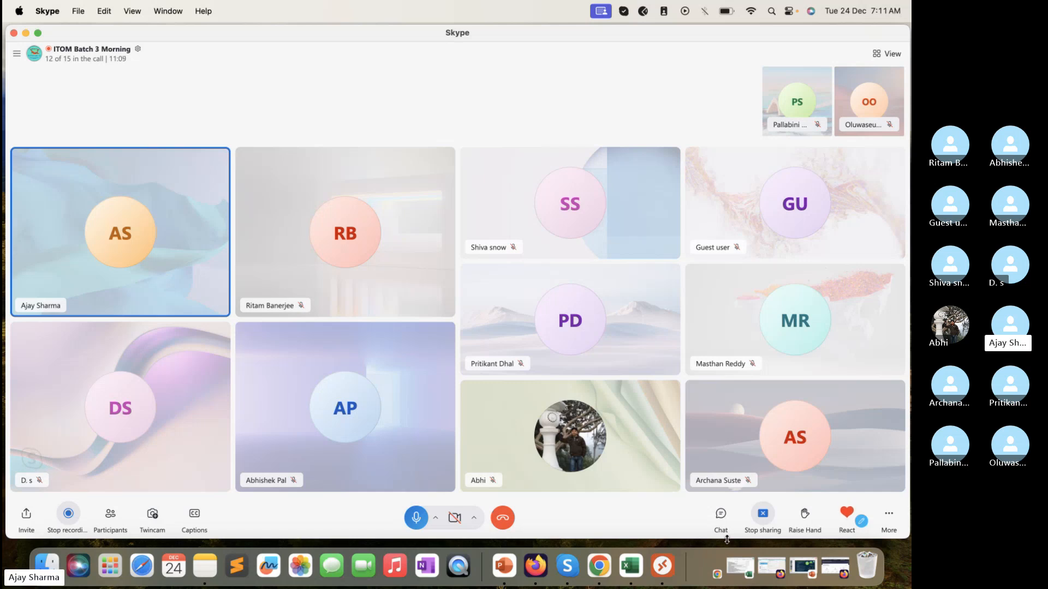
Step: Switch to Firefox and bring up the Now Learning course page showing the MID server connection details
{"action": "left_click", "coordinate": [842, 572]}
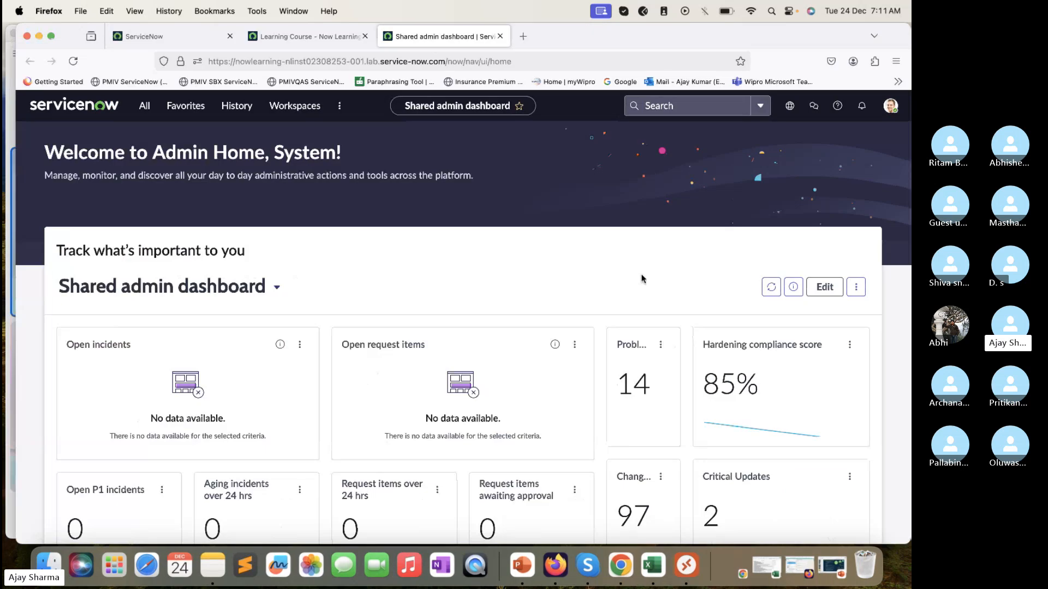
{"action": "left_click", "coordinate": [299, 36]}
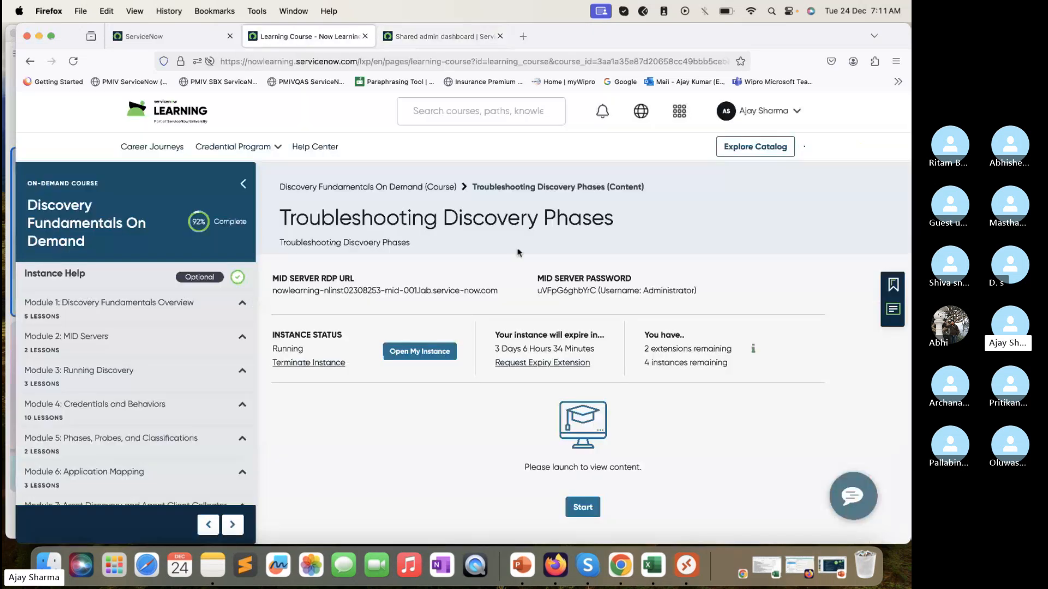
{"action": "left_click", "coordinate": [807, 433]}
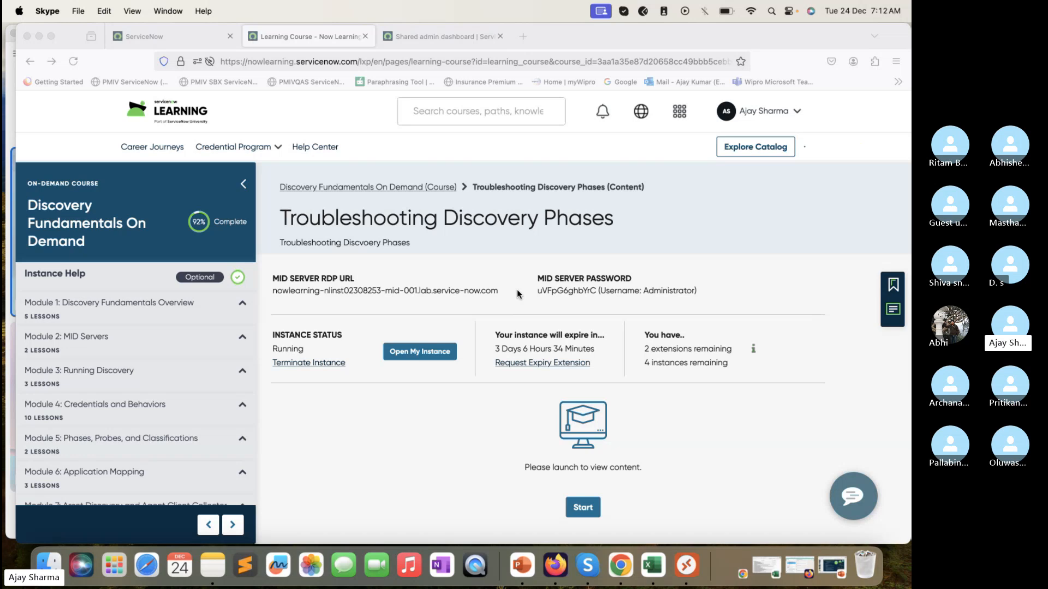
Step: Find Microsoft Remote Desktop with a system search for "remote" and launch it
{"action": "key", "text": "super+space"}
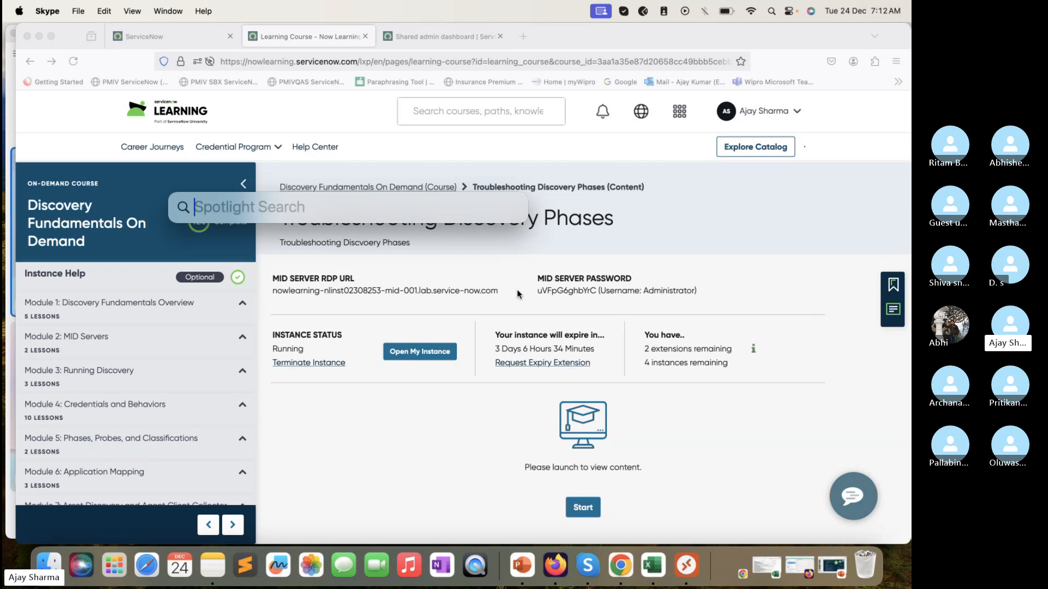
{"action": "type", "text": "remote"}
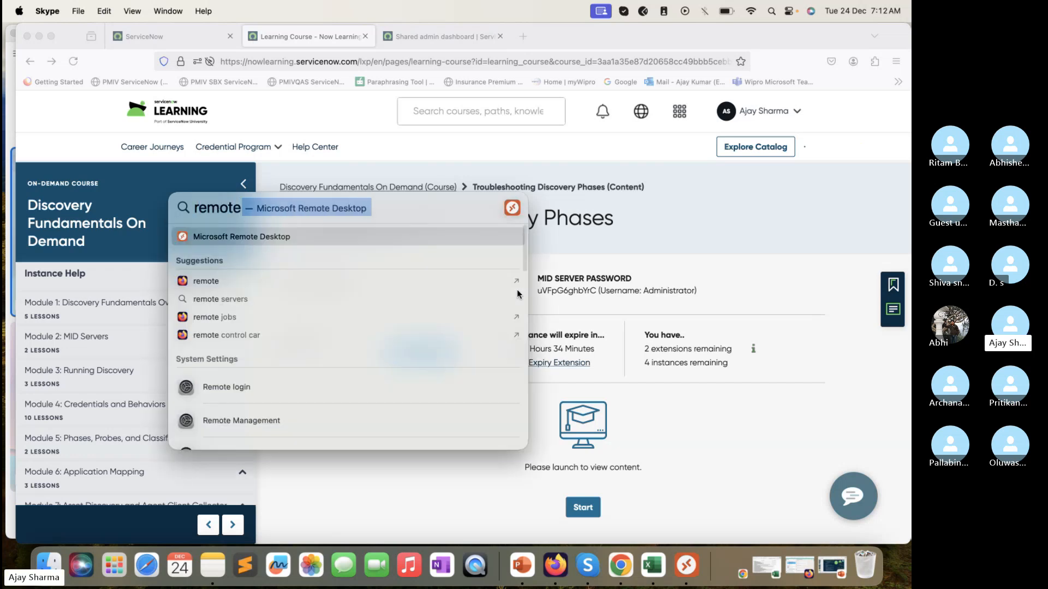
{"action": "left_click", "coordinate": [275, 243]}
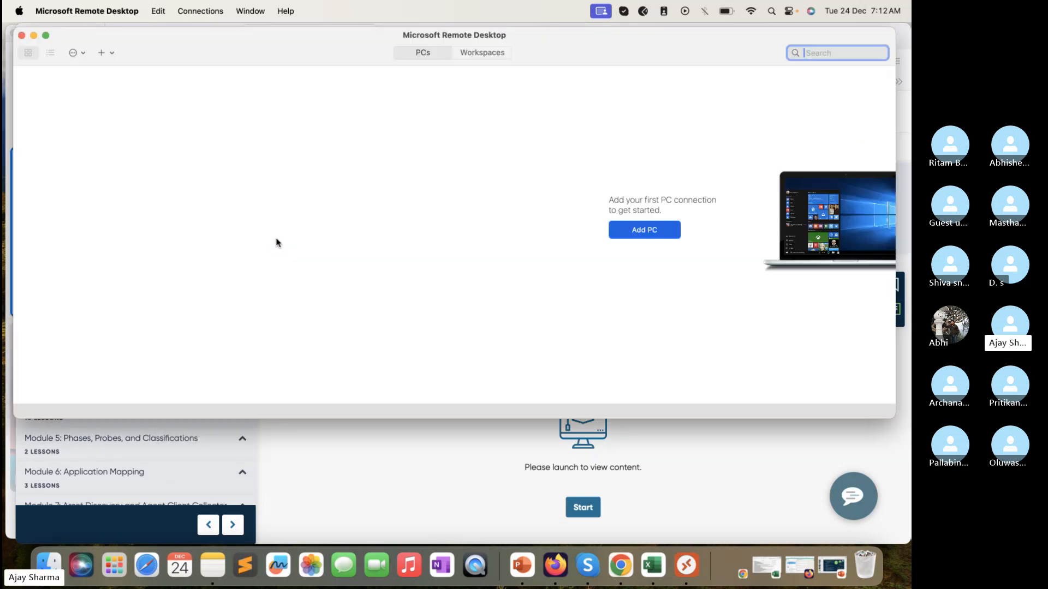
Step: Add a new PC connection, using the MID server RDP URL copied from the course page as its PC name
{"action": "left_click", "coordinate": [656, 232]}
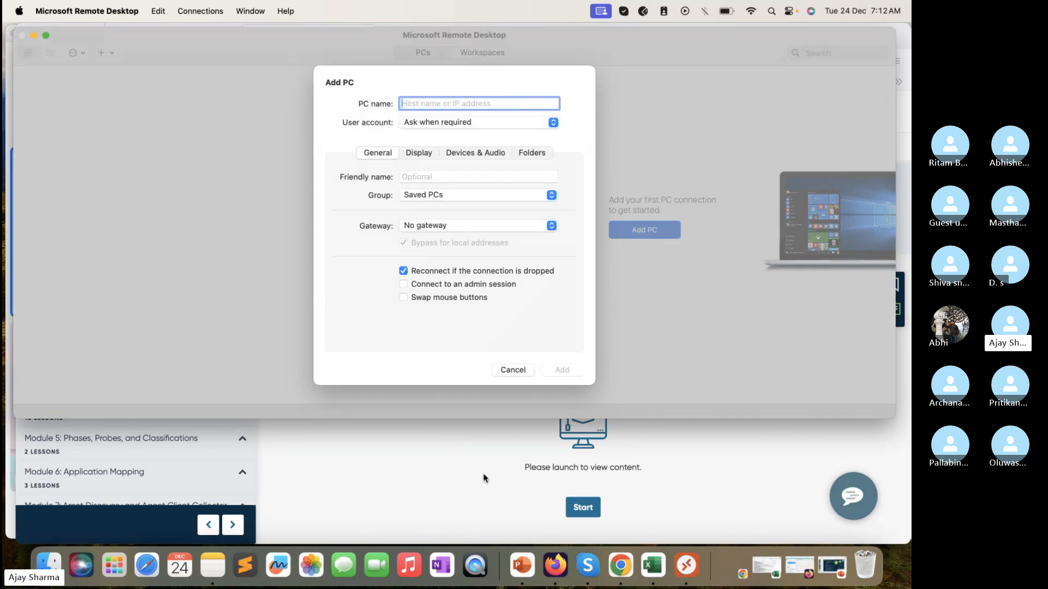
{"action": "left_click", "coordinate": [484, 478]}
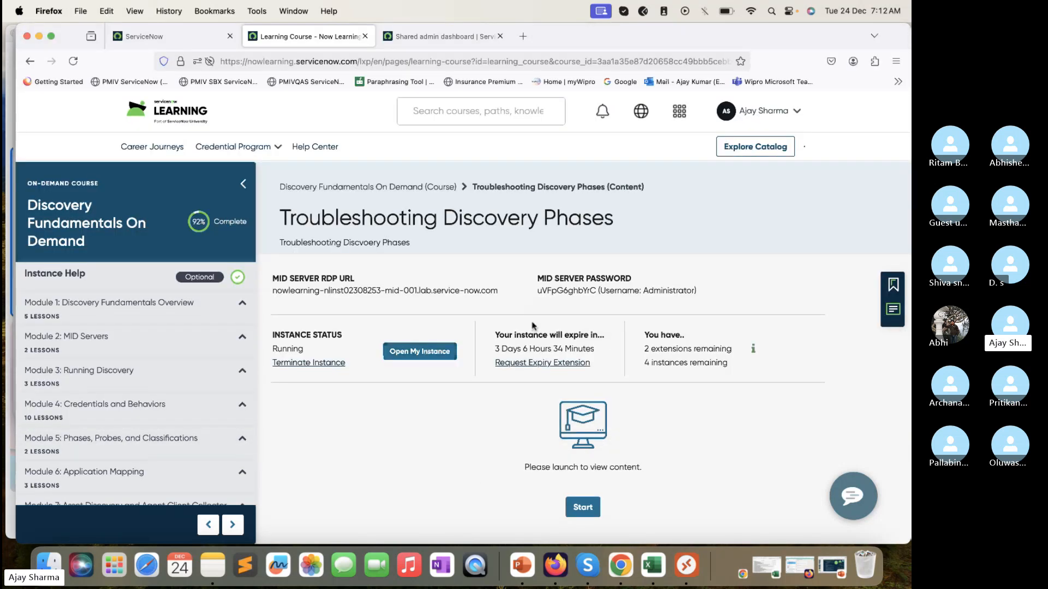
{"action": "left_click_drag", "start_coordinate": [497, 290], "coordinate": [274, 288]}
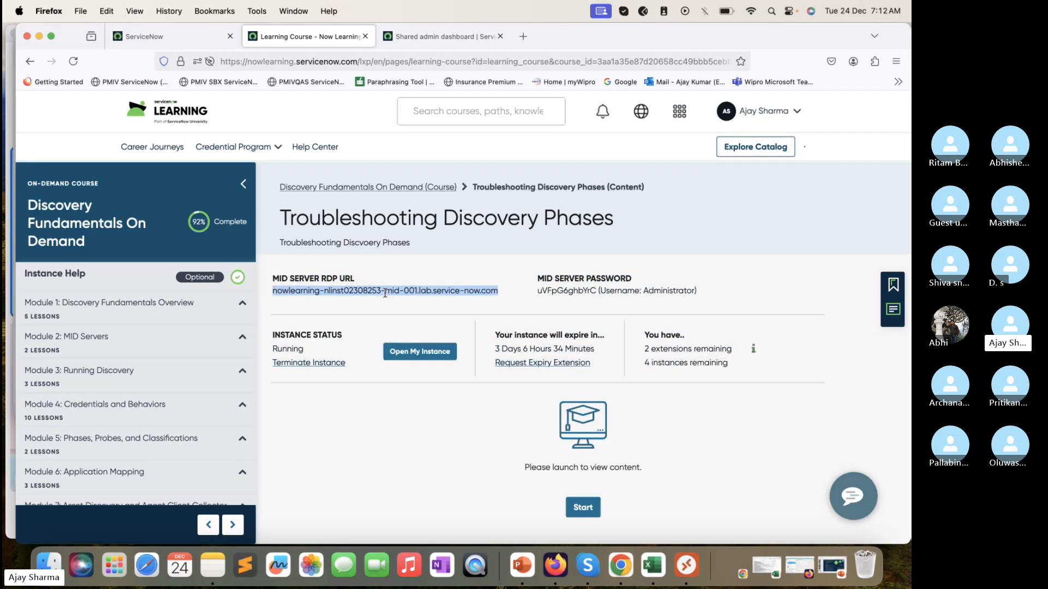
{"action": "left_click", "coordinate": [682, 563]}
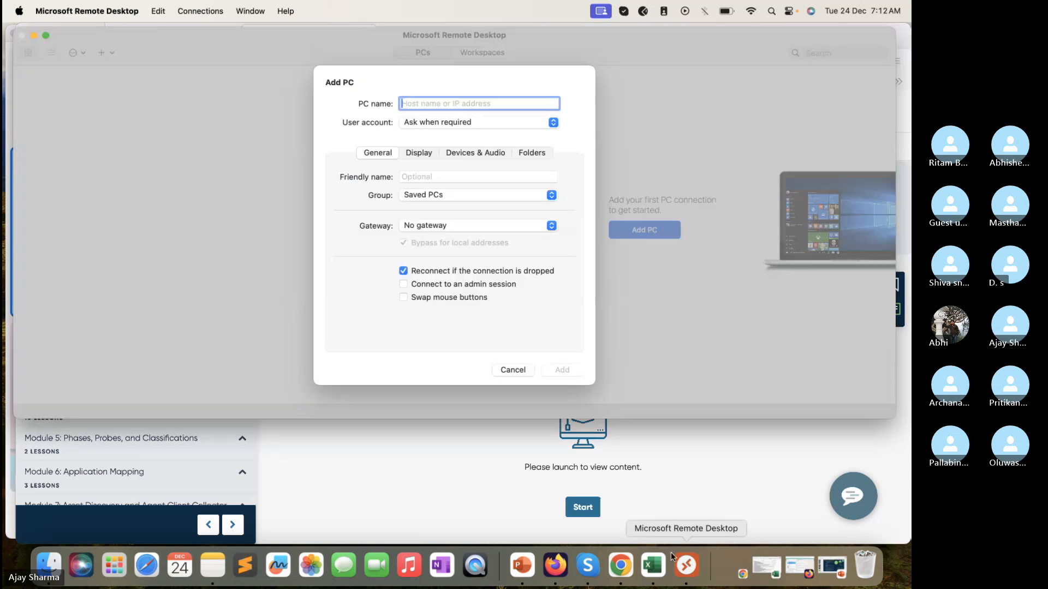
{"action": "type", "text": "st02308253-mid-001.lab.service-now.com"}
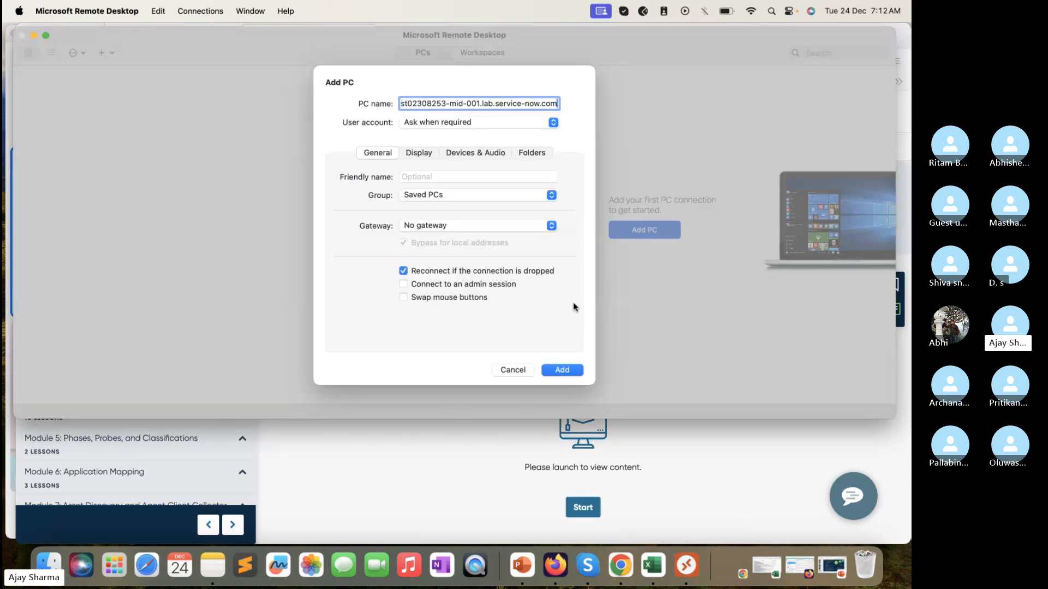
{"action": "left_click", "coordinate": [562, 370]}
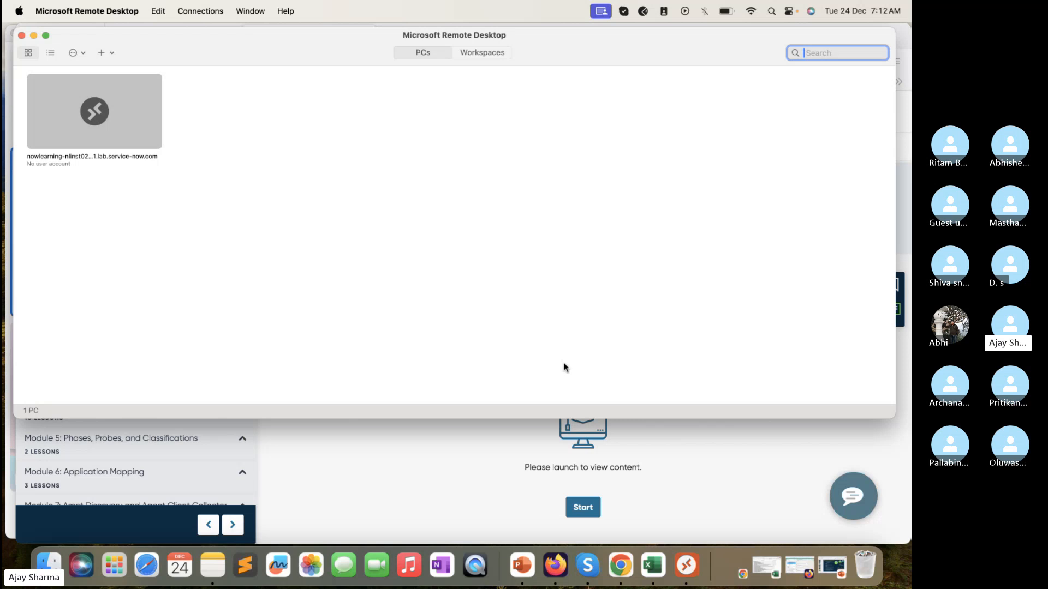
Step: Start connecting to the saved MID server PC and fill in the username Administrator copied from the course page
{"action": "double_click", "coordinate": [119, 114]}
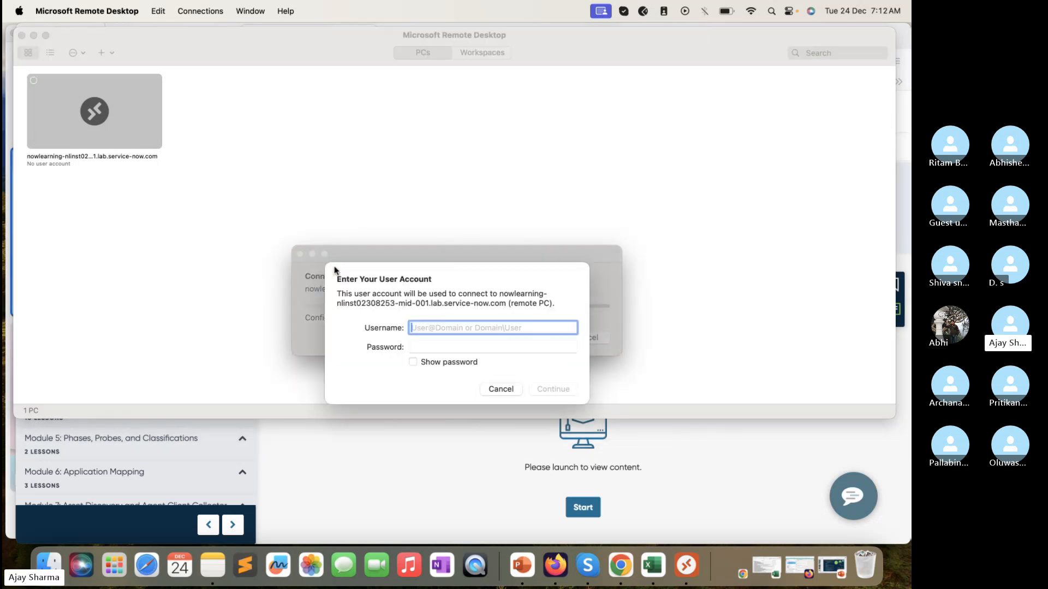
{"action": "left_click", "coordinate": [450, 481]}
{"action": "left_click", "coordinate": [665, 288]}
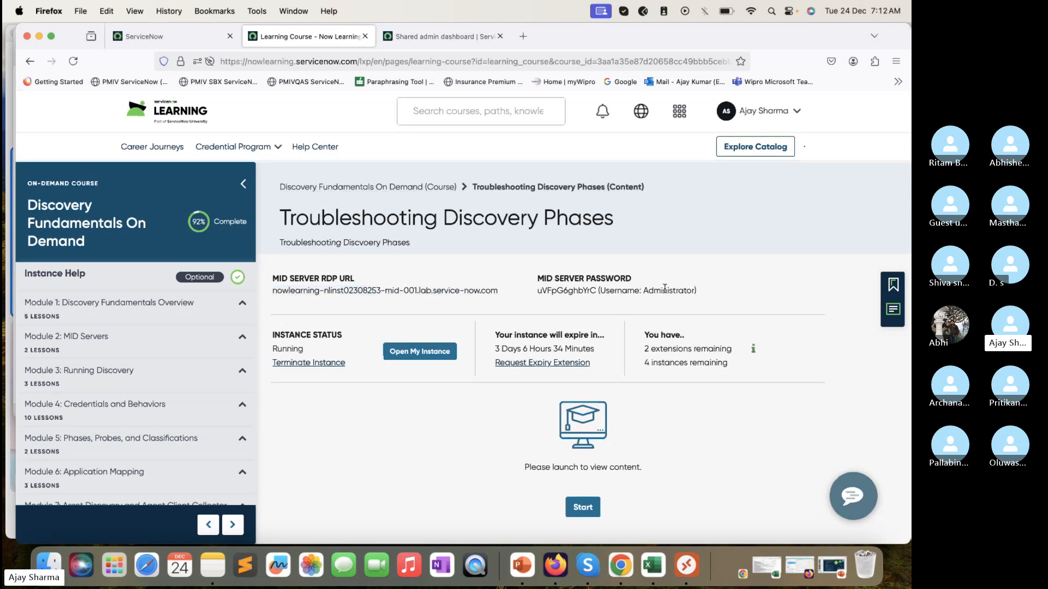
{"action": "double_click", "coordinate": [665, 290]}
{"action": "key", "text": "super+c"}
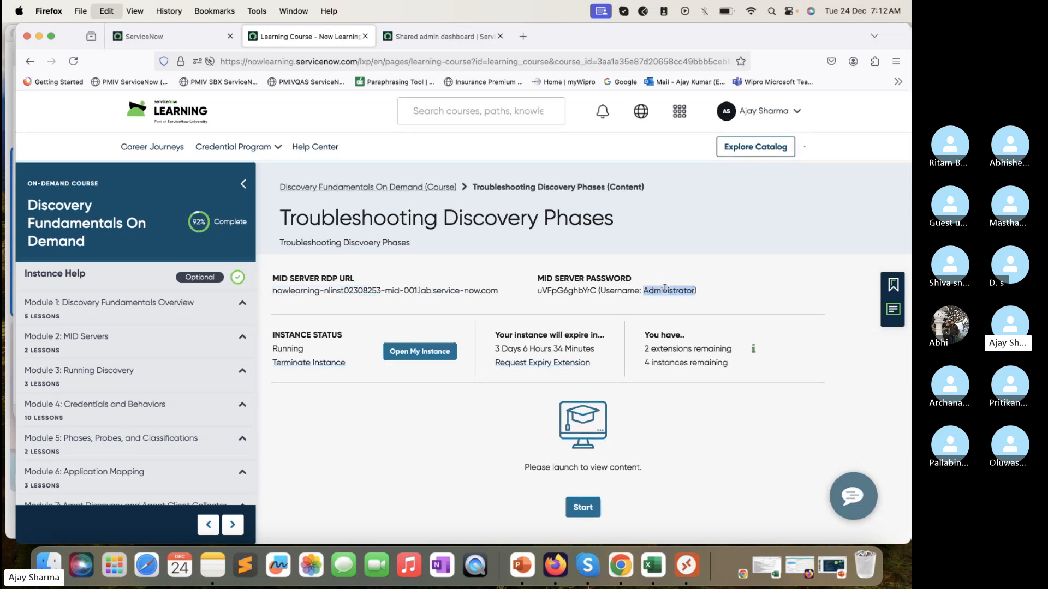
{"action": "left_click", "coordinate": [686, 566]}
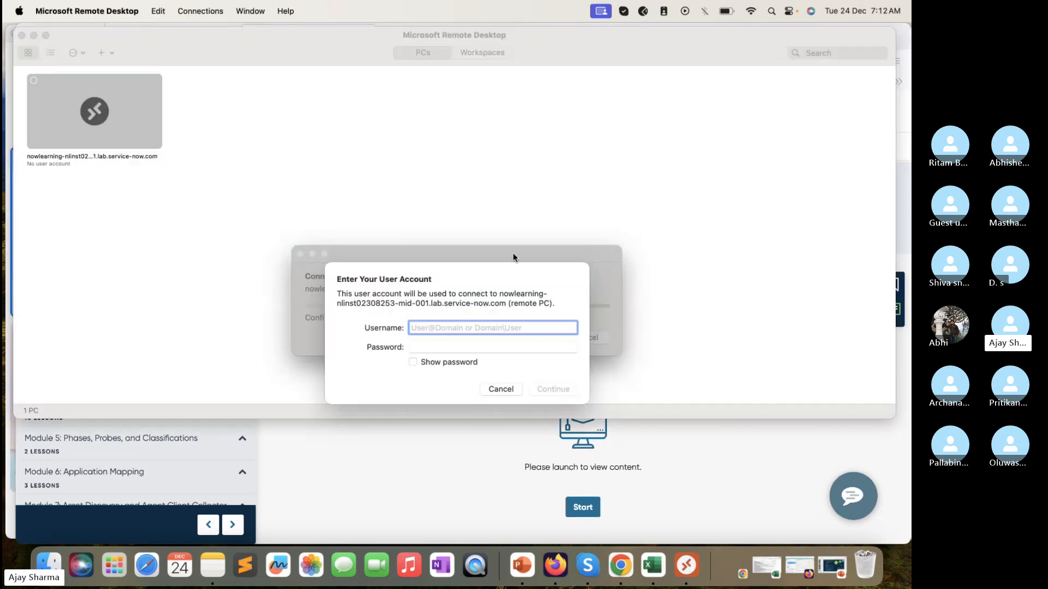
{"action": "key", "text": "super+v"}
Step: Copy the MID server password from the course page into the account's password field and complete the connection to the remote PC
{"action": "left_click", "coordinate": [437, 445]}
{"action": "double_click", "coordinate": [560, 291]}
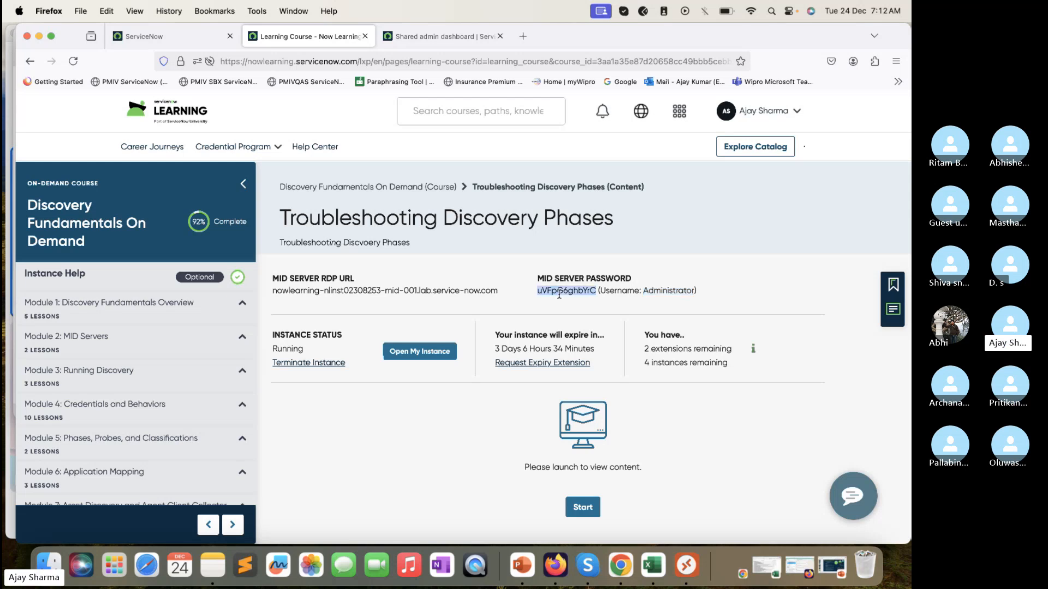
{"action": "left_click", "coordinate": [685, 568]}
{"action": "left_click", "coordinate": [474, 347]}
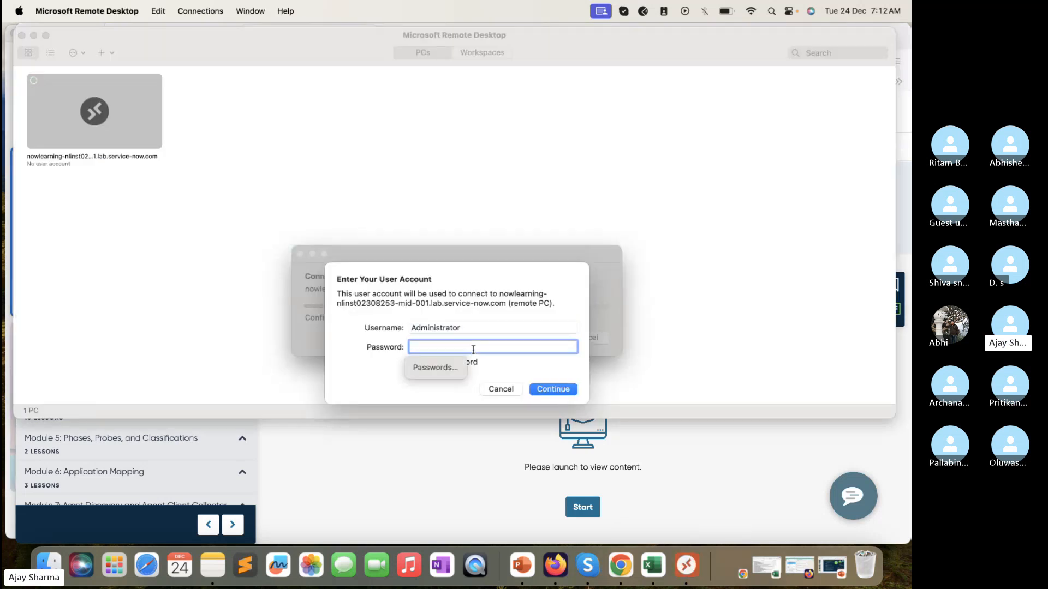
{"action": "key", "text": "super+v"}
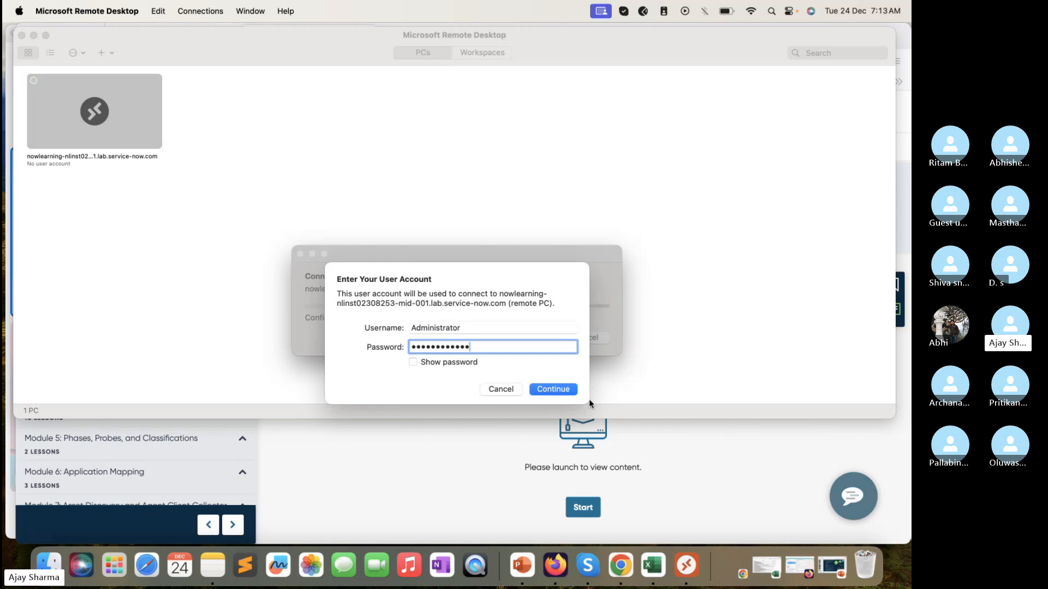
{"action": "left_click", "coordinate": [553, 389]}
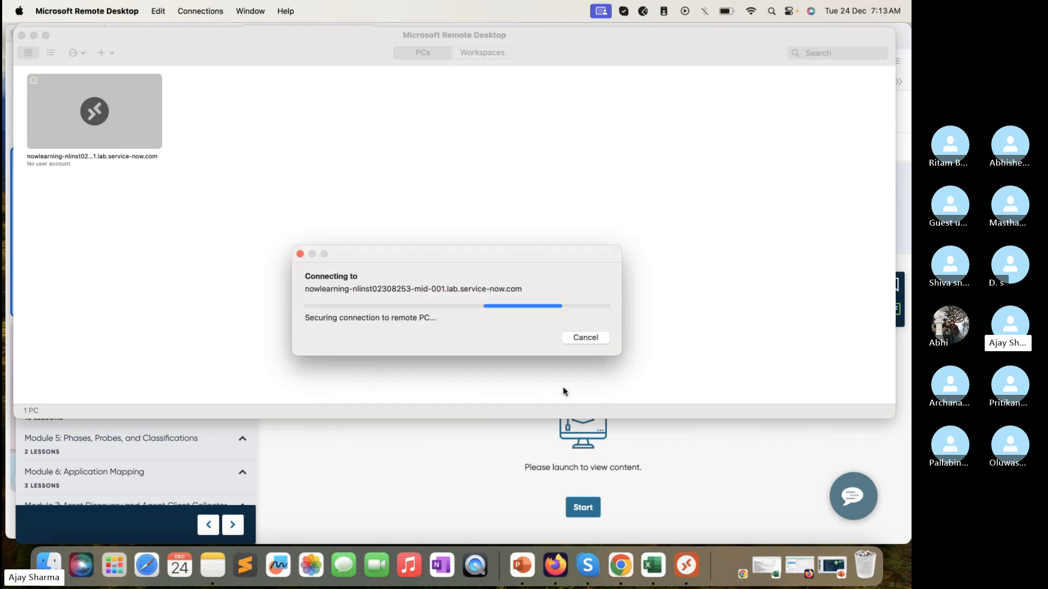
{"action": "left_click", "coordinate": [607, 352]}
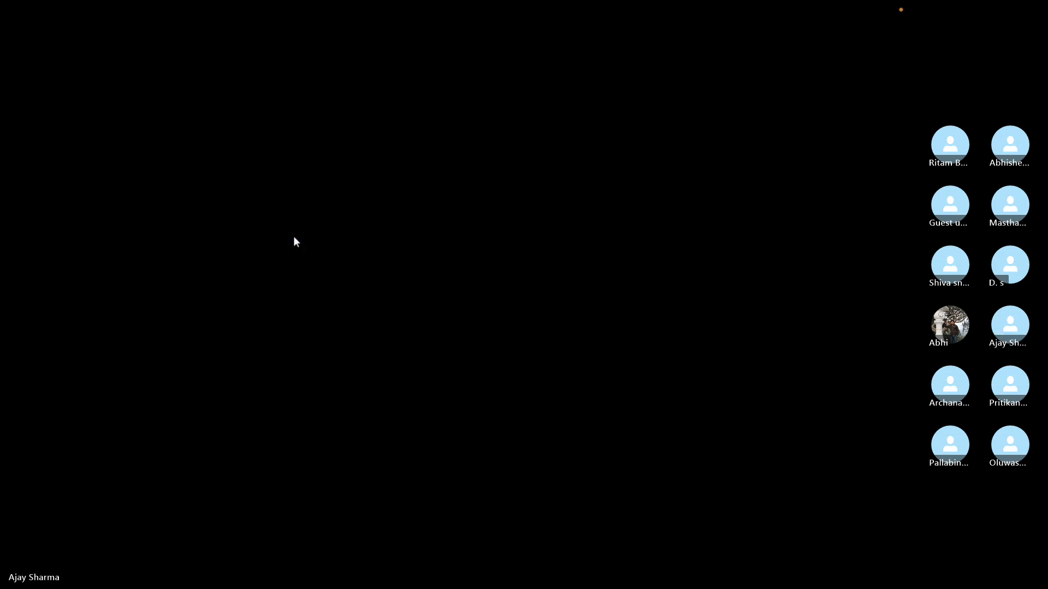
Step: Take the remote session out of full screen, then reposition and enlarge its window to fill most of the Mac desktop
{"action": "mouse_move", "coordinate": [162, 0]}
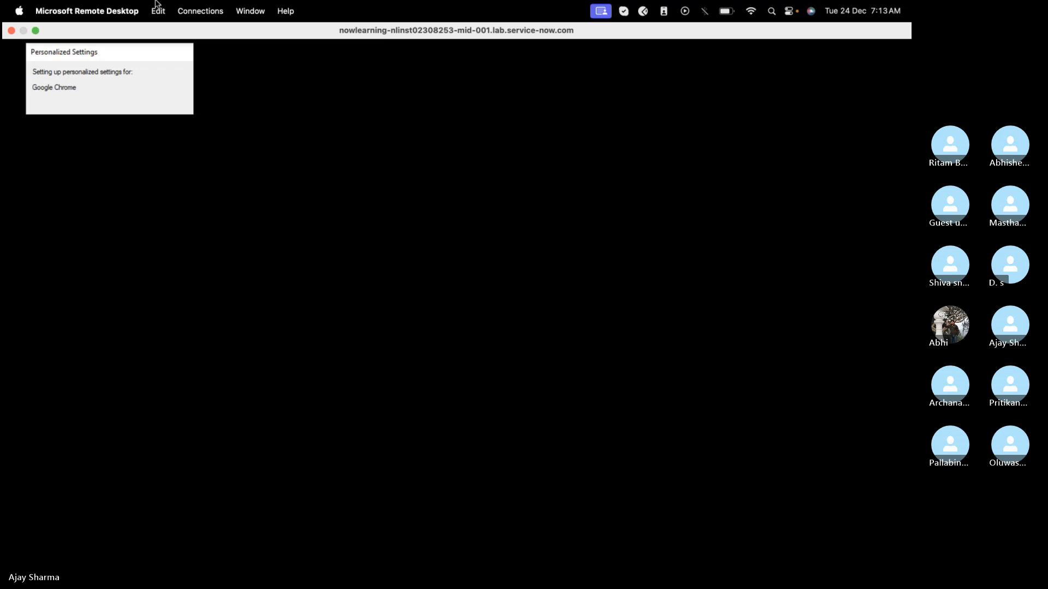
{"action": "left_click", "coordinate": [34, 30]}
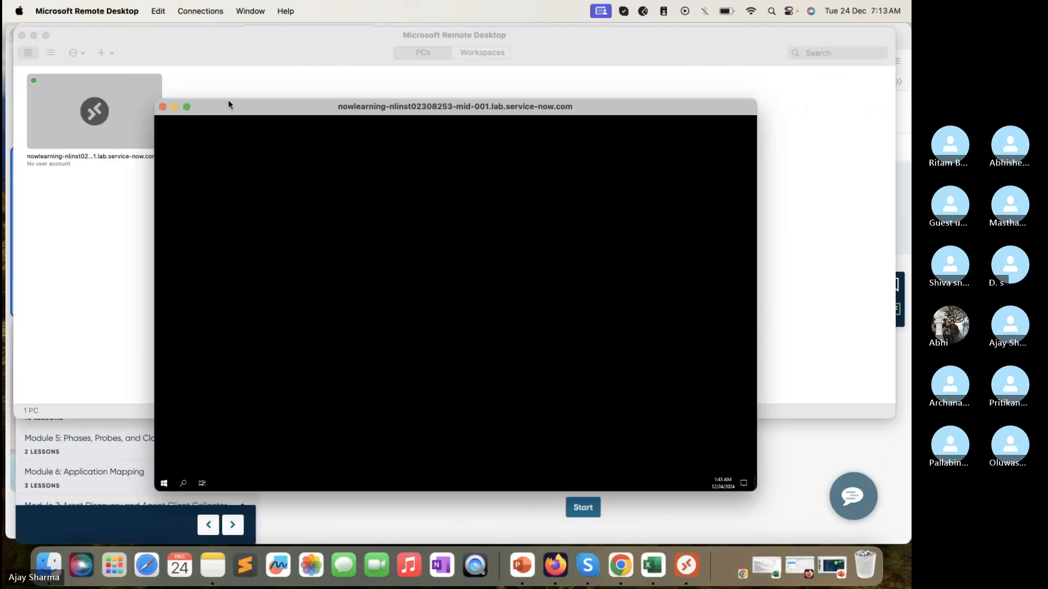
{"action": "left_click_drag", "start_coordinate": [228, 99], "coordinate": [103, 67]}
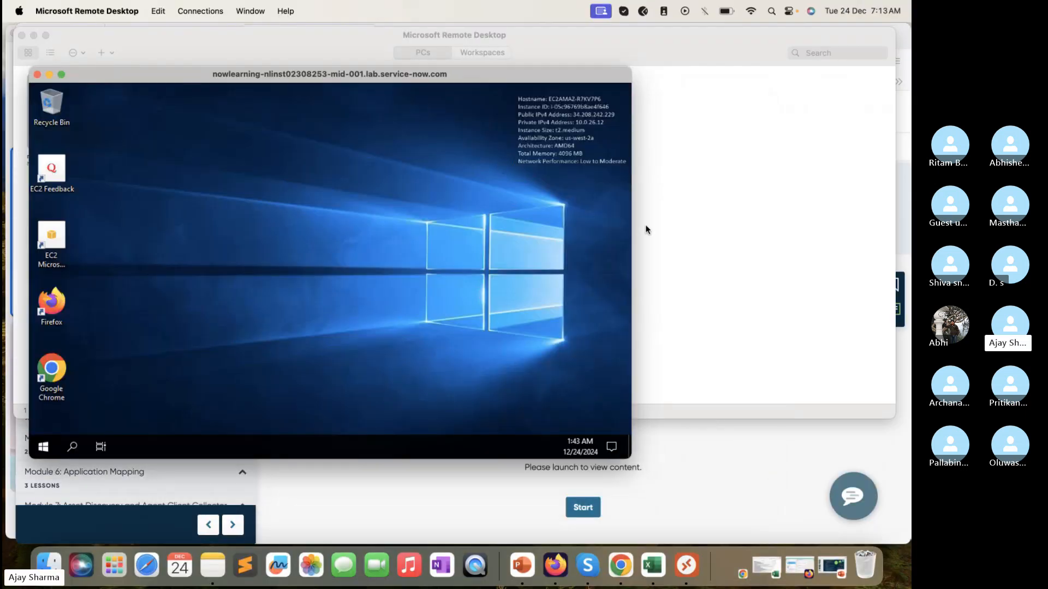
{"action": "left_click_drag", "start_coordinate": [631, 222], "coordinate": [903, 222]}
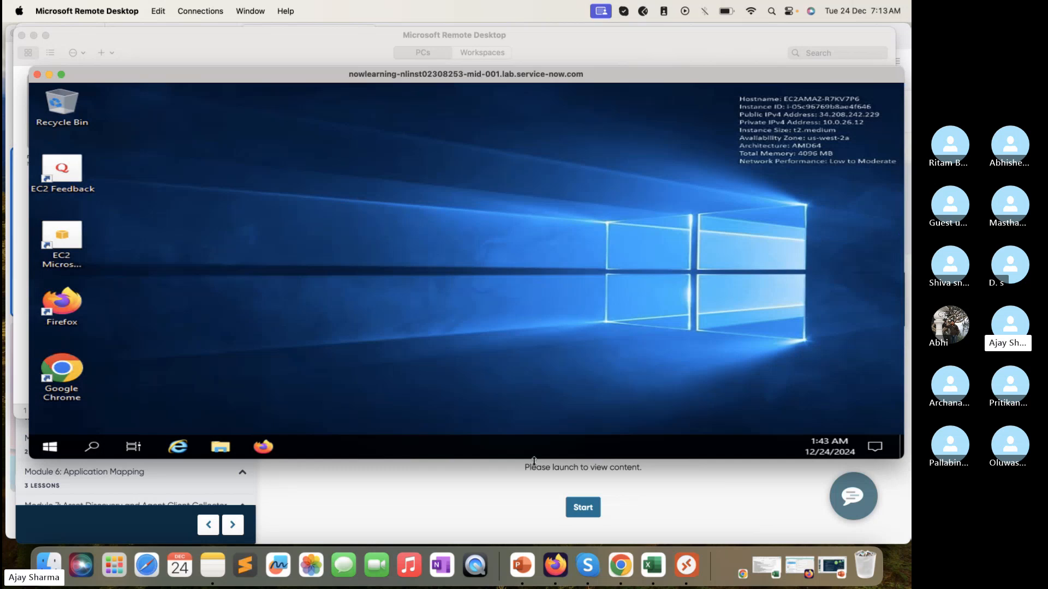
{"action": "left_click_drag", "start_coordinate": [508, 459], "coordinate": [502, 532]}
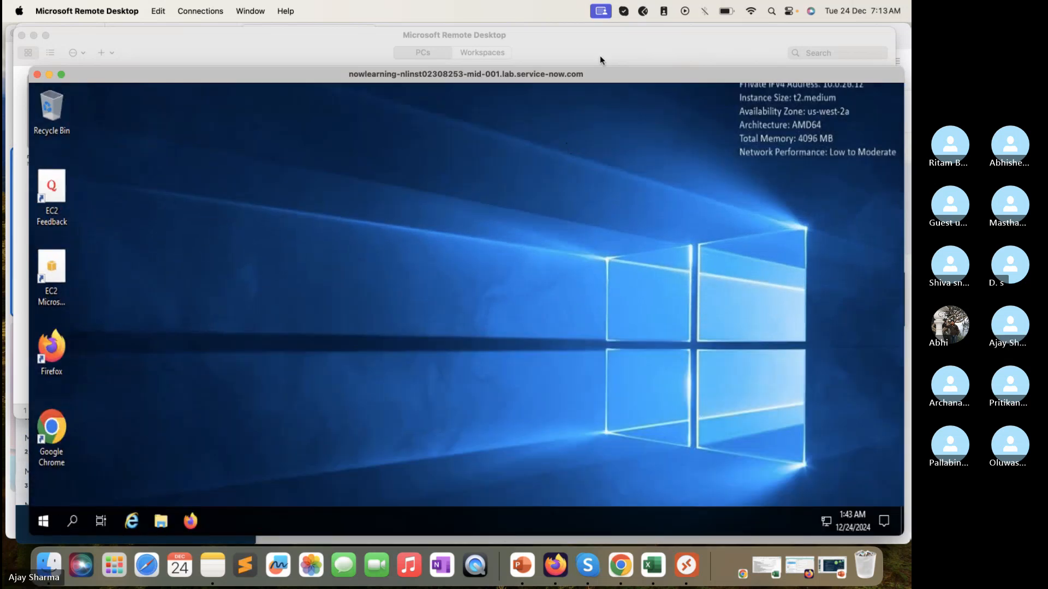
{"action": "left_click_drag", "start_coordinate": [601, 79], "coordinate": [594, 48]}
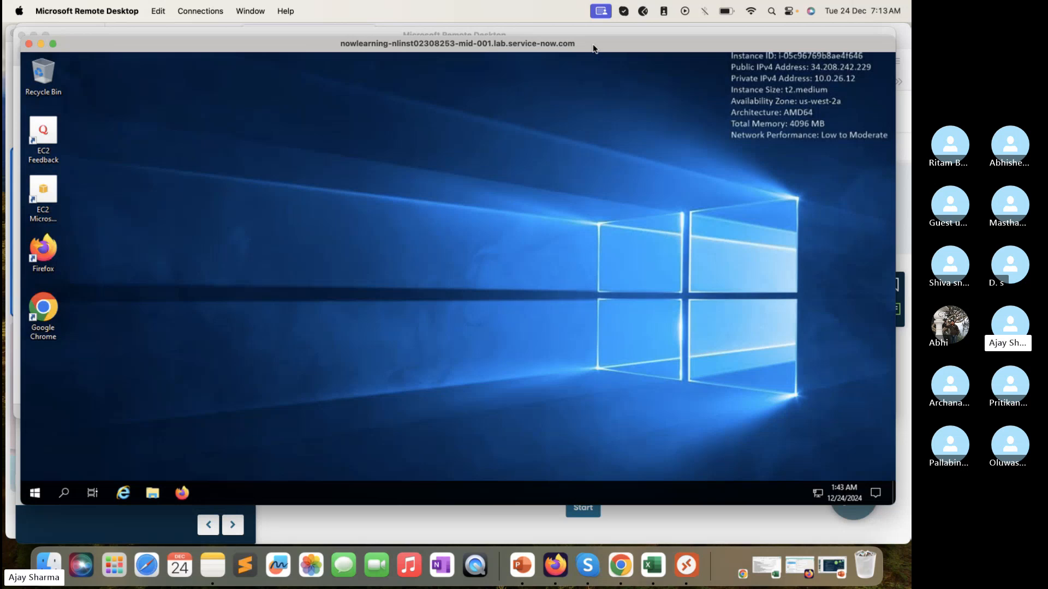
{"action": "left_click_drag", "start_coordinate": [463, 505], "coordinate": [469, 539]}
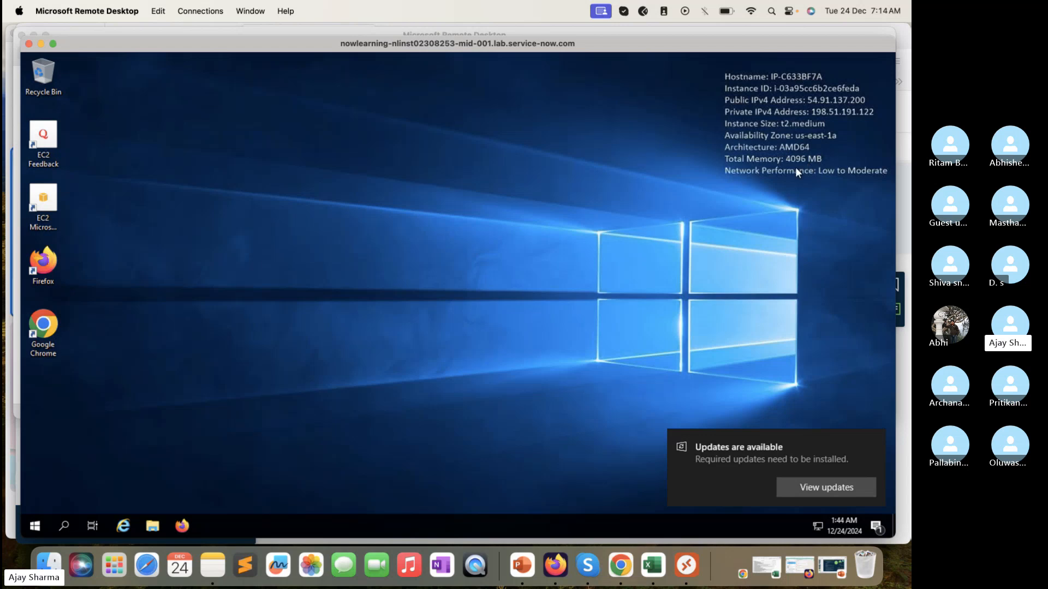
Step: View the folders and drives under This PC in the remote server's File Explorer, then close the window
{"action": "left_click", "coordinate": [35, 525]}
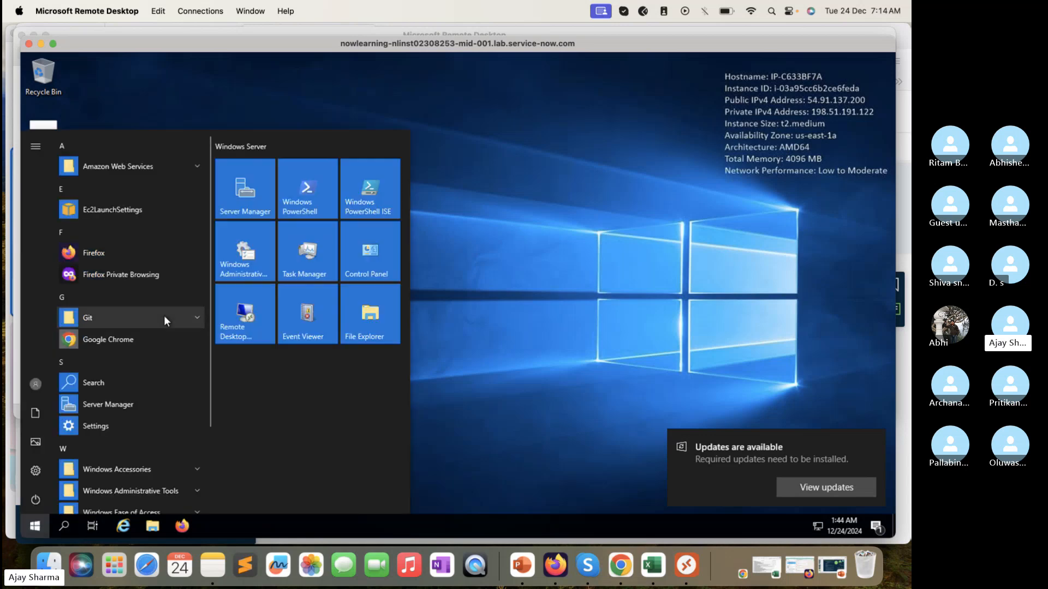
{"action": "key", "text": "super+e"}
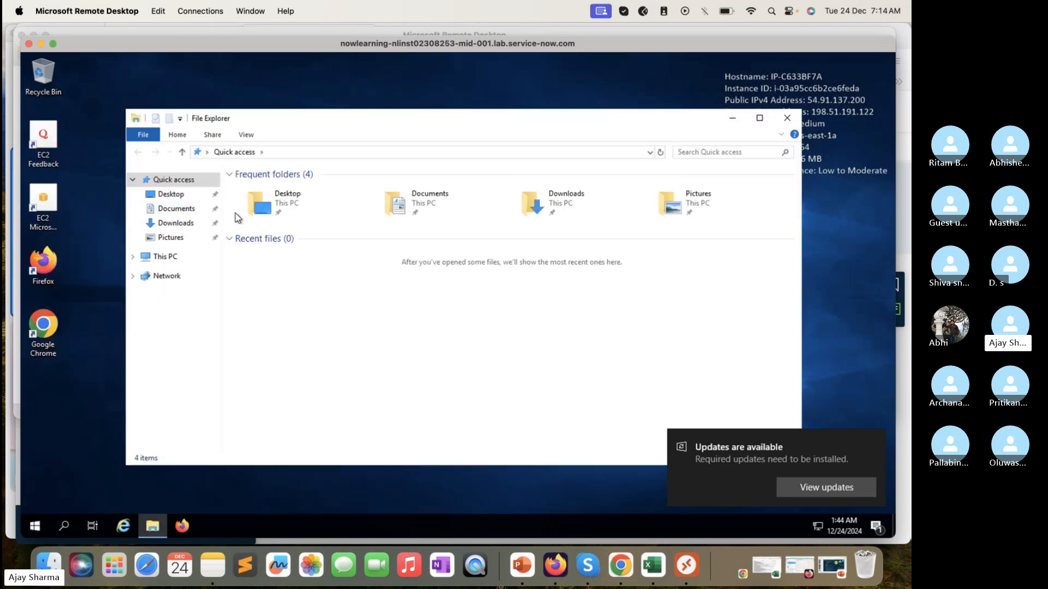
{"action": "left_click", "coordinate": [161, 256]}
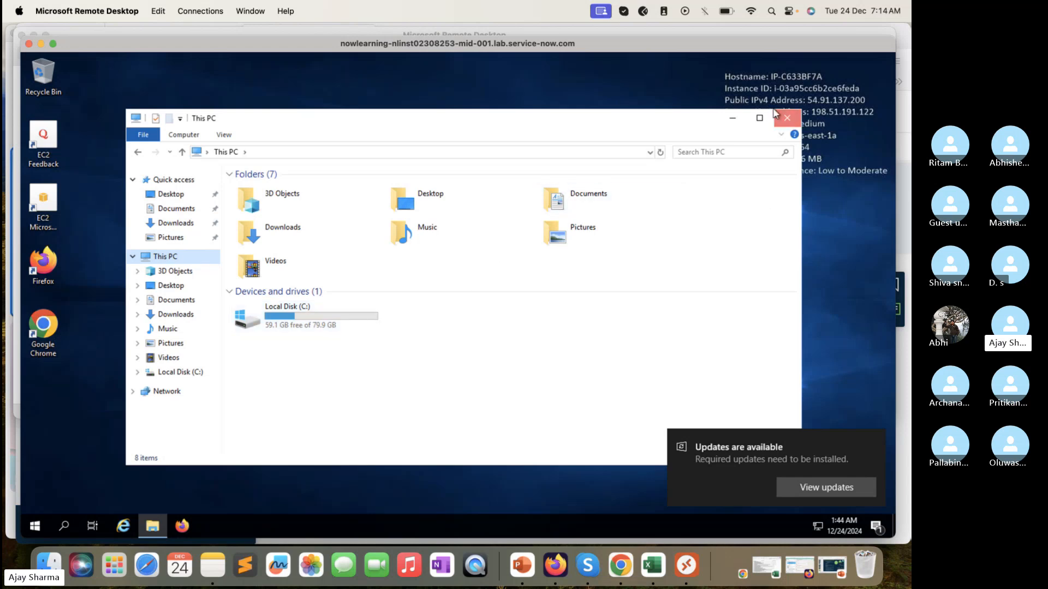
{"action": "left_click", "coordinate": [788, 118]}
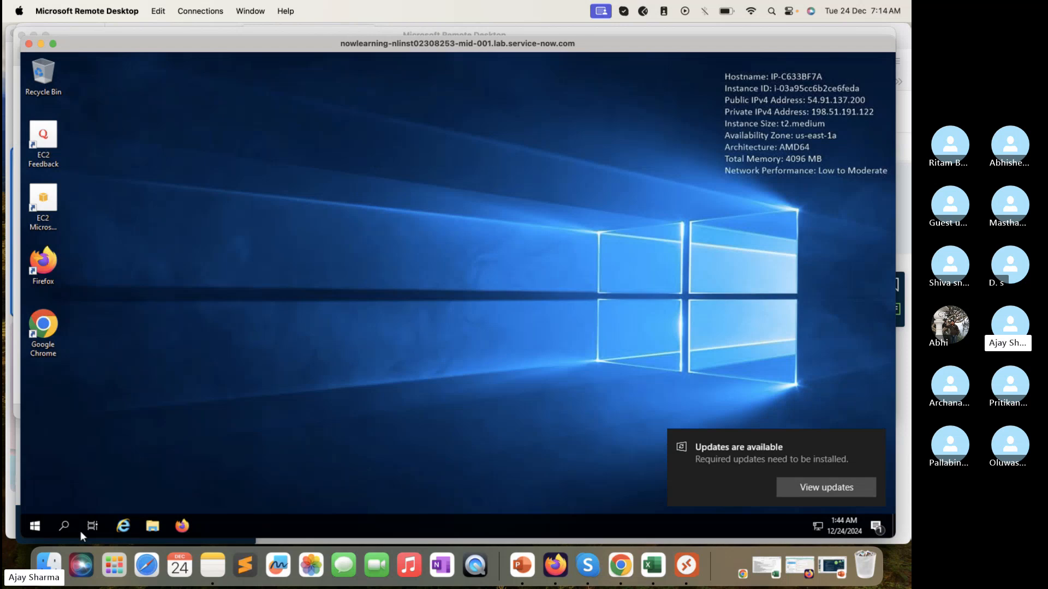
Step: Search the remote server for "comp" and open the setting that shows whether Windows is 32-bit or 64-bit
{"action": "left_click", "coordinate": [30, 524]}
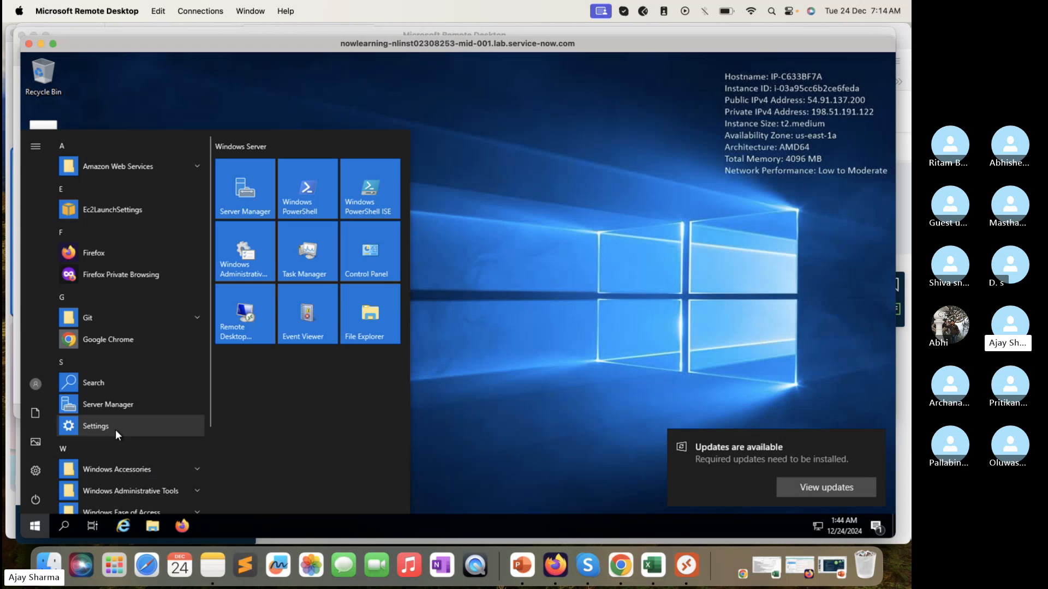
{"action": "type", "text": "comp"}
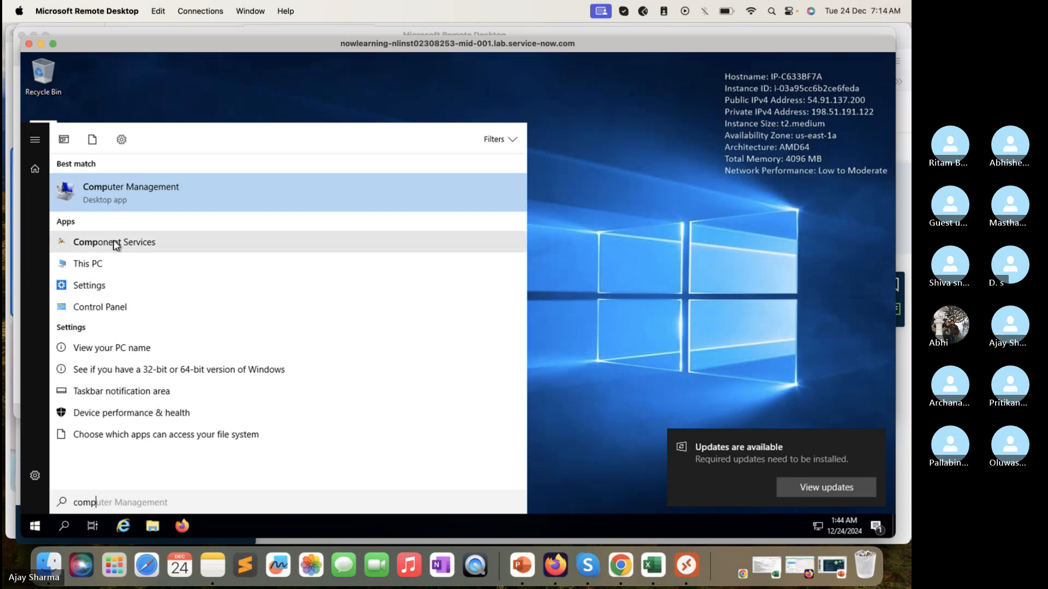
{"action": "left_click", "coordinate": [162, 369]}
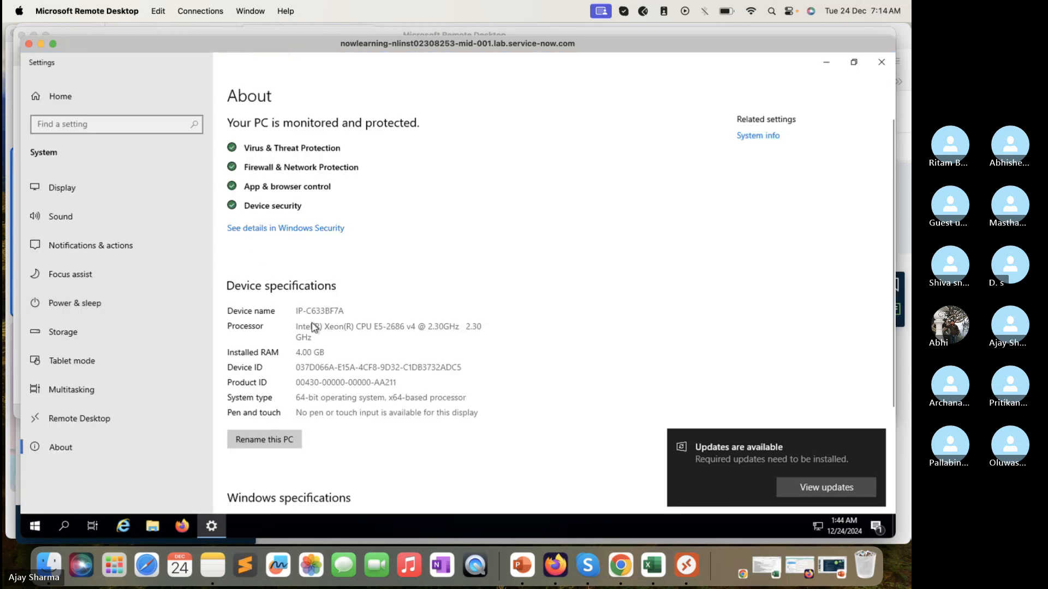
Step: Review the remote server's device and Windows specifications on the About page, then close Settings
{"action": "scroll", "coordinate": [312, 326], "scroll_direction": "down", "scroll_amount": 2}
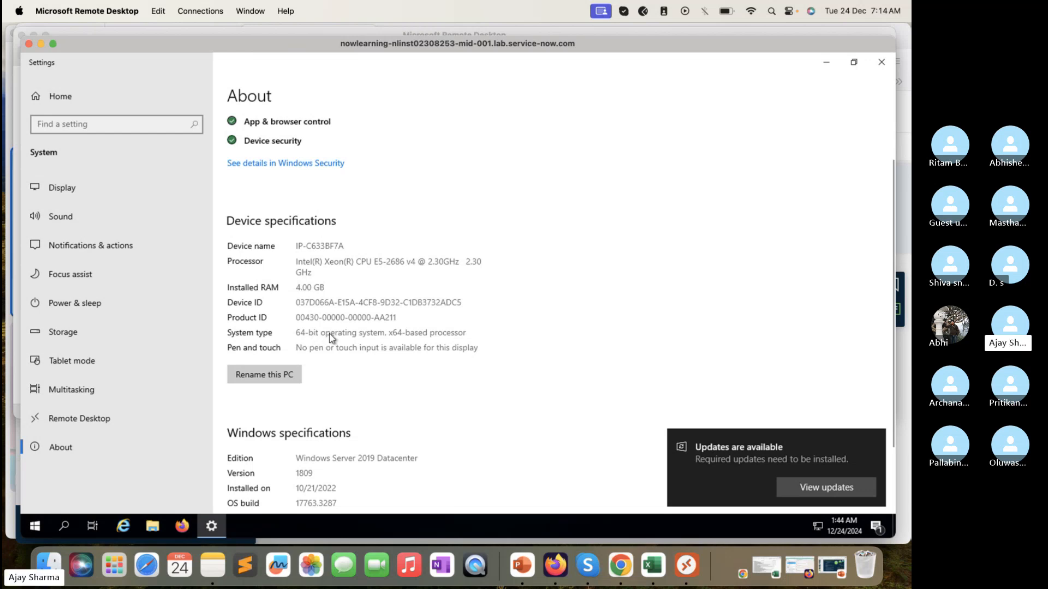
{"action": "scroll", "coordinate": [331, 338], "scroll_direction": "down", "scroll_amount": 3}
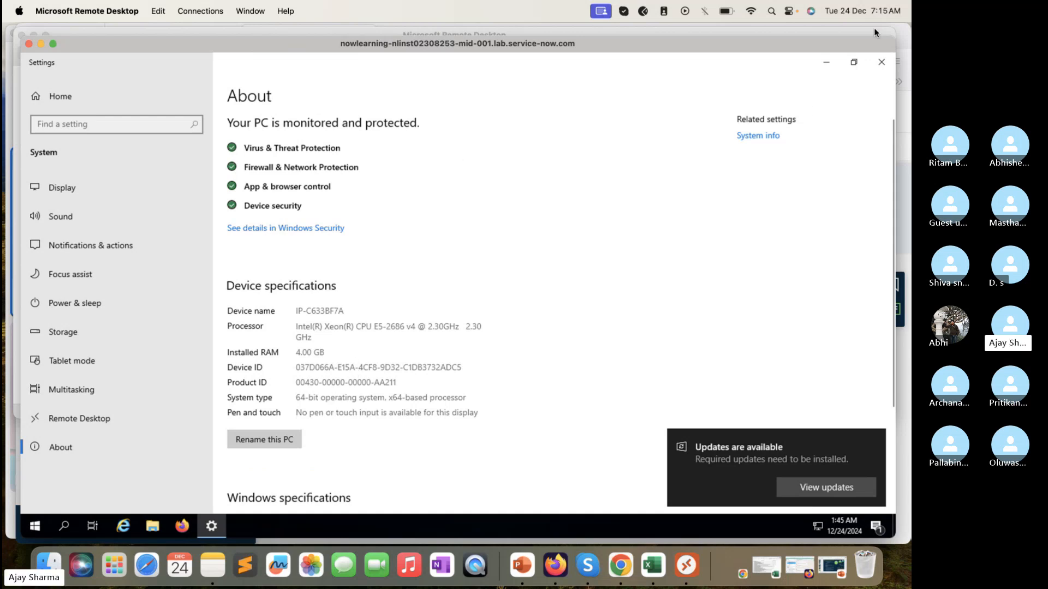
{"action": "left_click", "coordinate": [880, 61]}
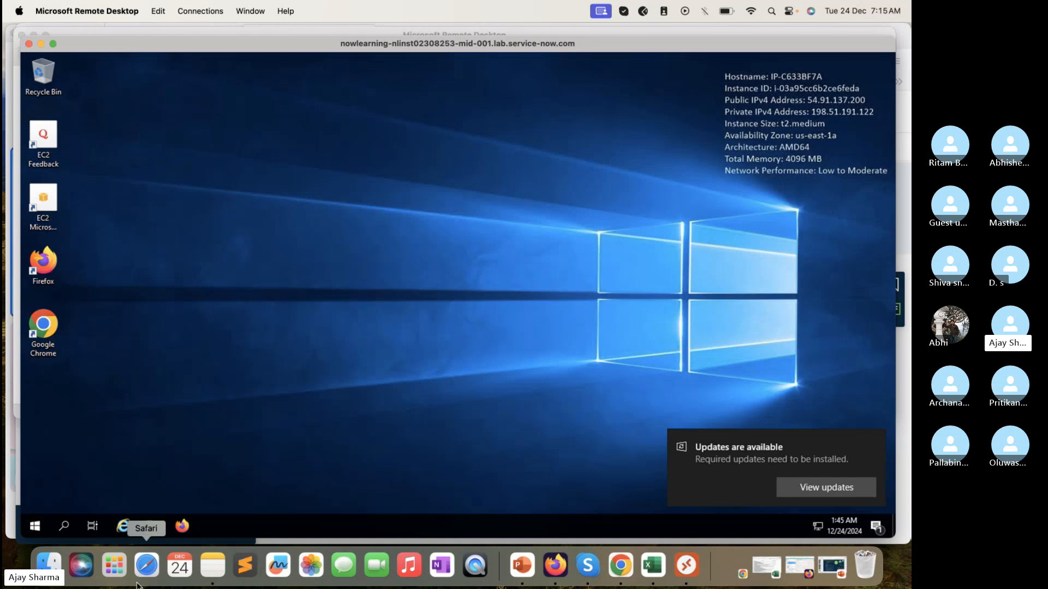
Step: Launch Firefox on the remote server, then switch to the Shared admin dashboard in the Mac's own Firefox
{"action": "left_click", "coordinate": [182, 526]}
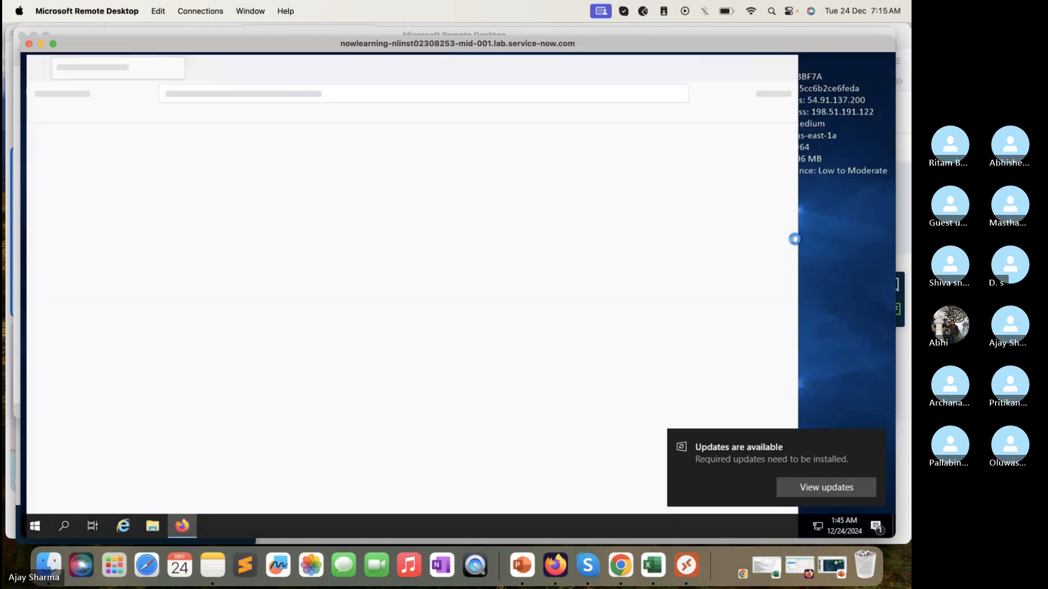
{"action": "left_click", "coordinate": [902, 194]}
{"action": "left_click", "coordinate": [408, 41]}
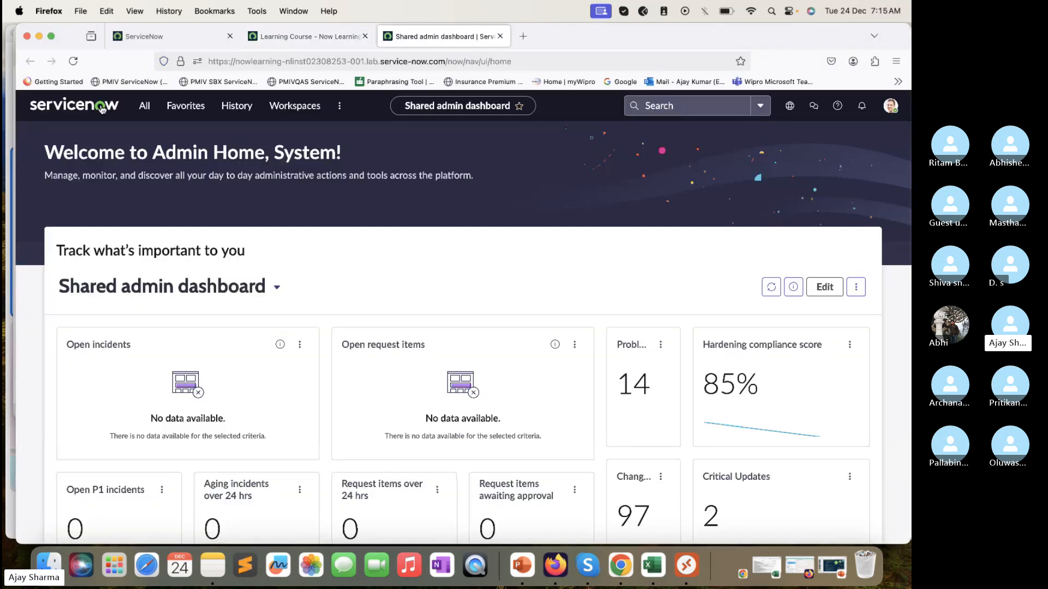
Step: Search the navigator for "Mid Server", view the MID Servers list under Discovery, then close that list
{"action": "left_click", "coordinate": [145, 107]}
{"action": "double_click", "coordinate": [137, 138]}
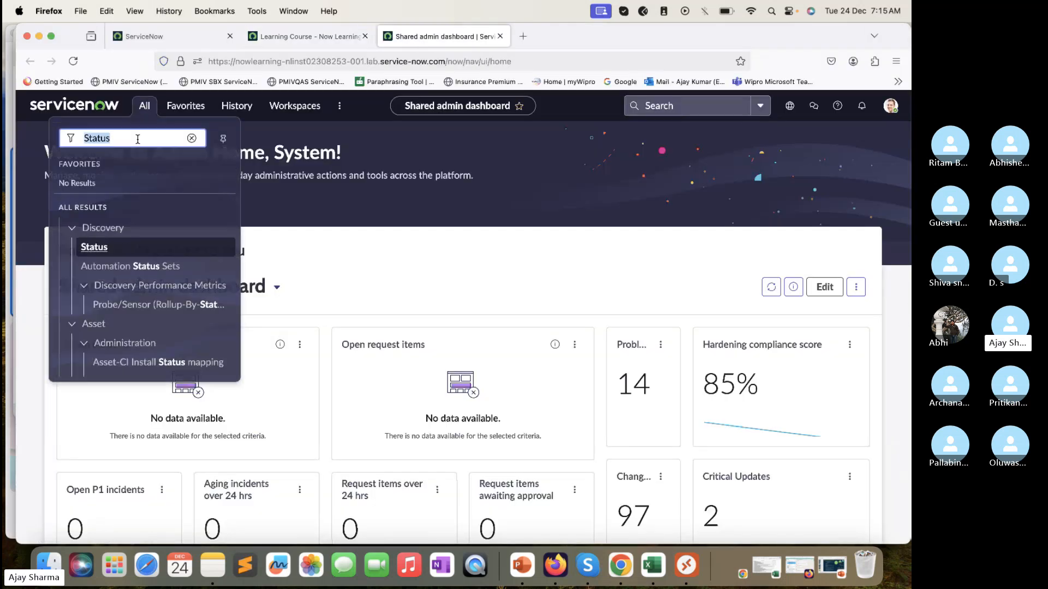
{"action": "type", "text": "Mid Server"}
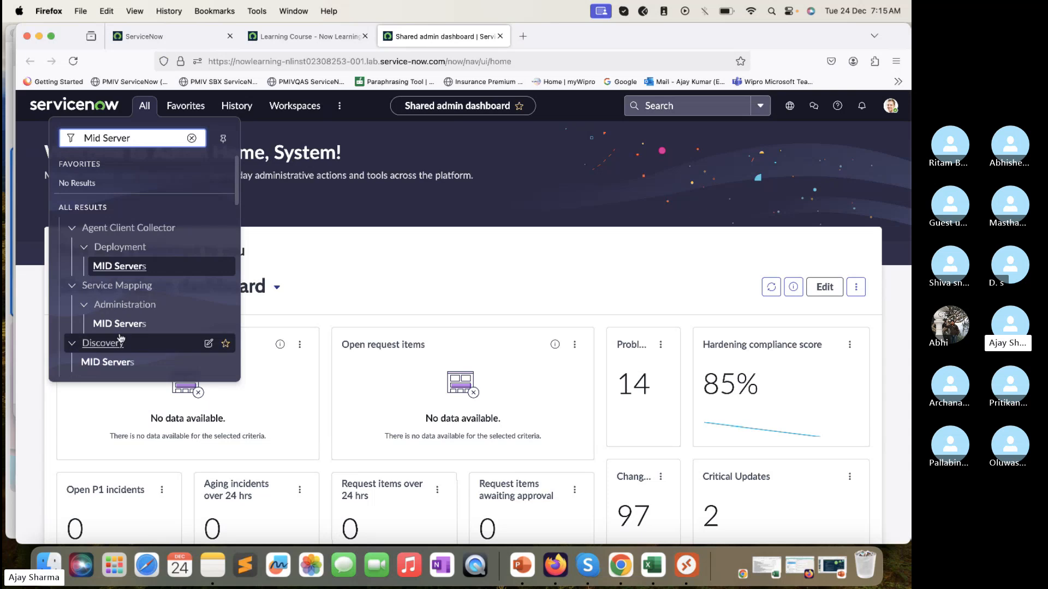
{"action": "scroll", "coordinate": [114, 239], "scroll_direction": "down", "scroll_amount": 3}
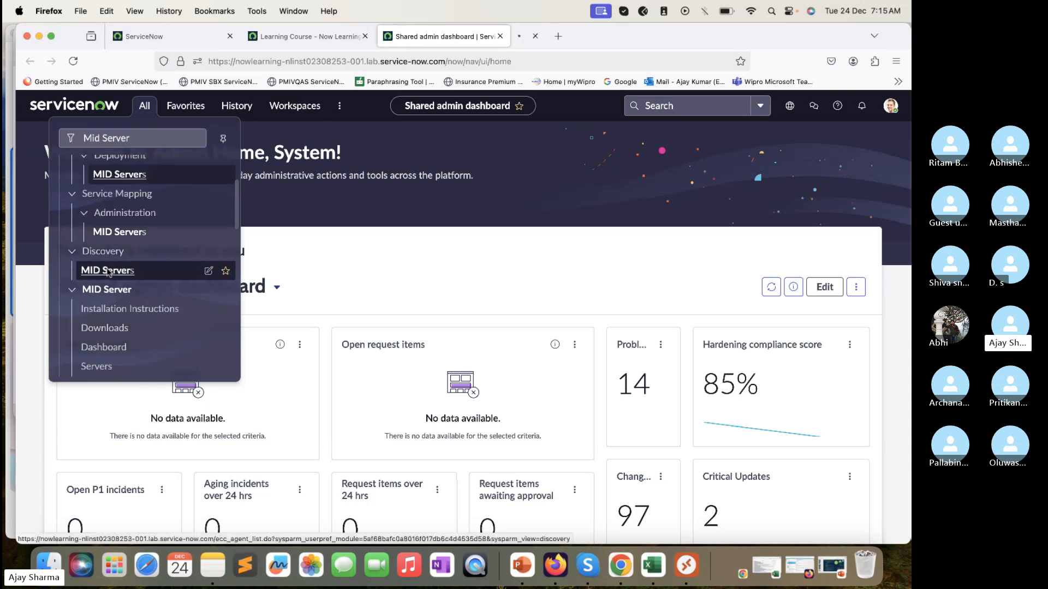
{"action": "left_click", "coordinate": [110, 270], "text": "super"}
{"action": "left_click", "coordinate": [565, 36]}
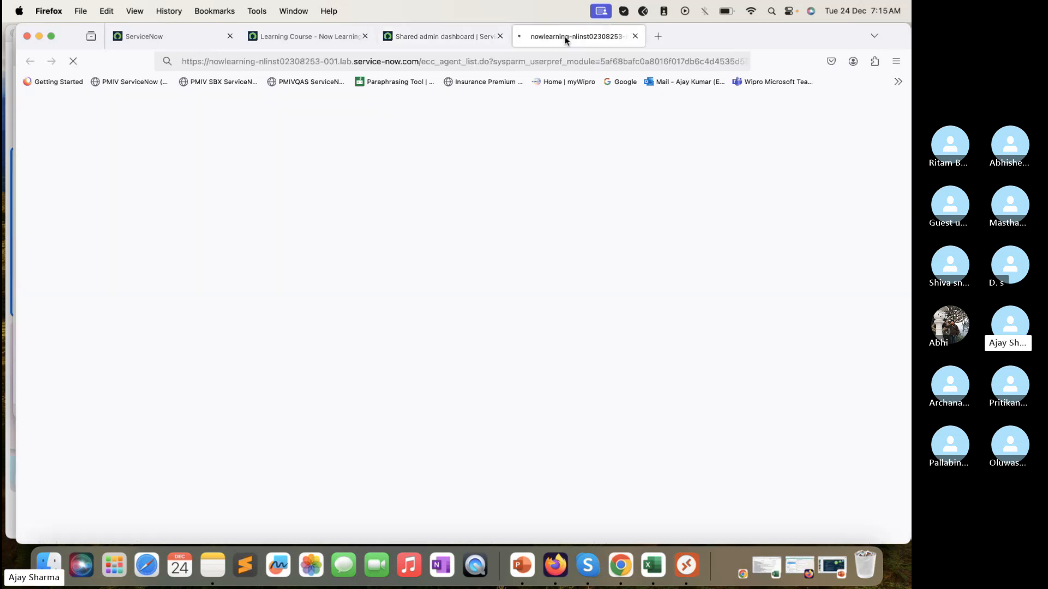
{"action": "left_click", "coordinate": [635, 36]}
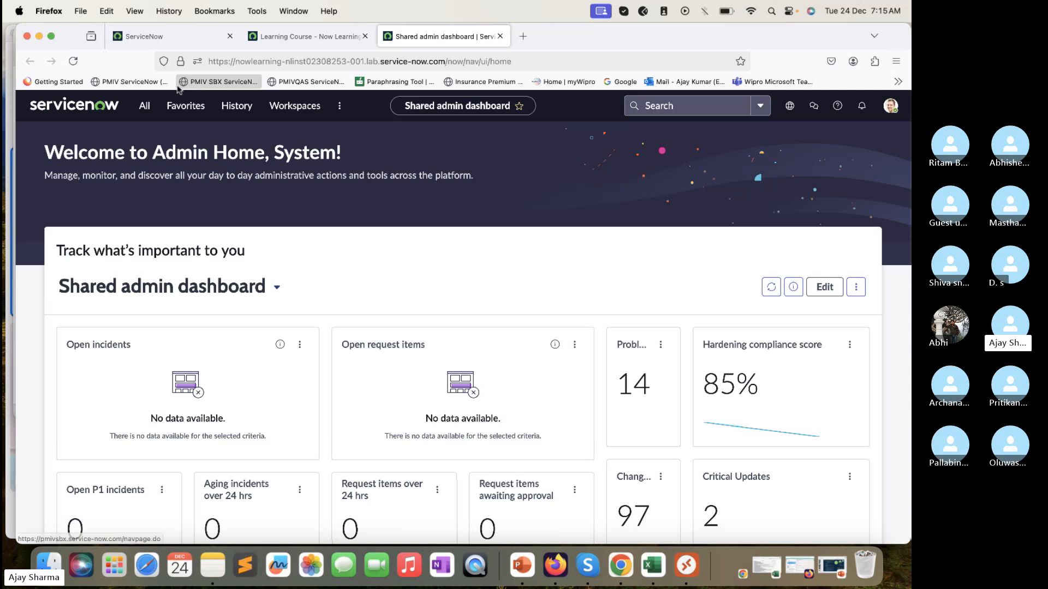
Step: Open the Downloads page of the MID Server application from the navigator and bring it into view
{"action": "left_click", "coordinate": [144, 105]}
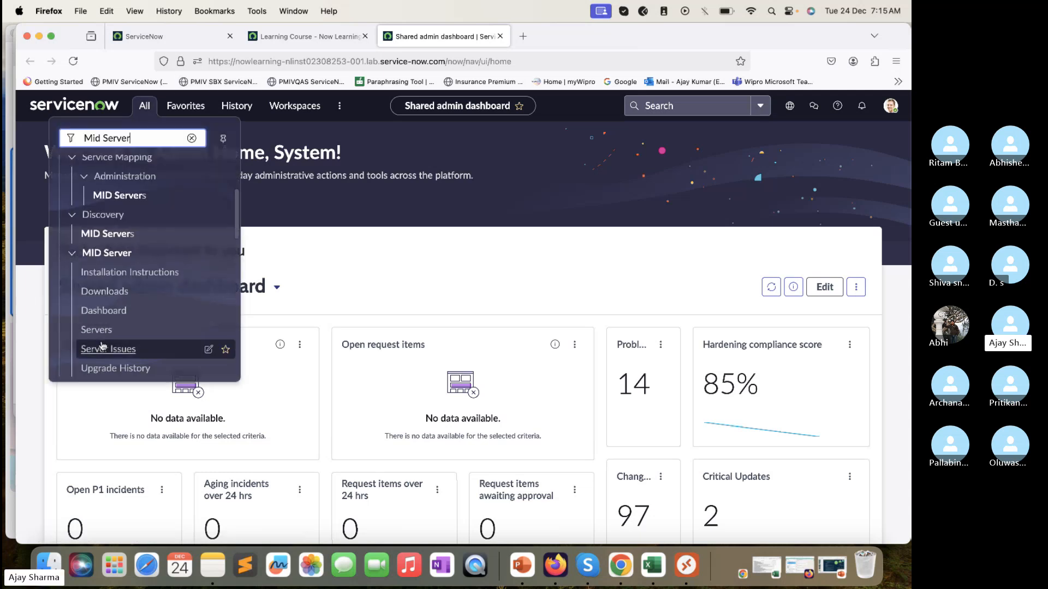
{"action": "left_click", "coordinate": [120, 297]}
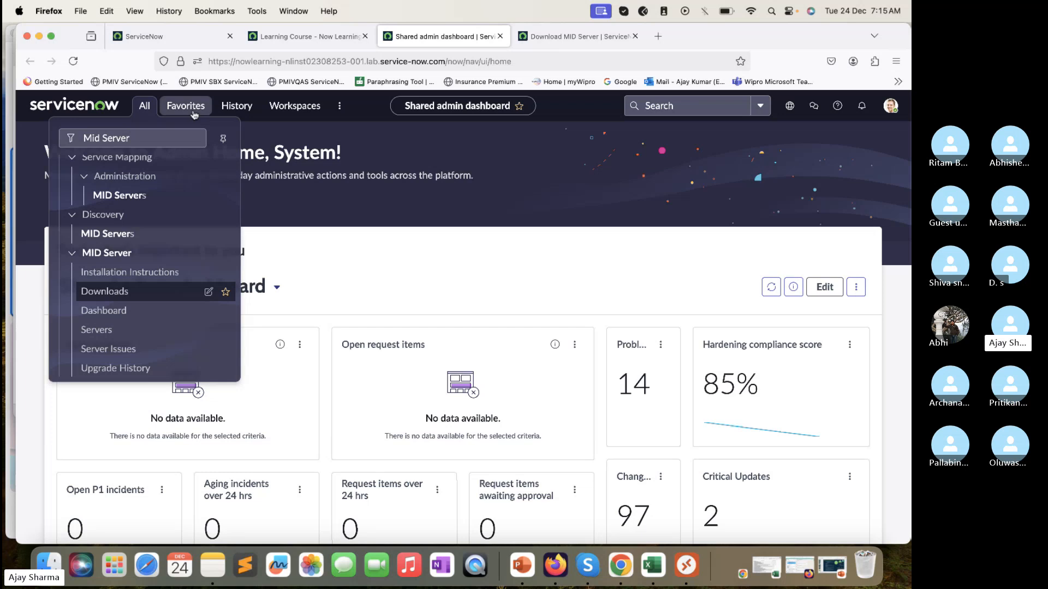
{"action": "left_click", "coordinate": [83, 292]}
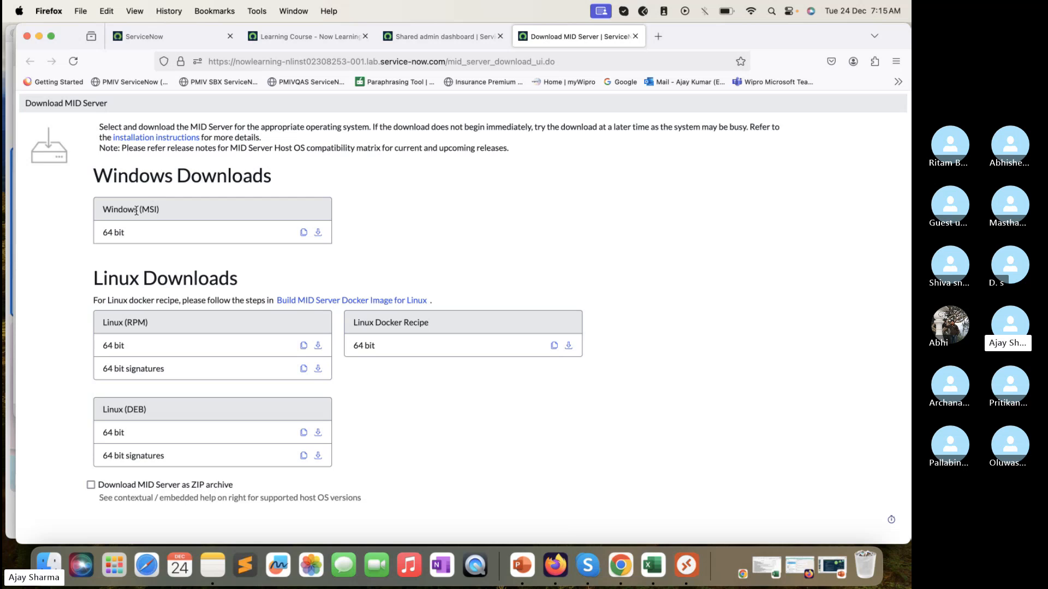
Step: Show the option to download the MID Server as a ZIP archive, then download the 64-bit Windows MSI installer
{"action": "left_click", "coordinate": [91, 485]}
{"action": "scroll", "coordinate": [321, 445], "scroll_direction": "down", "scroll_amount": 3}
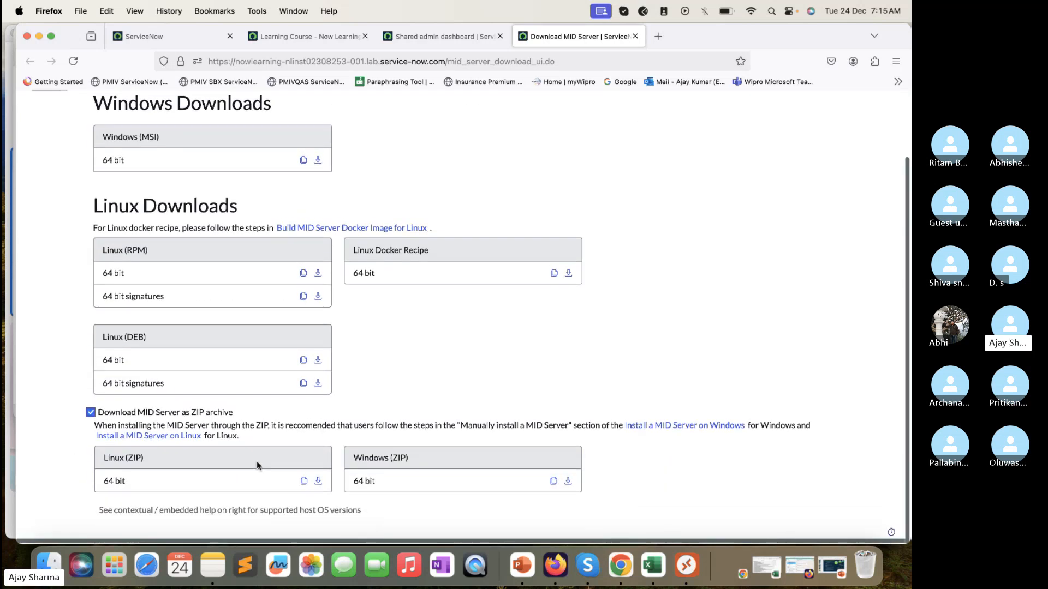
{"action": "scroll", "coordinate": [367, 229], "scroll_direction": "up", "scroll_amount": 1}
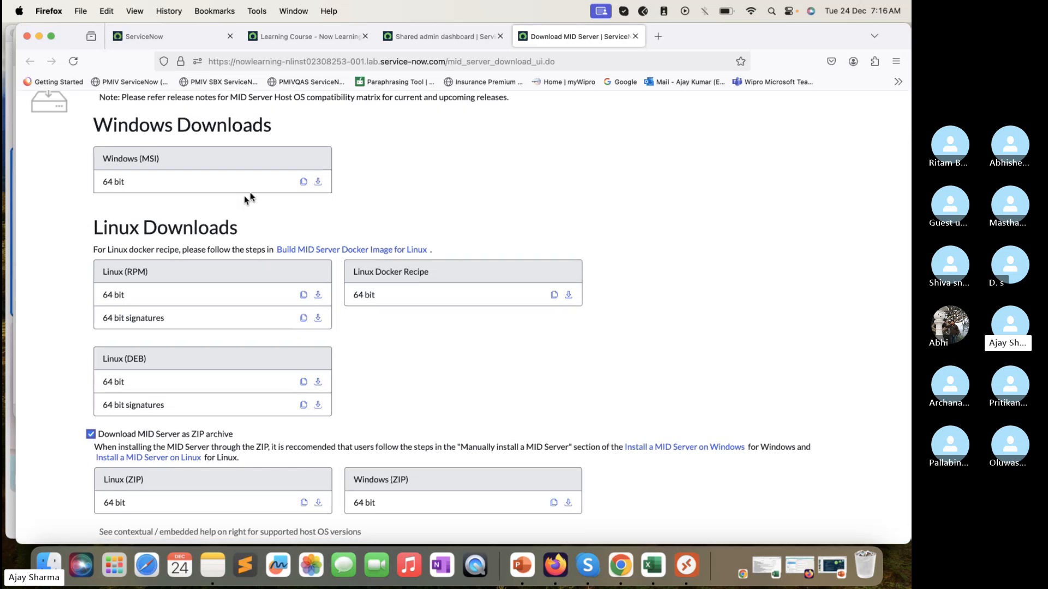
{"action": "left_click", "coordinate": [318, 181]}
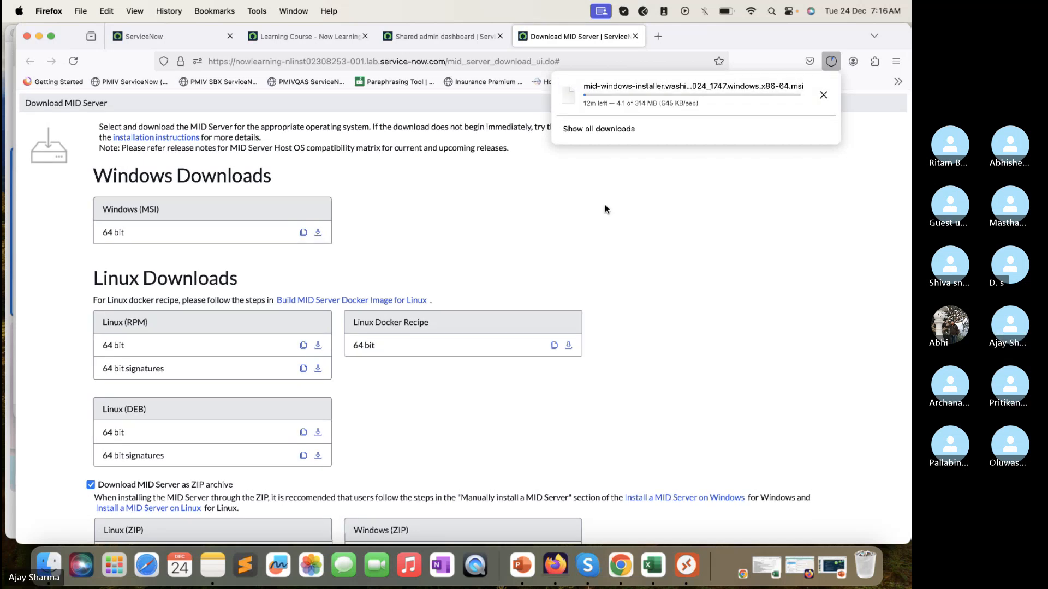
{"action": "scroll", "coordinate": [666, 222], "scroll_direction": "down", "scroll_amount": 3}
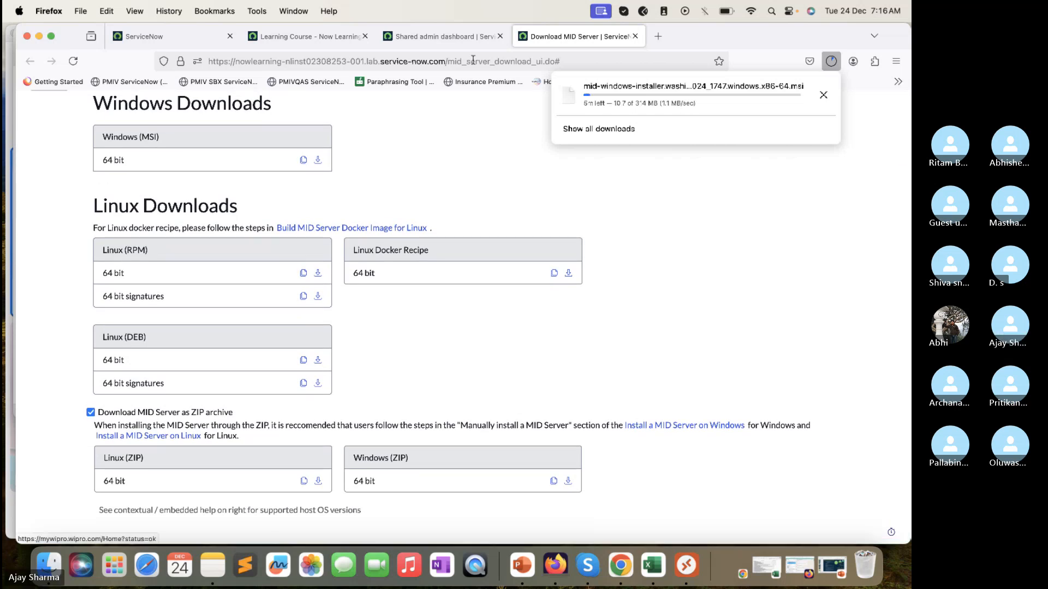
Step: Return to the Shared admin dashboard and open the user table with the navigator entry "sys_user.LIST"
{"action": "left_click", "coordinate": [462, 41]}
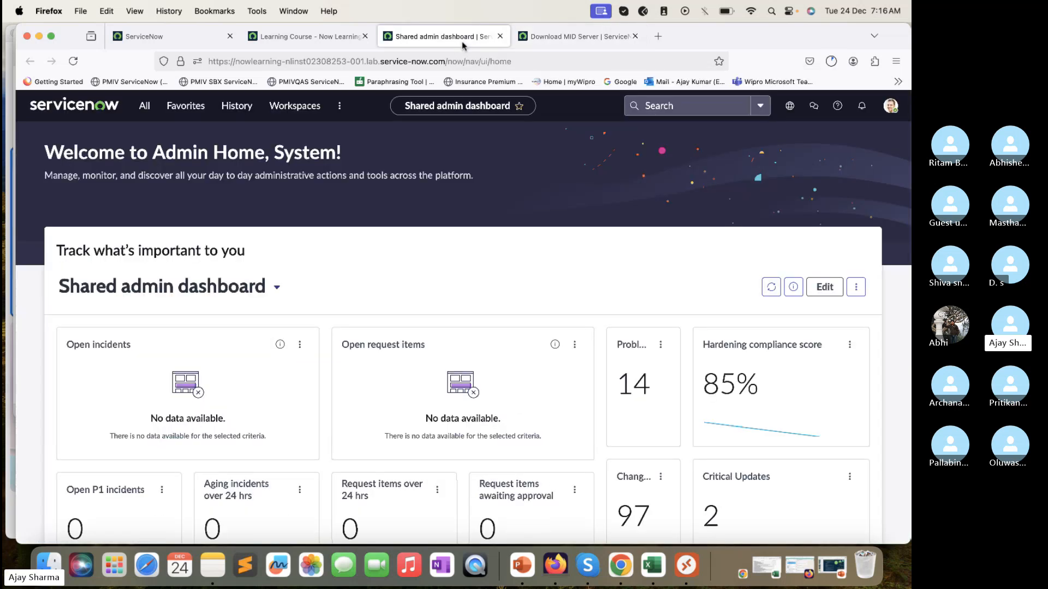
{"action": "left_click", "coordinate": [142, 112]}
{"action": "triple_click", "coordinate": [158, 139]}
{"action": "type", "text": "s"}
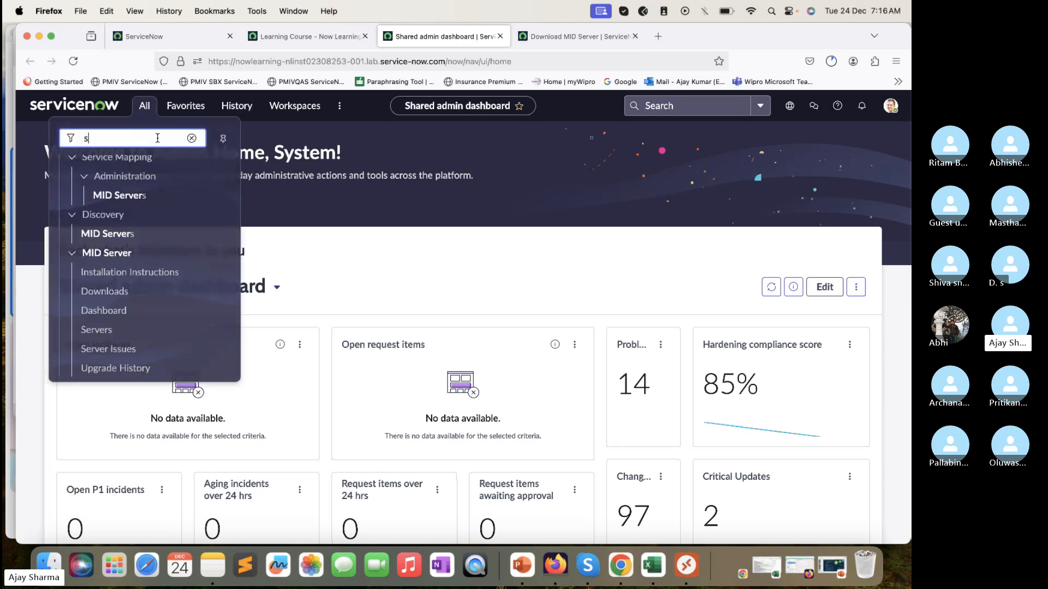
{"action": "type", "text": "ys_"}
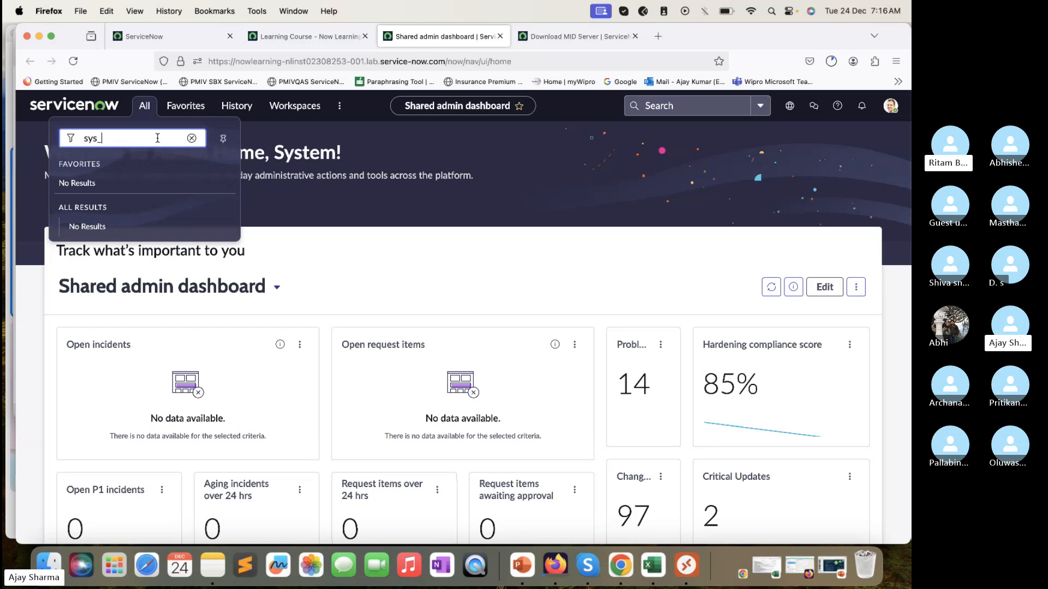
{"action": "type", "text": "user."}
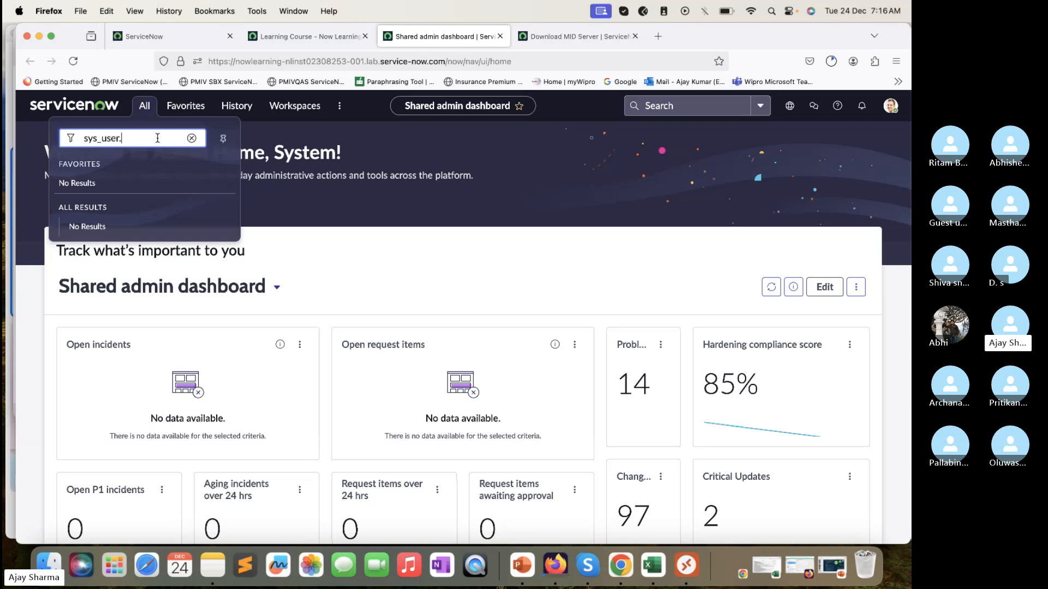
{"action": "type", "text": "LIST"}
{"action": "key", "text": "Return"}
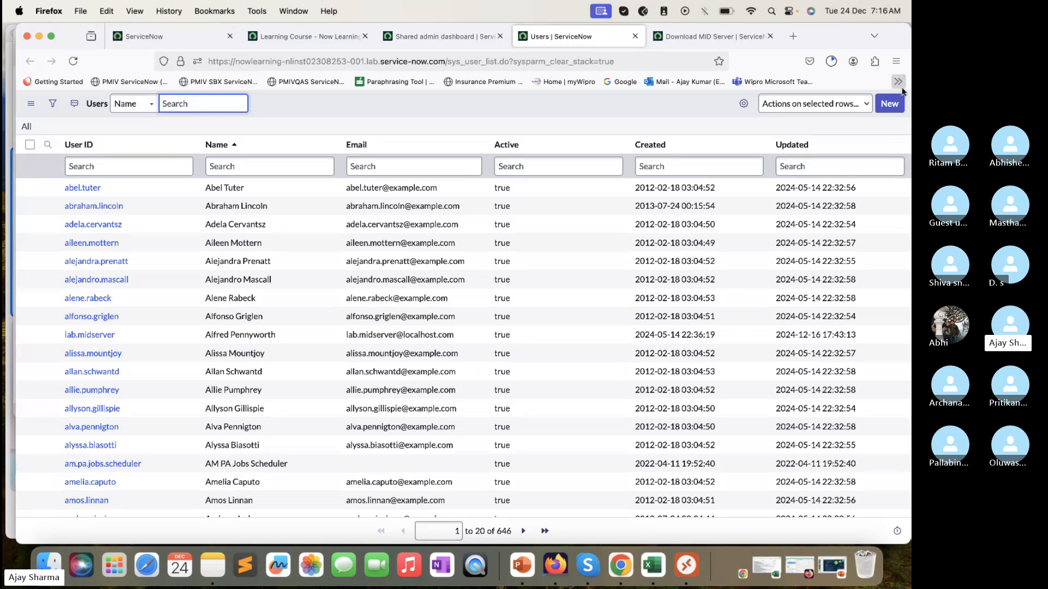
Step: Create and submit a new user record with User ID TechTrekwithAJ, first name TechTrek and last name AJ
{"action": "left_click", "coordinate": [889, 104]}
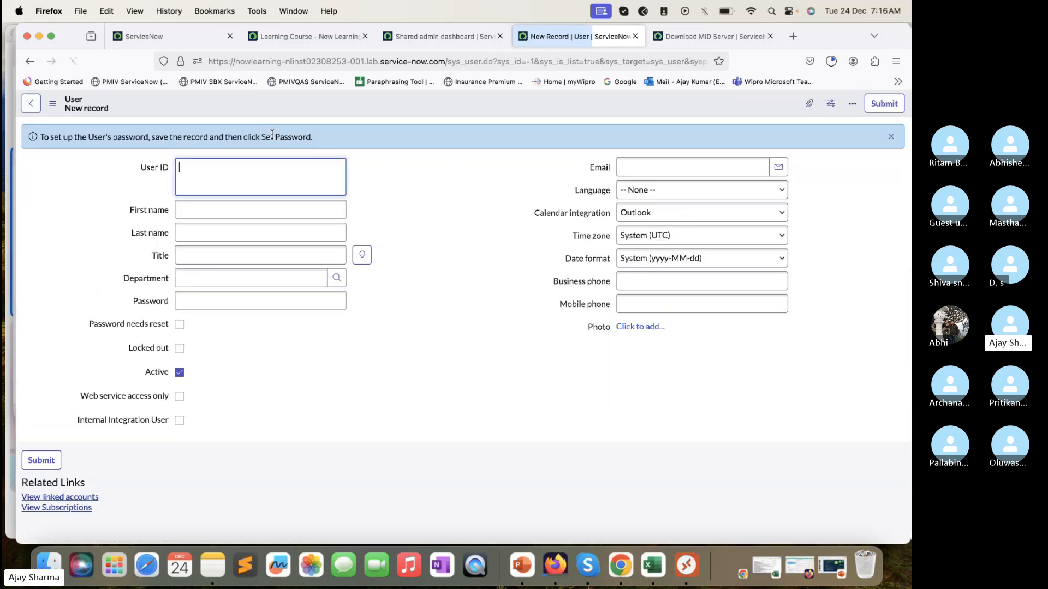
{"action": "type", "text": "TechTrekwithAJ"}
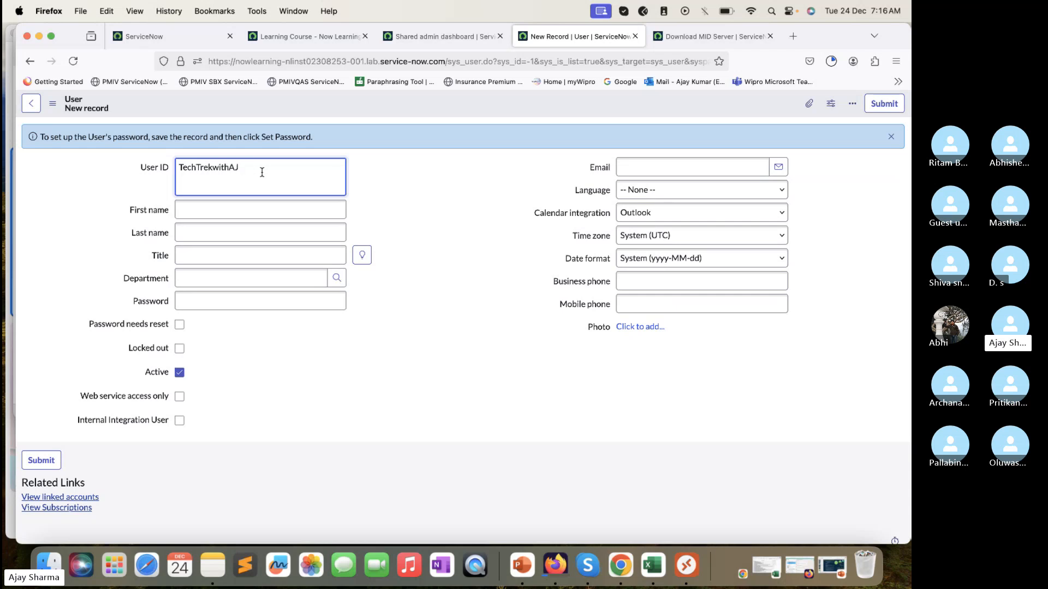
{"action": "left_click", "coordinate": [258, 210]}
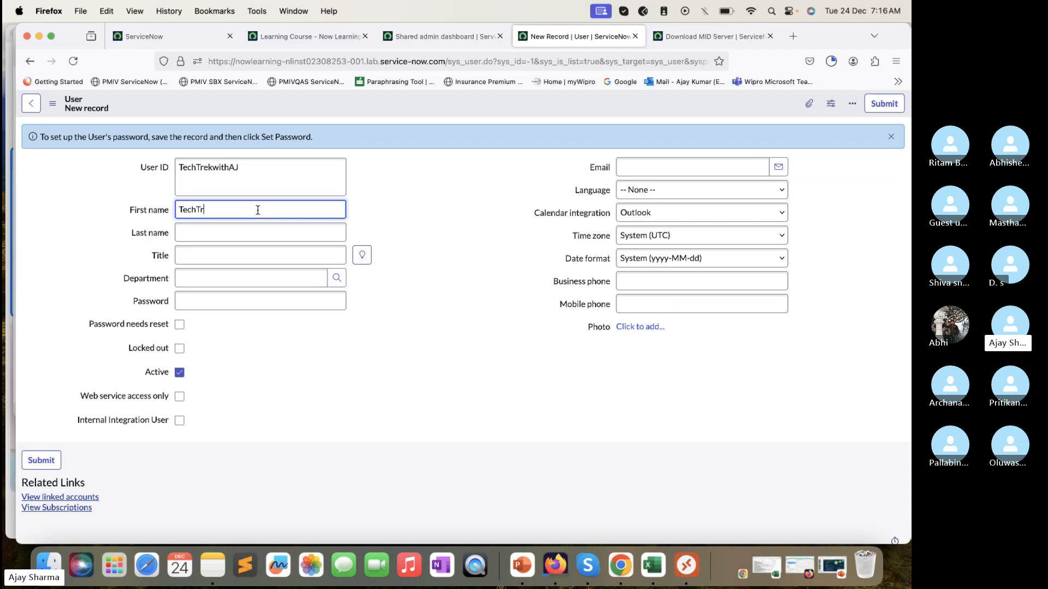
{"action": "left_click", "coordinate": [255, 236]}
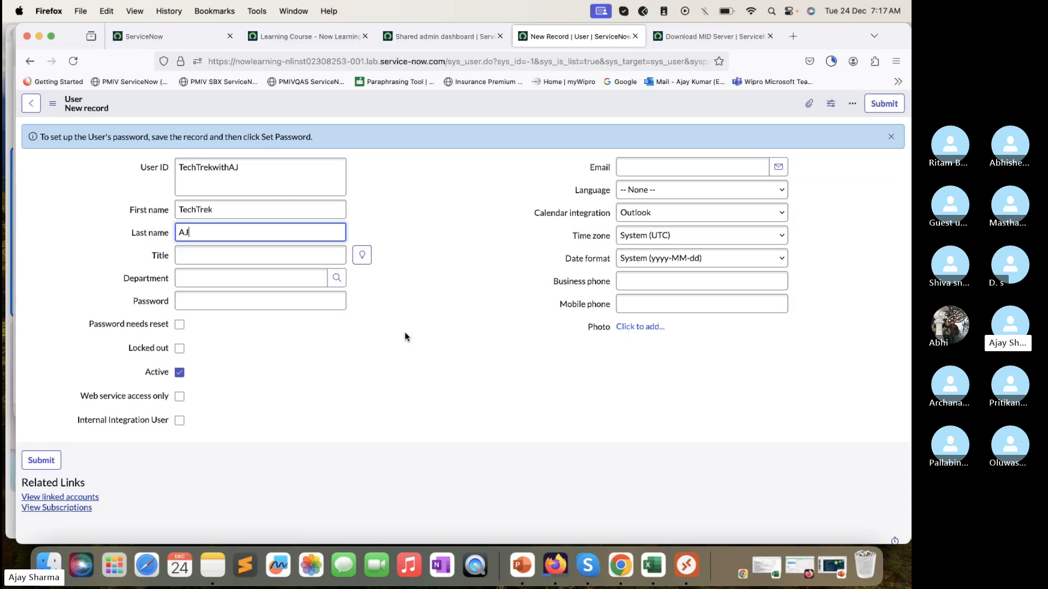
{"action": "left_click", "coordinate": [224, 254]}
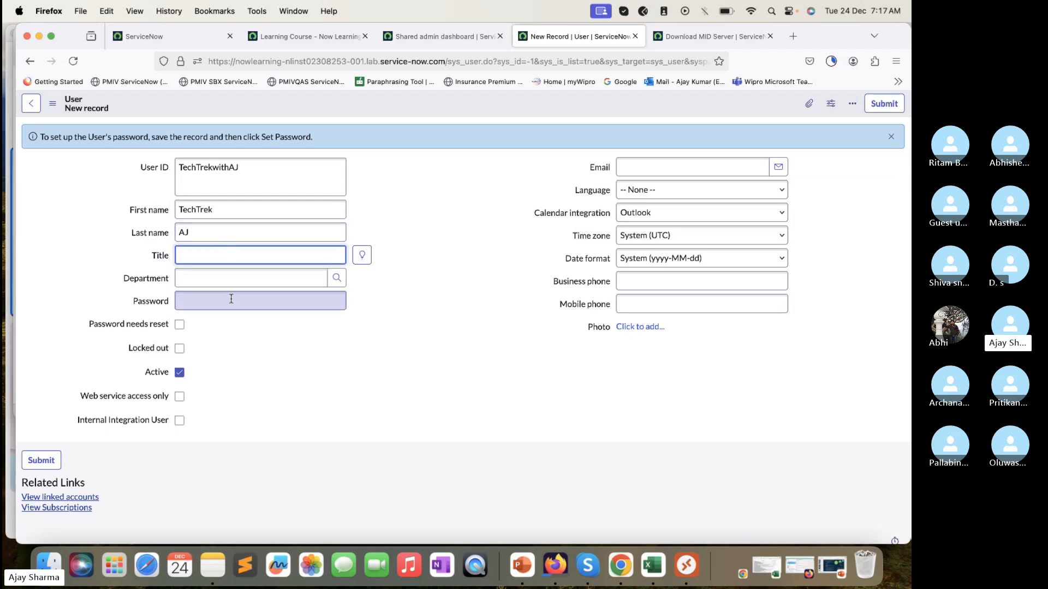
{"action": "left_click", "coordinate": [690, 161]}
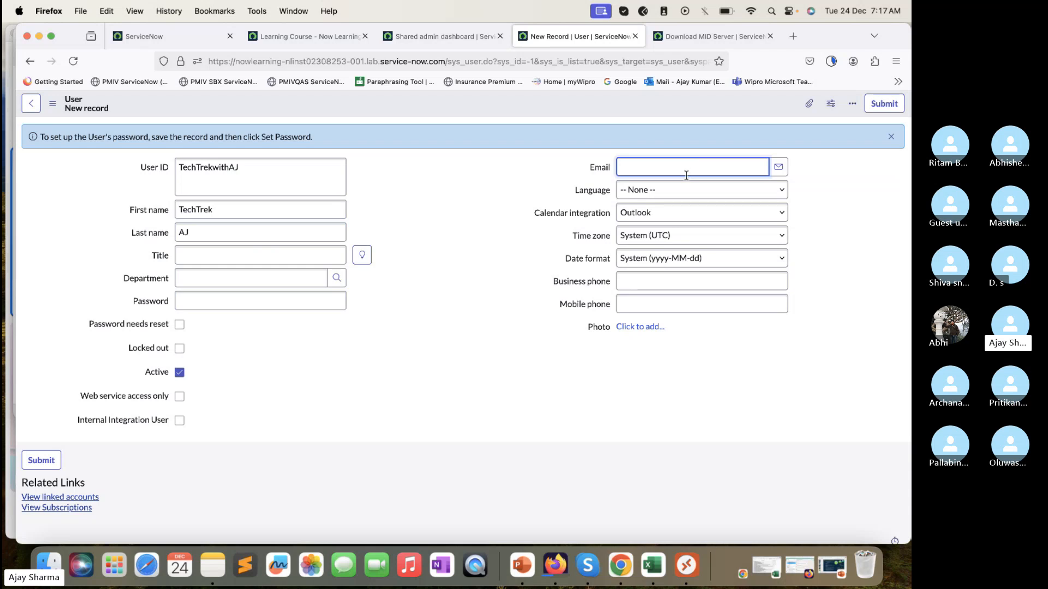
{"action": "scroll", "coordinate": [535, 290], "scroll_direction": "down", "scroll_amount": 1}
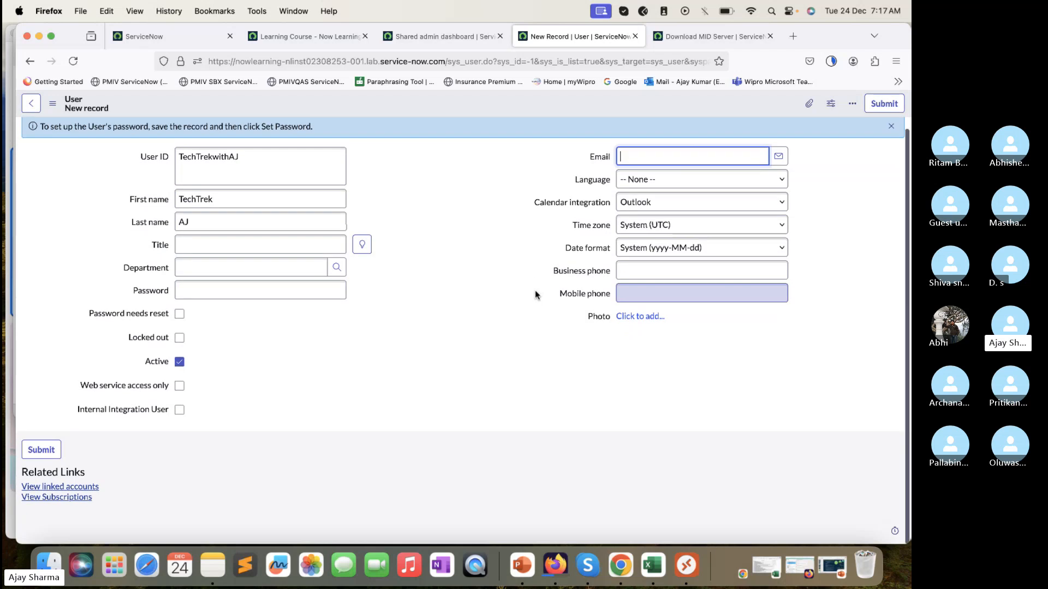
{"action": "left_click", "coordinate": [40, 451]}
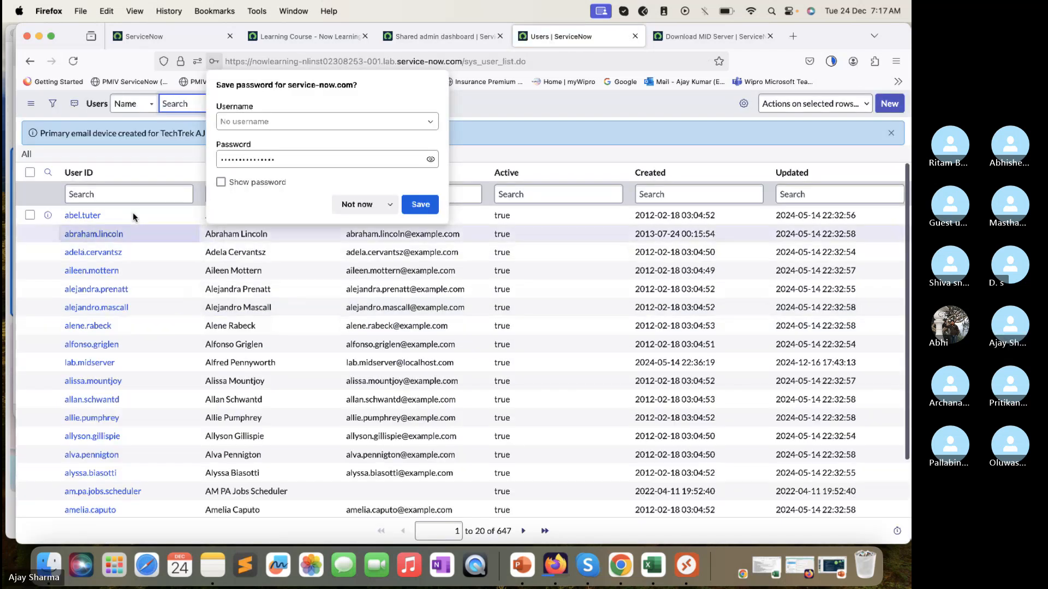
Step: Filter the Users list by User ID "*techTrek" and open the matching TechTrekwithAJ record
{"action": "left_click", "coordinate": [134, 196]}
{"action": "type", "text": "*techTrek"}
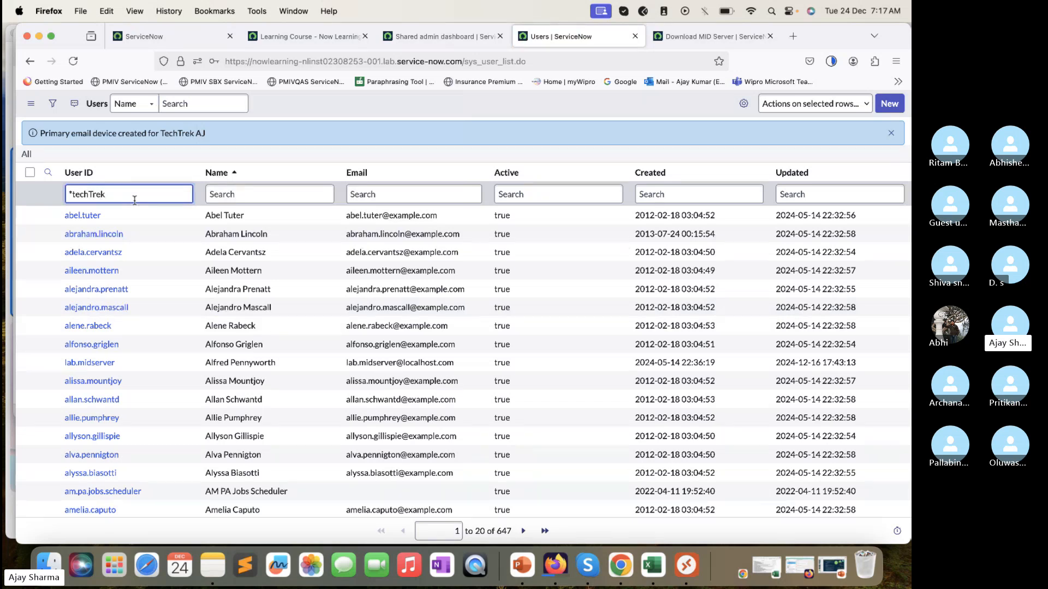
{"action": "key", "text": "Return"}
{"action": "left_click", "coordinate": [95, 187]}
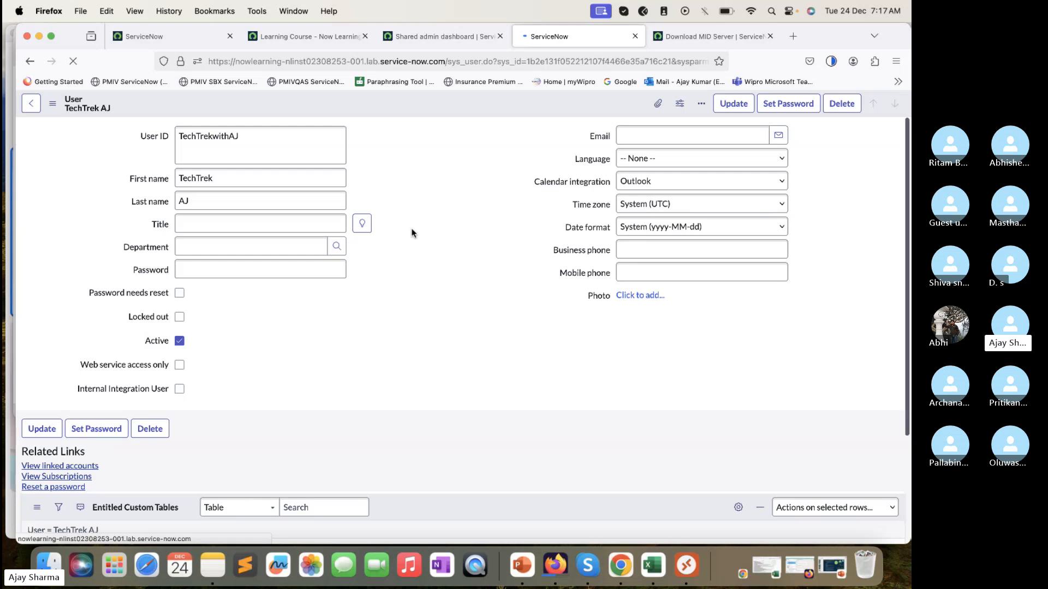
Step: Show the Roles related list on the TechTrekwithAJ user record
{"action": "scroll", "coordinate": [413, 232], "scroll_direction": "down", "scroll_amount": 1}
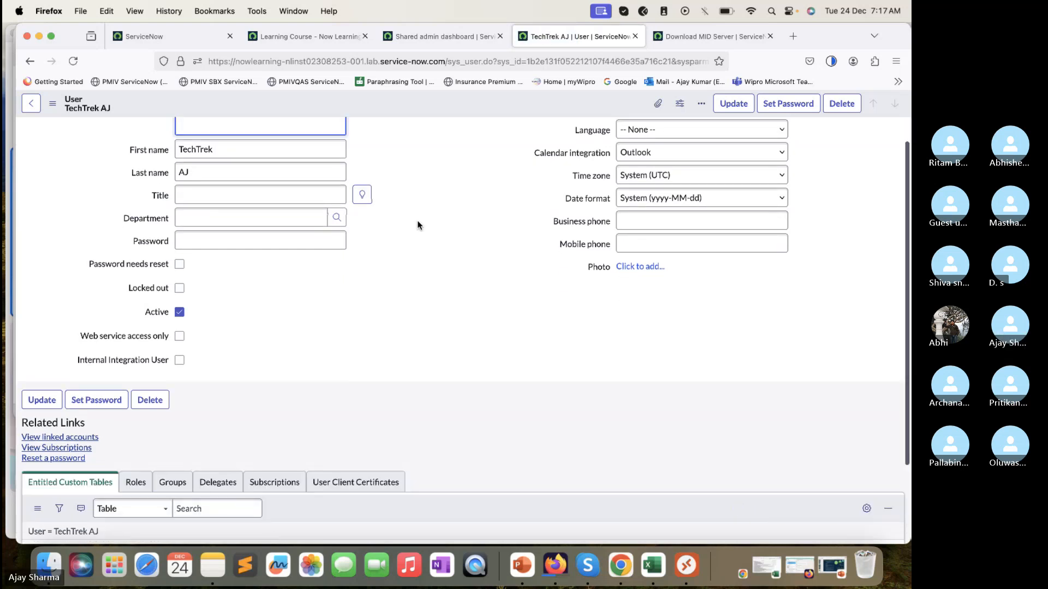
{"action": "scroll", "coordinate": [212, 371], "scroll_direction": "down", "scroll_amount": 2}
{"action": "scroll", "coordinate": [191, 371], "scroll_direction": "down", "scroll_amount": 1}
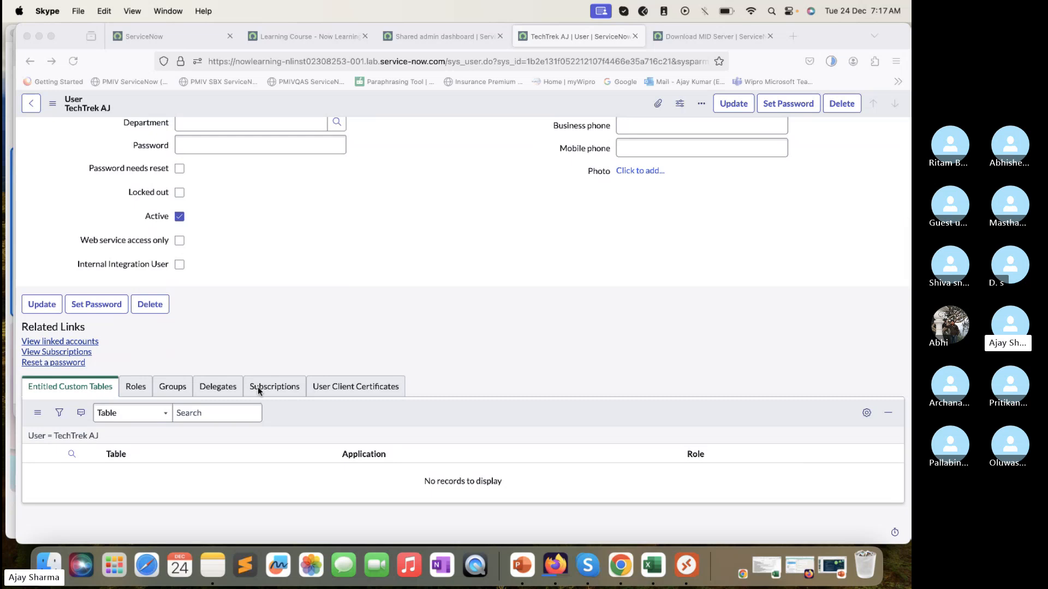
{"action": "left_click", "coordinate": [145, 393]}
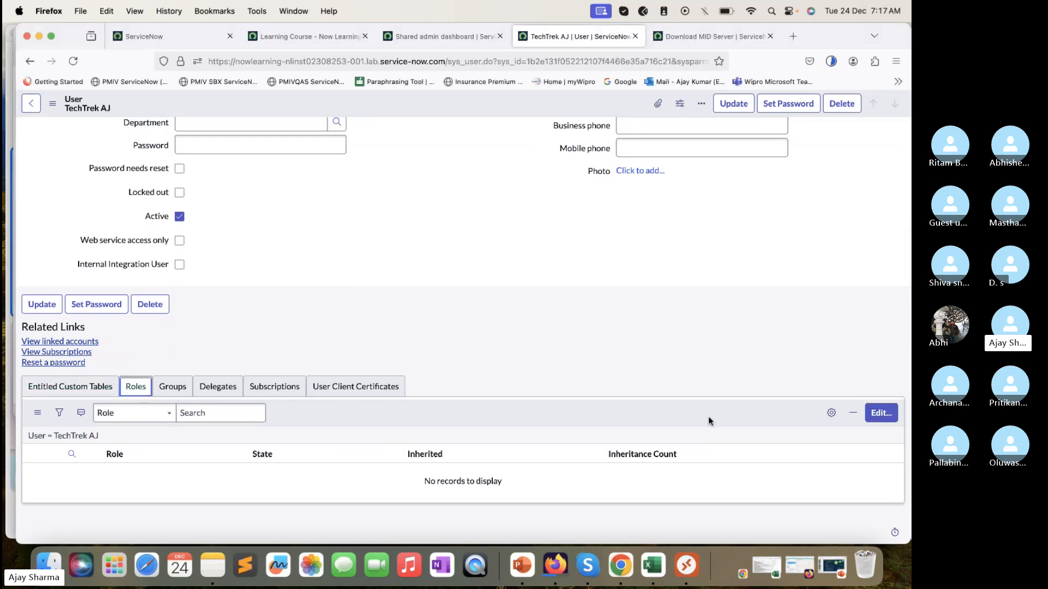
Step: Add the mid_server role to the TechTrekwithAJ user, save the role list and dismiss the role notices
{"action": "left_click", "coordinate": [879, 415]}
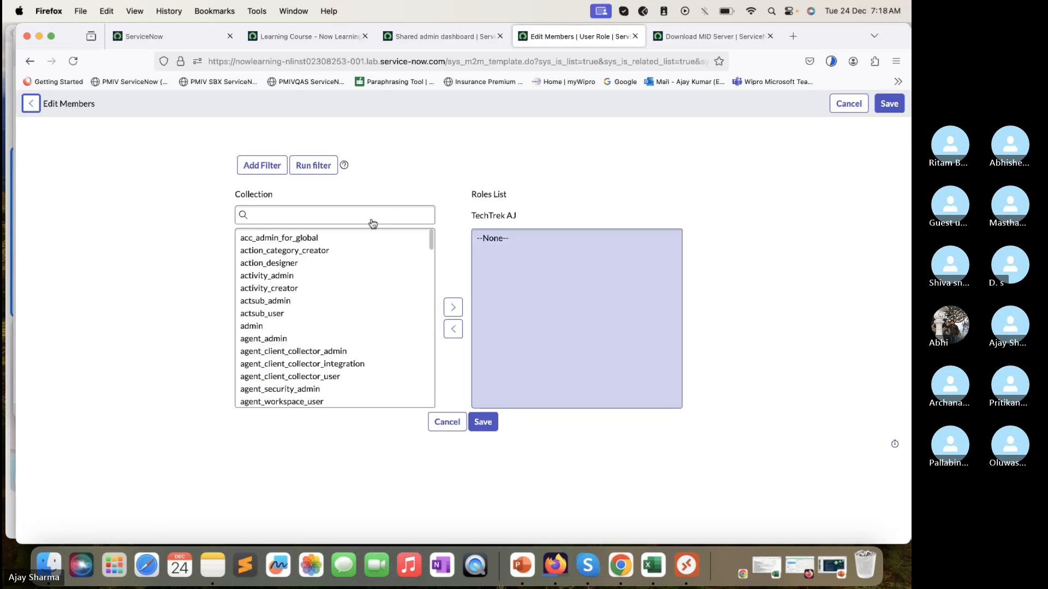
{"action": "left_click", "coordinate": [364, 243]}
{"action": "type", "text": "Mi"}
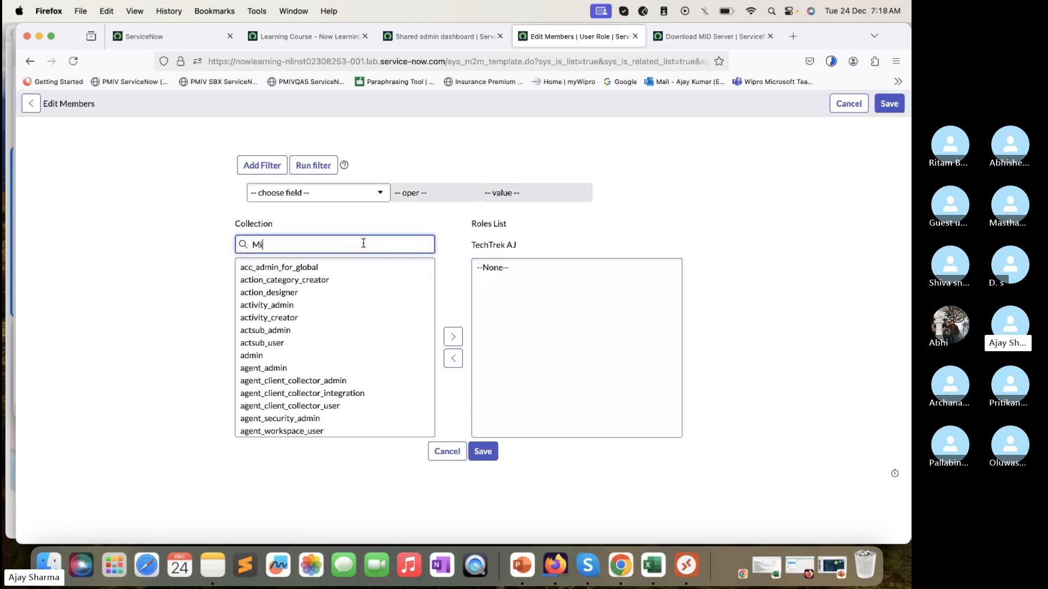
{"action": "type", "text": "d_Server"}
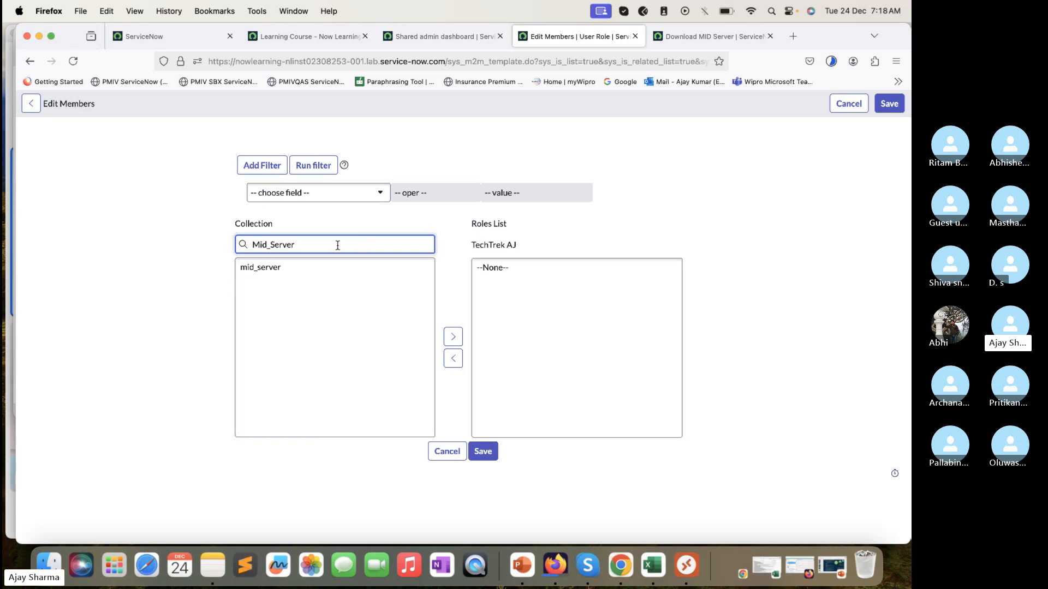
{"action": "left_click", "coordinate": [311, 278]}
{"action": "left_click_drag", "start_coordinate": [315, 272], "coordinate": [456, 332]}
{"action": "left_click", "coordinate": [456, 334]}
{"action": "left_click", "coordinate": [483, 451]}
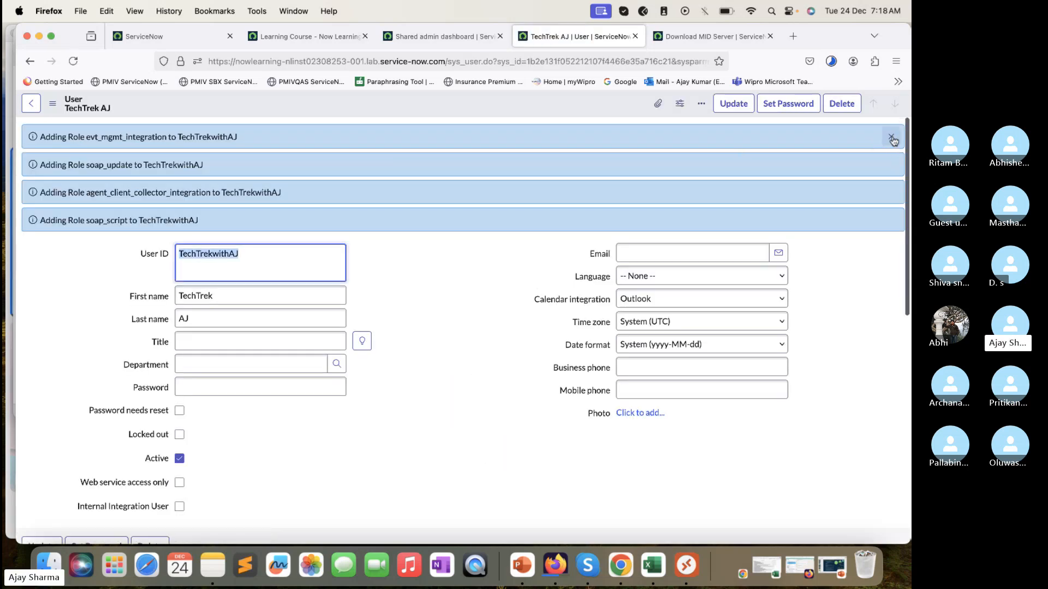
{"action": "left_click", "coordinate": [891, 138]}
Step: Generate a password for the TechTrekwithAJ user, reveal it in the Set Password dialog's password field and copy it
{"action": "scroll", "coordinate": [461, 322], "scroll_direction": "down", "scroll_amount": 3}
{"action": "scroll", "coordinate": [462, 322], "scroll_direction": "up", "scroll_amount": 3}
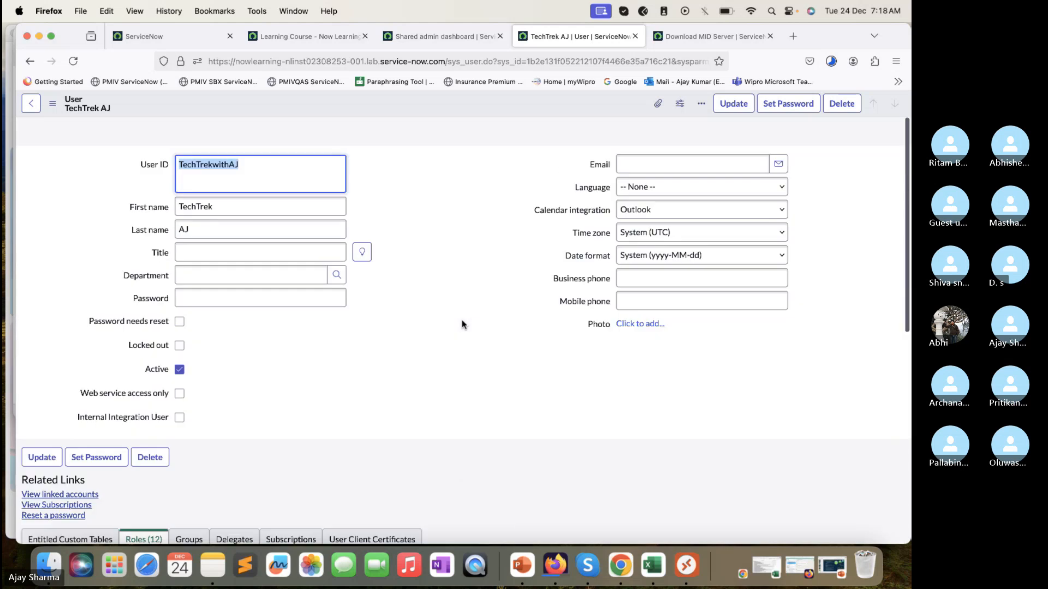
{"action": "scroll", "coordinate": [461, 325], "scroll_direction": "down", "scroll_amount": 1}
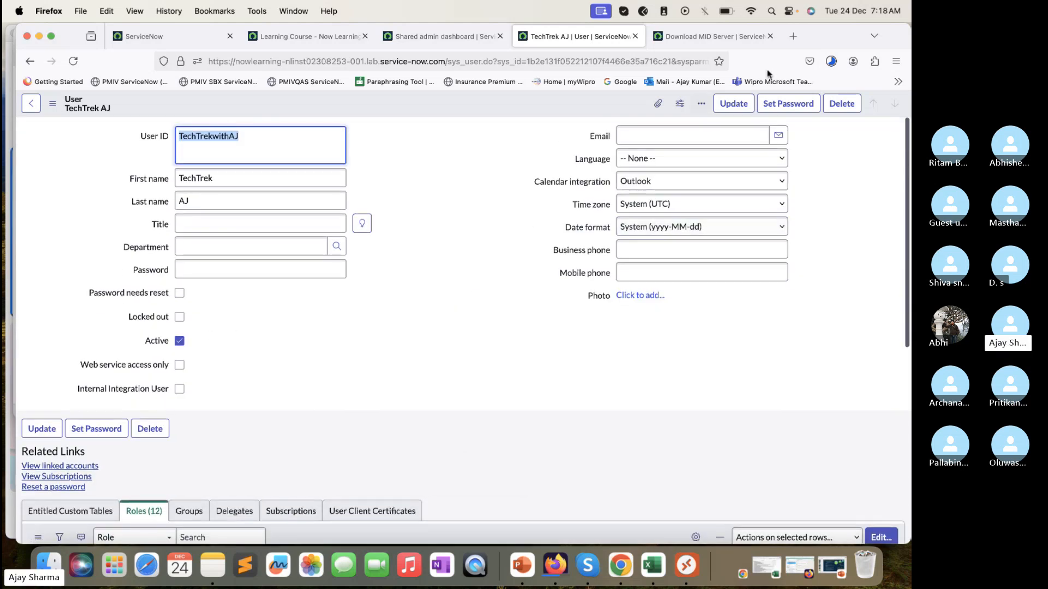
{"action": "left_click", "coordinate": [791, 105]}
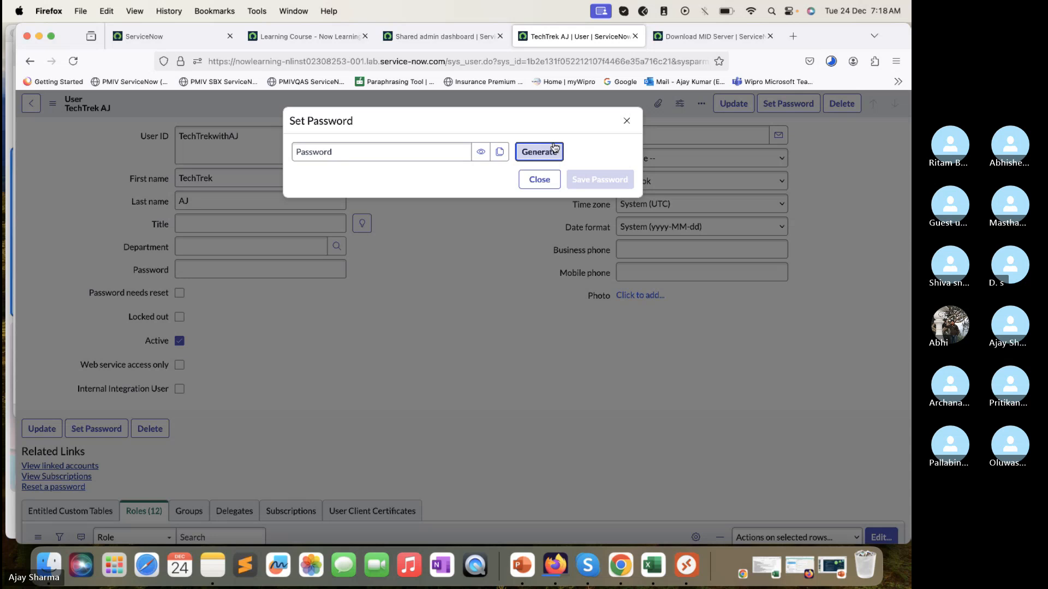
{"action": "left_click", "coordinate": [554, 148]}
{"action": "left_click", "coordinate": [547, 185]}
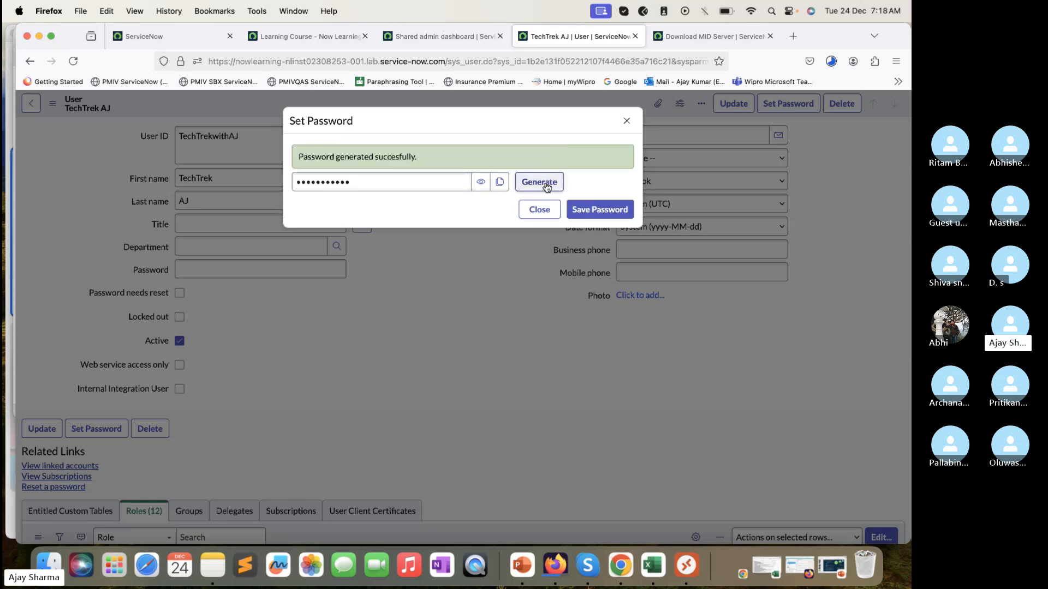
{"action": "left_click", "coordinate": [480, 182]}
{"action": "triple_click", "coordinate": [399, 184]}
{"action": "key", "text": "cmd+c"}
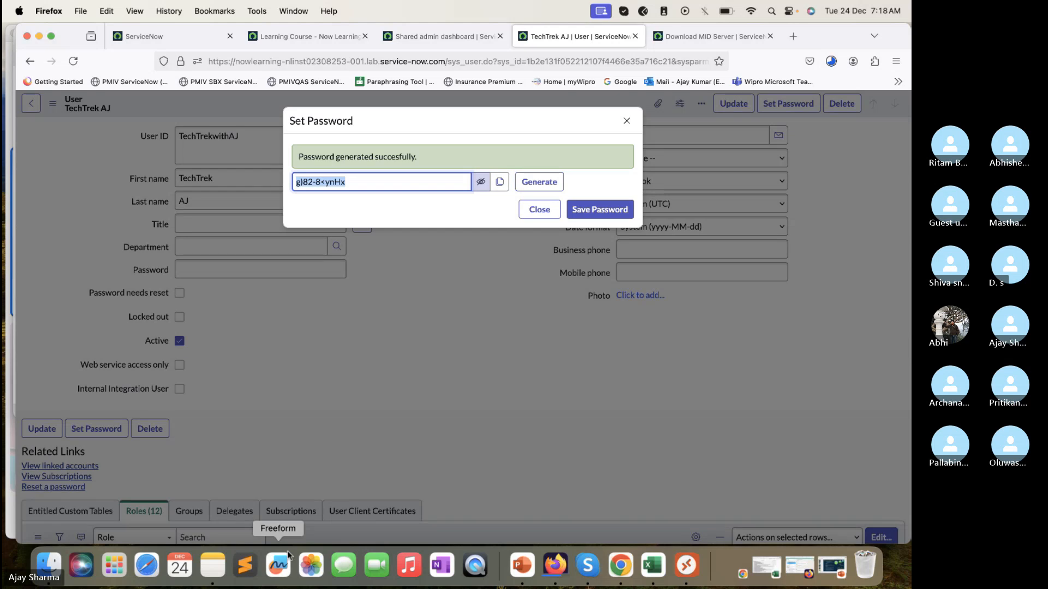
Step: Switch to the CMDB and Discovery Training -1 workbook in Excel and paste the generated password into cell A1 of a new sheet
{"action": "left_click", "coordinate": [213, 565]}
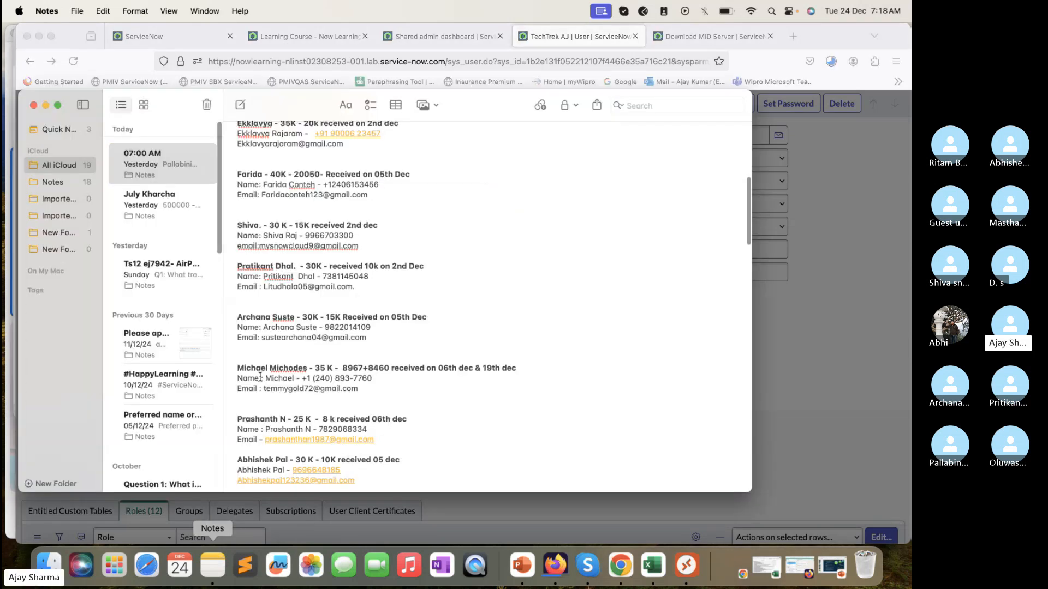
{"action": "left_click", "coordinate": [46, 105]}
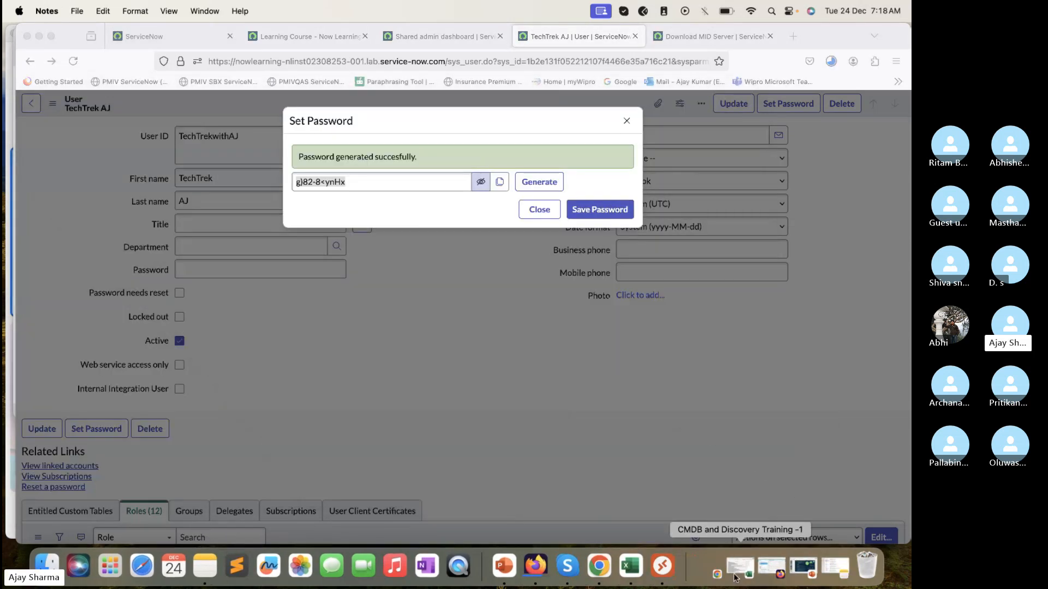
{"action": "left_click", "coordinate": [735, 577]}
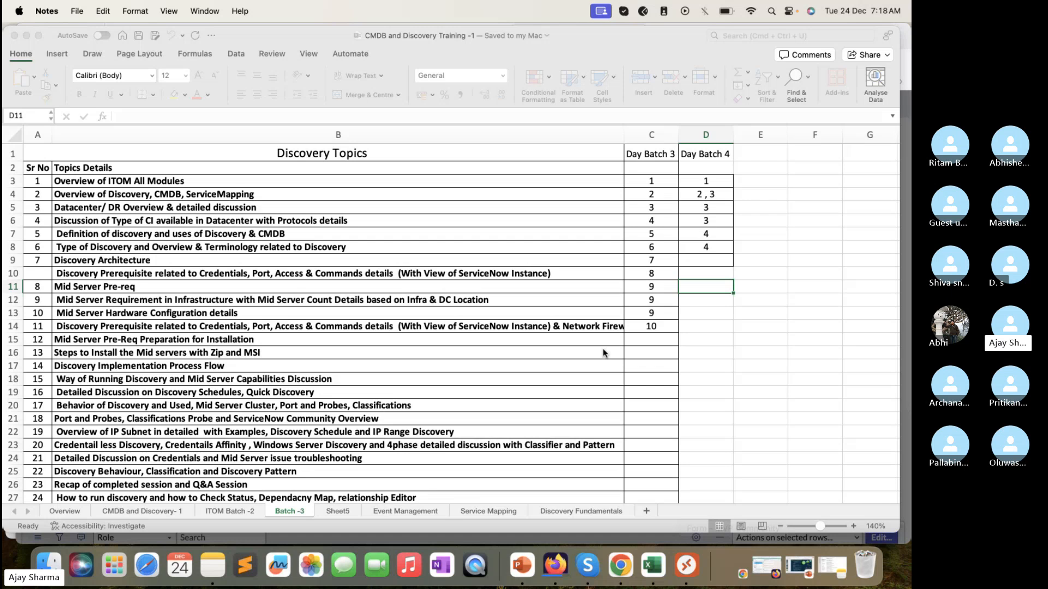
{"action": "left_click", "coordinate": [647, 511]}
{"action": "key", "text": "cmd+v"}
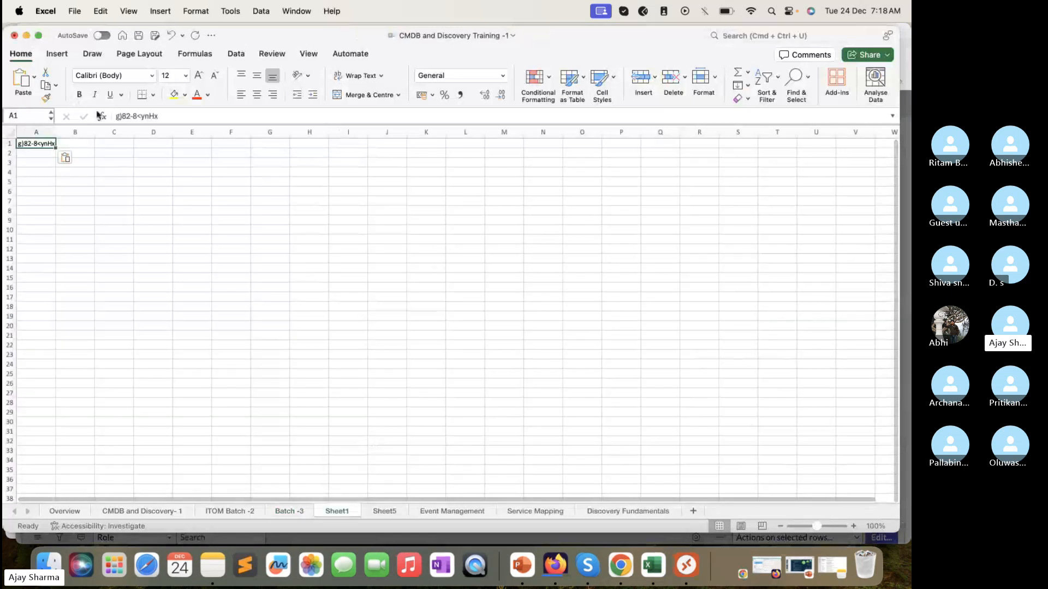
{"action": "left_click", "coordinate": [49, 170]}
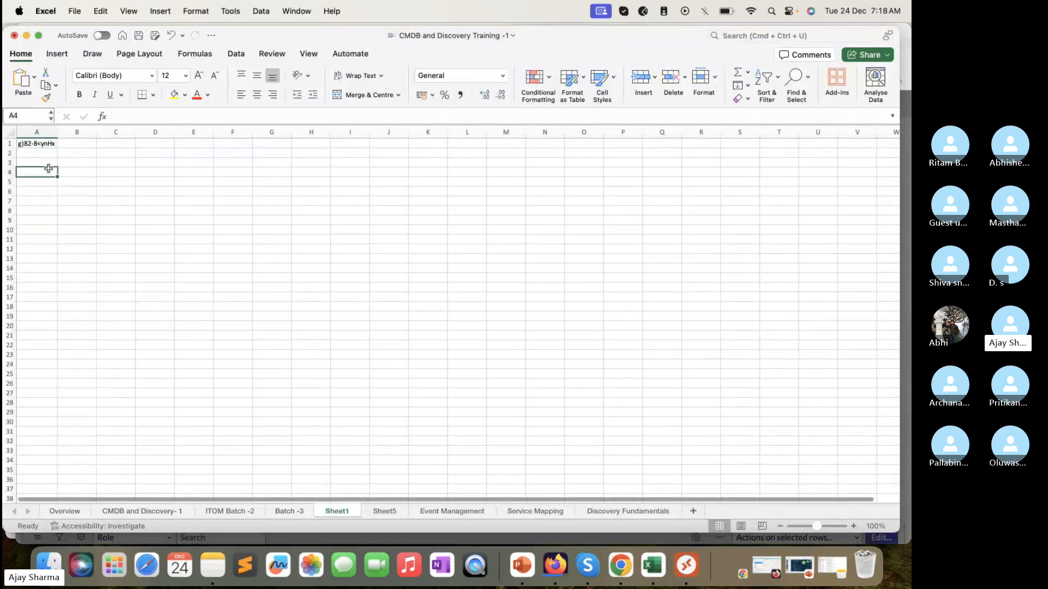
{"action": "left_click", "coordinate": [34, 143]}
{"action": "left_click", "coordinate": [26, 35]}
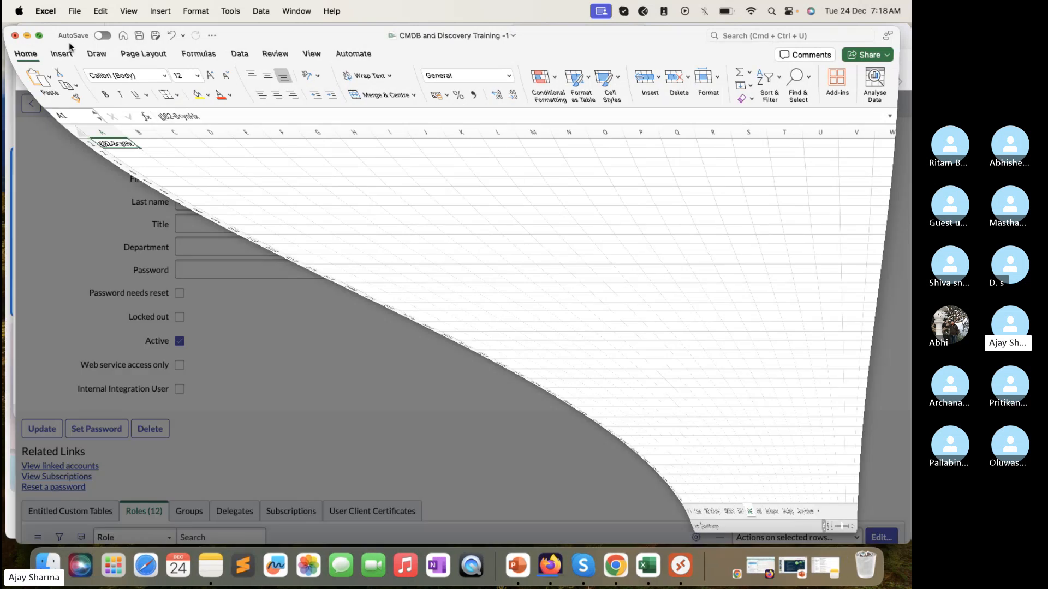
Step: Save the generated password for the user, close the Set Password dialog and decline storing it in the browser
{"action": "left_click", "coordinate": [606, 210]}
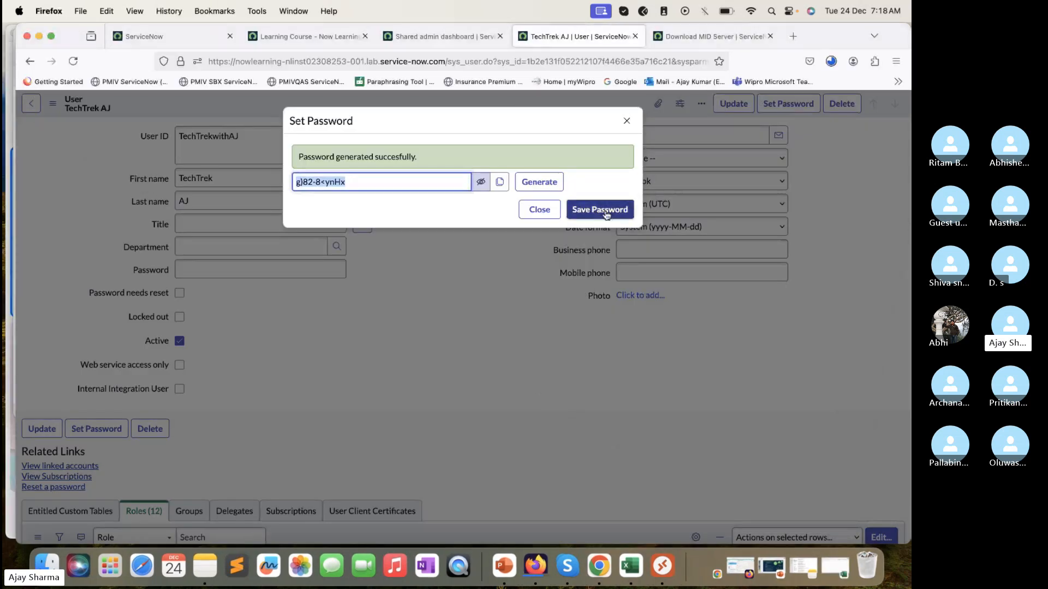
{"action": "left_click", "coordinate": [606, 210]}
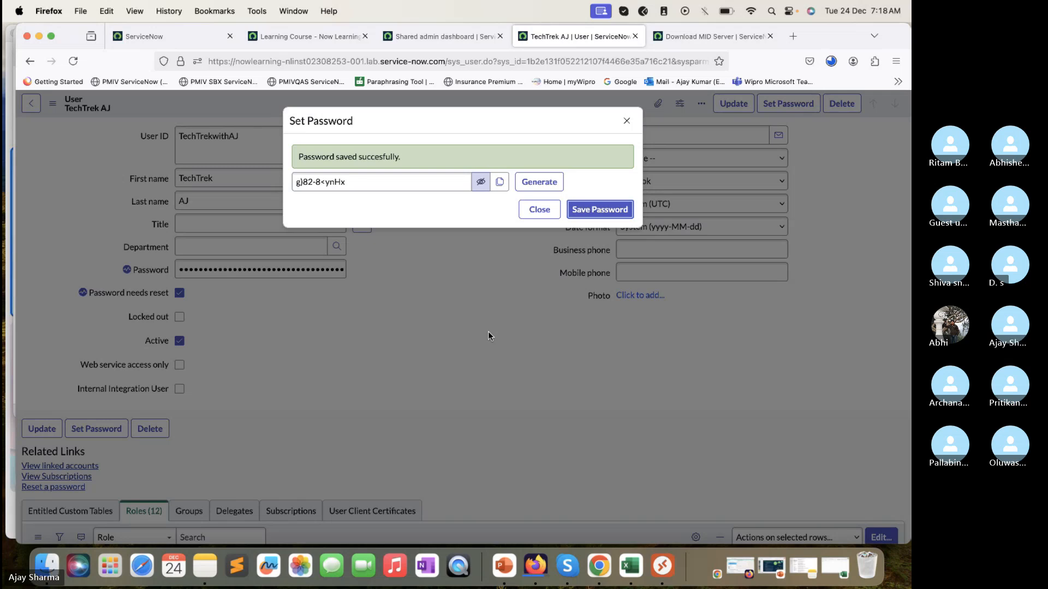
{"action": "left_click", "coordinate": [539, 210]}
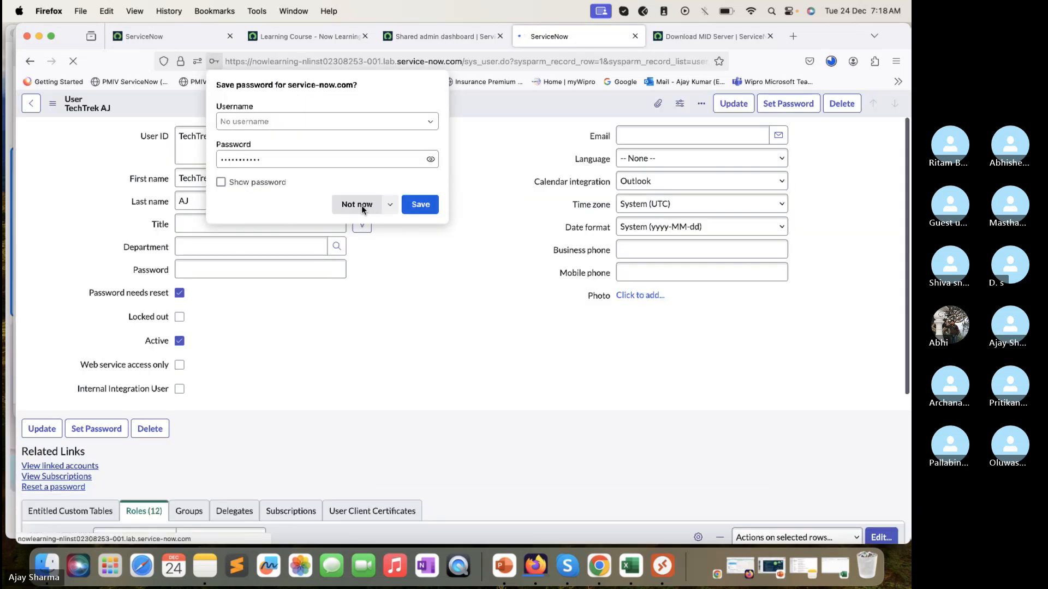
{"action": "left_click", "coordinate": [361, 204]}
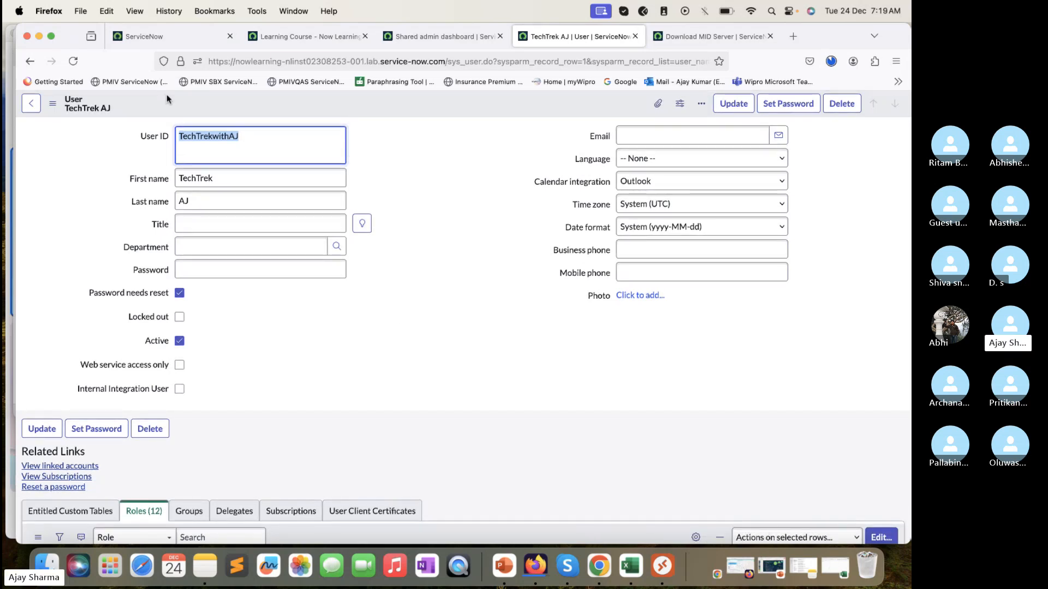
Step: Copy the instance address from the user record's URL up to "service-now." and try to load it in a new browser window
{"action": "left_click", "coordinate": [80, 11]}
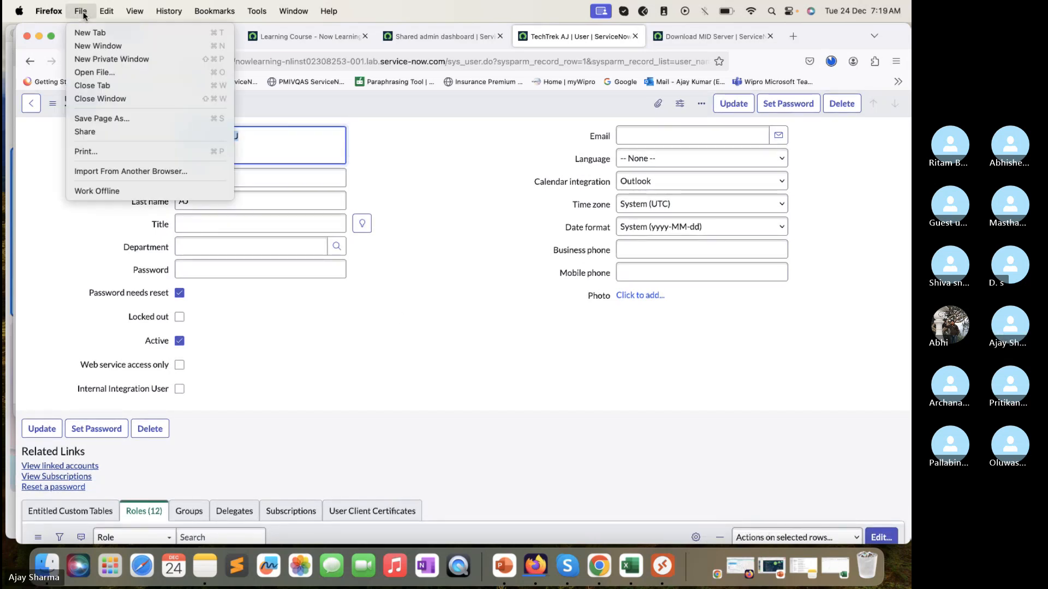
{"action": "left_click", "coordinate": [100, 46]}
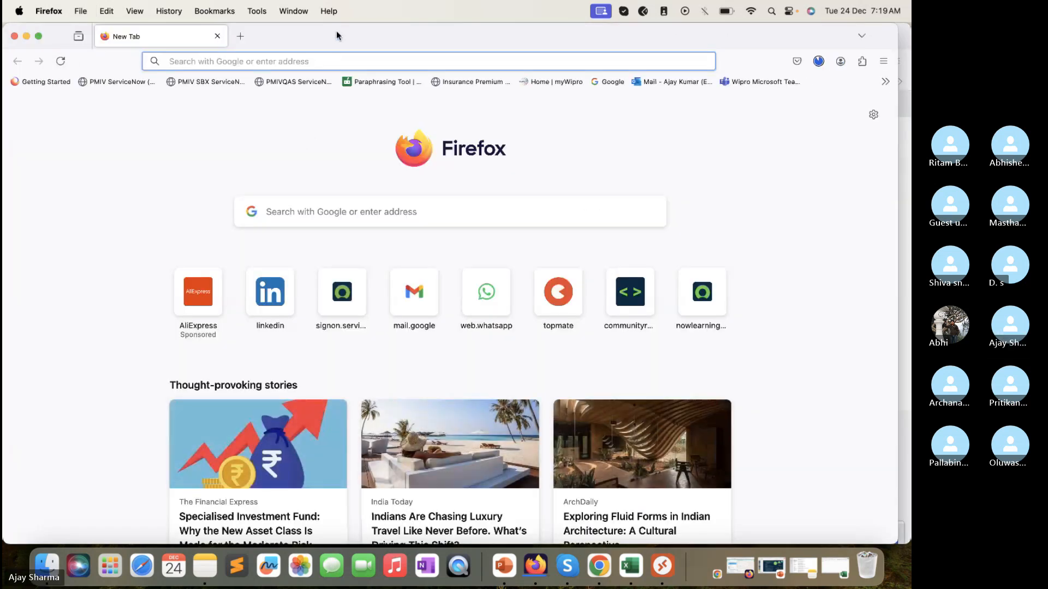
{"action": "double_click", "coordinate": [336, 30]}
{"action": "left_click", "coordinate": [378, 60]}
{"action": "left_click", "coordinate": [374, 64]}
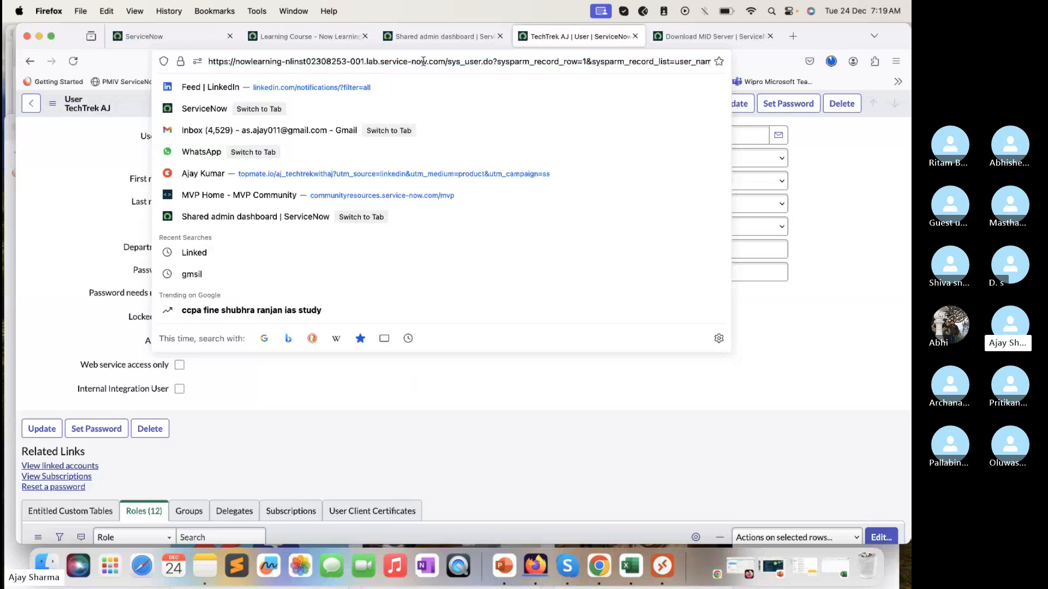
{"action": "left_click_drag", "start_coordinate": [429, 62], "coordinate": [207, 62]}
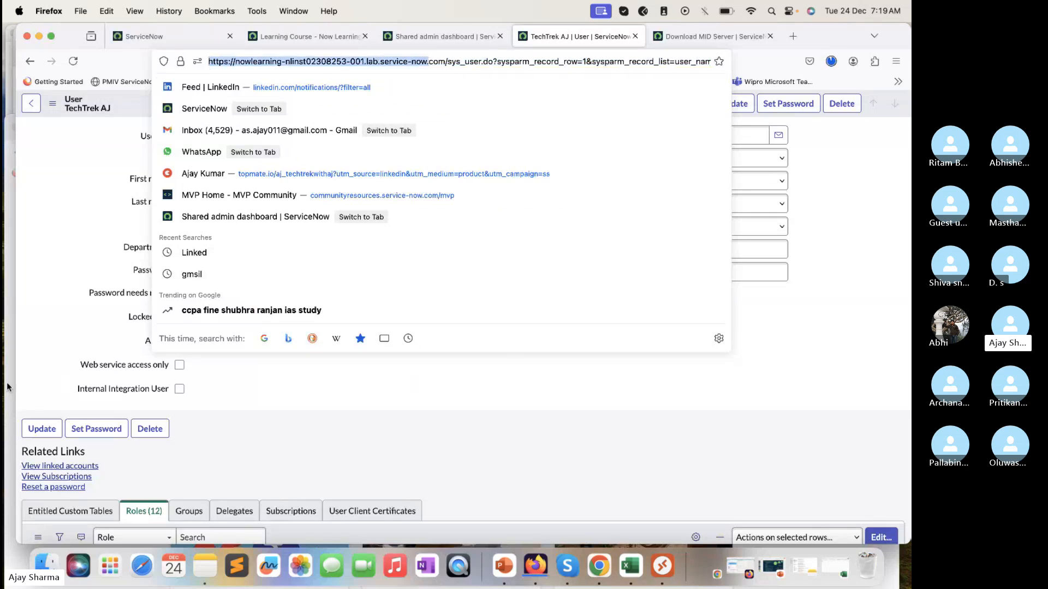
{"action": "key", "text": "super+n"}
{"action": "type", "text": "https://nowlearning-nlinst02308253-001.lab.service-now."}
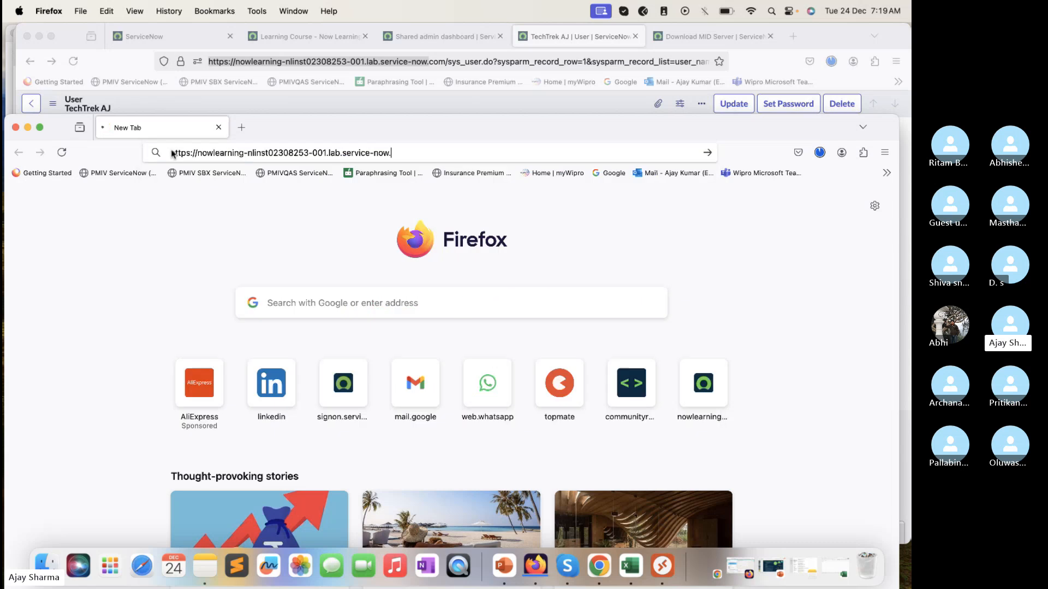
{"action": "key", "text": "Return"}
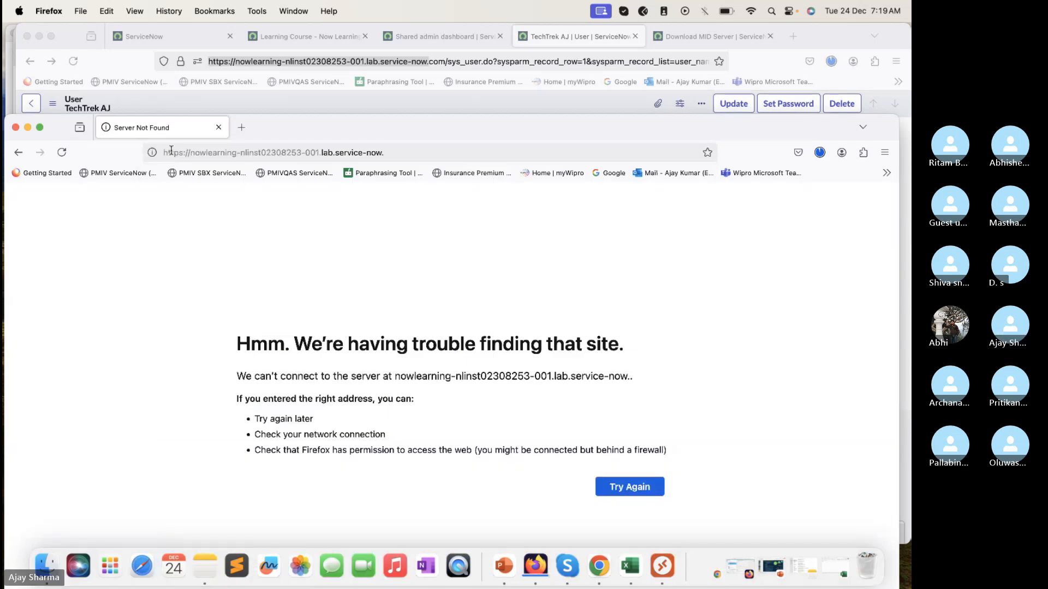
{"action": "left_click", "coordinate": [435, 154]}
{"action": "key", "text": "BackSpace"}
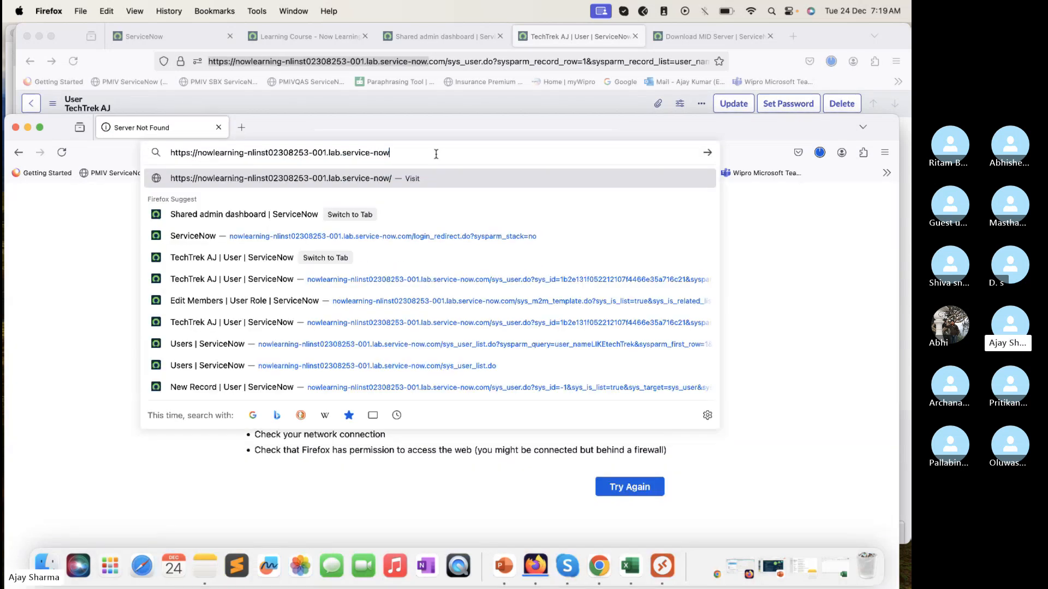
{"action": "key", "text": "Return"}
{"action": "left_click", "coordinate": [436, 155]}
{"action": "key", "text": "Return"}
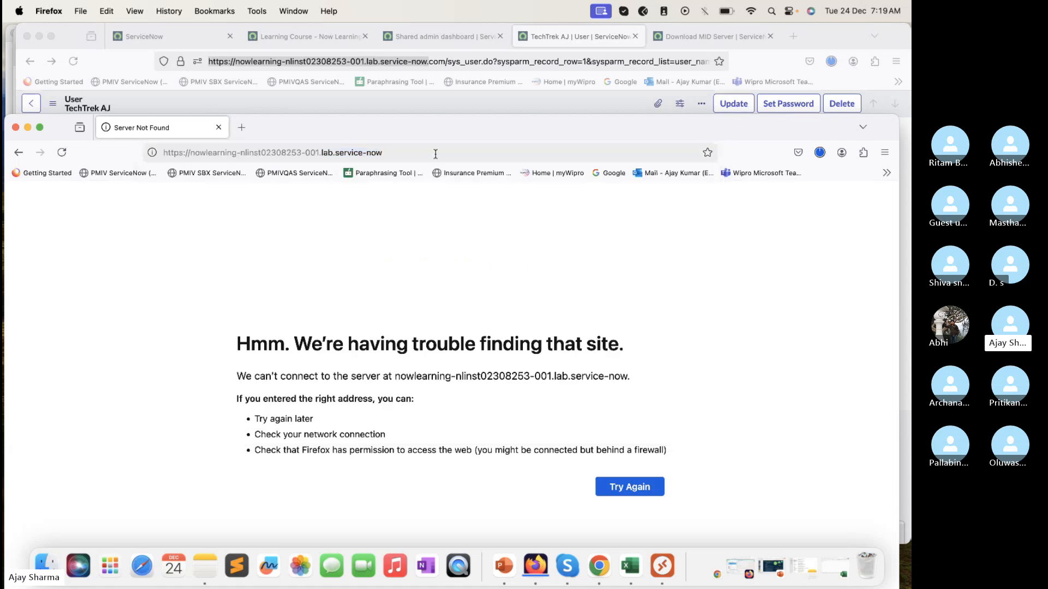
{"action": "left_click", "coordinate": [435, 154]}
{"action": "key", "text": "Return"}
{"action": "left_click", "coordinate": [420, 159]}
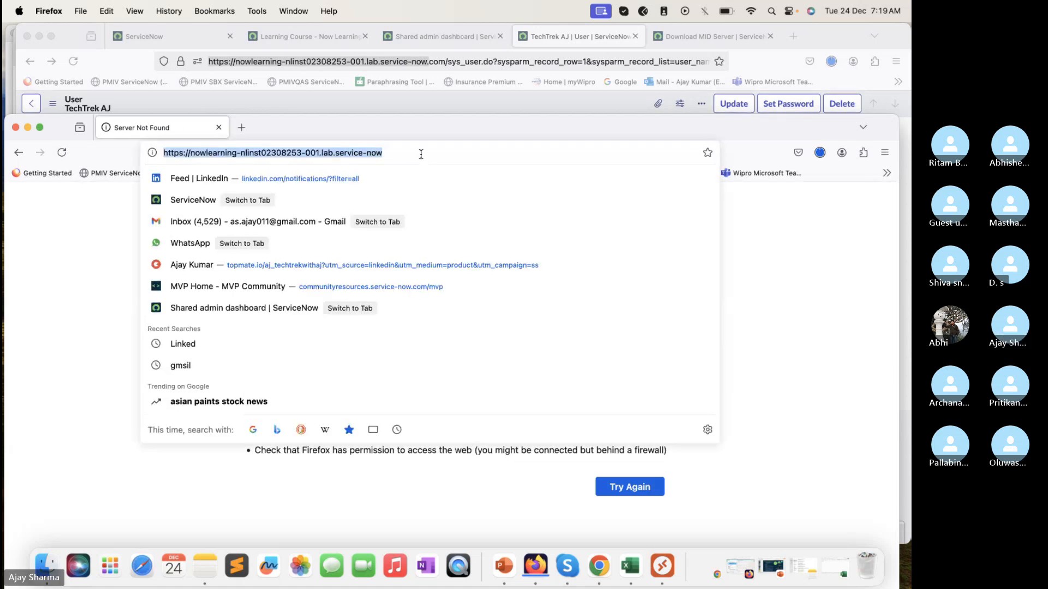
{"action": "left_click", "coordinate": [421, 154]}
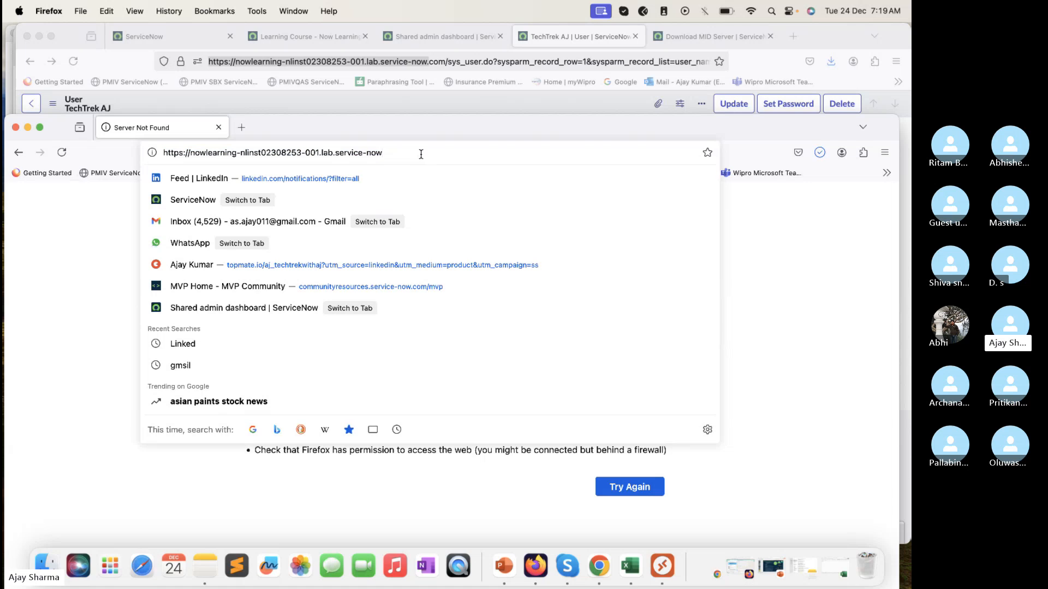
{"action": "type", "text": ".com/"}
{"action": "key", "text": "Return"}
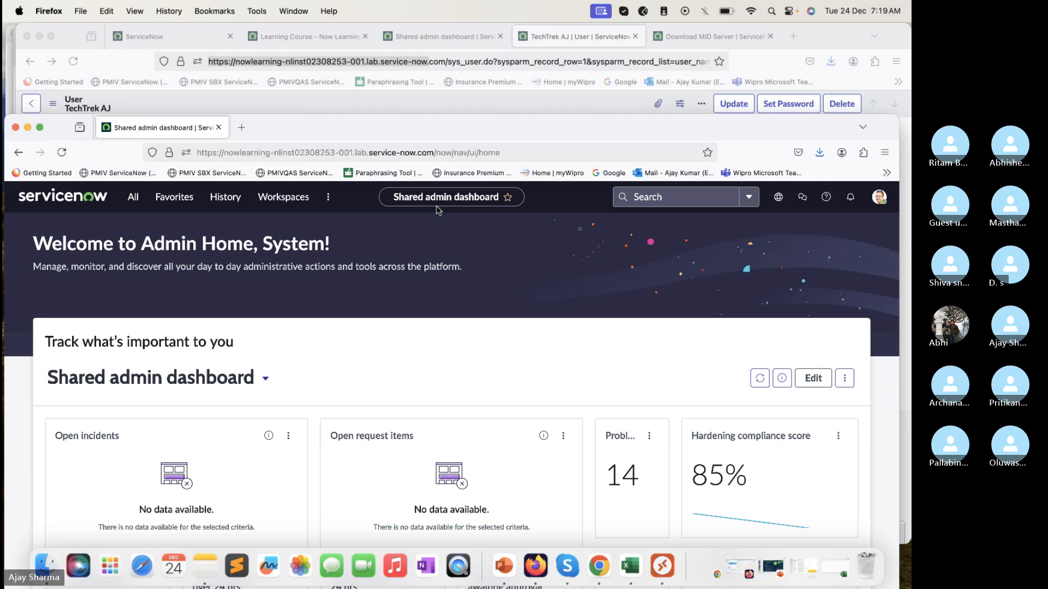
Step: Log out of the System Administrator session and open the instance's login.do page
{"action": "left_click", "coordinate": [879, 197]}
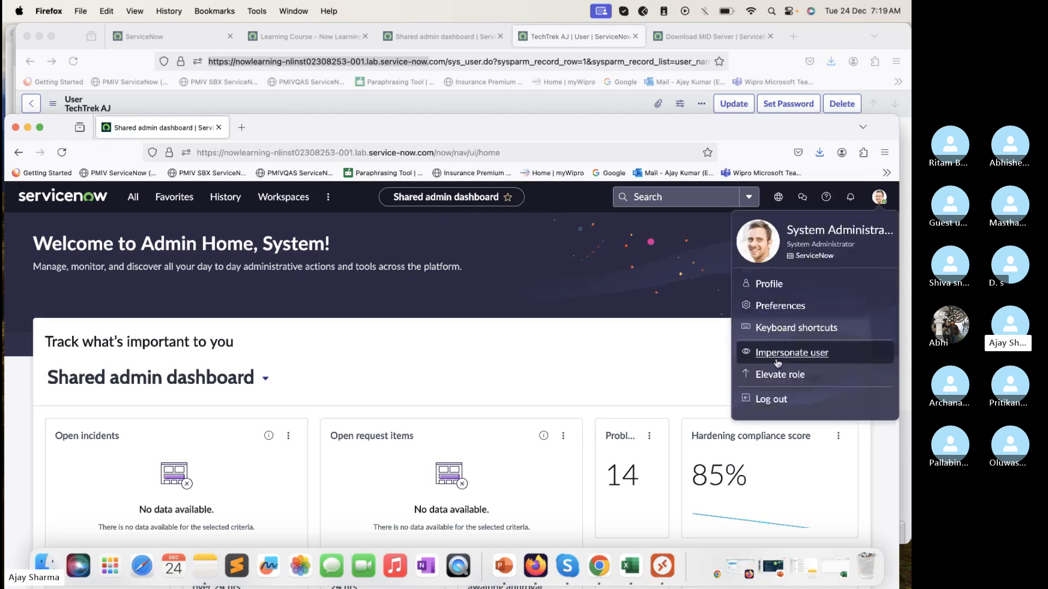
{"action": "left_click", "coordinate": [780, 408]}
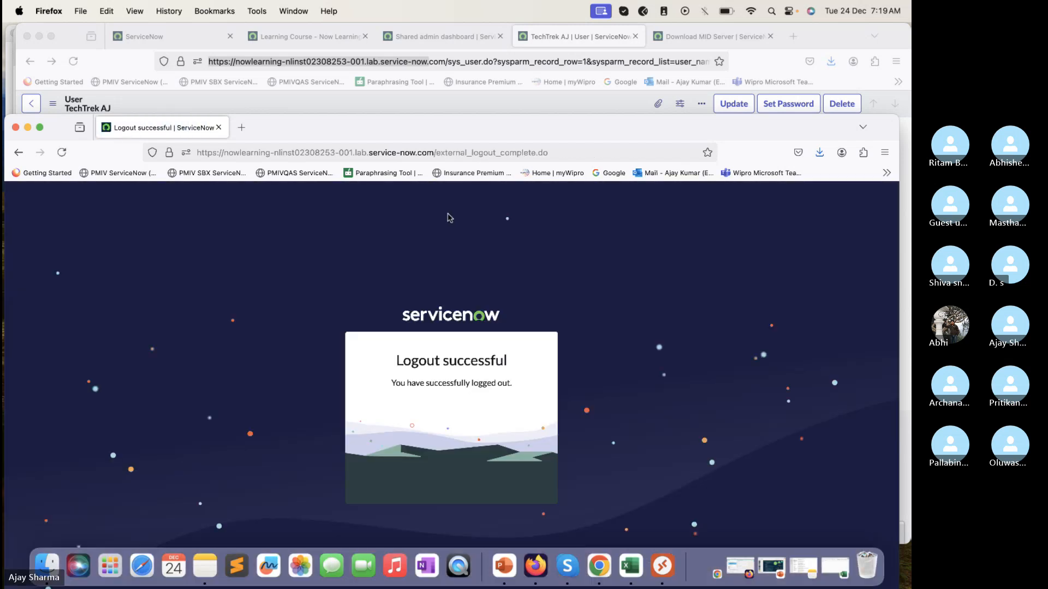
{"action": "left_click_drag", "start_coordinate": [439, 159], "coordinate": [529, 148]}
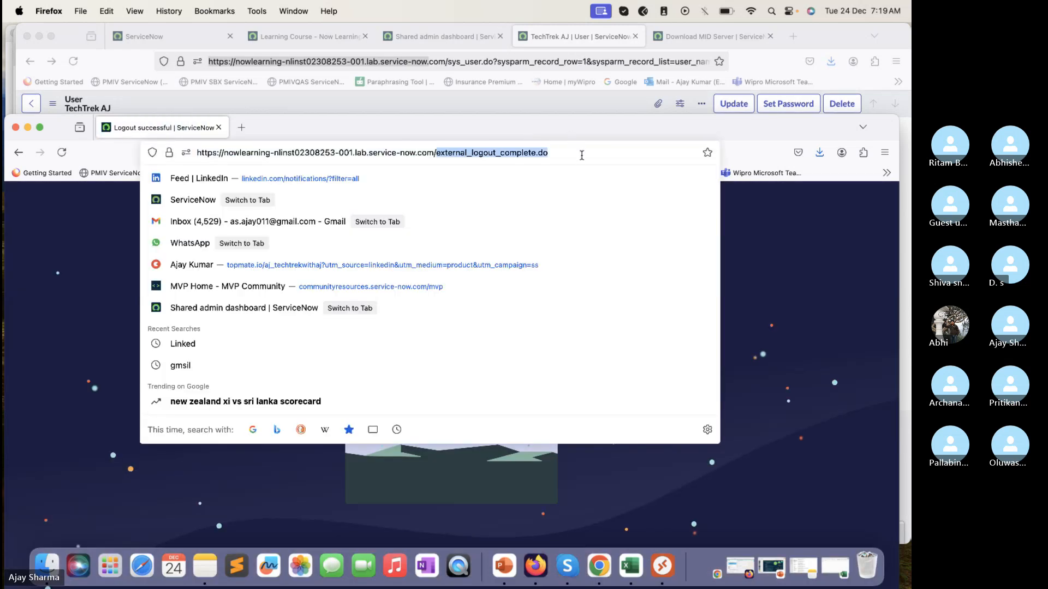
{"action": "type", "text": "login.do"}
{"action": "key", "text": "Return"}
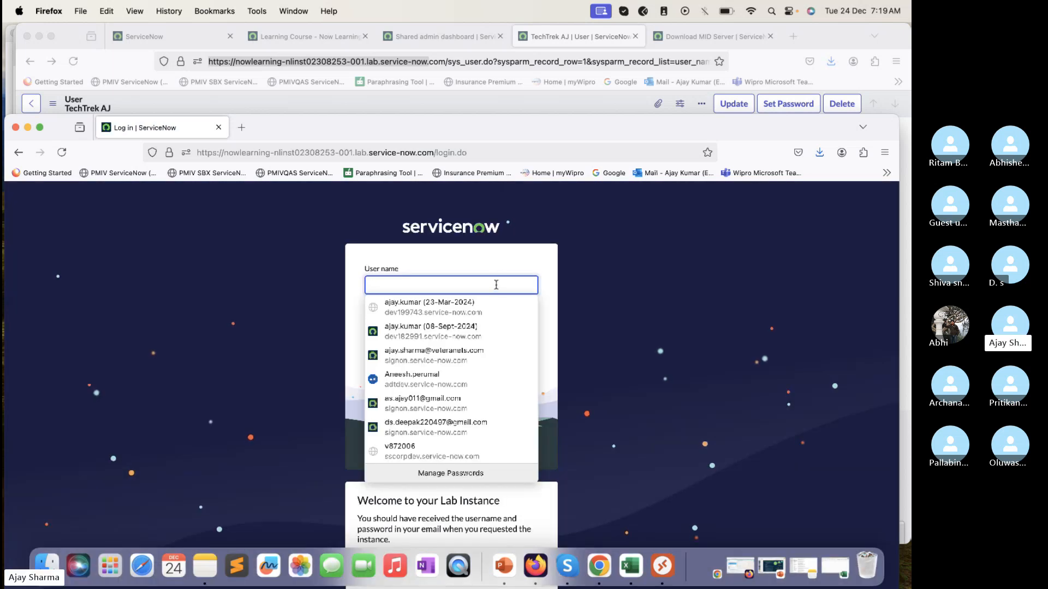
Step: Fill in the login page's user name with the User ID copied from the TechTrek AJ user record
{"action": "type", "text": "TechtrekwithAj"}
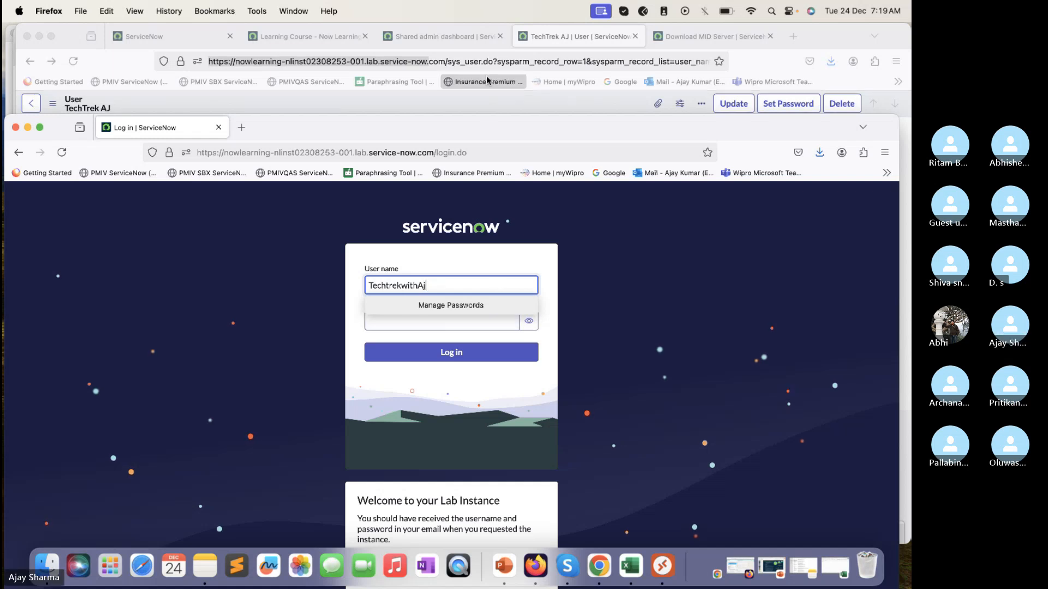
{"action": "left_click", "coordinate": [584, 41]}
{"action": "double_click", "coordinate": [306, 139]}
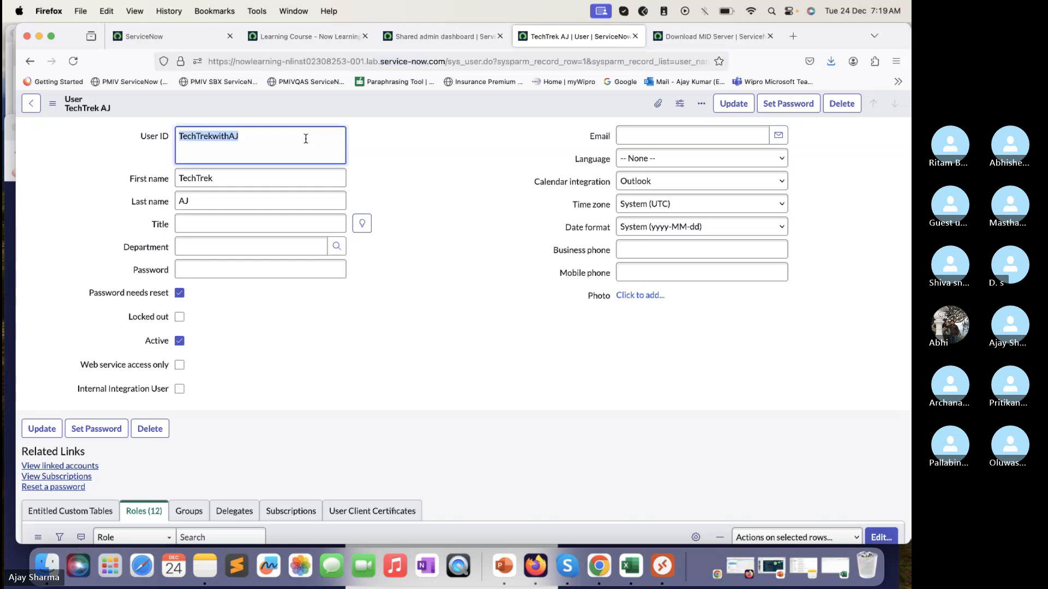
{"action": "key", "text": "super+c"}
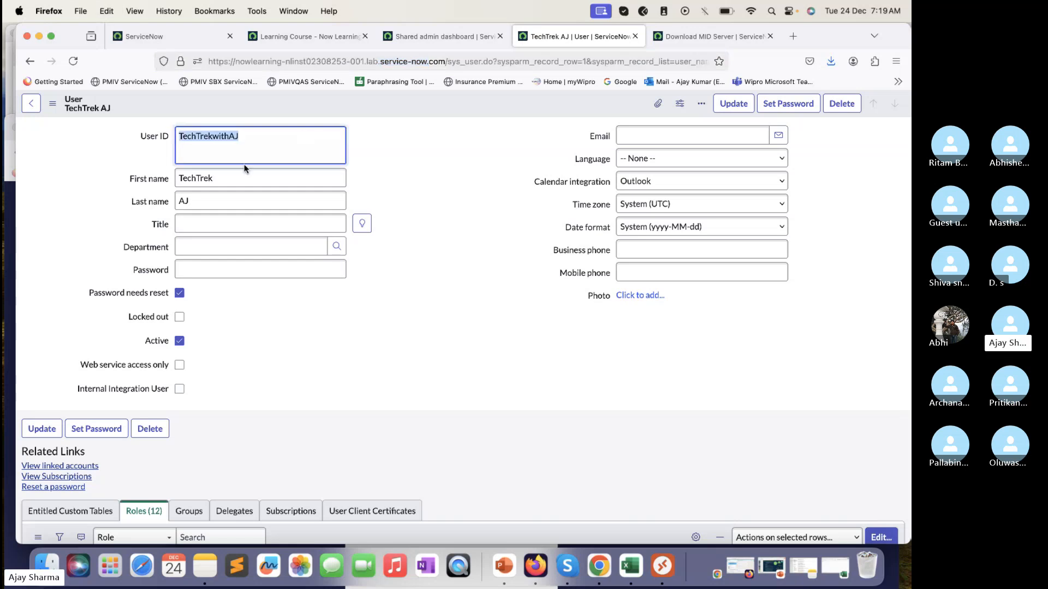
{"action": "left_click", "coordinate": [8, 215]}
{"action": "double_click", "coordinate": [442, 284]}
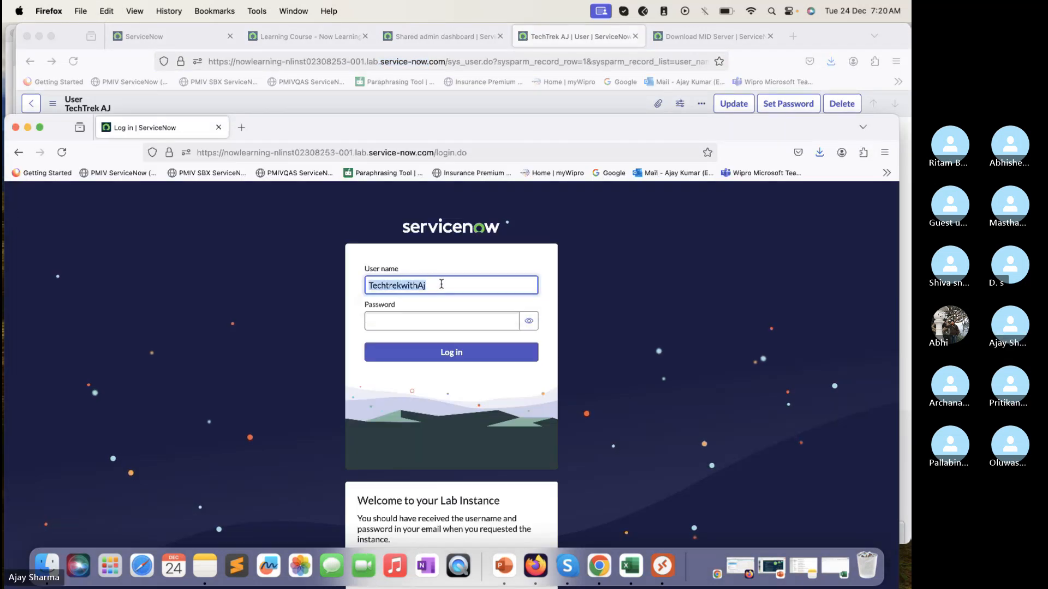
{"action": "key", "text": "super+v"}
Step: Log in with the generated password copied from cell A1 of the Excel sheet and decline storing it in the browser
{"action": "left_click", "coordinate": [421, 322]}
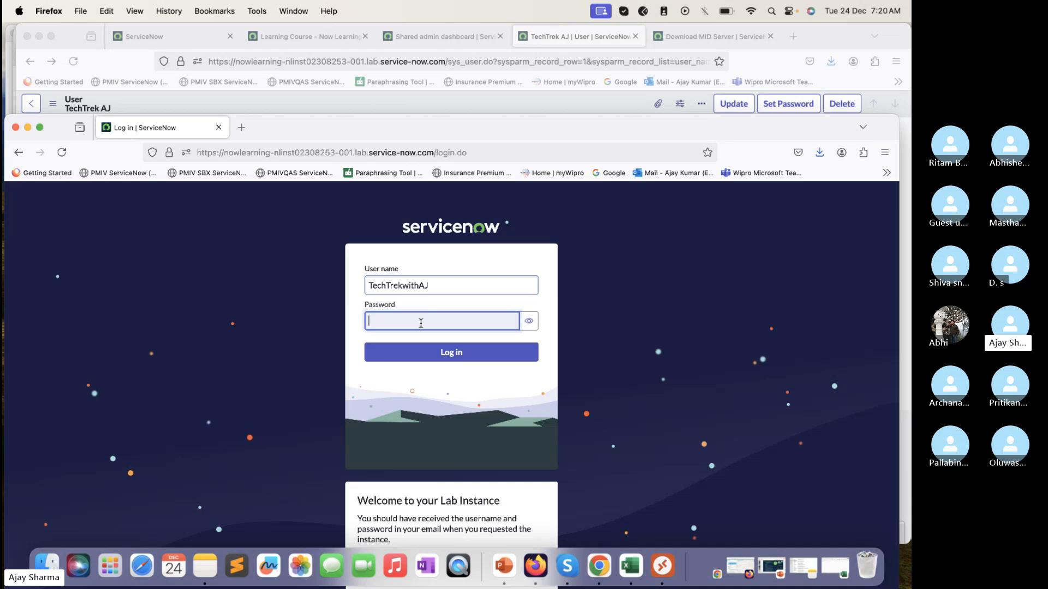
{"action": "left_click", "coordinate": [828, 573]}
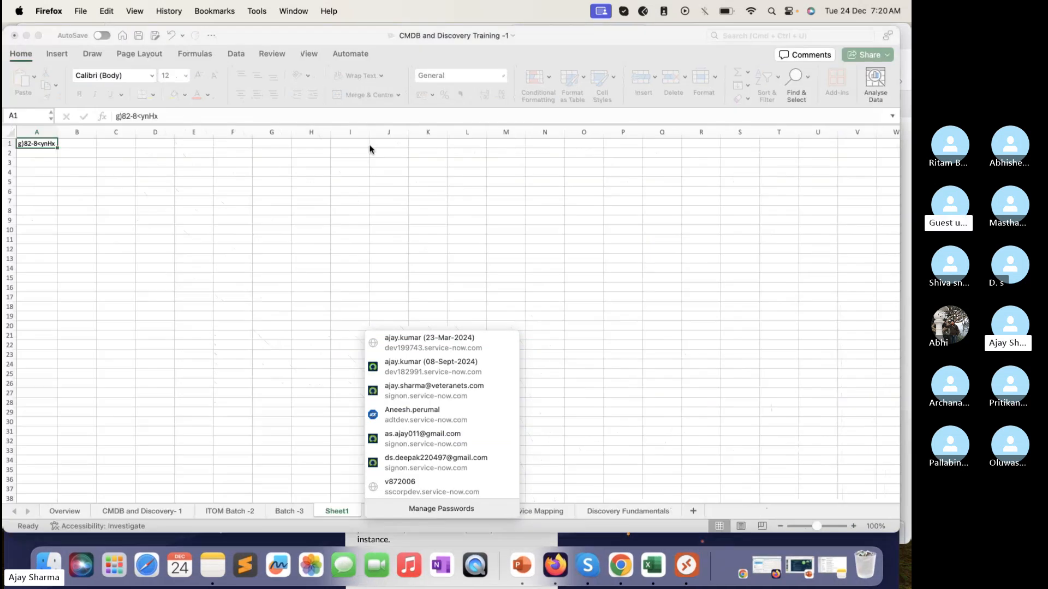
{"action": "left_click", "coordinate": [169, 117]}
{"action": "triple_click", "coordinate": [170, 117]}
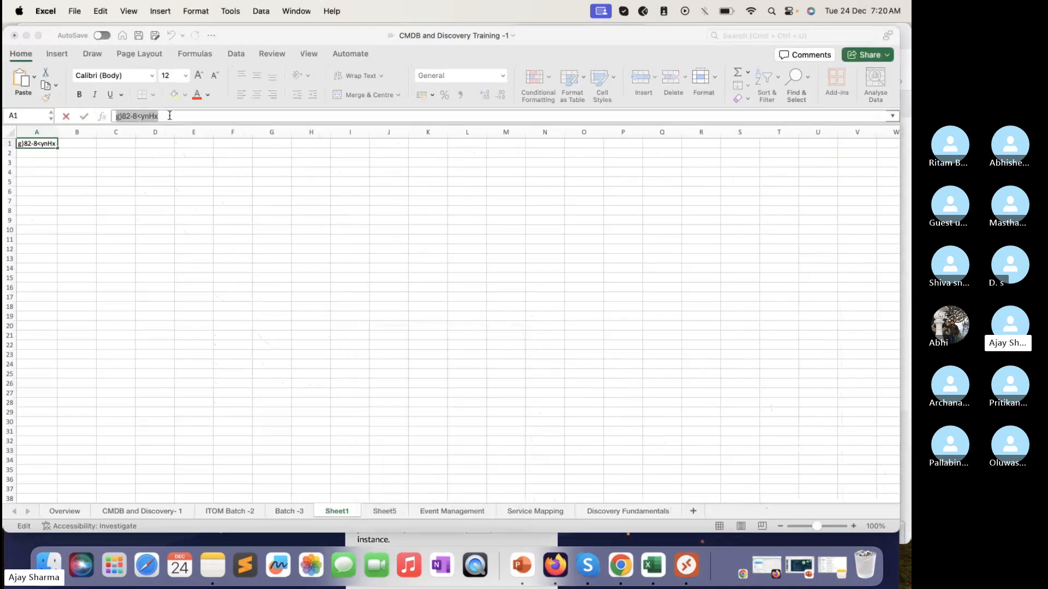
{"action": "left_click", "coordinate": [27, 36]}
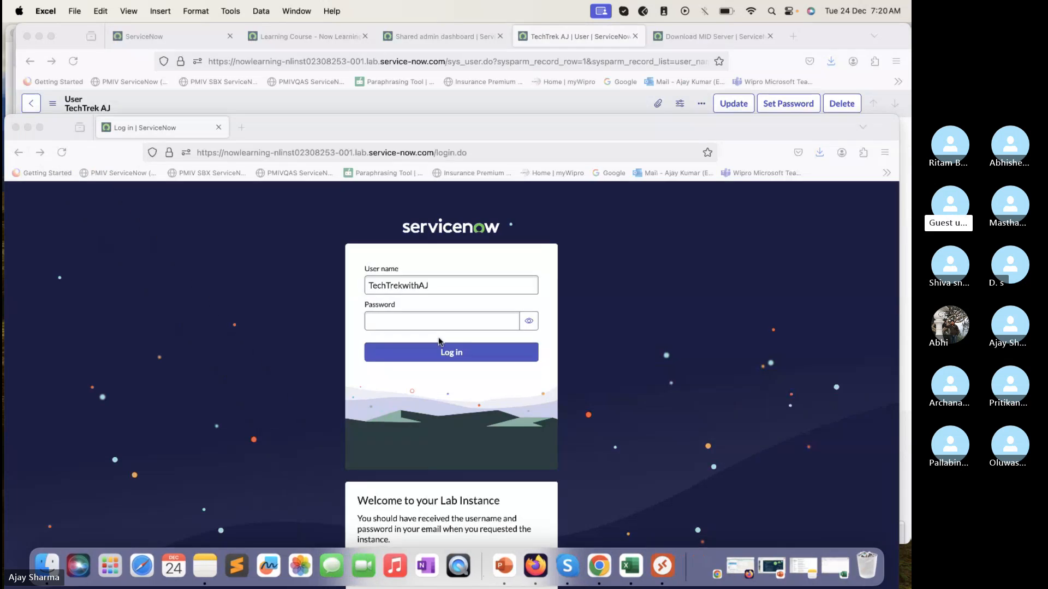
{"action": "key", "text": "super+v"}
{"action": "left_click", "coordinate": [447, 352]}
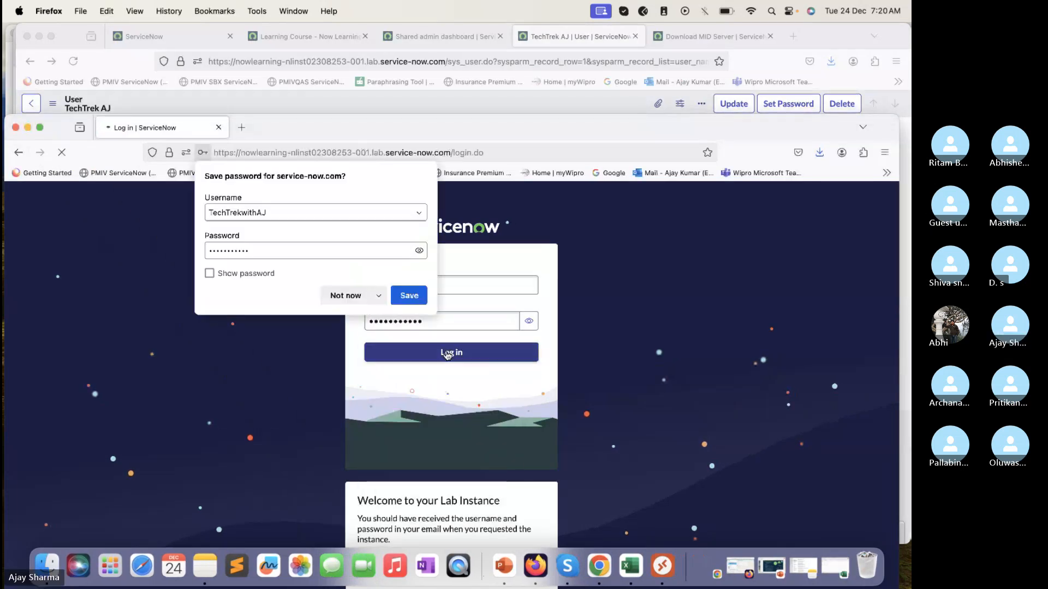
{"action": "left_click", "coordinate": [347, 299]}
Step: Fill in the Change Password form with the current password, a new password and its confirmation
{"action": "left_click", "coordinate": [384, 360]}
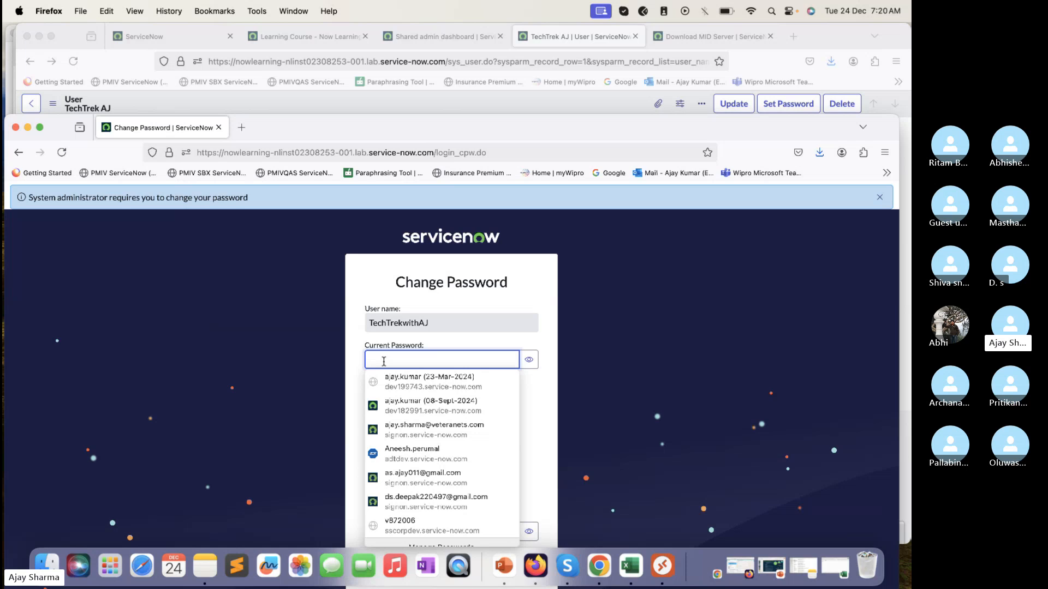
{"action": "type", "text": "••"}
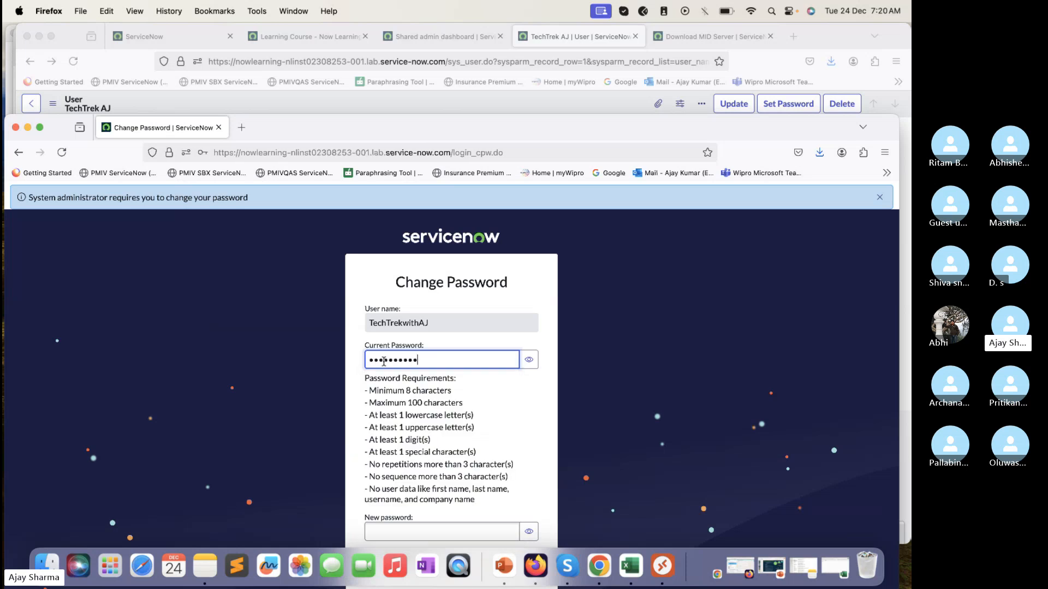
{"action": "scroll", "coordinate": [446, 406], "scroll_direction": "down", "scroll_amount": 2}
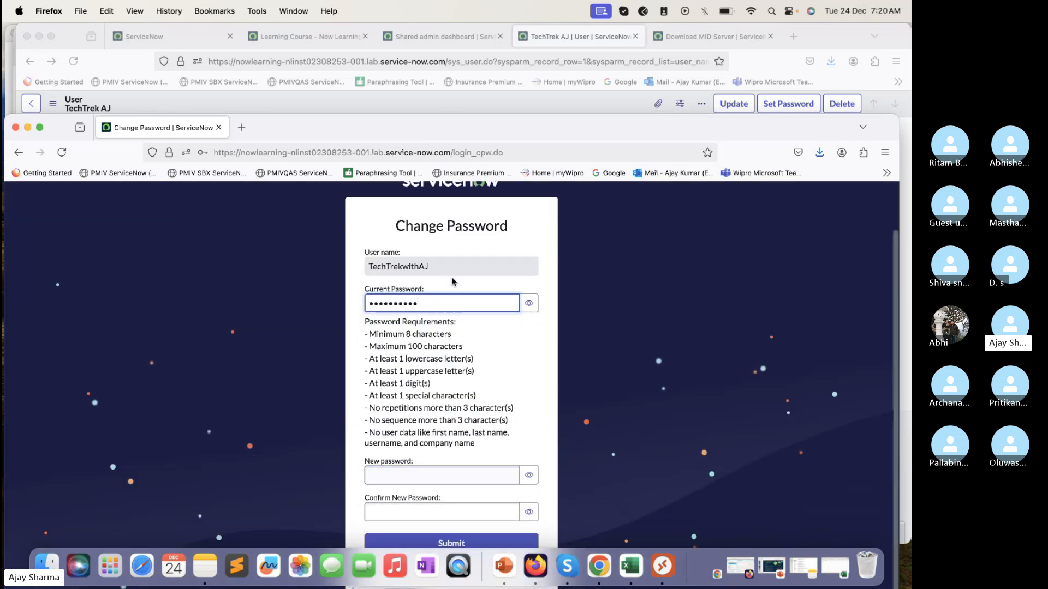
{"action": "left_click", "coordinate": [442, 477]}
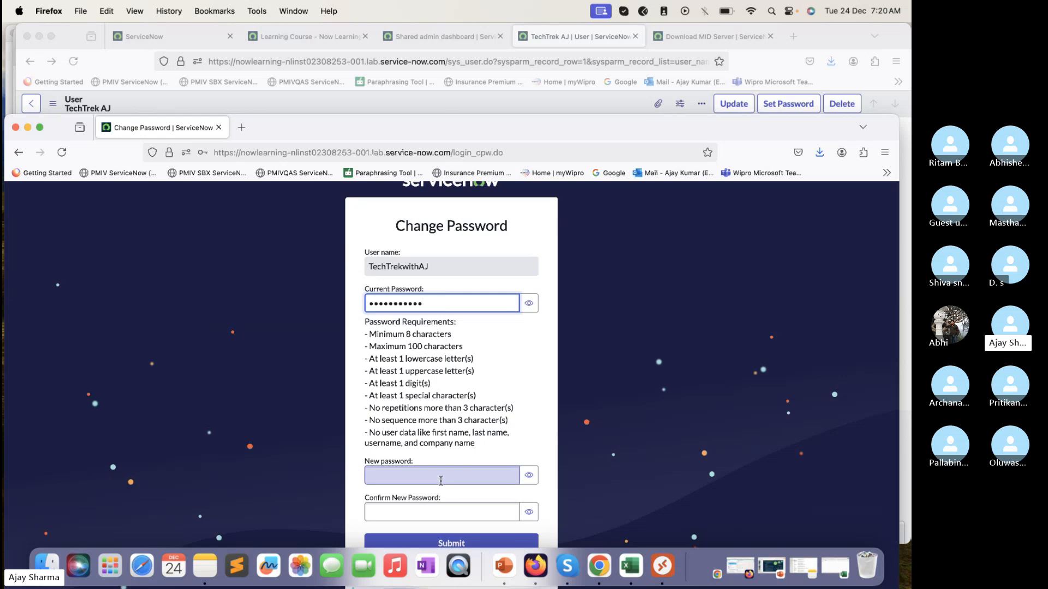
{"action": "type", "text": "•"}
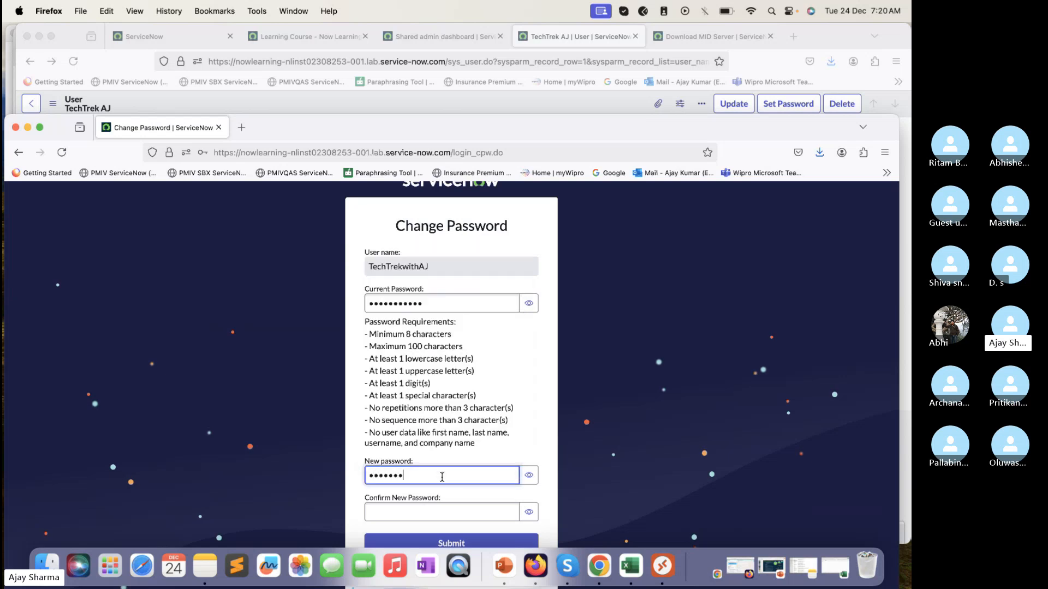
{"action": "key", "text": "Tab"}
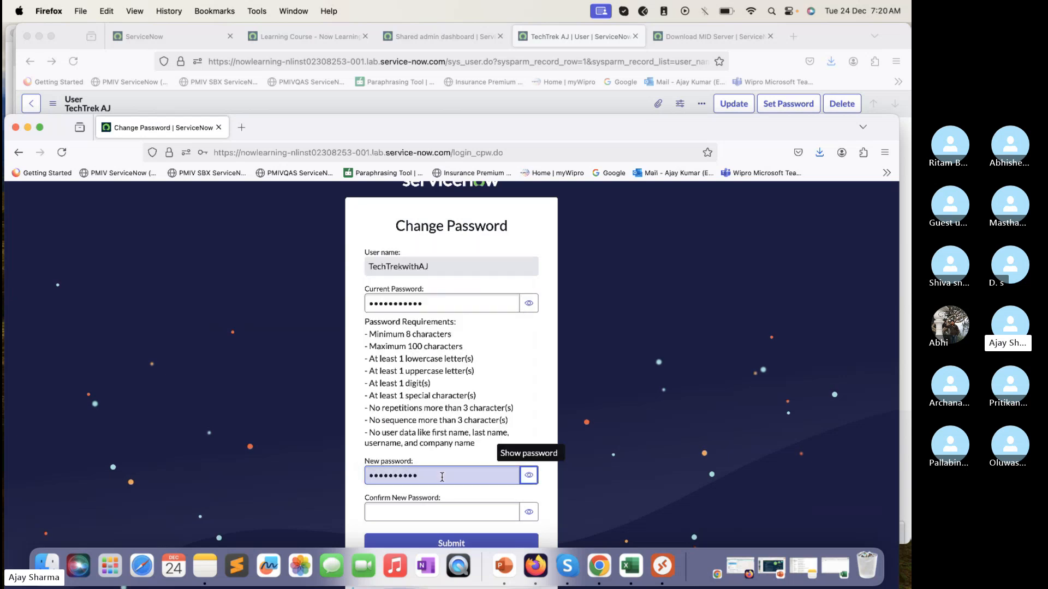
{"action": "left_click", "coordinate": [463, 513]}
{"action": "type", "text": "•"}
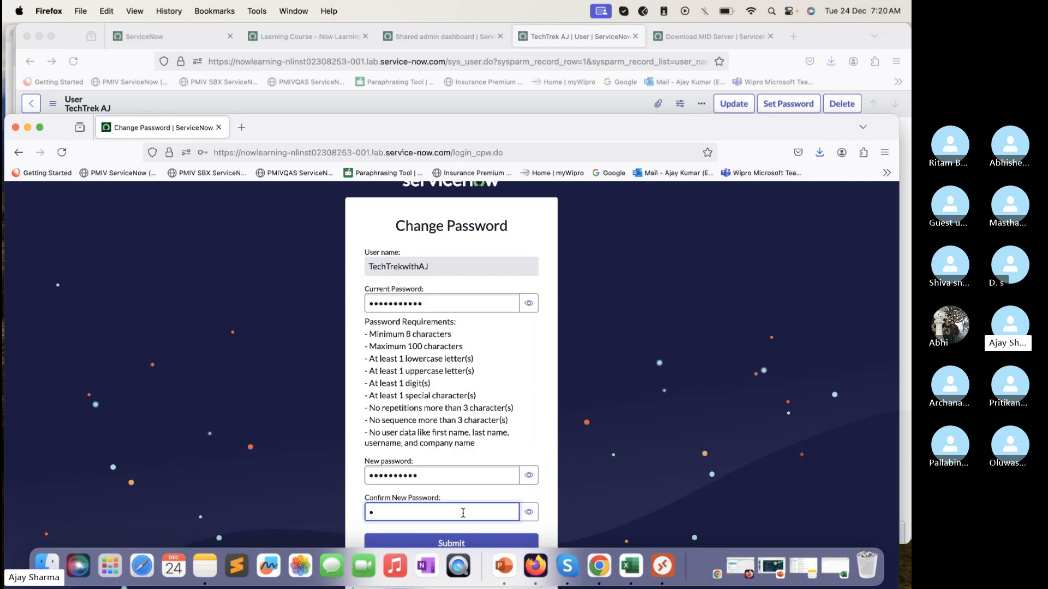
{"action": "type", "text": "•"}
Step: Reveal both new password entries to compare them, submit the password change and decline storing it in the browser
{"action": "left_click", "coordinate": [528, 475]}
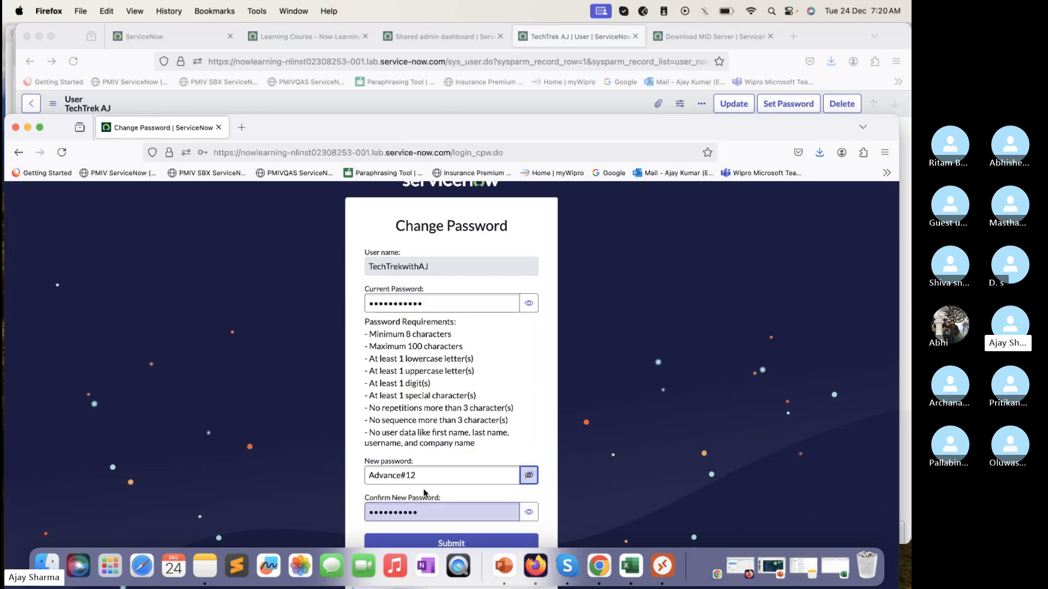
{"action": "scroll", "coordinate": [424, 493], "scroll_direction": "down", "scroll_amount": 2}
{"action": "left_click", "coordinate": [529, 468]}
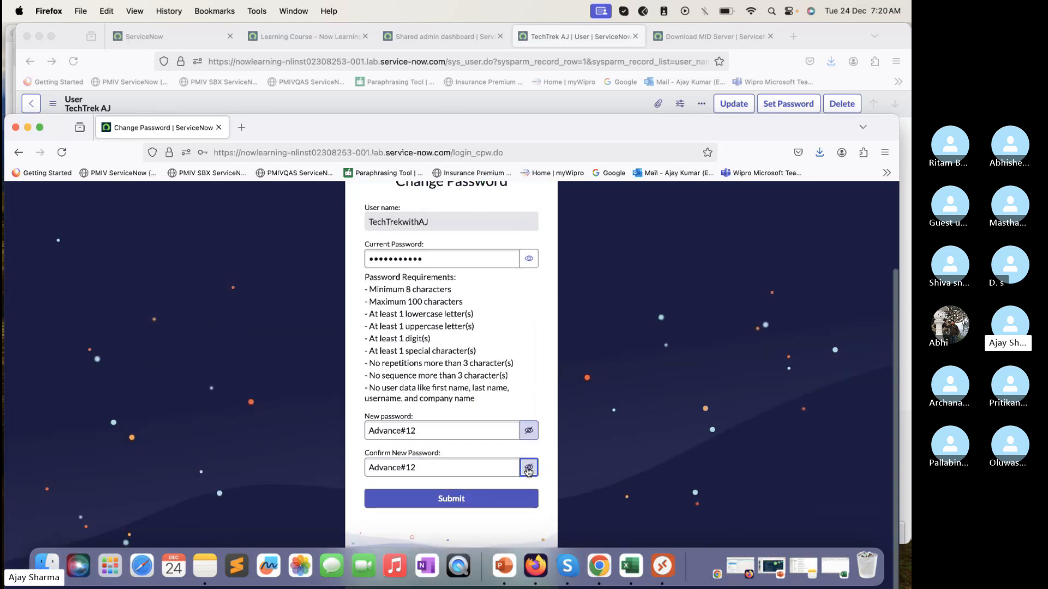
{"action": "left_click", "coordinate": [454, 503]}
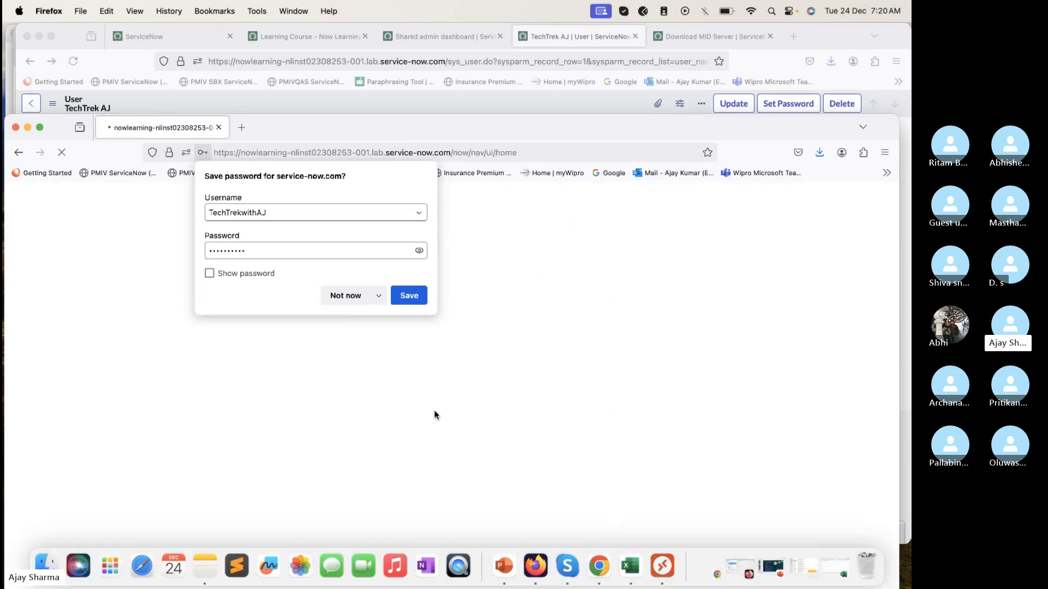
{"action": "left_click", "coordinate": [344, 298]}
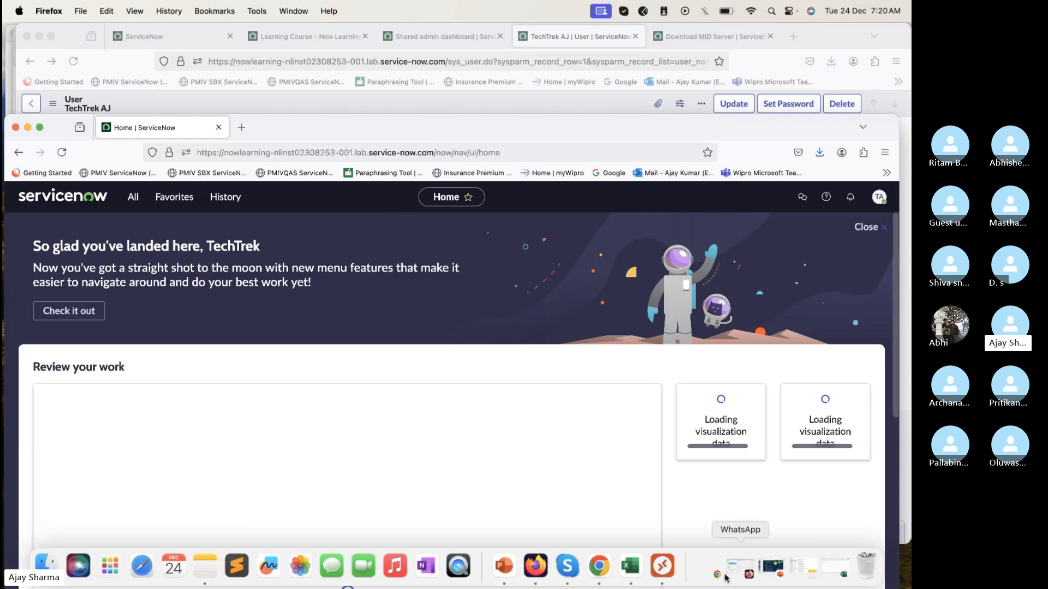
Step: Switch to the Excel workbook, move the password entry from A1 to C2 and replace it with the new account password
{"action": "left_click", "coordinate": [837, 568]}
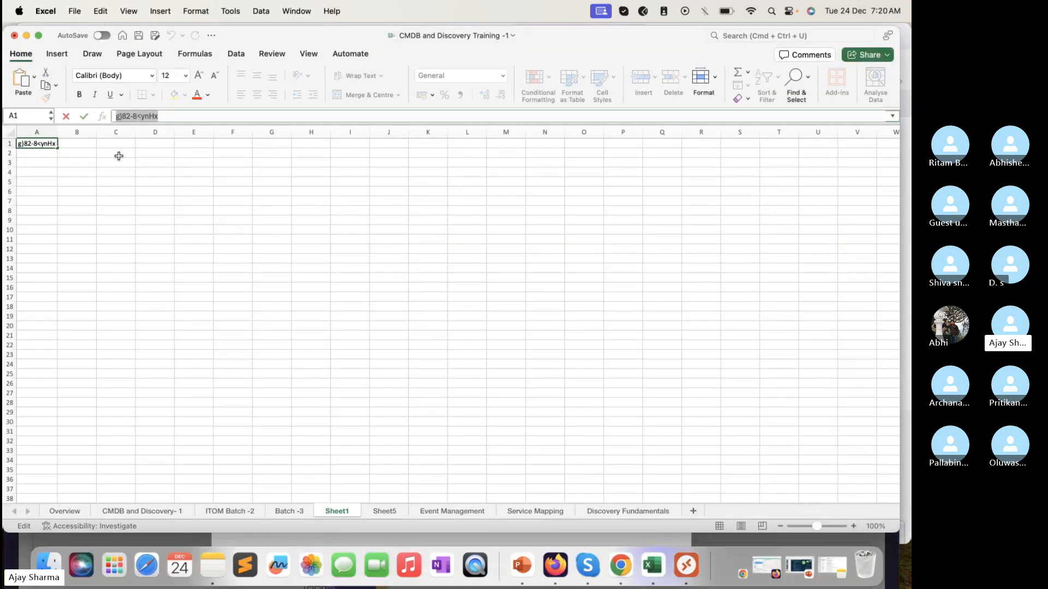
{"action": "key", "text": "Escape"}
{"action": "left_click", "coordinate": [98, 153]}
{"action": "key", "text": "cmd+v"}
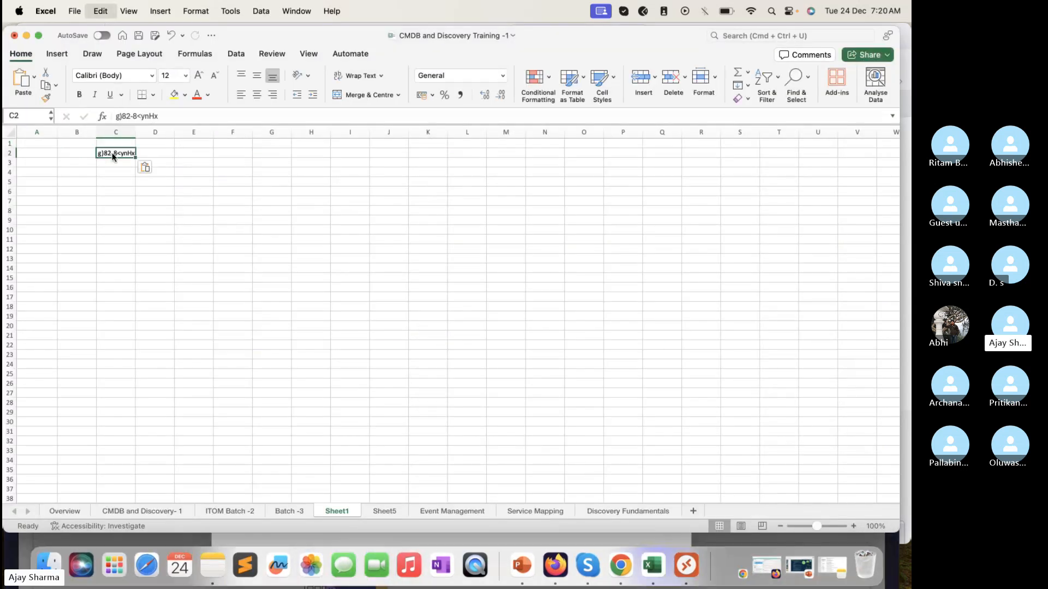
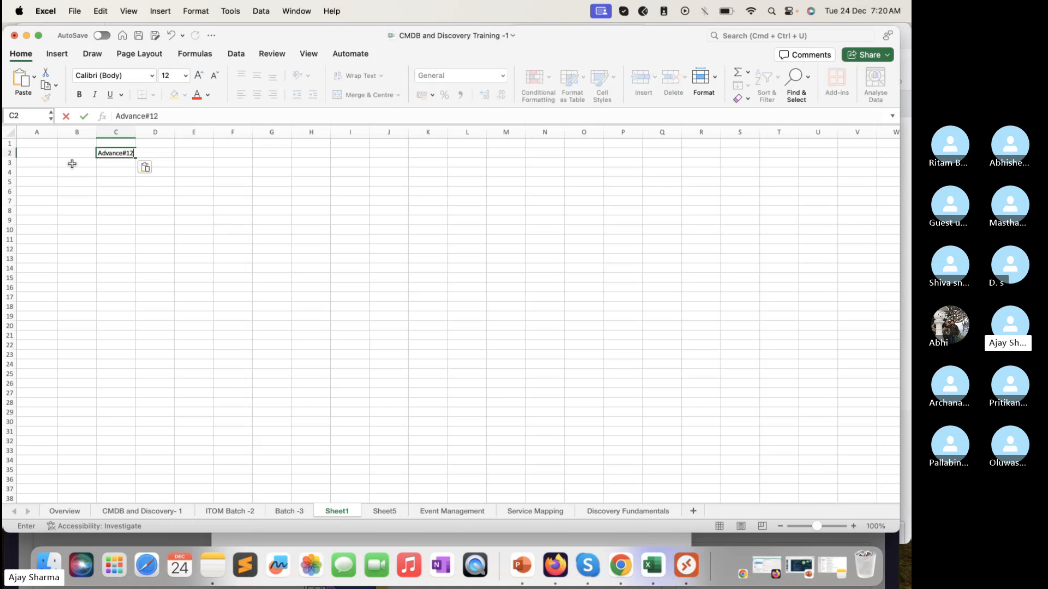
Step: Enter the user ID TechTrekwithAJ in cell B2 and widen column B to 10.00 to fit it
{"action": "left_click", "coordinate": [72, 154]}
{"action": "type", "text": "TEchTrek"}
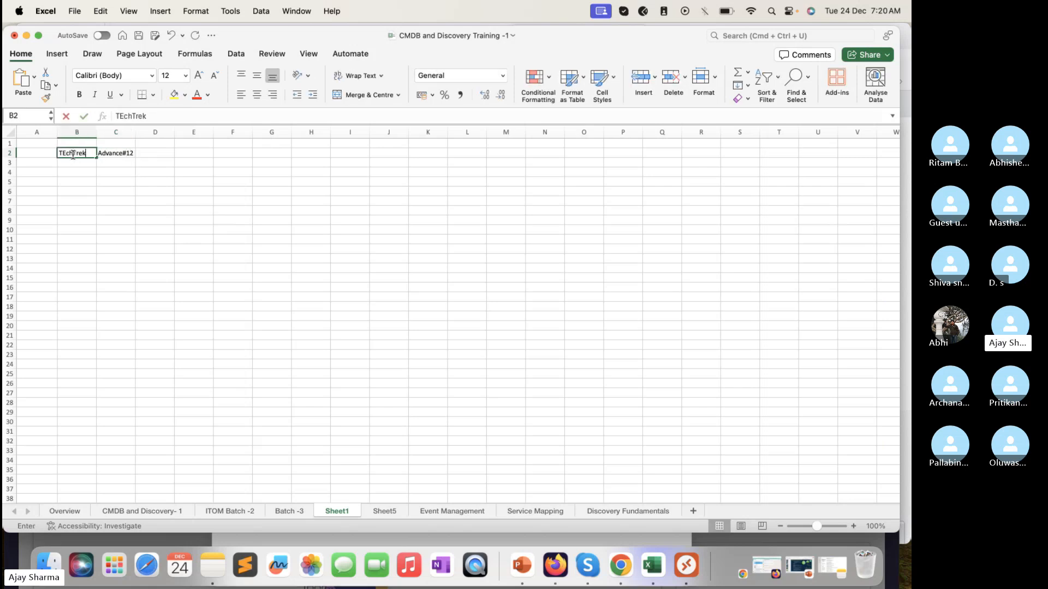
{"action": "type", "text": "withA"}
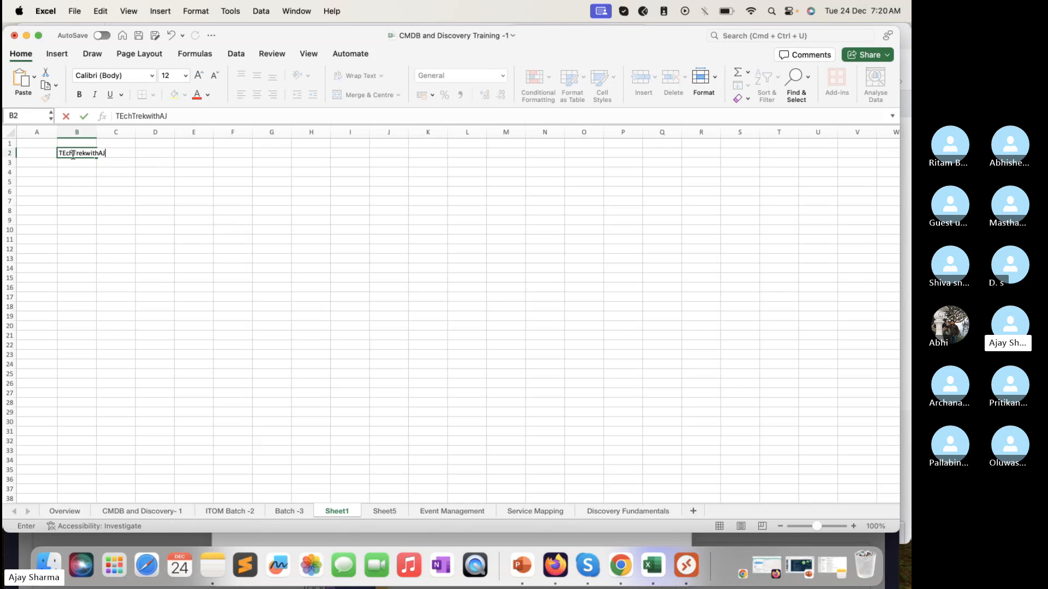
{"action": "type", "text": "J"}
{"action": "left_click", "coordinate": [65, 155]}
{"action": "key", "text": "BackSpace"}
{"action": "type", "text": "e"}
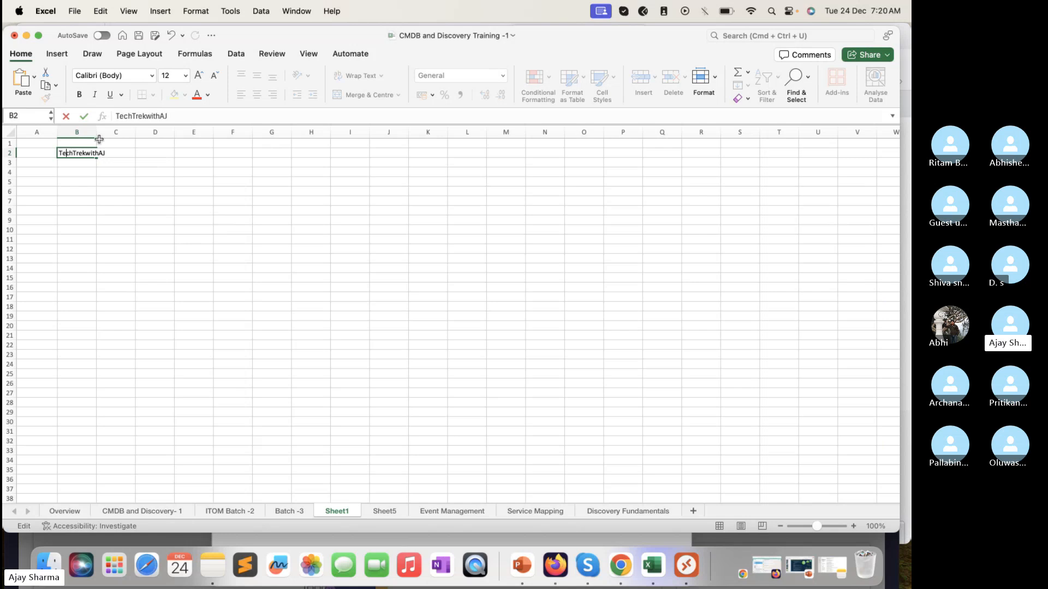
{"action": "left_click_drag", "start_coordinate": [99, 139], "coordinate": [109, 139]}
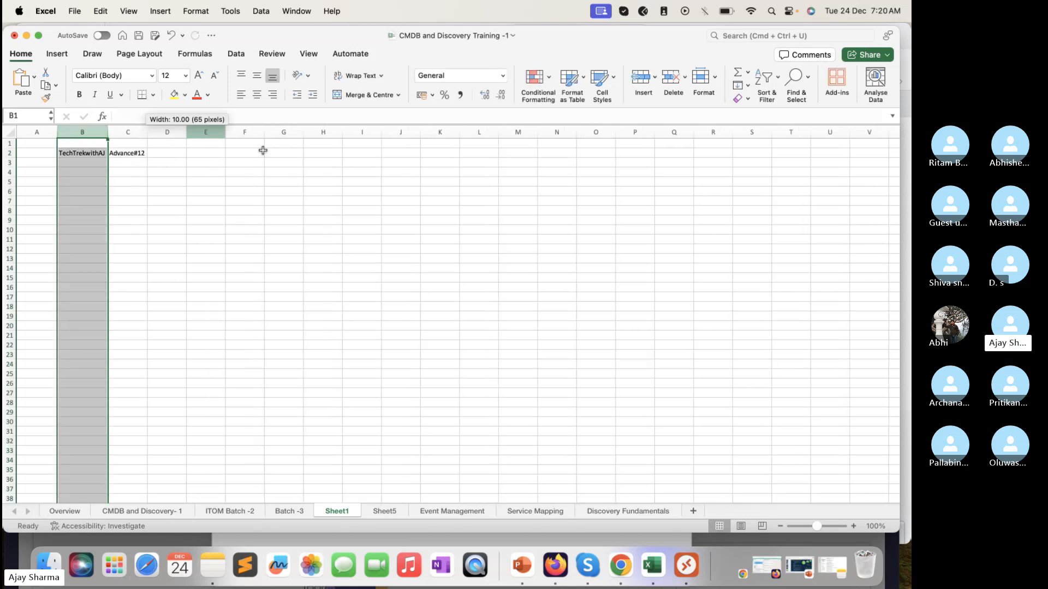
Step: Enlarge the sheet display to 210% so the noted credentials are readable
{"action": "left_click", "coordinate": [765, 483]}
{"action": "left_click", "coordinate": [855, 524]}
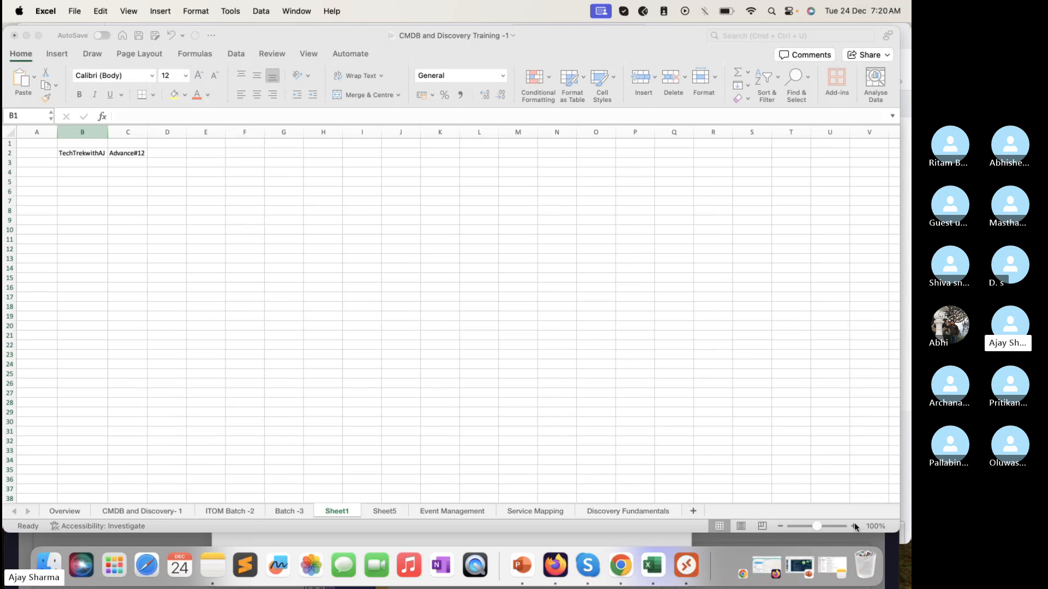
{"action": "left_click", "coordinate": [856, 527]}
{"action": "left_click", "coordinate": [856, 526]}
{"action": "left_click", "coordinate": [855, 526]}
{"action": "left_click", "coordinate": [855, 527]}
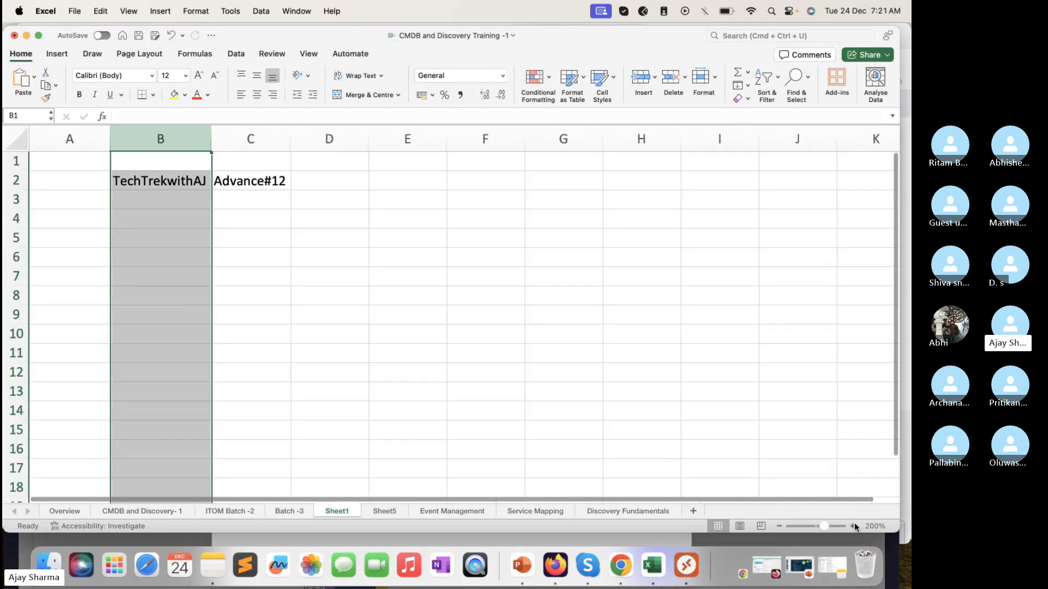
{"action": "left_click", "coordinate": [854, 526]}
{"action": "left_click", "coordinate": [819, 457]}
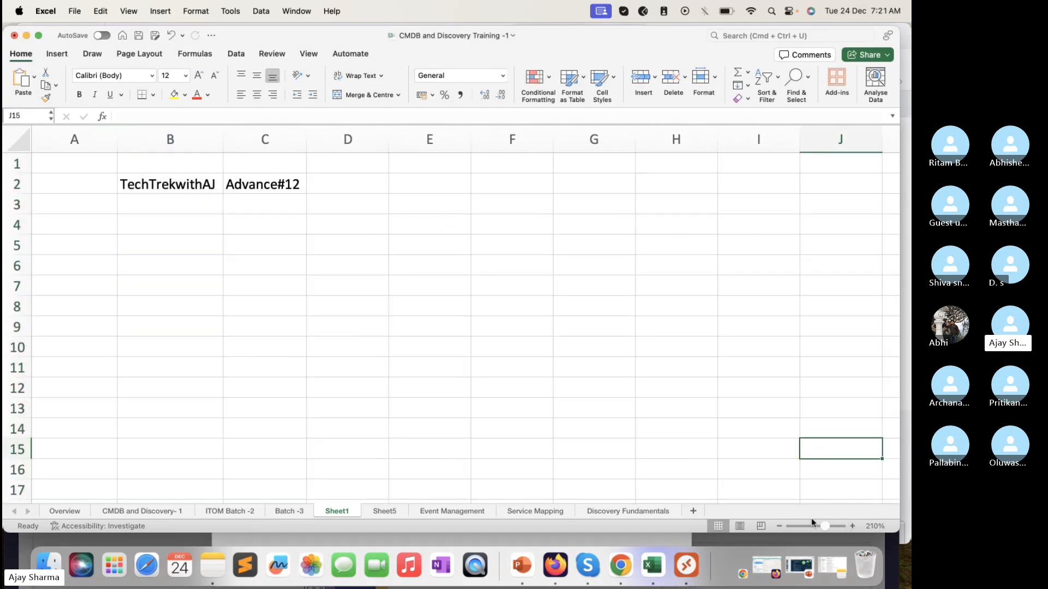
Step: Return to the new user's ServiceNow session in Firefox, dismiss the welcome tour and close that browser window
{"action": "left_click", "coordinate": [569, 542]}
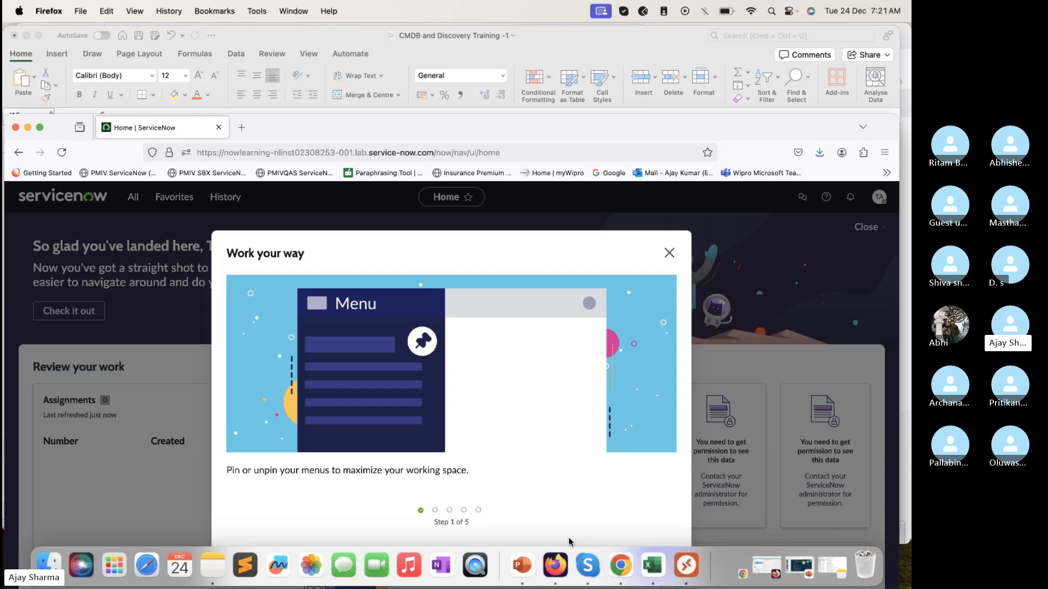
{"action": "left_click", "coordinate": [669, 253]}
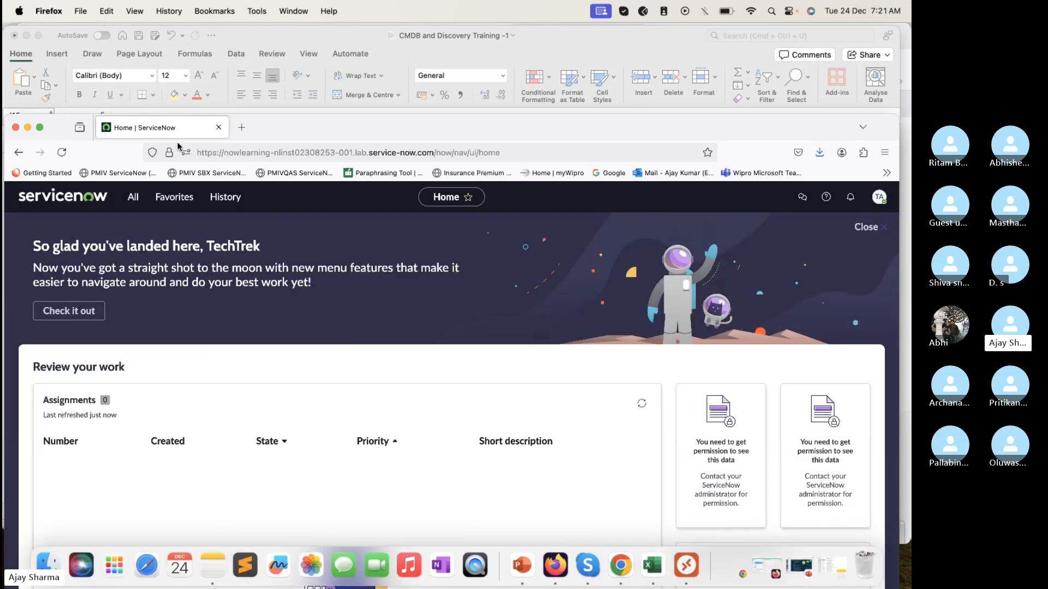
{"action": "left_click", "coordinate": [16, 127]}
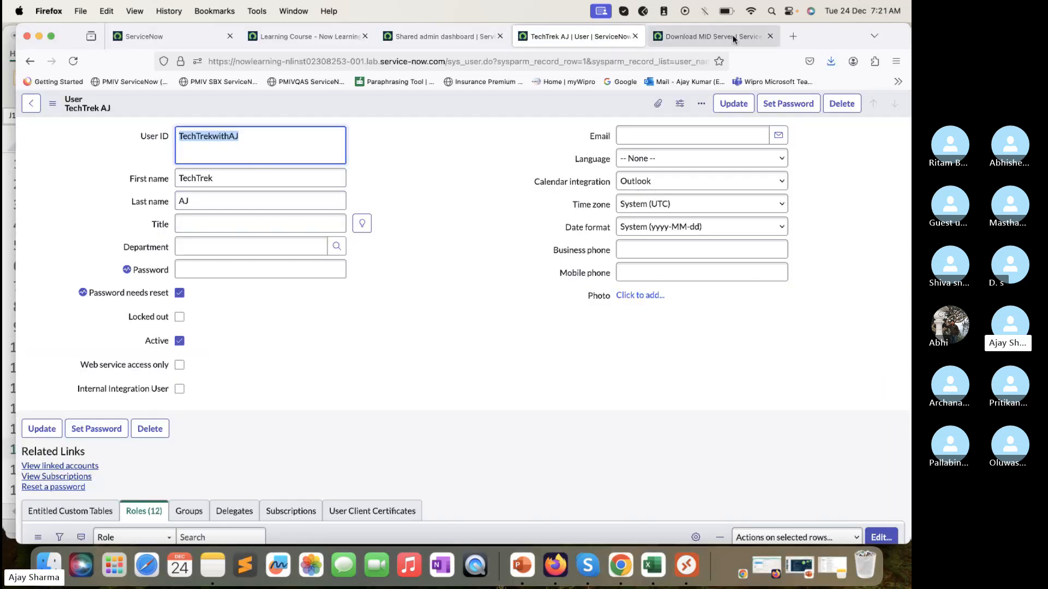
Step: Download the 64-bit Windows ZIP archive of the MID Server from the instance's Download MID Server page
{"action": "left_click", "coordinate": [829, 57]}
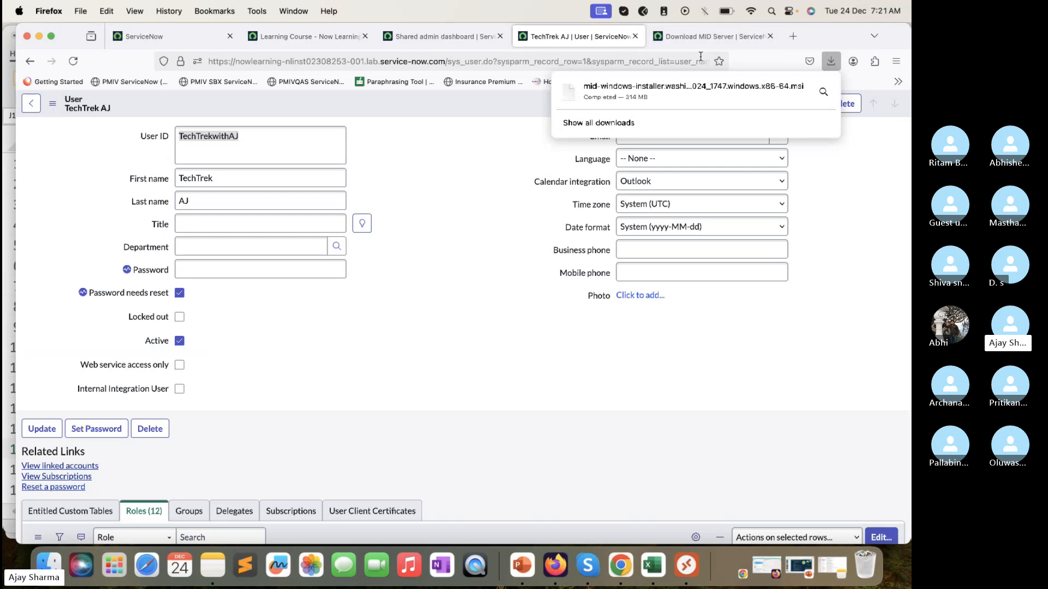
{"action": "left_click", "coordinate": [710, 36]}
{"action": "scroll", "coordinate": [304, 278], "scroll_direction": "up", "scroll_amount": 1}
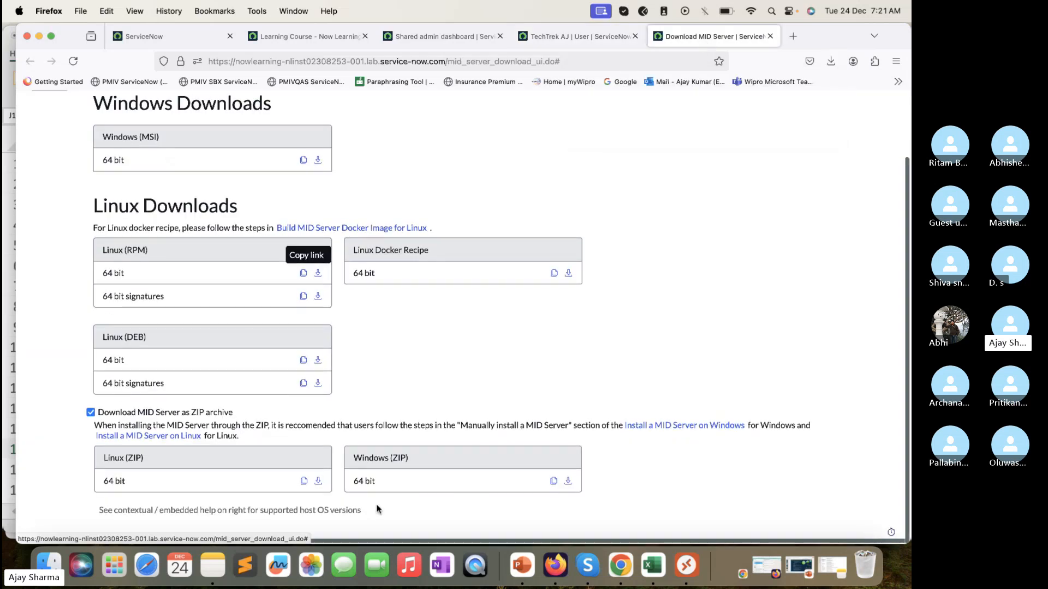
{"action": "left_click", "coordinate": [571, 483]}
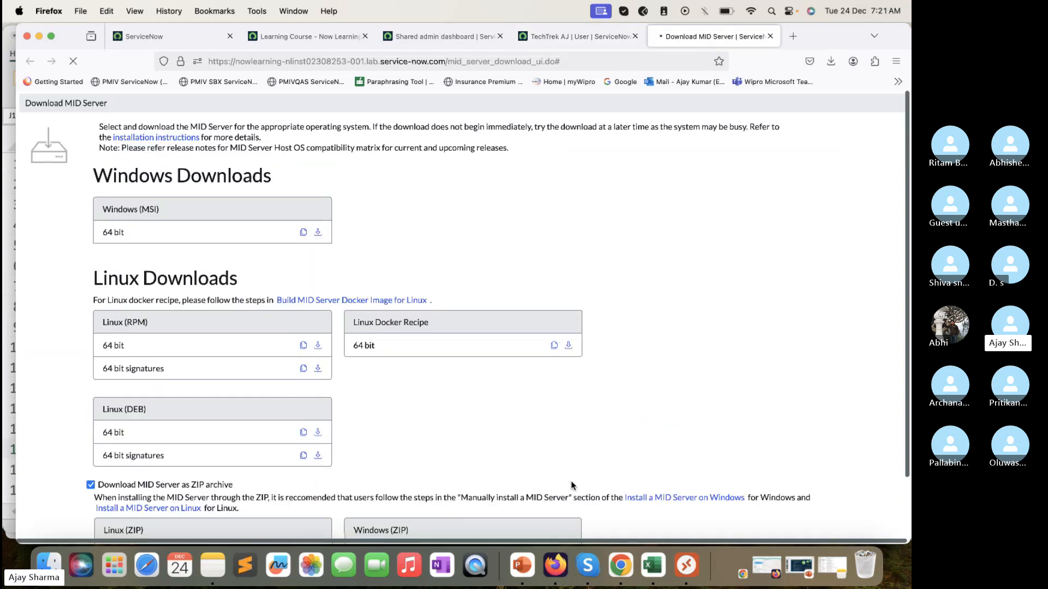
{"action": "scroll", "coordinate": [572, 485], "scroll_direction": "down", "scroll_amount": 1}
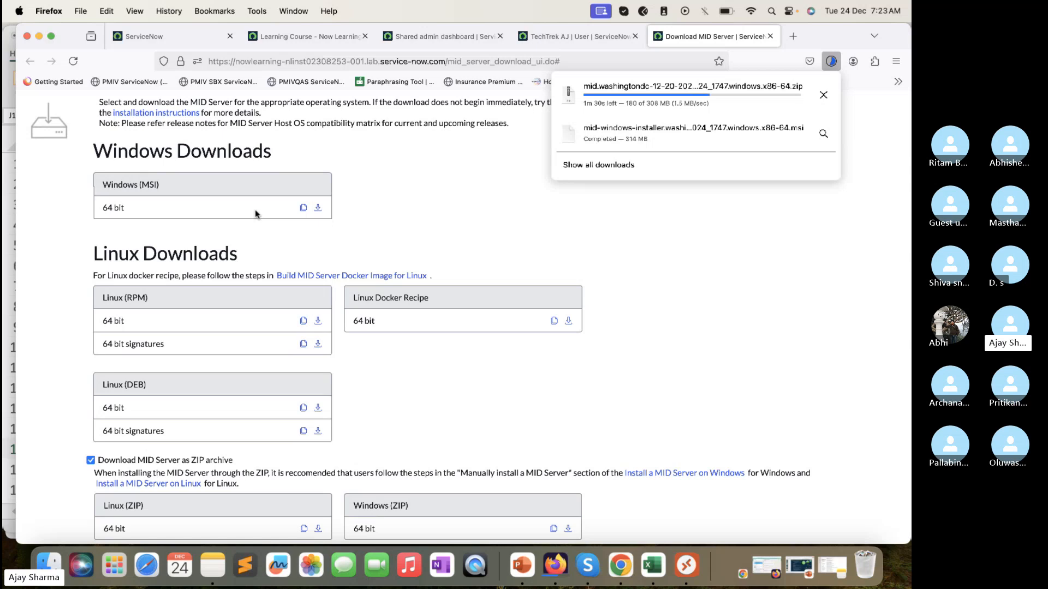
{"action": "scroll", "coordinate": [258, 211], "scroll_direction": "down", "scroll_amount": 1}
{"action": "scroll", "coordinate": [257, 211], "scroll_direction": "down", "scroll_amount": 2}
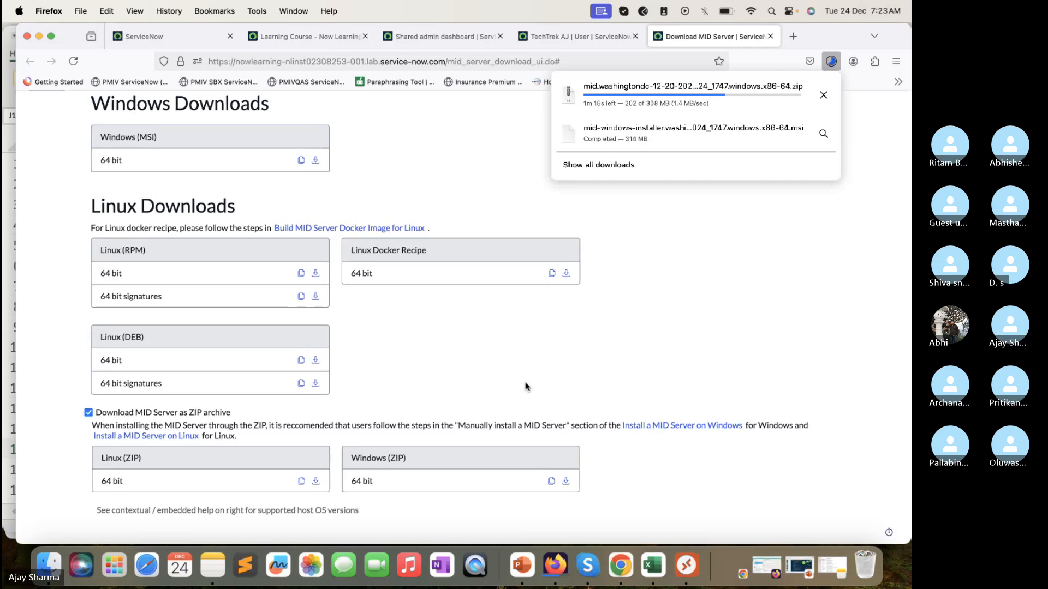
Step: Switch to the Microsoft Remote Desktop session of the MID host, dismiss Firefox's prompts there and close that browser
{"action": "left_click", "coordinate": [39, 37]}
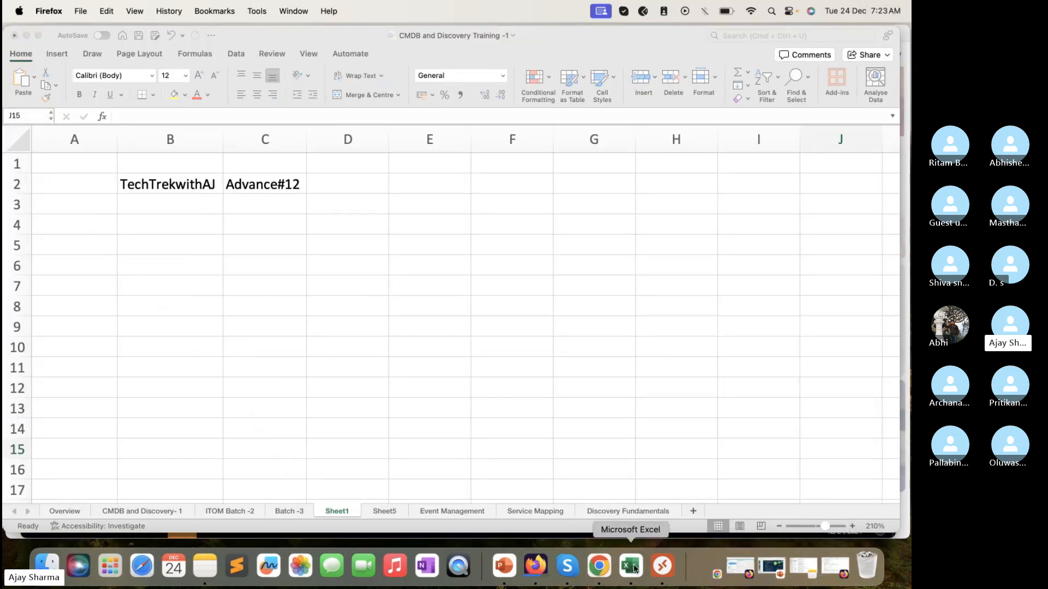
{"action": "left_click", "coordinate": [662, 570]}
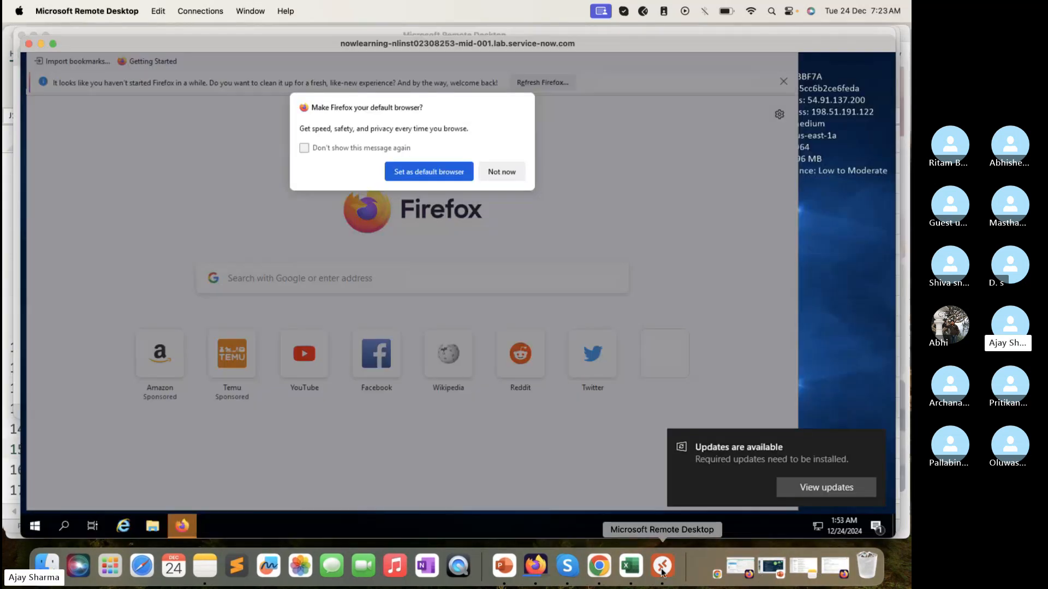
{"action": "left_click", "coordinate": [498, 170]}
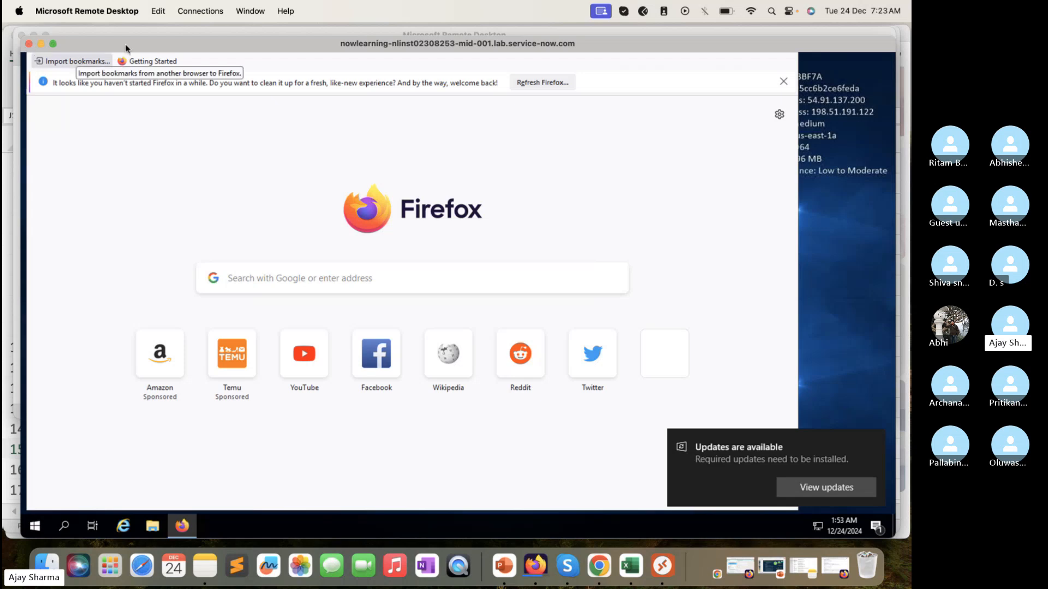
{"action": "mouse_move", "coordinate": [126, 48]}
{"action": "left_mouse_down"}
{"action": "mouse_move", "coordinate": [185, 69]}
{"action": "mouse_move", "coordinate": [115, 57]}
{"action": "left_mouse_up"}
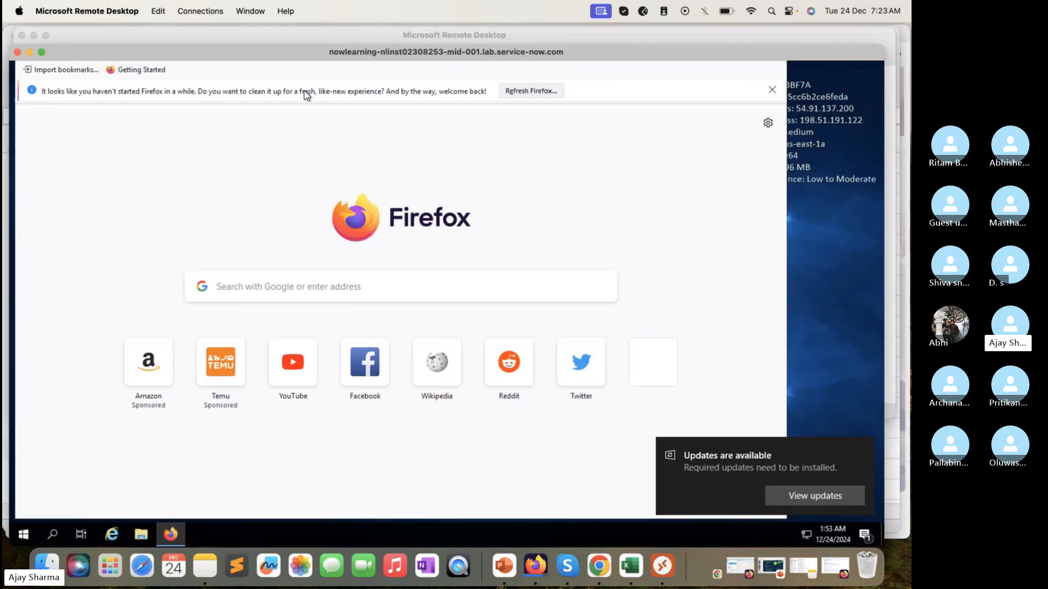
{"action": "left_click", "coordinate": [772, 90]}
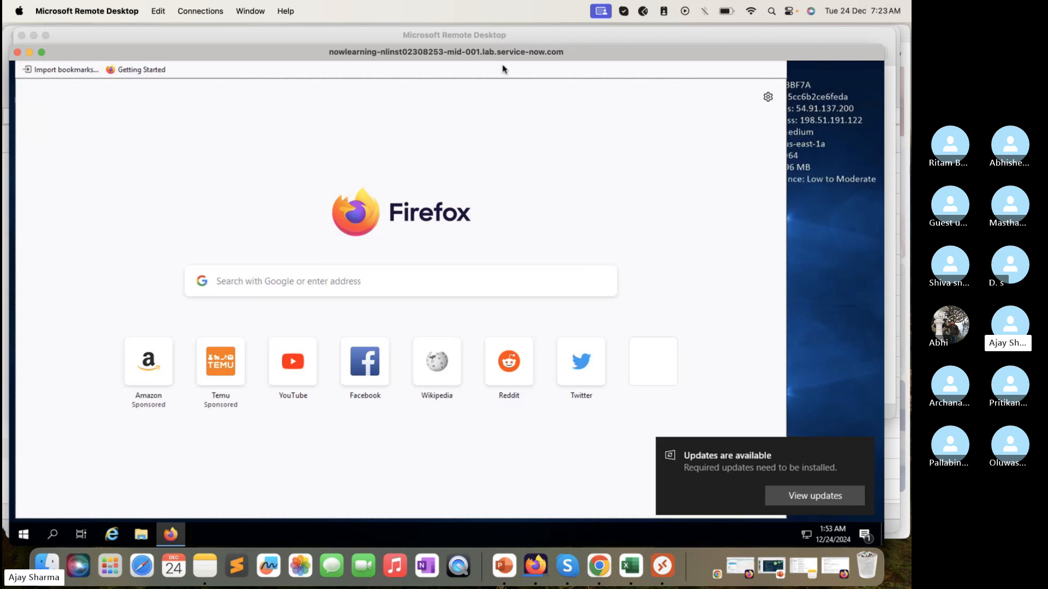
{"action": "left_click", "coordinate": [42, 54]}
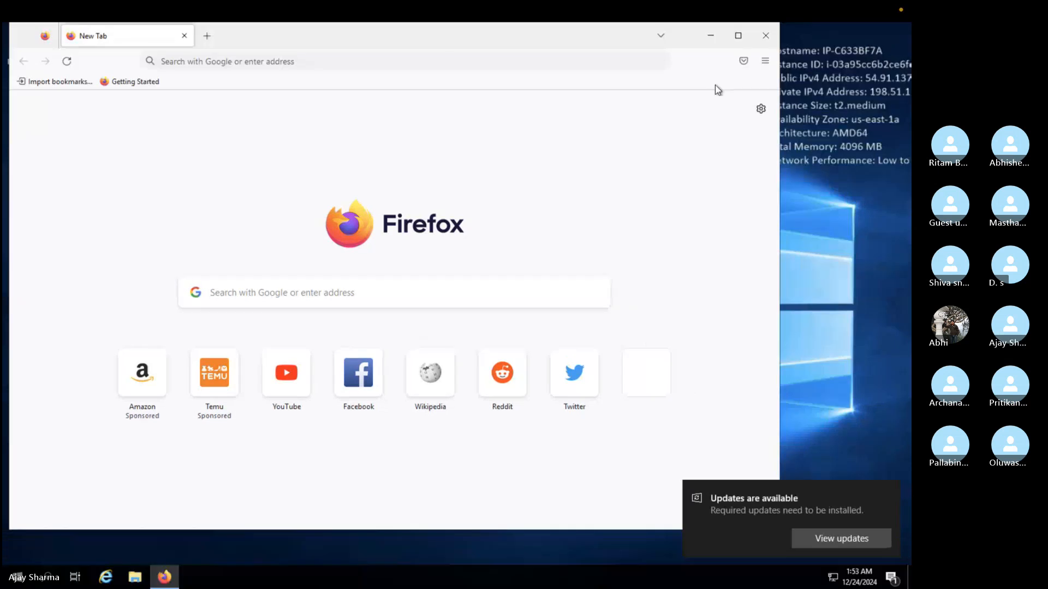
{"action": "left_click", "coordinate": [767, 35]}
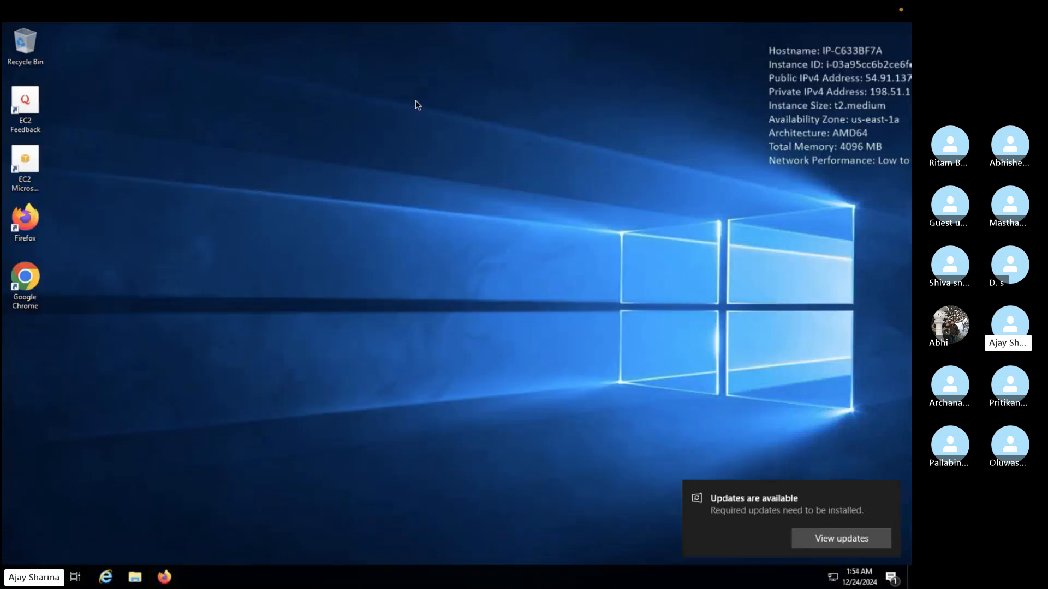
{"action": "mouse_move", "coordinate": [78, 15]}
{"action": "left_click", "coordinate": [35, 30]}
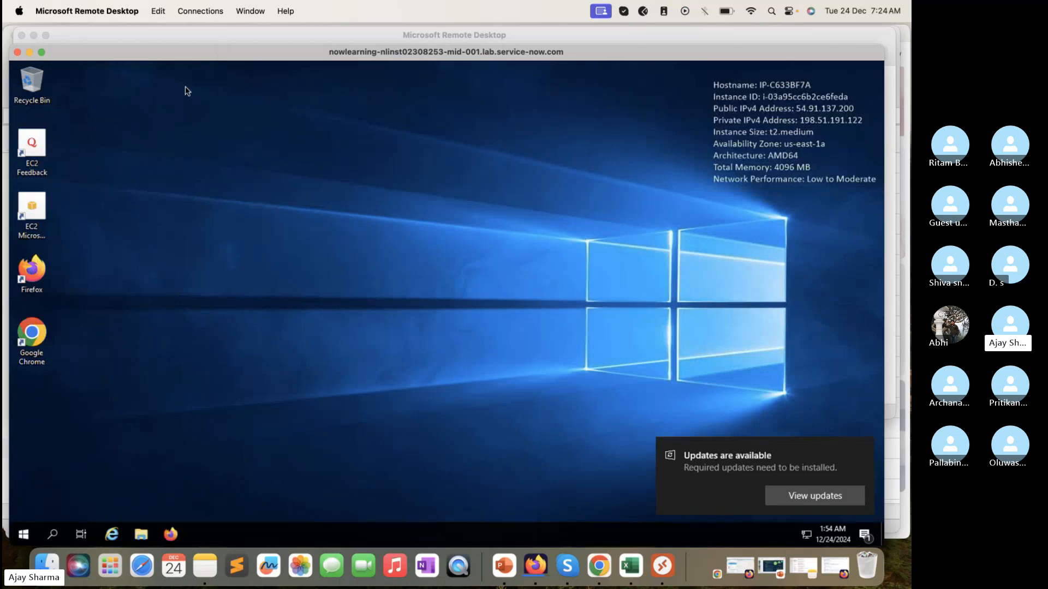
Step: Search for cmd on the remote Windows server and open Command Prompt
{"action": "left_click", "coordinate": [24, 534]}
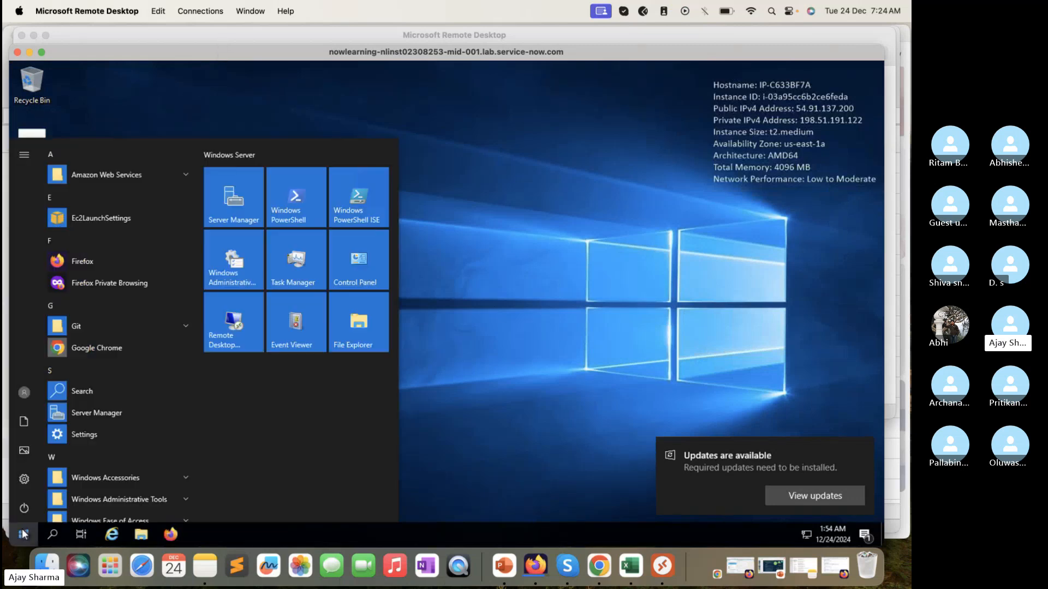
{"action": "type", "text": "cmd"}
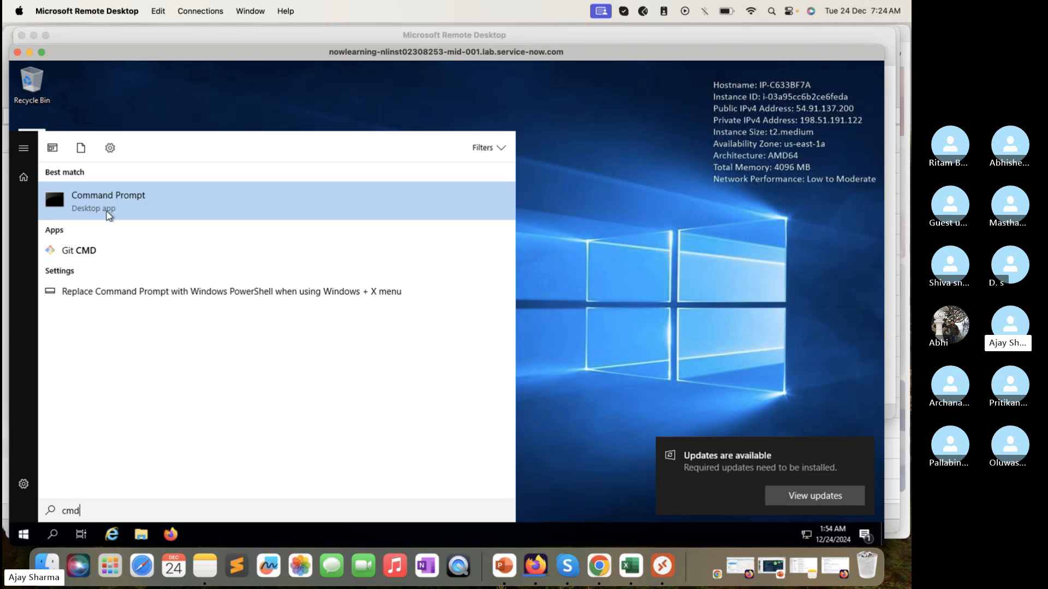
{"action": "left_click", "coordinate": [108, 214]}
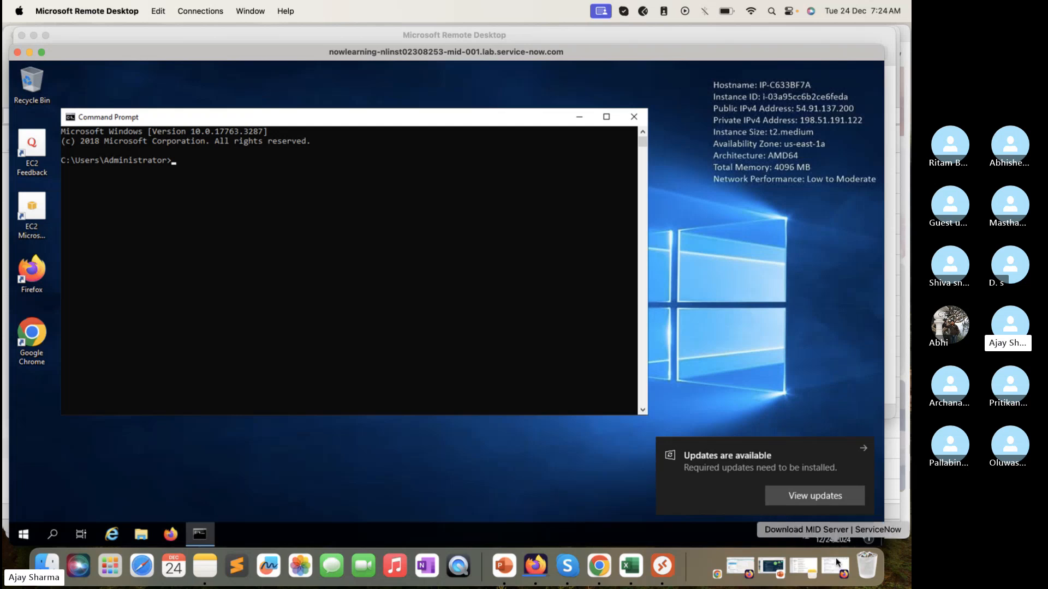
Step: Copy the instance's base URL from the local Firefox page Download MID Server and return to the remote session
{"action": "left_click", "coordinate": [630, 36]}
{"action": "left_click", "coordinate": [33, 35]}
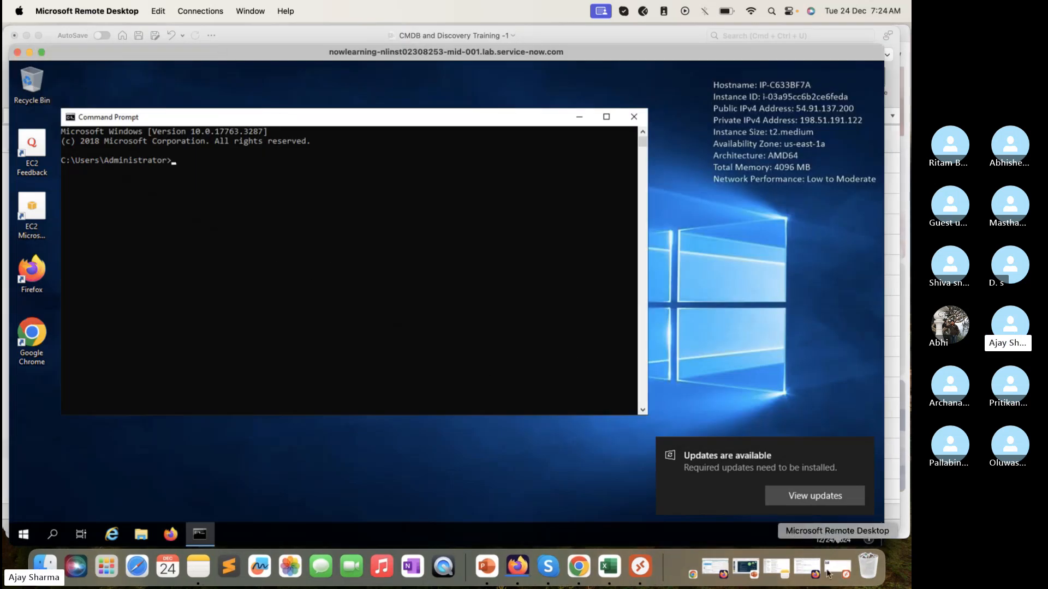
{"action": "left_click", "coordinate": [806, 569]}
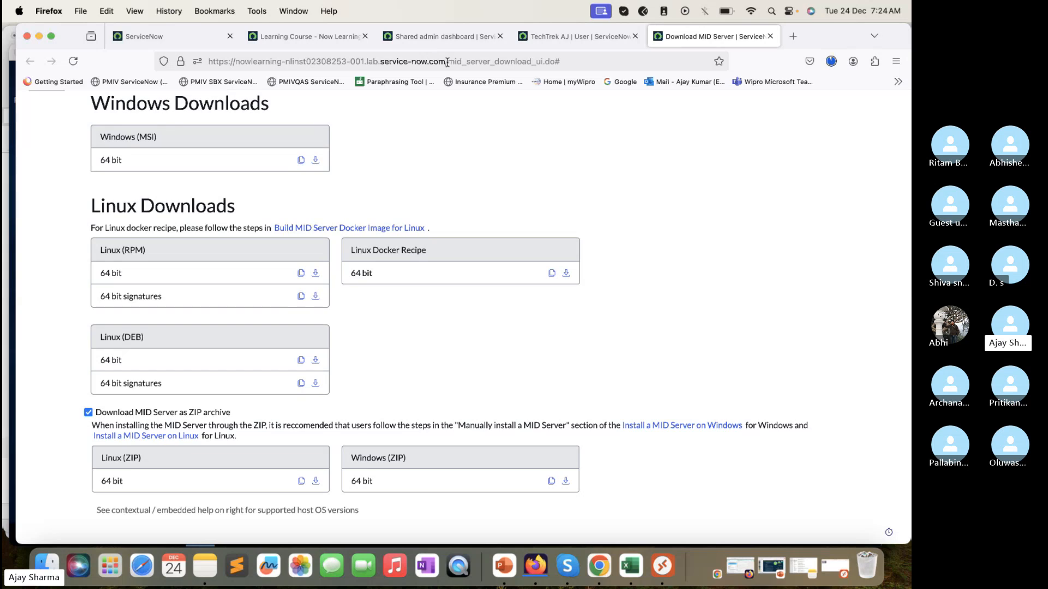
{"action": "left_click_drag", "start_coordinate": [447, 62], "coordinate": [210, 46]}
{"action": "key", "text": "ctrl+c"}
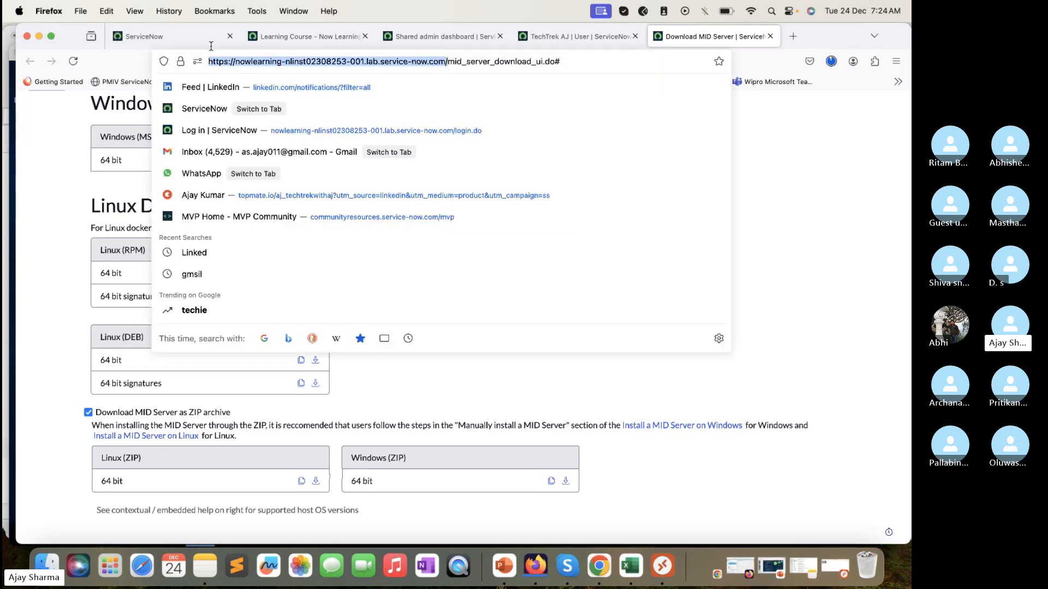
{"action": "left_click", "coordinate": [39, 37]}
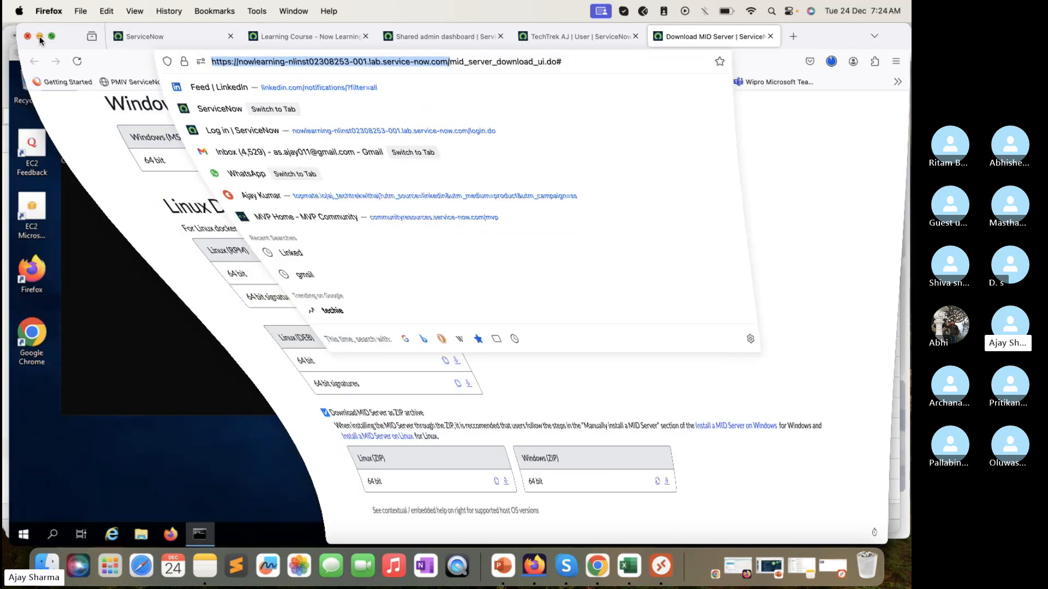
{"action": "left_click", "coordinate": [219, 201]}
{"action": "type", "text": "t"}
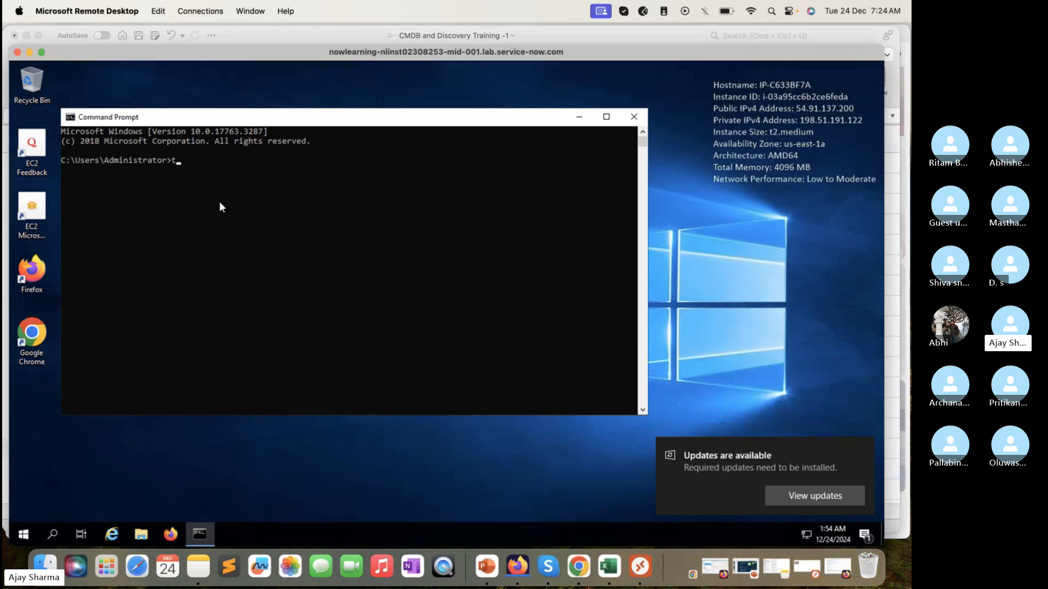
{"action": "type", "text": "elnet"}
{"action": "key", "text": "ctrl+v"}
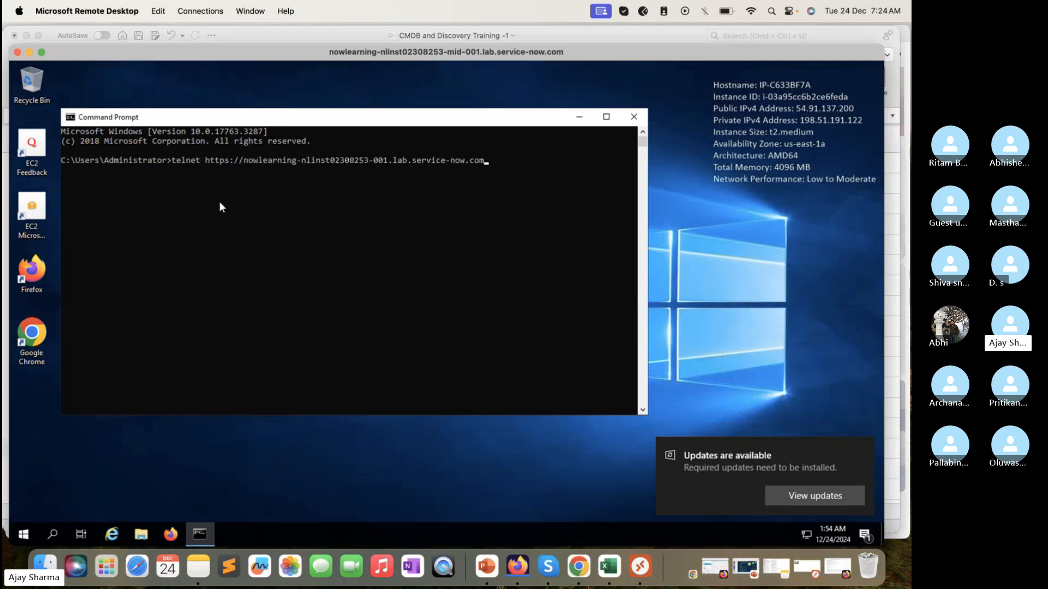
{"action": "key", "text": "BackSpace"}
{"action": "type", "text": "44"}
{"action": "type", "text": "3"}
{"action": "key", "text": "Return"}
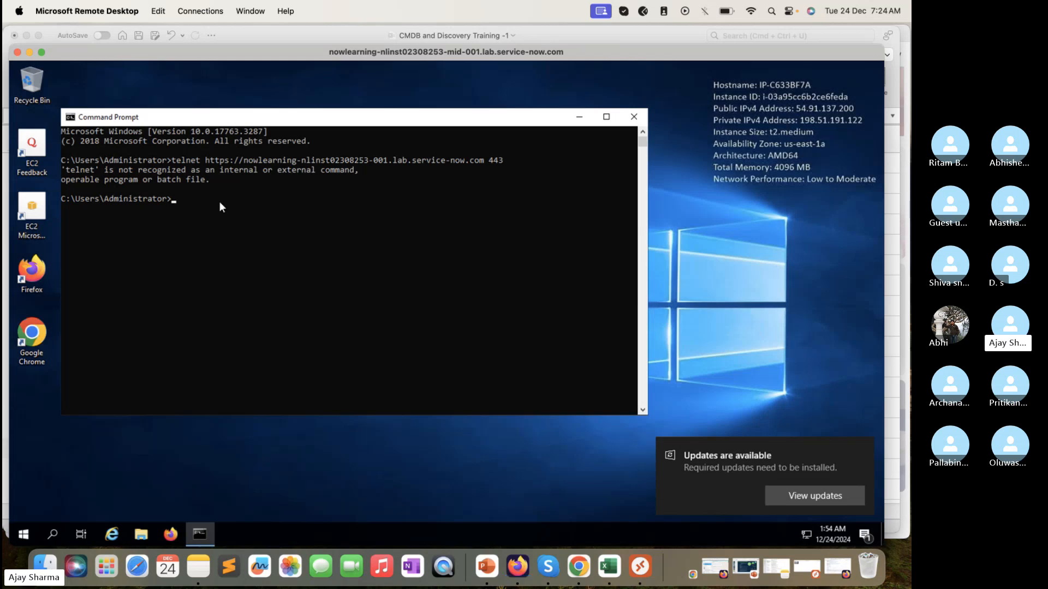
Step: Launch Firefox on the remote server, reposition the remote session window and dismiss the default-browser prompt
{"action": "left_click", "coordinate": [173, 533]}
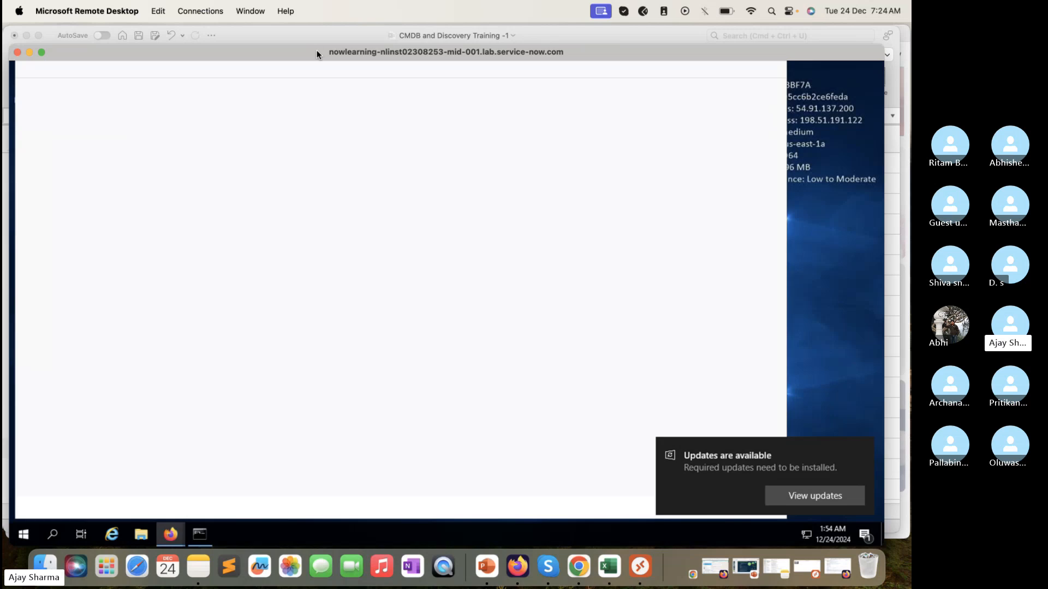
{"action": "left_click_drag", "start_coordinate": [317, 51], "coordinate": [454, 30]}
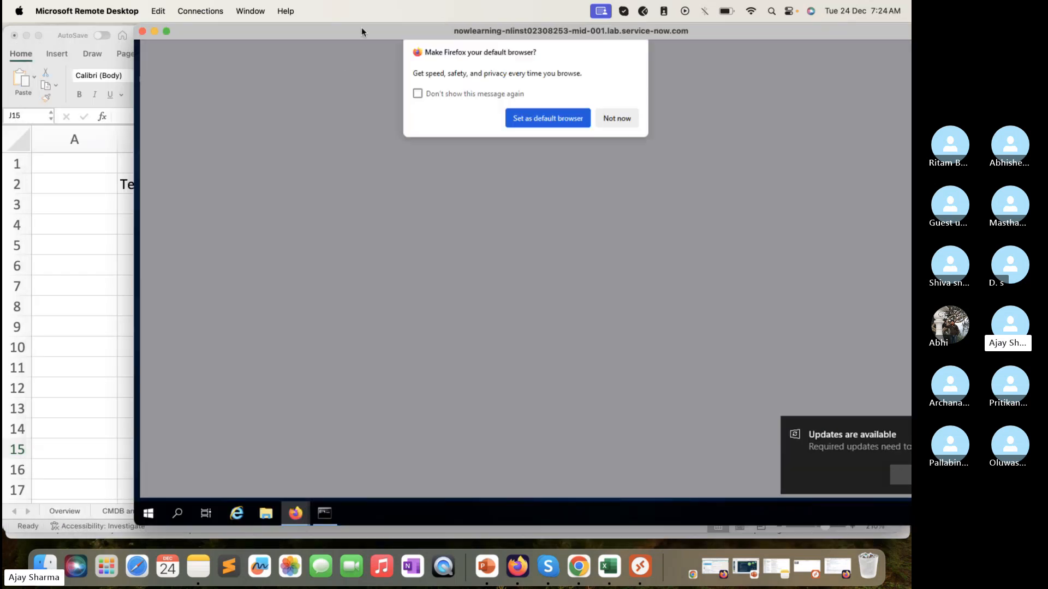
{"action": "left_click_drag", "start_coordinate": [362, 29], "coordinate": [238, 40]}
{"action": "left_click", "coordinate": [495, 135]}
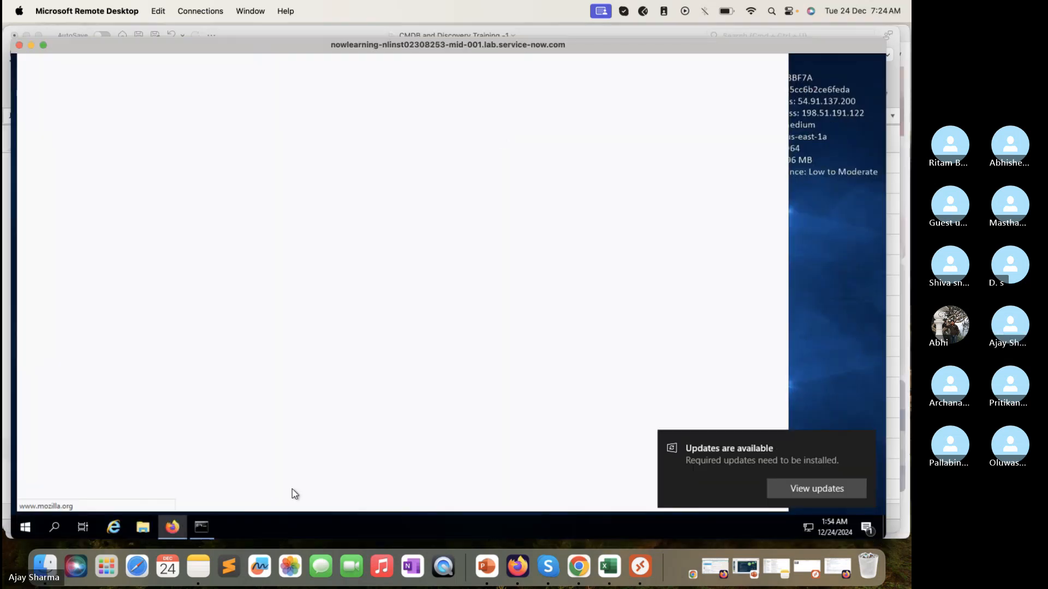
{"action": "left_click", "coordinate": [207, 525]}
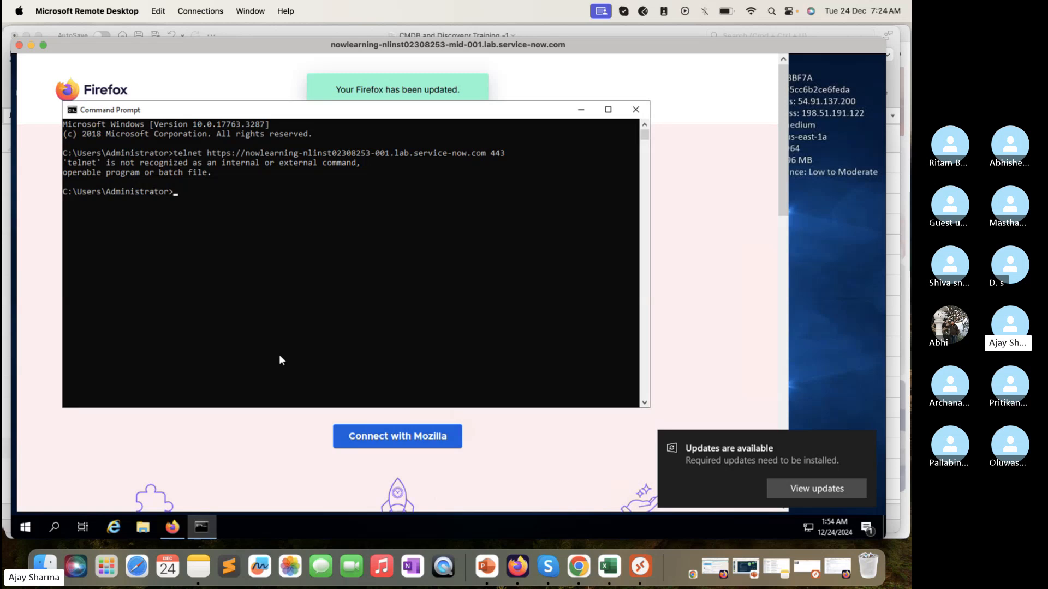
{"action": "key", "text": "Up"}
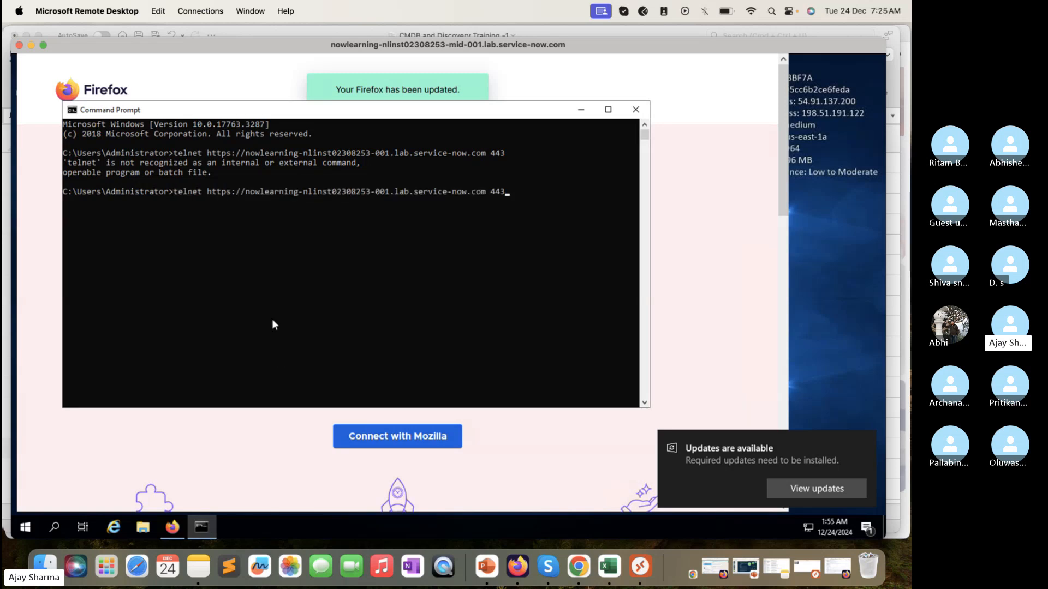
{"action": "key", "text": "Left"}
{"action": "key", "text": "Left"}
{"action": "key", "text": "Left"}
{"action": "key", "text": "Left"}
{"action": "key", "text": "Left"}
{"action": "key", "text": "Left"}
{"action": "key", "text": "Left"}
{"action": "key", "text": "Left"}
{"action": "key", "text": "Left"}
{"action": "key", "text": "Left"}
{"action": "key", "text": "Left"}
{"action": "key", "text": "Left"}
{"action": "key", "text": "Left"}
{"action": "key", "text": "Left"}
{"action": "key", "text": "BackSpace"}
{"action": "key", "text": "BackSpace"}
{"action": "key", "text": "BackSpace"}
{"action": "key", "text": "BackSpace"}
{"action": "key", "text": "BackSpace"}
{"action": "key", "text": "BackSpace"}
{"action": "key", "text": "BackSpace"}
{"action": "key", "text": "BackSpace"}
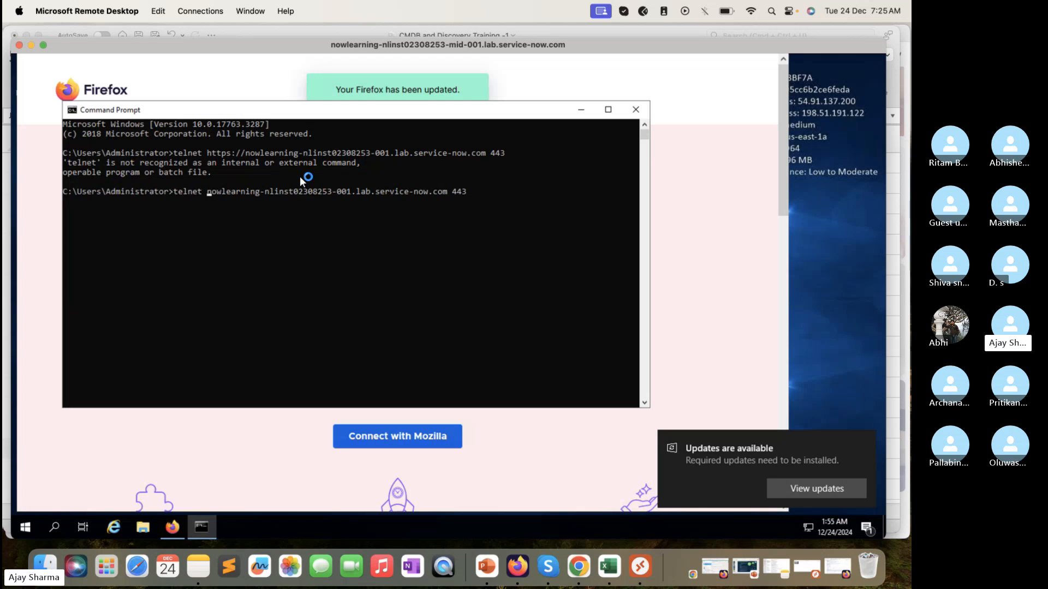
{"action": "key", "text": "Return"}
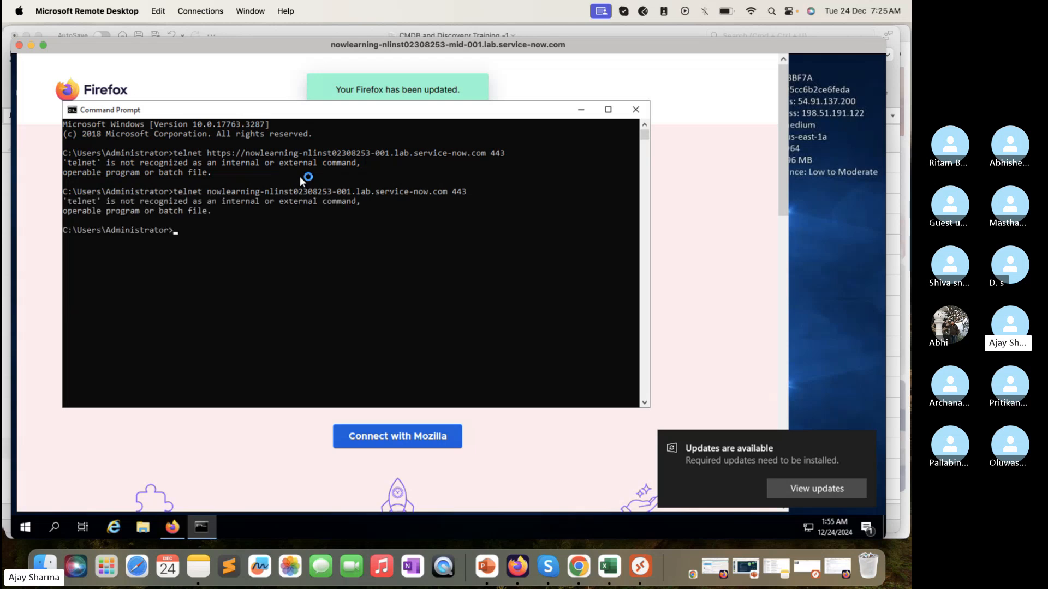
{"action": "left_click", "coordinate": [635, 109]}
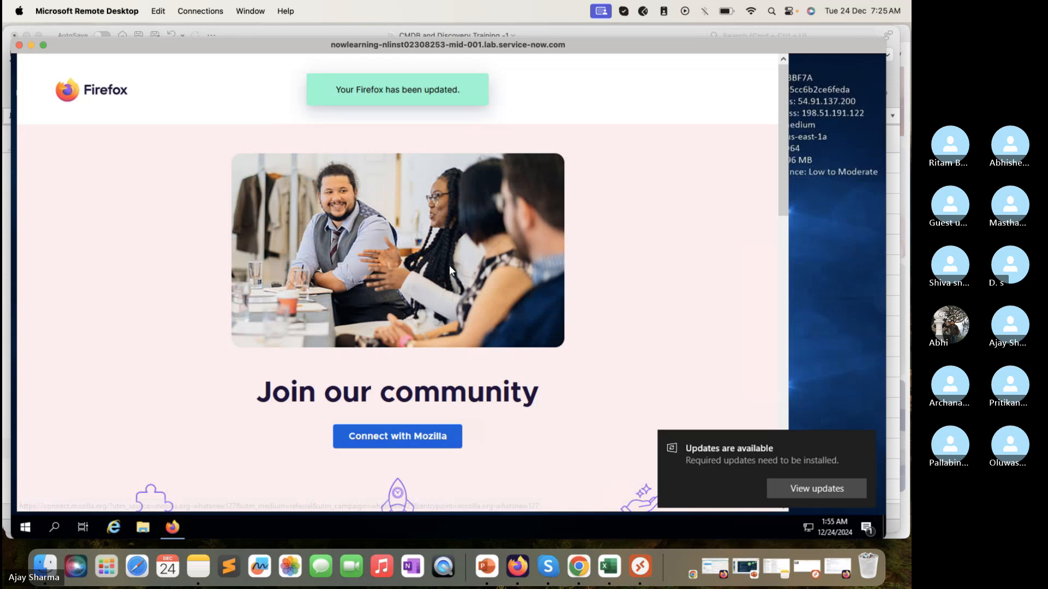
Step: Expand the remote session to full screen and close the Mozilla Connect tab
{"action": "left_click", "coordinate": [402, 437]}
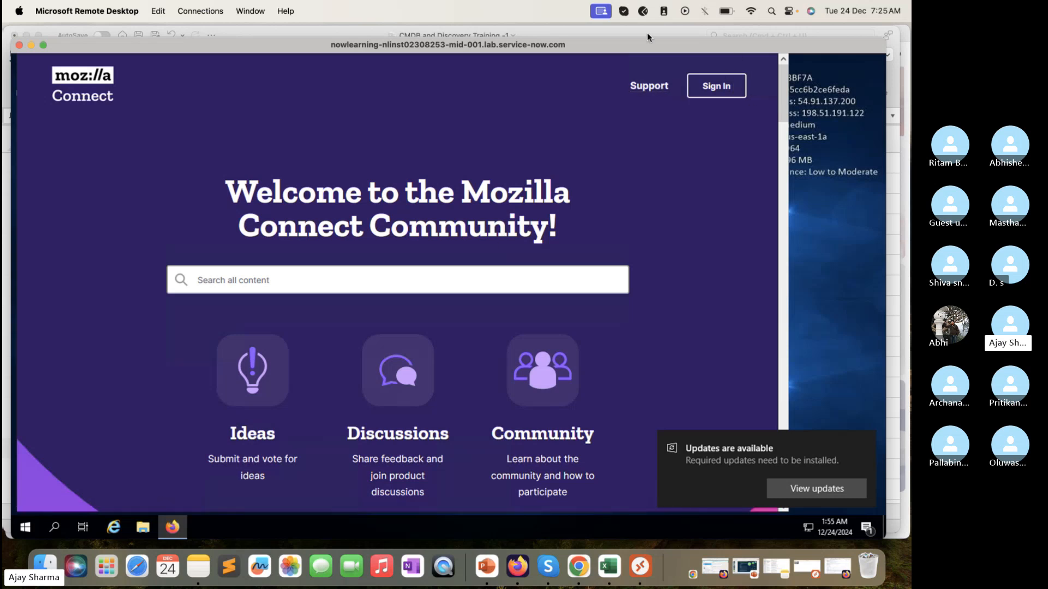
{"action": "left_click", "coordinate": [43, 46]}
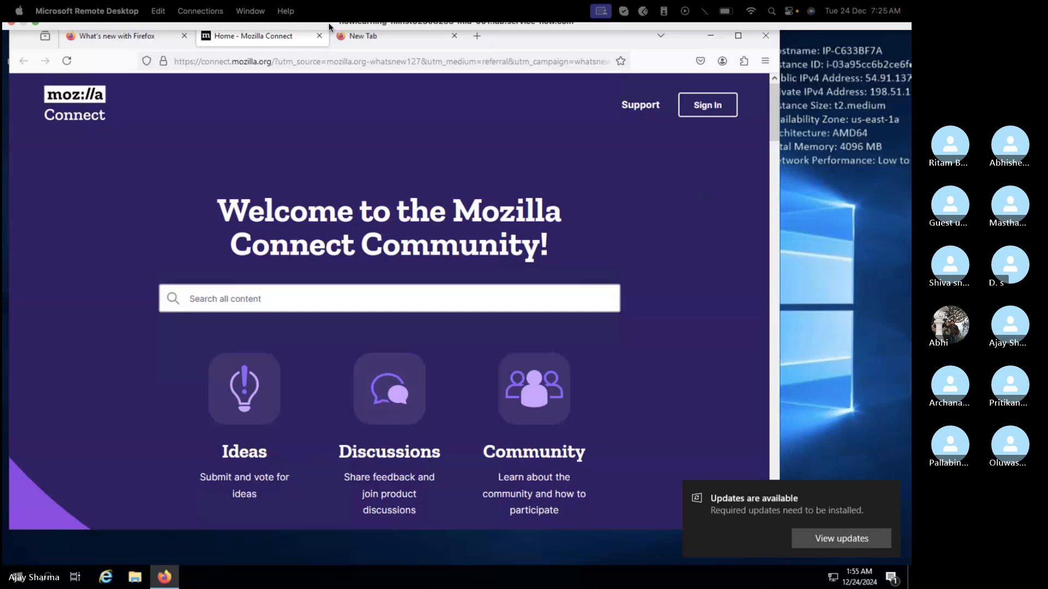
{"action": "left_click", "coordinate": [319, 35]}
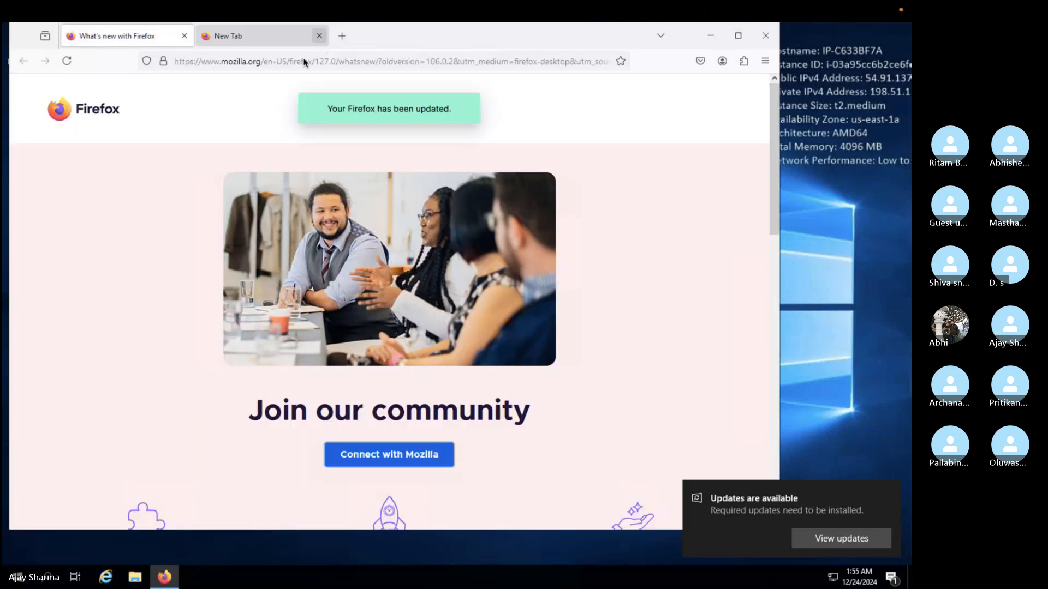
Step: Search the web for "port query" from the empty browser tab
{"action": "left_click", "coordinate": [264, 40]}
{"action": "left_click", "coordinate": [262, 62]}
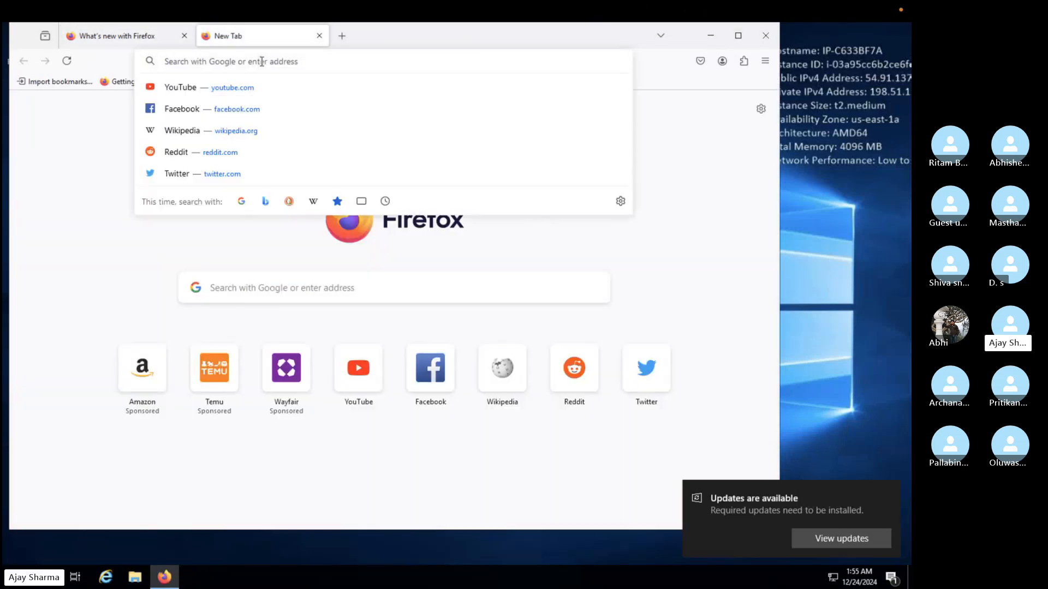
{"action": "type", "text": "port query"}
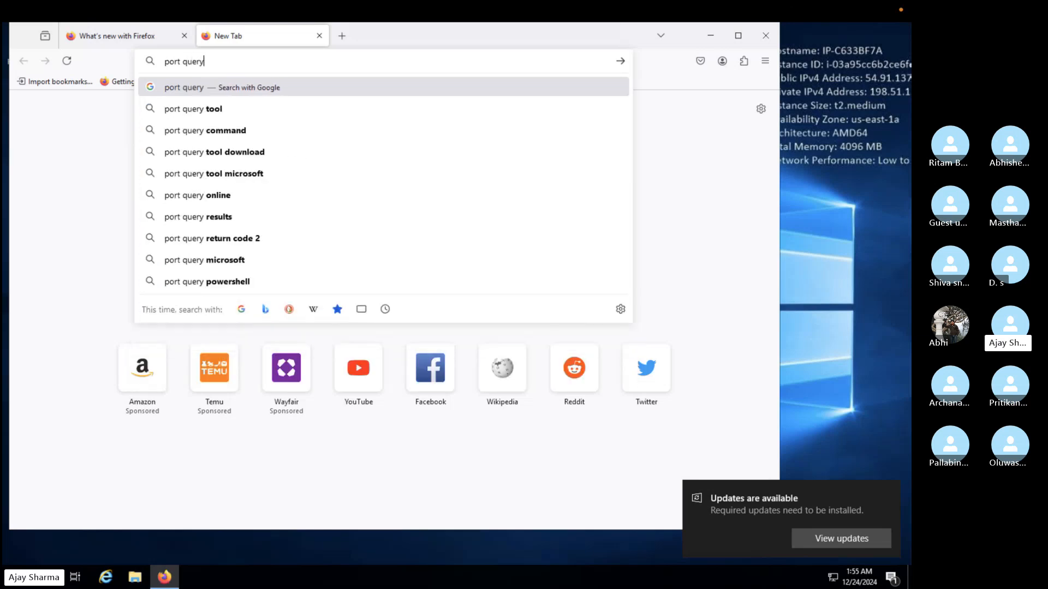
{"action": "key", "text": "Return"}
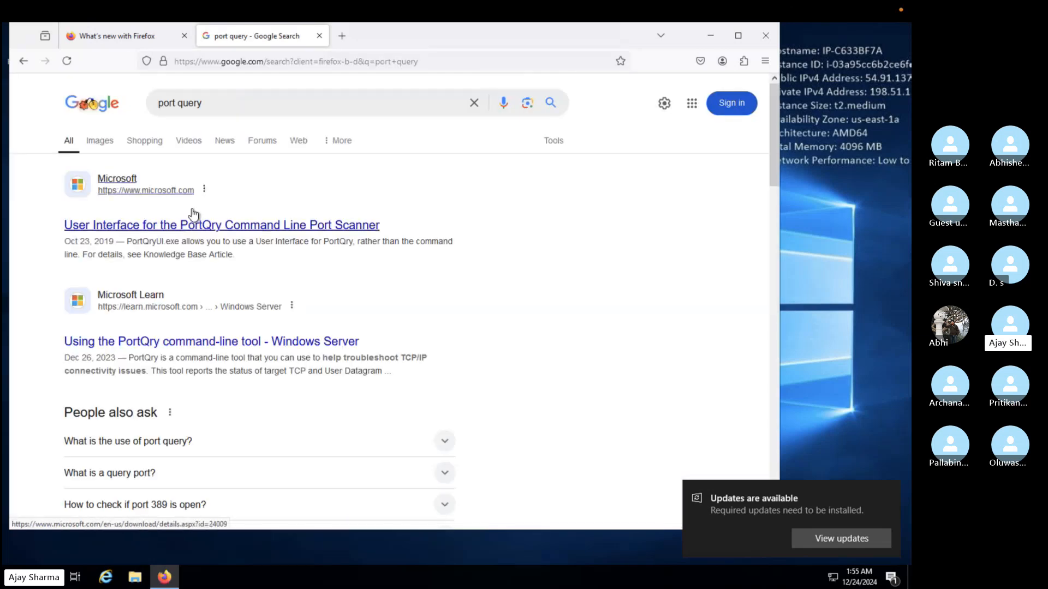
Step: Open Microsoft's PortQryUI result and download PortQryUI.exe in English
{"action": "left_click", "coordinate": [199, 227]}
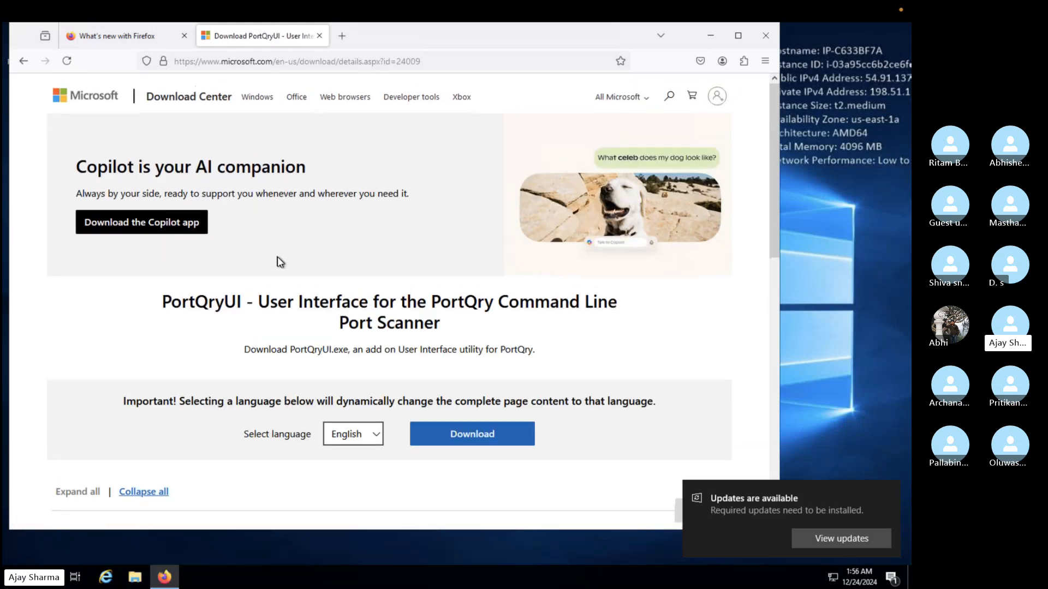
{"action": "scroll", "coordinate": [431, 420], "scroll_direction": "down", "scroll_amount": 1}
{"action": "left_click", "coordinate": [470, 408]}
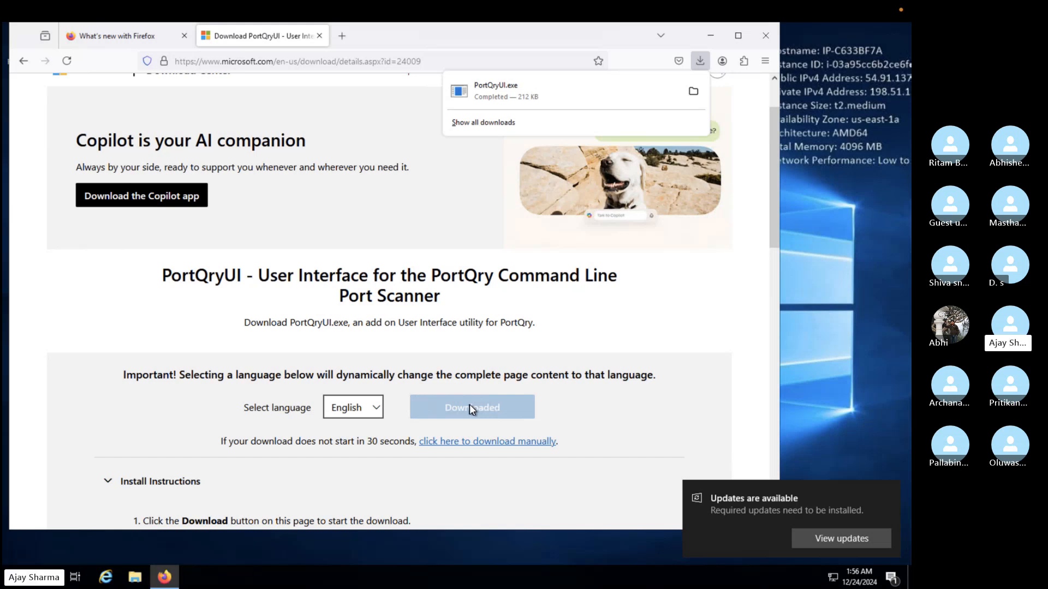
Step: Run the downloaded PortQryUI.exe, accept the license agreement, and unzip its files to C:\PortQryUI
{"action": "left_click", "coordinate": [536, 96]}
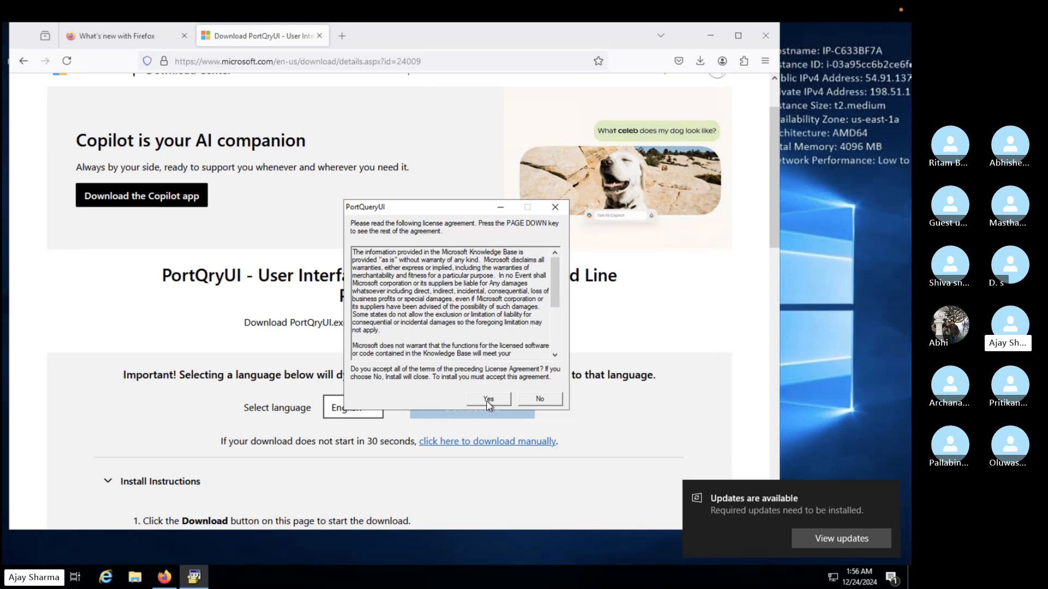
{"action": "left_click", "coordinate": [486, 401]}
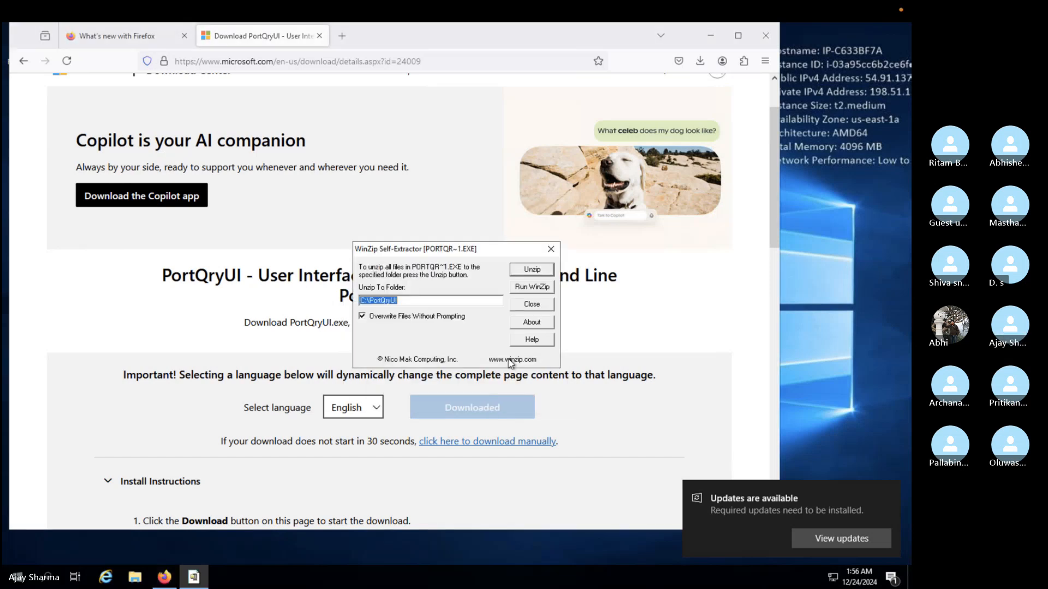
{"action": "left_click", "coordinate": [548, 272]}
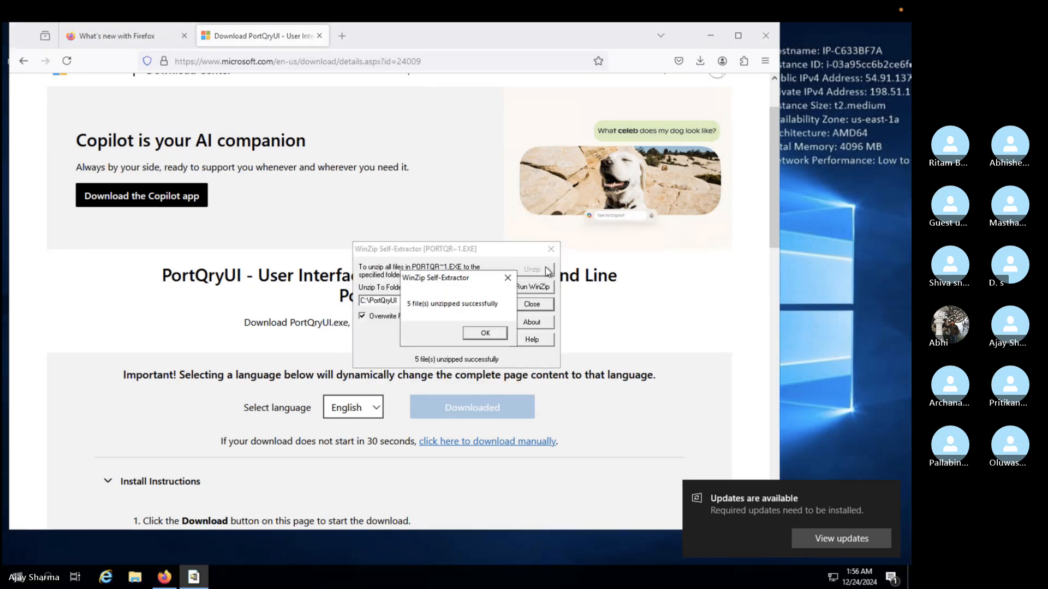
{"action": "left_click", "coordinate": [495, 335]}
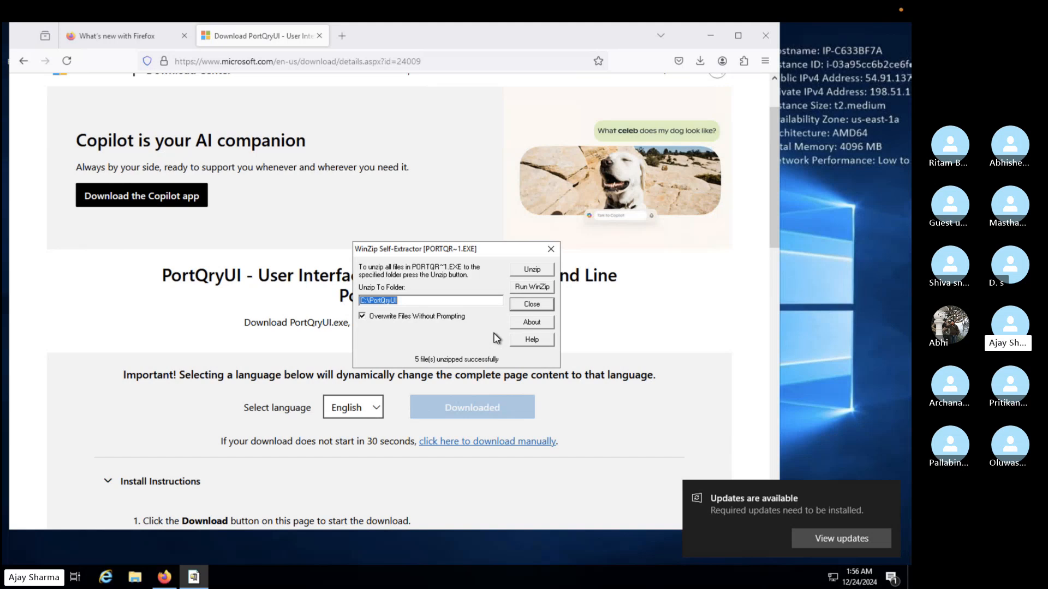
{"action": "left_click", "coordinate": [532, 304]}
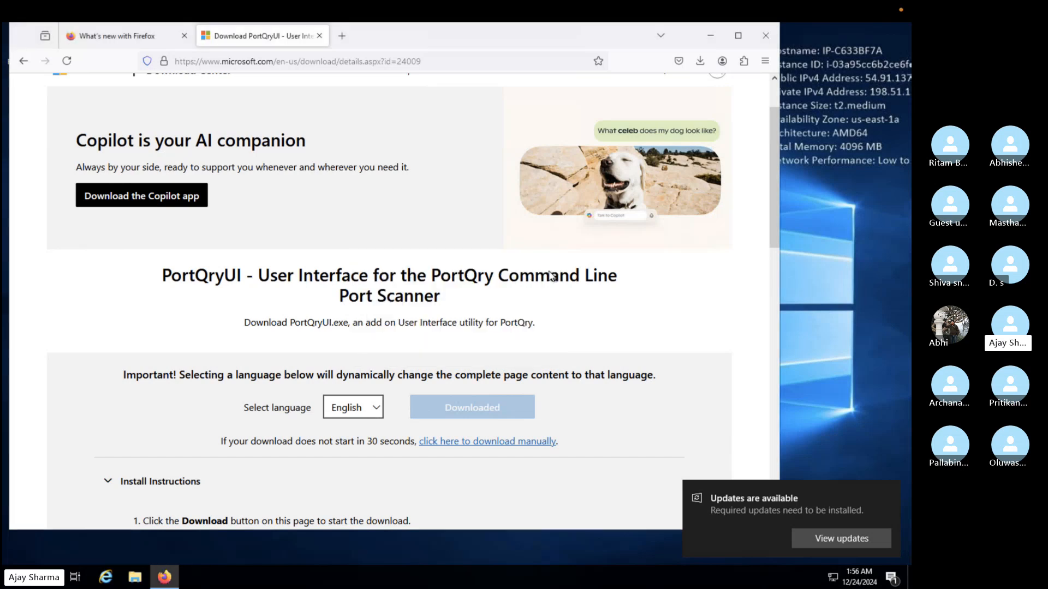
Step: Minimize Firefox and open the Downloads folder in File Explorer
{"action": "left_click", "coordinate": [711, 36]}
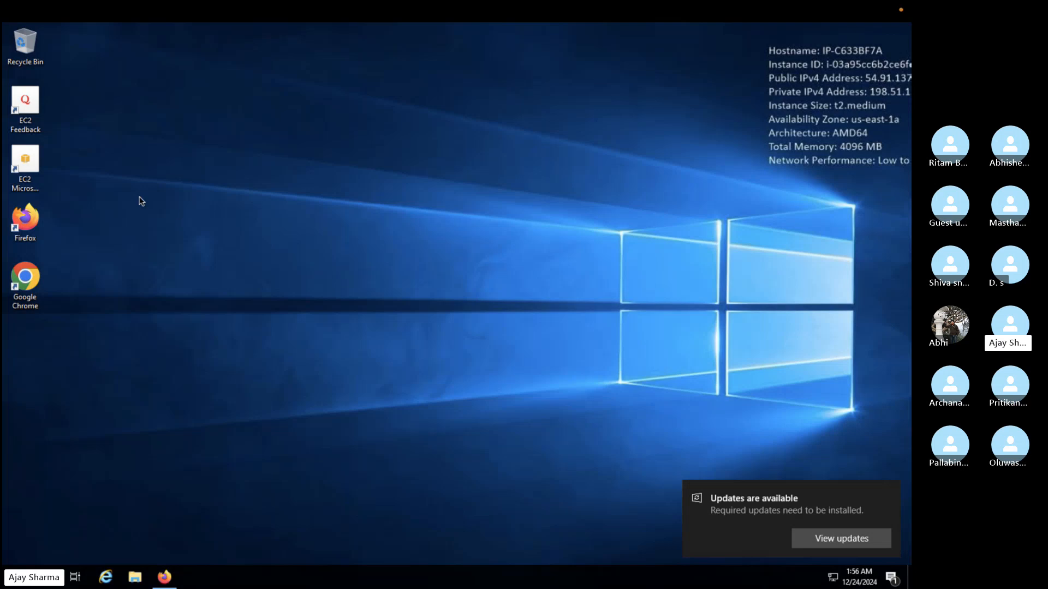
{"action": "key", "text": "super+e"}
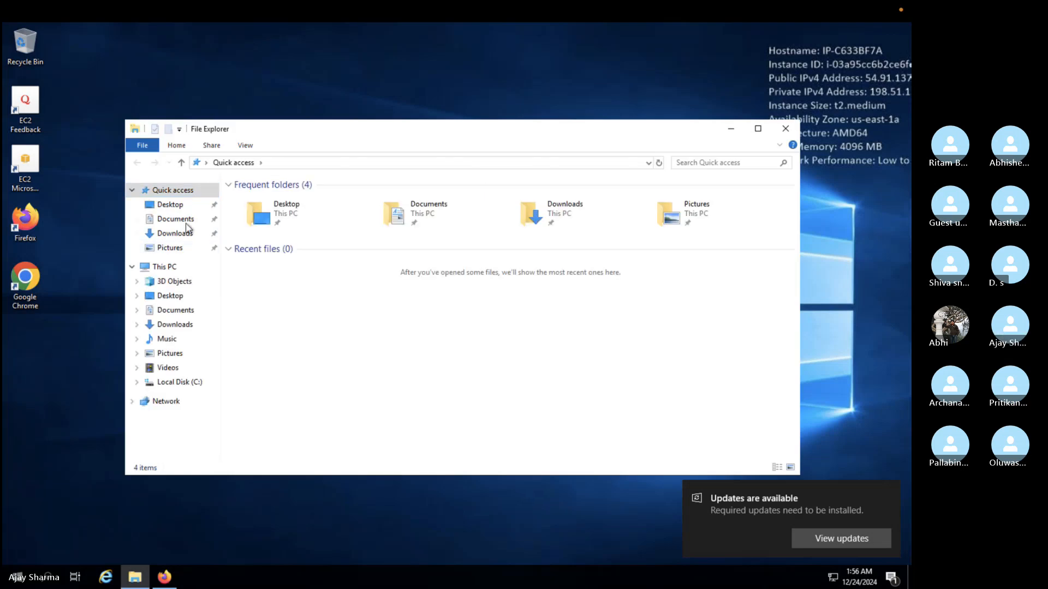
{"action": "left_click", "coordinate": [180, 233]}
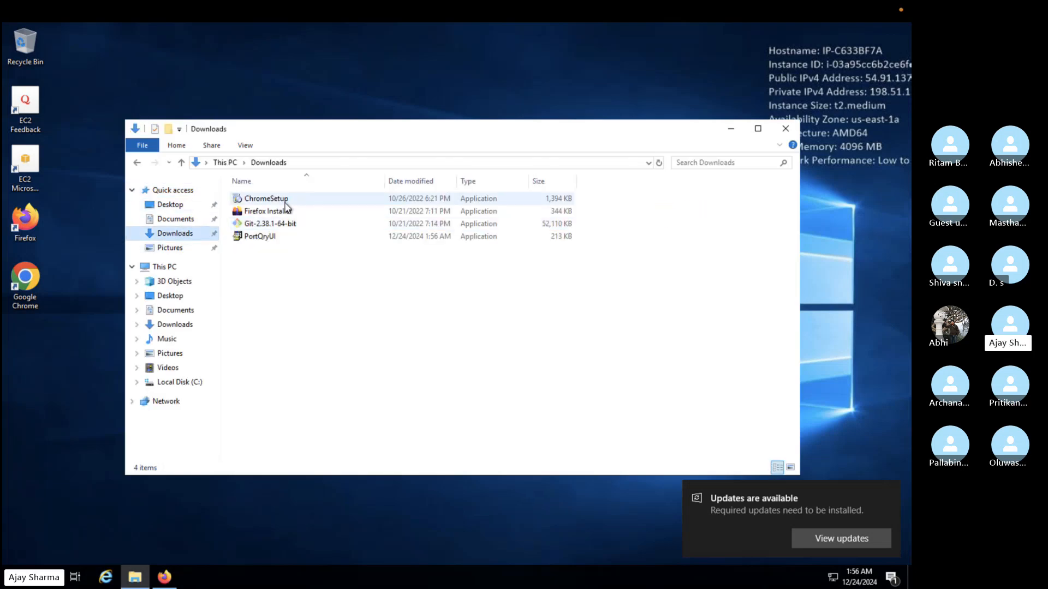
Step: Run PortQryUI from the Downloads folder and extract its files to C:\PortQryUI again
{"action": "double_click", "coordinate": [274, 239]}
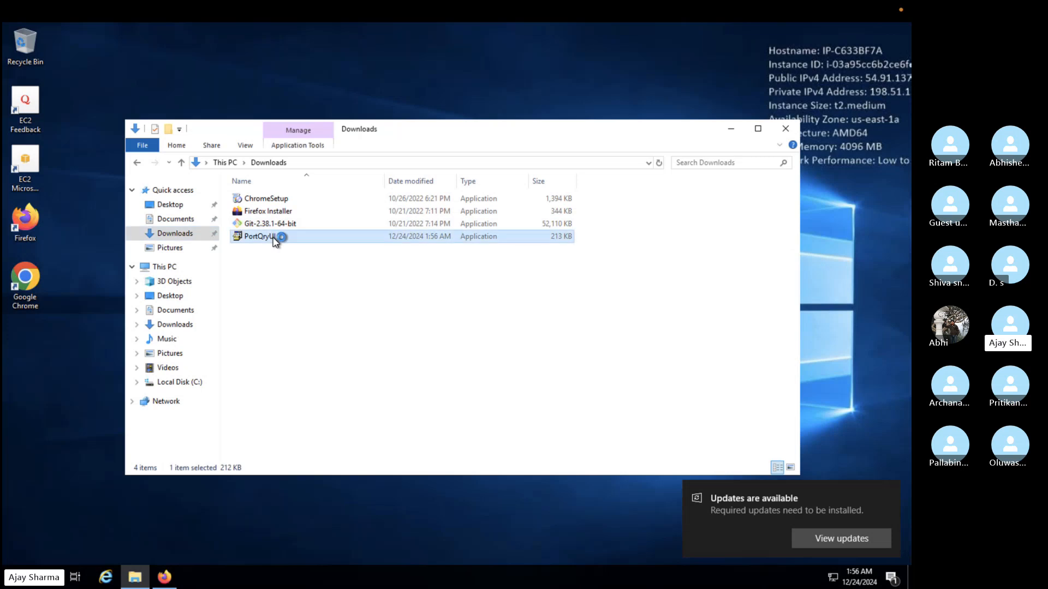
{"action": "left_click", "coordinate": [503, 405]}
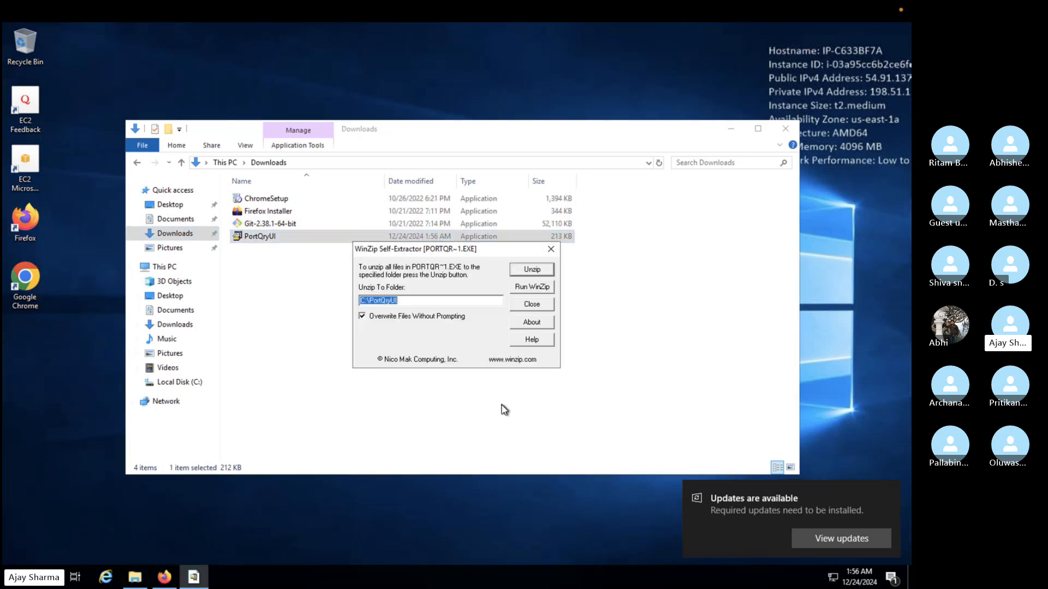
{"action": "left_click", "coordinate": [544, 270]}
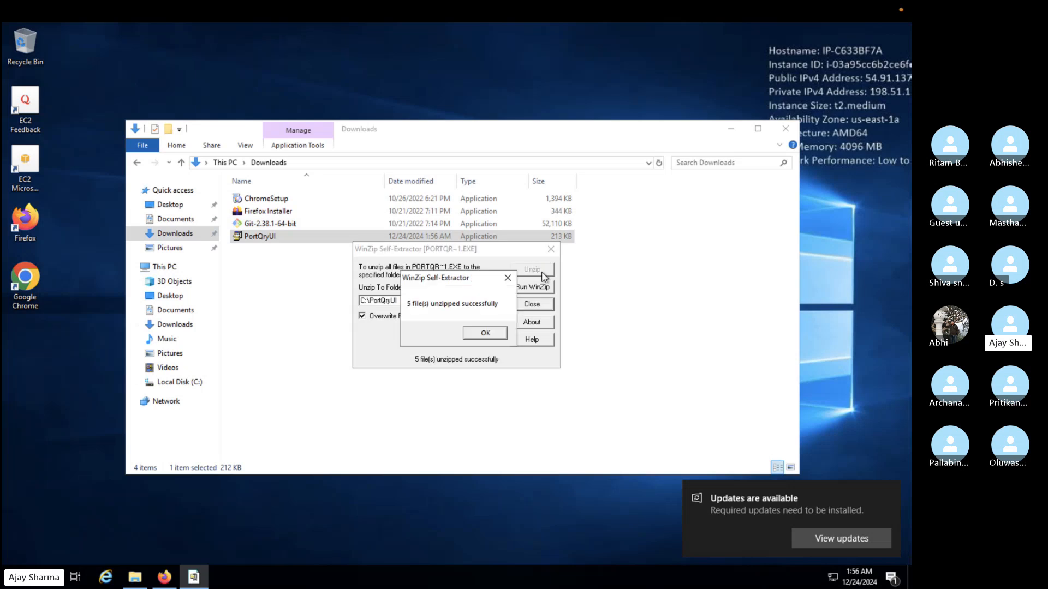
{"action": "left_click", "coordinate": [485, 333]}
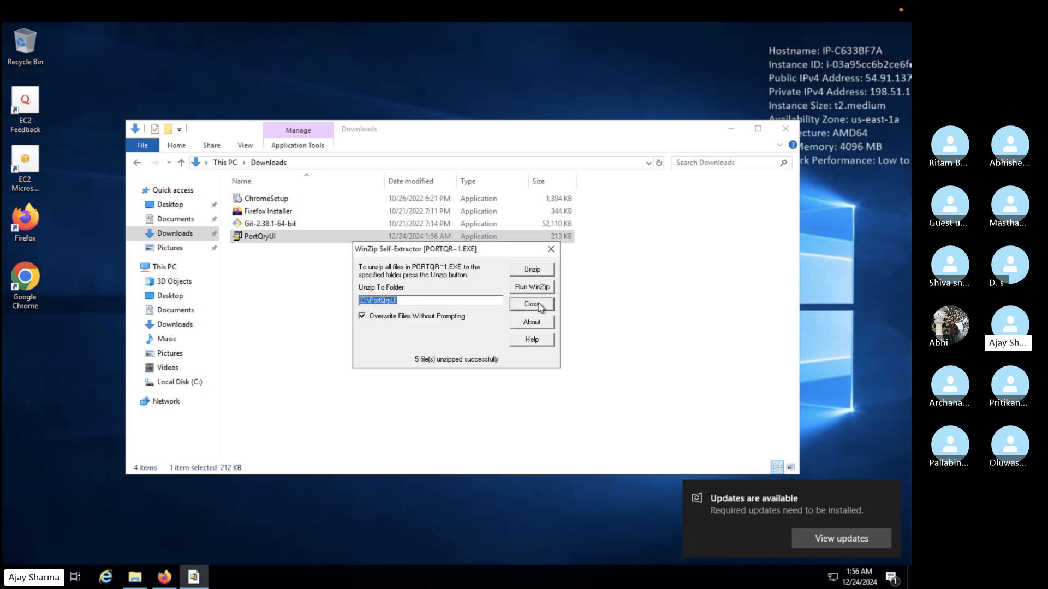
{"action": "left_click", "coordinate": [535, 304]}
{"action": "right_click", "coordinate": [310, 240]}
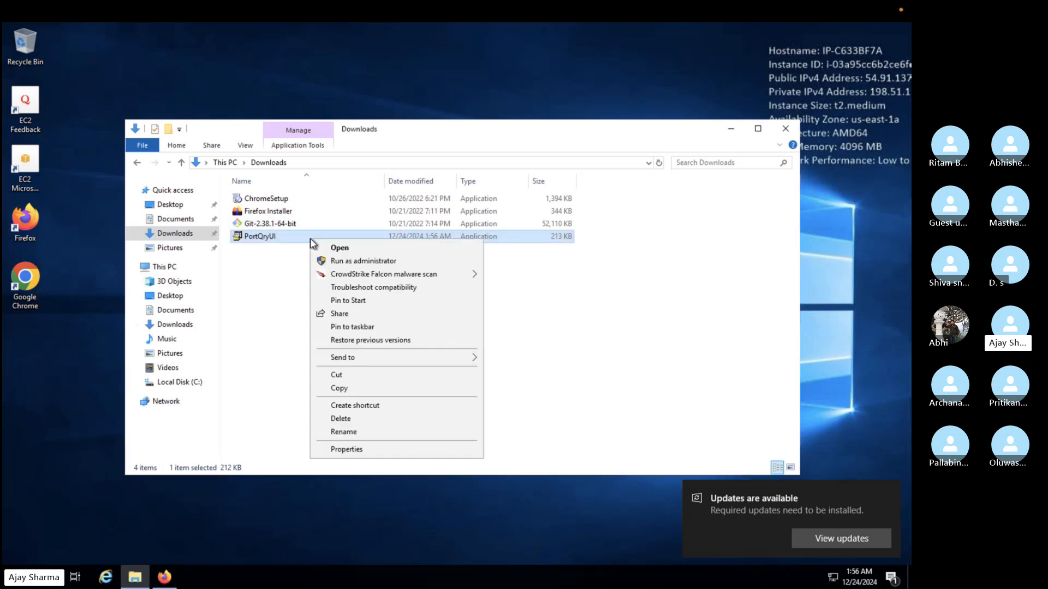
{"action": "left_click", "coordinate": [362, 260]}
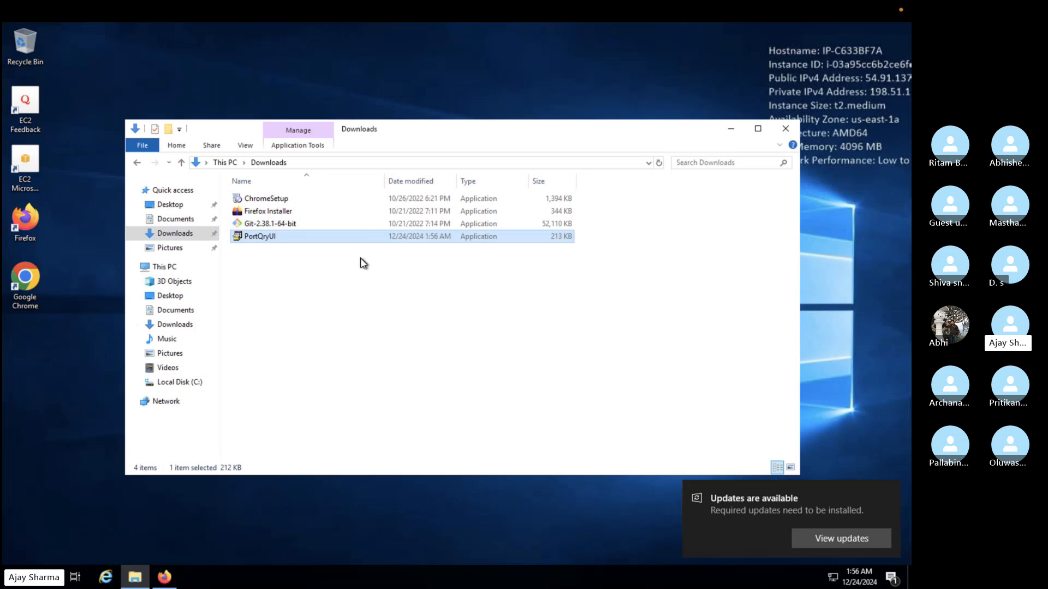
{"action": "left_click", "coordinate": [416, 389]}
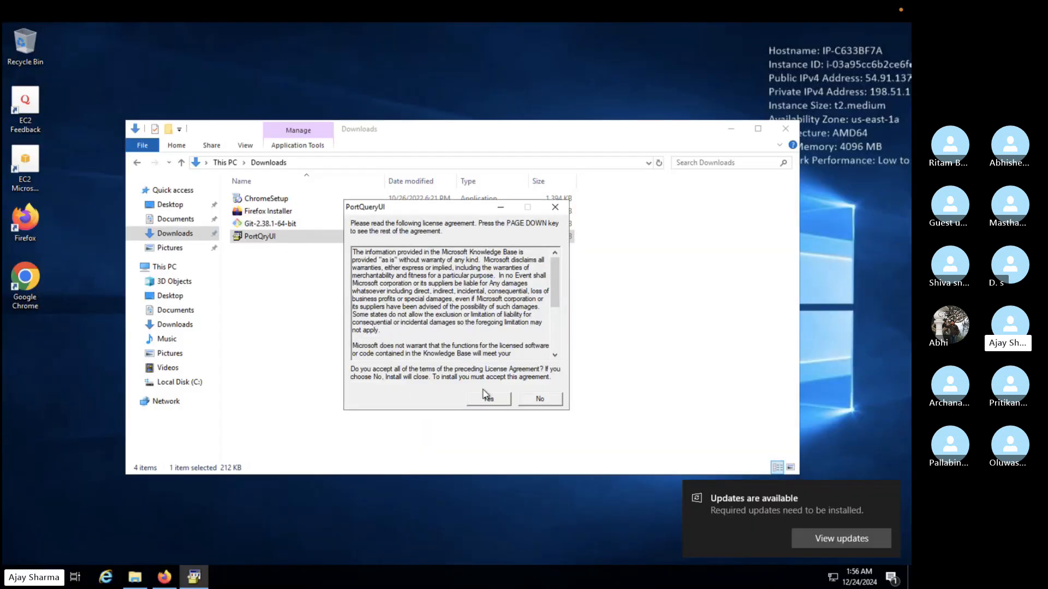
{"action": "left_click", "coordinate": [488, 398]}
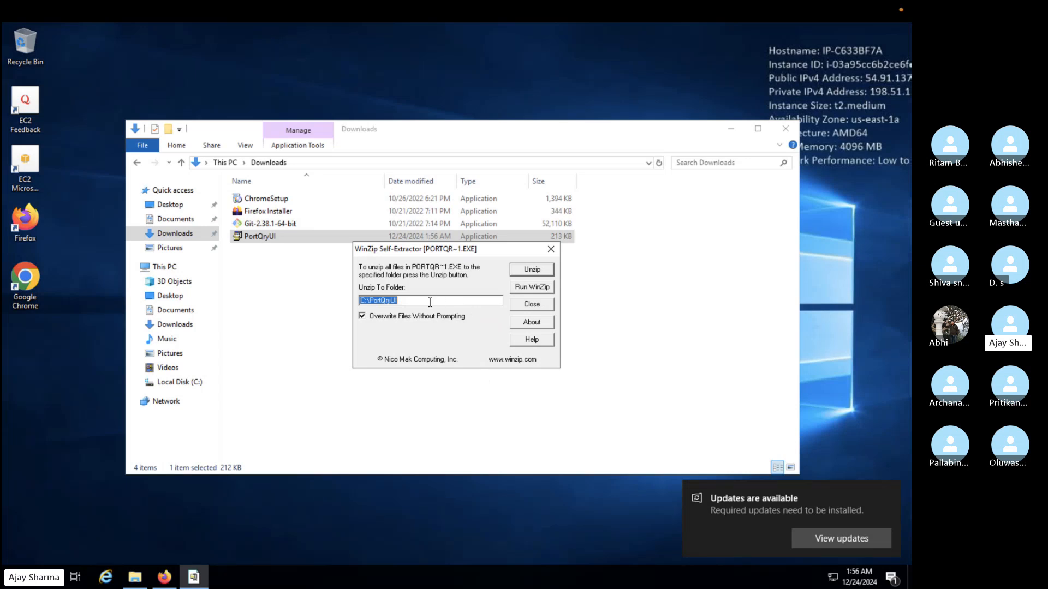
{"action": "left_click", "coordinate": [551, 250]}
Step: Launch portqueryui from the C:\PortQryUI folder and close the File Explorer window
{"action": "left_click", "coordinate": [181, 383]}
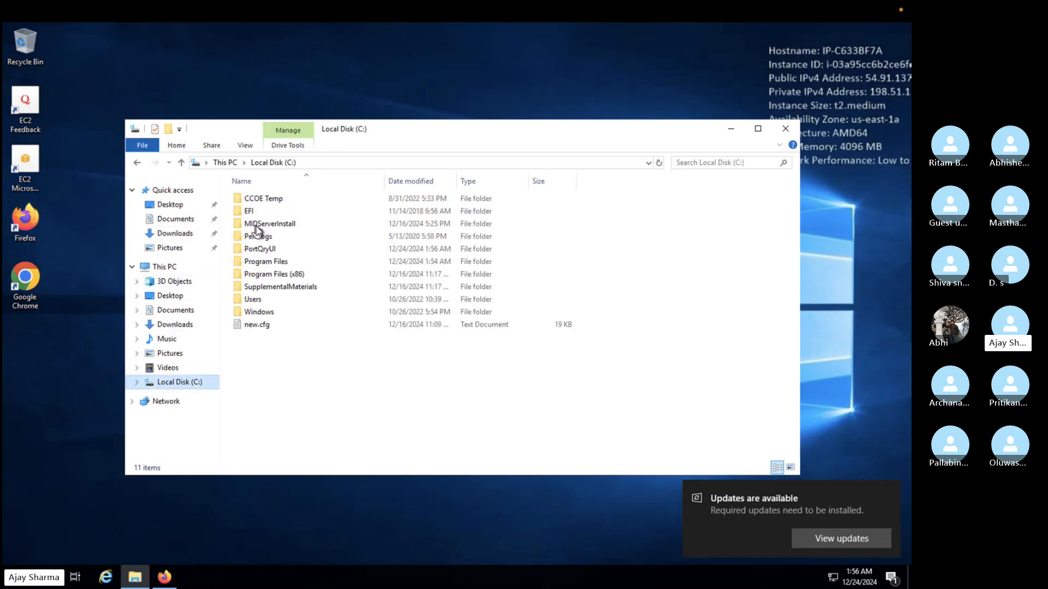
{"action": "double_click", "coordinate": [264, 250]}
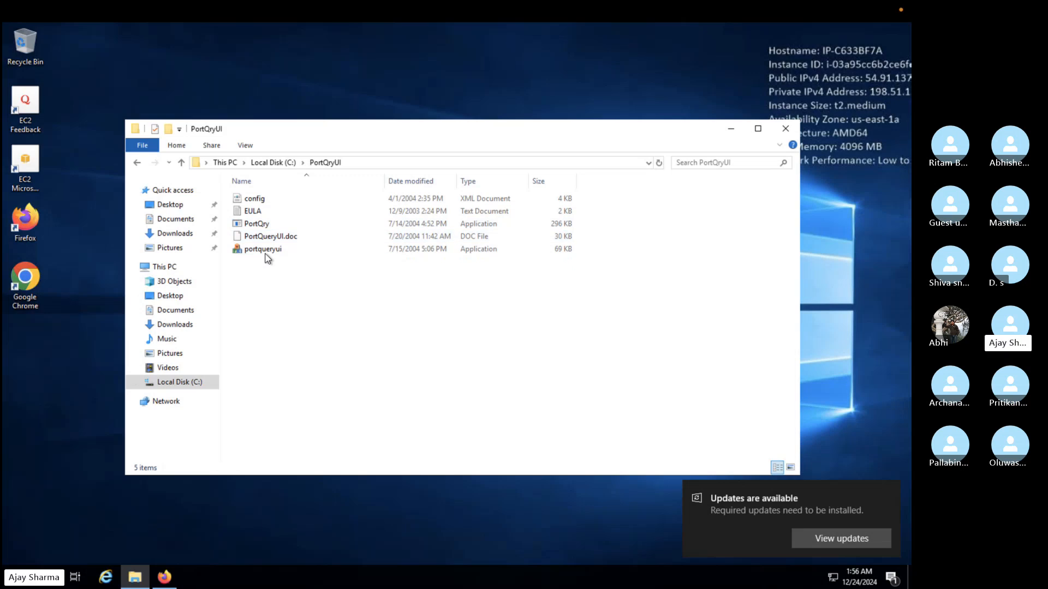
{"action": "left_click", "coordinate": [265, 253]}
{"action": "double_click", "coordinate": [266, 251]}
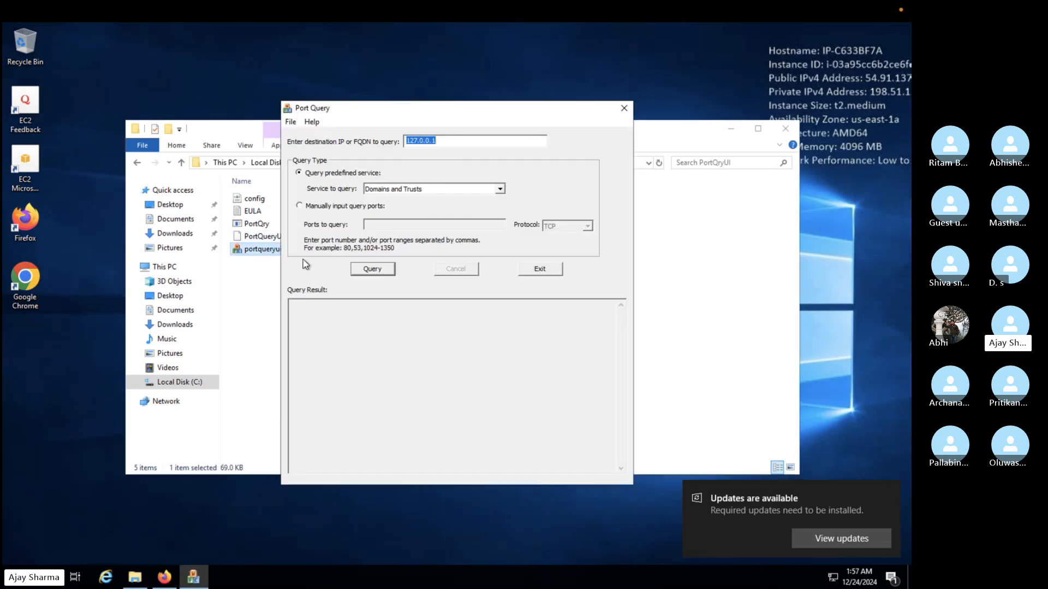
{"action": "left_click", "coordinate": [753, 213]}
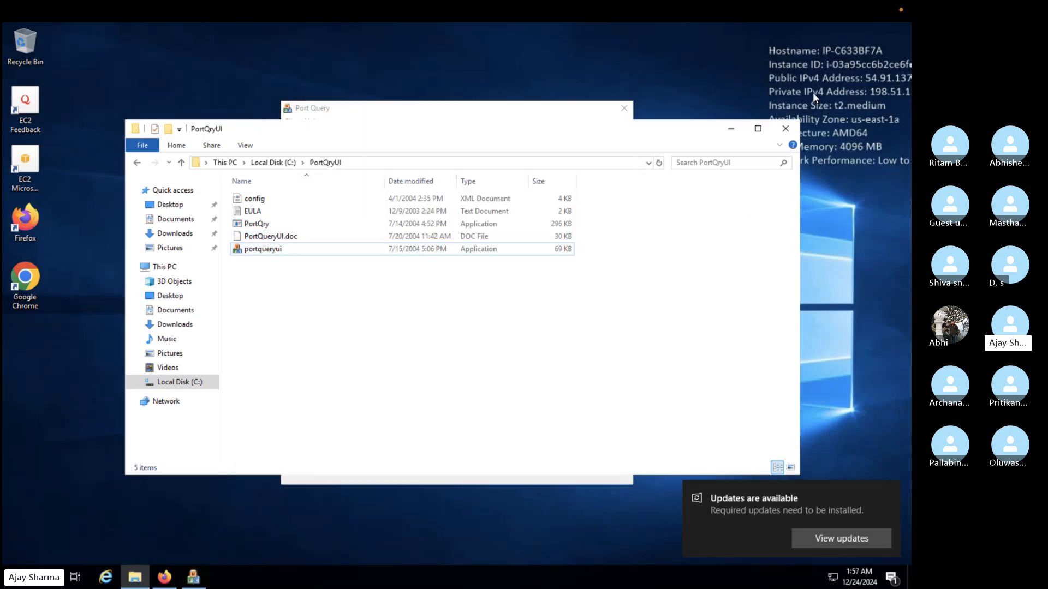
{"action": "left_click", "coordinate": [786, 129]}
Step: Paste the copied instance URL as the Port Query destination and trim it to end with nlinst0230825-001.lab.service-now.com
{"action": "left_click_drag", "start_coordinate": [509, 102], "coordinate": [418, 57]}
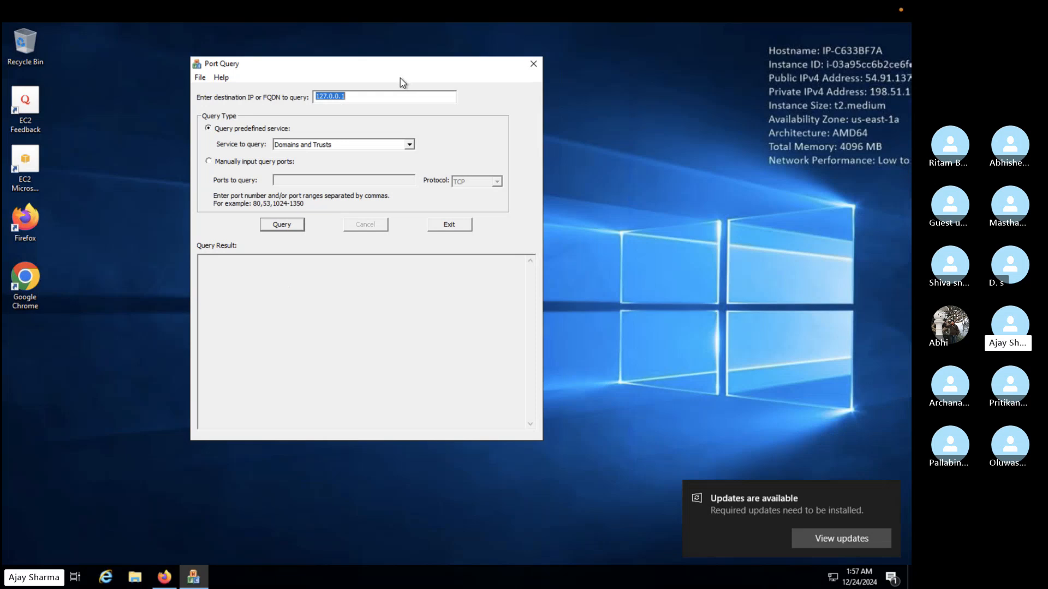
{"action": "key", "text": "ctrl+v"}
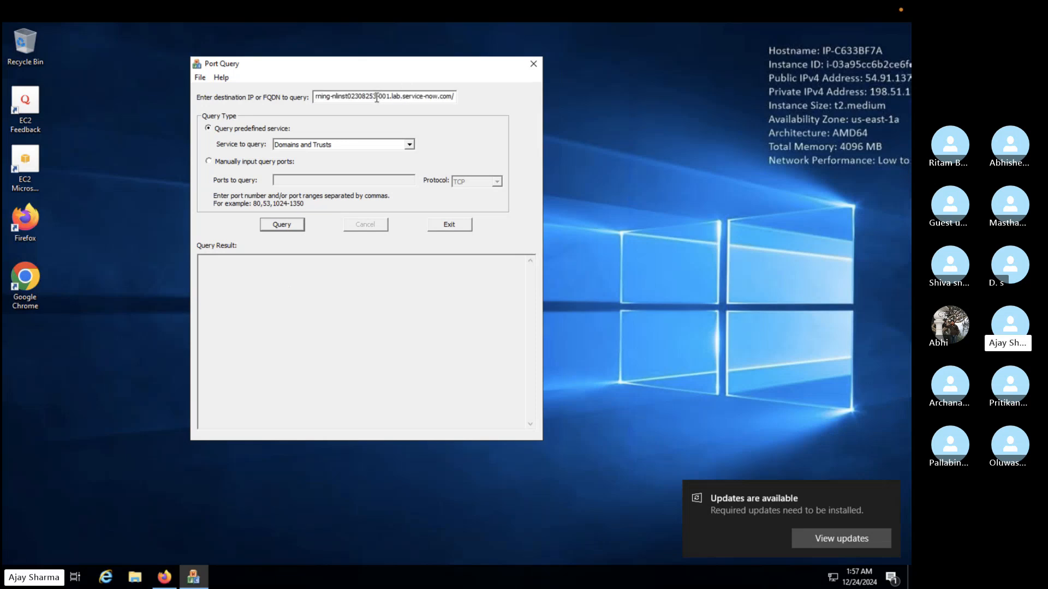
{"action": "key", "text": "BackSpace"}
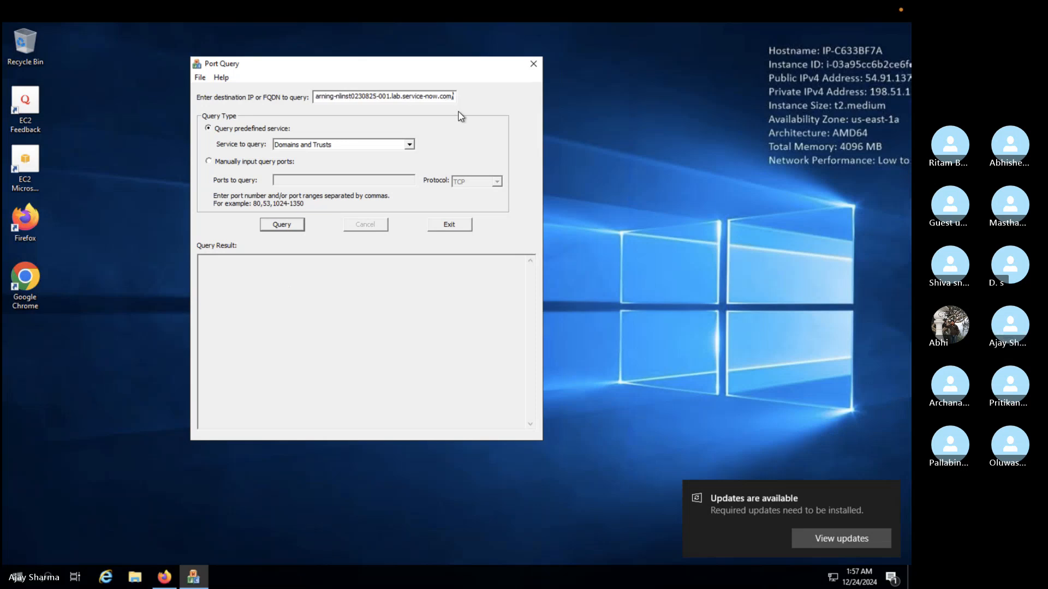
{"action": "key", "text": "BackSpace"}
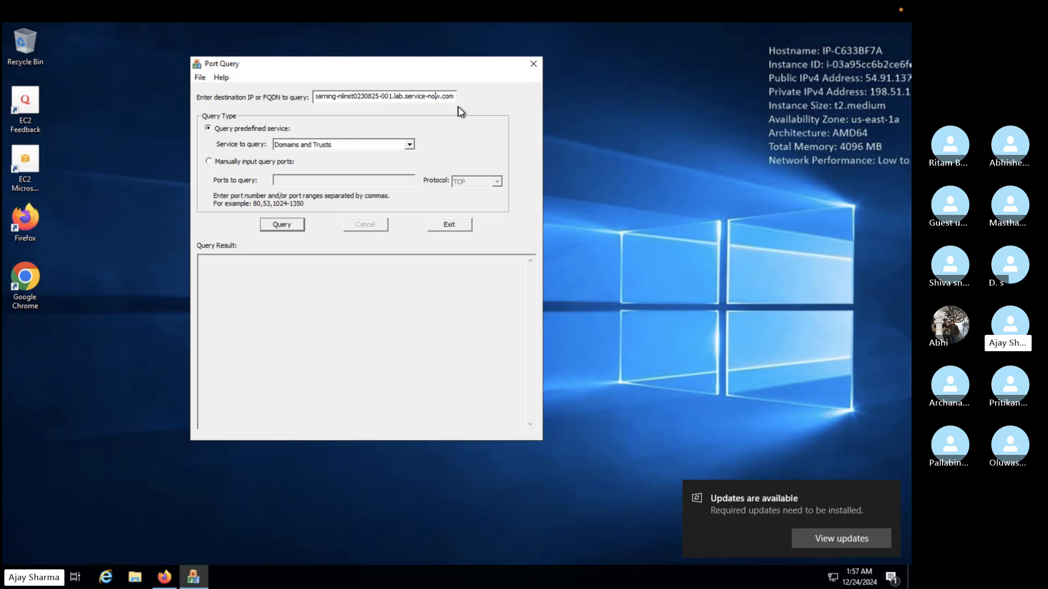
{"action": "key", "text": "Left"}
{"action": "key", "text": "Left"}
{"action": "key", "text": "Left"}
{"action": "key", "text": "Left"}
{"action": "key", "text": "Left"}
{"action": "key", "text": "Left"}
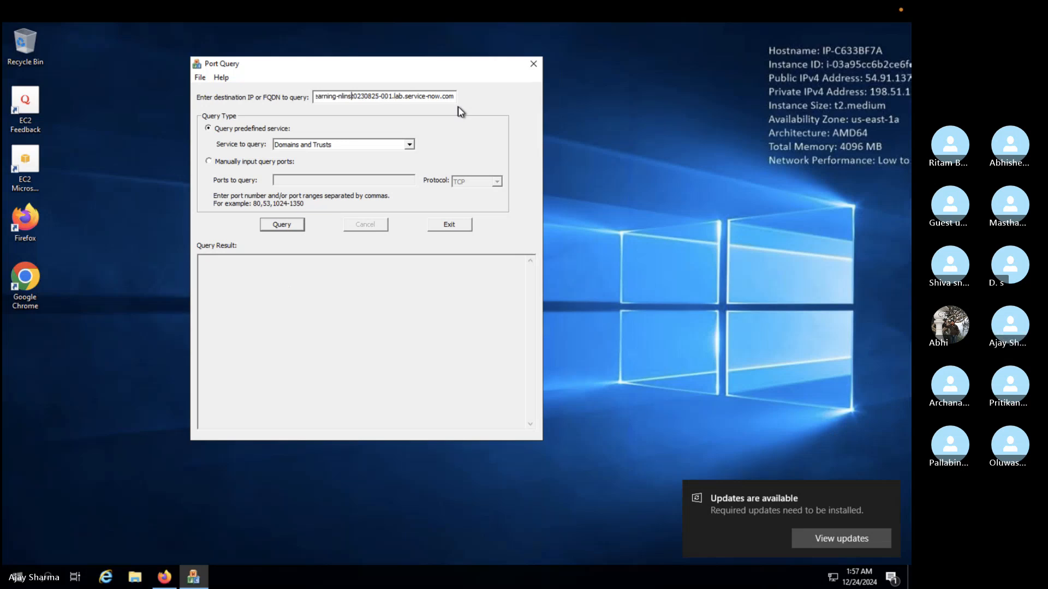
{"action": "key", "text": "Left"}
{"action": "key", "text": "Left"}
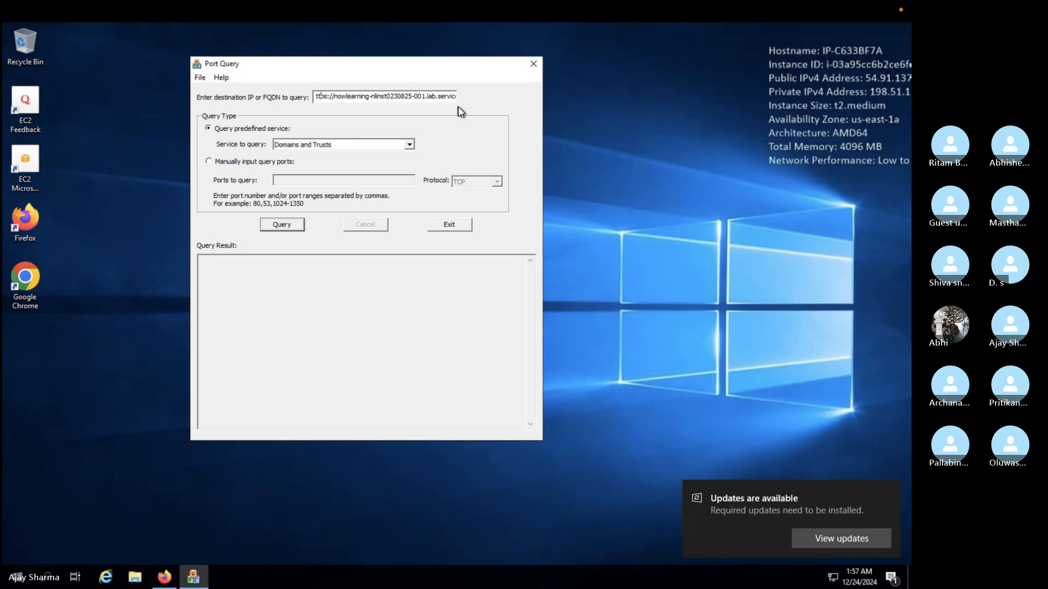
{"action": "key", "text": "Right"}
{"action": "key", "text": "Right"}
{"action": "key", "text": "Delete"}
{"action": "key", "text": "BackSpace"}
{"action": "key", "text": "BackSpace"}
{"action": "key", "text": "BackSpace"}
{"action": "key", "text": "BackSpace"}
{"action": "key", "text": "BackSpace"}
{"action": "key", "text": "BackSpace"}
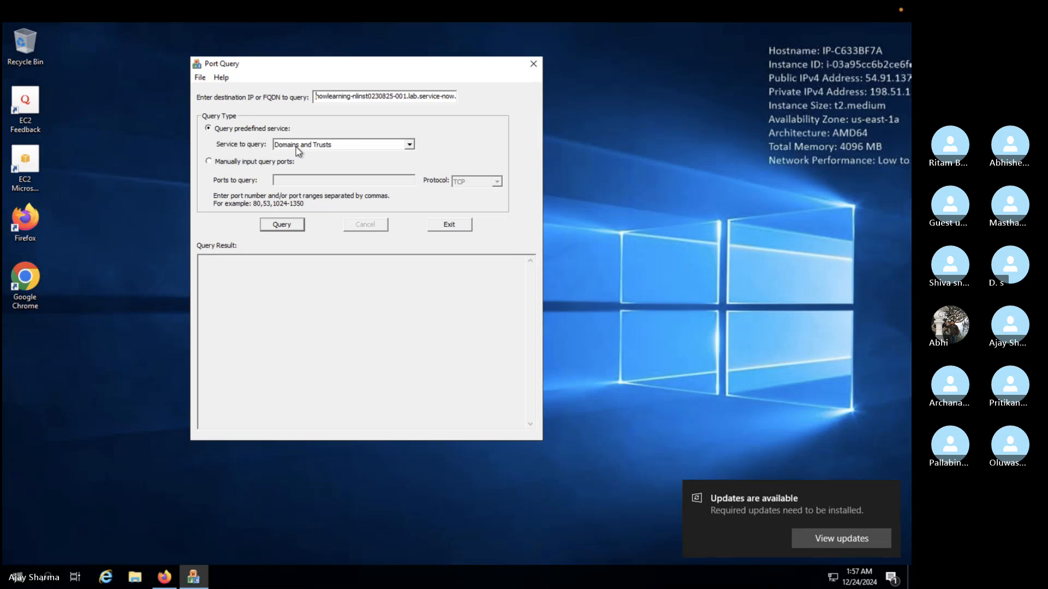
Step: Switch to manually entered ports in Port Query and query port 443 over TCP on the destination
{"action": "left_click", "coordinate": [283, 163]}
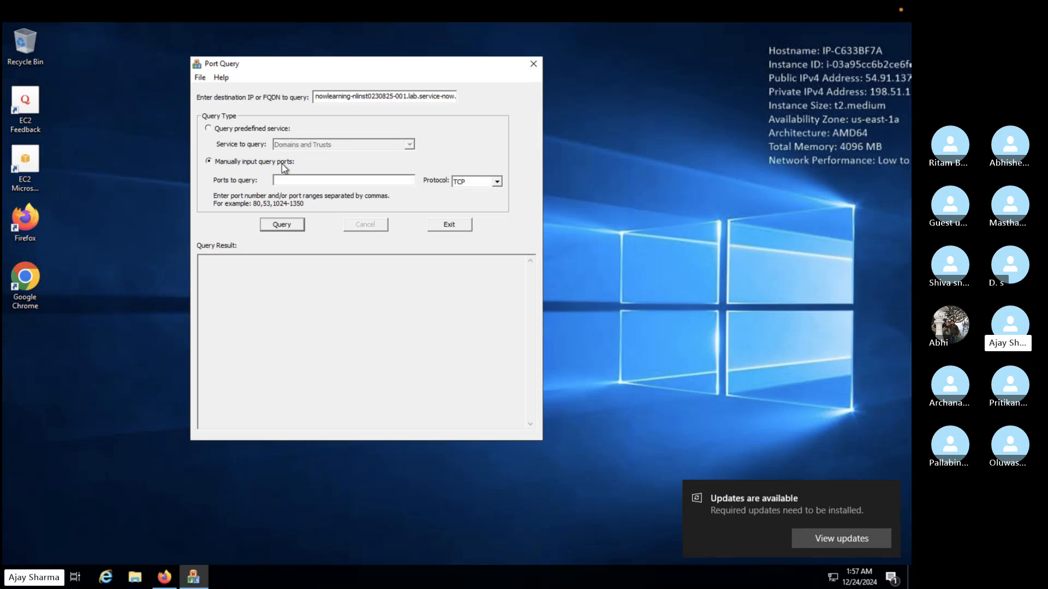
{"action": "left_click", "coordinate": [498, 183]}
{"action": "left_click", "coordinate": [400, 182]}
{"action": "left_click", "coordinate": [376, 181]}
{"action": "type", "text": "443"}
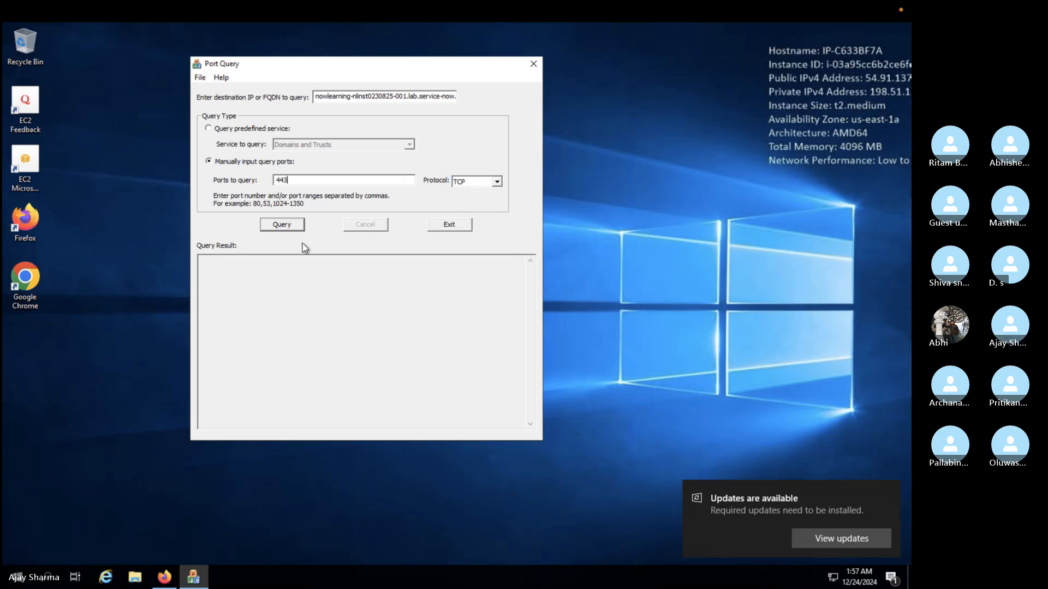
{"action": "left_click", "coordinate": [284, 229]}
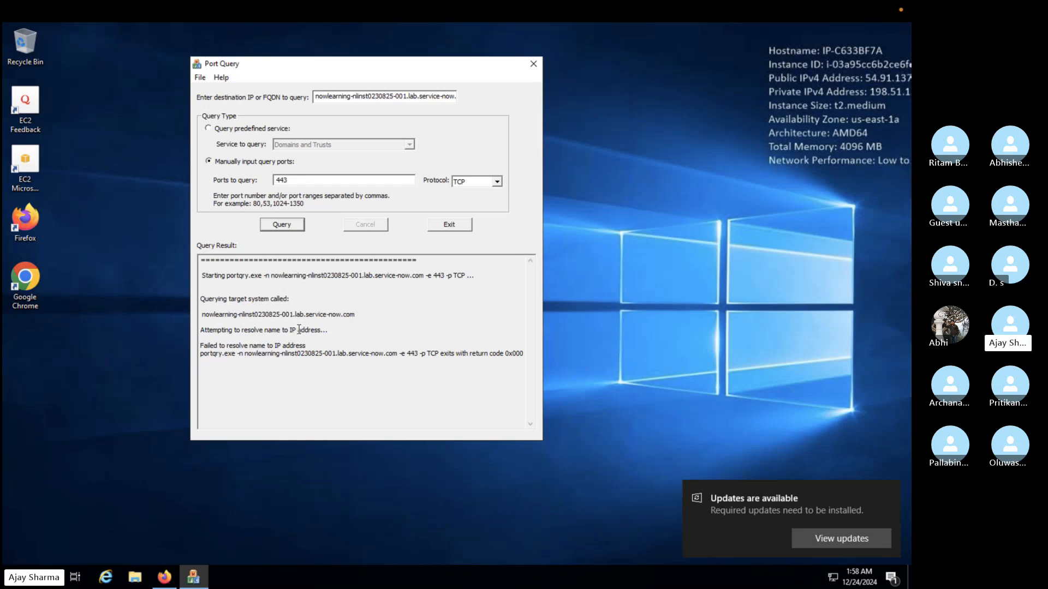
Step: Take the remote session out of full screen and place the local Firefox window below Port Query to compare the instance addresses
{"action": "mouse_move", "coordinate": [36, 10]}
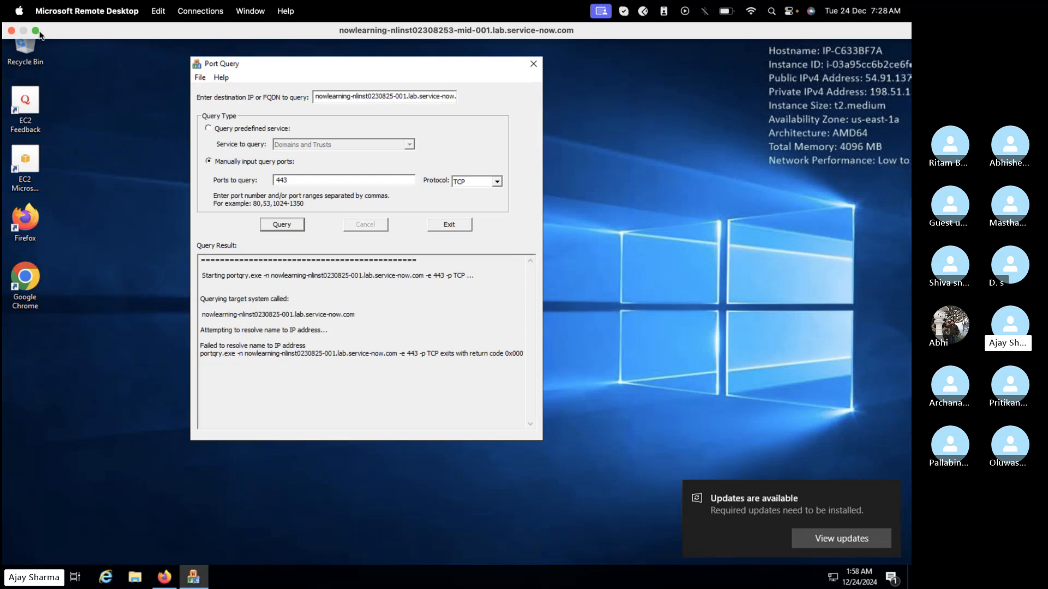
{"action": "left_click", "coordinate": [37, 34]}
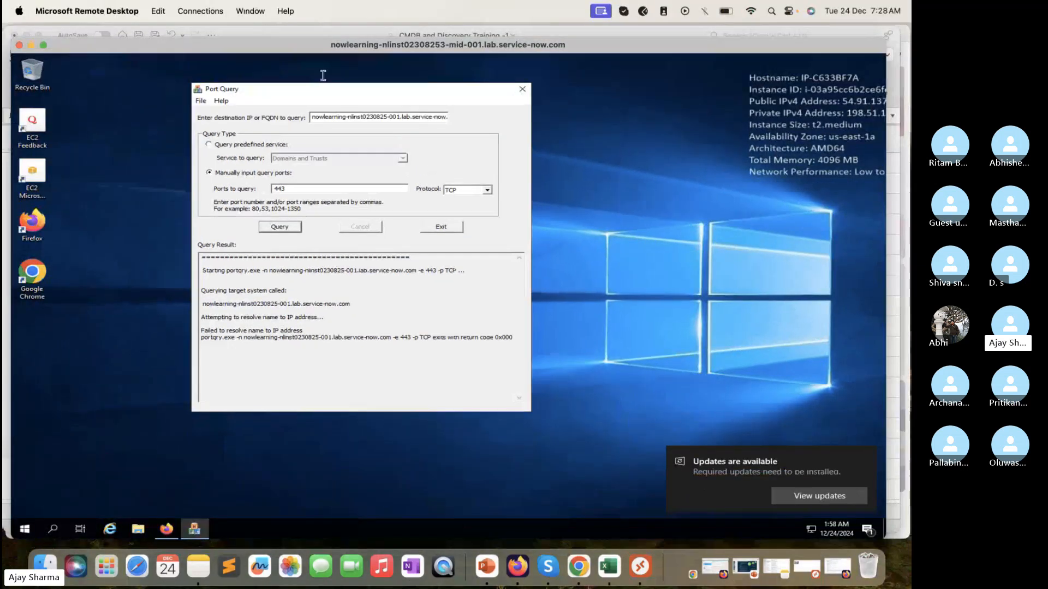
{"action": "left_click", "coordinate": [839, 566]}
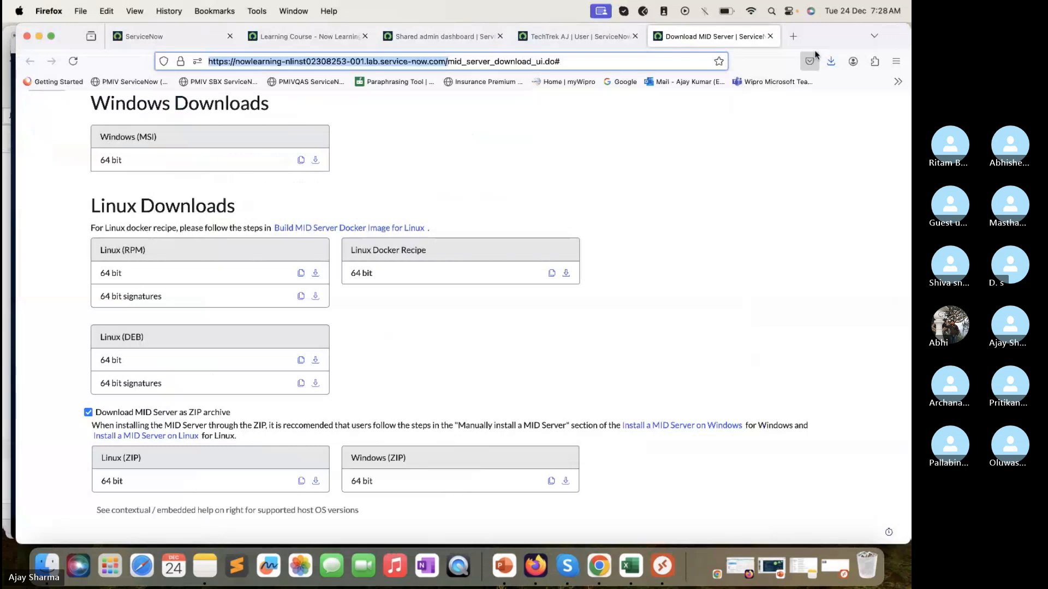
{"action": "left_click_drag", "start_coordinate": [822, 43], "coordinate": [814, 363]}
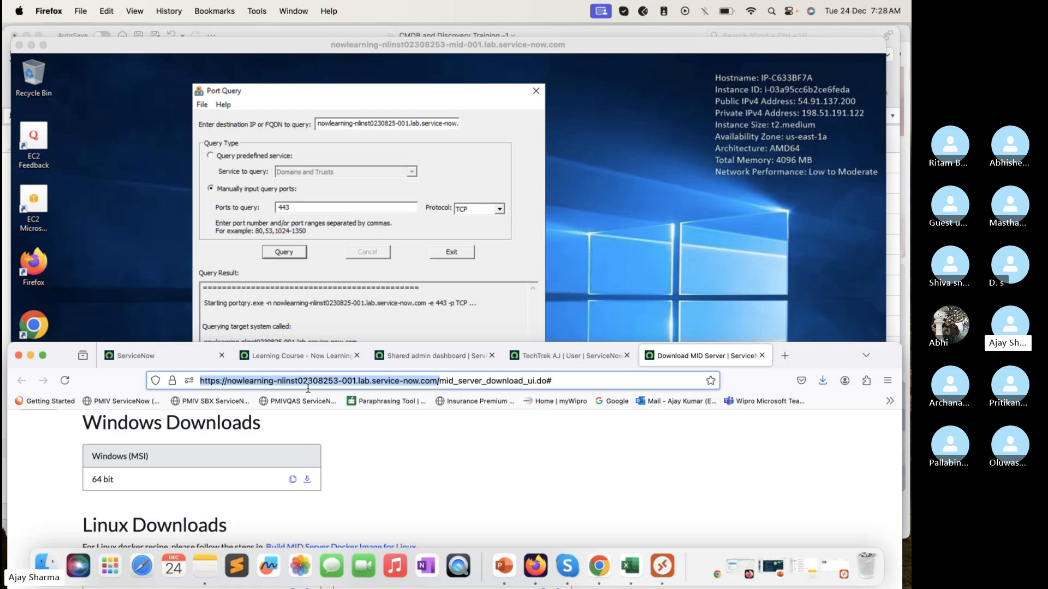
{"action": "left_click", "coordinate": [350, 313]}
{"action": "left_click", "coordinate": [432, 126]}
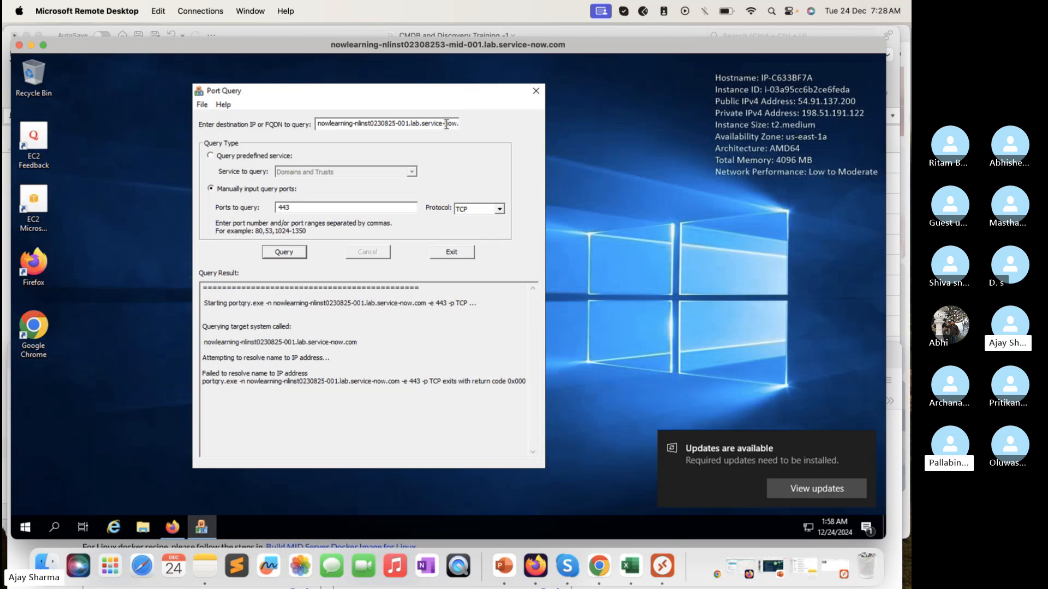
{"action": "left_click", "coordinate": [793, 454]}
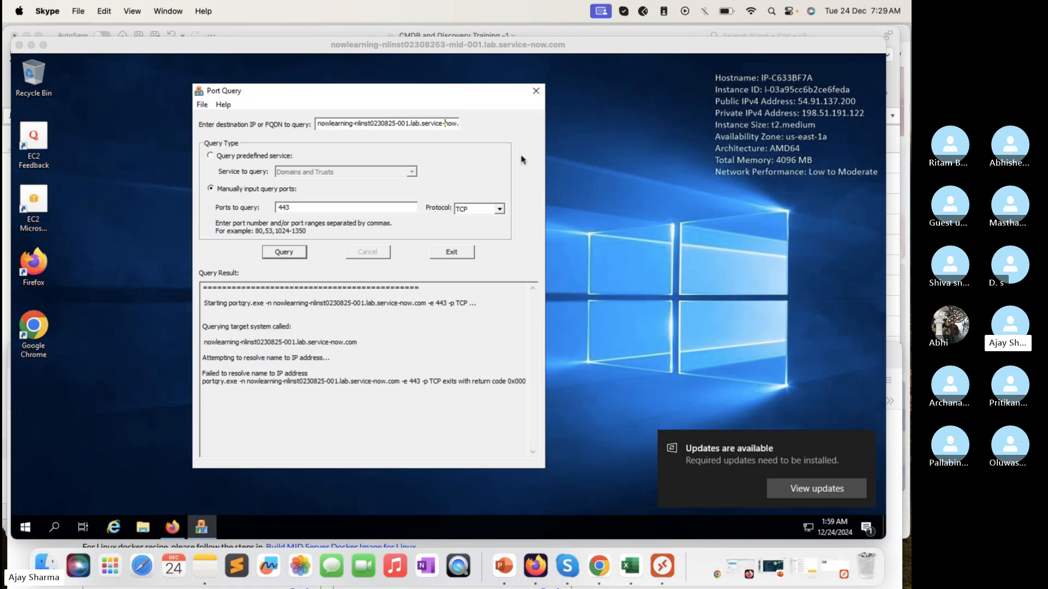
Step: Copy the full destination address from Port Query and try to open it in the remote host's Firefox
{"action": "left_click", "coordinate": [406, 129]}
{"action": "double_click", "coordinate": [405, 129]}
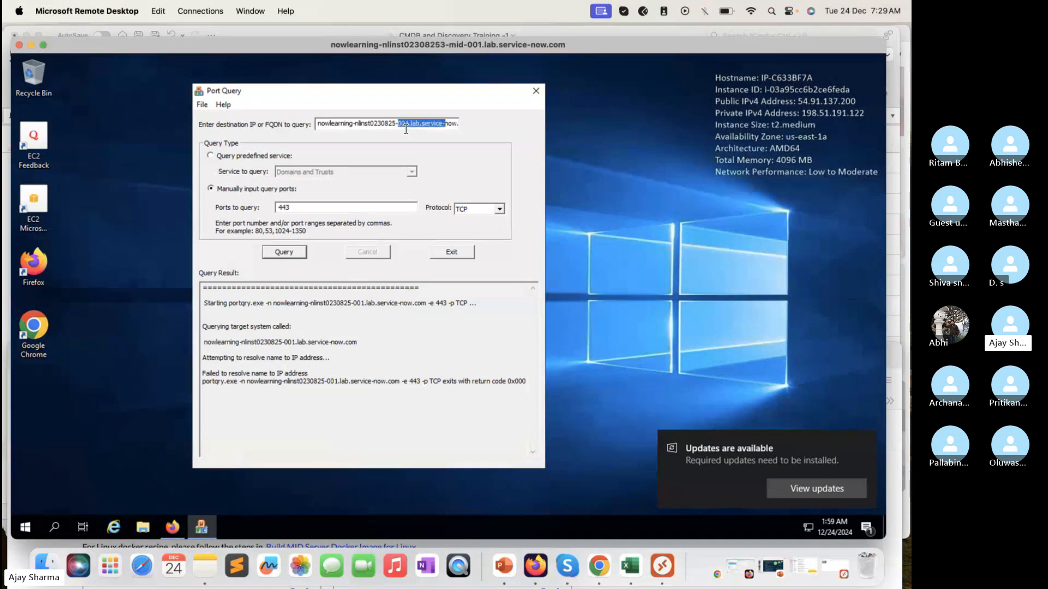
{"action": "left_click", "coordinate": [406, 129]}
{"action": "double_click", "coordinate": [405, 130]}
{"action": "left_click", "coordinate": [406, 129]}
{"action": "double_click", "coordinate": [408, 121]}
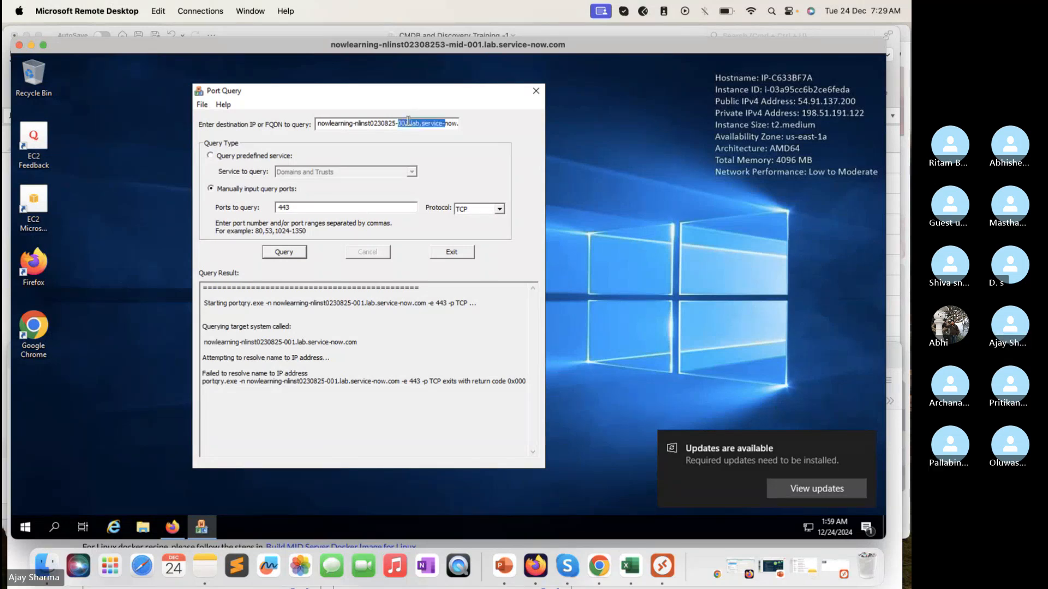
{"action": "left_click", "coordinate": [407, 121]}
{"action": "left_click_drag", "start_coordinate": [318, 124], "coordinate": [521, 126]}
{"action": "key", "text": "ctrl+c"}
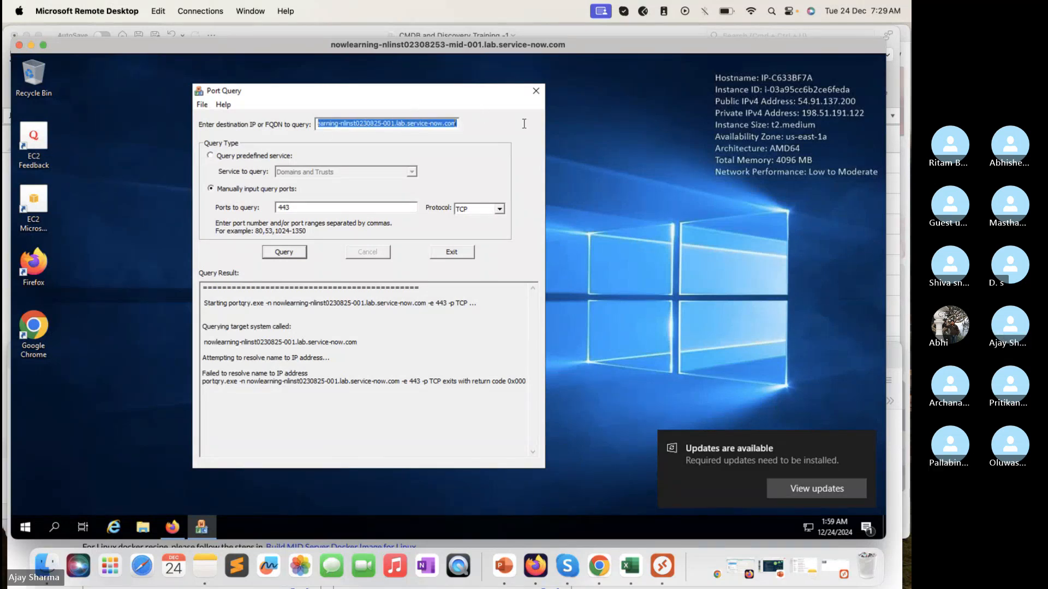
{"action": "left_click", "coordinate": [173, 528]}
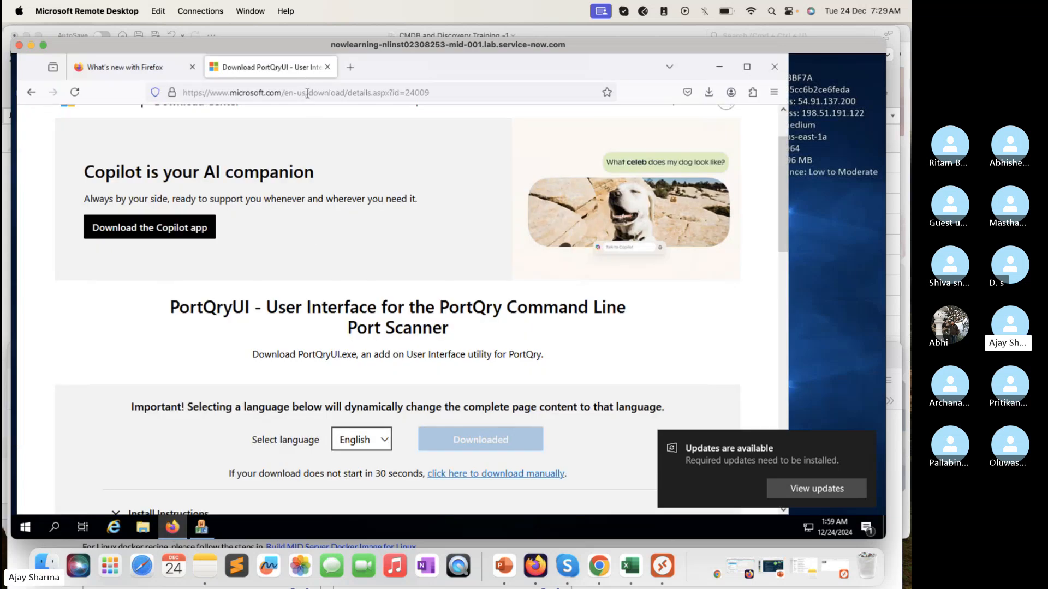
{"action": "left_click", "coordinate": [308, 92]}
{"action": "key", "text": "ctrl+v"}
{"action": "key", "text": "Return"}
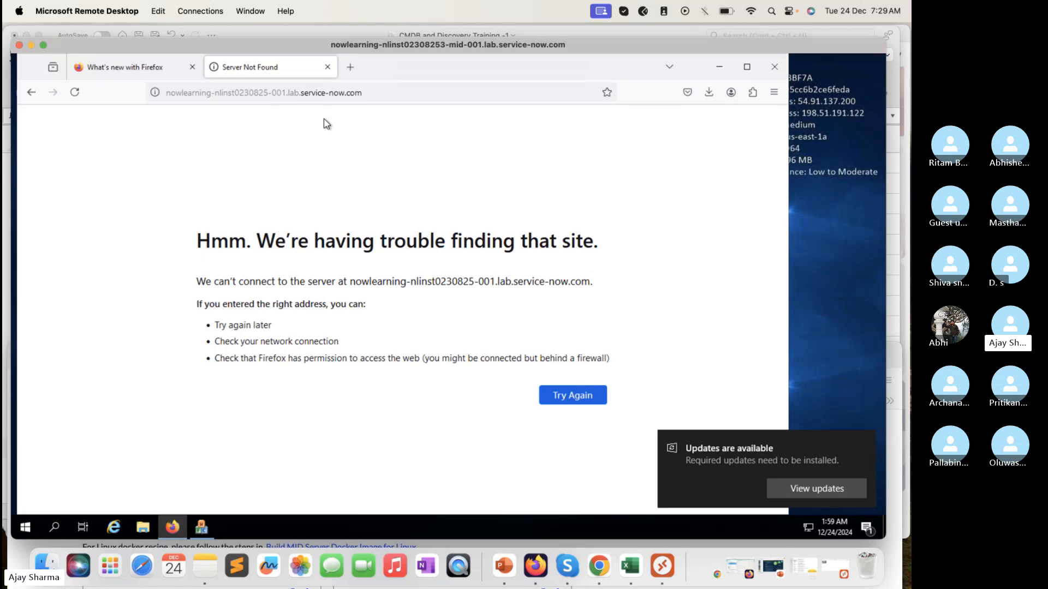
{"action": "left_click", "coordinate": [163, 94]}
{"action": "left_click", "coordinate": [168, 93]}
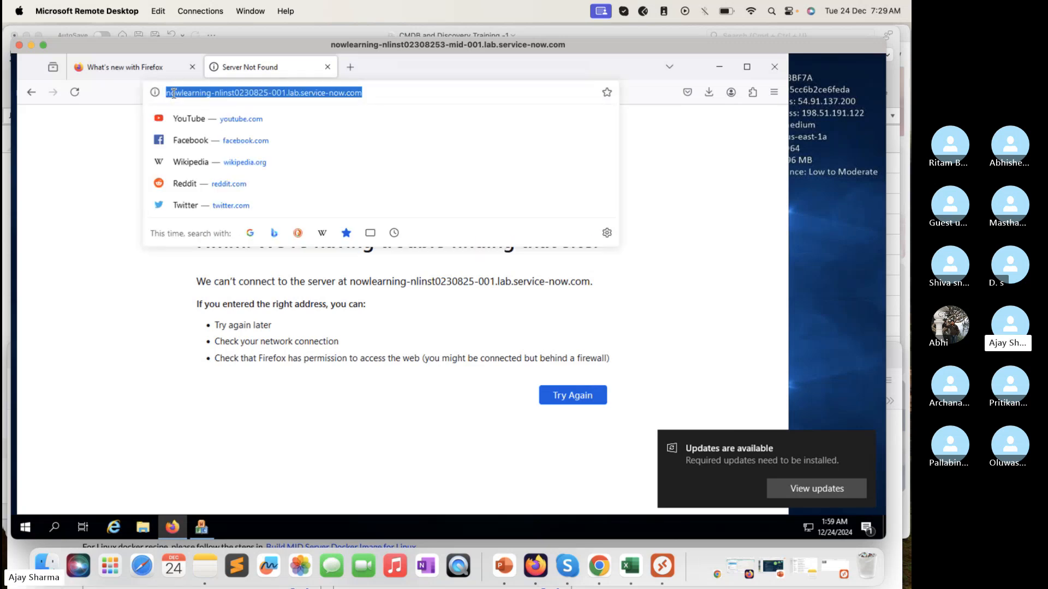
{"action": "left_click", "coordinate": [168, 93]}
{"action": "type", "text": "https://"}
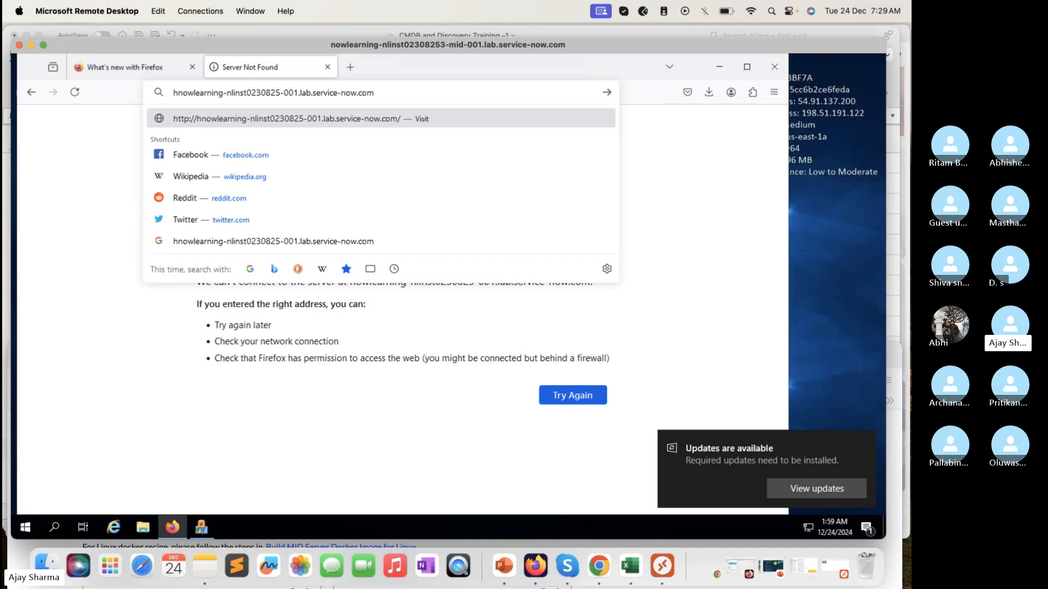
{"action": "key", "text": "Return"}
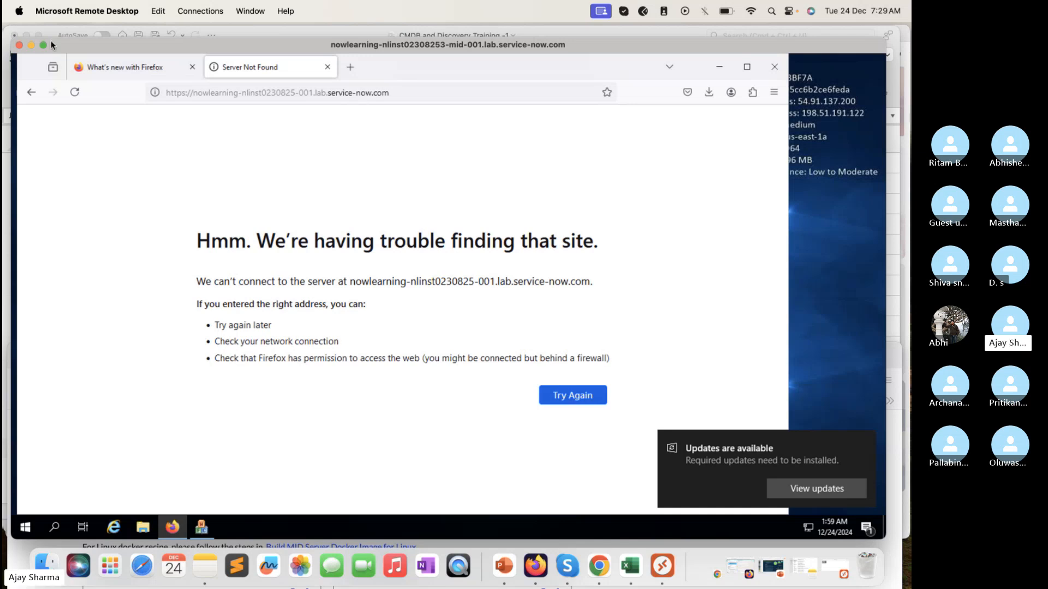
Step: Dismiss the Program Compatibility Assistant prompt and bring the Port Query window back to the front
{"action": "mouse_move", "coordinate": [44, 45]}
{"action": "mouse_move", "coordinate": [333, 44]}
{"action": "left_mouse_down"}
{"action": "mouse_move", "coordinate": [388, 49]}
{"action": "mouse_move", "coordinate": [337, 48]}
{"action": "left_mouse_up"}
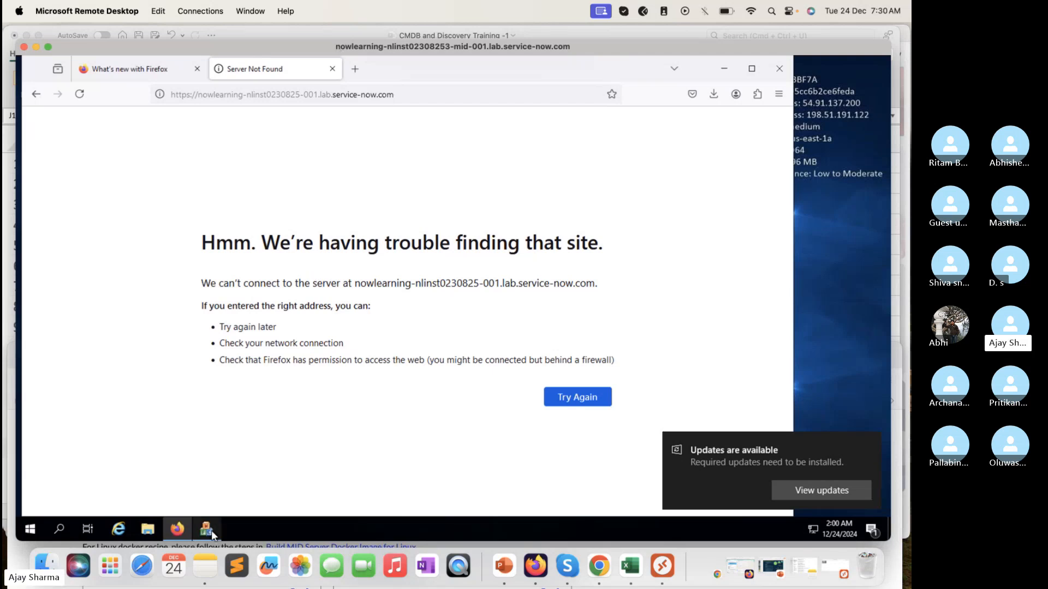
{"action": "mouse_move", "coordinate": [213, 534]}
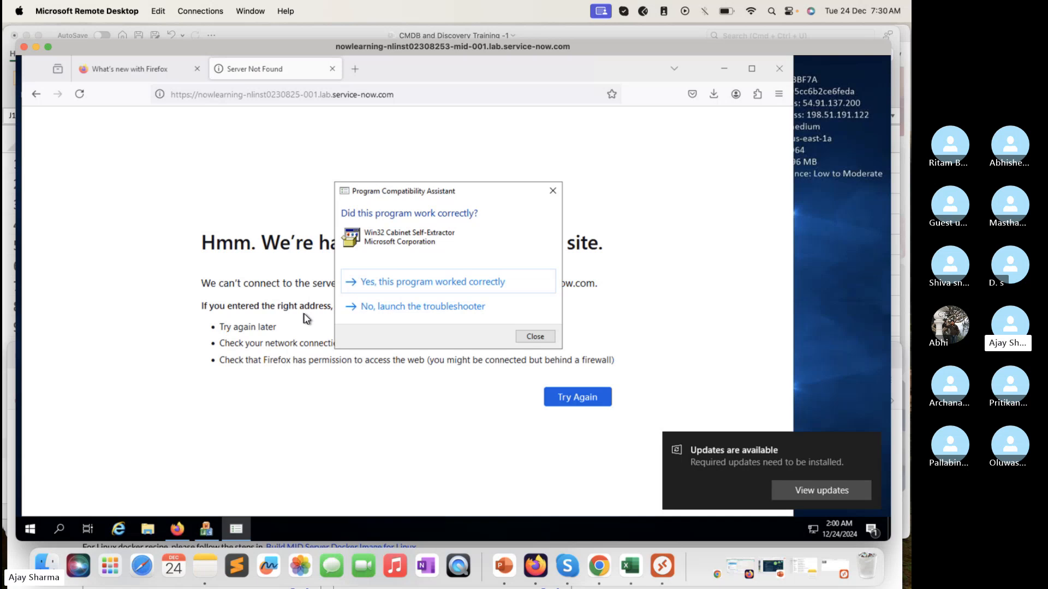
{"action": "left_click", "coordinate": [553, 190]}
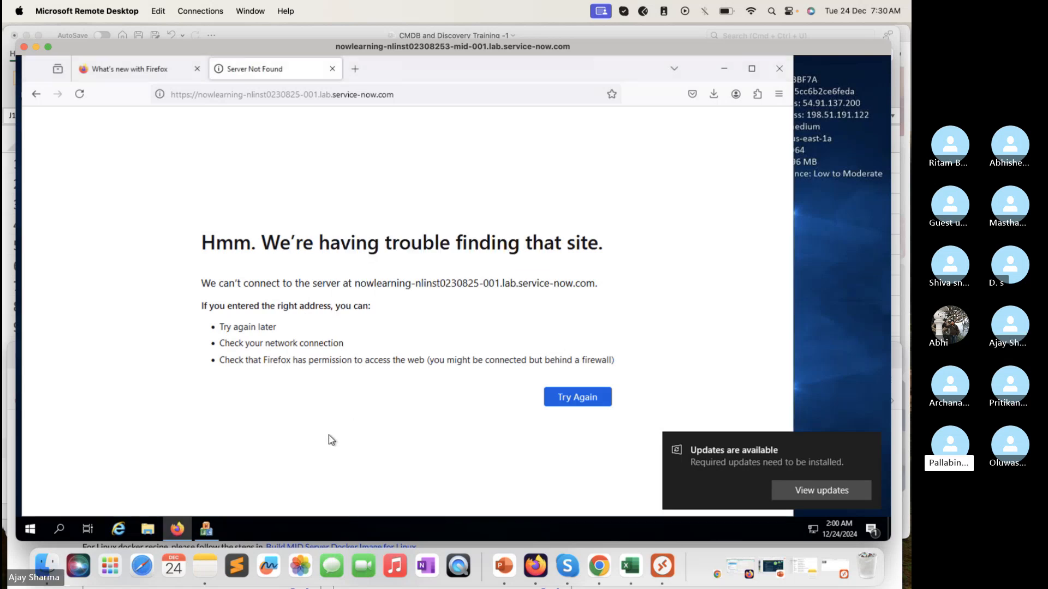
{"action": "left_click", "coordinate": [211, 530]}
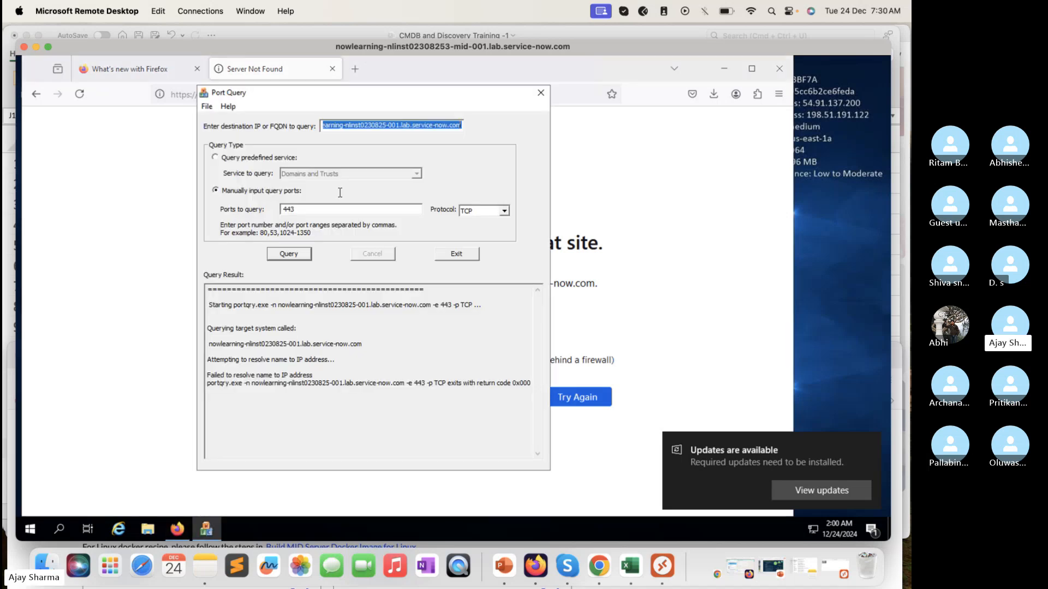
{"action": "left_click", "coordinate": [377, 127]}
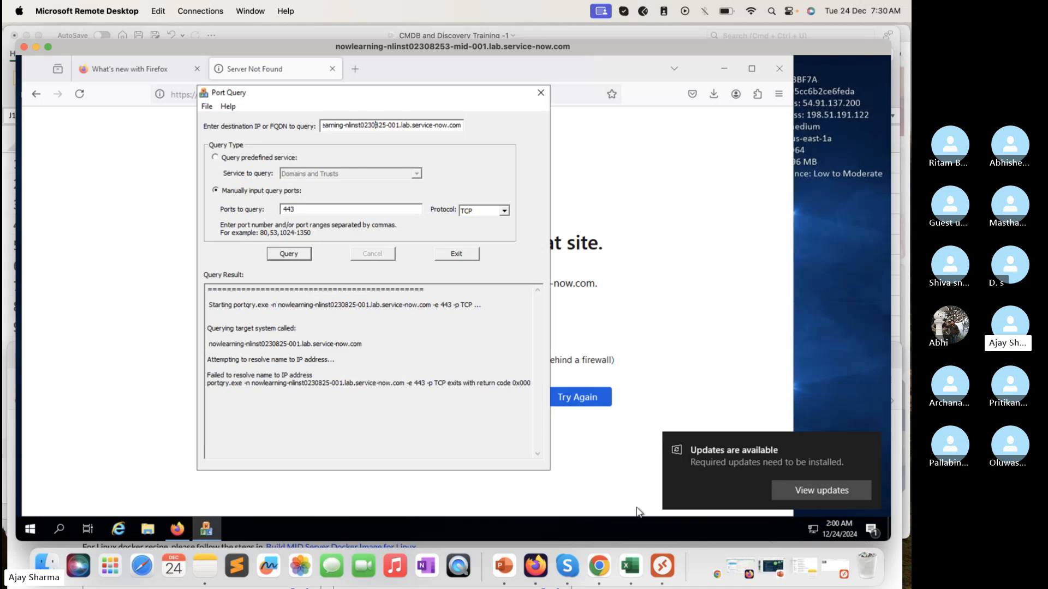
{"action": "left_click", "coordinate": [16, 555]}
{"action": "left_click", "coordinate": [312, 380]}
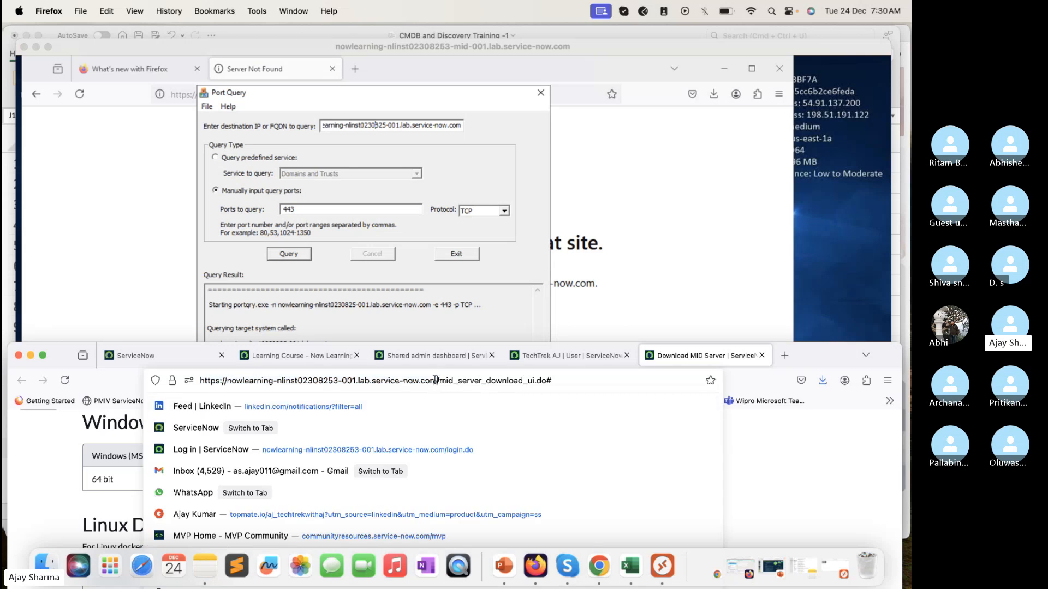
{"action": "left_click_drag", "start_coordinate": [439, 380], "coordinate": [229, 381]}
{"action": "key", "text": "super+c"}
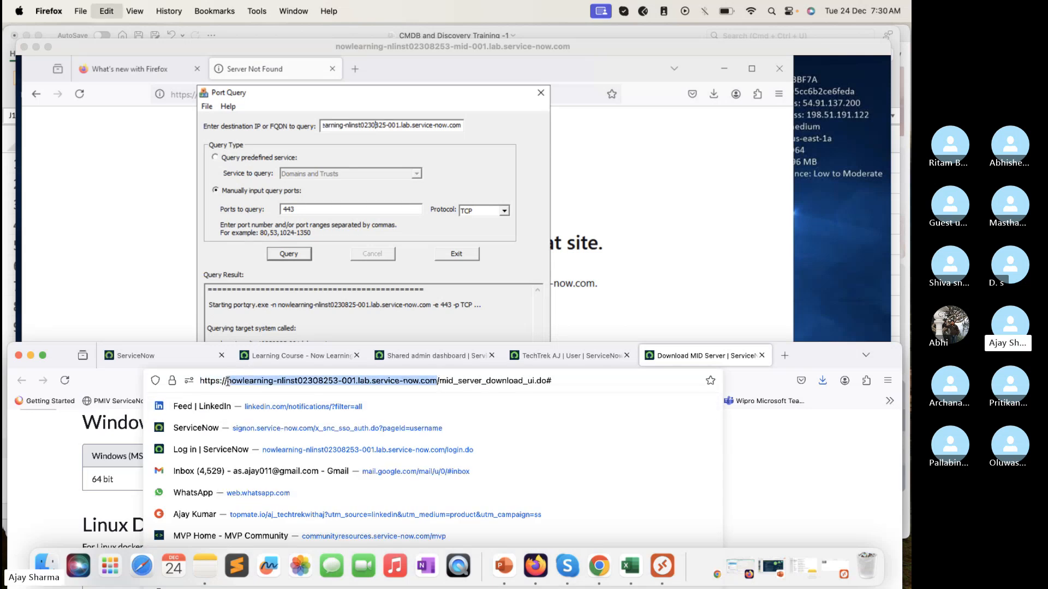
Step: Replace the Port Query destination with nowlearning-nlinst02308253-001.lab.service-now.com, query port 443 over TCP, and inspect the port status
{"action": "left_click", "coordinate": [388, 127]}
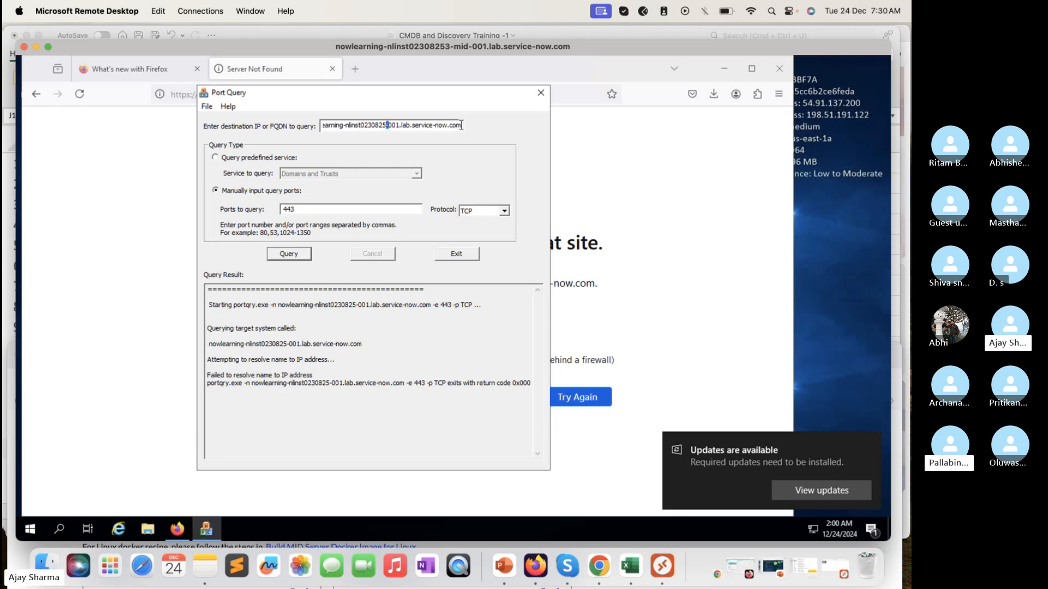
{"action": "left_click_drag", "start_coordinate": [461, 125], "coordinate": [290, 116]}
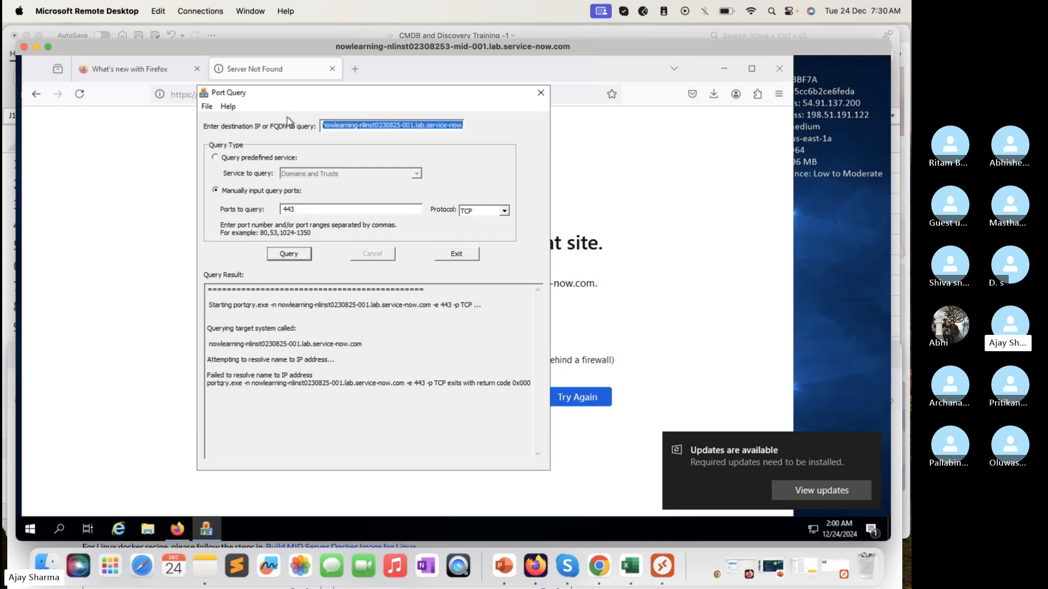
{"action": "key", "text": "BackSpace"}
{"action": "key", "text": "ctrl+v"}
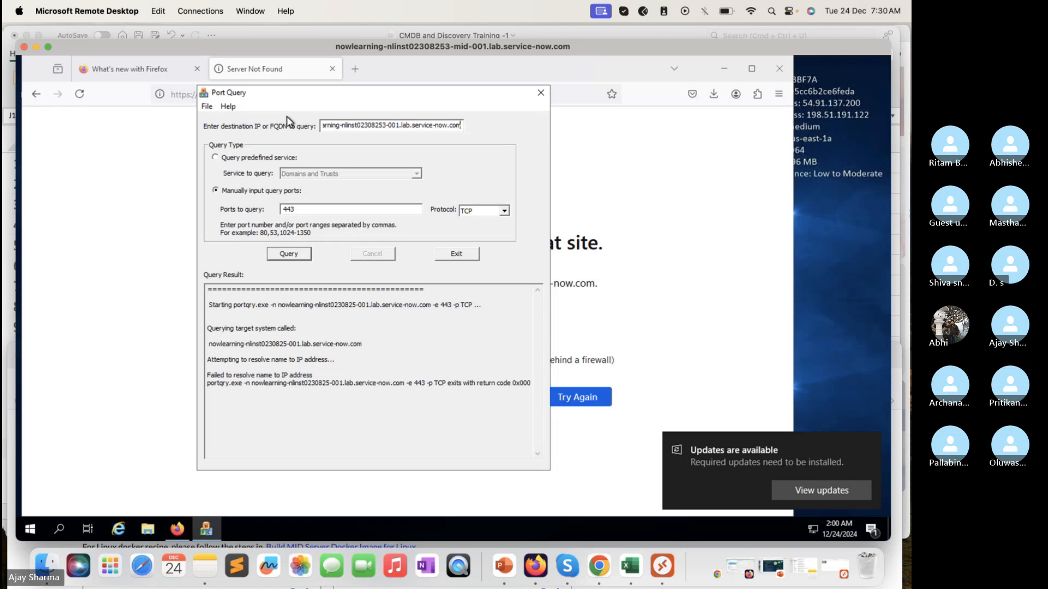
{"action": "left_click", "coordinate": [294, 255]}
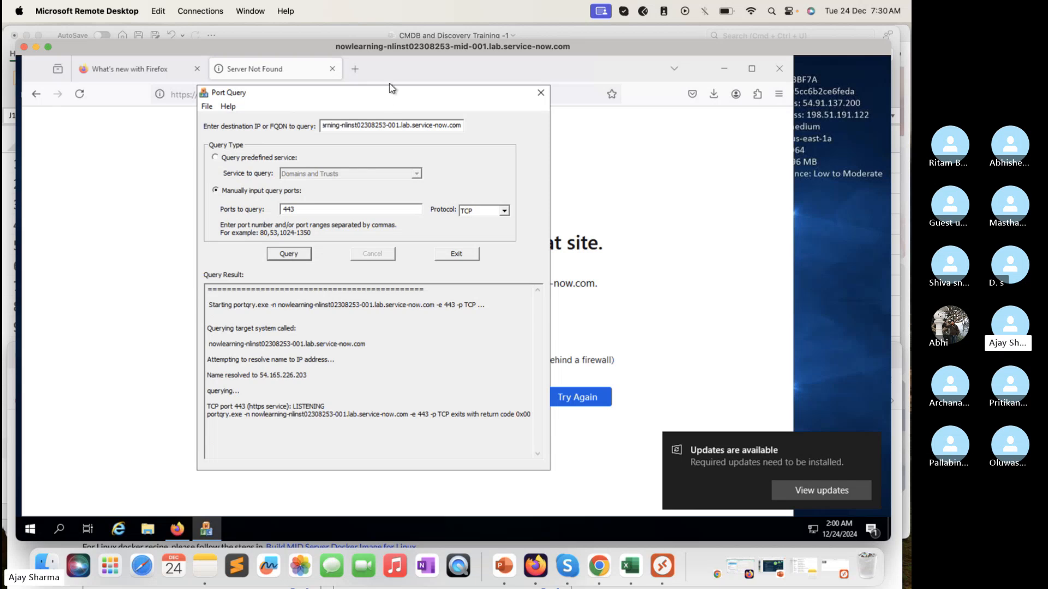
{"action": "left_click_drag", "start_coordinate": [389, 88], "coordinate": [372, 127]}
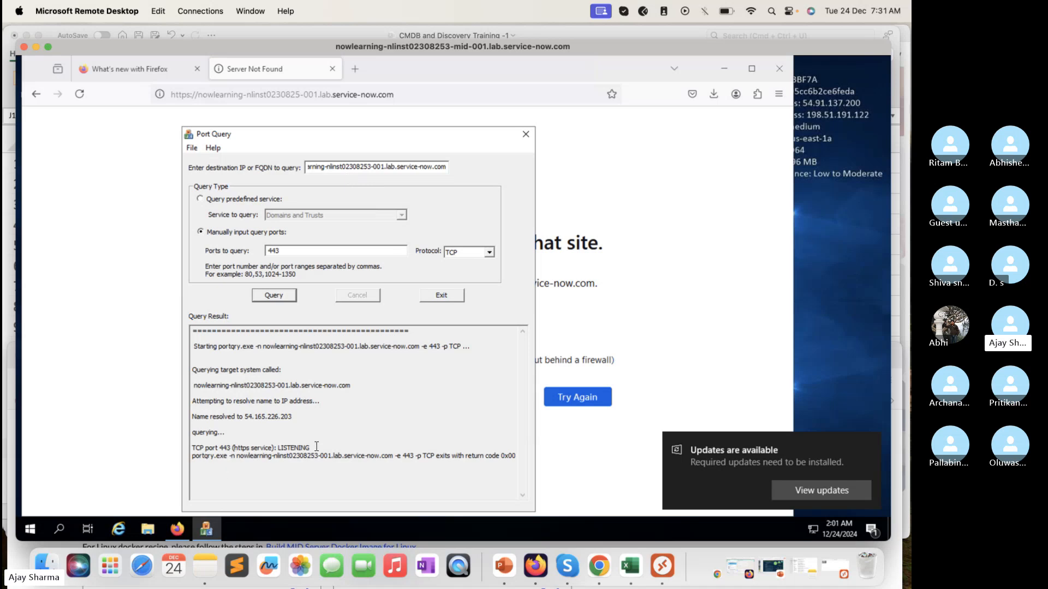
{"action": "left_click_drag", "start_coordinate": [312, 448], "coordinate": [276, 447]}
Step: Copy the Port Query destination and try to load it by pasting over nlinst0230825 in the remote Firefox address
{"action": "left_click", "coordinate": [360, 168]}
{"action": "left_click_drag", "start_coordinate": [444, 166], "coordinate": [269, 142]}
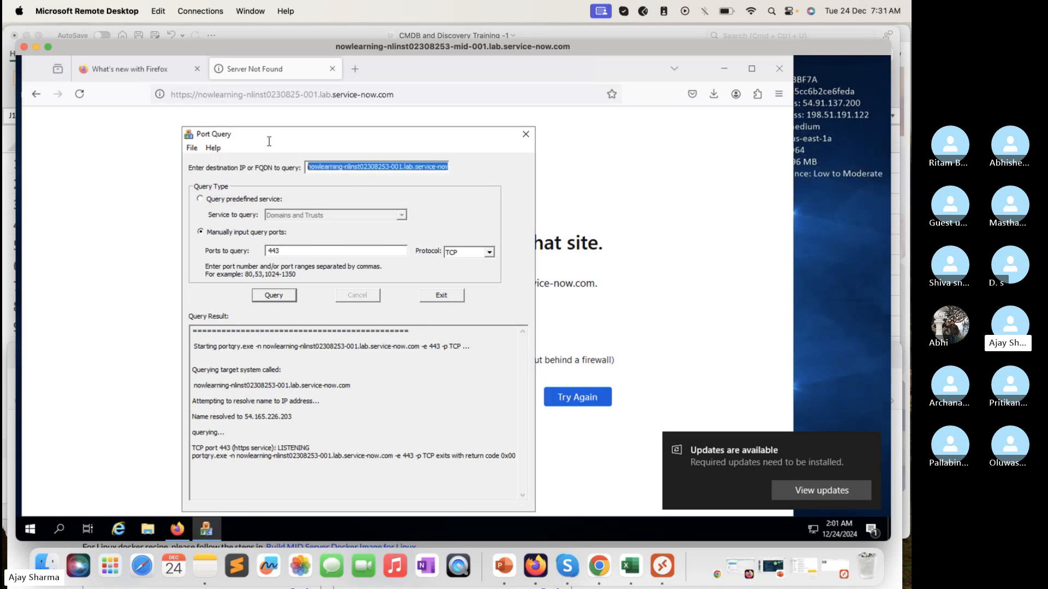
{"action": "double_click", "coordinate": [291, 94]}
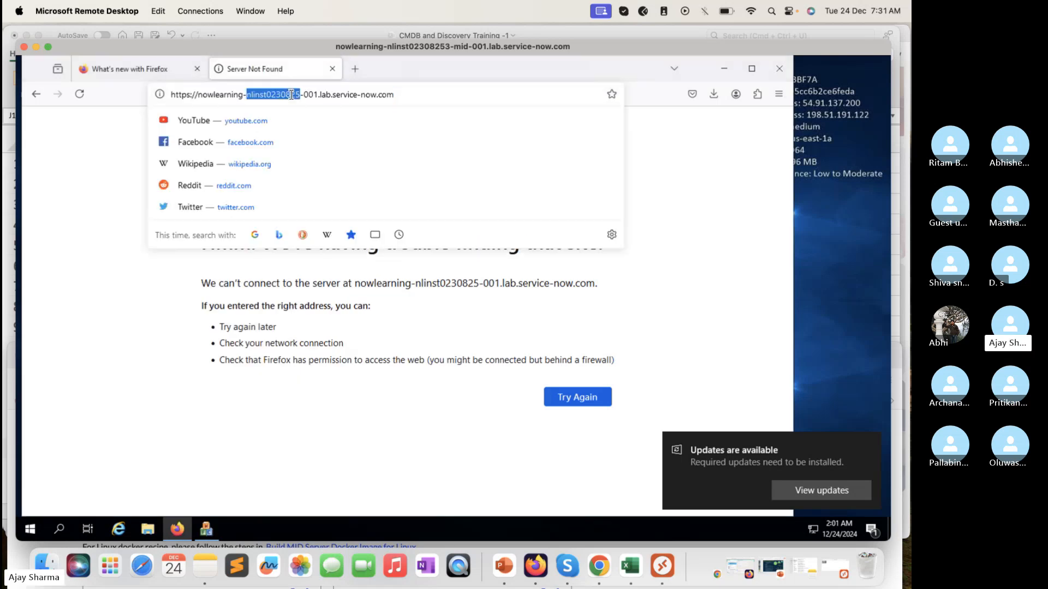
{"action": "key", "text": "ctrl+v"}
{"action": "key", "text": "Return"}
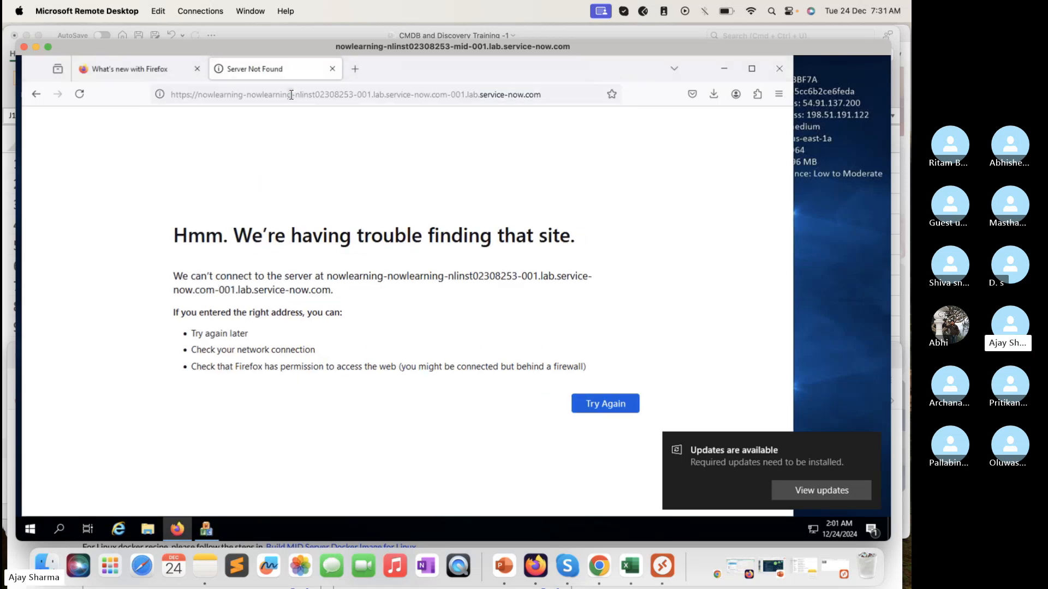
{"action": "left_click", "coordinate": [291, 94]}
{"action": "key", "text": "ctrl+a"}
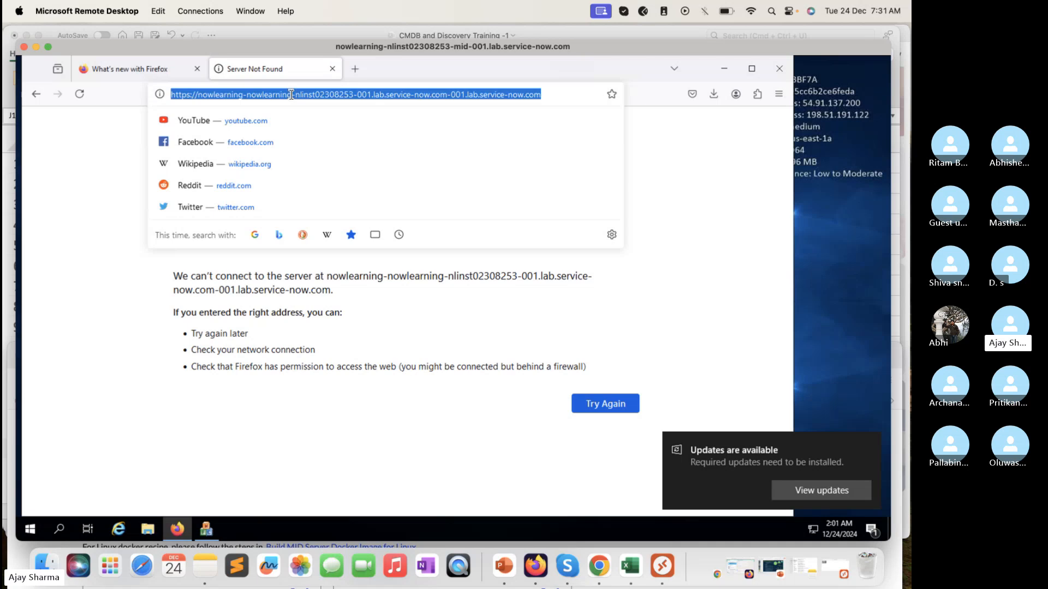
{"action": "key", "text": "BackSpace"}
{"action": "key", "text": "ctrl+v"}
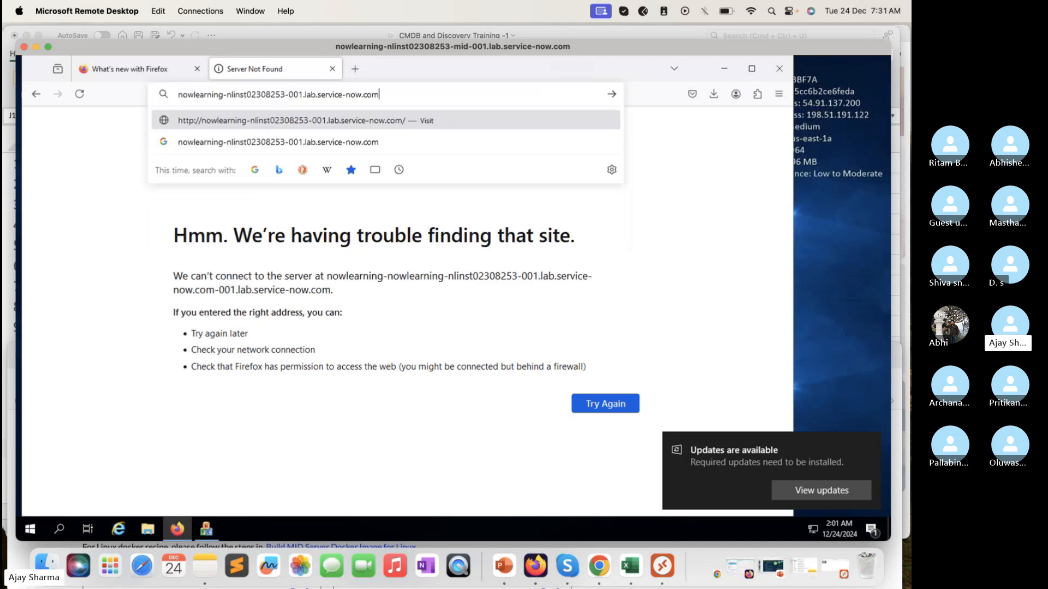
{"action": "key", "text": "Return"}
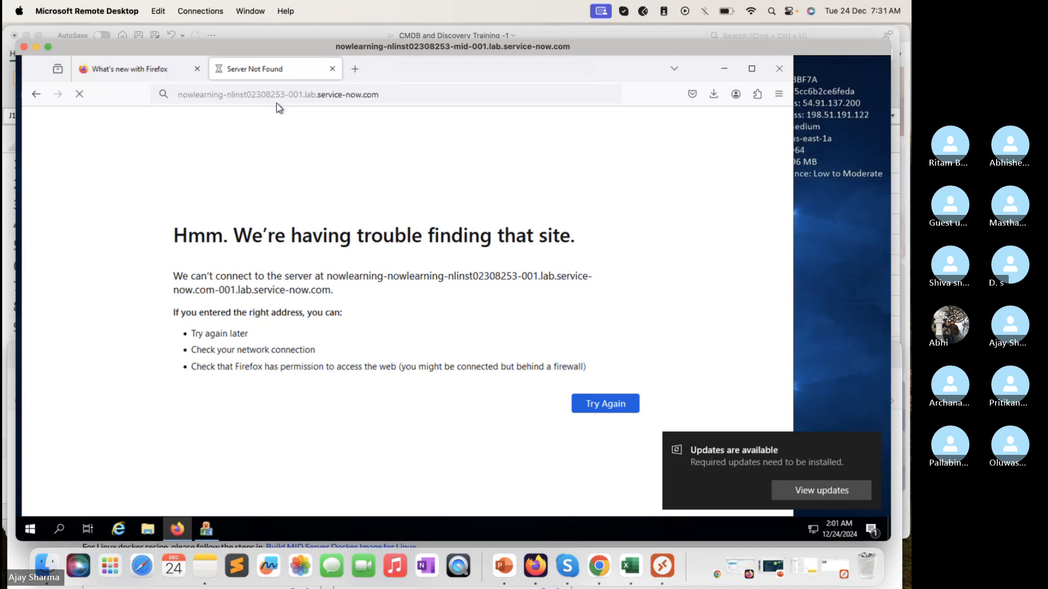
{"action": "left_click", "coordinate": [181, 94]}
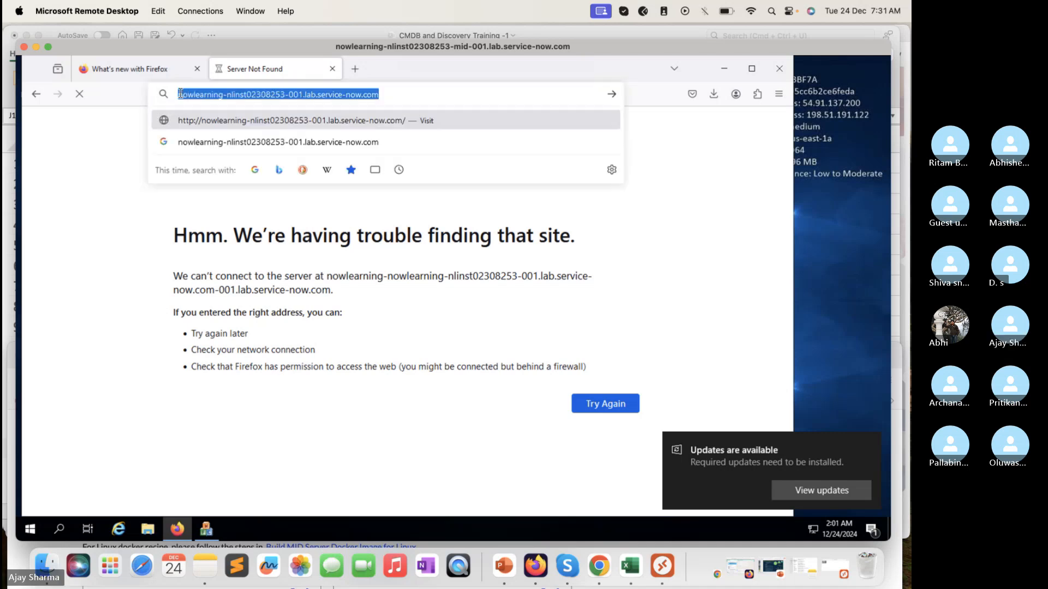
{"action": "left_click", "coordinate": [180, 94]}
{"action": "type", "text": "http"}
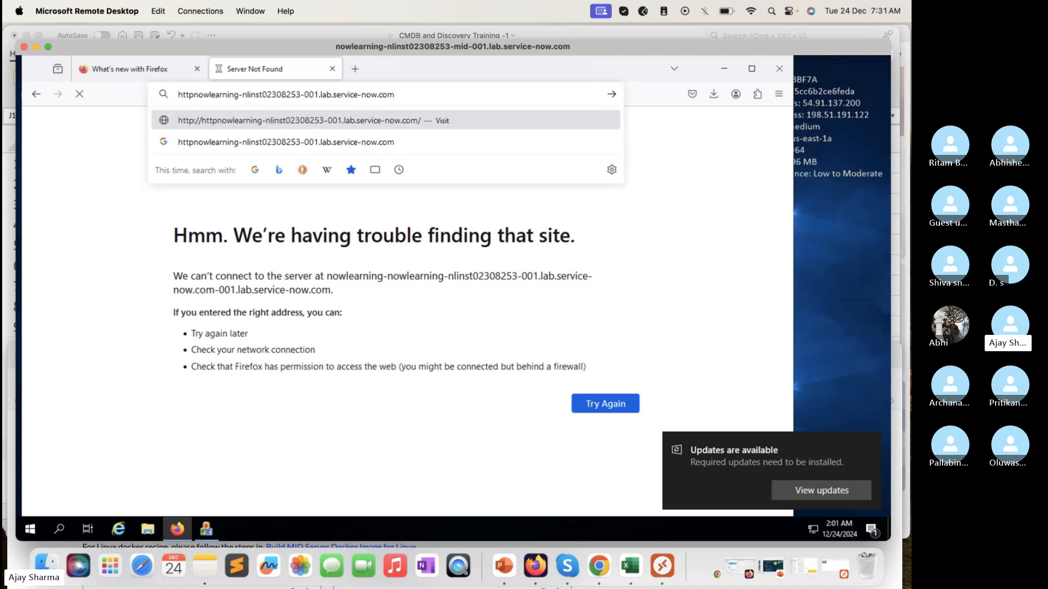
{"action": "type", "text": "s://"}
{"action": "key", "text": "Return"}
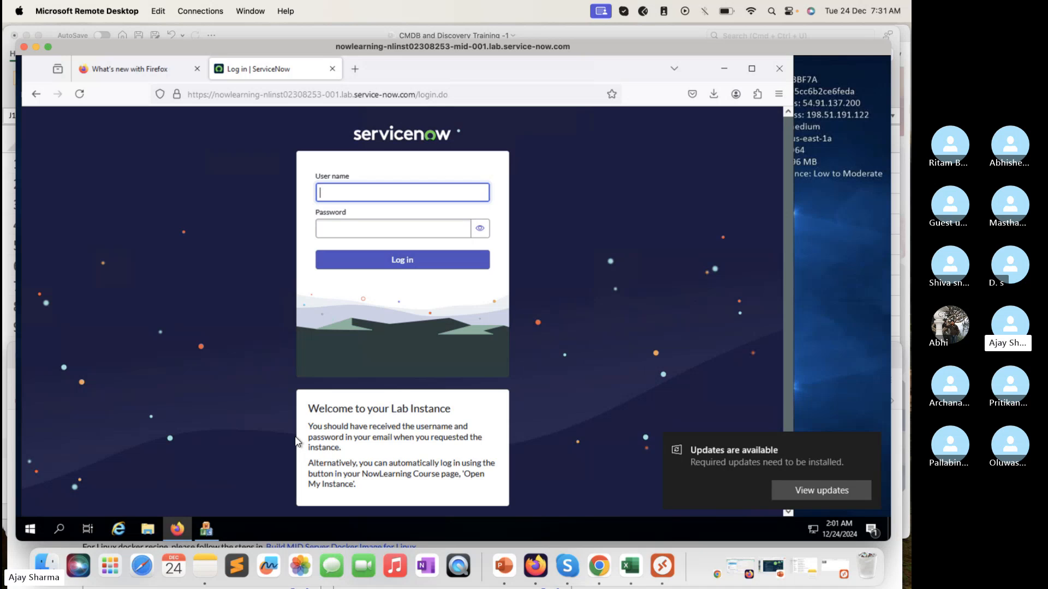
Step: Bring the Port Query window forward and examine the port 443 status and the resolved IP address in the query result
{"action": "left_click", "coordinate": [206, 529]}
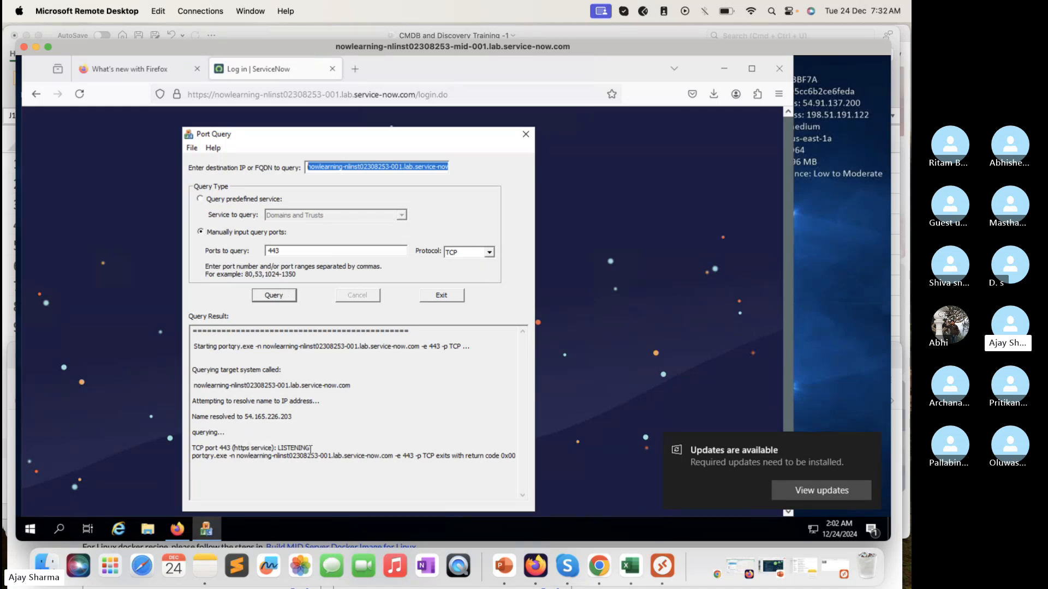
{"action": "left_click_drag", "start_coordinate": [310, 449], "coordinate": [269, 446]}
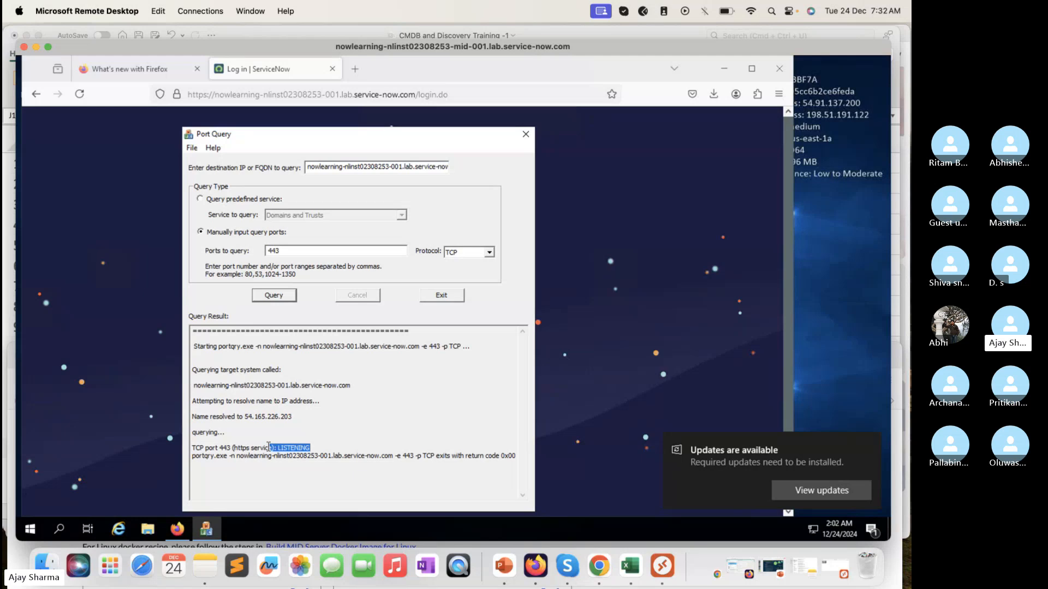
{"action": "left_click", "coordinate": [297, 418]}
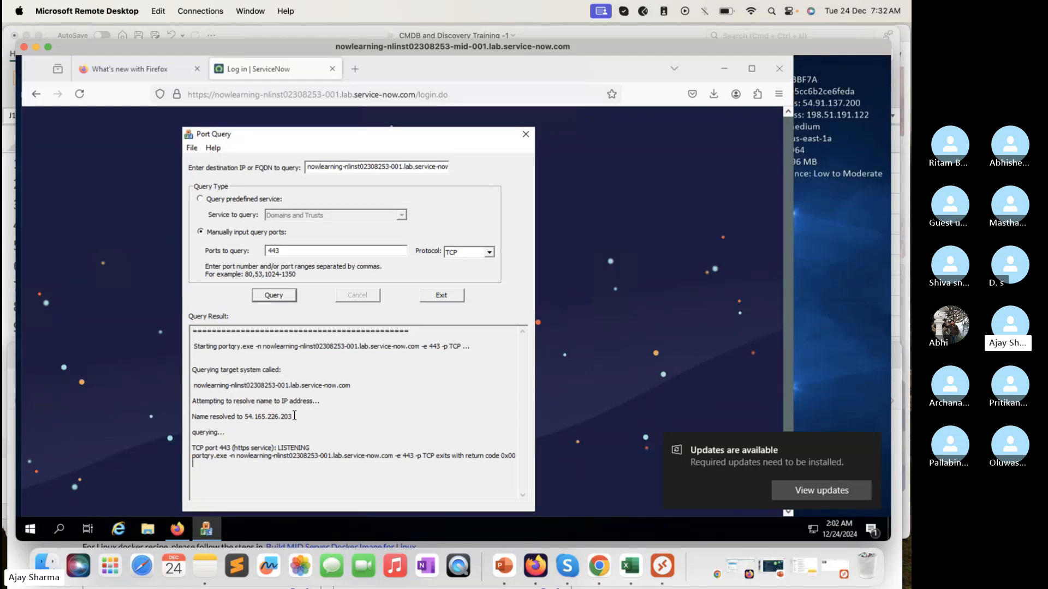
{"action": "left_click", "coordinate": [245, 422]}
Step: Minimize the remote Firefox window and close Port Query to clear the remote desktop
{"action": "left_click", "coordinate": [588, 217]}
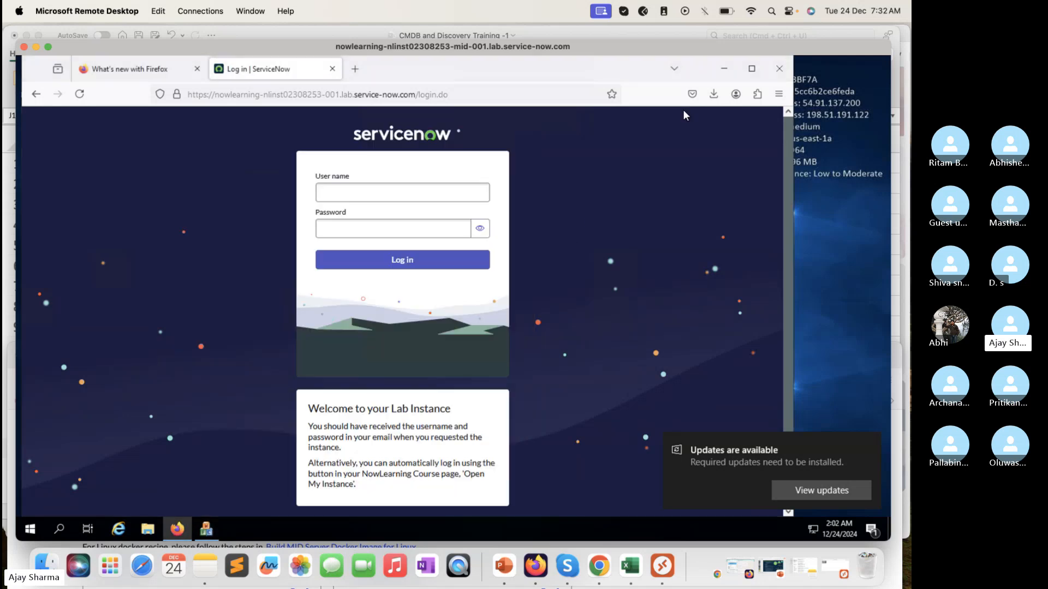
{"action": "left_click", "coordinate": [725, 69]}
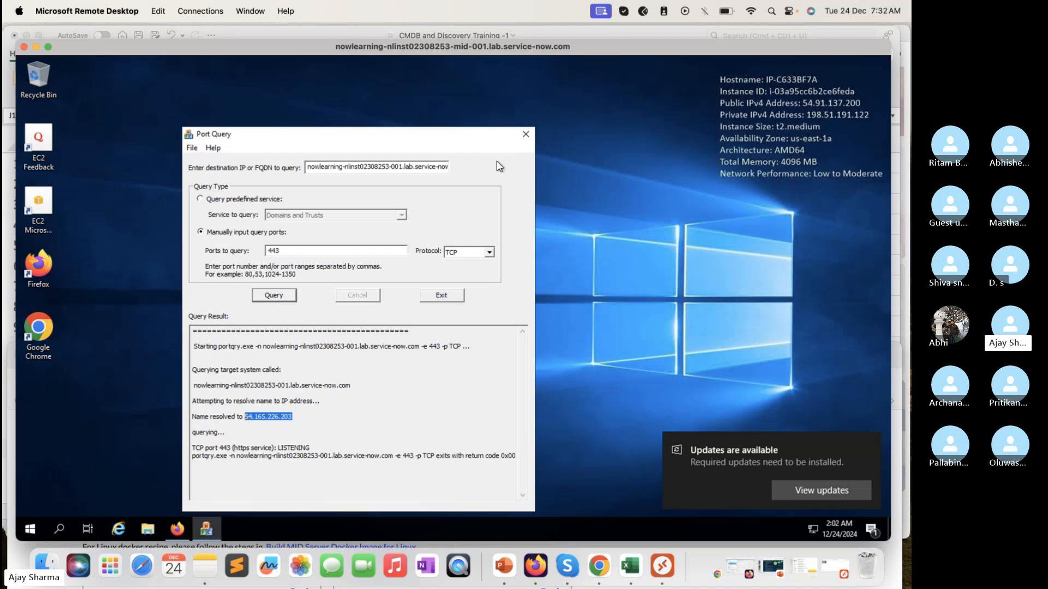
{"action": "left_click", "coordinate": [526, 136]}
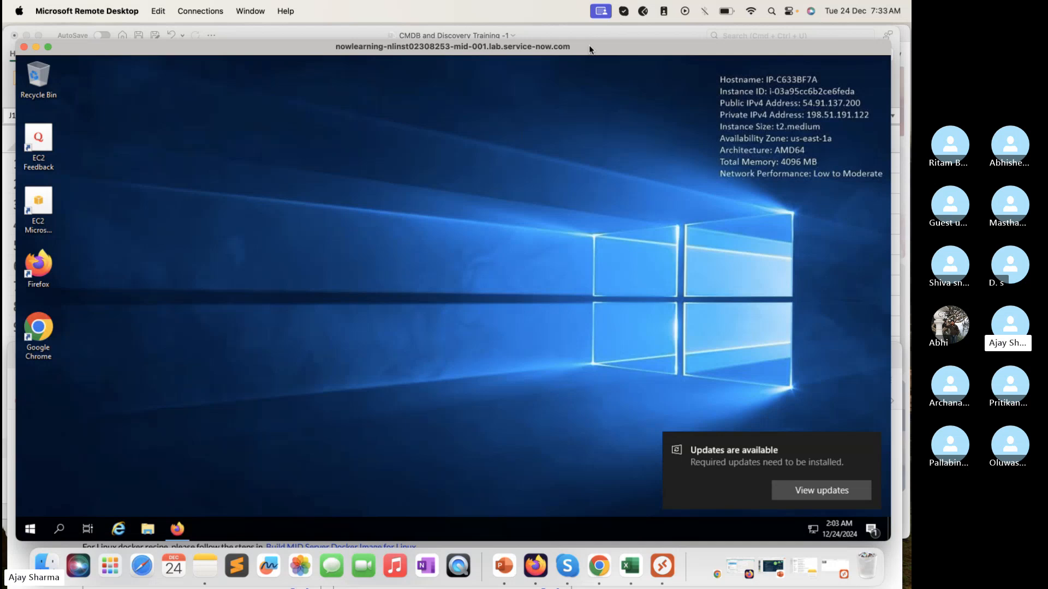
{"action": "left_click_drag", "start_coordinate": [589, 45], "coordinate": [589, 43]}
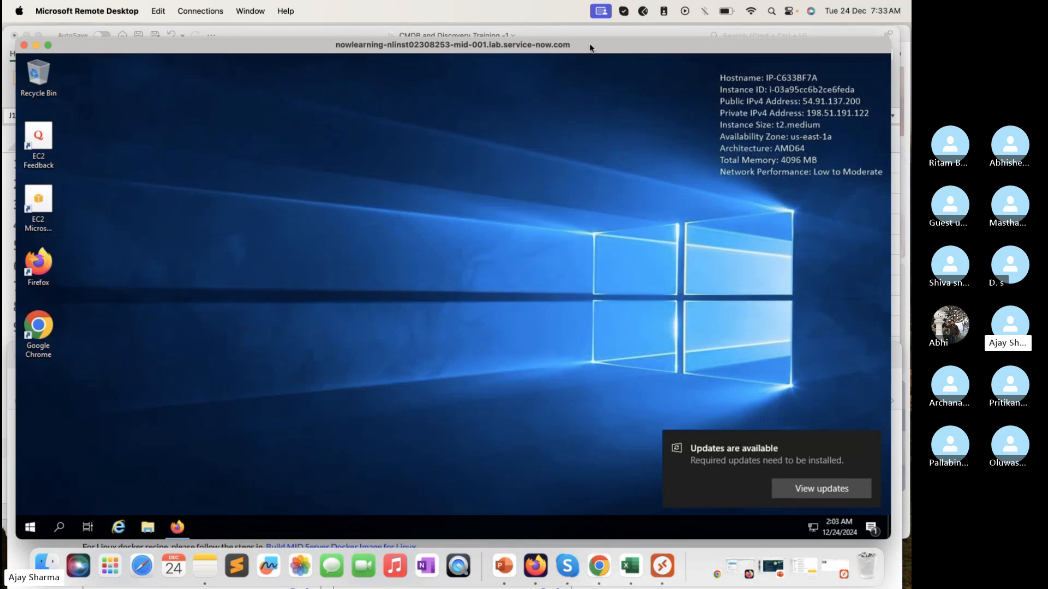
{"action": "left_click", "coordinate": [30, 527]}
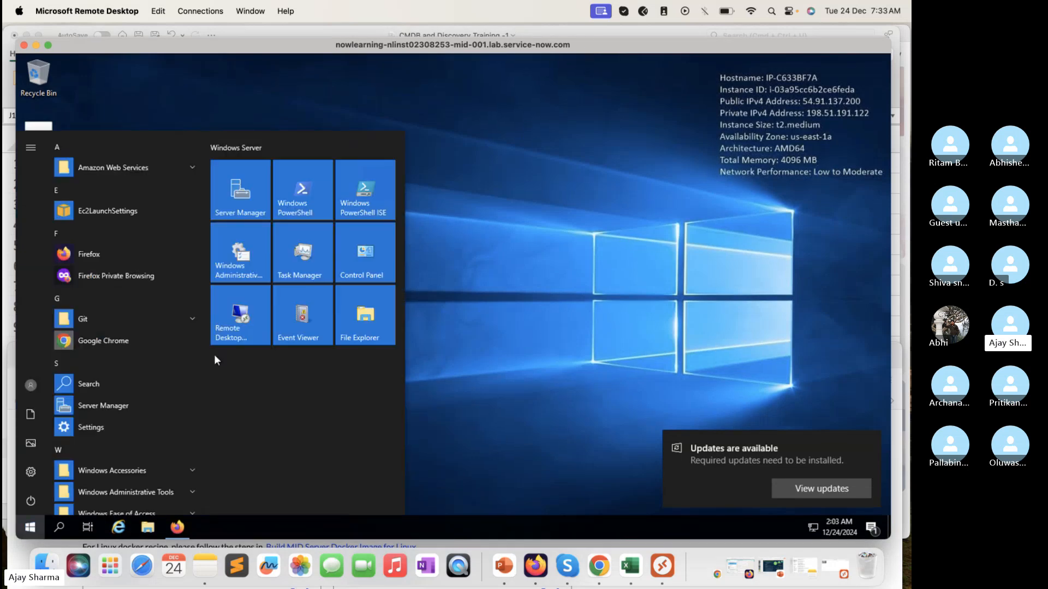
{"action": "scroll", "coordinate": [141, 441], "scroll_direction": "down", "scroll_amount": 1}
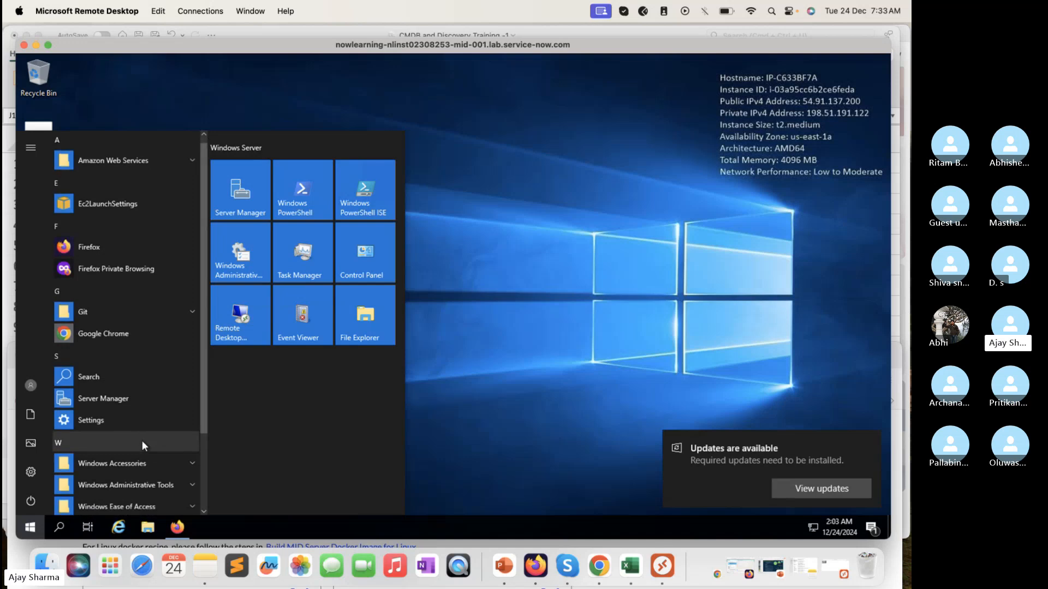
{"action": "scroll", "coordinate": [142, 440], "scroll_direction": "down", "scroll_amount": 1}
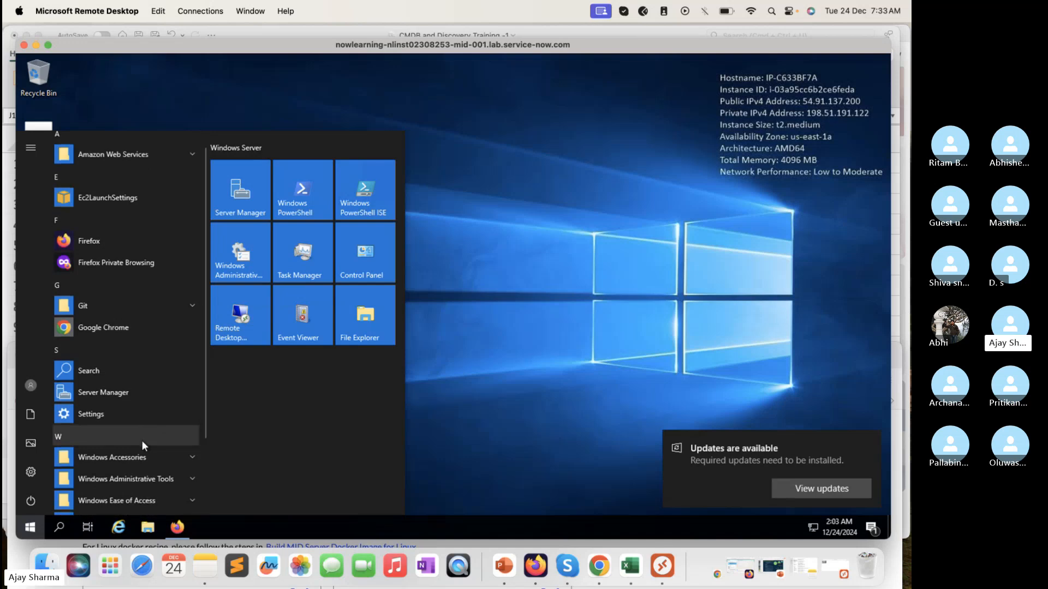
{"action": "type", "text": "locsl"}
{"action": "key", "text": "BackSpace"}
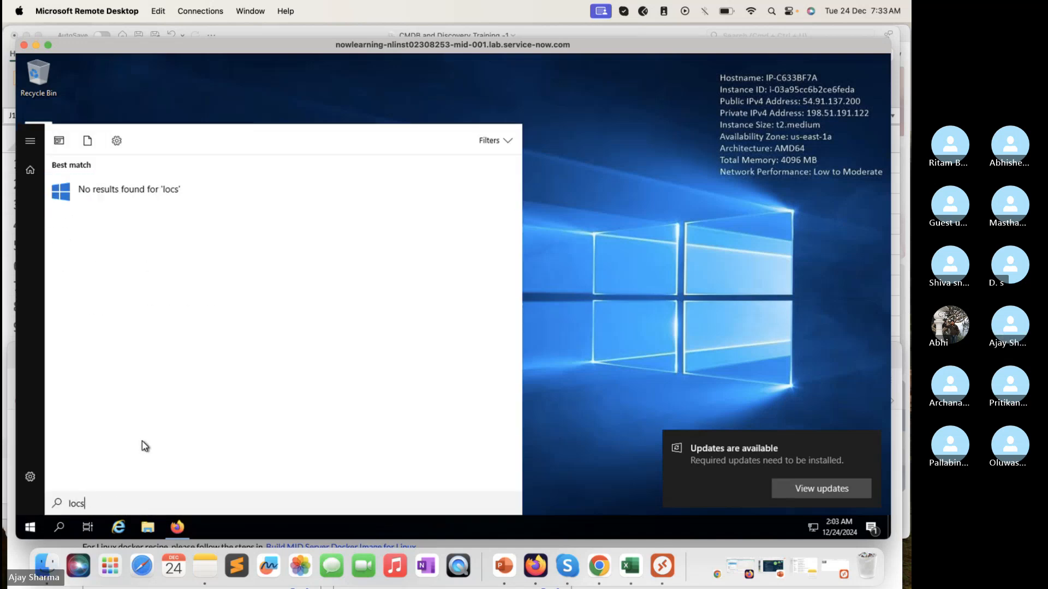
{"action": "key", "text": "BackSpace"}
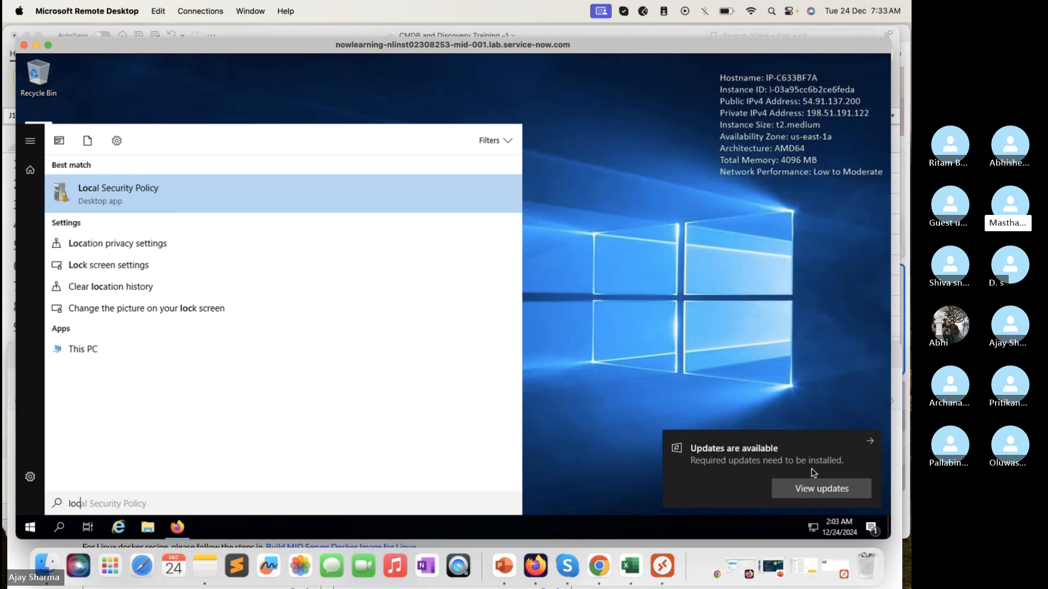
{"action": "left_click", "coordinate": [686, 283]}
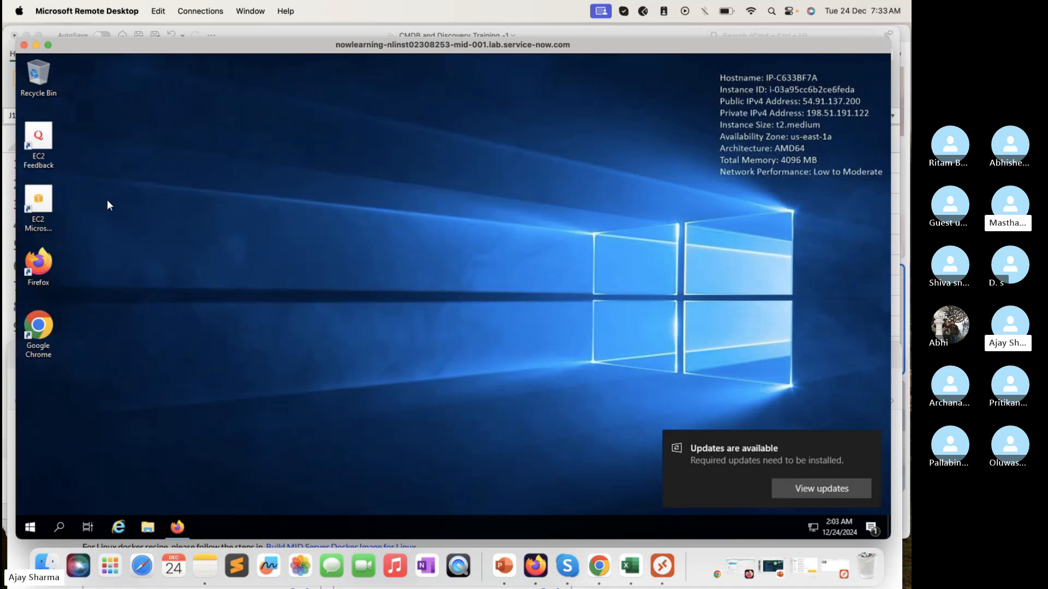
Step: Browse to the PortQryUI folder on Local Disk (C:) of the remote host and launch portqueryui
{"action": "key", "text": "super+e"}
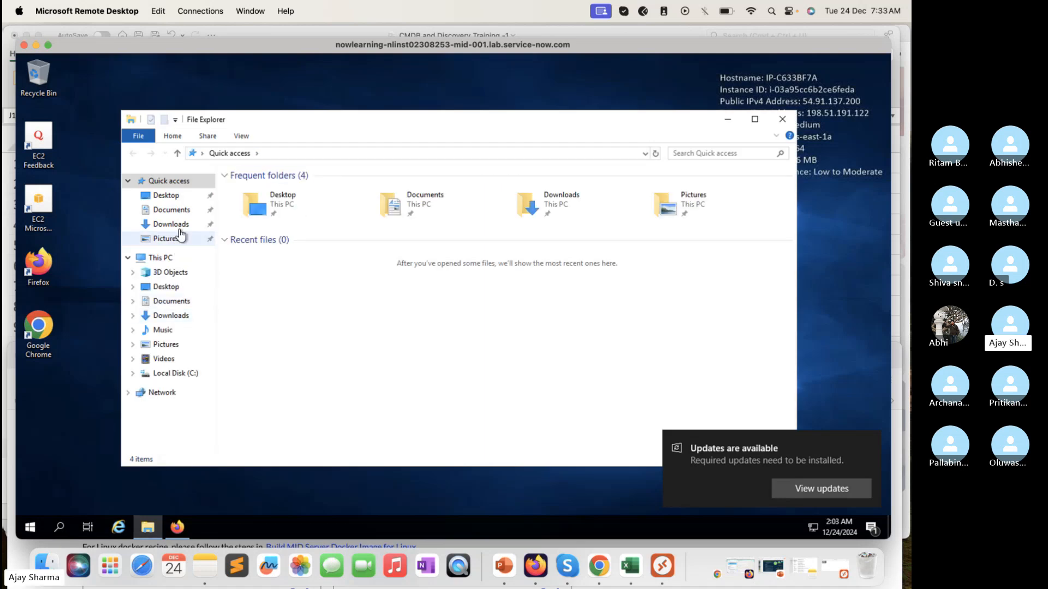
{"action": "left_click", "coordinate": [174, 373]}
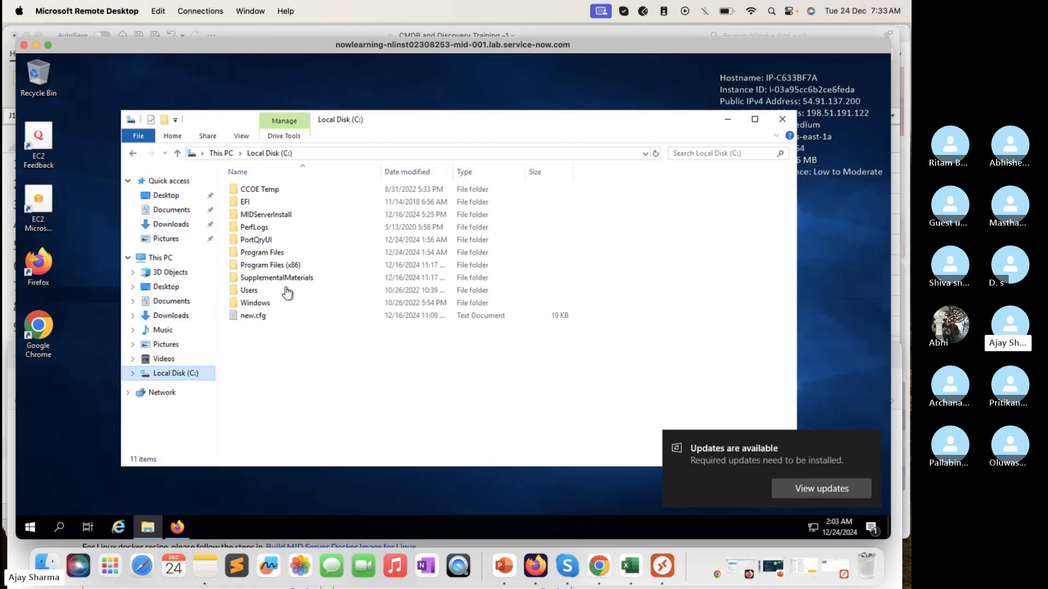
{"action": "double_click", "coordinate": [266, 243]}
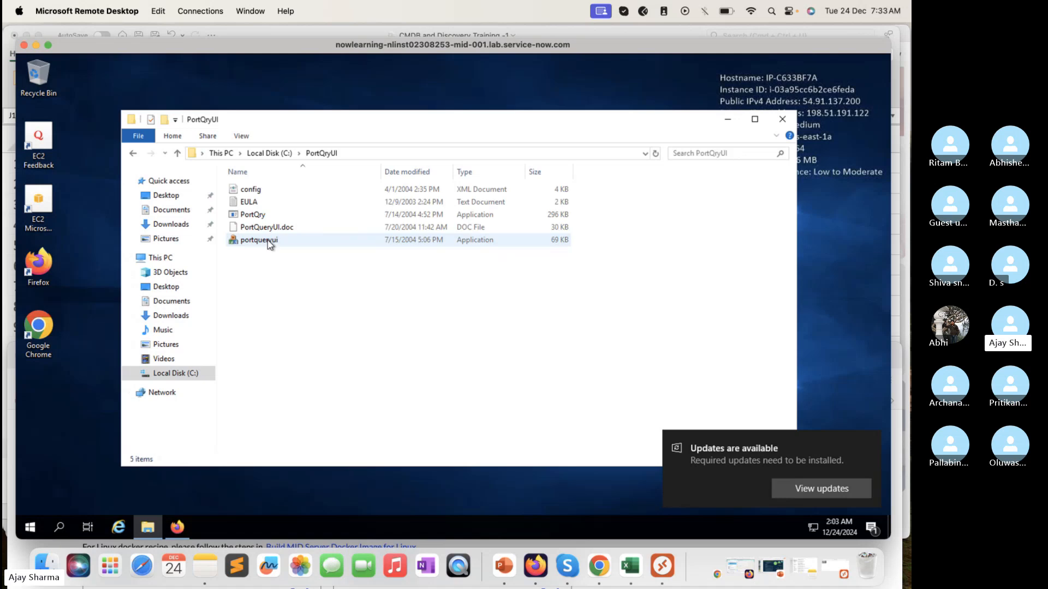
{"action": "double_click", "coordinate": [268, 241]}
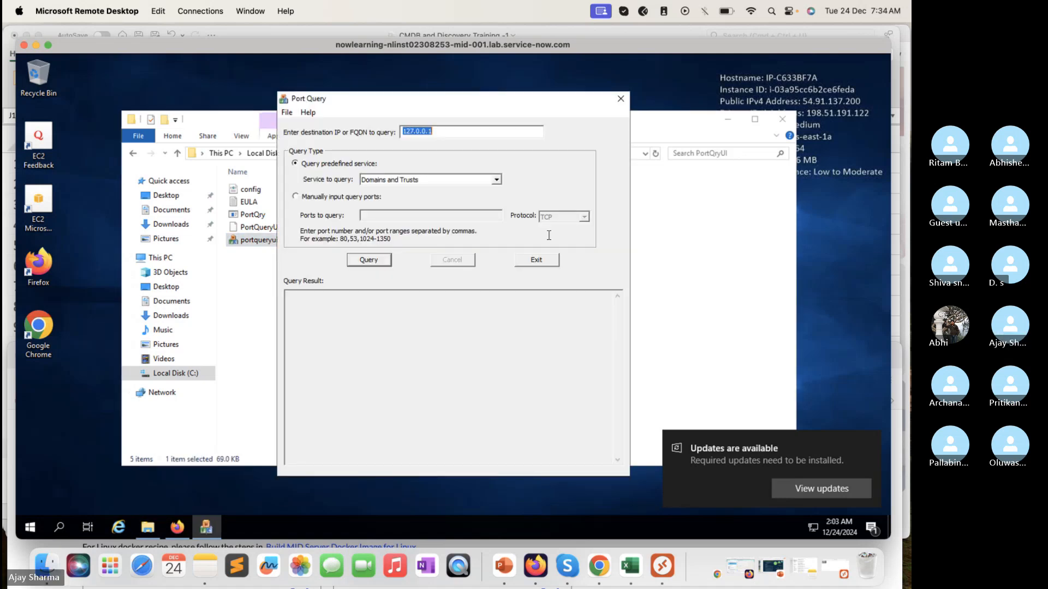
Step: Switch Port Query to manually input query ports and set the port to 443
{"action": "left_click", "coordinate": [492, 131]}
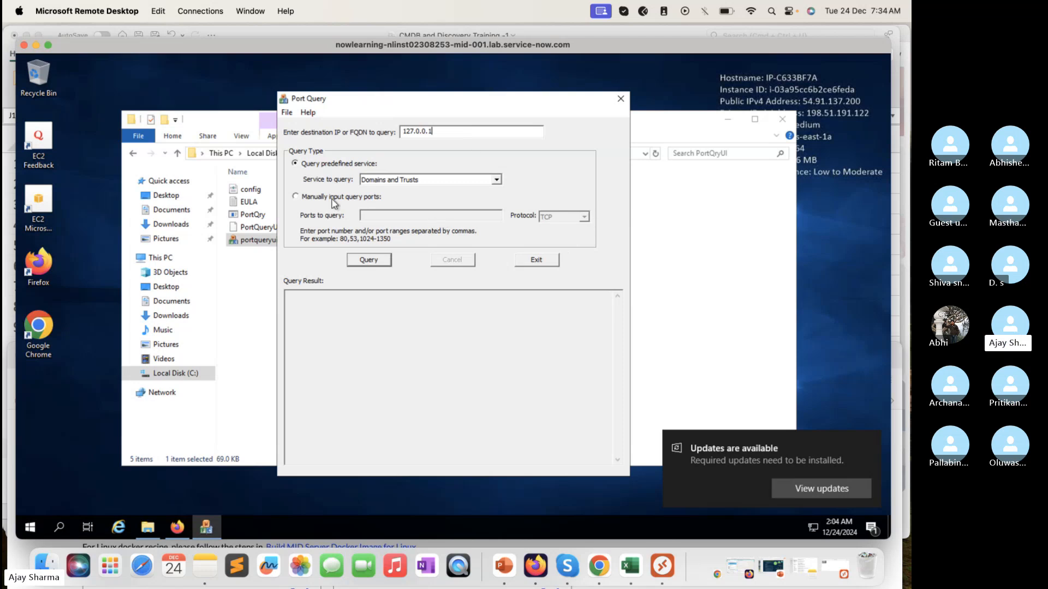
{"action": "left_click", "coordinate": [295, 196]}
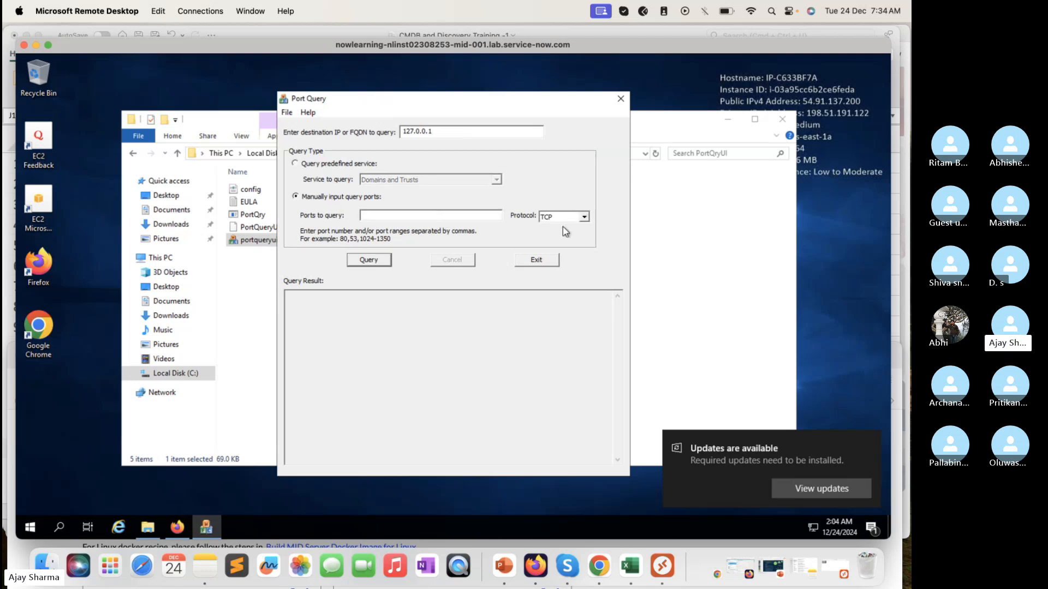
{"action": "left_click", "coordinate": [440, 214]}
{"action": "type", "text": "443"}
Step: Set the Port Query destination to the host's public IPv4 address 54.91.137.200, moving the File Explorer window aside to uncover the host details
{"action": "left_click", "coordinate": [462, 133]}
{"action": "key", "text": "BackSpace"}
{"action": "key", "text": "BackSpace"}
{"action": "key", "text": "BackSpace"}
{"action": "key", "text": "BackSpace"}
{"action": "key", "text": "BackSpace"}
{"action": "key", "text": "BackSpace"}
{"action": "key", "text": "BackSpace"}
{"action": "key", "text": "BackSpace"}
{"action": "key", "text": "BackSpace"}
{"action": "type", "text": "54.91.137.200"}
{"action": "left_click", "coordinate": [665, 126]}
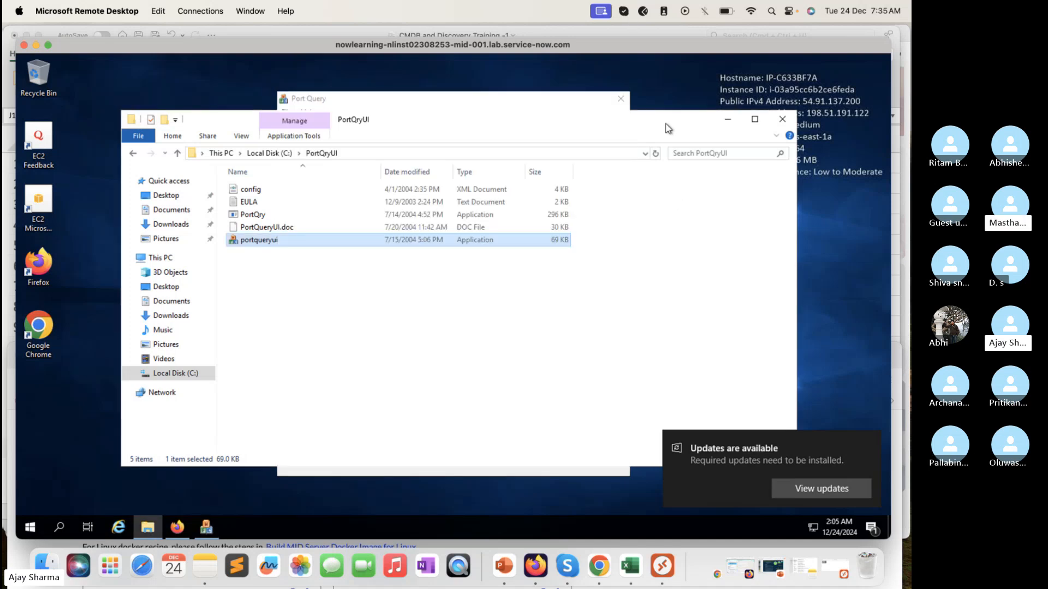
{"action": "left_click_drag", "start_coordinate": [665, 128], "coordinate": [543, 145]}
{"action": "left_click", "coordinate": [542, 114]}
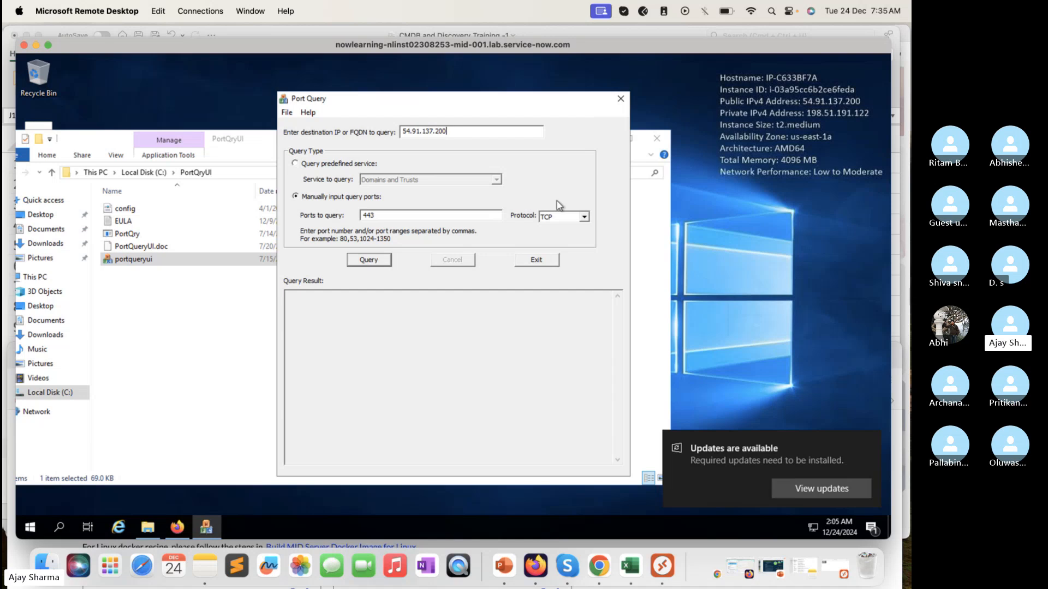
Step: Run the TCP query against port 443 and examine the reported port status
{"action": "left_click", "coordinate": [381, 262]}
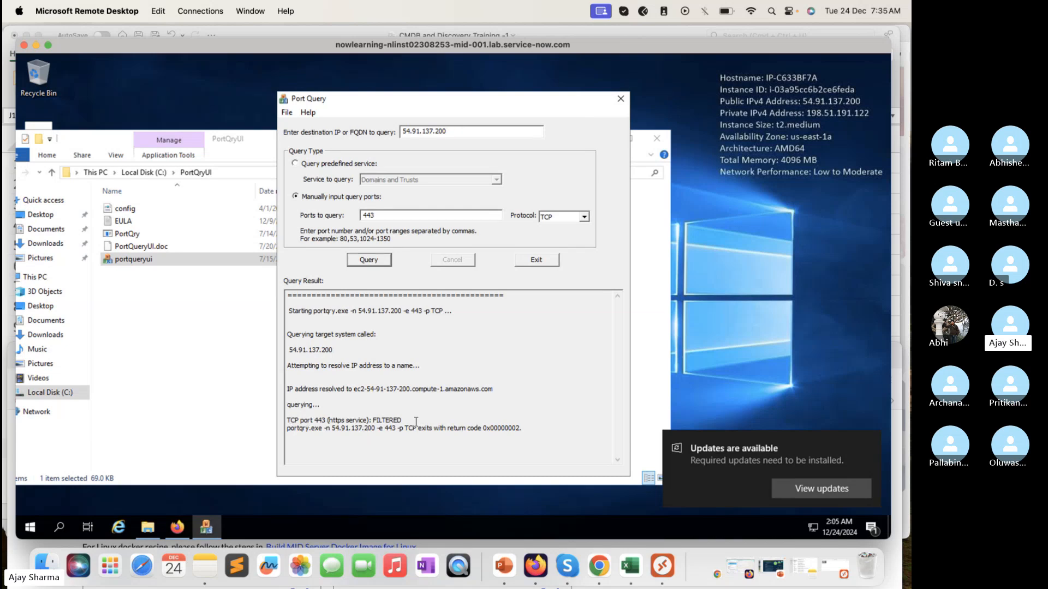
{"action": "left_click_drag", "start_coordinate": [416, 421], "coordinate": [289, 421]}
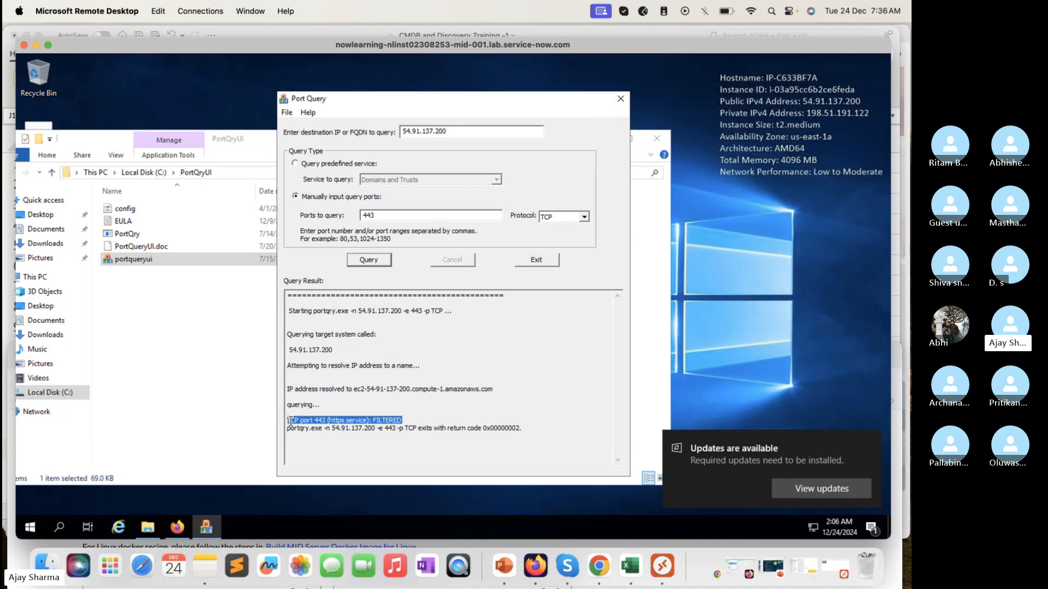
{"action": "left_click", "coordinate": [413, 420]}
{"action": "double_click", "coordinate": [391, 419]}
Step: Change the port to 135 and query 54.91.137.200 again over TCP
{"action": "double_click", "coordinate": [394, 214]}
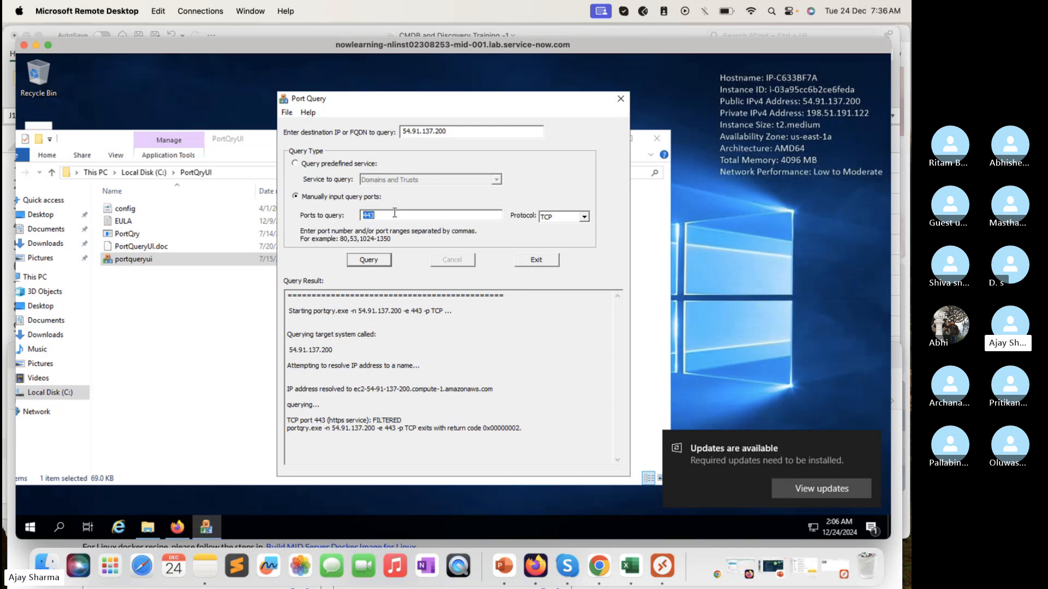
{"action": "type", "text": "135"}
{"action": "left_click", "coordinate": [369, 261]}
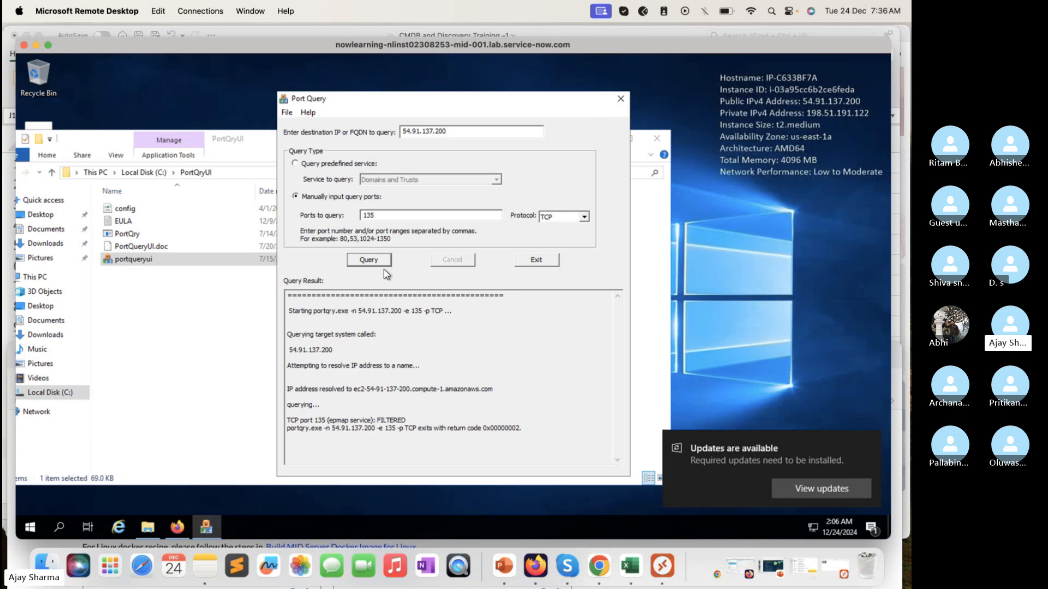
Step: Query port 3389 on 54.91.137.200 over TCP and examine the reported port status
{"action": "double_click", "coordinate": [411, 218]}
{"action": "type", "text": "3389"}
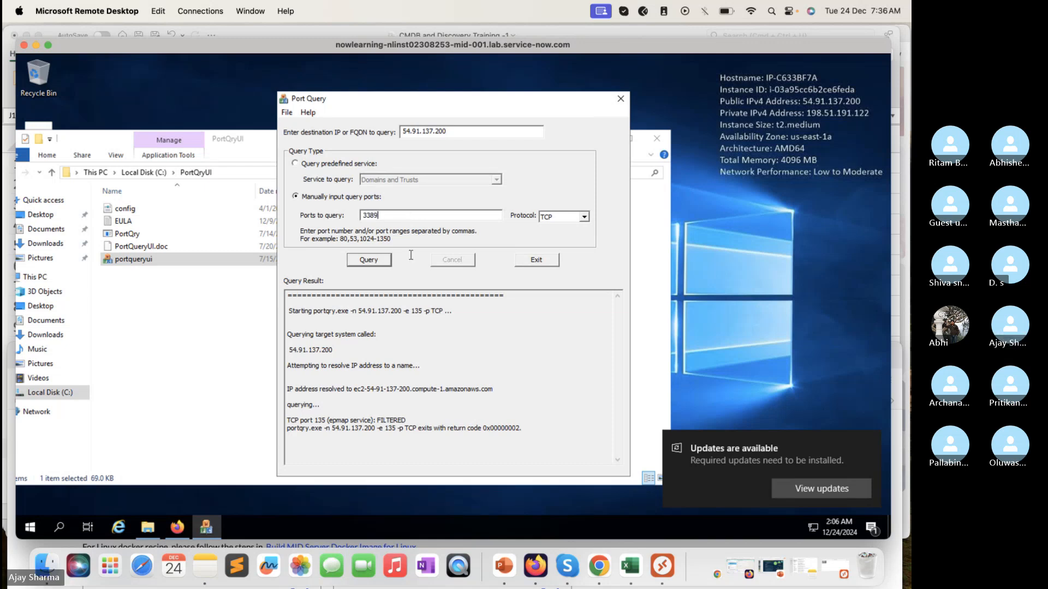
{"action": "left_click", "coordinate": [381, 260]}
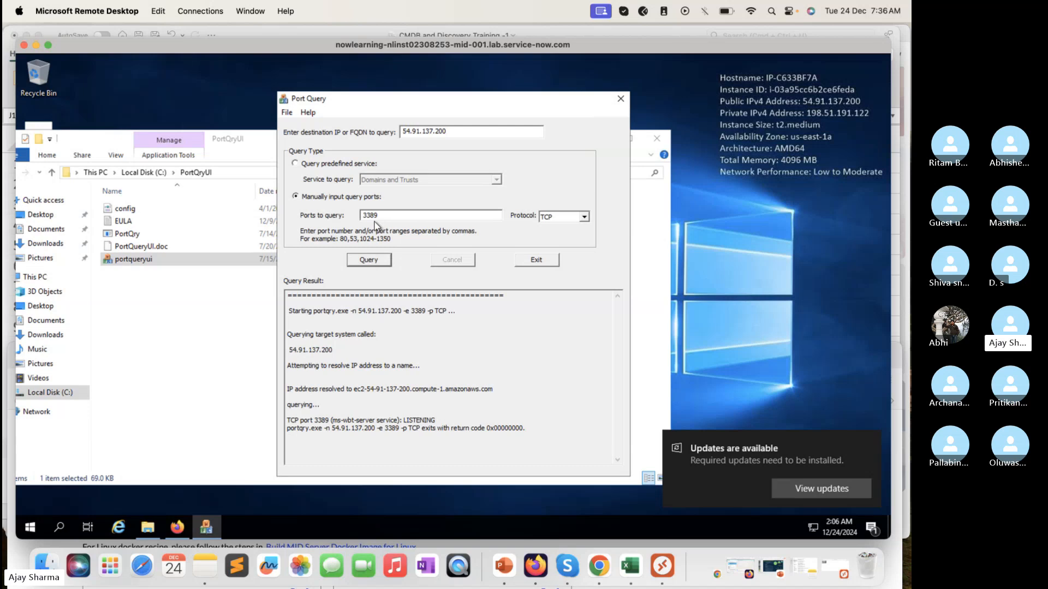
{"action": "double_click", "coordinate": [425, 420]}
{"action": "left_click", "coordinate": [437, 420]}
{"action": "left_click_drag", "start_coordinate": [415, 418], "coordinate": [404, 420]}
{"action": "left_click", "coordinate": [801, 525]}
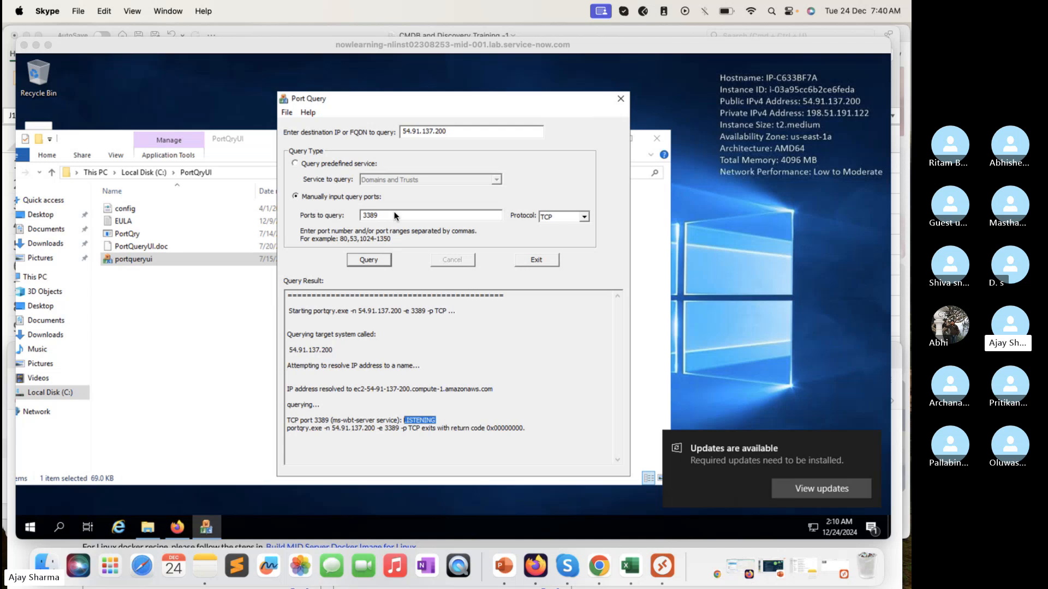
Step: Switch the Port Query protocol for port 3389 to UDP
{"action": "left_click", "coordinate": [392, 219]}
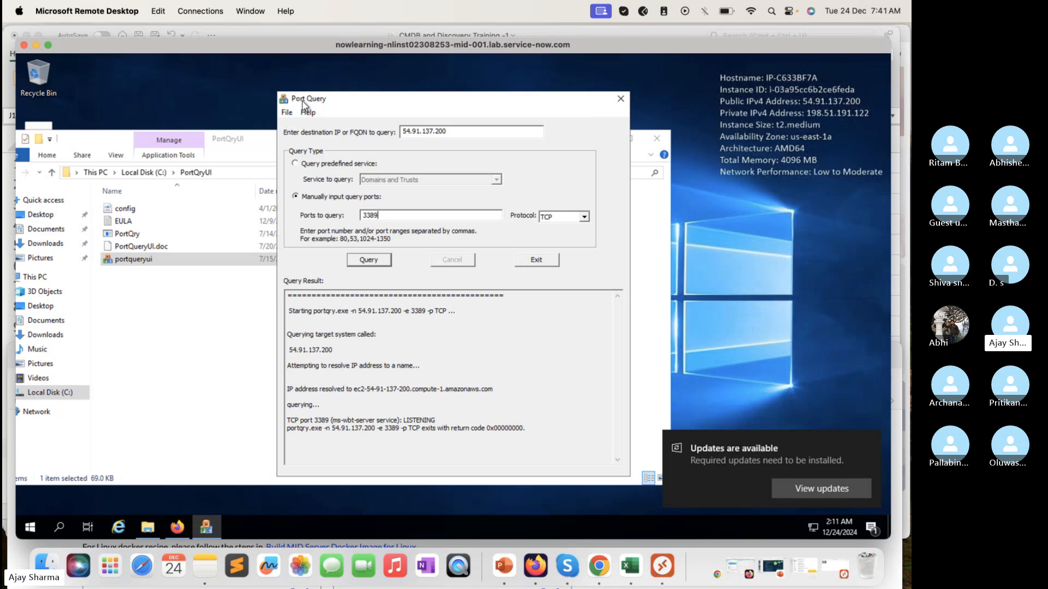
{"action": "left_click", "coordinate": [584, 217]}
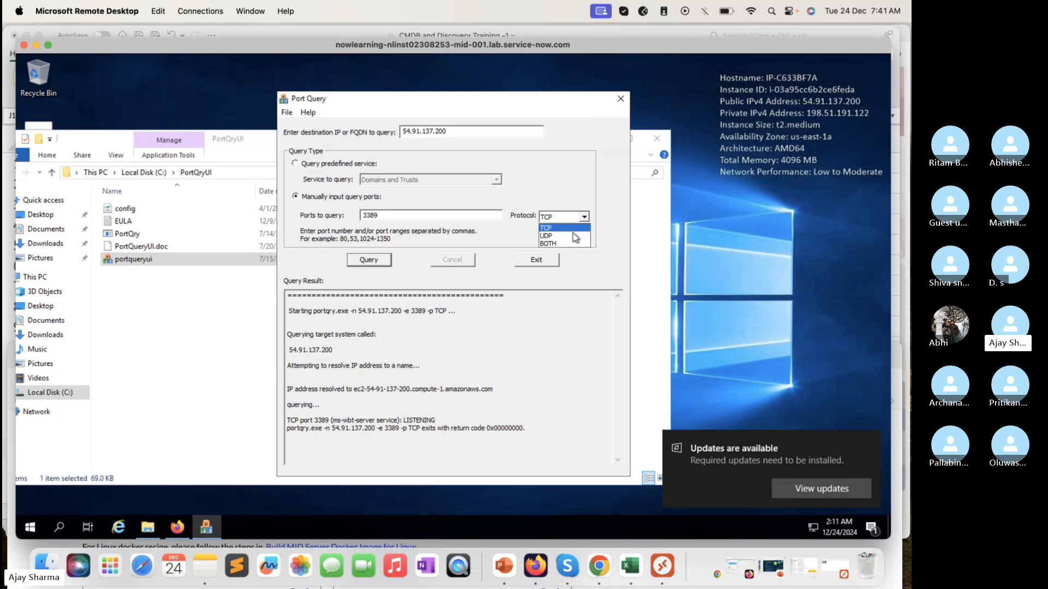
{"action": "left_click", "coordinate": [562, 235]}
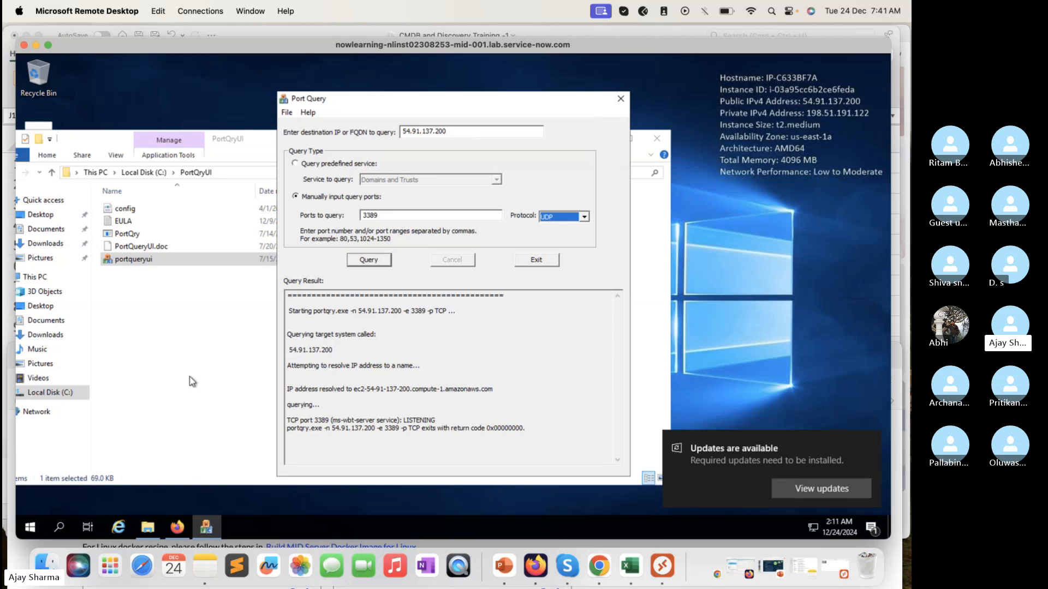
Step: Close the PortQryUI folder window and the Port Query tool
{"action": "left_click", "coordinate": [150, 526]}
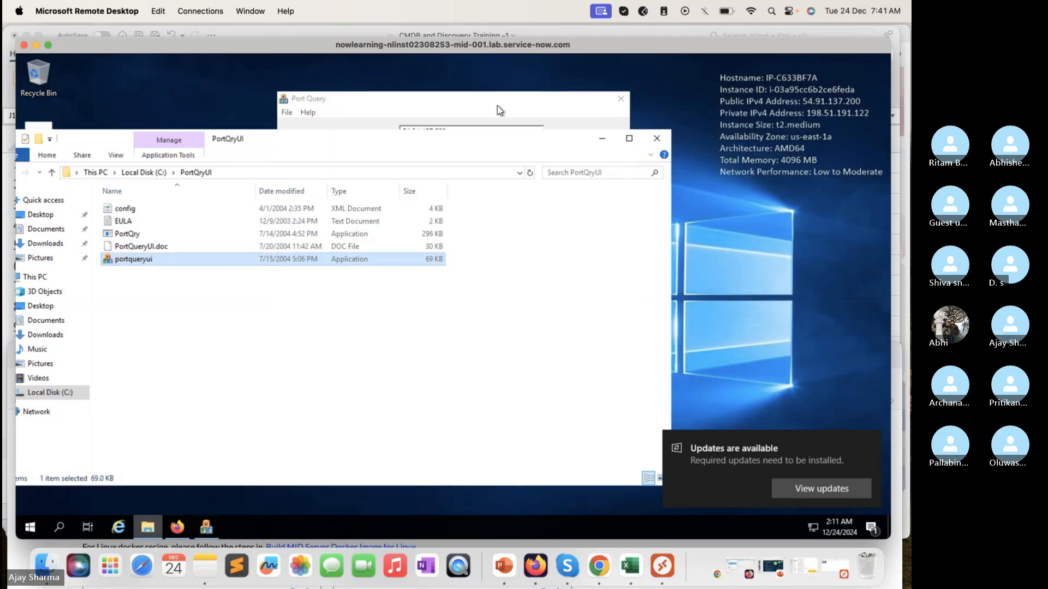
{"action": "left_click", "coordinate": [657, 140]}
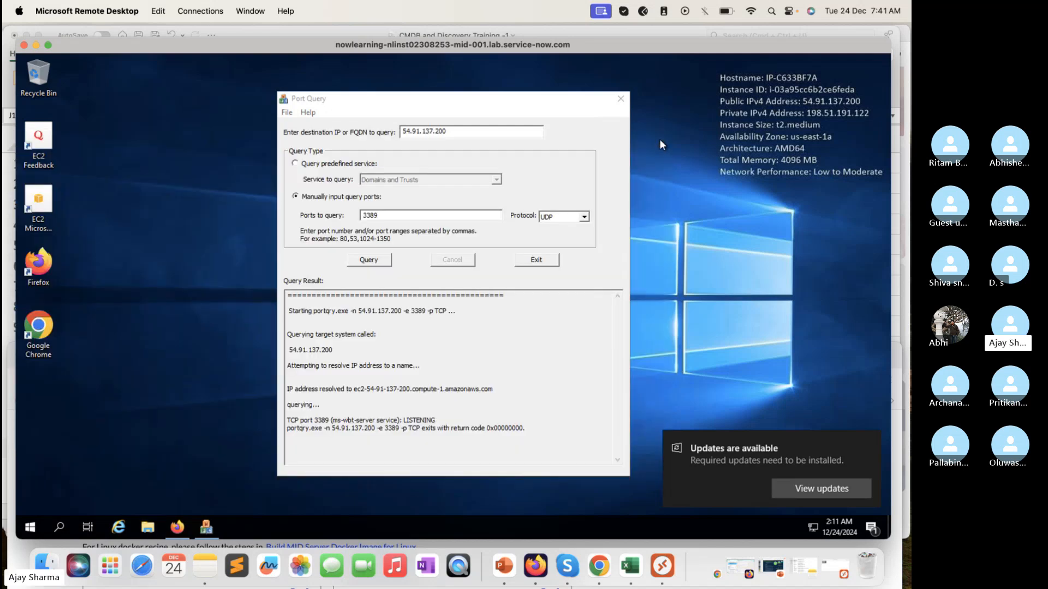
{"action": "left_click", "coordinate": [621, 99]}
Step: Find and open the Computer Management console on the remote Windows host
{"action": "left_click", "coordinate": [31, 526]}
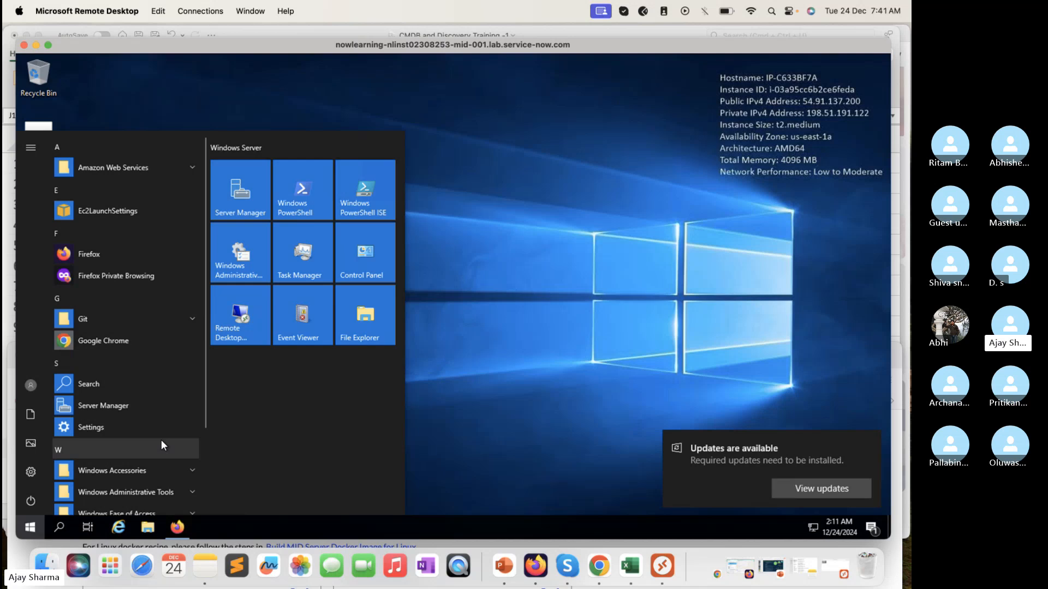
{"action": "type", "text": "local"}
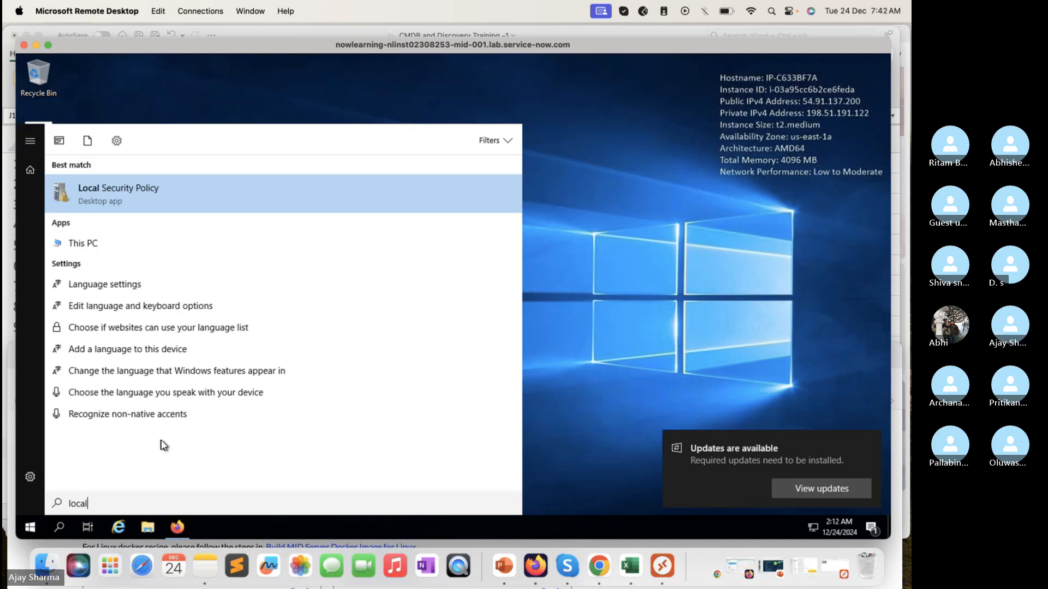
{"action": "type", "text": " user"}
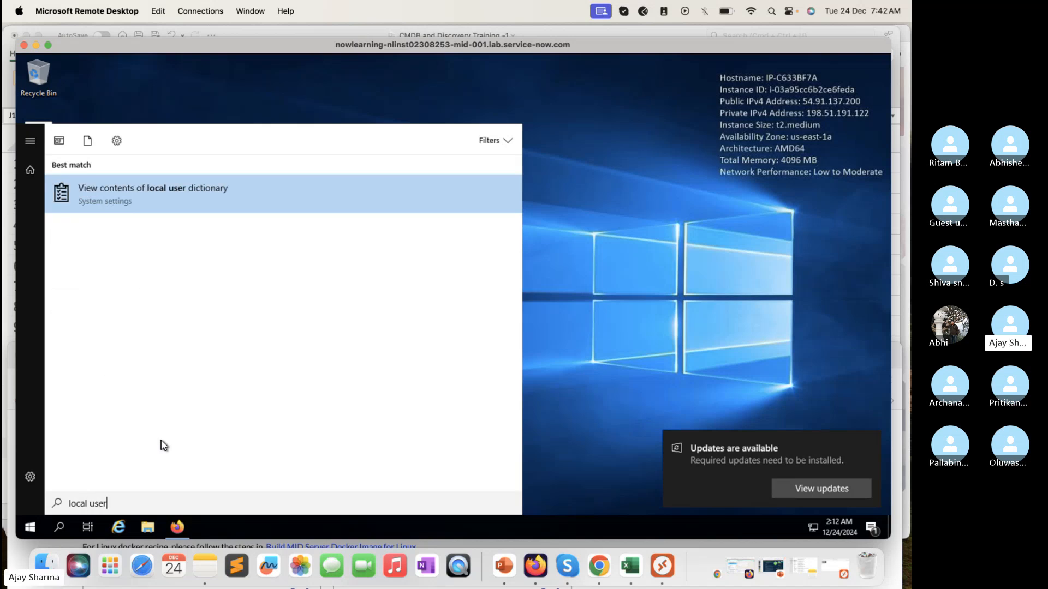
{"action": "key", "text": "BackSpace"}
{"action": "key", "text": "BackSpace"}
{"action": "key", "text": "BackSpace"}
{"action": "key", "text": "BackSpace"}
{"action": "key", "text": "BackSpace"}
{"action": "key", "text": "BackSpace"}
{"action": "key", "text": "BackSpace"}
{"action": "key", "text": "BackSpace"}
{"action": "key", "text": "BackSpace"}
{"action": "key", "text": "BackSpace"}
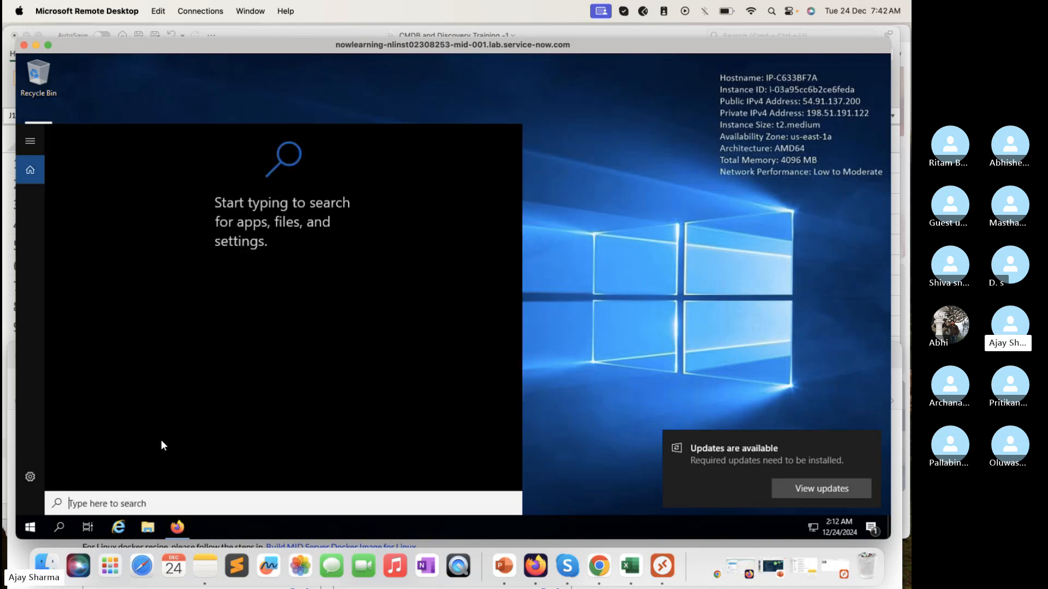
{"action": "type", "text": "computer"}
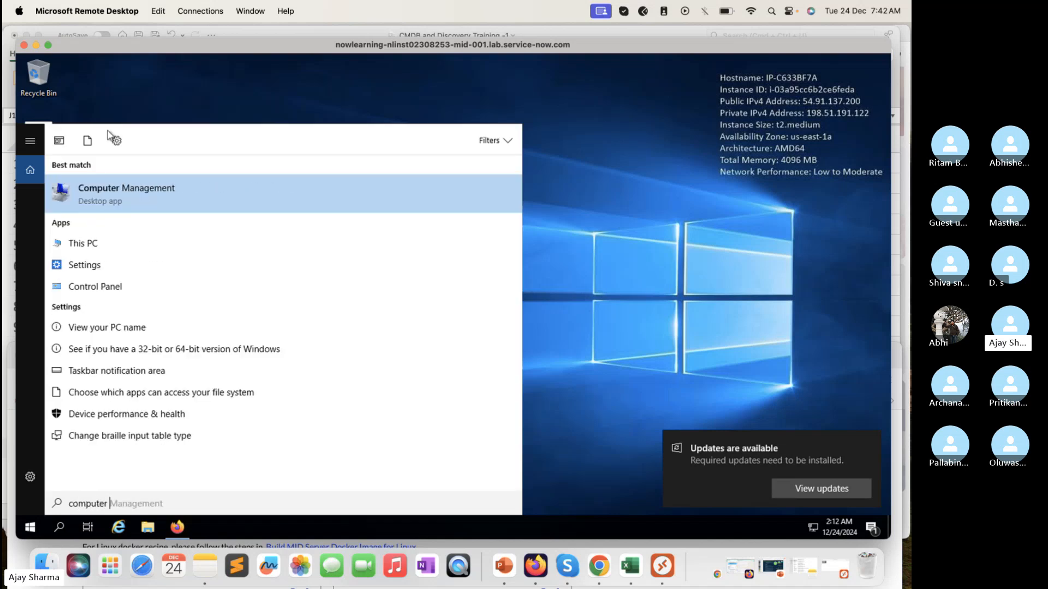
{"action": "left_click", "coordinate": [114, 192]}
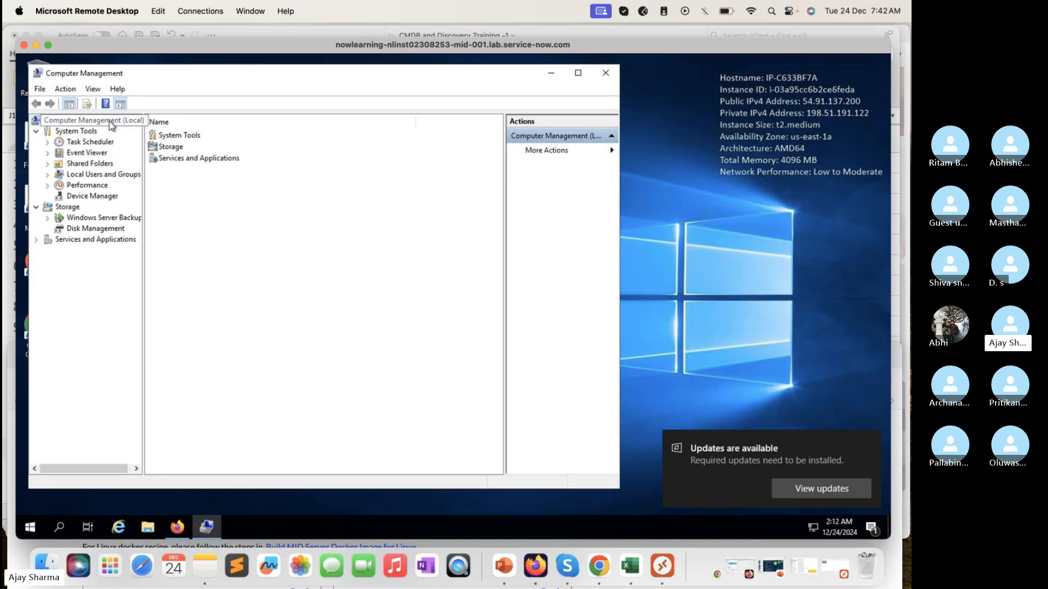
Step: List the Users under Local Users and Groups, widening the Name column and the window so the account names are fully readable
{"action": "left_click", "coordinate": [124, 177]}
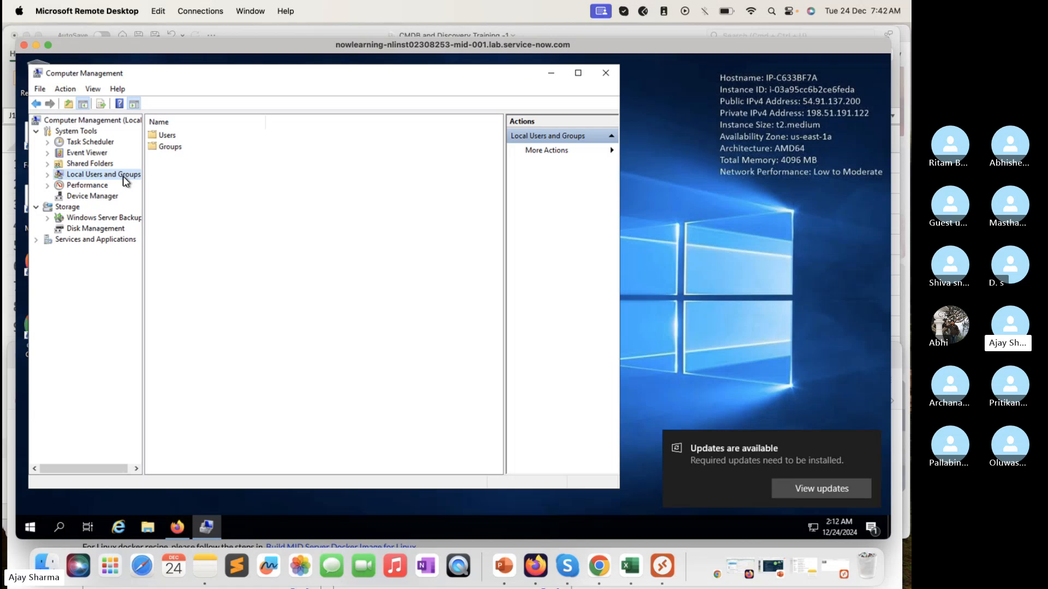
{"action": "left_click", "coordinate": [173, 140]}
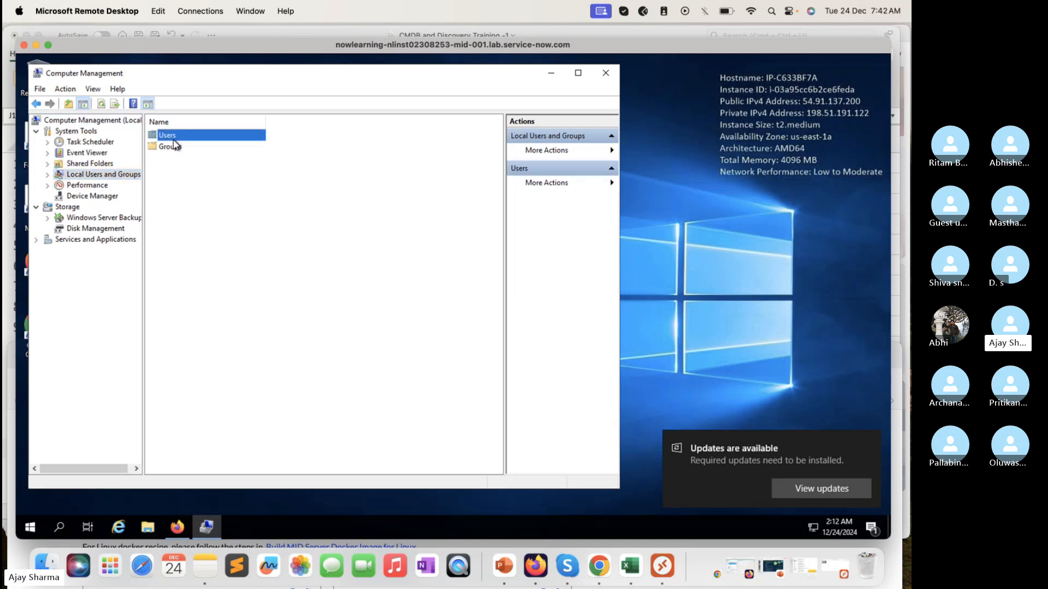
{"action": "double_click", "coordinate": [174, 139]}
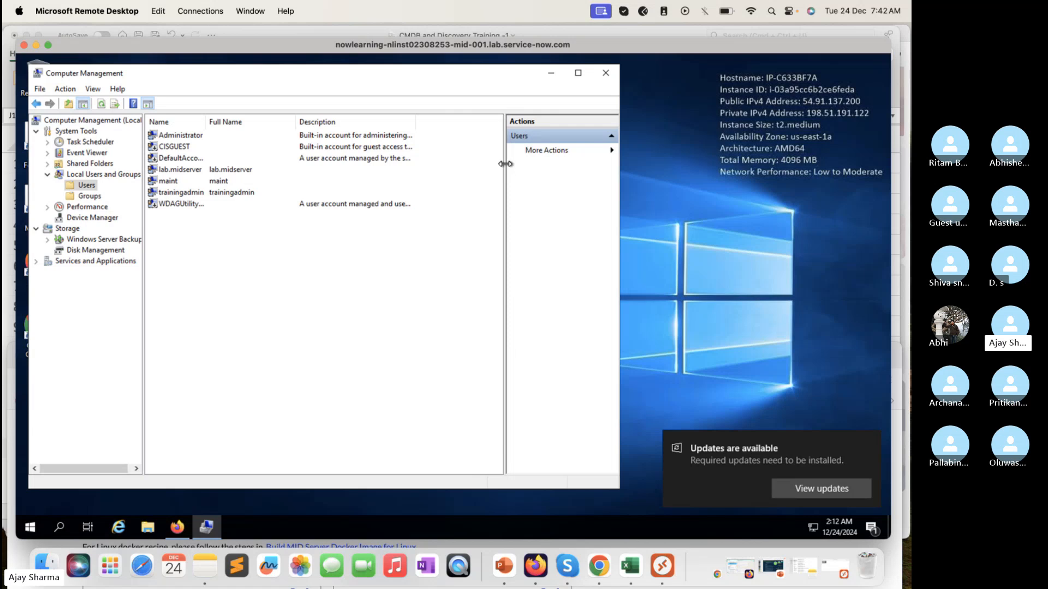
{"action": "left_click_drag", "start_coordinate": [505, 164], "coordinate": [559, 163]}
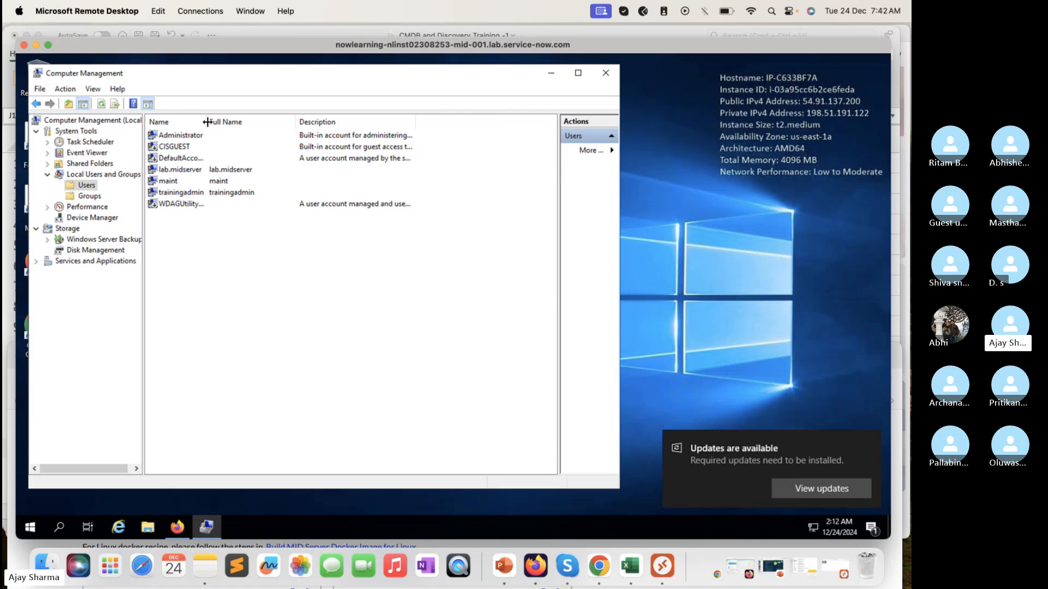
{"action": "left_click_drag", "start_coordinate": [207, 121], "coordinate": [303, 118]}
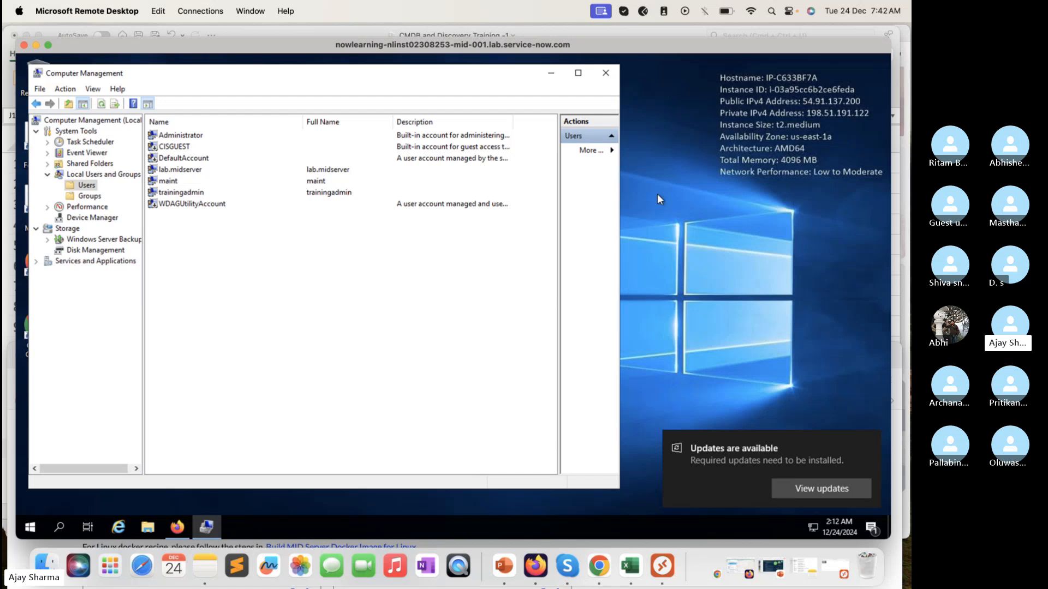
{"action": "left_click_drag", "start_coordinate": [620, 194], "coordinate": [741, 209]}
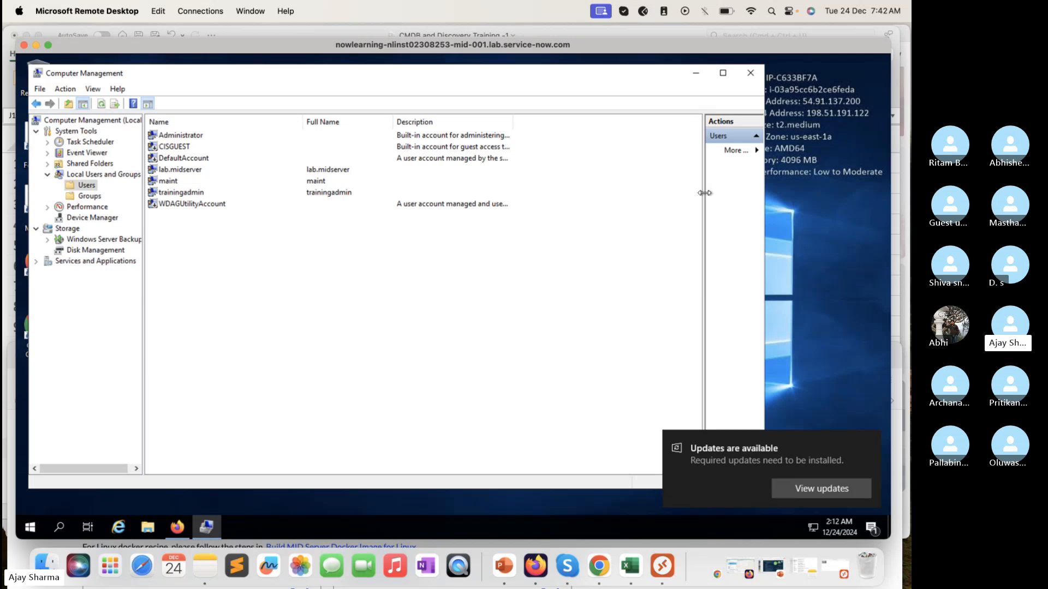
{"action": "left_click_drag", "start_coordinate": [704, 194], "coordinate": [538, 187]}
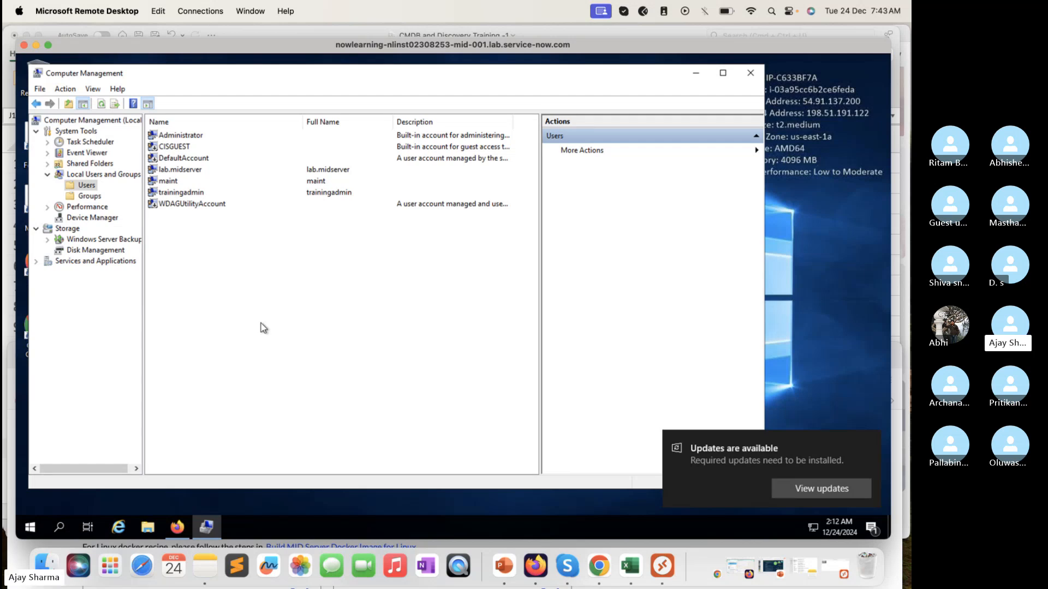
Step: Start a new local user with TechTrekwithAJ as both the user name and the full name
{"action": "left_click", "coordinate": [757, 151]}
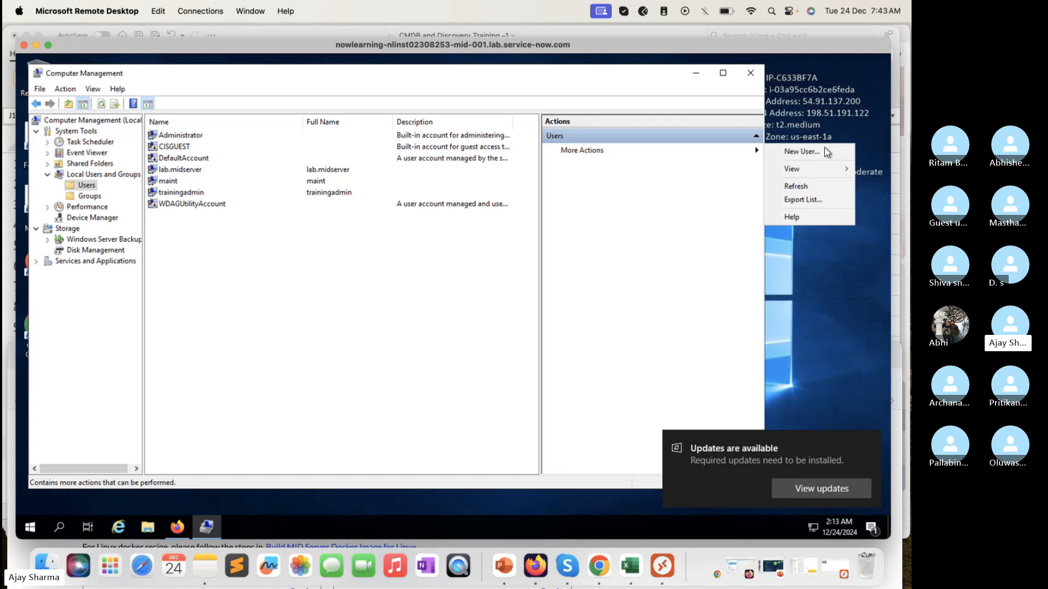
{"action": "left_click", "coordinate": [808, 150]}
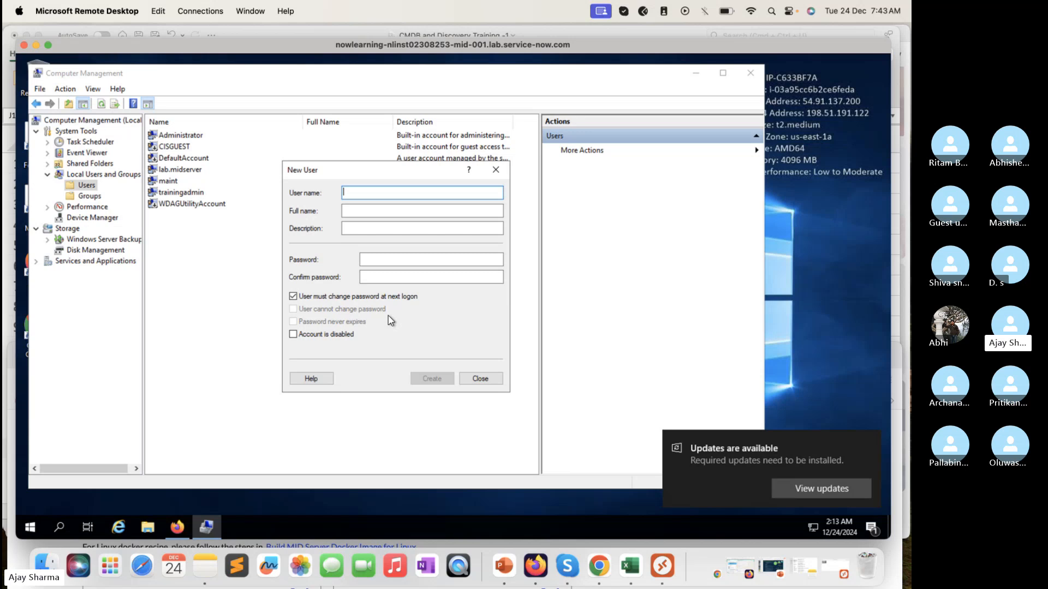
{"action": "type", "text": "T"}
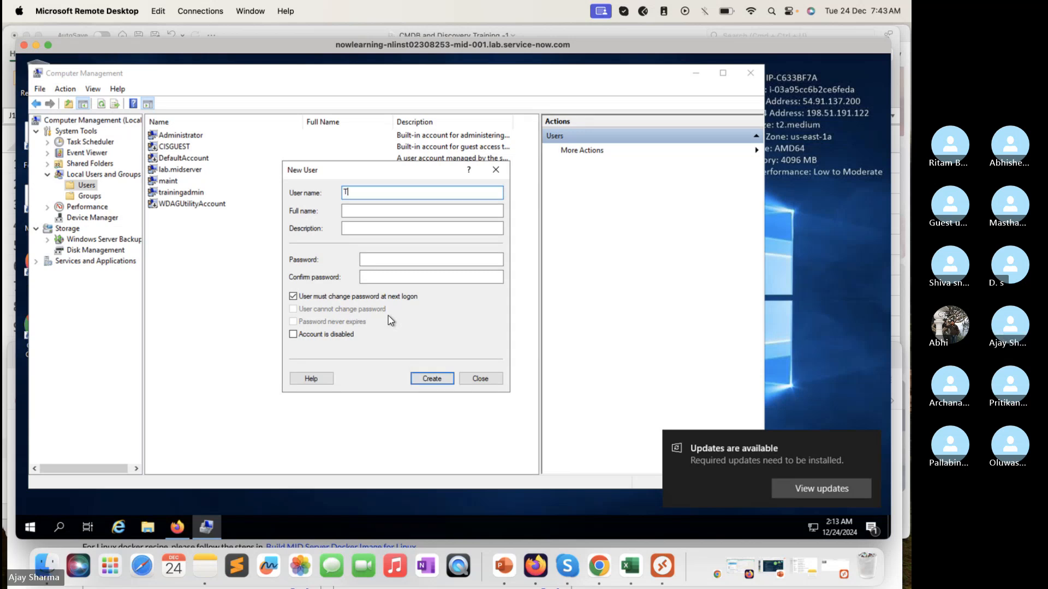
{"action": "type", "text": "echTre"}
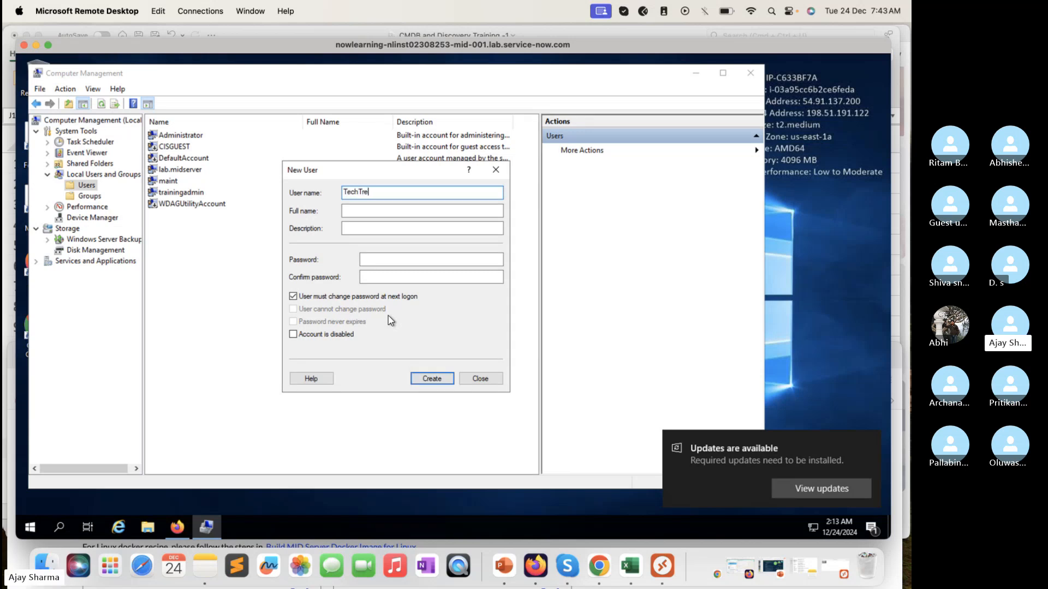
{"action": "type", "text": "kwithAJ"}
{"action": "left_click", "coordinate": [420, 214]}
{"action": "double_click", "coordinate": [417, 194]}
{"action": "key", "text": "ctrl+c"}
{"action": "left_click", "coordinate": [355, 209]}
{"action": "key", "text": "ctrl+v"}
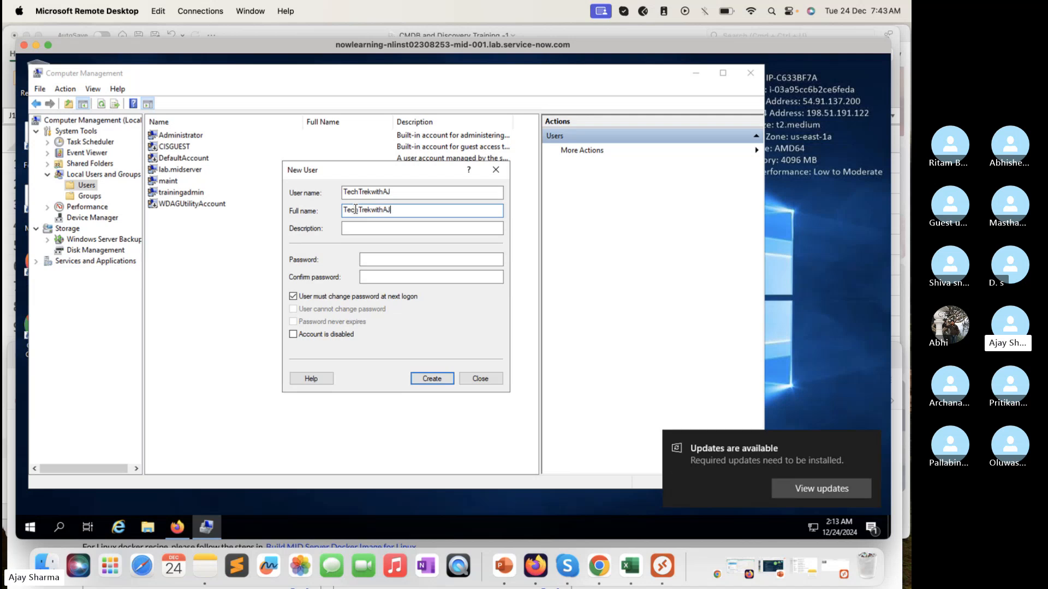
Step: Enter the new user's account password and repeat it in the confirmation field
{"action": "left_click", "coordinate": [384, 261]}
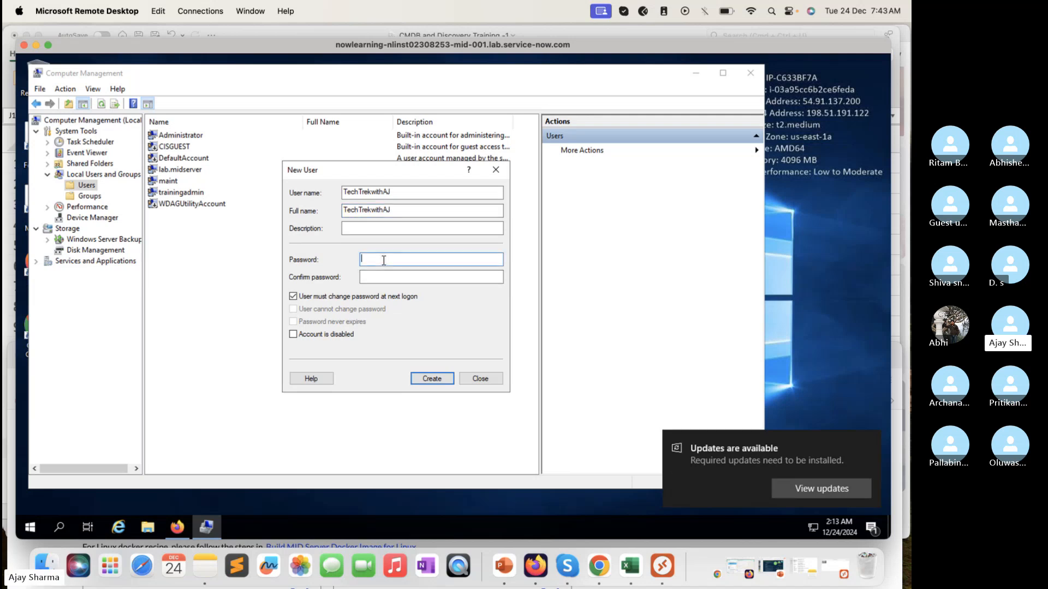
{"action": "type", "text": "********"}
{"action": "type", "text": "**"}
{"action": "left_click", "coordinate": [409, 279]}
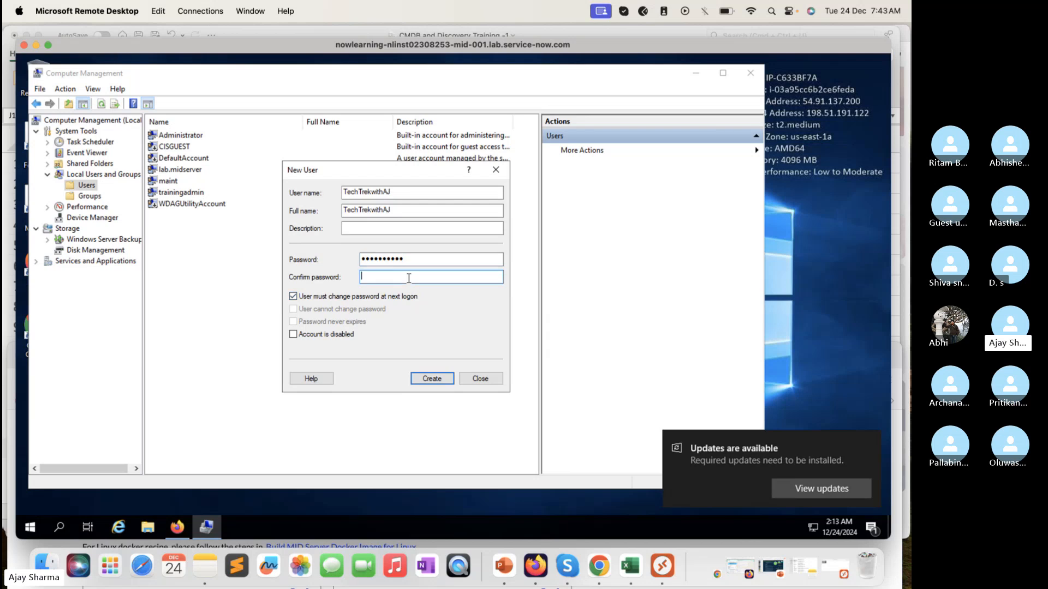
{"action": "type", "text": "**********"}
Step: Lift the forced password change, disallow password changes and expiry, create the user, and close the New User dialog
{"action": "left_click", "coordinate": [310, 298]}
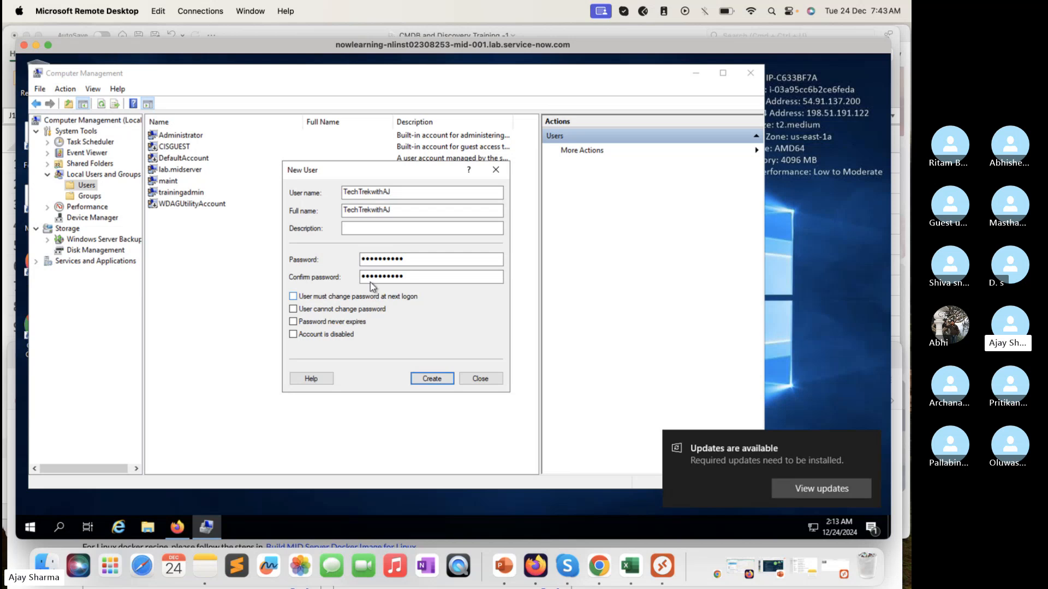
{"action": "left_click", "coordinate": [341, 311]}
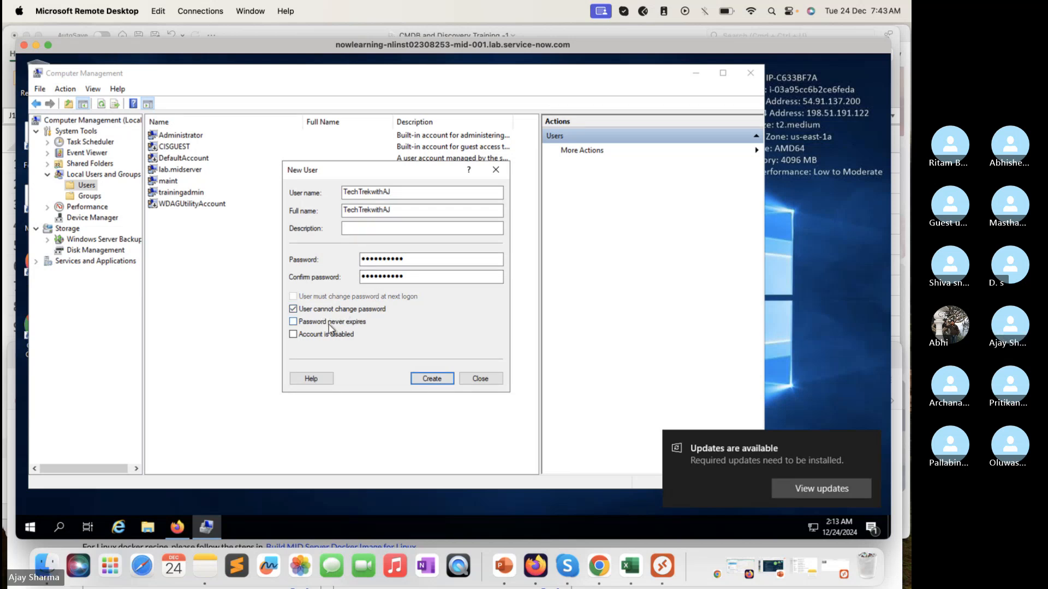
{"action": "left_click", "coordinate": [330, 323]}
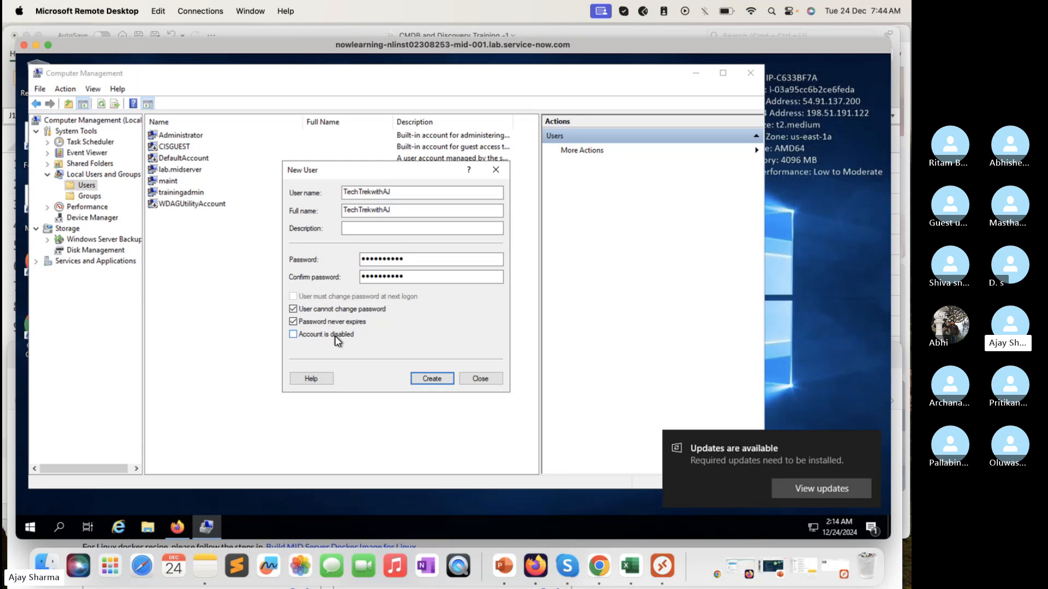
{"action": "left_click", "coordinate": [437, 384]}
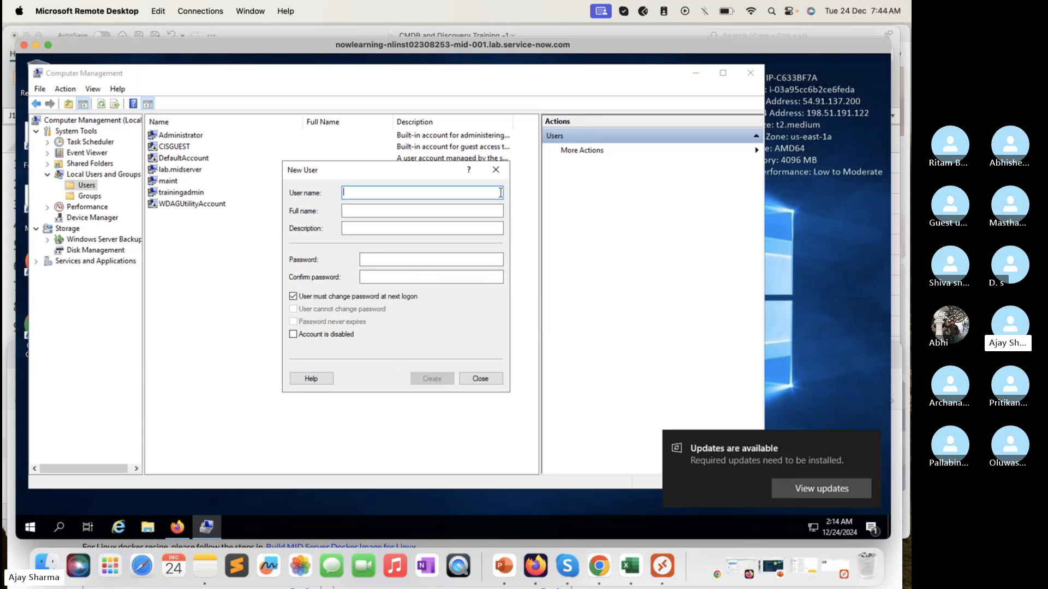
{"action": "left_click", "coordinate": [495, 170]}
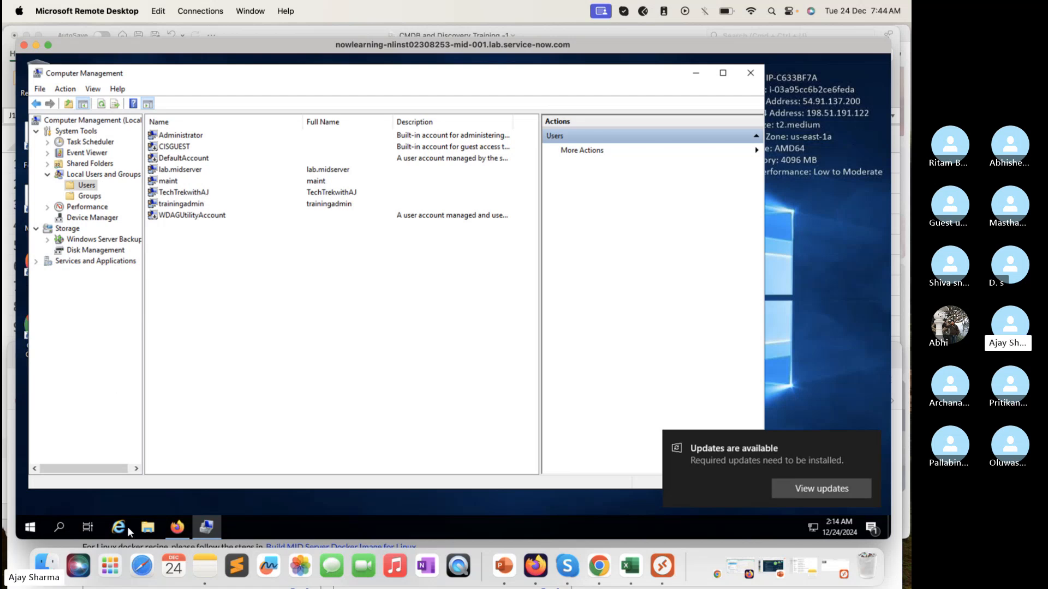
Step: Find and open the Local Security Policy console on the remote host
{"action": "left_click", "coordinate": [28, 529]}
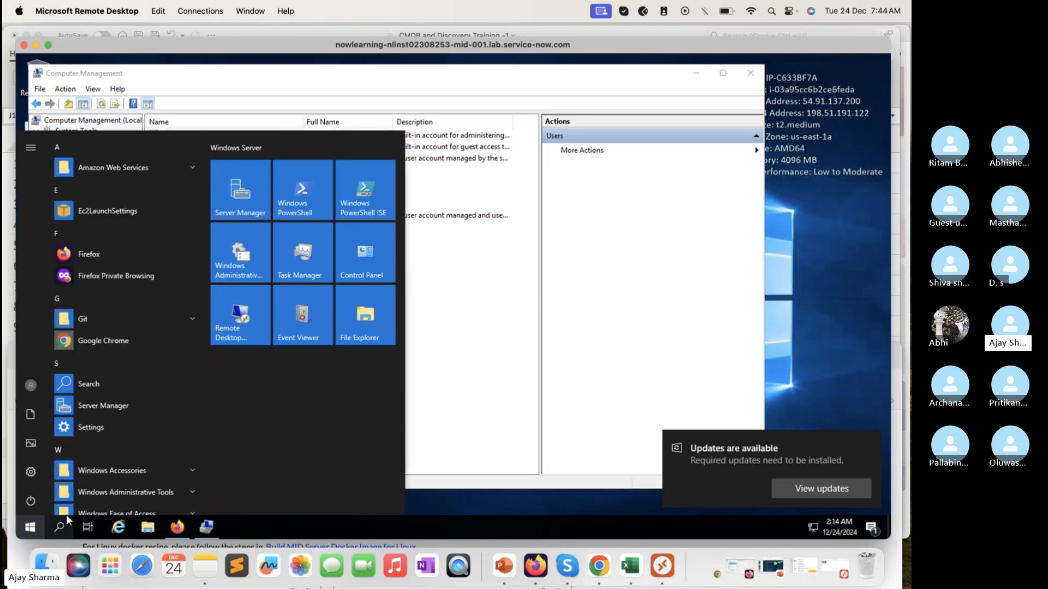
{"action": "type", "text": "local"}
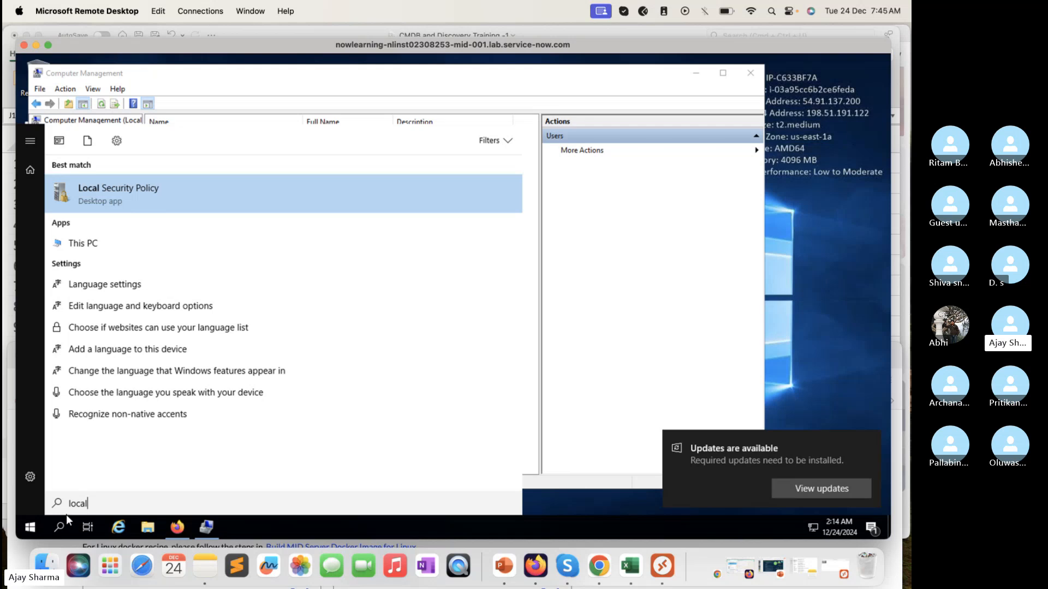
{"action": "left_click", "coordinate": [131, 209]}
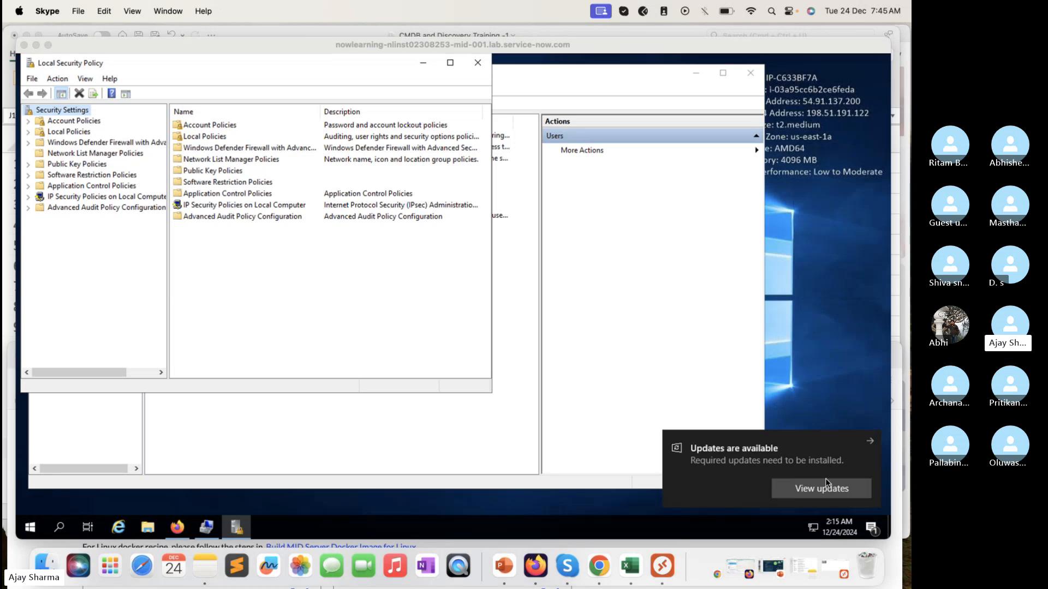
{"action": "key", "text": "super+Tab"}
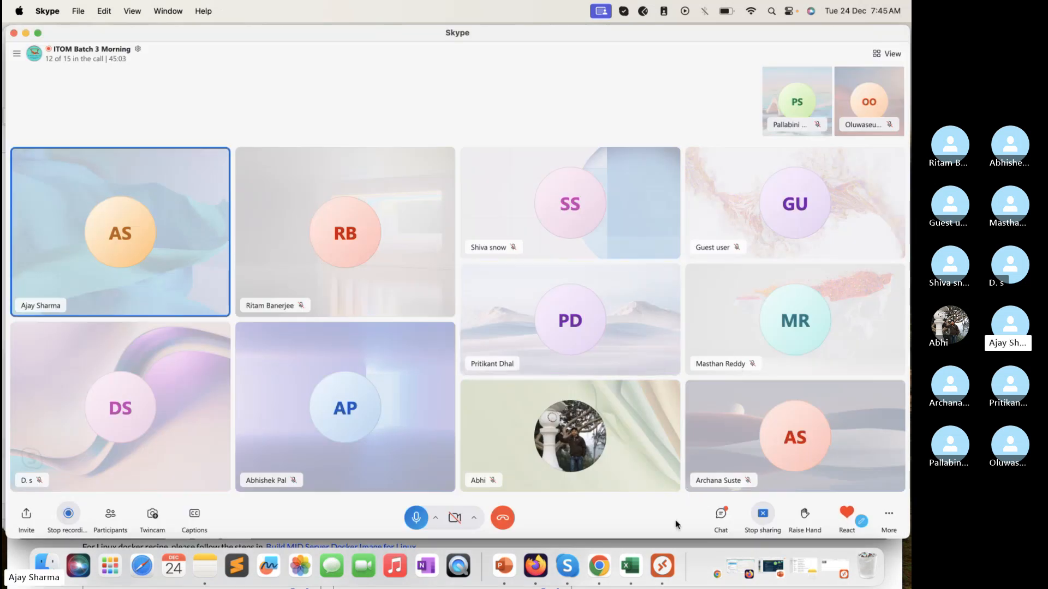
{"action": "left_click_drag", "start_coordinate": [669, 541], "coordinate": [669, 523]}
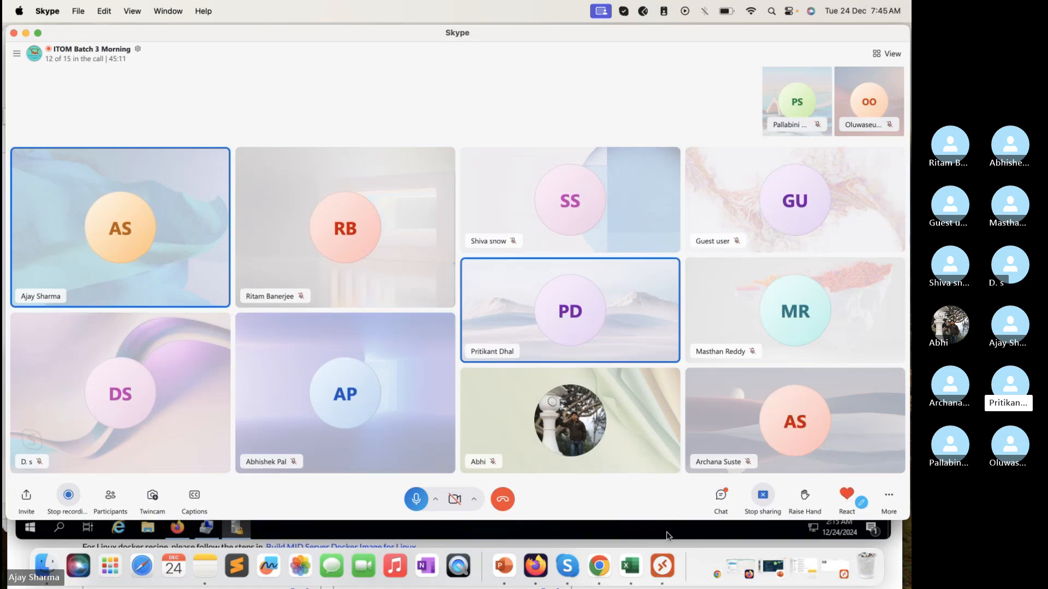
Step: Return to Local Security Policy on the remote host, widen its window, and open User Rights Assignment under Local Policies
{"action": "left_click", "coordinate": [667, 534]}
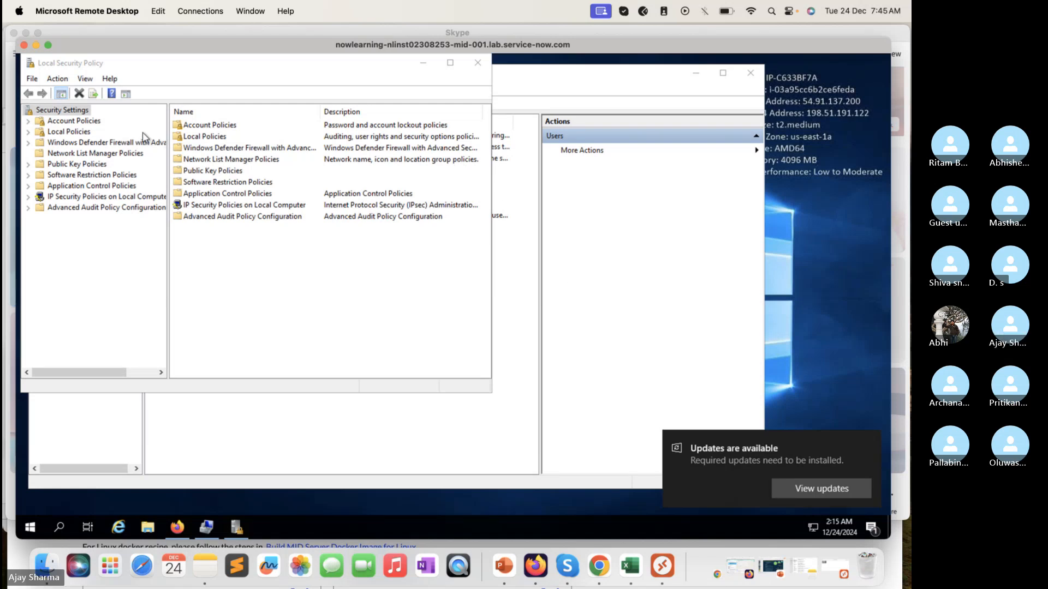
{"action": "left_click", "coordinate": [29, 132]}
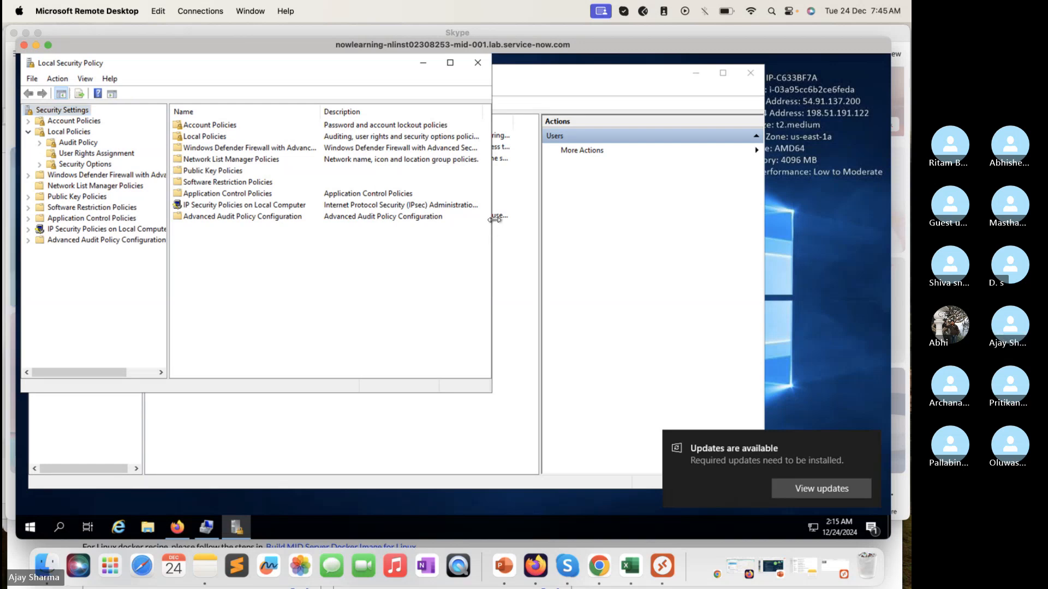
{"action": "left_click_drag", "start_coordinate": [493, 222], "coordinate": [600, 224]}
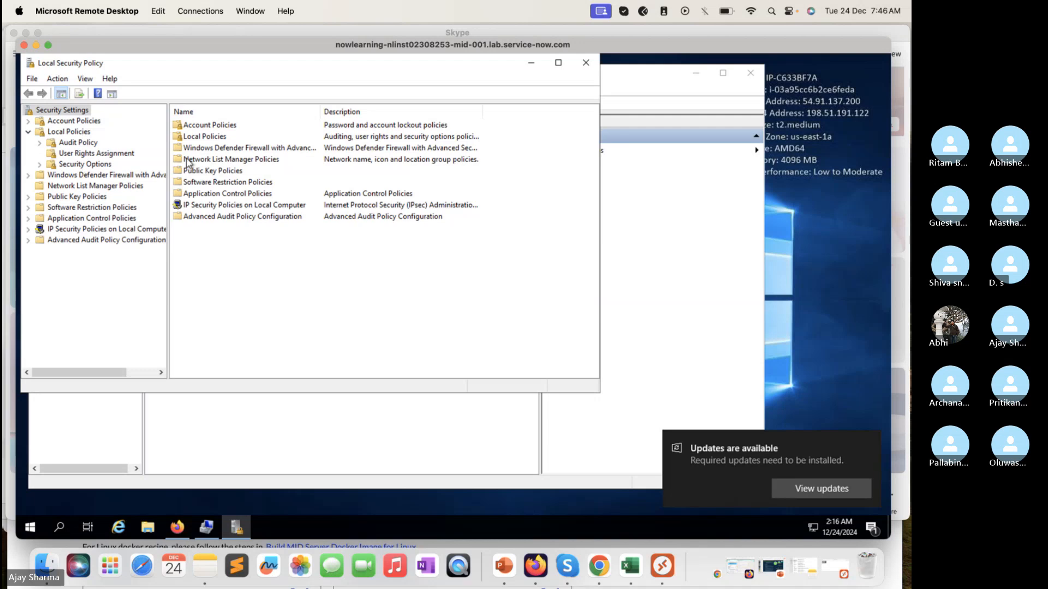
{"action": "left_click", "coordinate": [203, 138]}
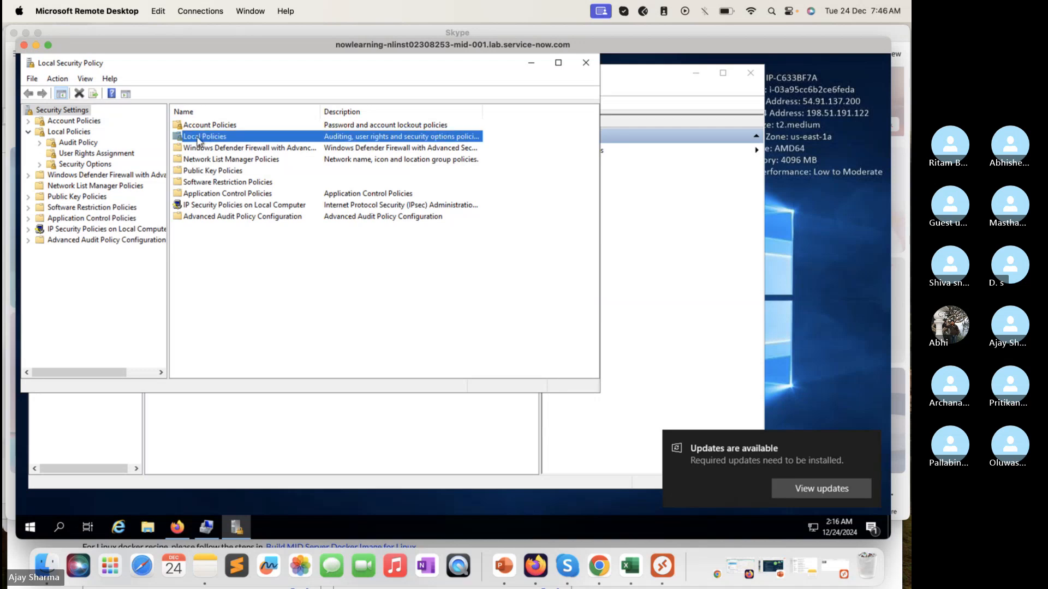
{"action": "double_click", "coordinate": [198, 137]}
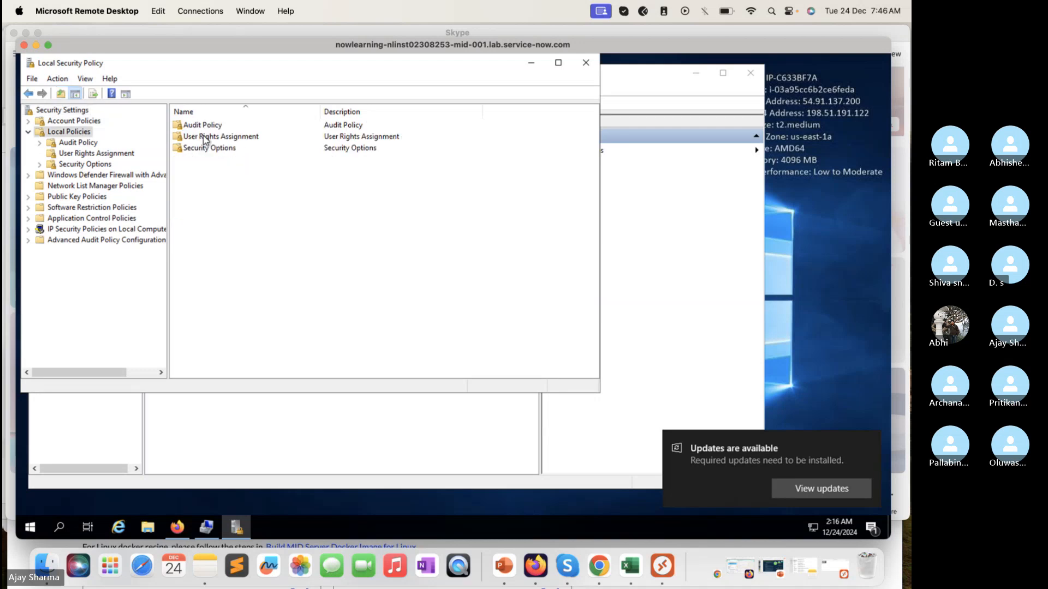
{"action": "double_click", "coordinate": [202, 139]}
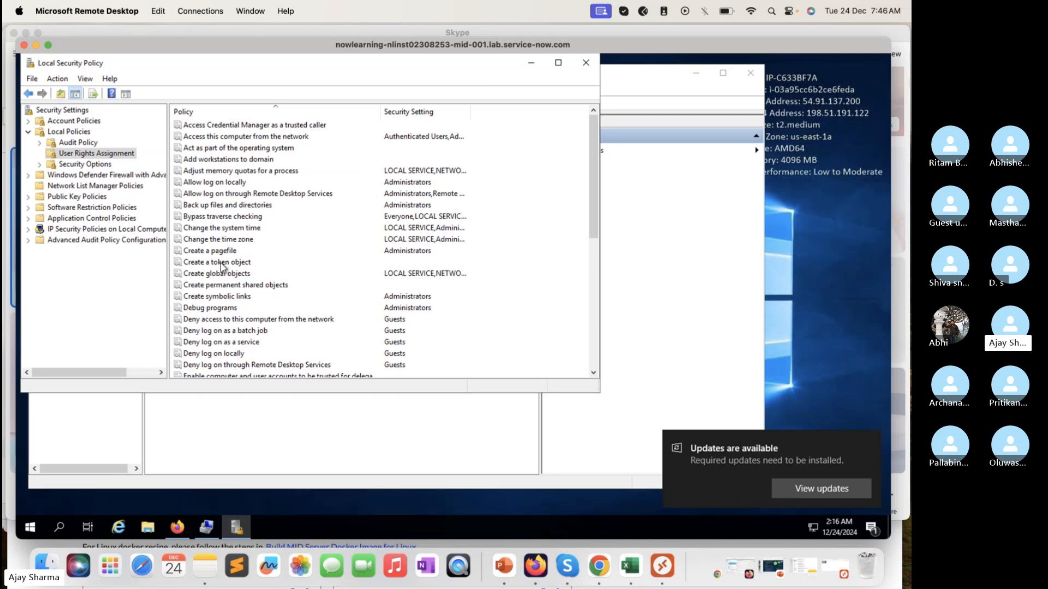
Step: Find the Log on as a service policy and open its properties
{"action": "left_click", "coordinate": [235, 229]}
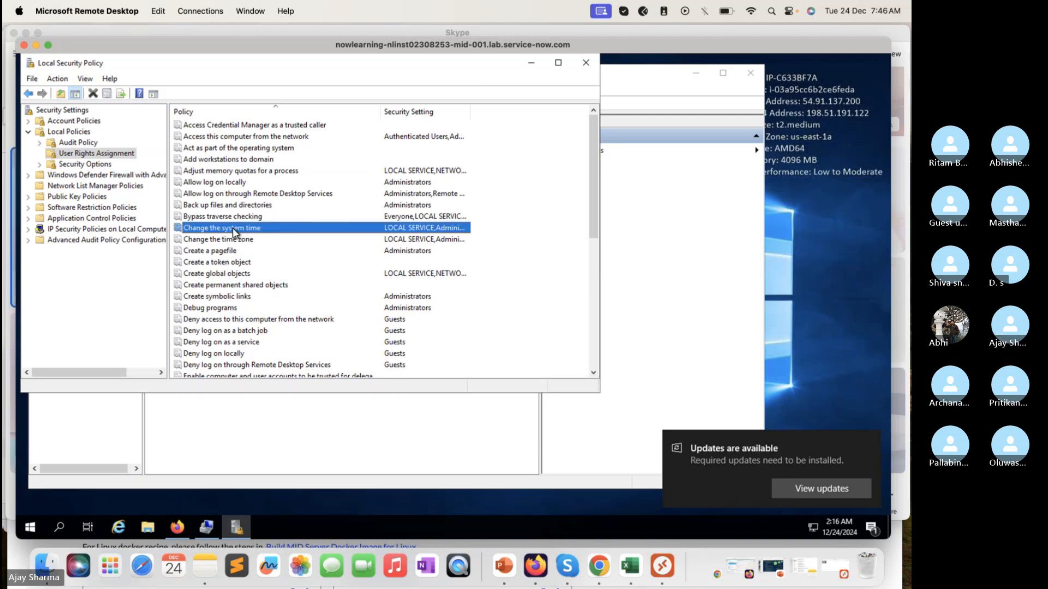
{"action": "type", "text": "log"}
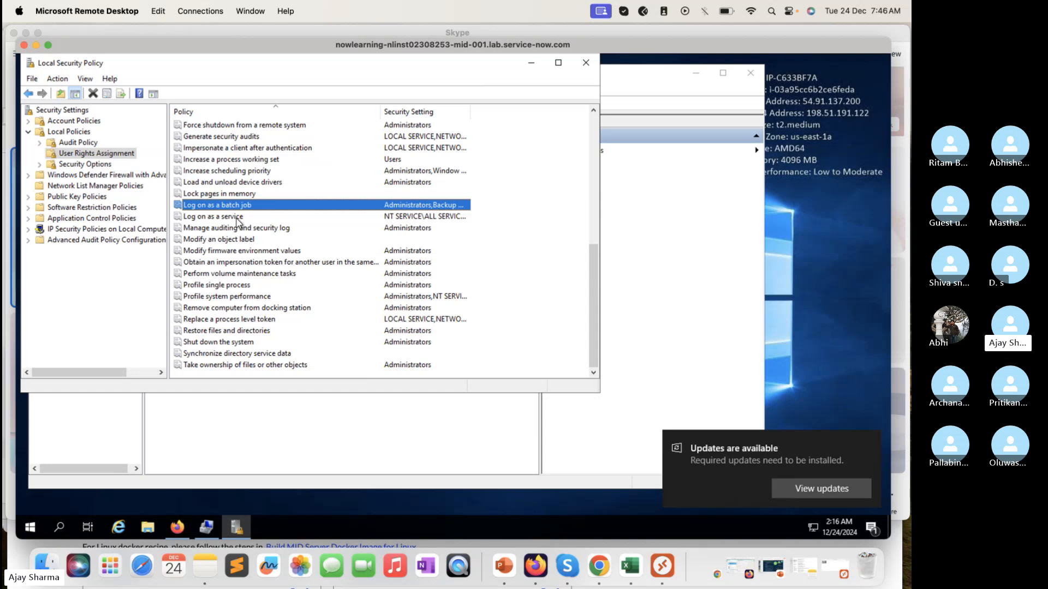
{"action": "left_click", "coordinate": [236, 218]}
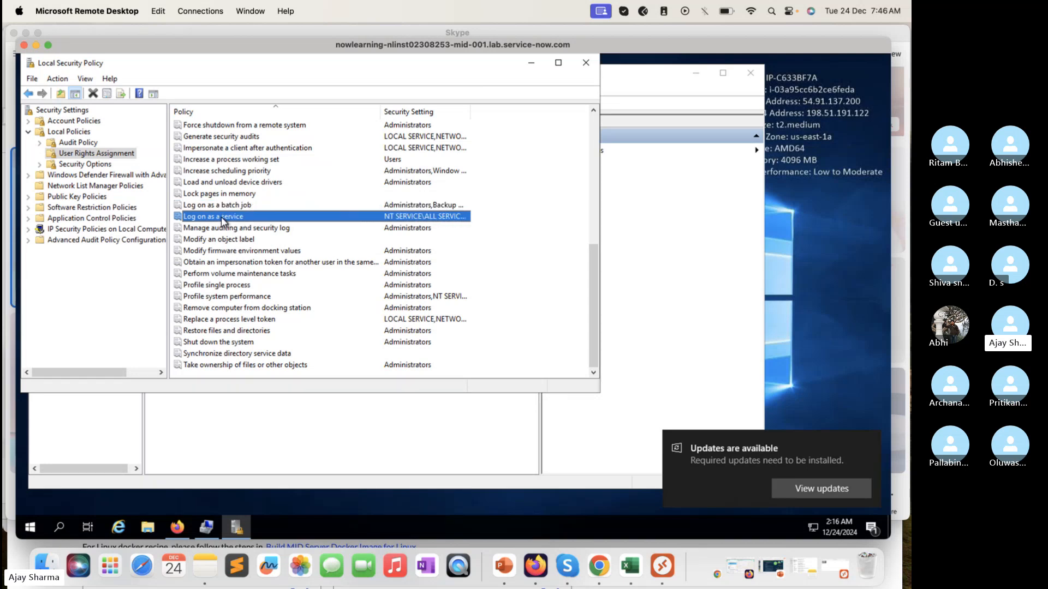
{"action": "right_click", "coordinate": [222, 221]}
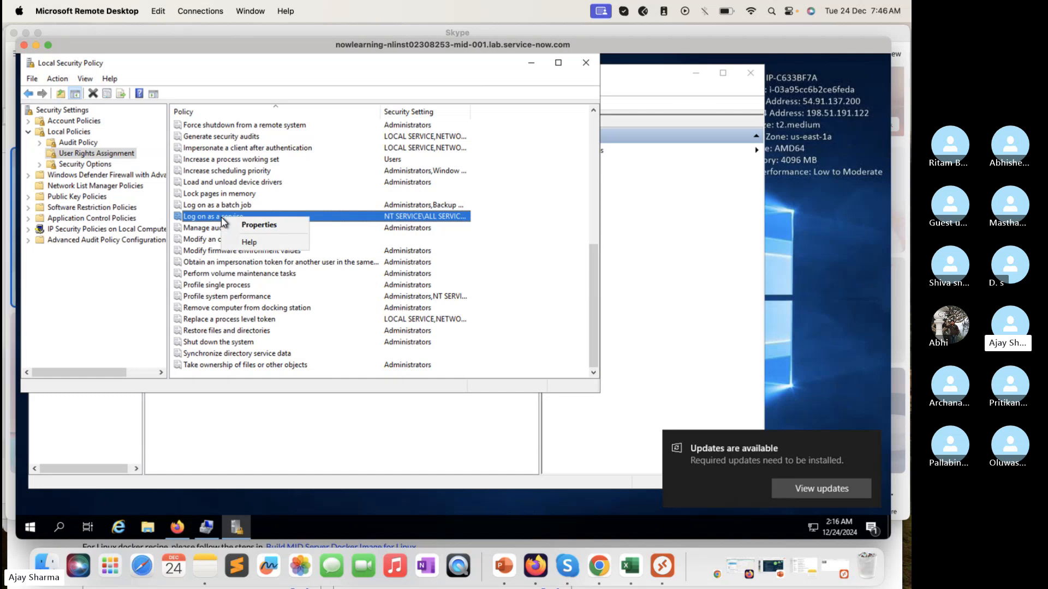
{"action": "left_click", "coordinate": [257, 226]}
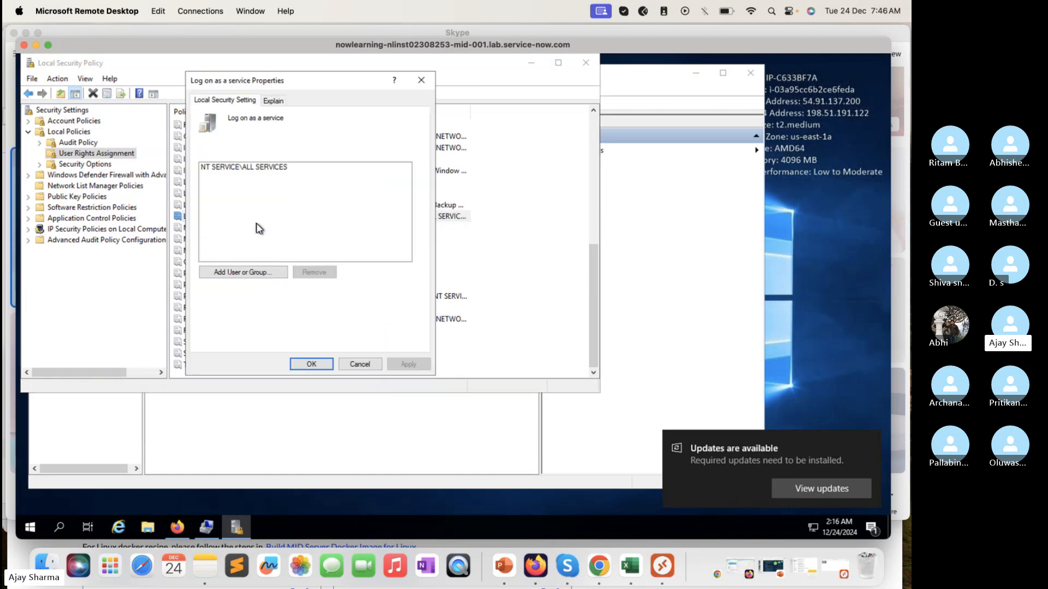
Step: Add the local user TechTrekwithAJ to the Log on as a service right after checking the name, and apply the change
{"action": "left_click", "coordinate": [248, 272]}
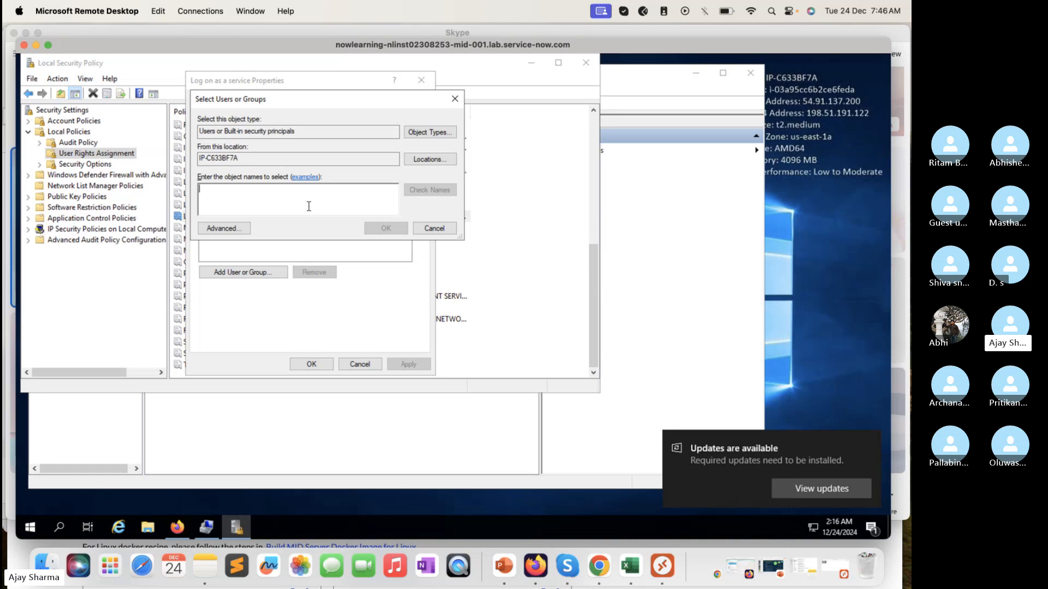
{"action": "type", "text": "TechTrekwi"}
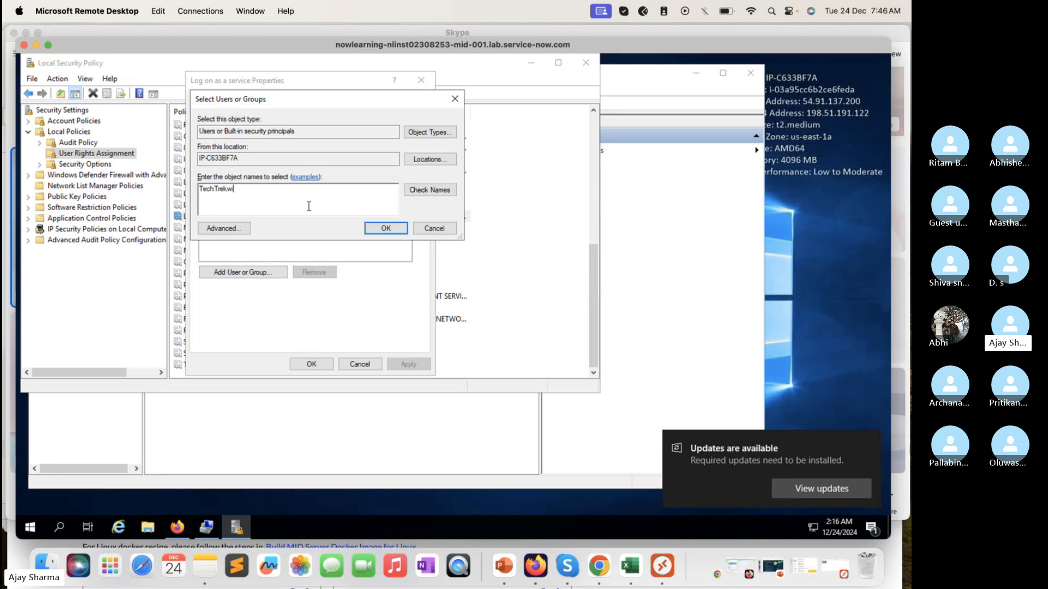
{"action": "type", "text": "thAJ"}
{"action": "left_click", "coordinate": [429, 190]}
{"action": "left_click", "coordinate": [385, 228]}
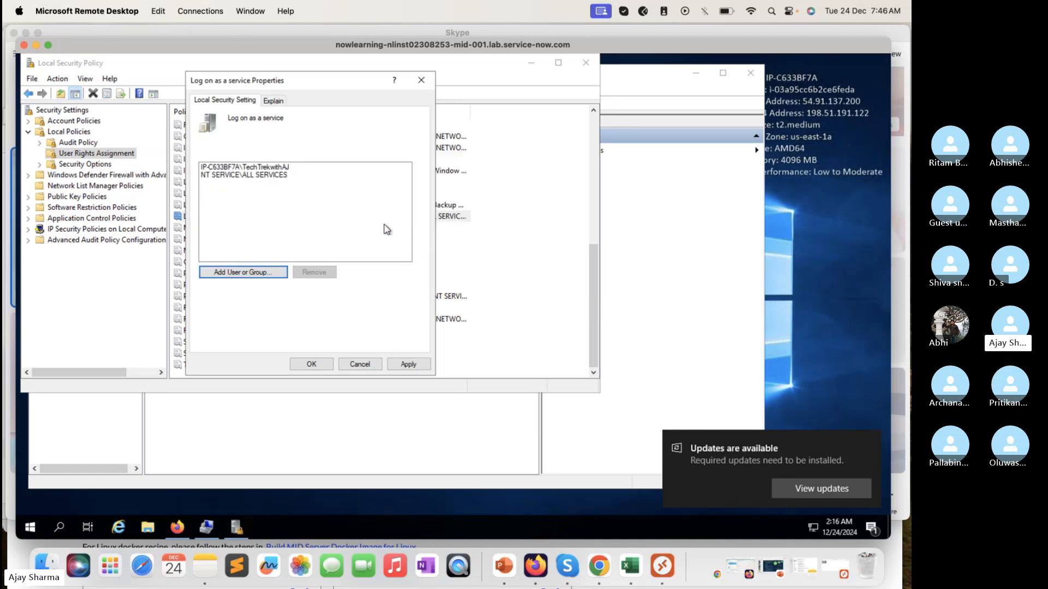
{"action": "left_click", "coordinate": [410, 367]}
{"action": "left_click", "coordinate": [321, 364]}
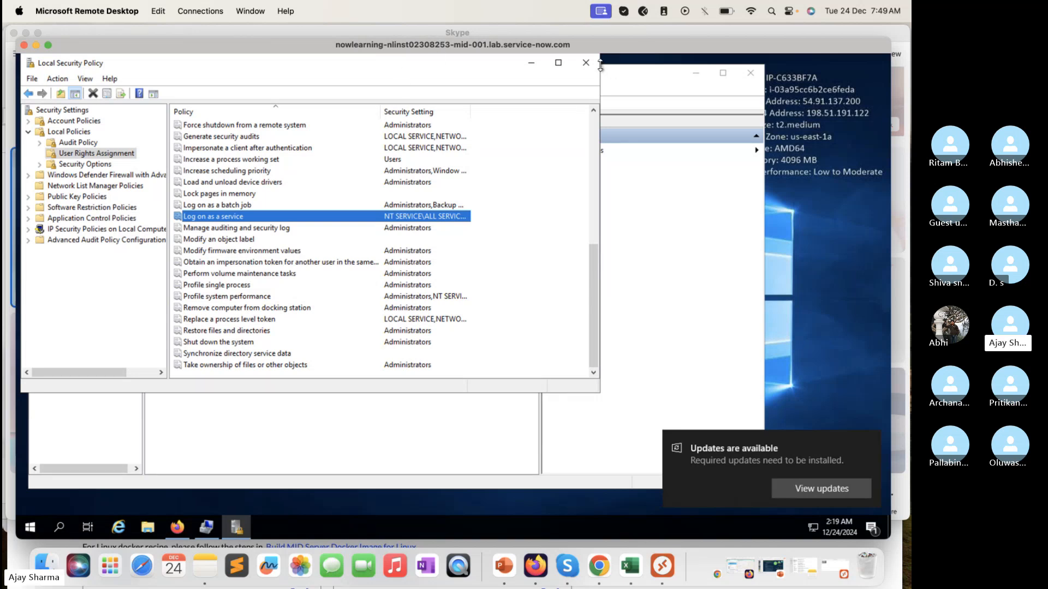
Step: Switch to Firefox on the remote host and enter TechTrekwithAJ as the user name on the ServiceNow login page
{"action": "left_click", "coordinate": [177, 537]}
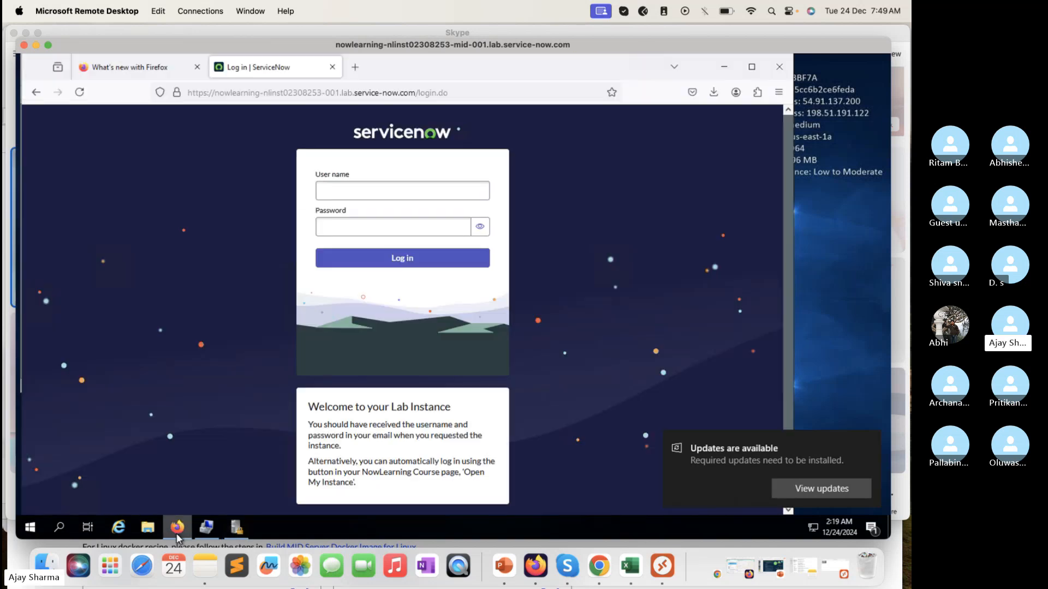
{"action": "left_click", "coordinate": [406, 188]}
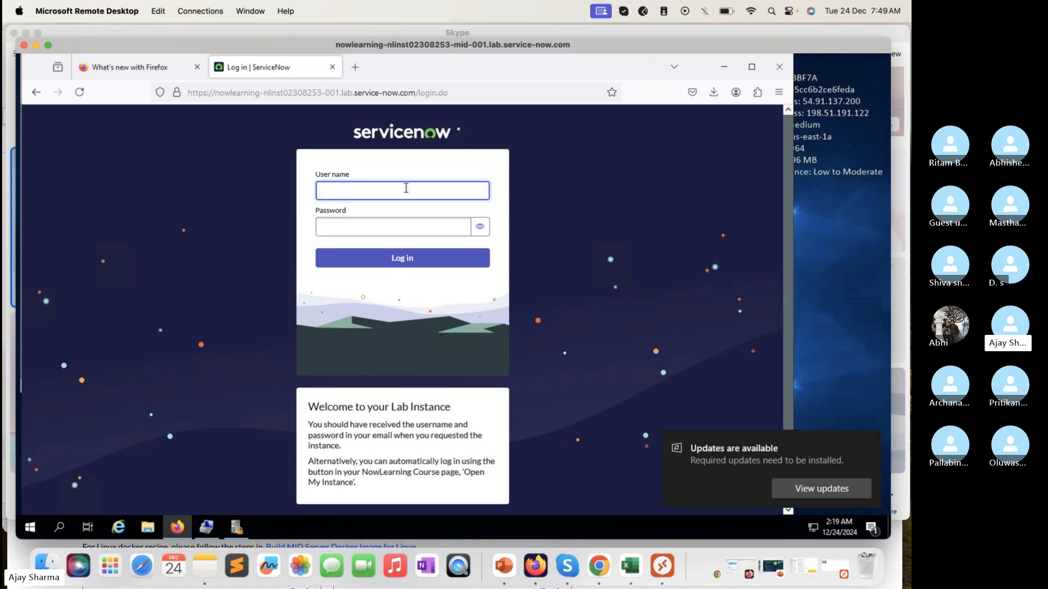
{"action": "type", "text": "TechTrekwithAJ"}
Step: Enter the account password and log in to the ServiceNow instance
{"action": "left_click", "coordinate": [396, 232]}
{"action": "type", "text": "*"}
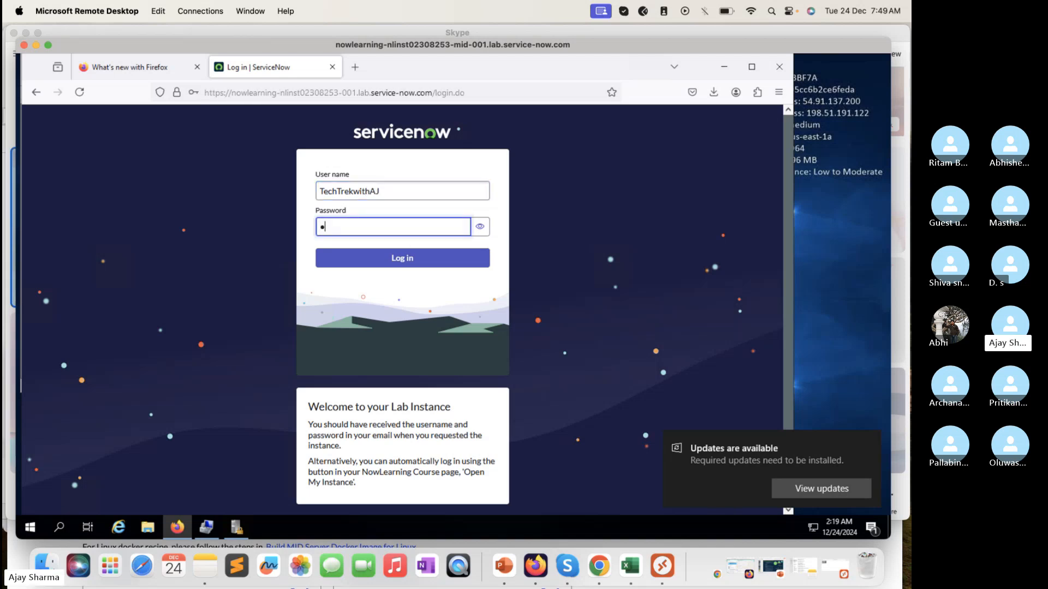
{"action": "type", "text": "*******"}
{"action": "key", "text": "Return"}
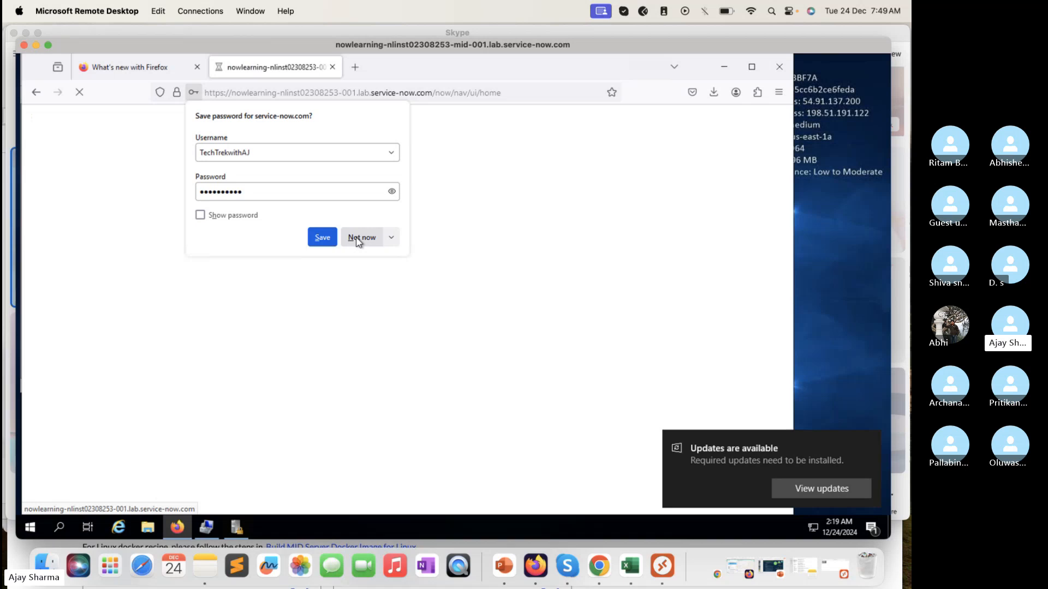
{"action": "left_click", "coordinate": [359, 237]}
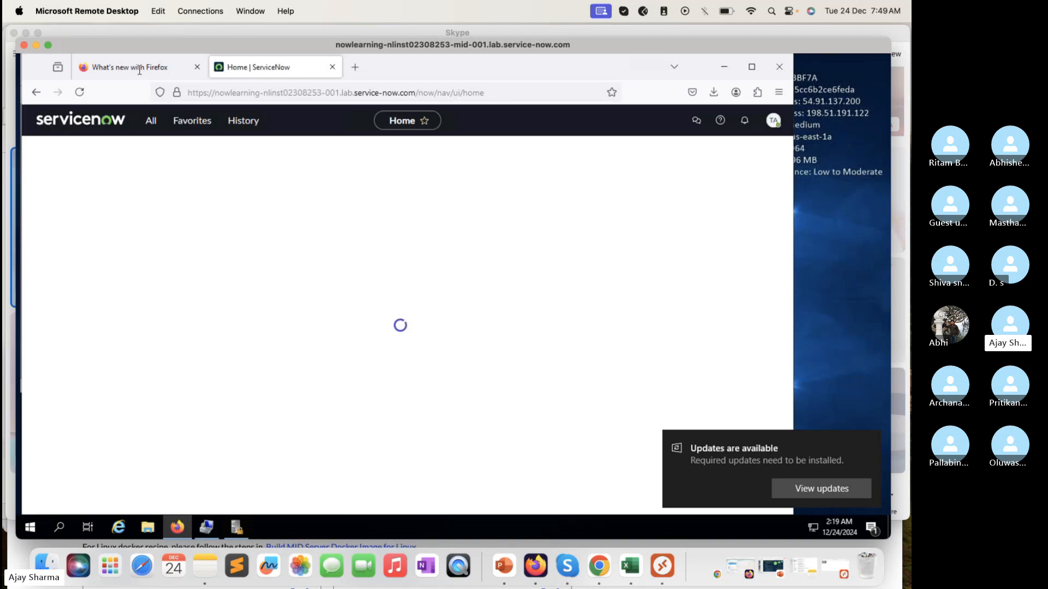
Step: Search all of the instance's navigation modules for download and for Mid Server, and close the navigator
{"action": "left_click", "coordinate": [154, 123]}
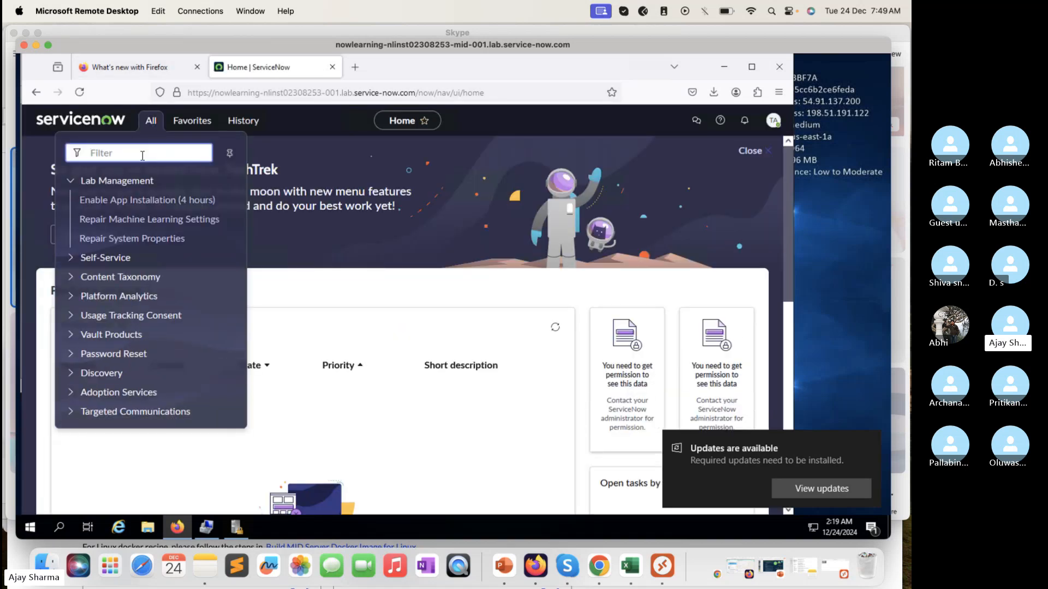
{"action": "type", "text": "down"}
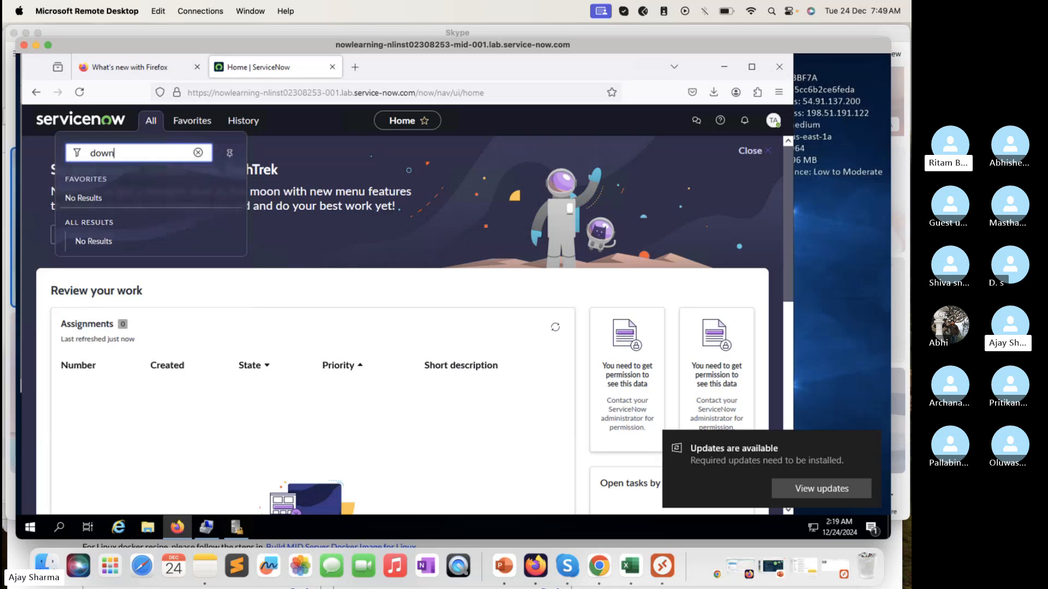
{"action": "type", "text": "nload"}
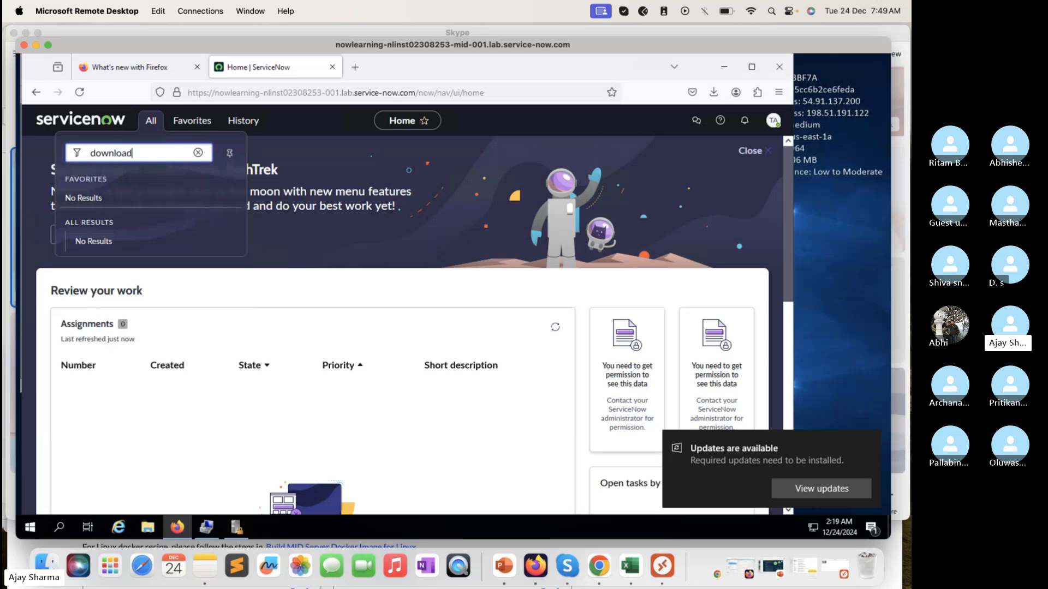
{"action": "double_click", "coordinate": [161, 150]}
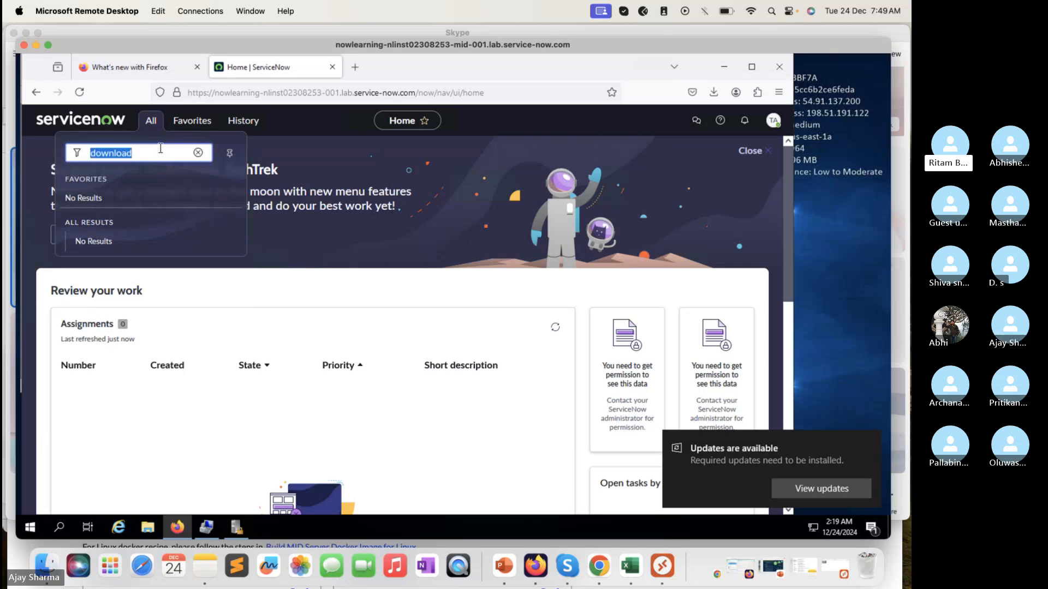
{"action": "type", "text": "Mid Server"}
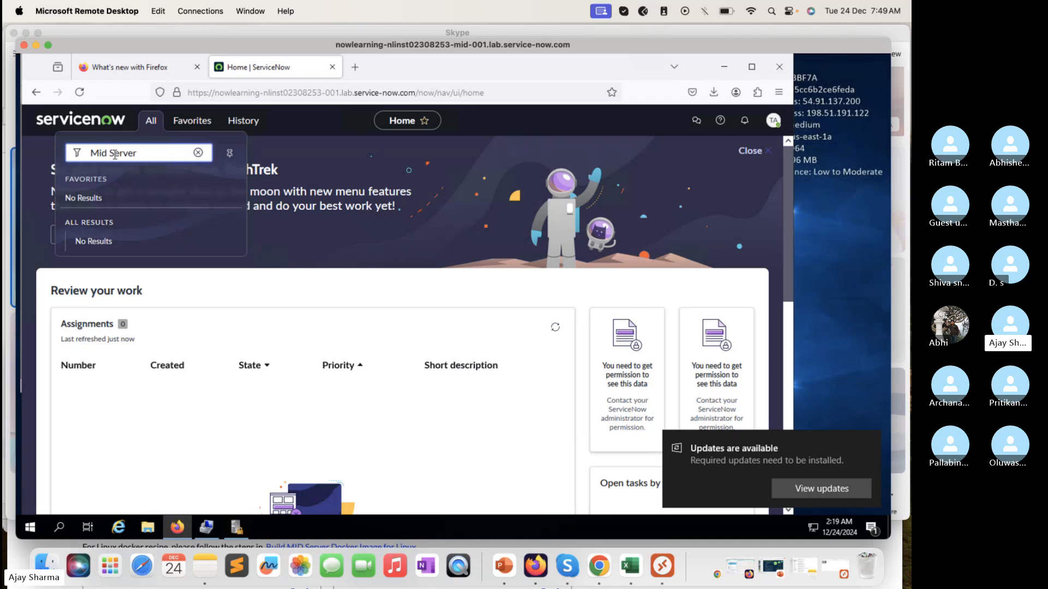
{"action": "left_click", "coordinate": [823, 207]}
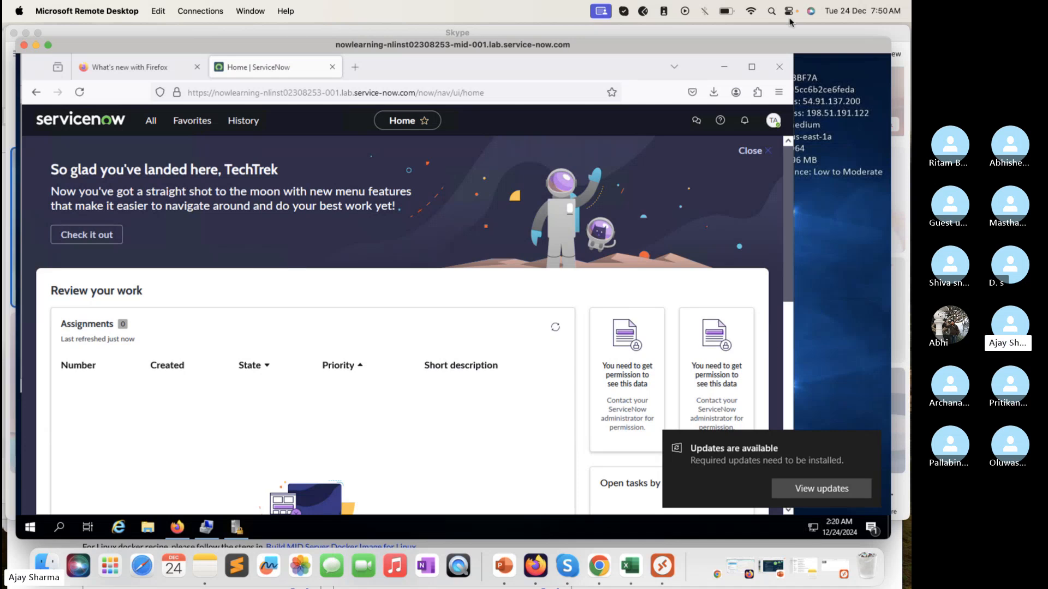
Step: Switch to the local Firefox window with the MID Server download page and open the downloaded mid.washingtondc Windows ZIP archive
{"action": "left_click", "coordinate": [898, 192]}
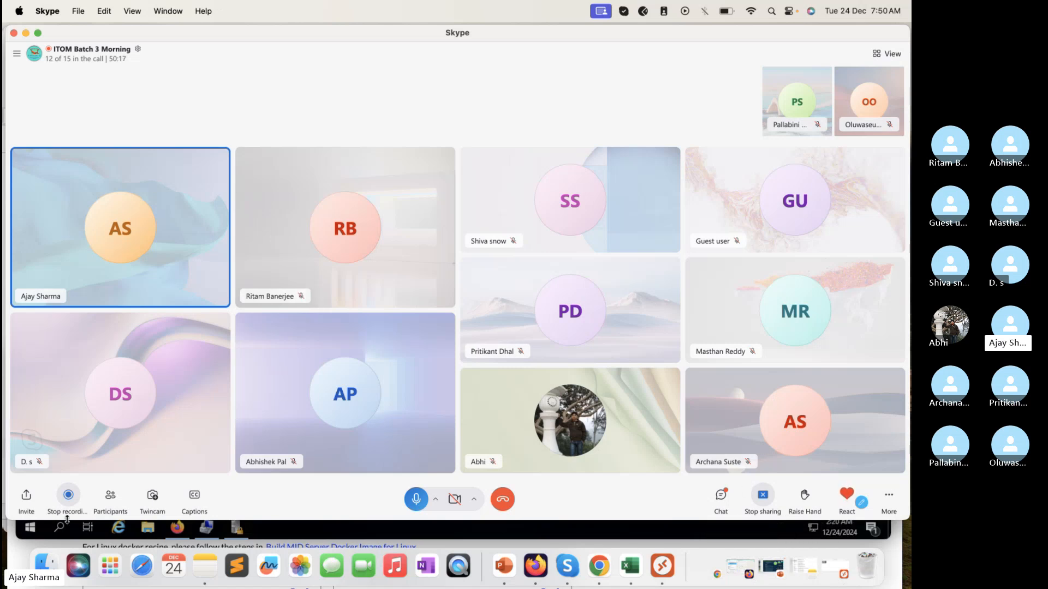
{"action": "left_click", "coordinate": [36, 544]}
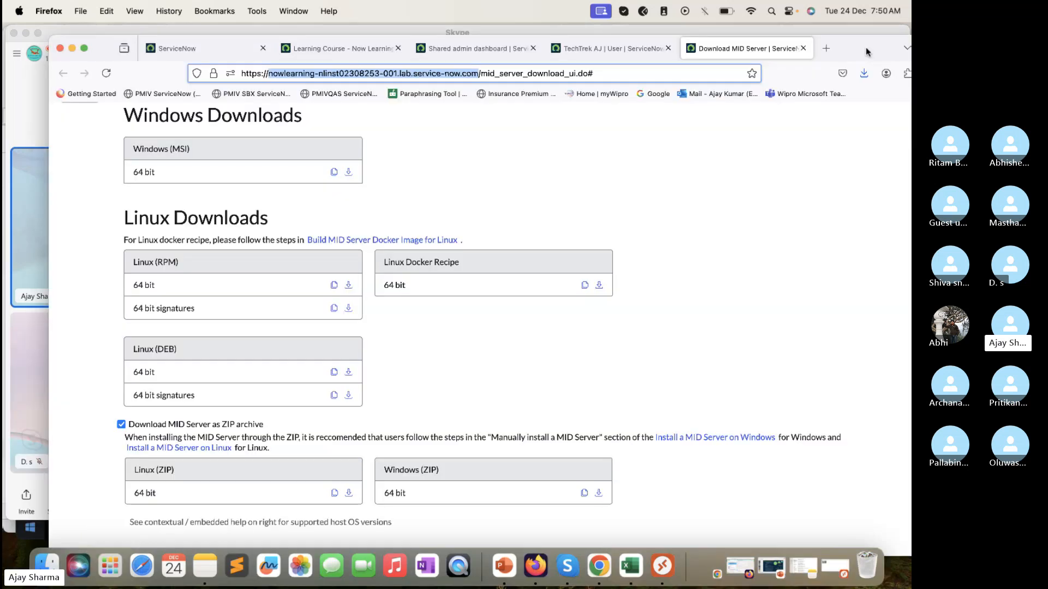
{"action": "left_click_drag", "start_coordinate": [825, 356], "coordinate": [792, 55]}
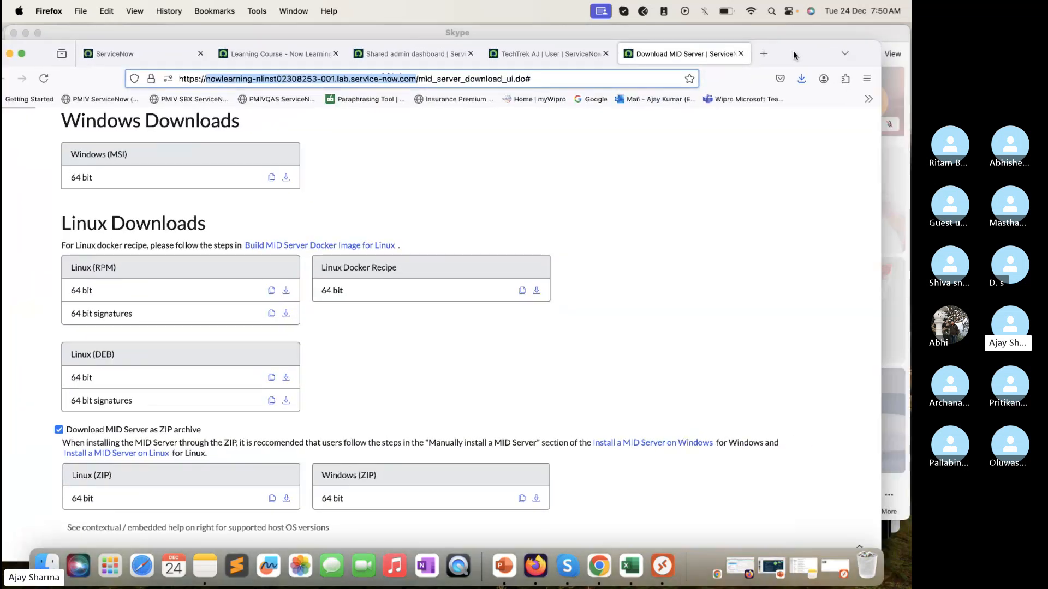
{"action": "left_click", "coordinate": [801, 79]}
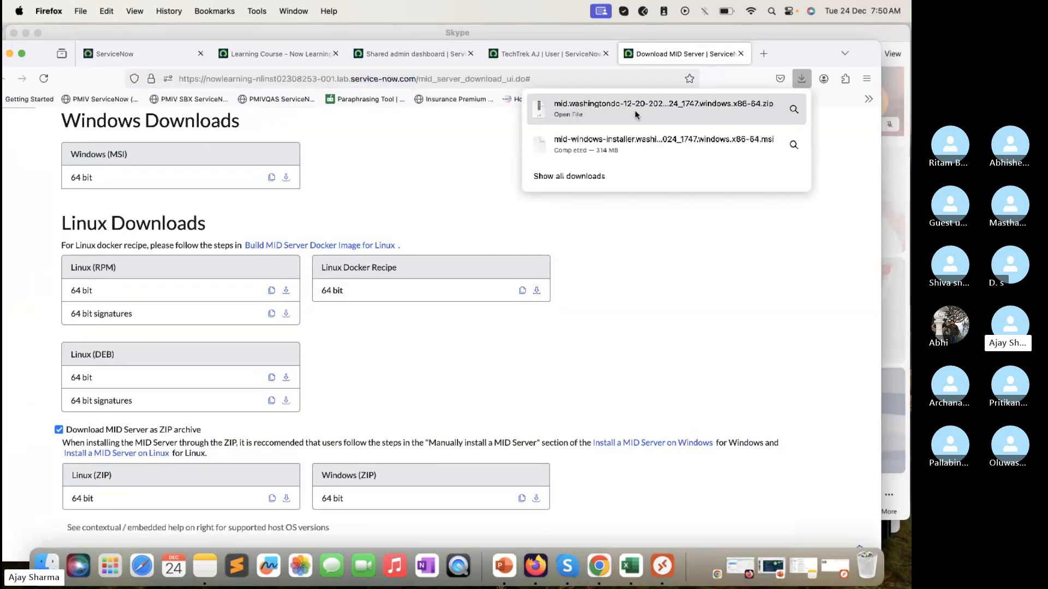
{"action": "left_click", "coordinate": [634, 106]}
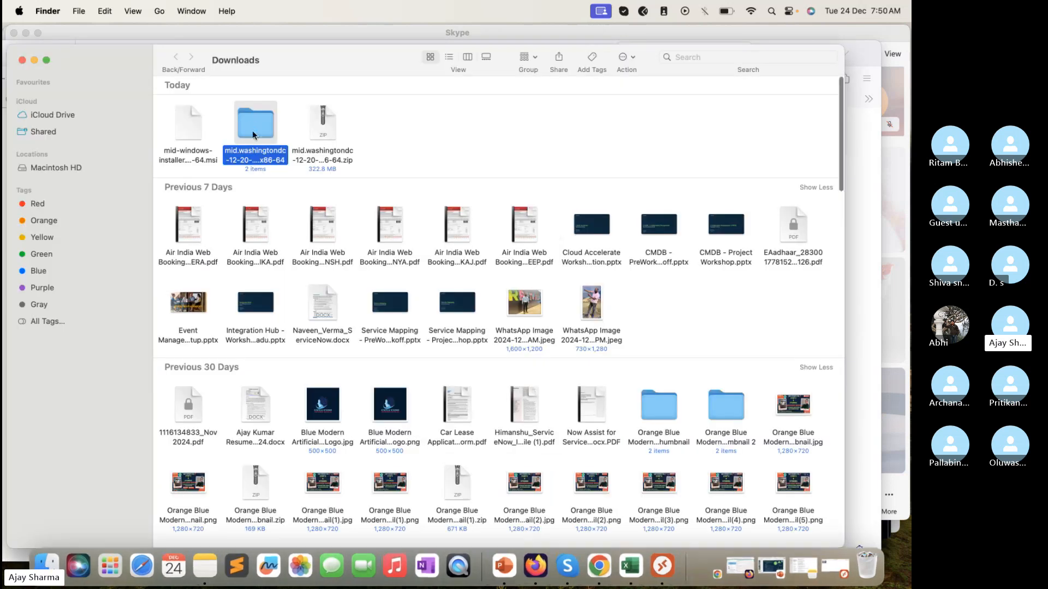
Step: Try to copy the MID Server MSI installer and extracted folder from the local Downloads folder onto the remote host's desktop
{"action": "left_click", "coordinate": [196, 129], "text": "super"}
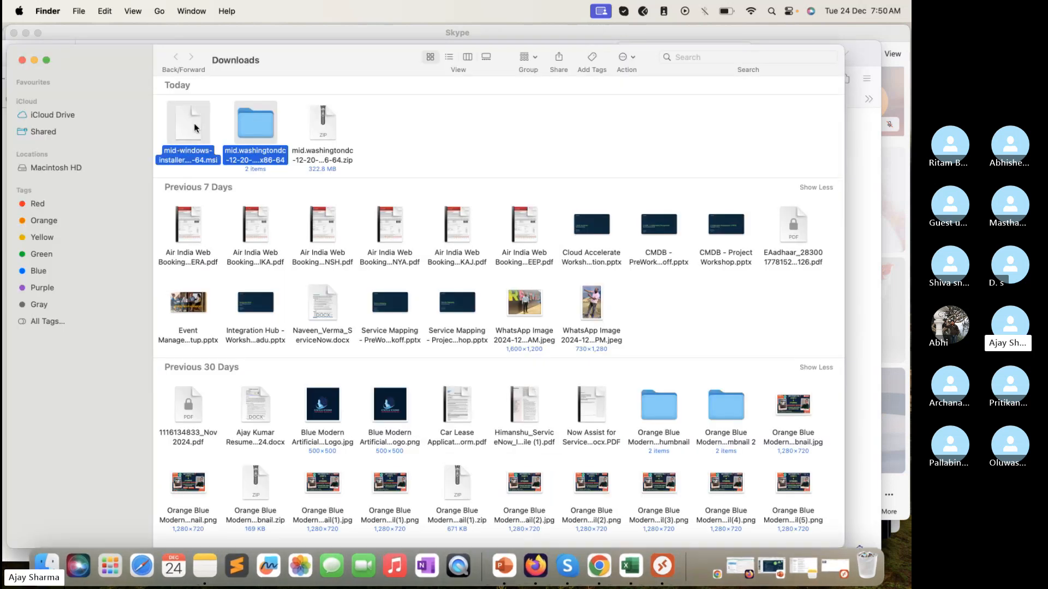
{"action": "left_click", "coordinate": [34, 60]}
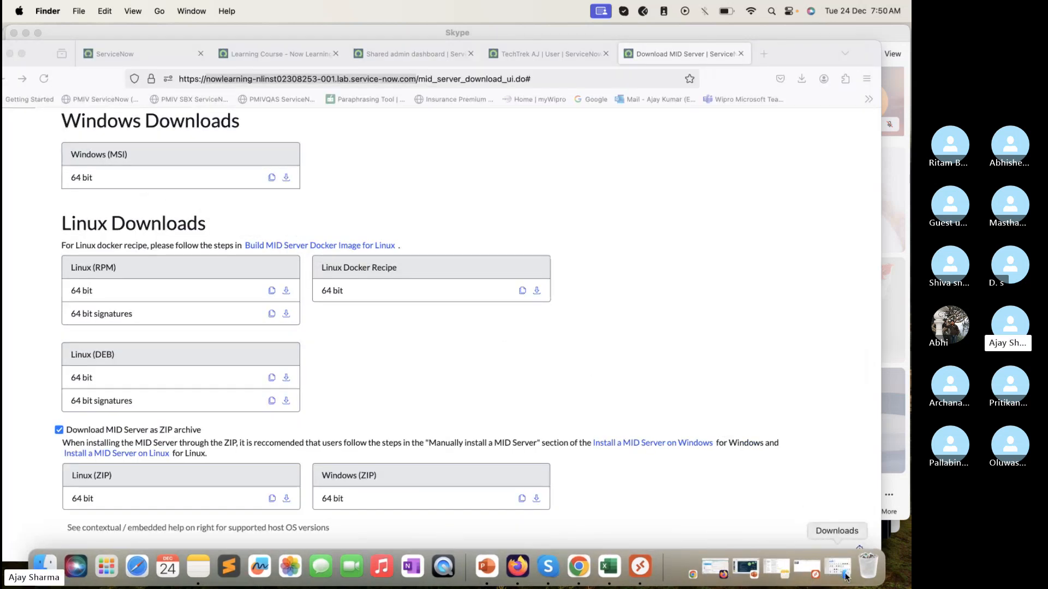
{"action": "left_click", "coordinate": [640, 567]}
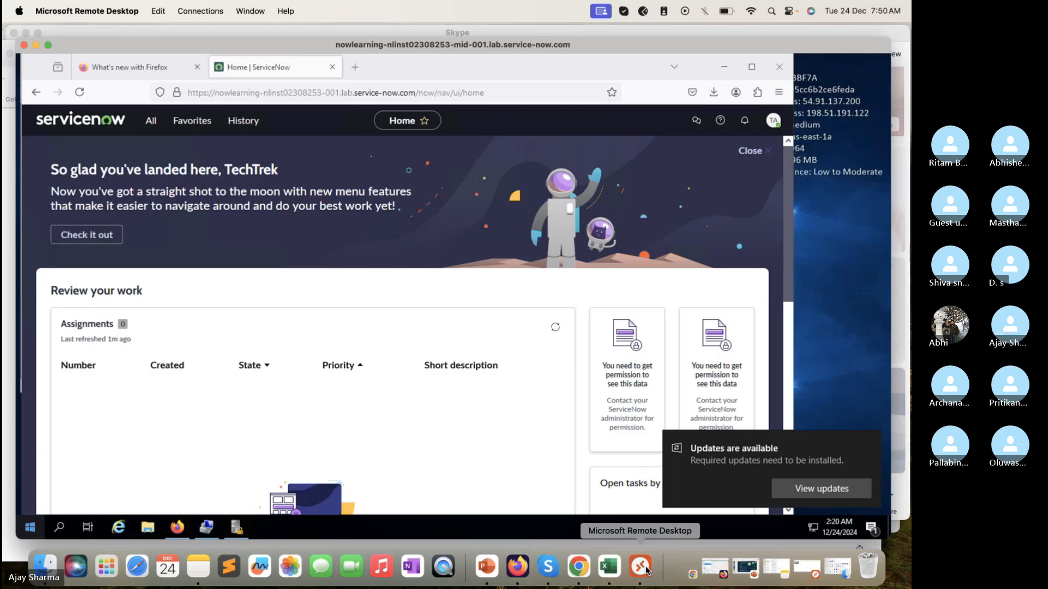
{"action": "right_click", "coordinate": [806, 208]}
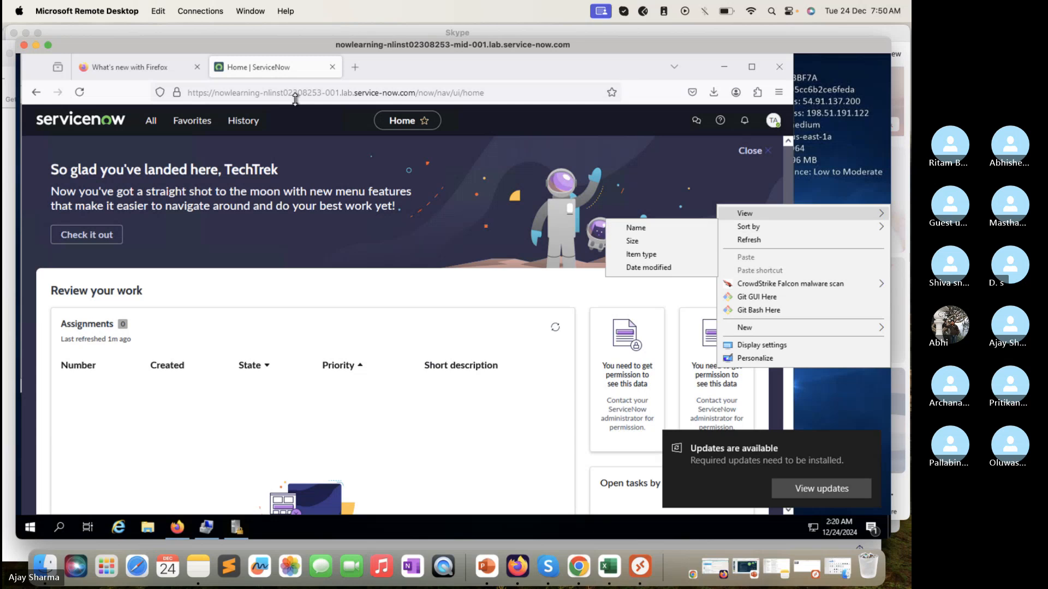
{"action": "left_click", "coordinate": [36, 46]}
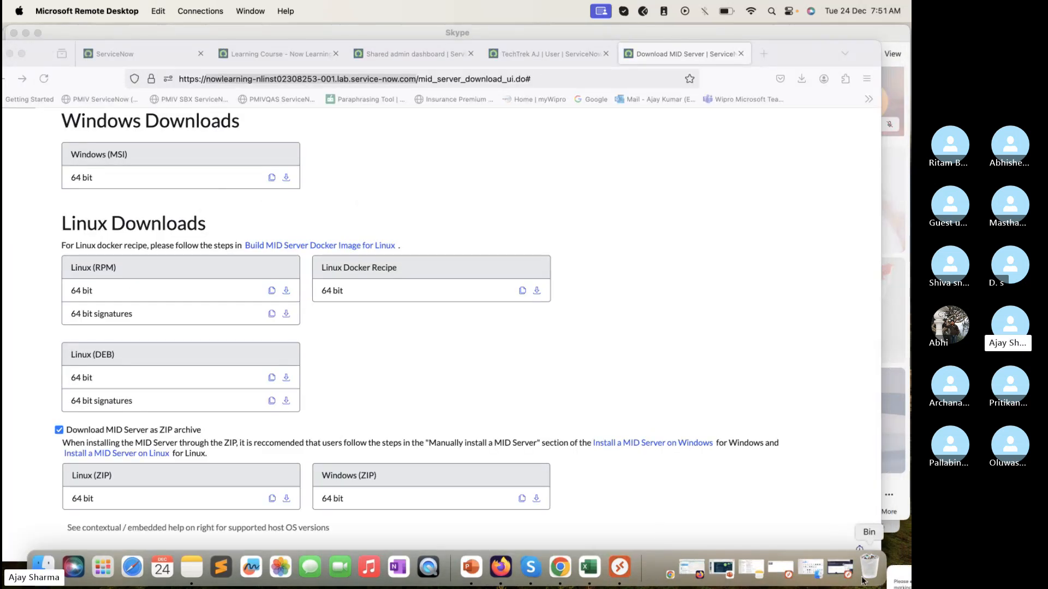
Step: Return to the remote host, close Local Security Policy and Computer Management, and check whether the desktop offers pasting
{"action": "left_click", "coordinate": [841, 568]}
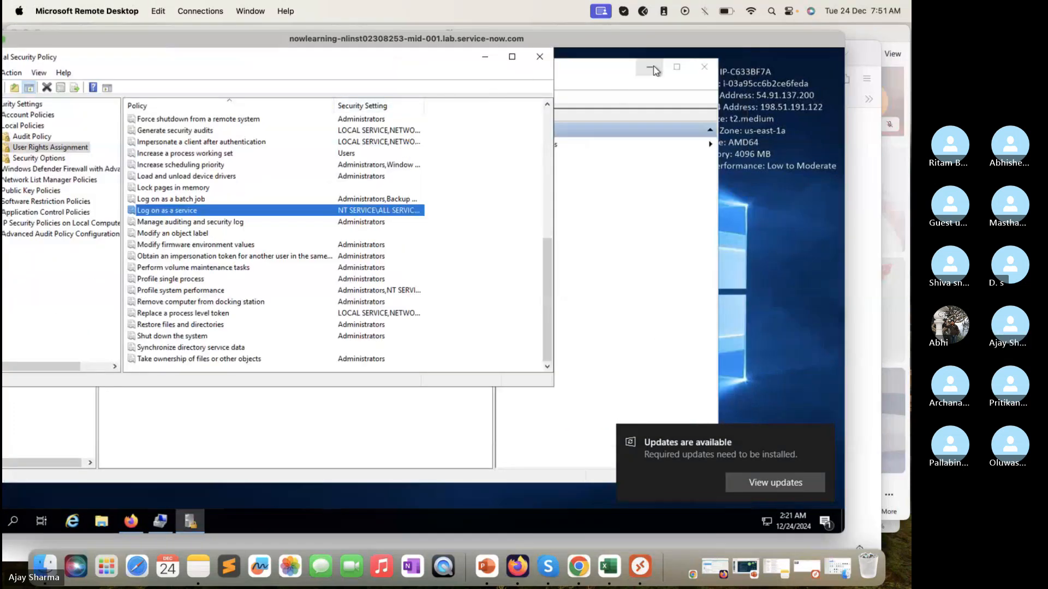
{"action": "left_click", "coordinate": [541, 58]}
{"action": "left_click", "coordinate": [704, 66]}
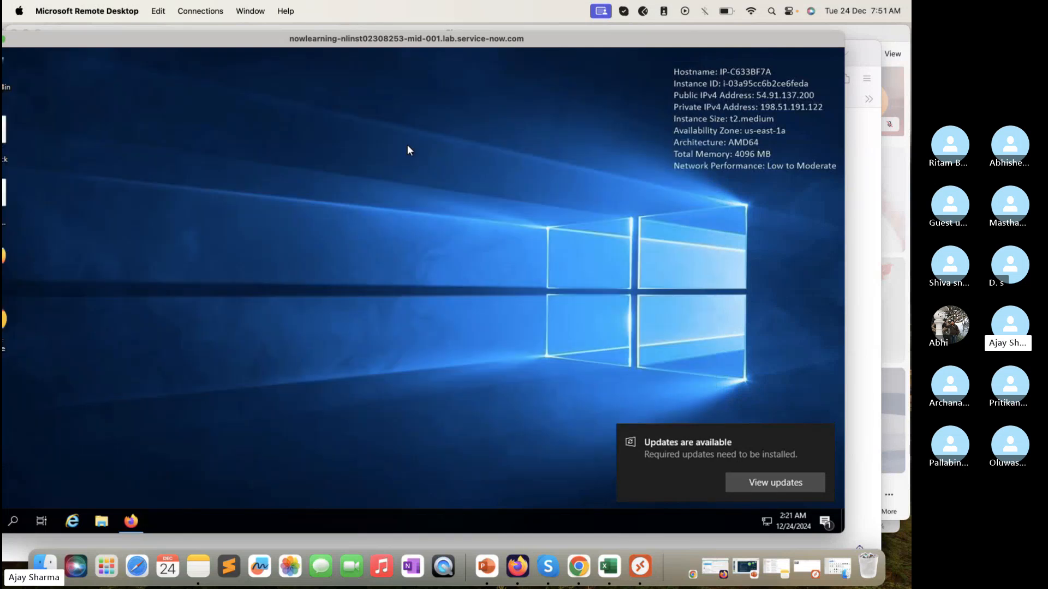
{"action": "right_click", "coordinate": [407, 145]}
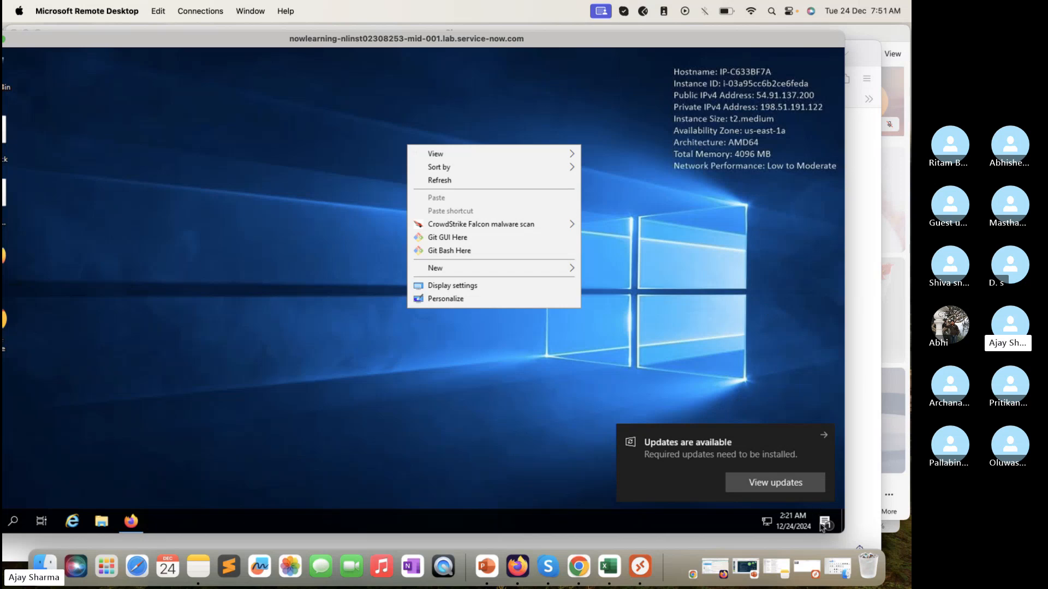
Step: Restore the local Downloads window, rearrange the remote desktop and Firefox windows, and make the remote desktop window taller
{"action": "left_click", "coordinate": [846, 571]}
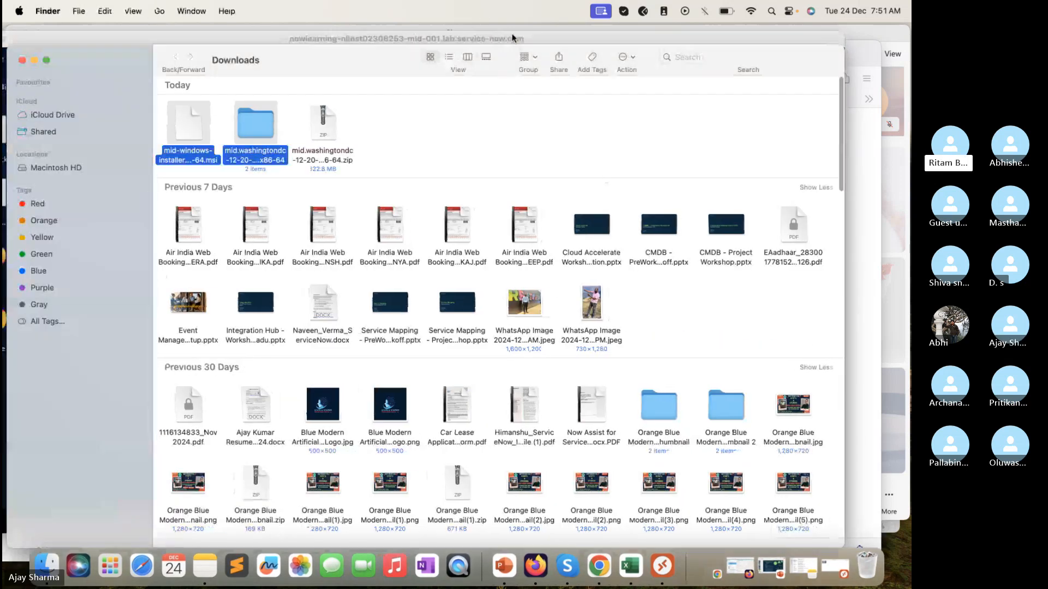
{"action": "left_click_drag", "start_coordinate": [513, 33], "coordinate": [551, 29]}
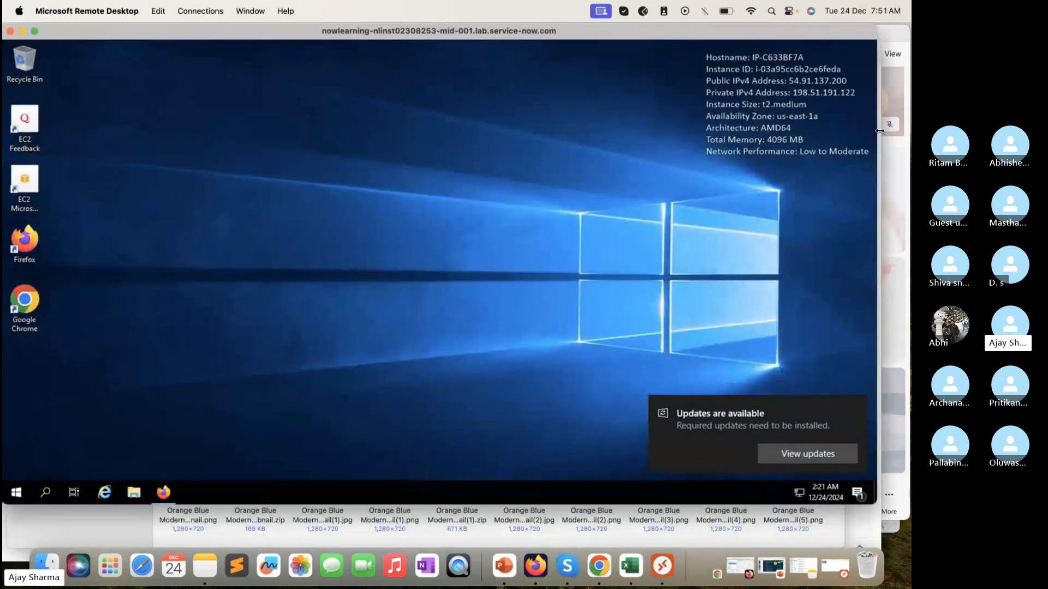
{"action": "left_click_drag", "start_coordinate": [880, 131], "coordinate": [852, 139]}
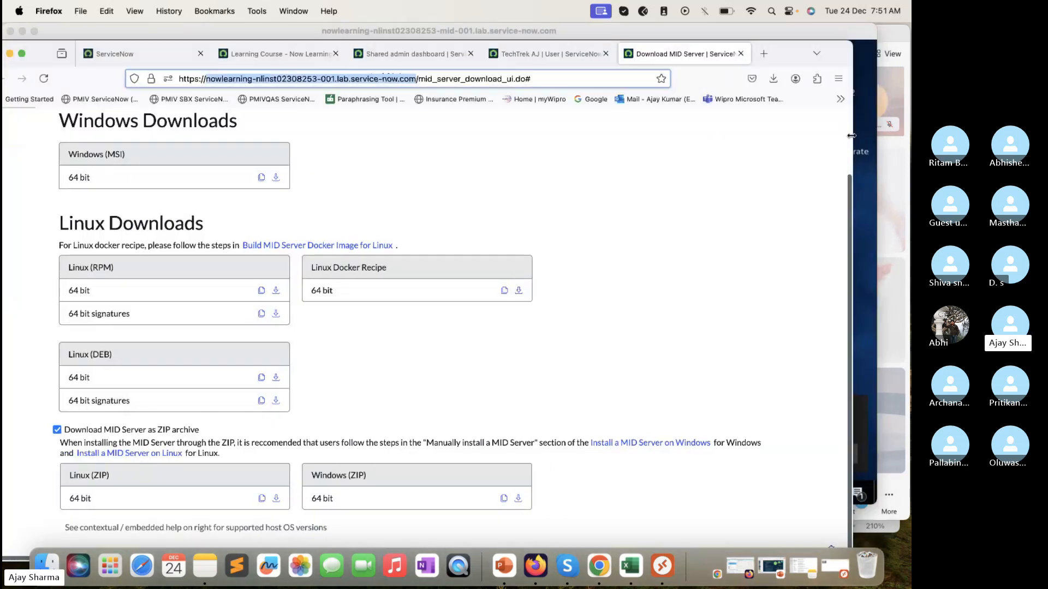
{"action": "left_click", "coordinate": [861, 55]}
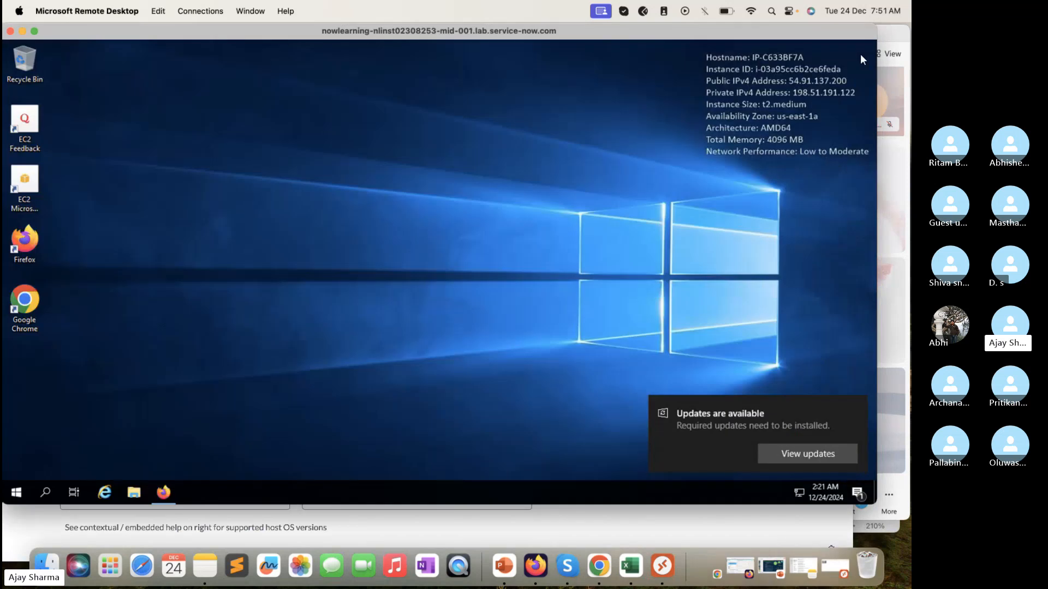
{"action": "left_click_drag", "start_coordinate": [811, 29], "coordinate": [833, 32]}
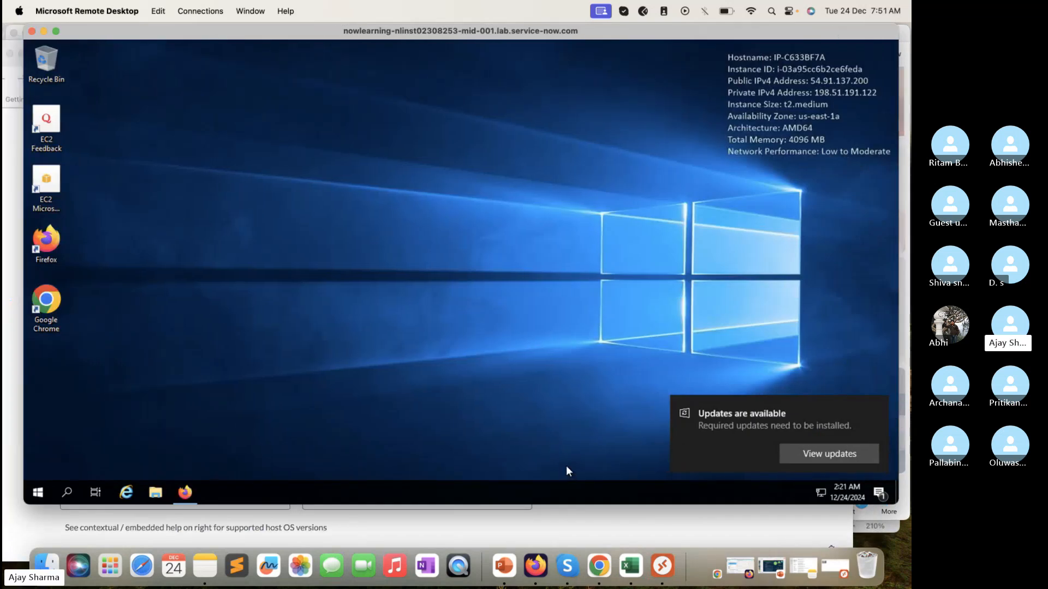
{"action": "left_click", "coordinate": [575, 529]}
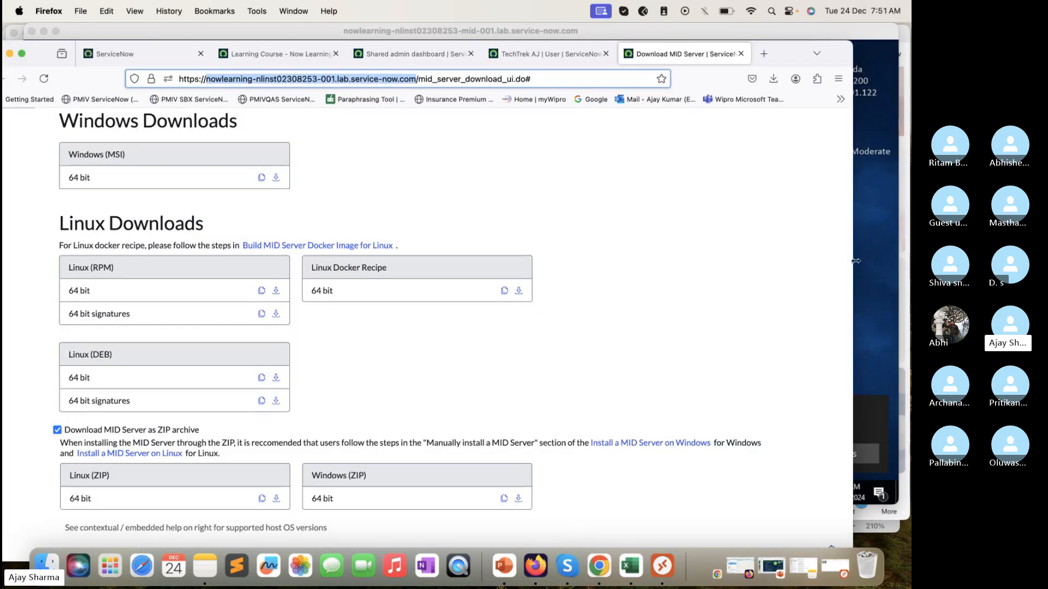
{"action": "left_click", "coordinate": [865, 214]}
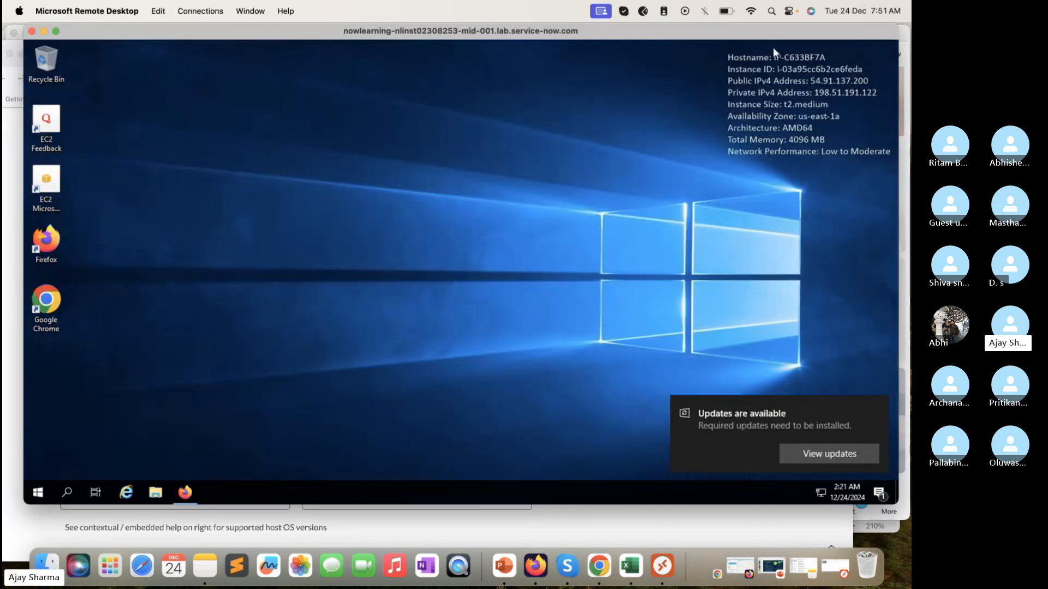
{"action": "left_click_drag", "start_coordinate": [773, 32], "coordinate": [766, 33]}
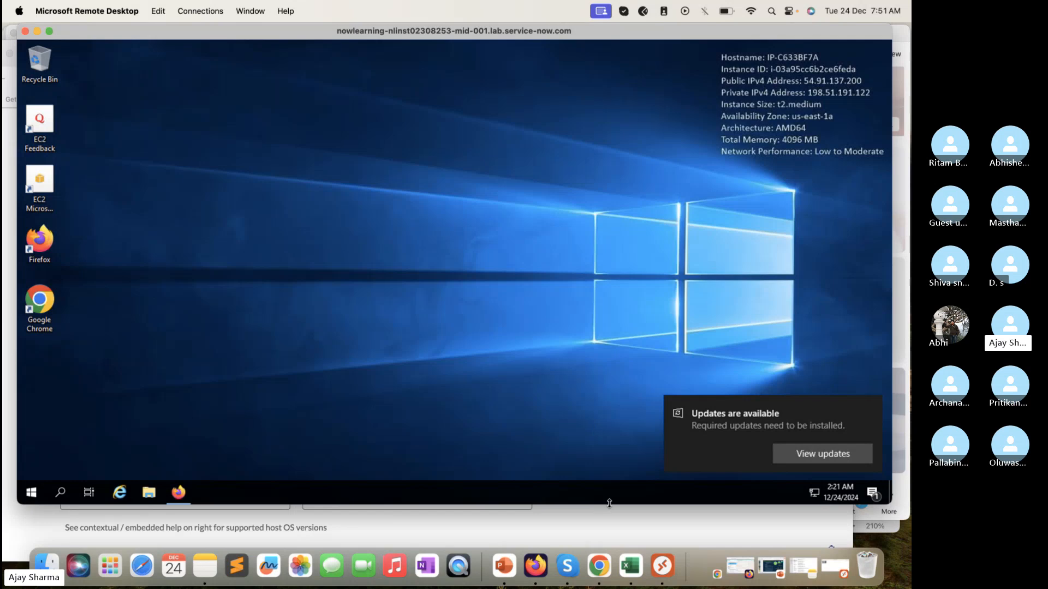
{"action": "left_click_drag", "start_coordinate": [609, 504], "coordinate": [609, 529]}
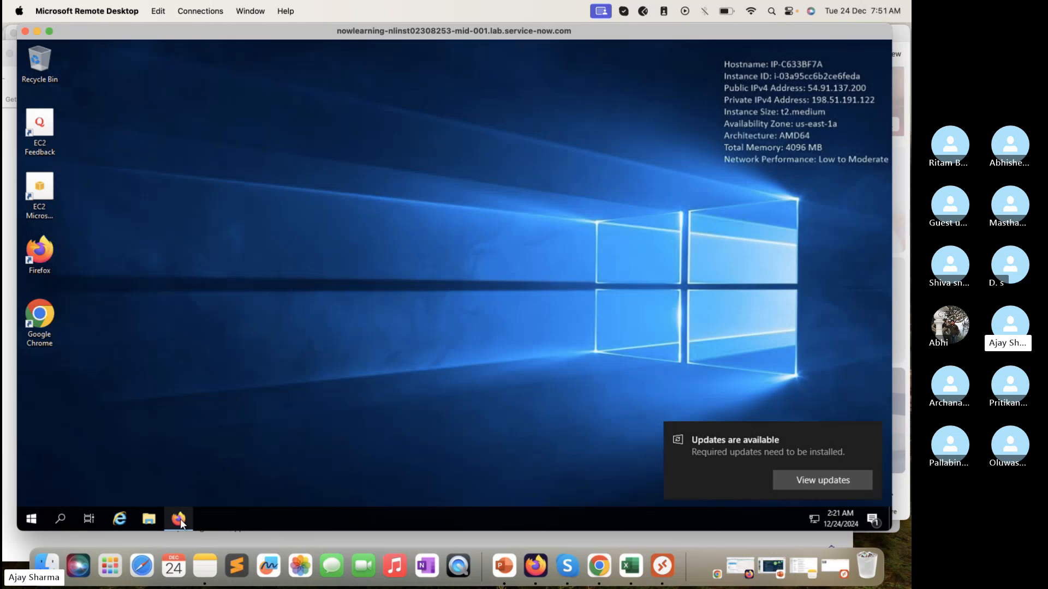
Step: In the remote host's Firefox, search all of the instance's navigation modules for Mid Server again
{"action": "mouse_move", "coordinate": [180, 519]}
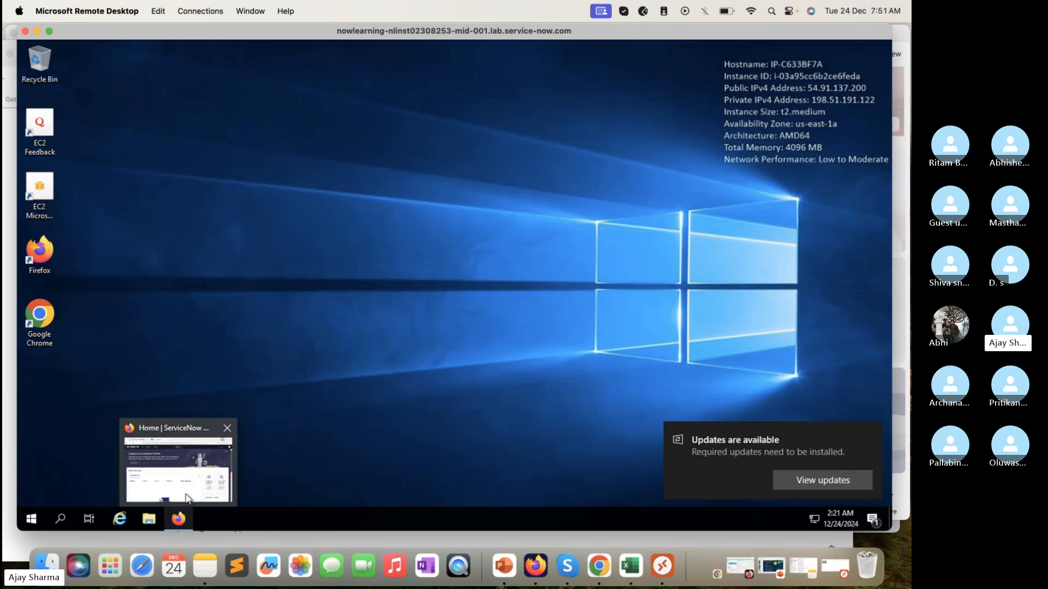
{"action": "left_click", "coordinate": [187, 498]}
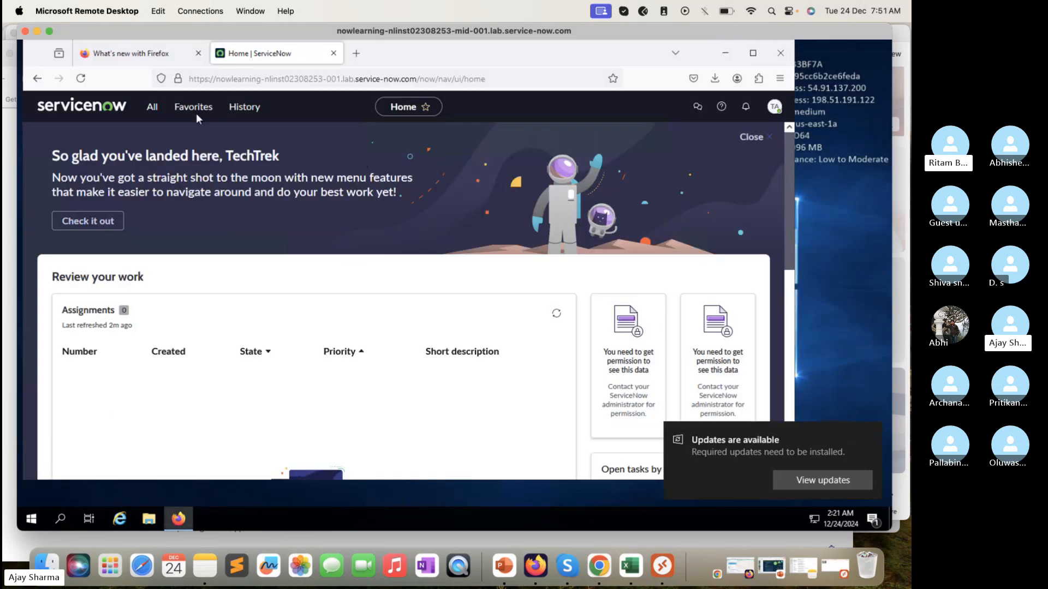
{"action": "left_click", "coordinate": [152, 107]}
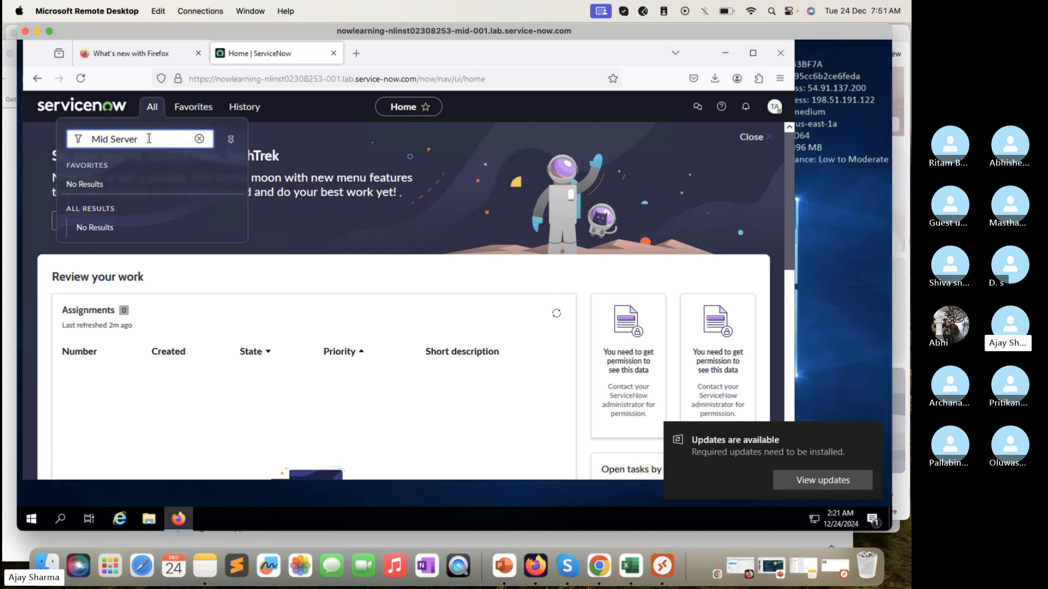
{"action": "key", "text": "BackSpace"}
{"action": "key", "text": "BackSpace"}
{"action": "key", "text": "BackSpace"}
{"action": "key", "text": "BackSpace"}
{"action": "key", "text": "BackSpace"}
{"action": "key", "text": "BackSpace"}
{"action": "key", "text": "BackSpace"}
{"action": "key", "text": "BackSpace"}
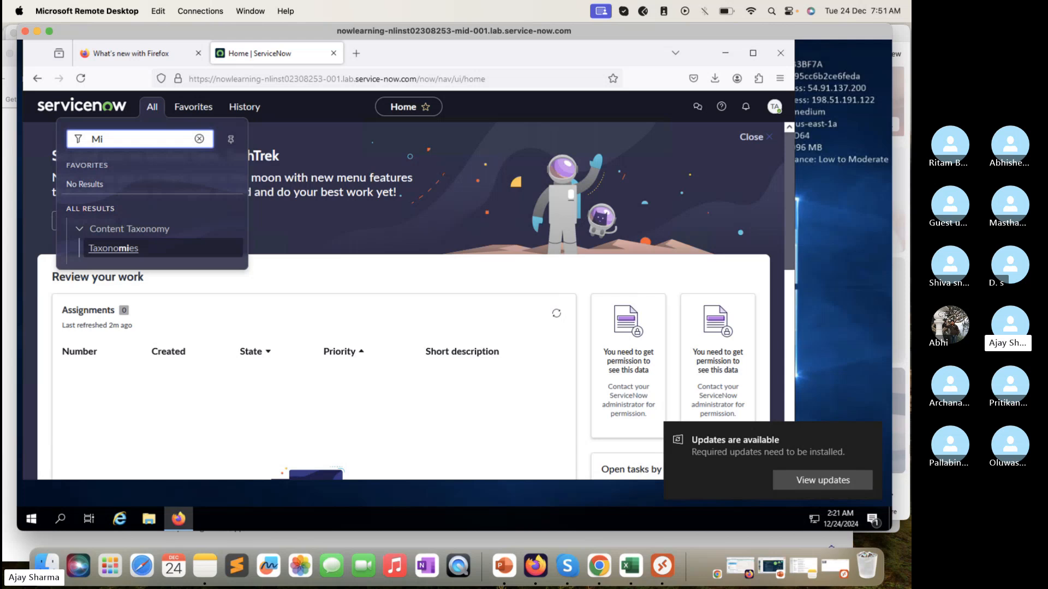
{"action": "key", "text": "BackSpace"}
{"action": "key", "text": "BackSpace"}
{"action": "type", "text": "M"}
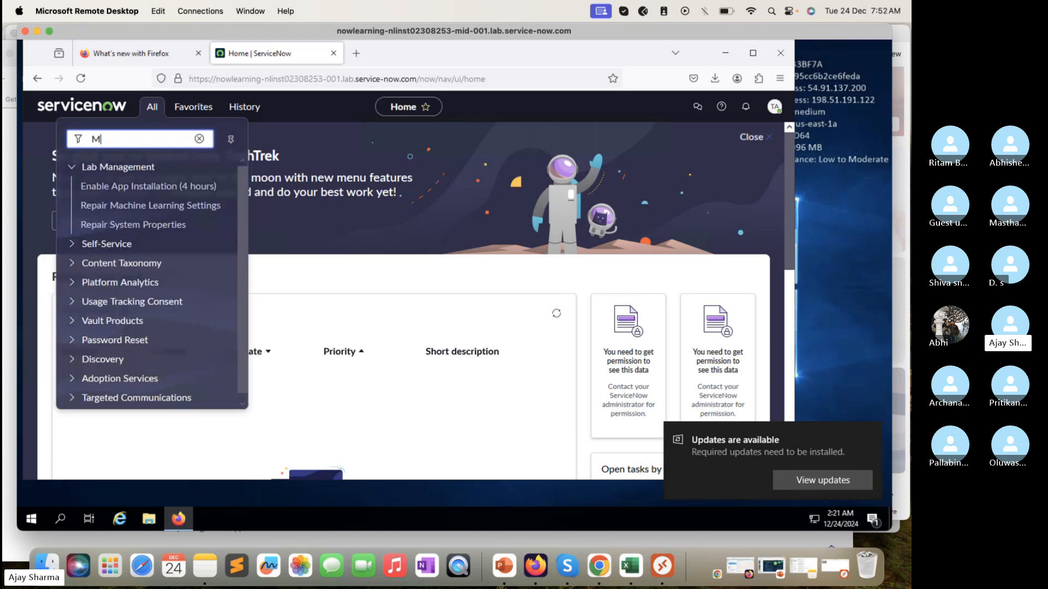
{"action": "type", "text": "id Server"}
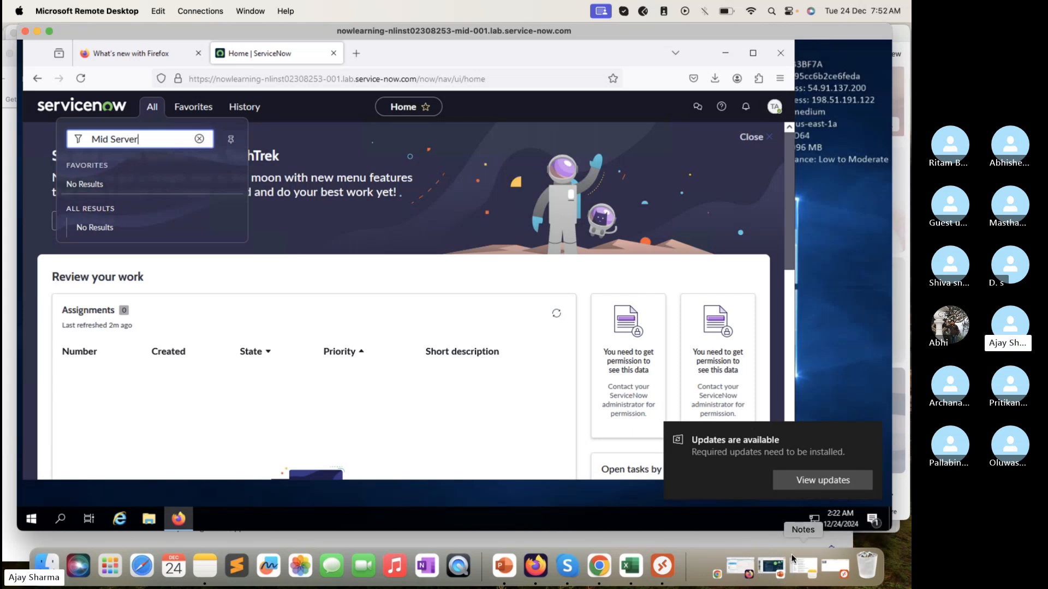
Step: Switch to the local Firefox window and reload the MID Server user's record to examine its assigned roles
{"action": "left_click", "coordinate": [6, 484]}
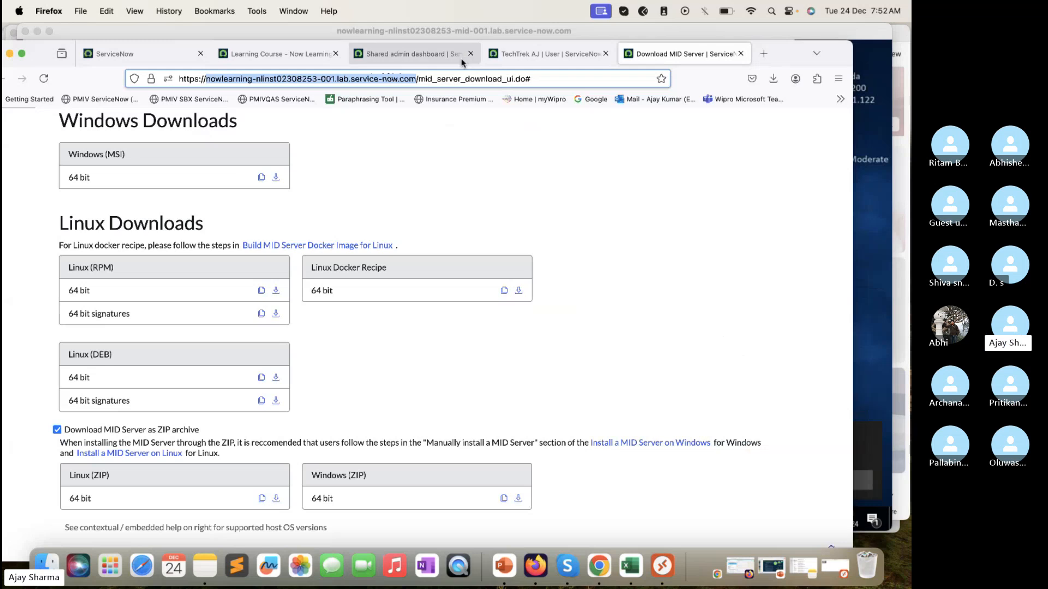
{"action": "left_click", "coordinate": [547, 51]}
{"action": "scroll", "coordinate": [545, 164], "scroll_direction": "down", "scroll_amount": 5}
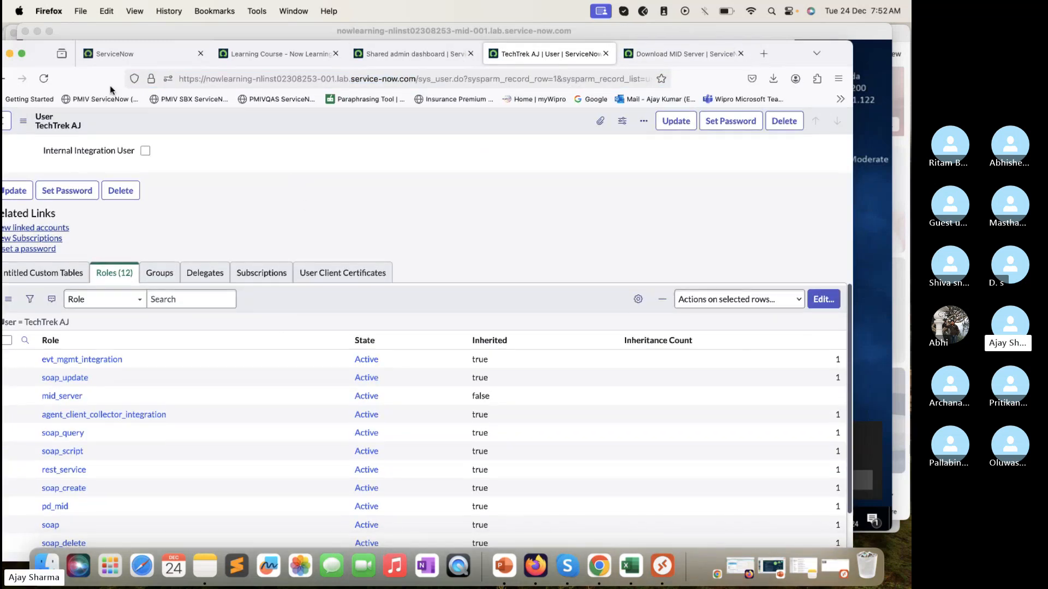
{"action": "left_click", "coordinate": [44, 78]}
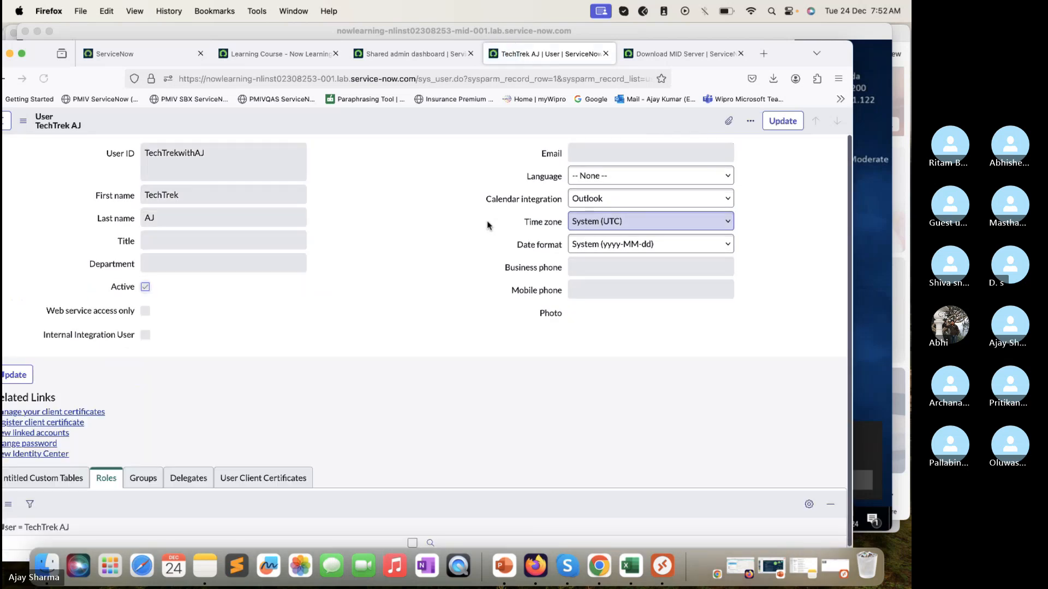
{"action": "scroll", "coordinate": [474, 306], "scroll_direction": "down", "scroll_amount": 3}
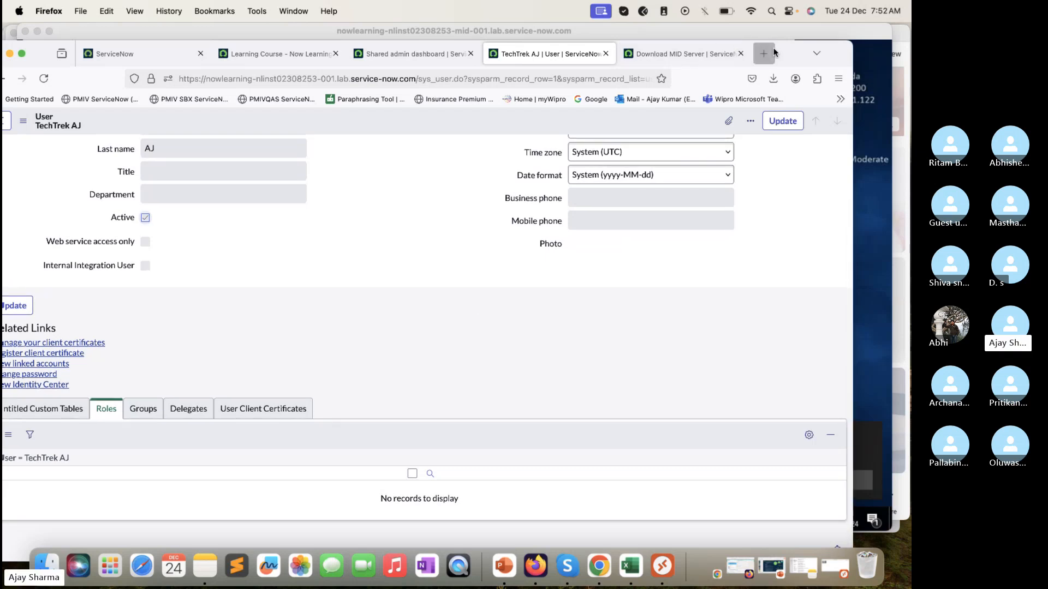
{"action": "left_click_drag", "start_coordinate": [794, 42], "coordinate": [822, 35]}
{"action": "scroll", "coordinate": [487, 221], "scroll_direction": "up", "scroll_amount": 3}
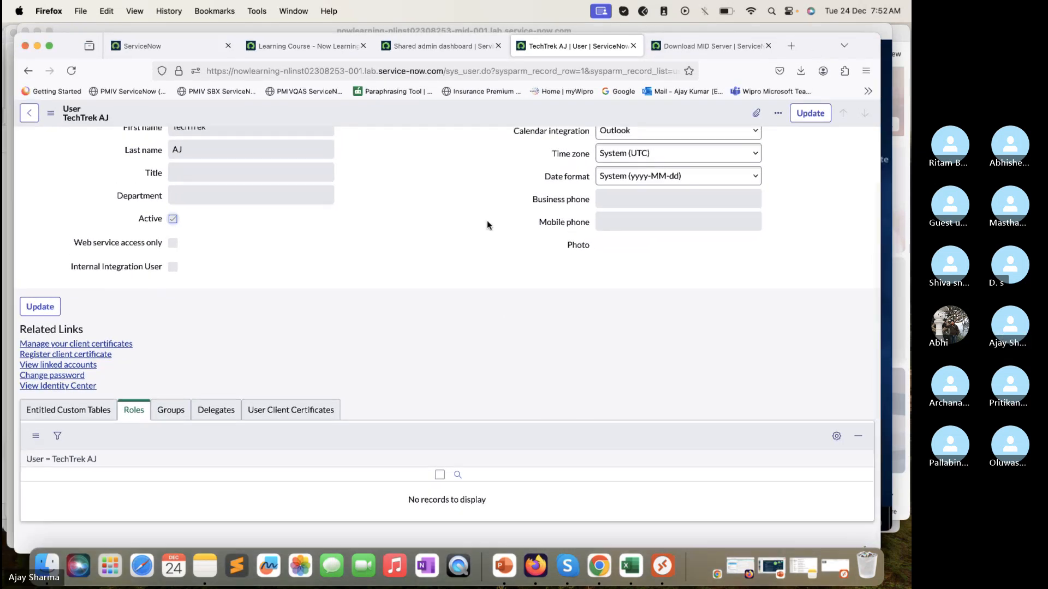
{"action": "left_click", "coordinate": [71, 70]}
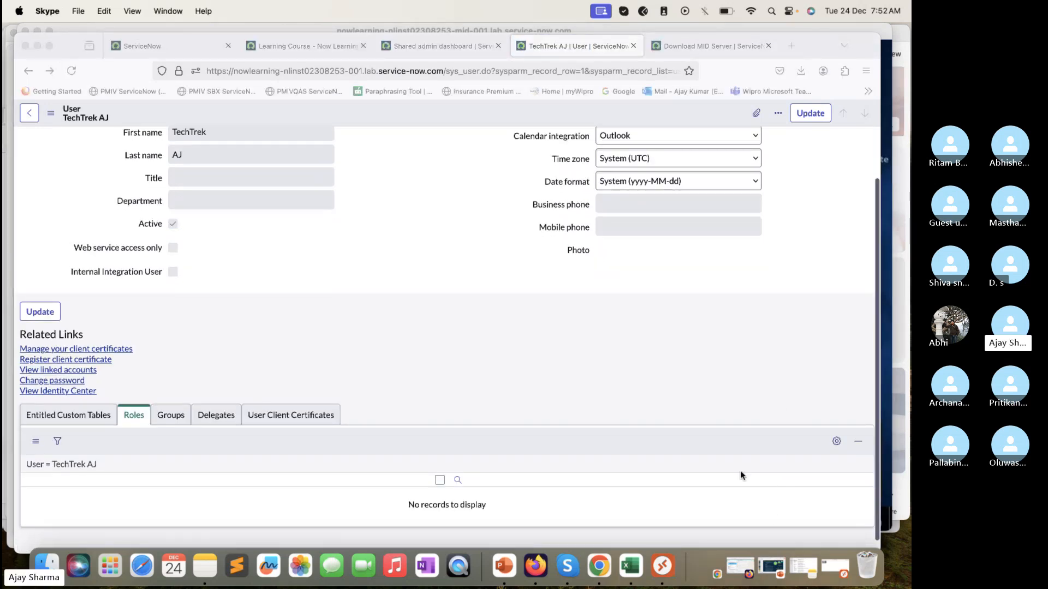
{"action": "scroll", "coordinate": [740, 472], "scroll_direction": "down", "scroll_amount": 1}
Step: Check which account is logged in to the instance, and close its home, user record and Download MID Server tabs
{"action": "left_click", "coordinate": [437, 46]}
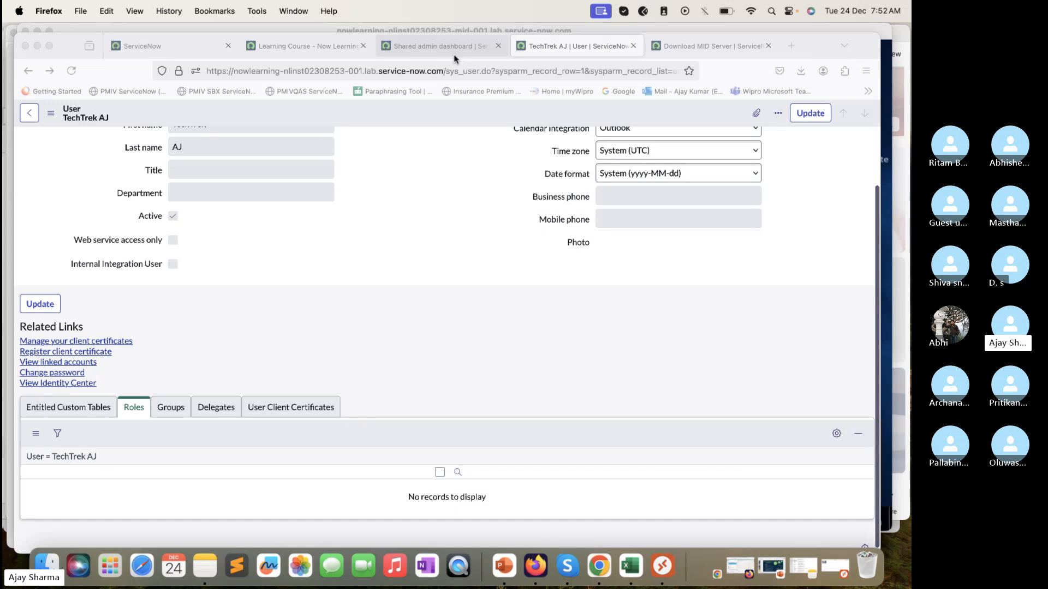
{"action": "left_click", "coordinate": [297, 49]}
{"action": "left_click", "coordinate": [437, 46]}
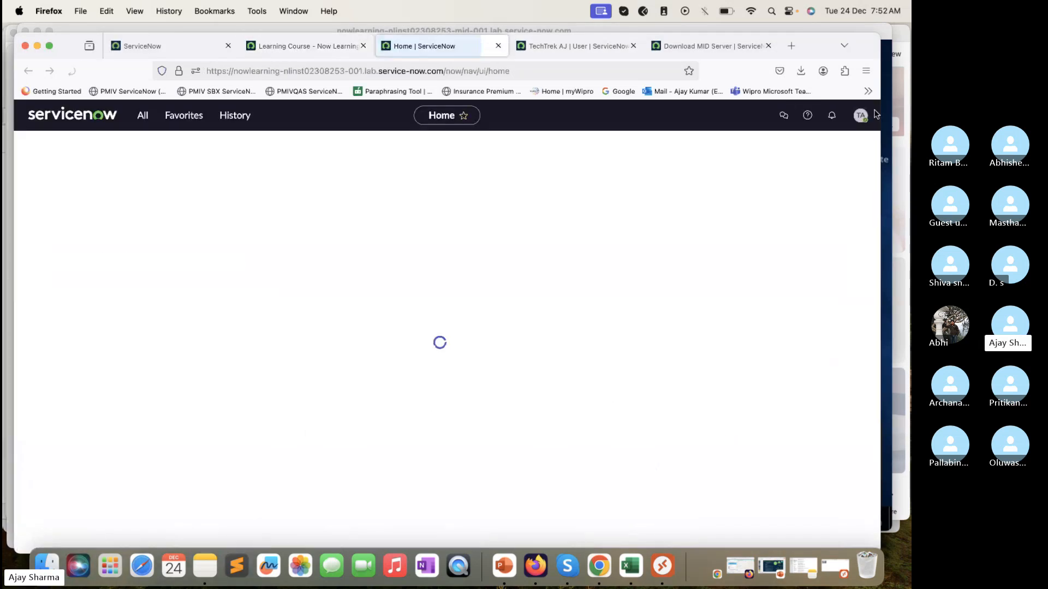
{"action": "left_click", "coordinate": [866, 120]}
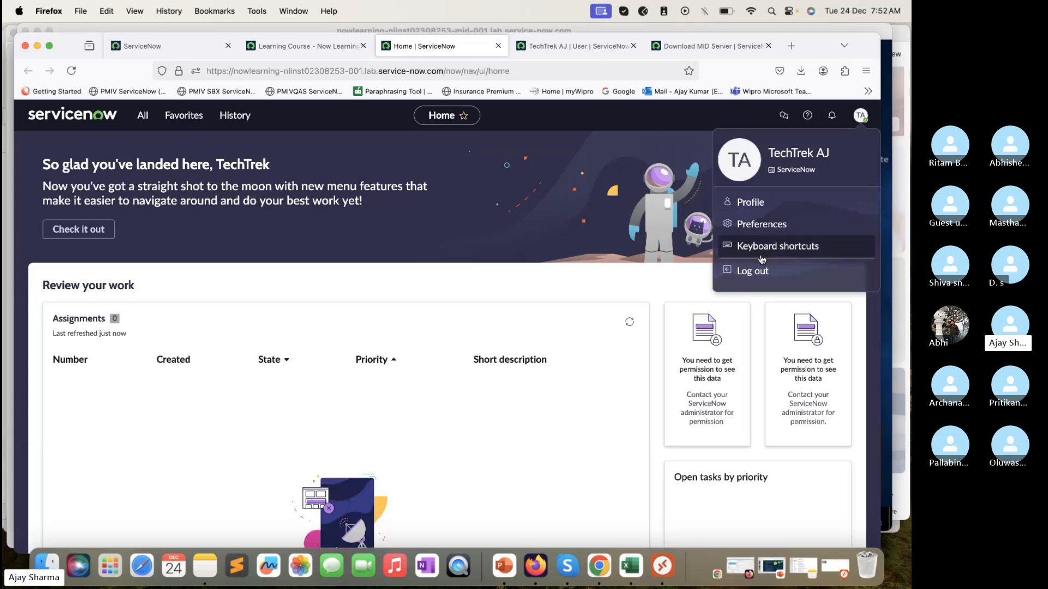
{"action": "left_click", "coordinate": [498, 46]}
{"action": "left_click", "coordinate": [498, 46]}
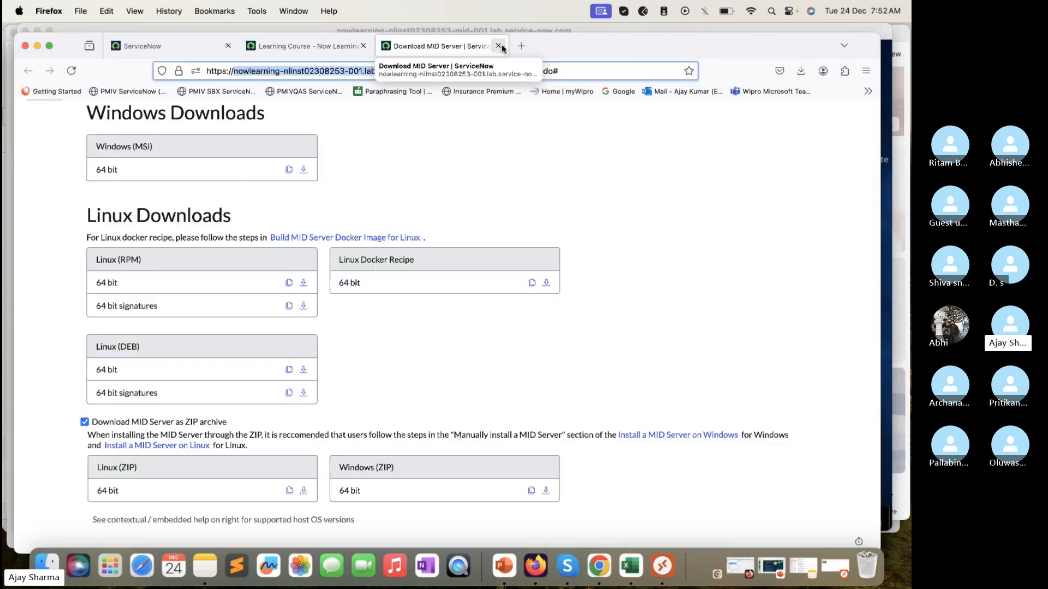
{"action": "left_click", "coordinate": [498, 46]}
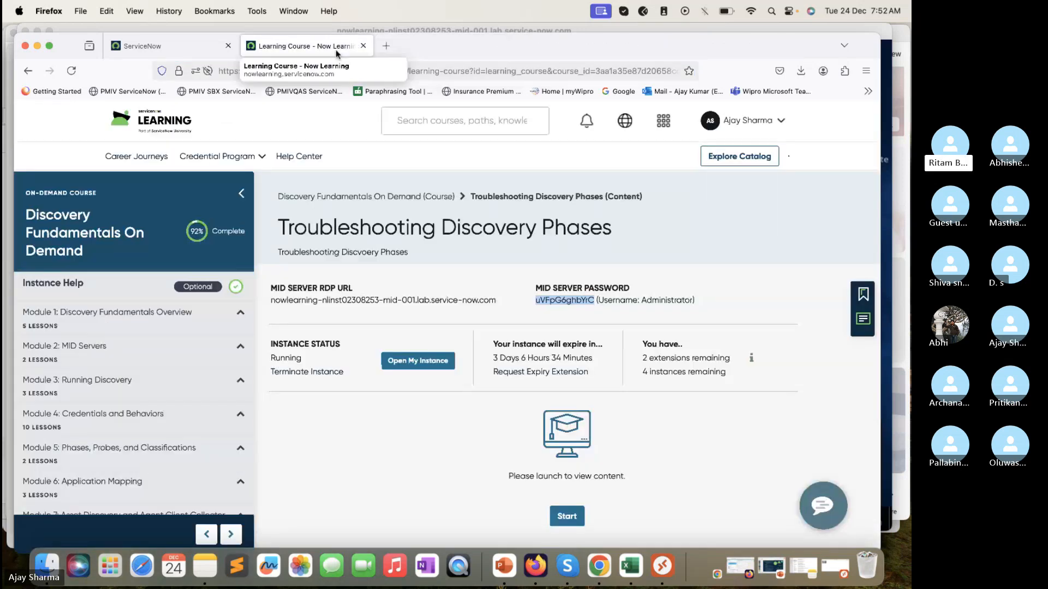
Step: Open the lab instance from the learning course page and open the list of the sys_user table
{"action": "left_click", "coordinate": [418, 360]}
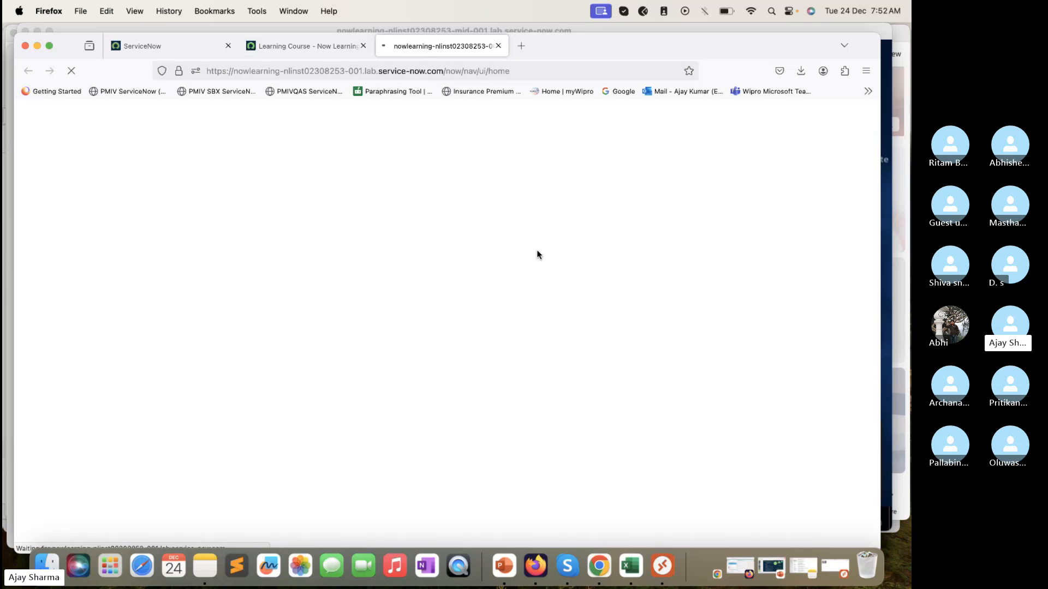
{"action": "left_click", "coordinate": [143, 115]}
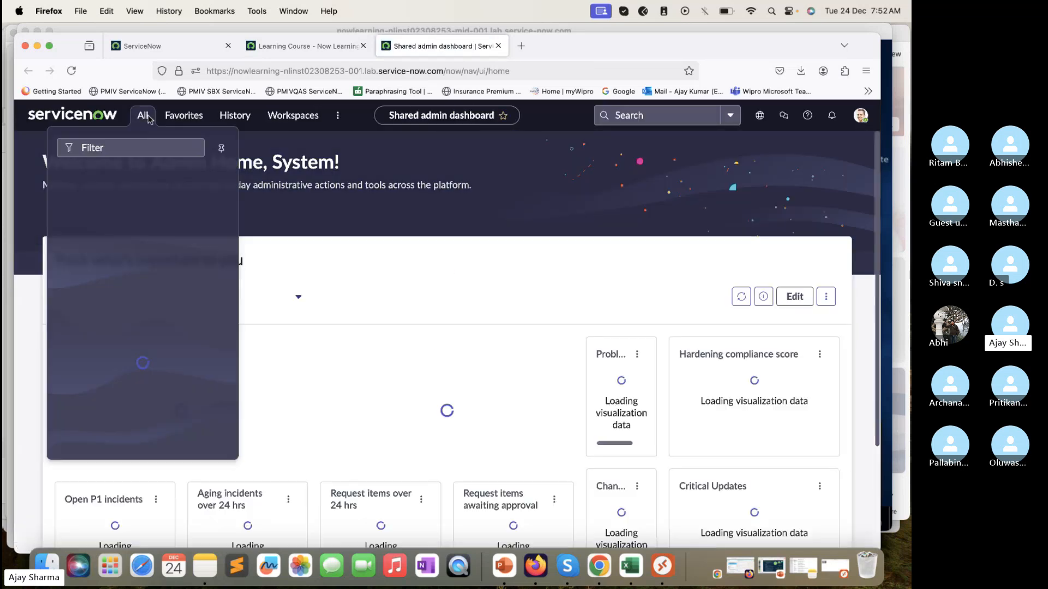
{"action": "type", "text": "sys"}
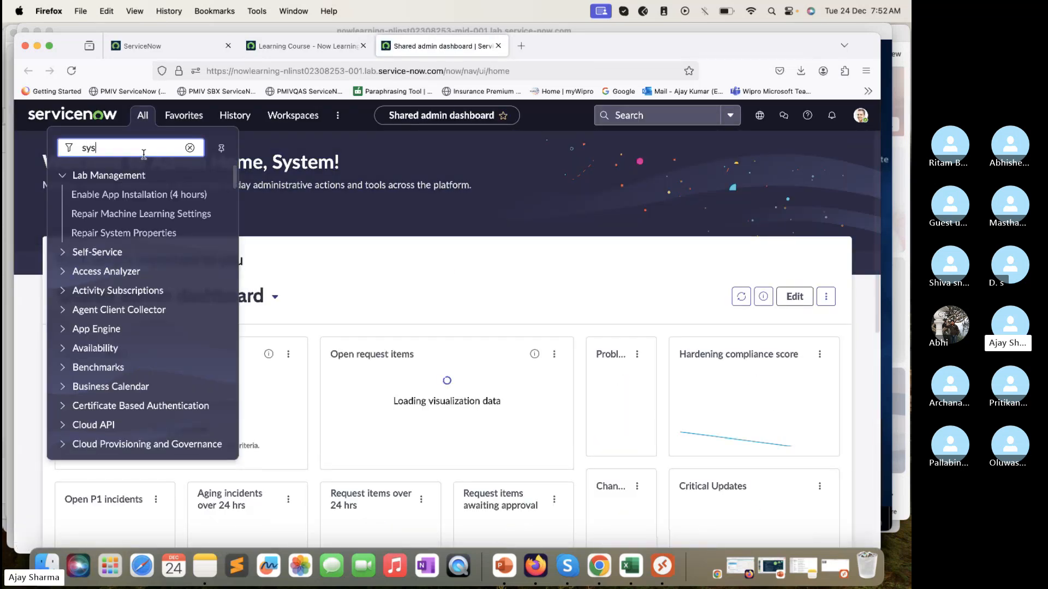
{"action": "type", "text": "_suer.LIST"}
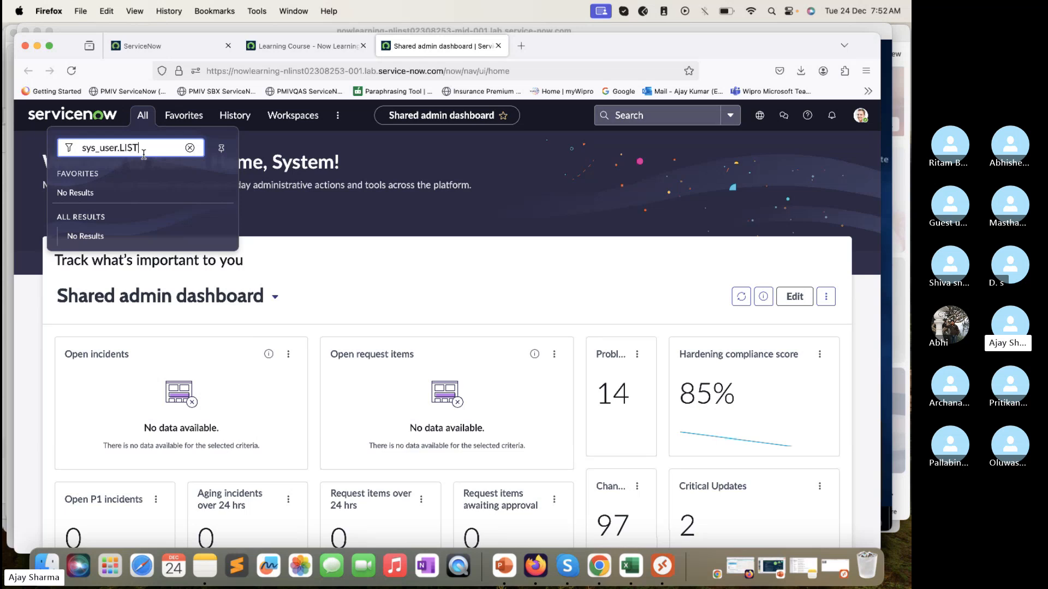
{"action": "key", "text": "Return"}
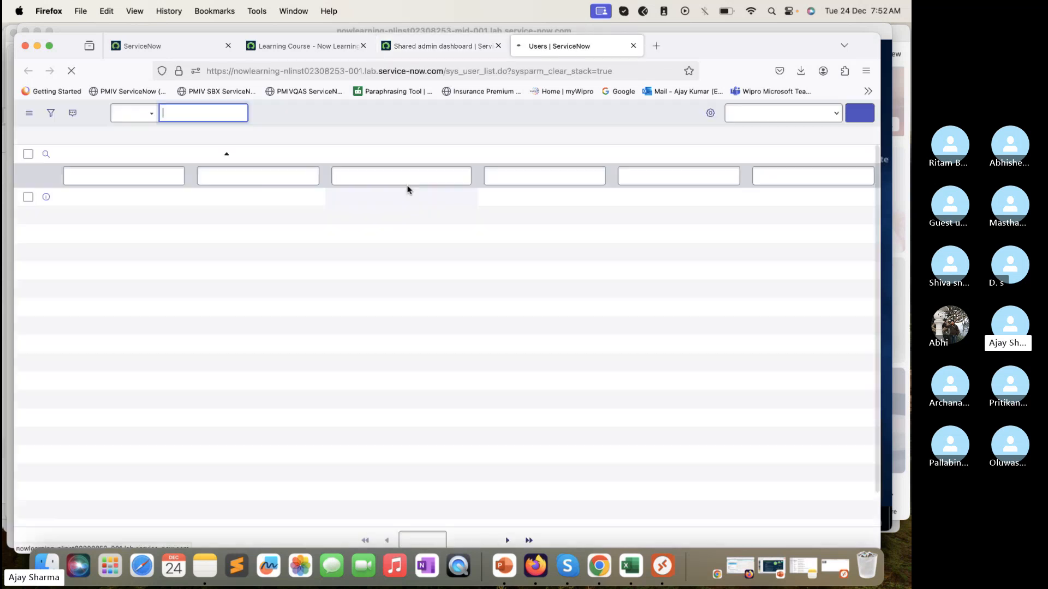
Step: Filter the user list's User ID column by *techTrek and open the matching MID Server user's record
{"action": "left_click", "coordinate": [167, 177]}
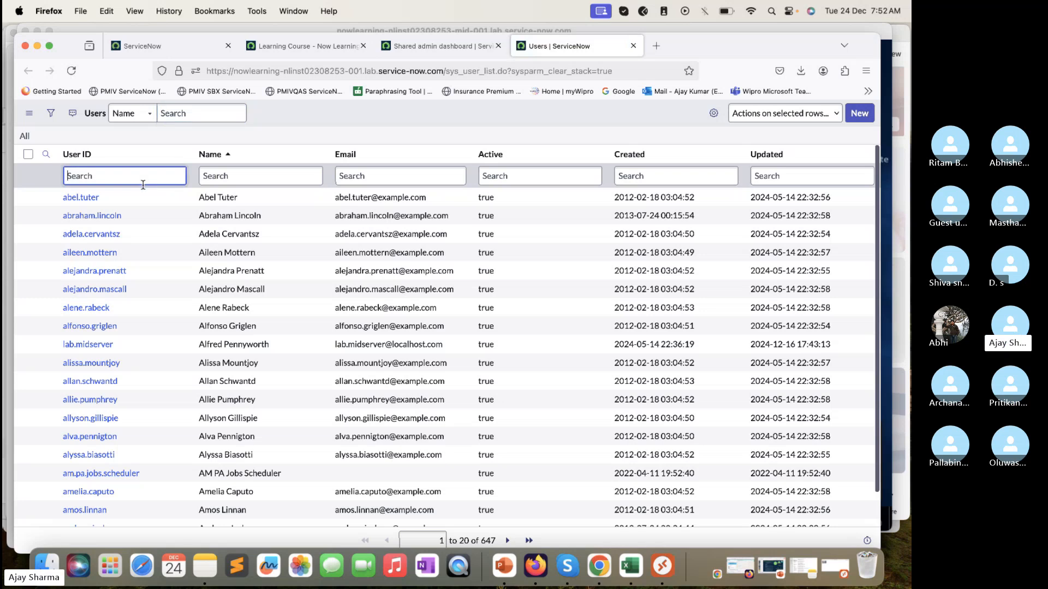
{"action": "type", "text": "*"}
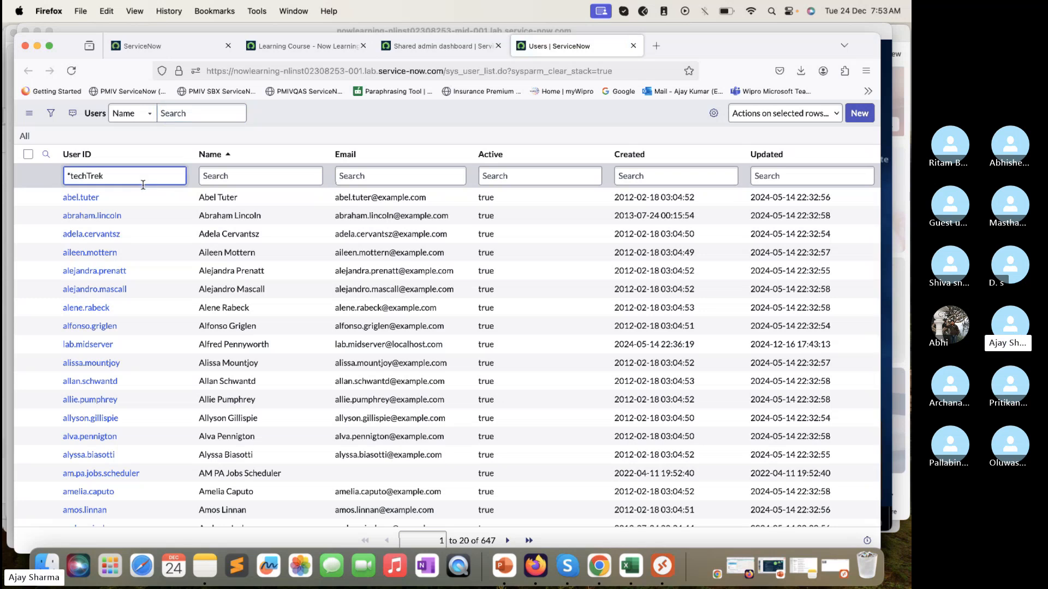
{"action": "key", "text": "Return"}
{"action": "left_click", "coordinate": [93, 198]}
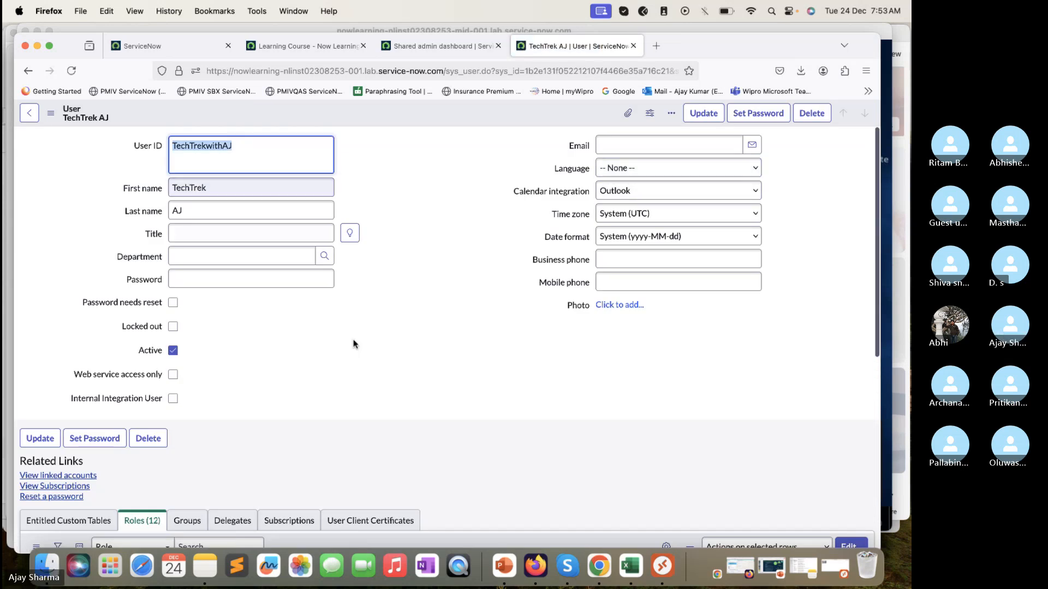
Step: Add the admin role to the MID Server user's roles list and save the change
{"action": "scroll", "coordinate": [355, 347], "scroll_direction": "down", "scroll_amount": 5}
{"action": "left_click", "coordinate": [851, 255]}
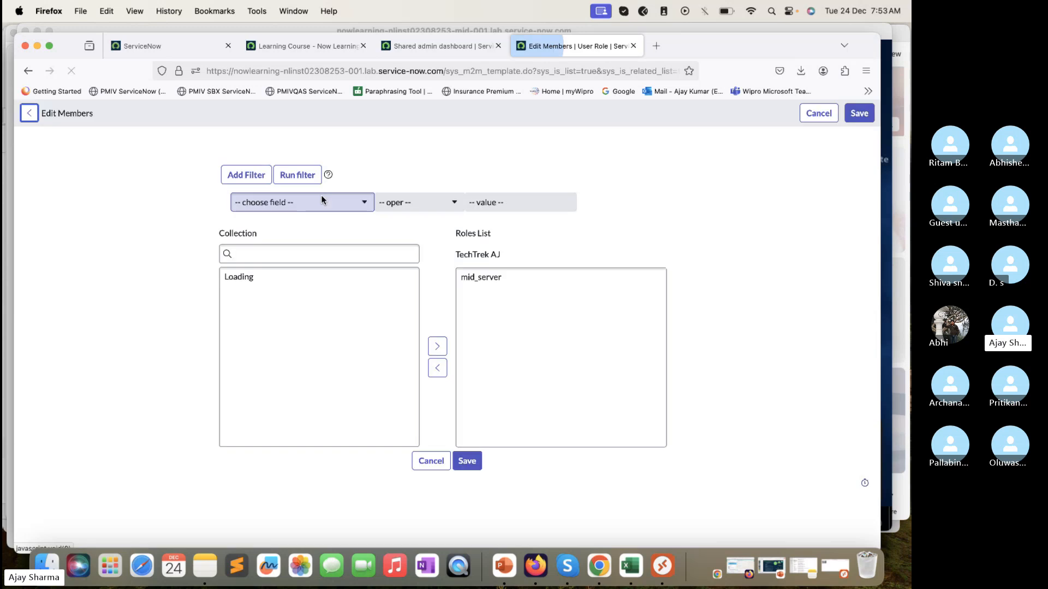
{"action": "left_click", "coordinate": [336, 318]}
{"action": "key", "text": "shift+Down"}
{"action": "type", "text": "admin"}
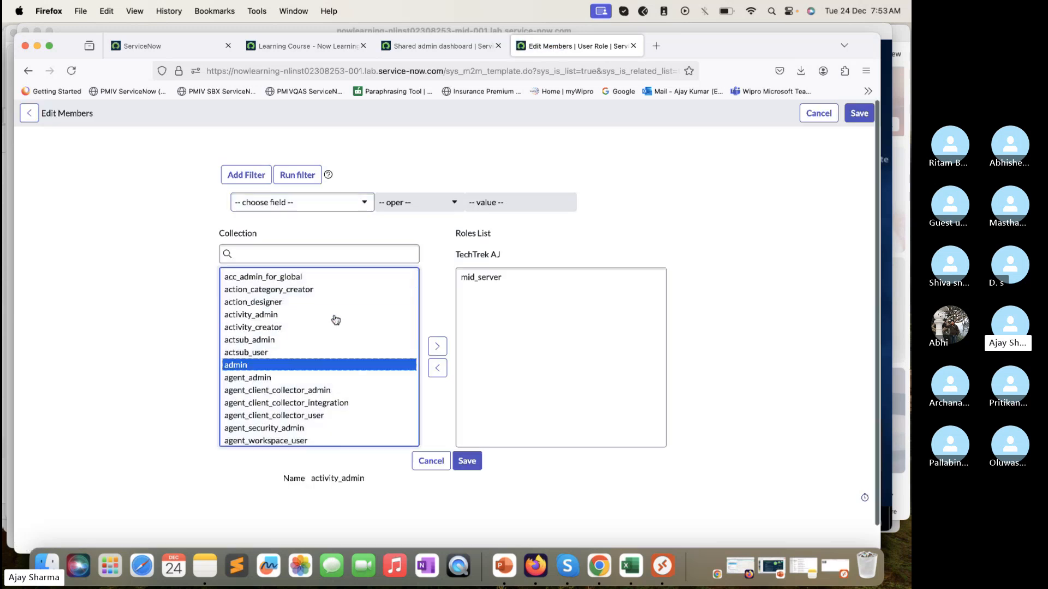
{"action": "left_click", "coordinate": [437, 346]}
{"action": "left_click", "coordinate": [468, 462]}
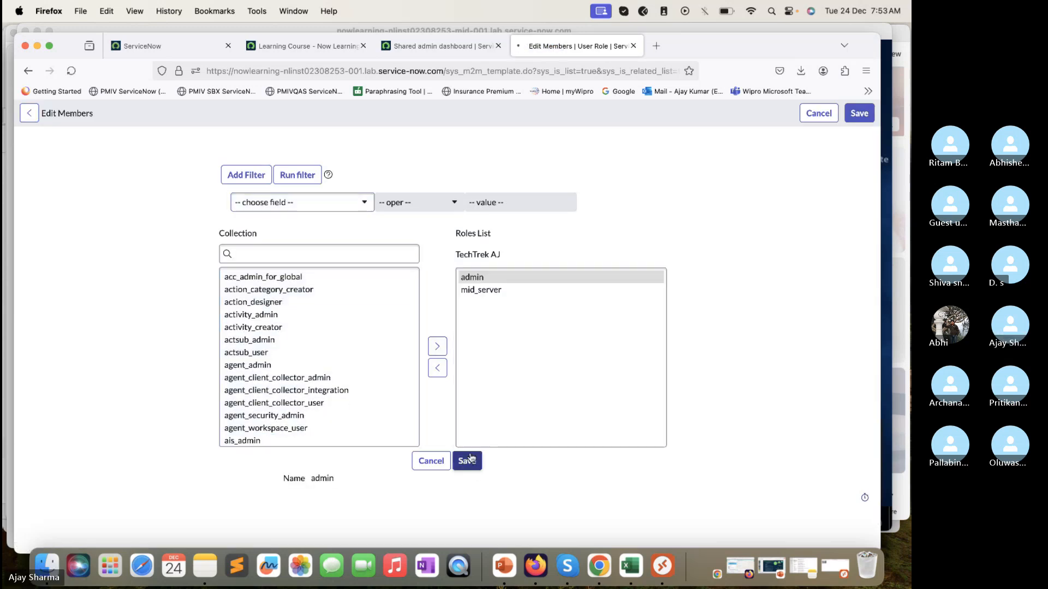
Step: Switch to the remote desktop, reload the instance home page in its Firefox, and search all navigation modules for Mid
{"action": "left_click", "coordinate": [684, 29]}
{"action": "left_click", "coordinate": [81, 79]}
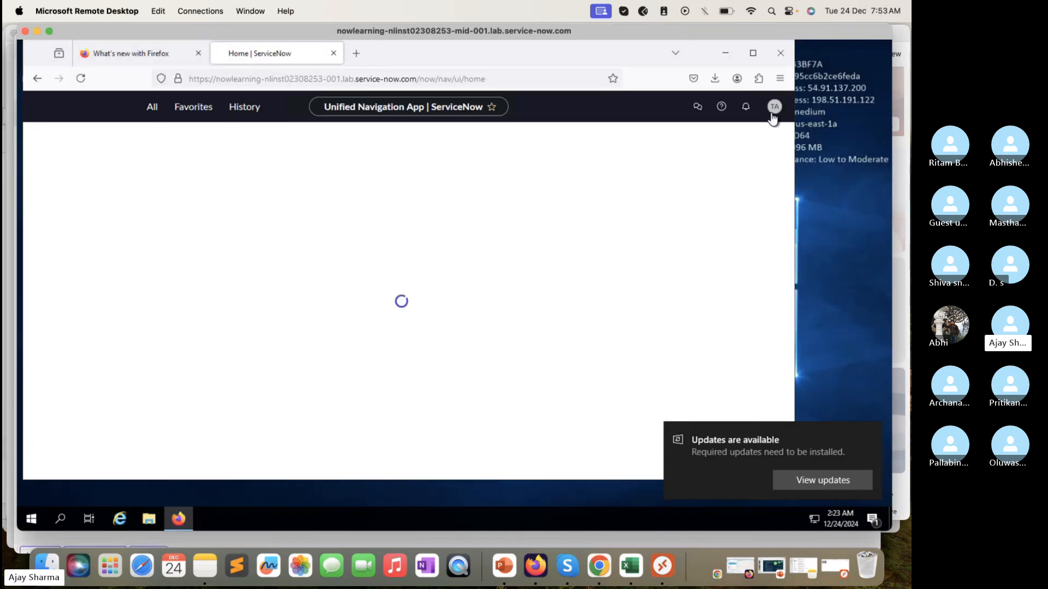
{"action": "left_click", "coordinate": [149, 111]}
{"action": "type", "text": "Mid"}
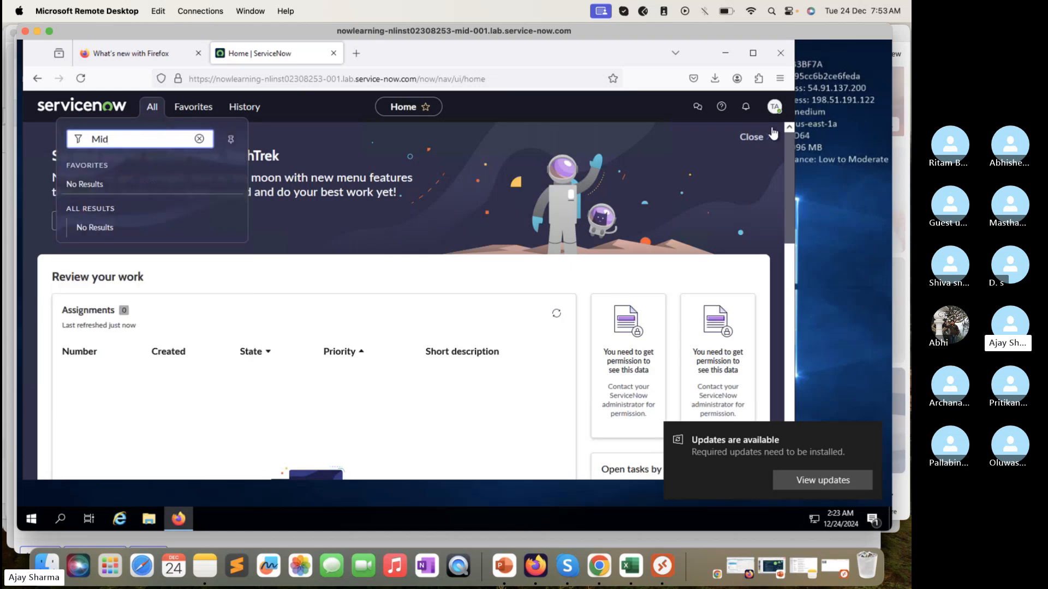
Step: Log out of the instance in the remote host's Firefox and return to its login page
{"action": "left_click", "coordinate": [775, 106]}
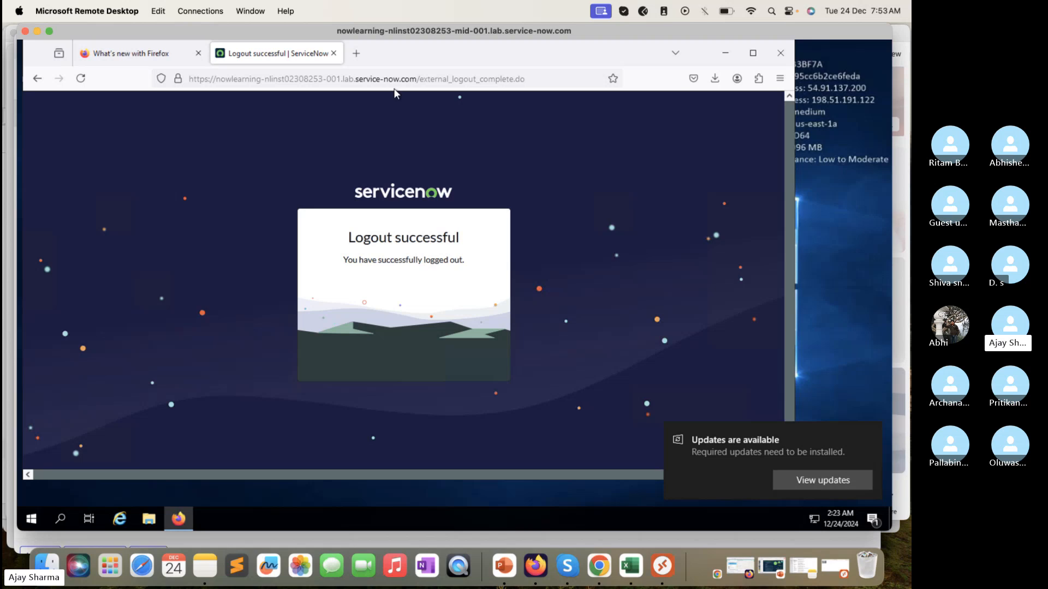
{"action": "left_click_drag", "start_coordinate": [419, 78], "coordinate": [530, 77]}
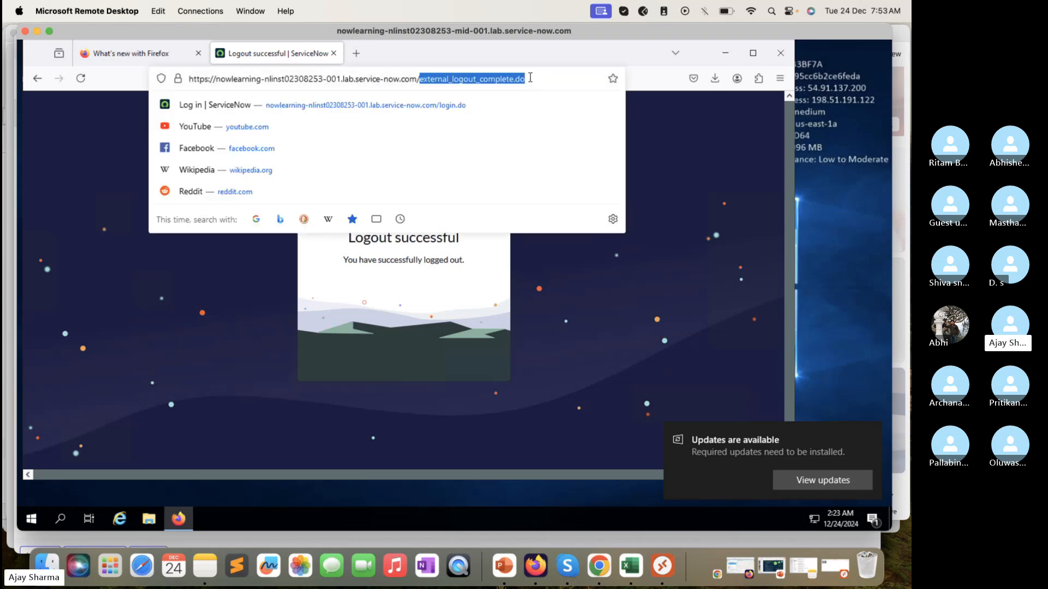
{"action": "key", "text": "BackSpace"}
{"action": "key", "text": "Return"}
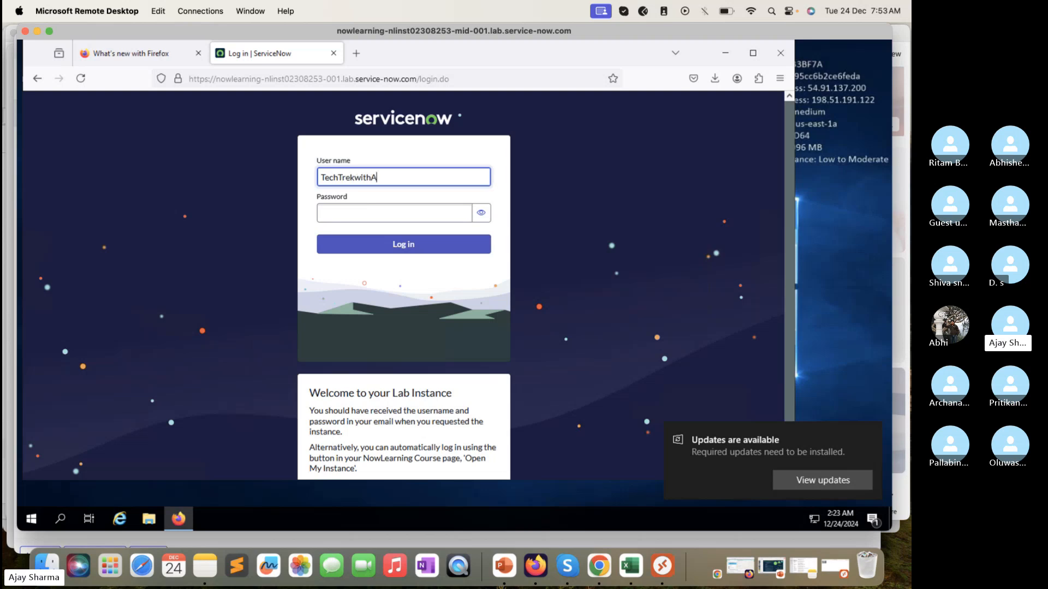
Step: Log in to the instance with the MID Server user's user name and account password, and save the login in Firefox
{"action": "key", "text": "Tab"}
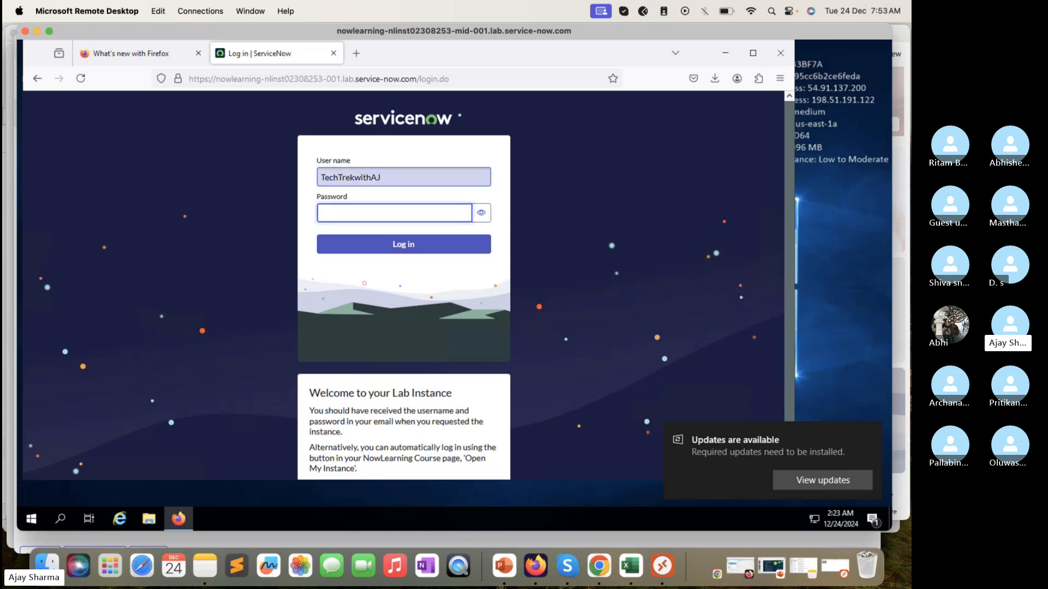
{"action": "type", "text": "•"}
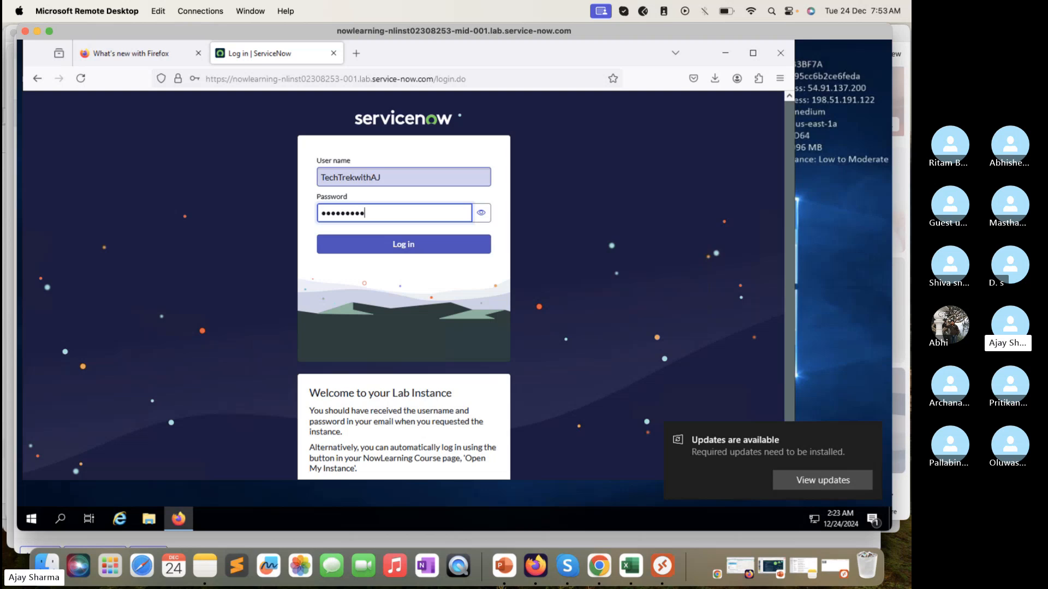
{"action": "key", "text": "Return"}
{"action": "left_click", "coordinate": [323, 225]}
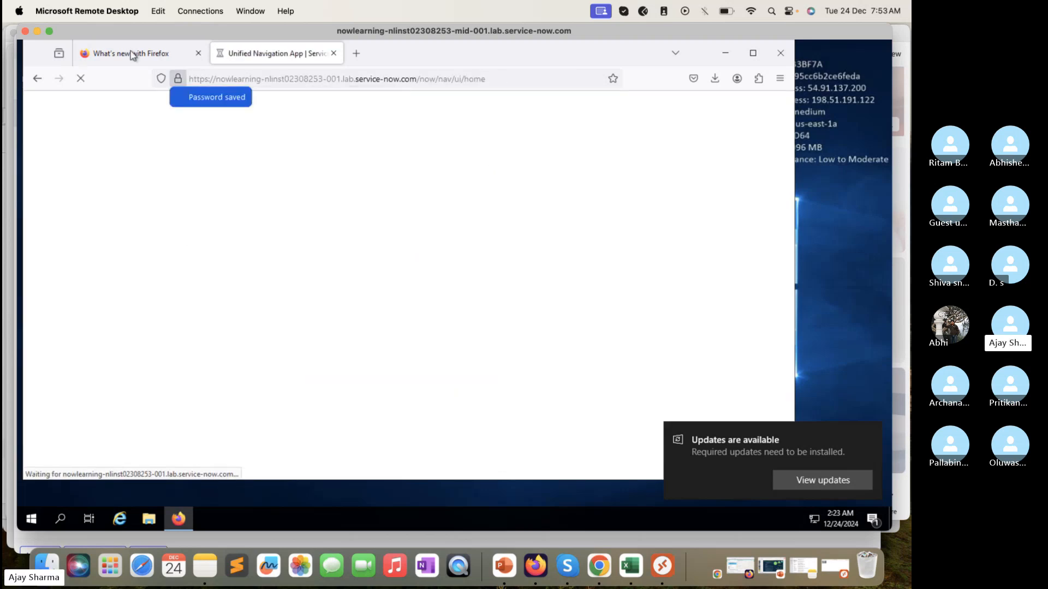
Step: Search all navigation modules for Mid Se and open the MID Server Downloads page
{"action": "left_click", "coordinate": [153, 108]}
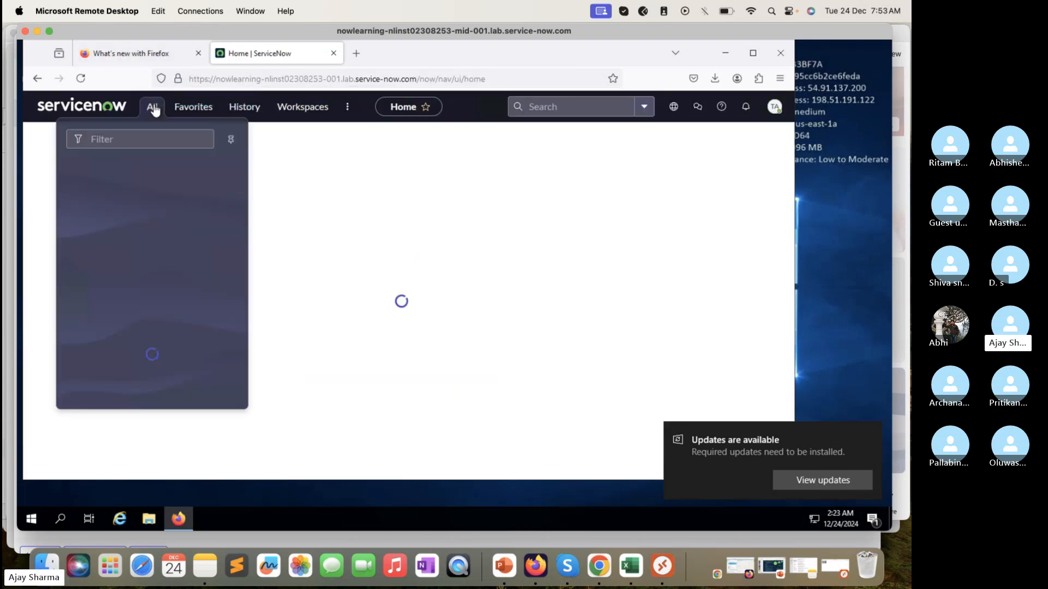
{"action": "type", "text": "Mid Se"}
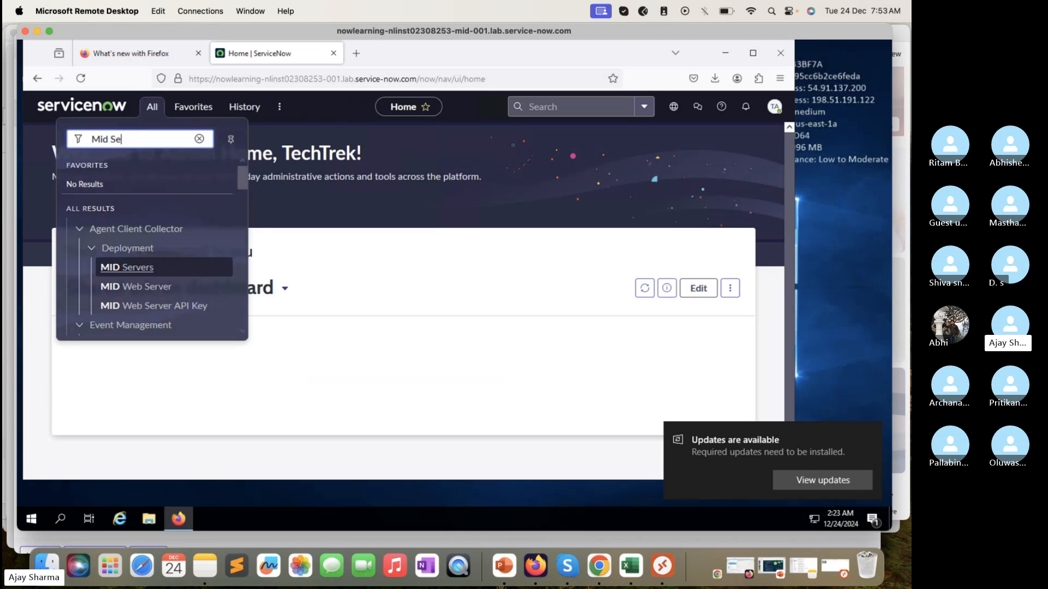
{"action": "scroll", "coordinate": [140, 285], "scroll_direction": "down", "scroll_amount": 3}
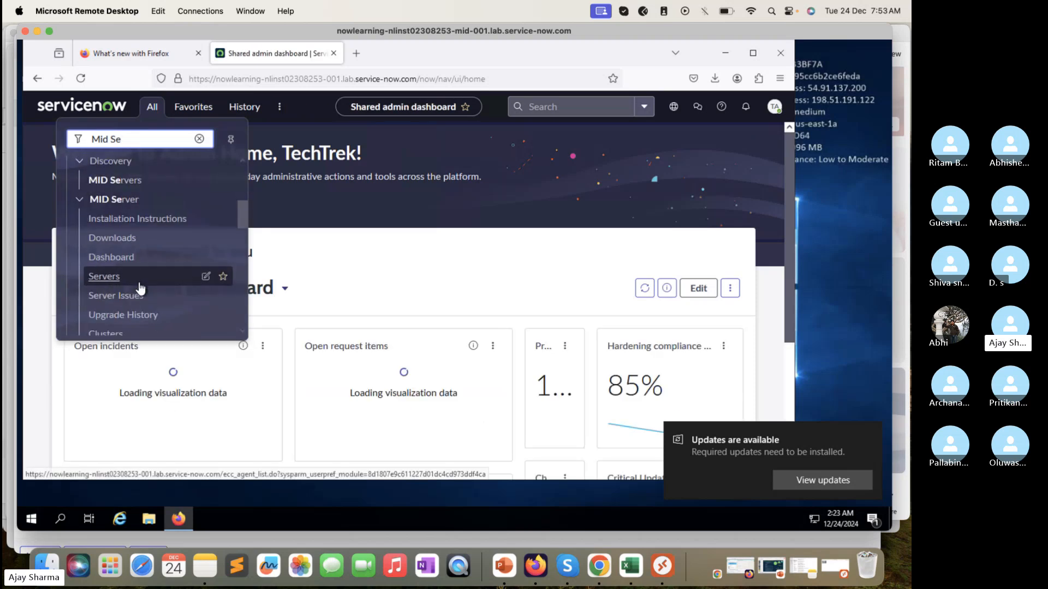
{"action": "scroll", "coordinate": [140, 286], "scroll_direction": "down", "scroll_amount": 2}
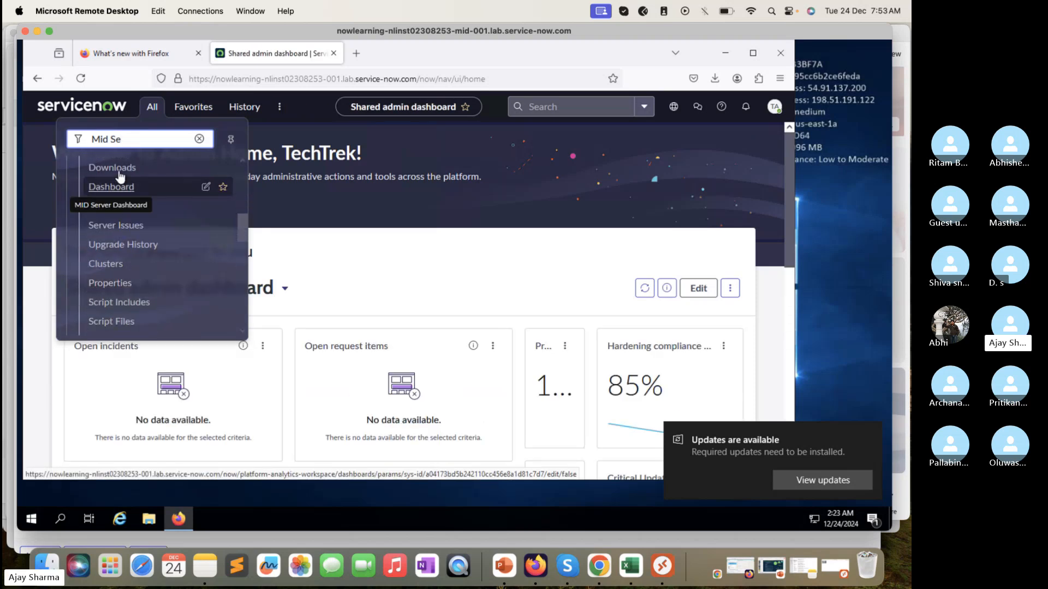
{"action": "left_click", "coordinate": [119, 169]}
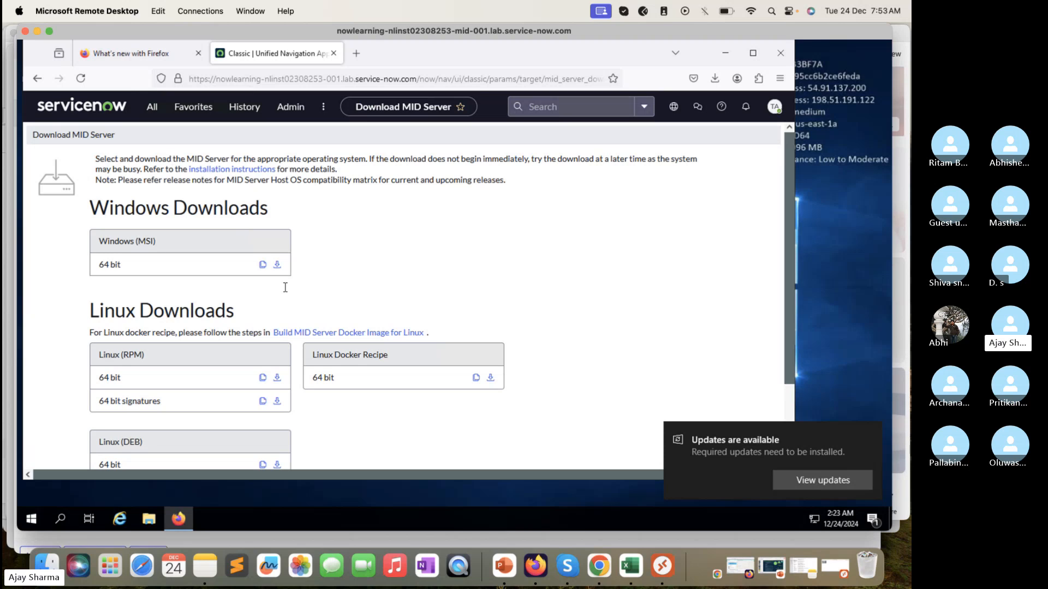
Step: Enable downloading the MID Server as a ZIP archive and download the 64 bit Windows (ZIP) package
{"action": "scroll", "coordinate": [294, 294], "scroll_direction": "down", "scroll_amount": 2}
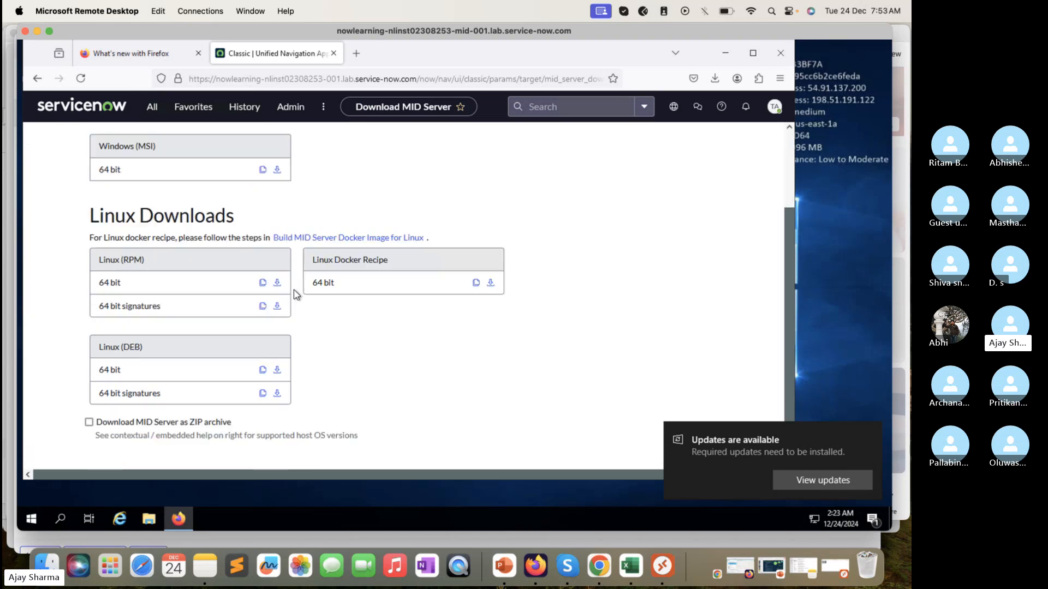
{"action": "left_click", "coordinate": [89, 423]}
{"action": "scroll", "coordinate": [321, 436], "scroll_direction": "down", "scroll_amount": 2}
{"action": "scroll", "coordinate": [321, 438], "scroll_direction": "down", "scroll_amount": 1}
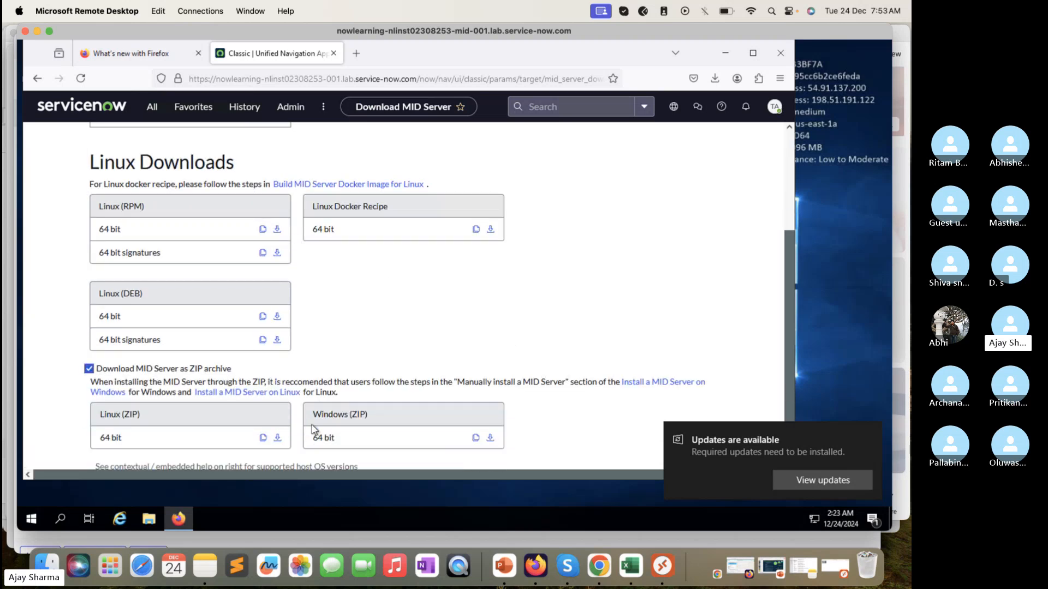
{"action": "left_click", "coordinate": [491, 438]}
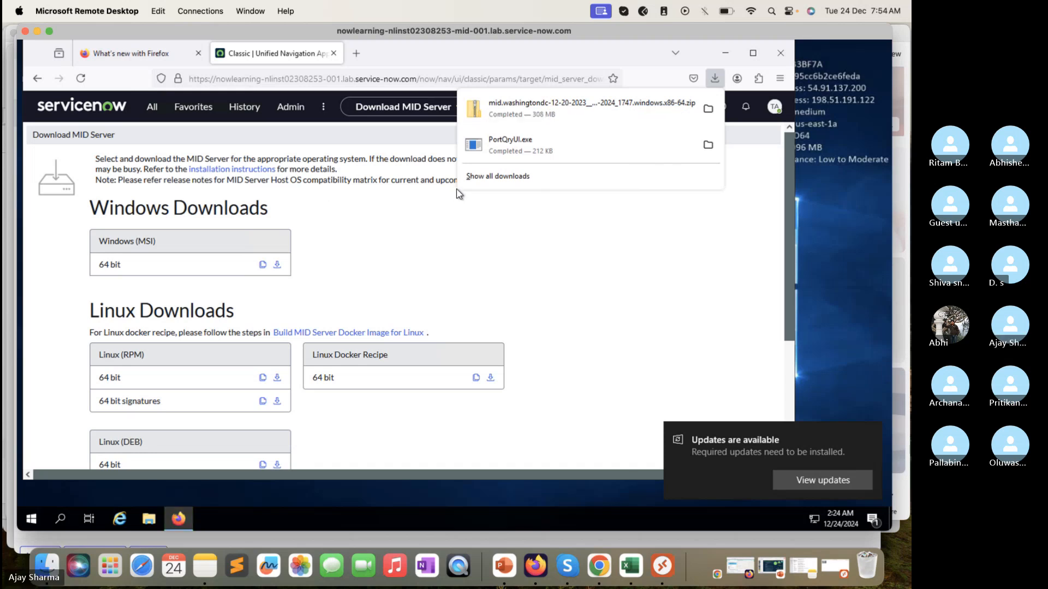
Step: Download the 64 bit Windows (MSI) installer of the MID Server and dismiss the downloads list
{"action": "left_click", "coordinate": [277, 265]}
{"action": "left_click", "coordinate": [276, 264]}
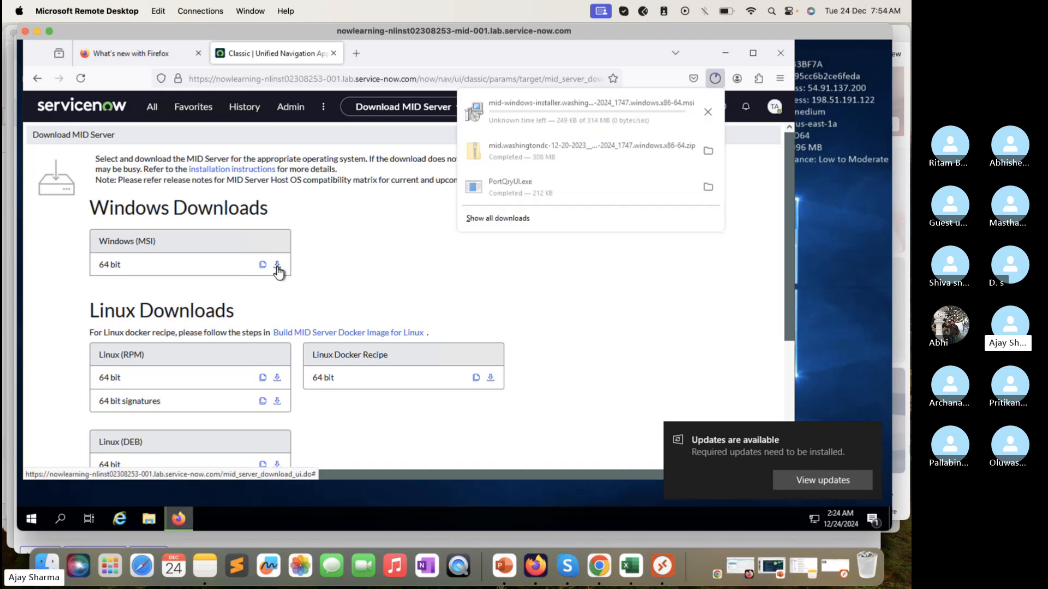
{"action": "left_click", "coordinate": [860, 209]}
Step: Open File Explorer on the remote host and go to the Downloads folder
{"action": "left_click", "coordinate": [31, 519]}
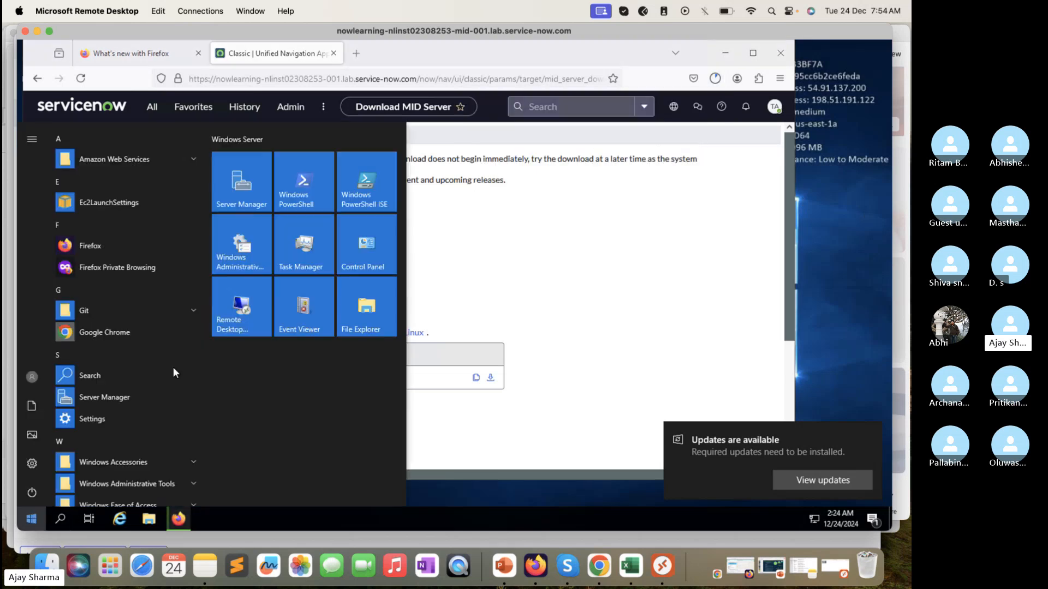
{"action": "left_click", "coordinate": [366, 307]}
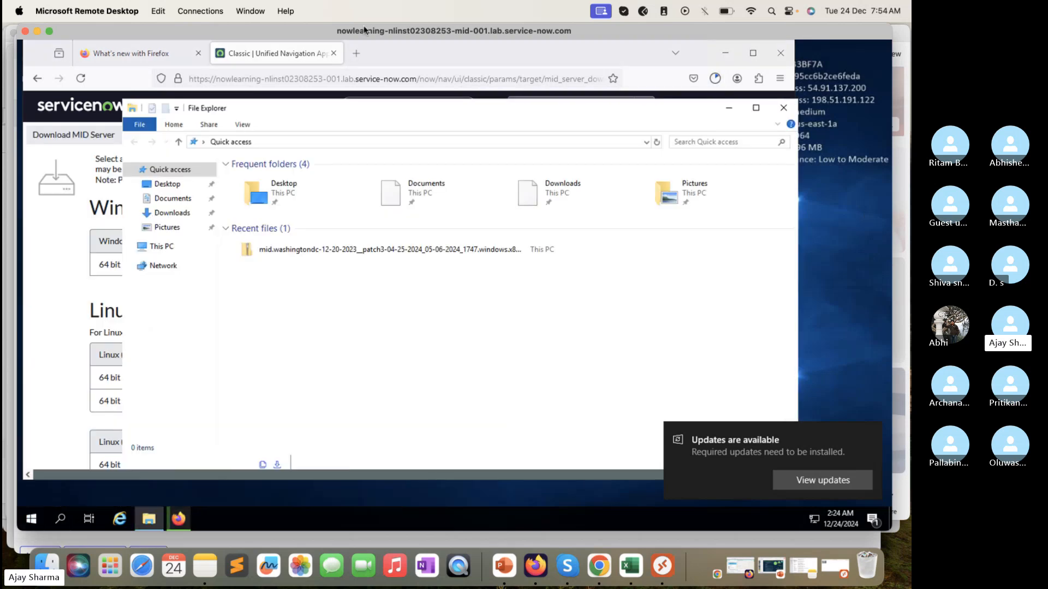
{"action": "left_click", "coordinate": [172, 304]}
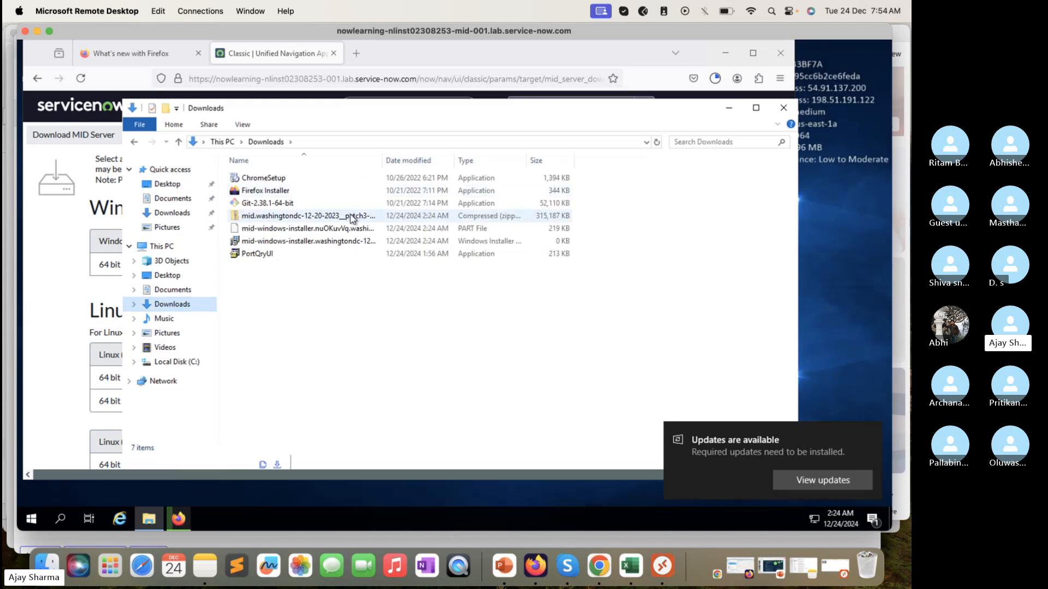
Step: Widen the Name column in the Downloads folder to show the full name of the MID Server ZIP archive
{"action": "left_click", "coordinate": [350, 217]}
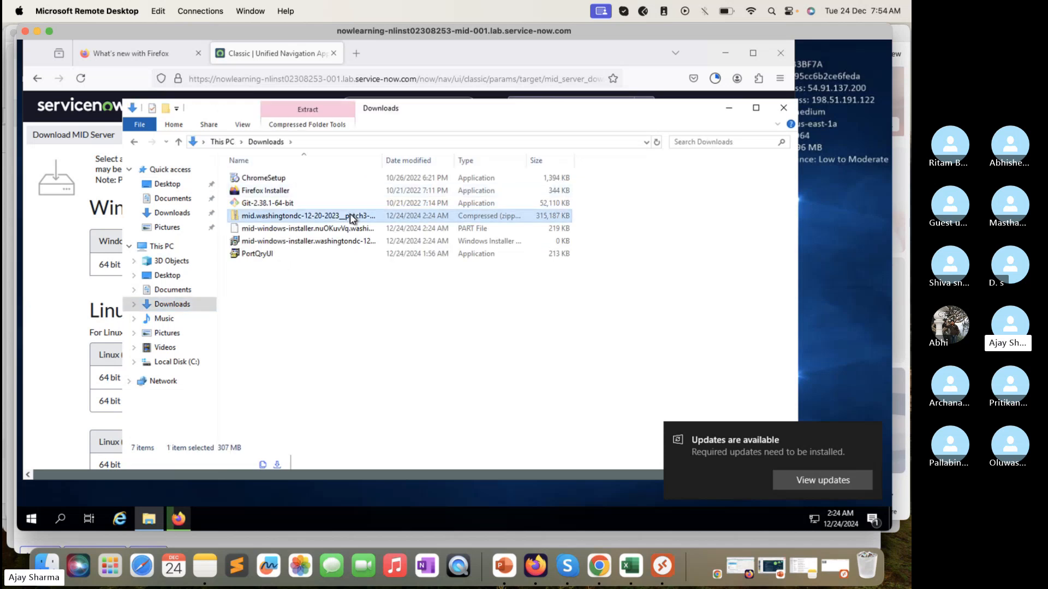
{"action": "left_click", "coordinate": [379, 160]}
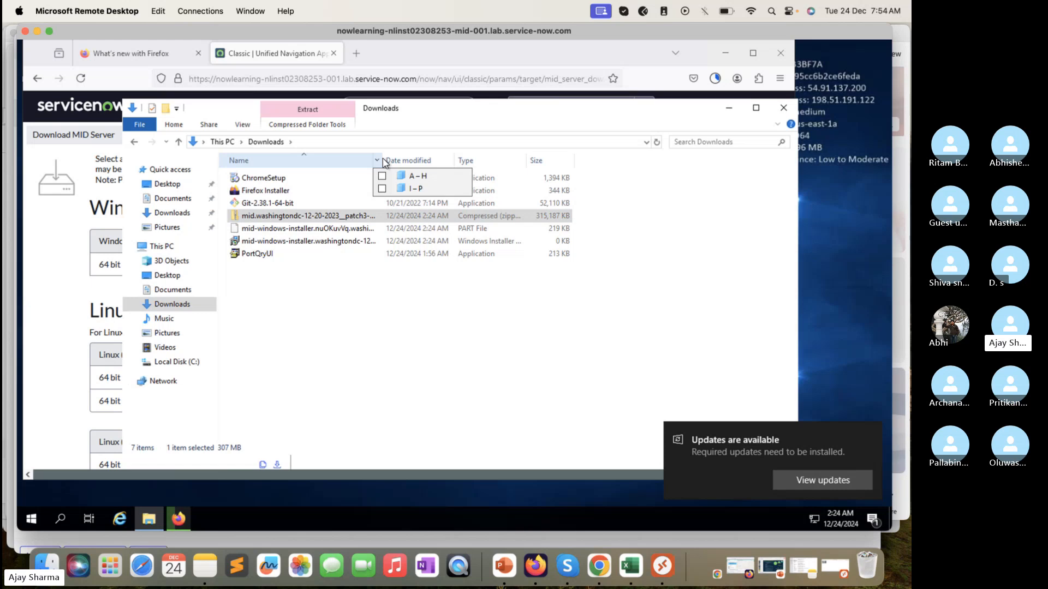
{"action": "left_click", "coordinate": [377, 300]}
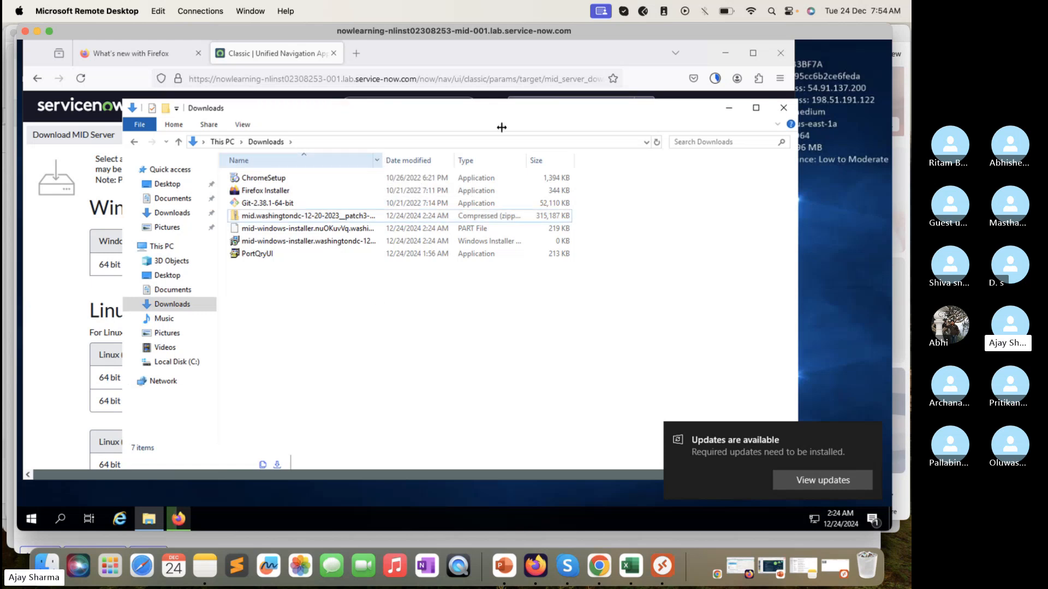
{"action": "left_click_drag", "start_coordinate": [501, 127], "coordinate": [533, 119]}
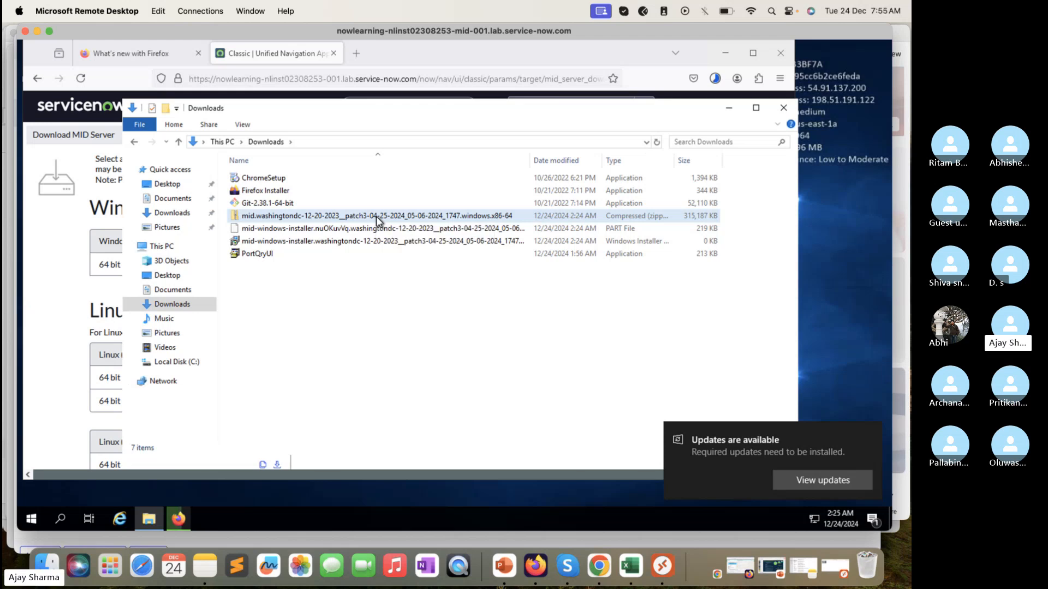
Step: Try to copy the MID Server ZIP archive from Downloads to the root of Local Disk (C:)
{"action": "left_click", "coordinate": [377, 220]}
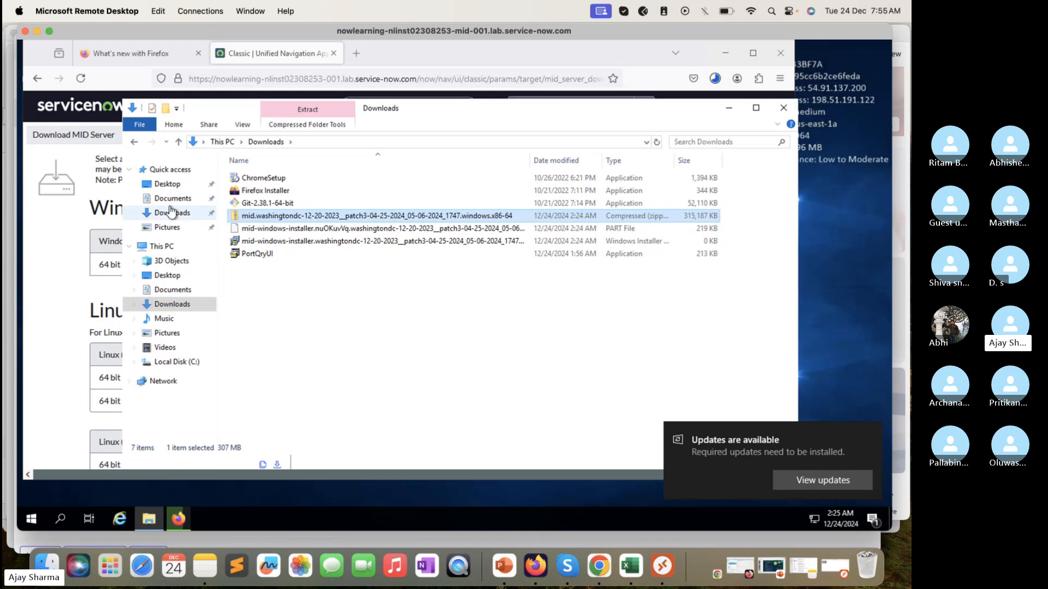
{"action": "left_click", "coordinate": [161, 246]}
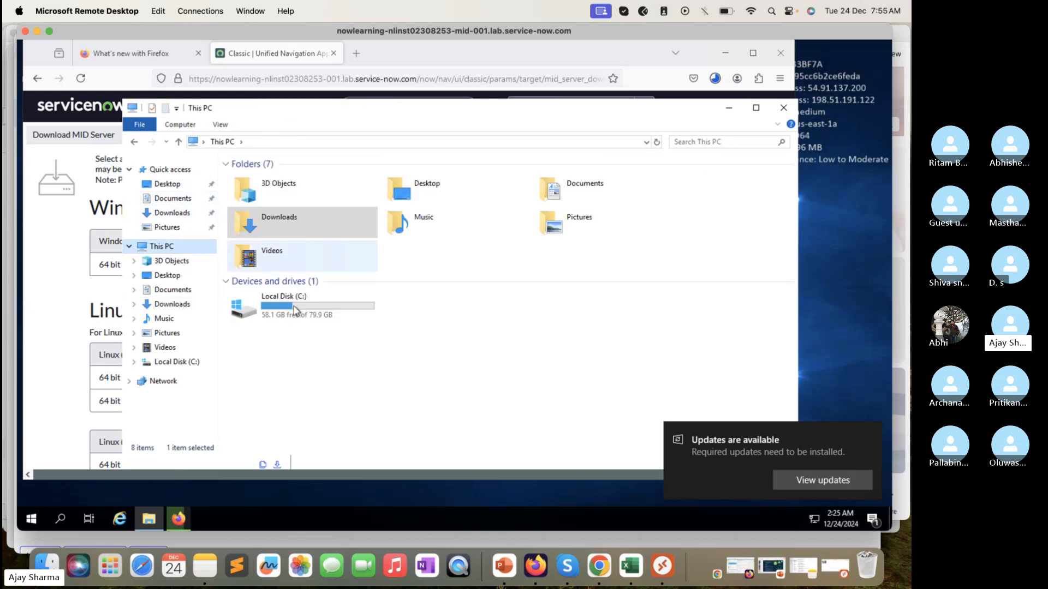
{"action": "double_click", "coordinate": [273, 300]}
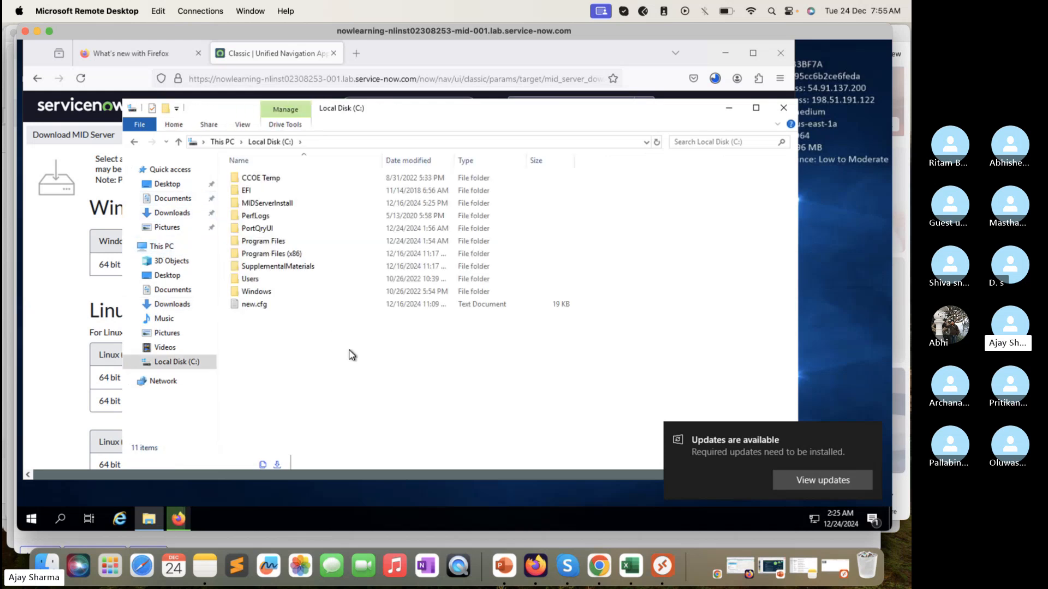
{"action": "key", "text": "ctrl+v"}
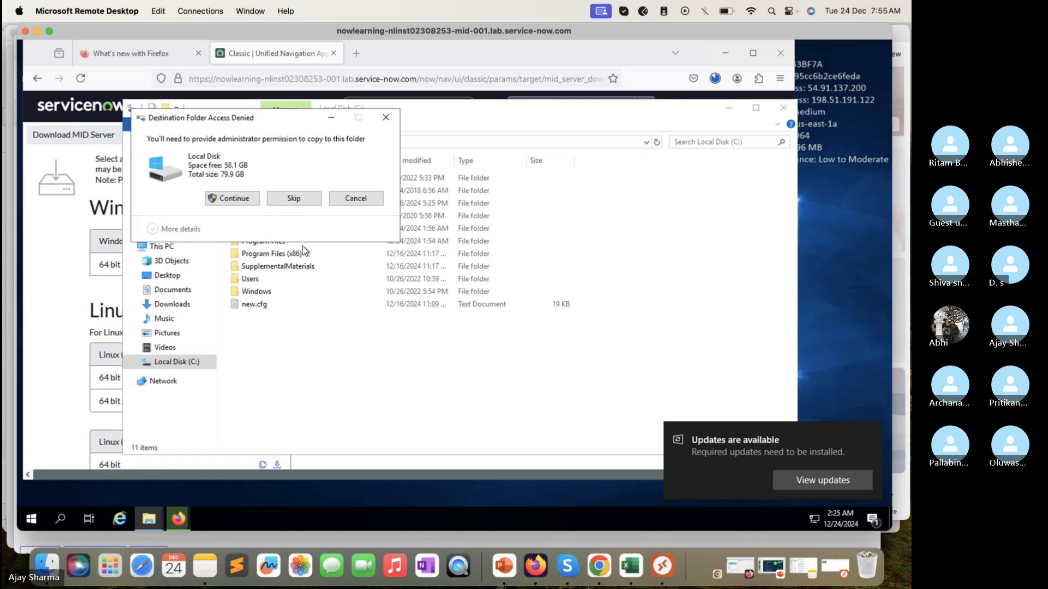
{"action": "left_click", "coordinate": [233, 198]}
{"action": "left_click", "coordinate": [172, 304]}
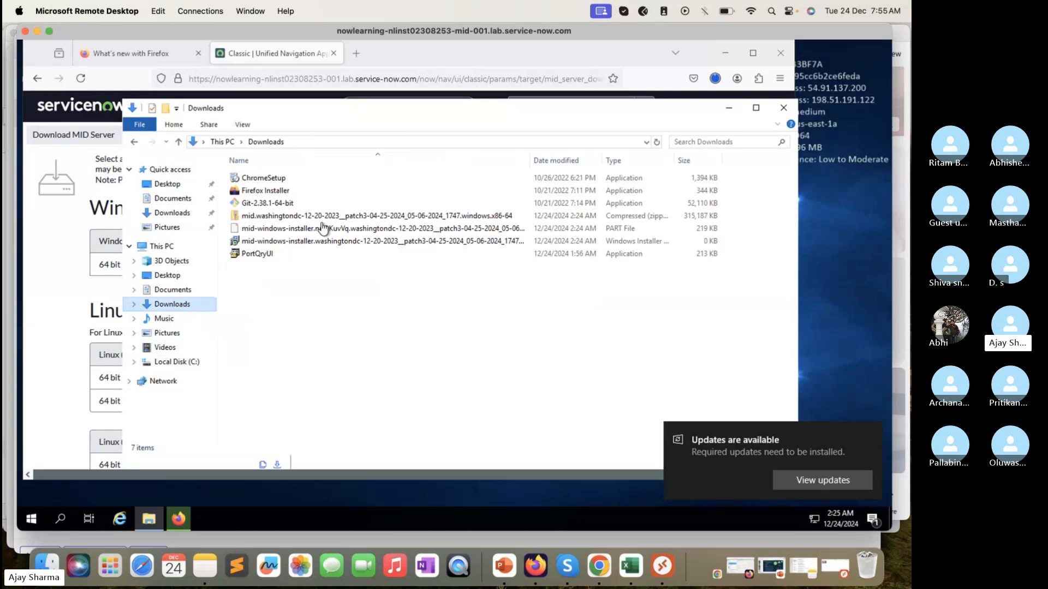
{"action": "left_click", "coordinate": [314, 217]}
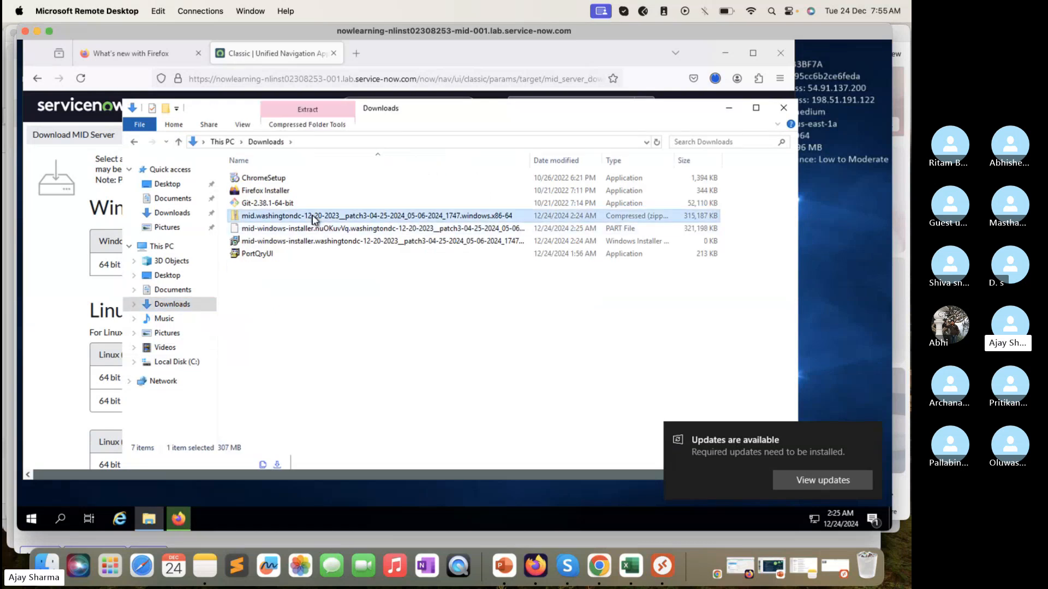
{"action": "right_click", "coordinate": [315, 217]}
{"action": "left_click", "coordinate": [271, 314]}
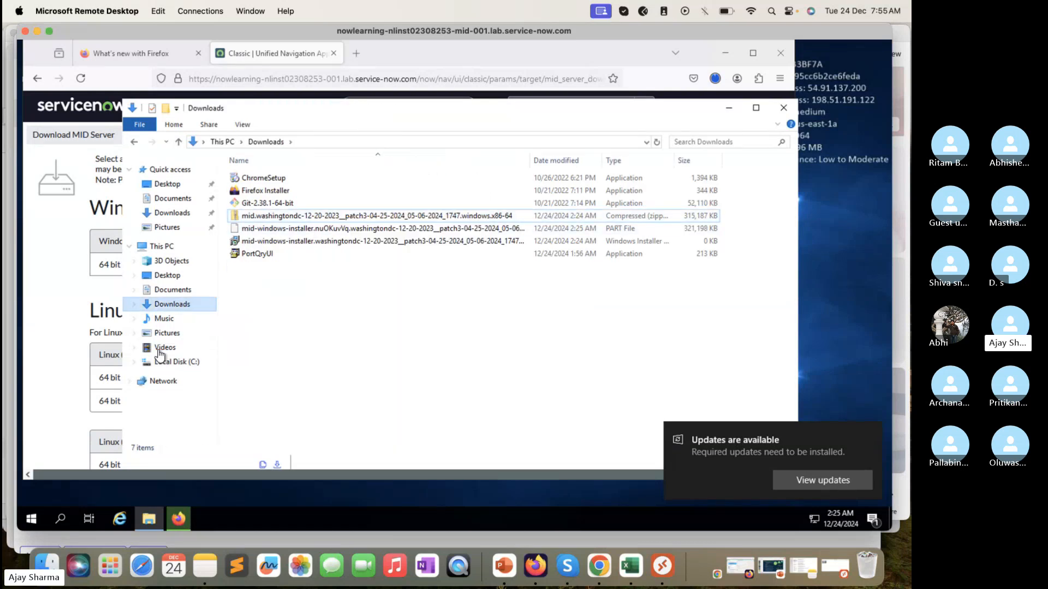
Step: Create a folder named TechTrekwithAJ at the root of Local Disk (C:)
{"action": "left_click", "coordinate": [163, 361]}
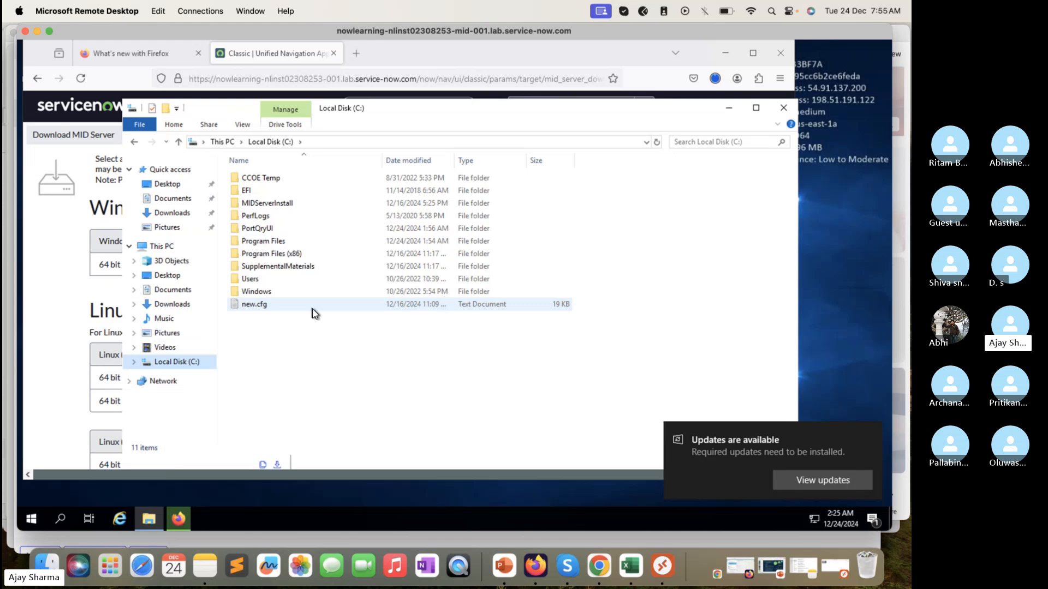
{"action": "right_click", "coordinate": [312, 310]}
{"action": "left_click", "coordinate": [271, 361]}
{"action": "right_click", "coordinate": [273, 362]}
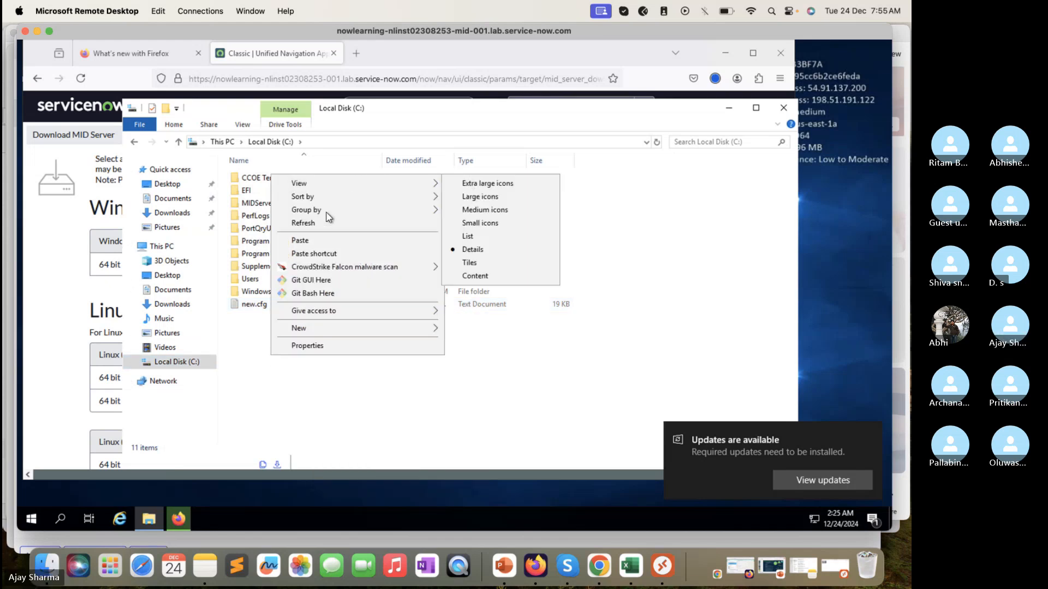
{"action": "mouse_move", "coordinate": [316, 333]}
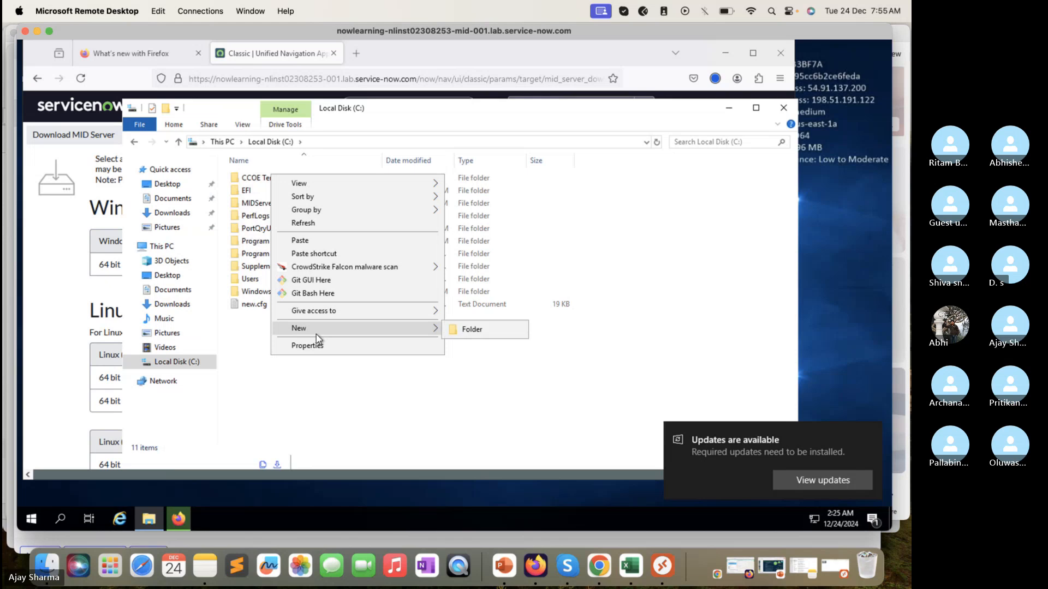
{"action": "left_click", "coordinate": [466, 330]}
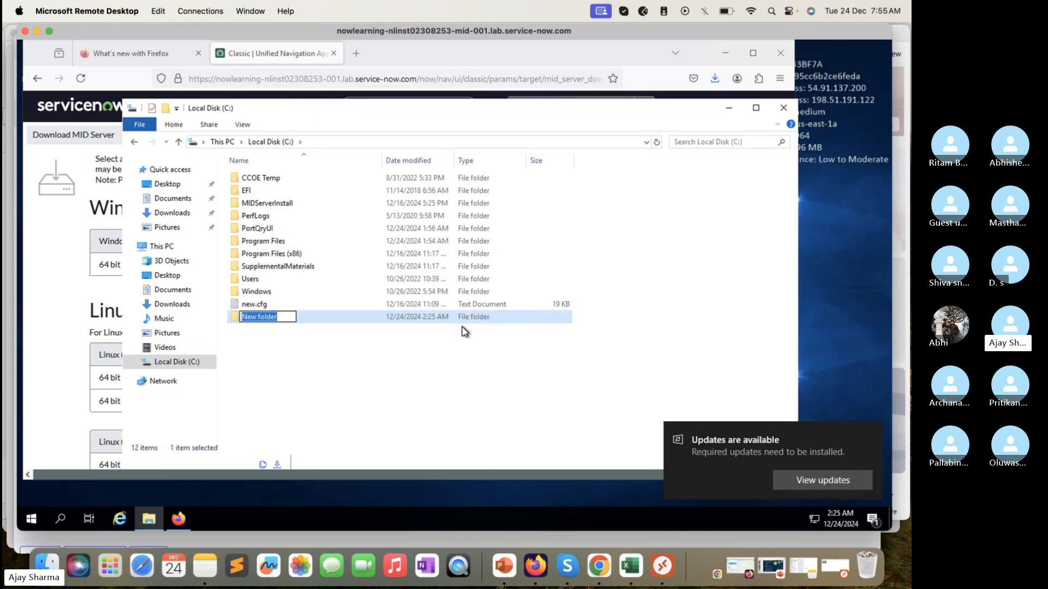
{"action": "type", "text": "TechTrekwithAJ"}
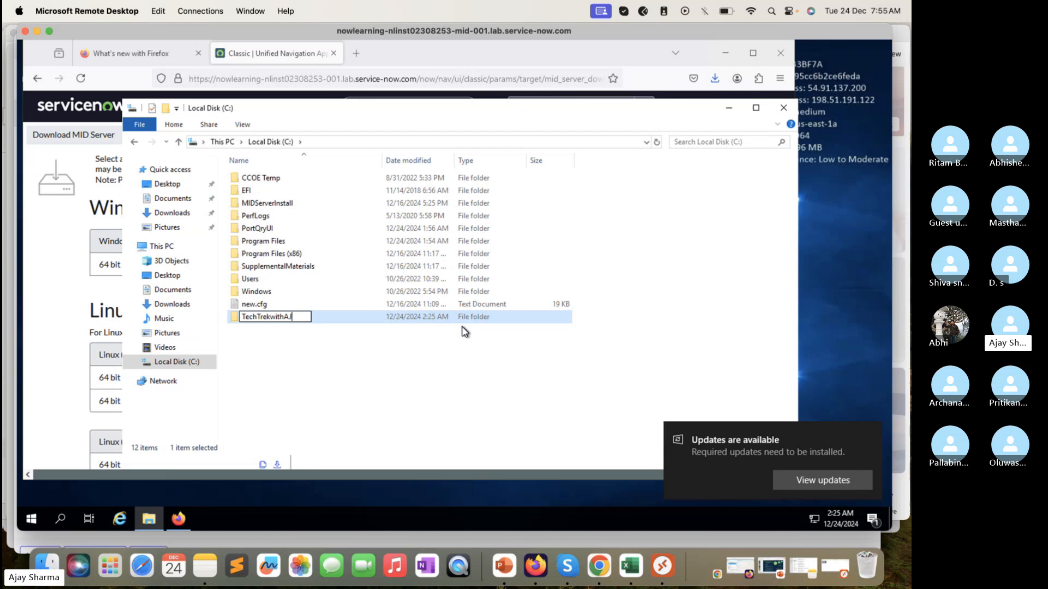
{"action": "left_click", "coordinate": [350, 368]}
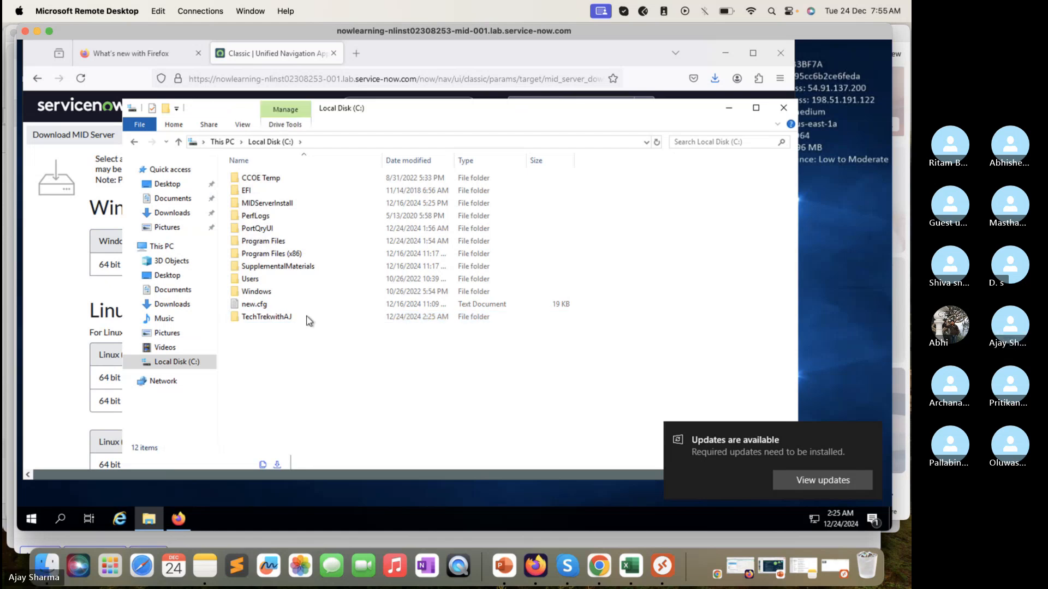
Step: Extract the MID Server ZIP archive from the Downloads folder to C:\TechTrekwithAJ
{"action": "left_click", "coordinate": [187, 366]}
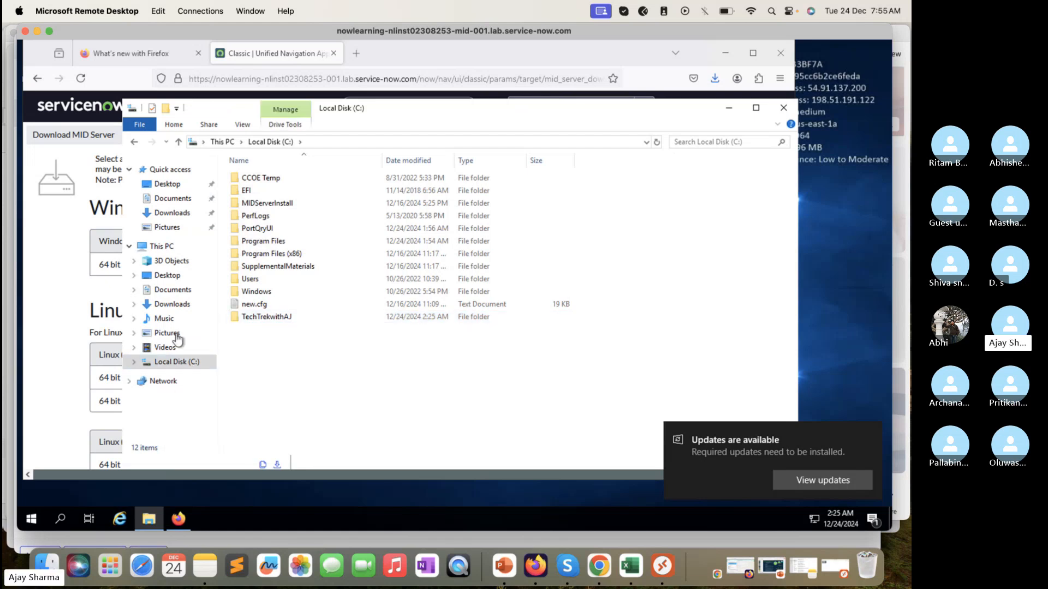
{"action": "left_click", "coordinate": [185, 303]}
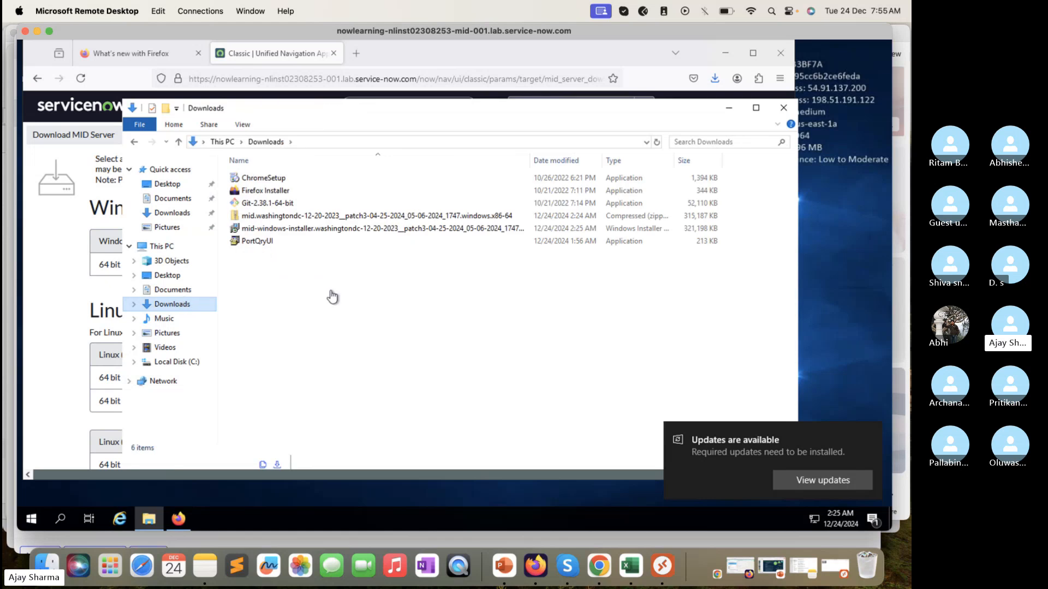
{"action": "left_click", "coordinate": [335, 216]}
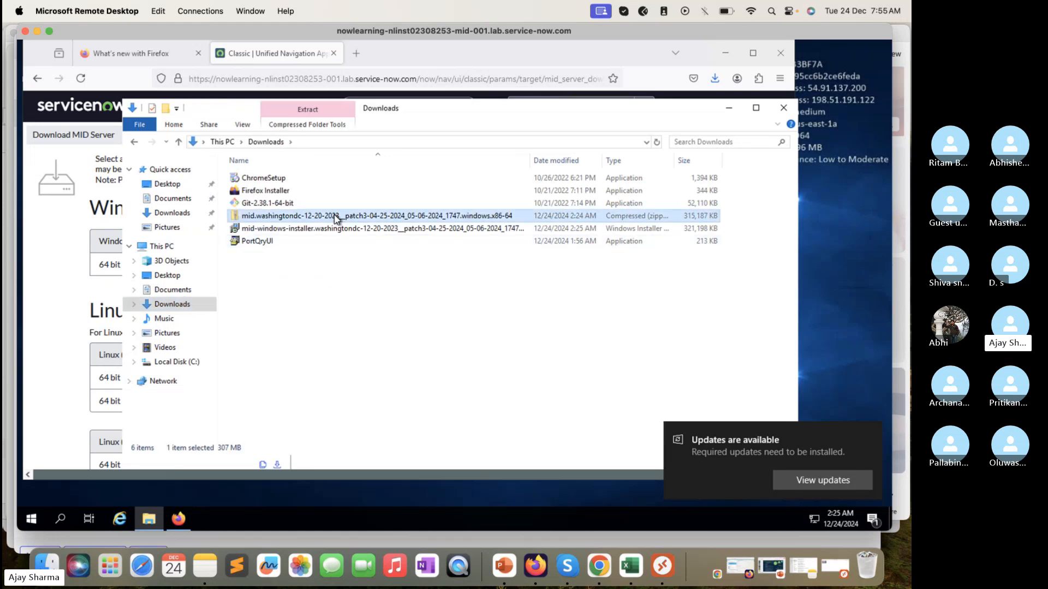
{"action": "right_click", "coordinate": [334, 216]}
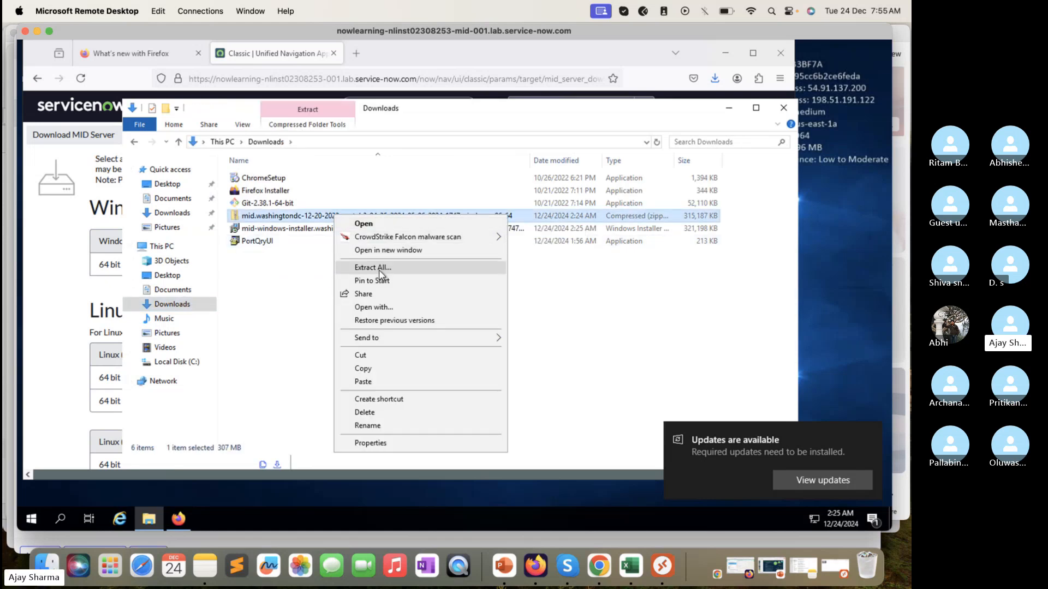
{"action": "left_click", "coordinate": [379, 267]}
{"action": "left_click", "coordinate": [593, 229]}
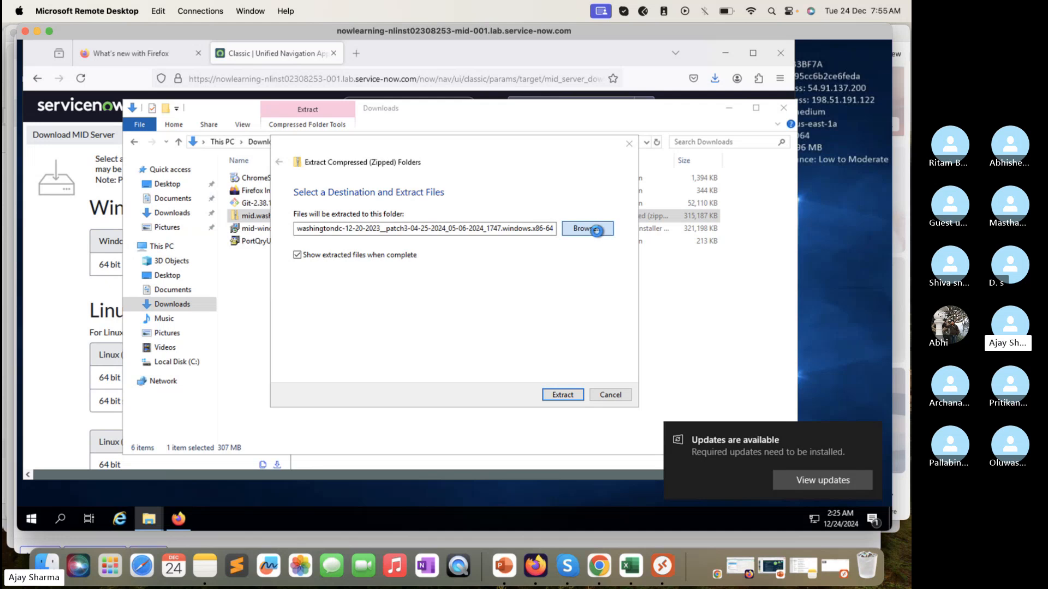
{"action": "left_click", "coordinate": [332, 368]}
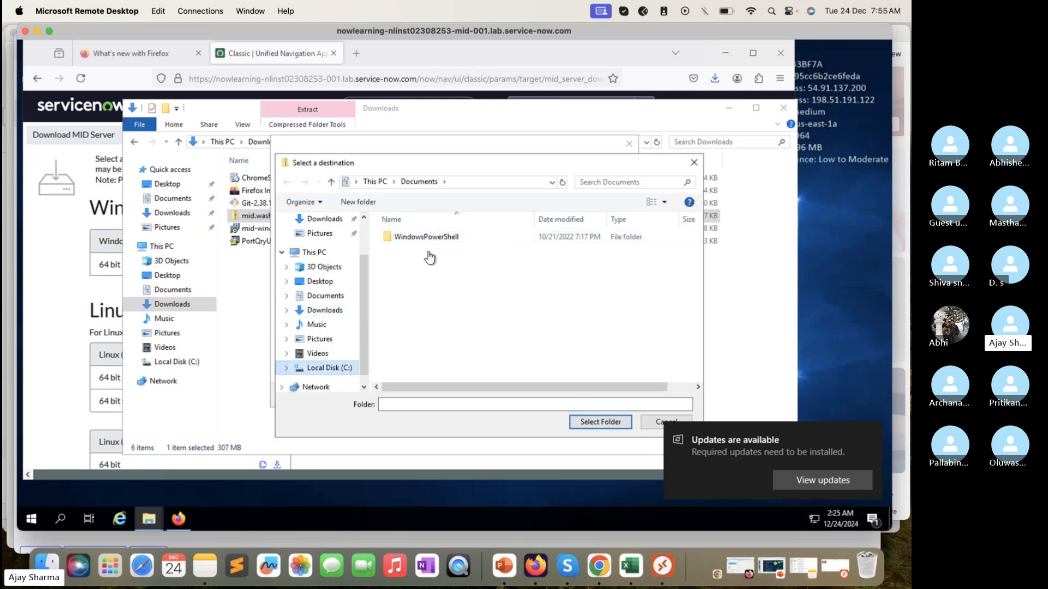
{"action": "left_click", "coordinate": [423, 337]}
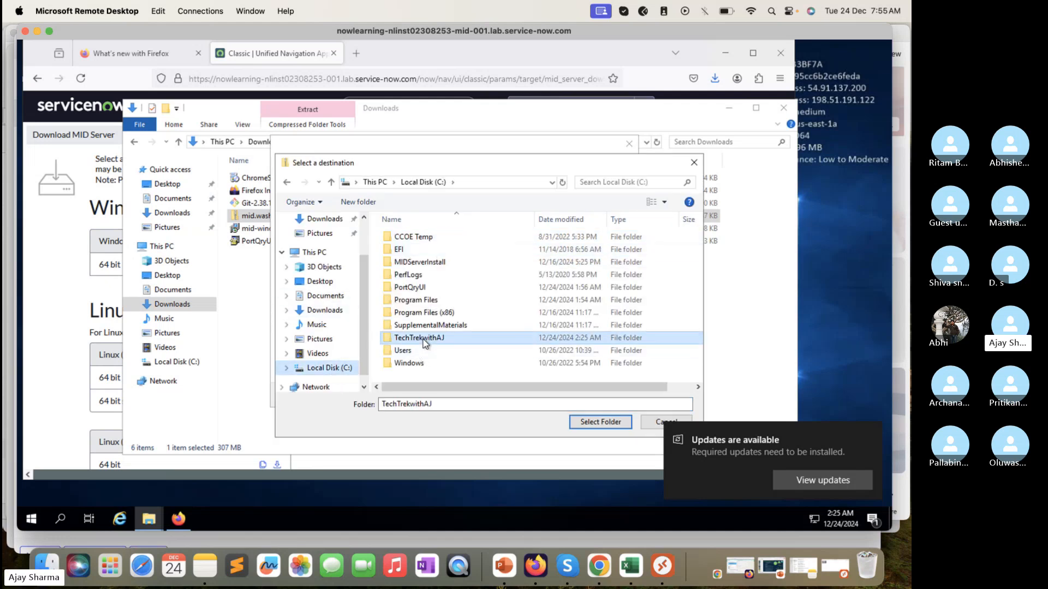
{"action": "left_click", "coordinate": [591, 419]}
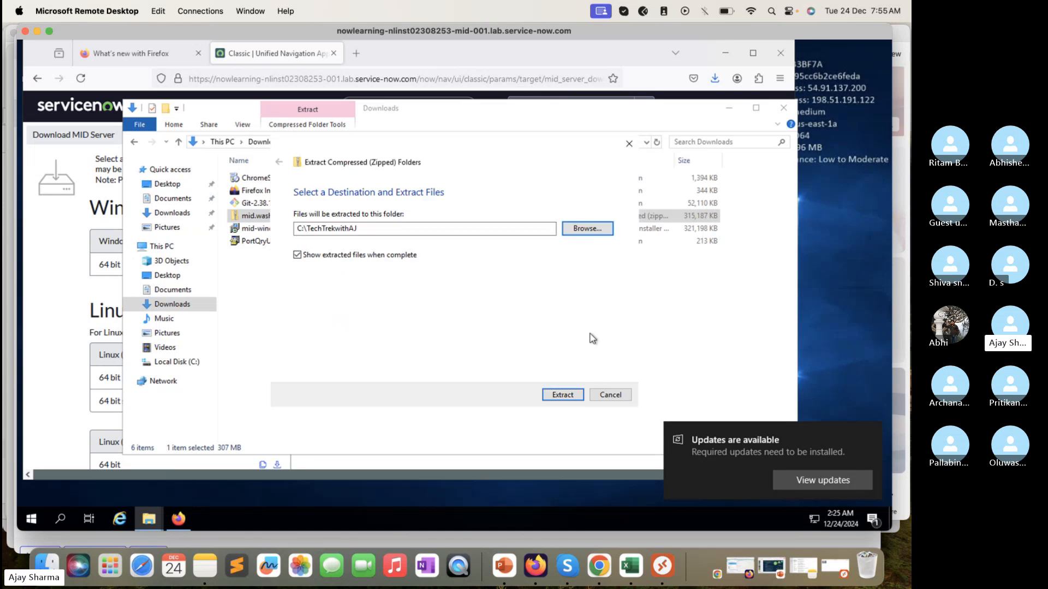
{"action": "left_click", "coordinate": [563, 394]}
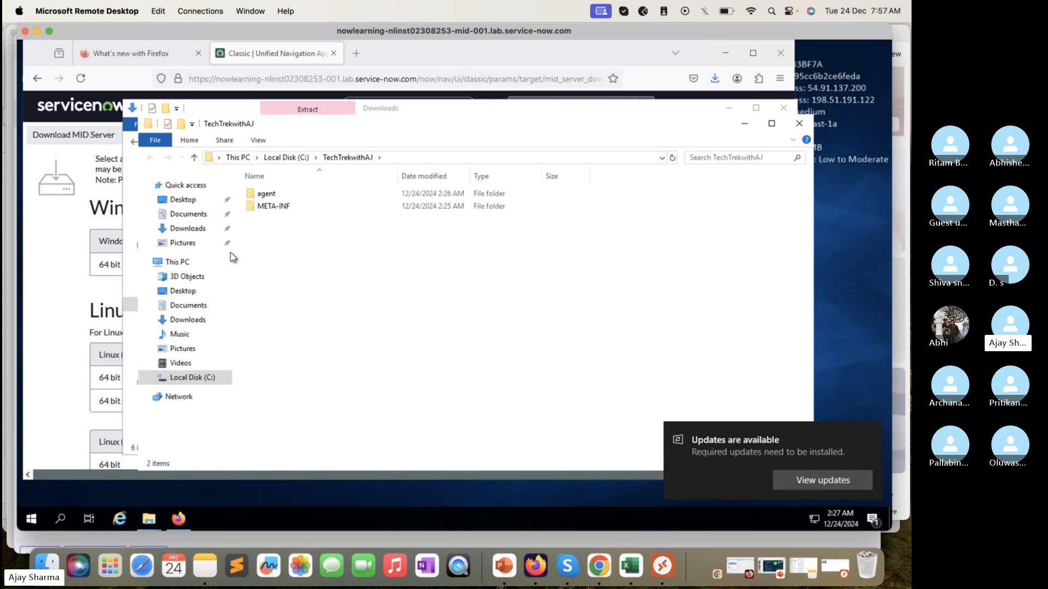
Step: Go to the agent folder inside TechTrekwithAJ on Local Disk (C:)
{"action": "left_click", "coordinate": [192, 377]}
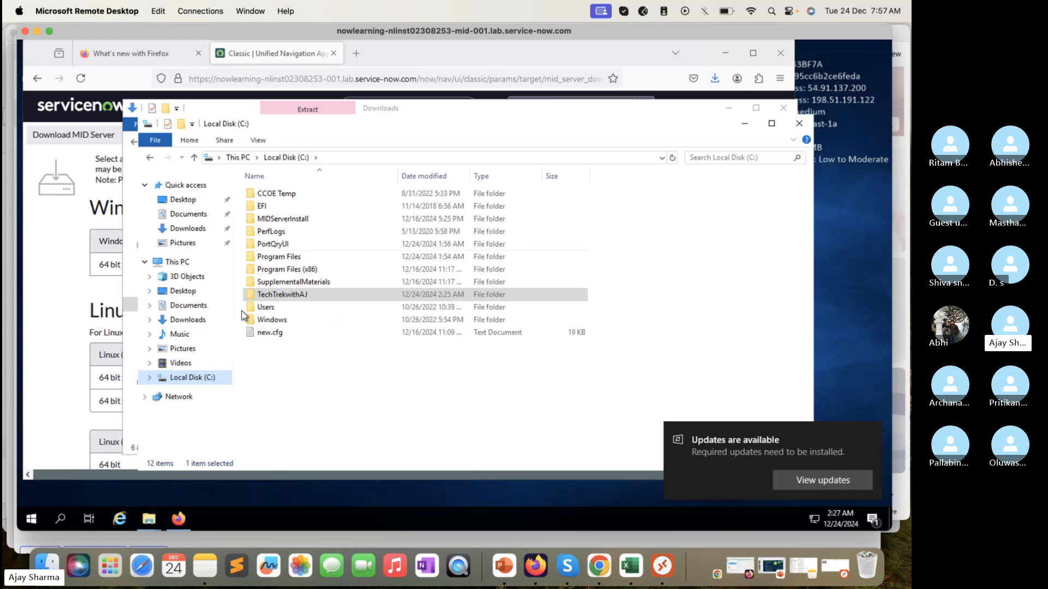
{"action": "double_click", "coordinate": [281, 294]}
{"action": "double_click", "coordinate": [281, 195]}
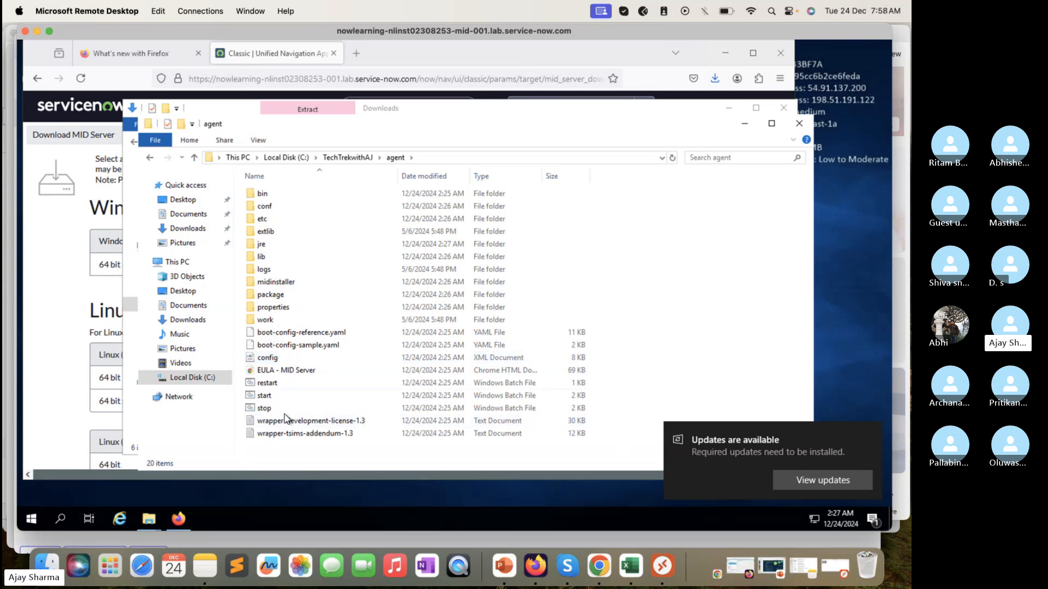
Step: View the agent folder's config XML file in Internet Explorer and close it again
{"action": "double_click", "coordinate": [279, 360]}
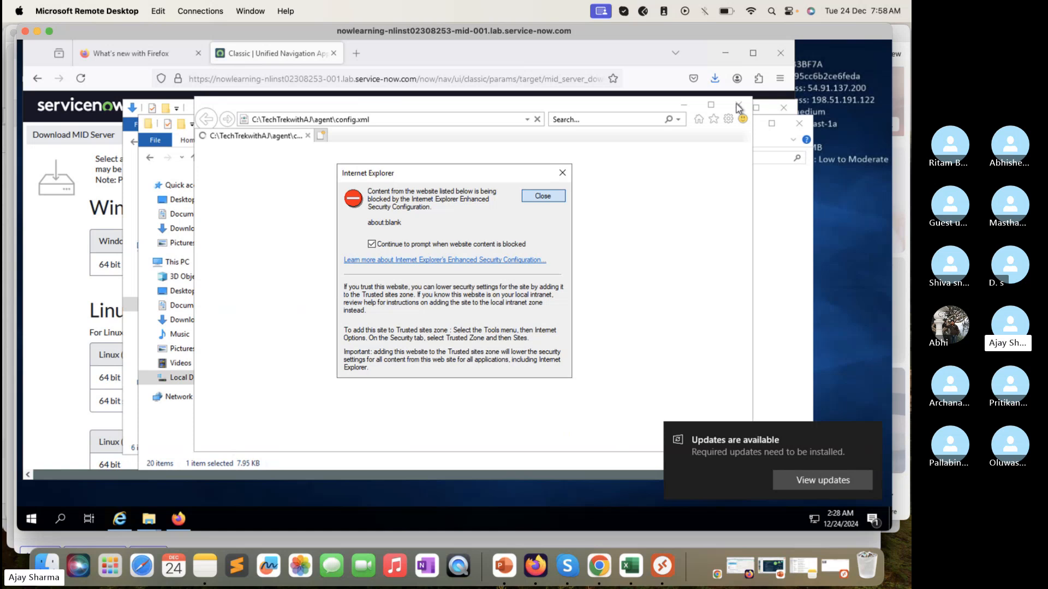
{"action": "left_click", "coordinate": [559, 374]}
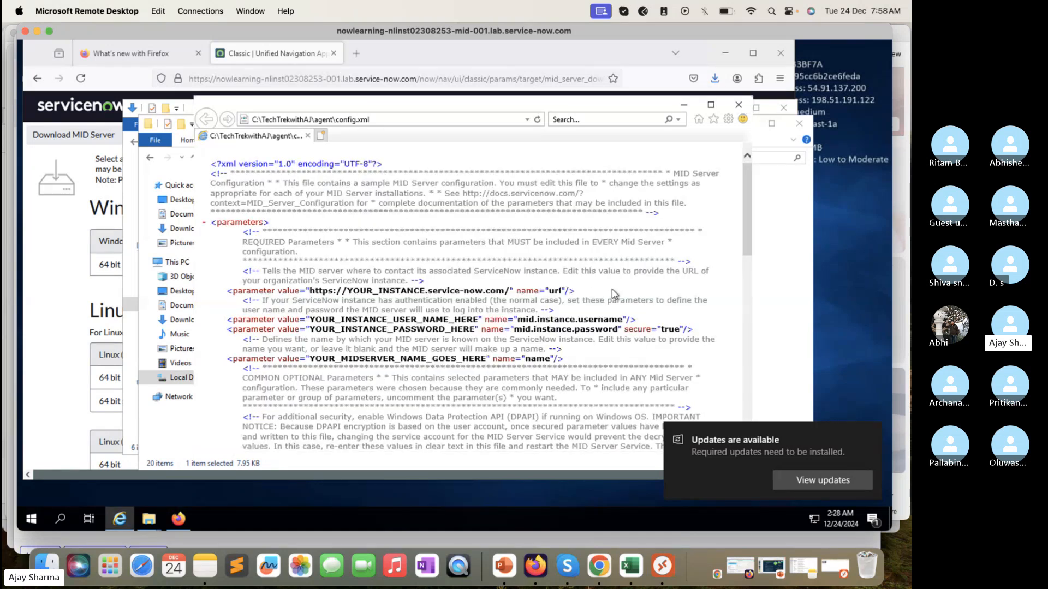
{"action": "left_click", "coordinate": [738, 105]}
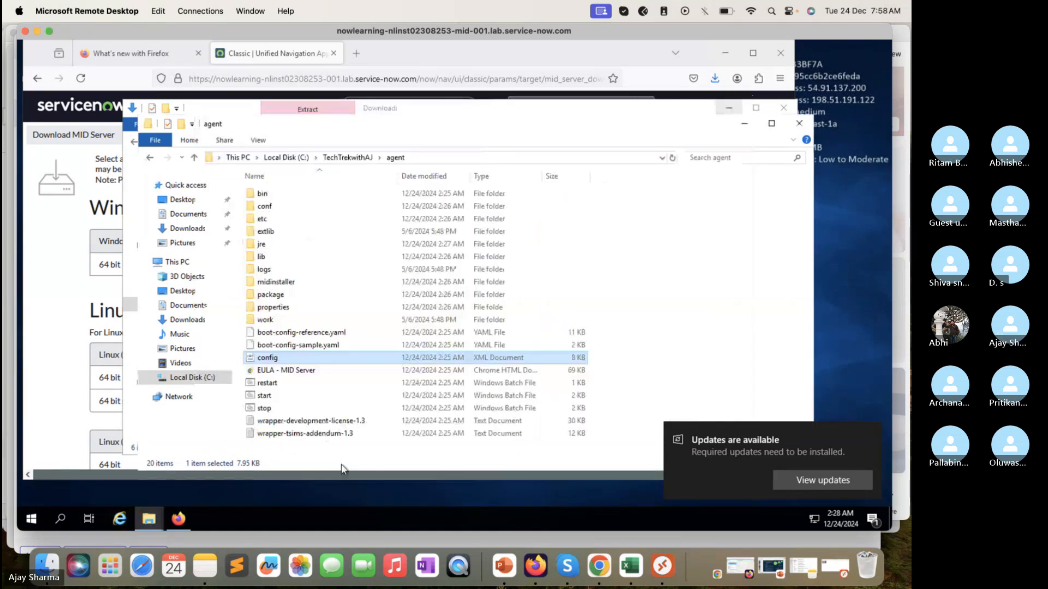
Step: Open the agent folder's config XML file in Notepad and widen the Notepad window
{"action": "right_click", "coordinate": [270, 360]}
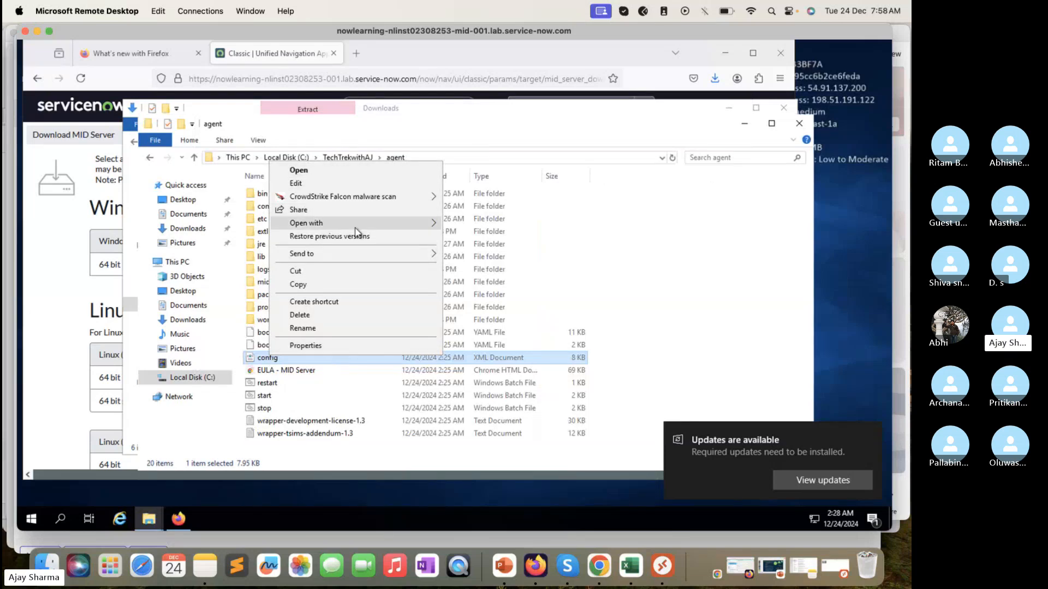
{"action": "mouse_move", "coordinate": [355, 224]}
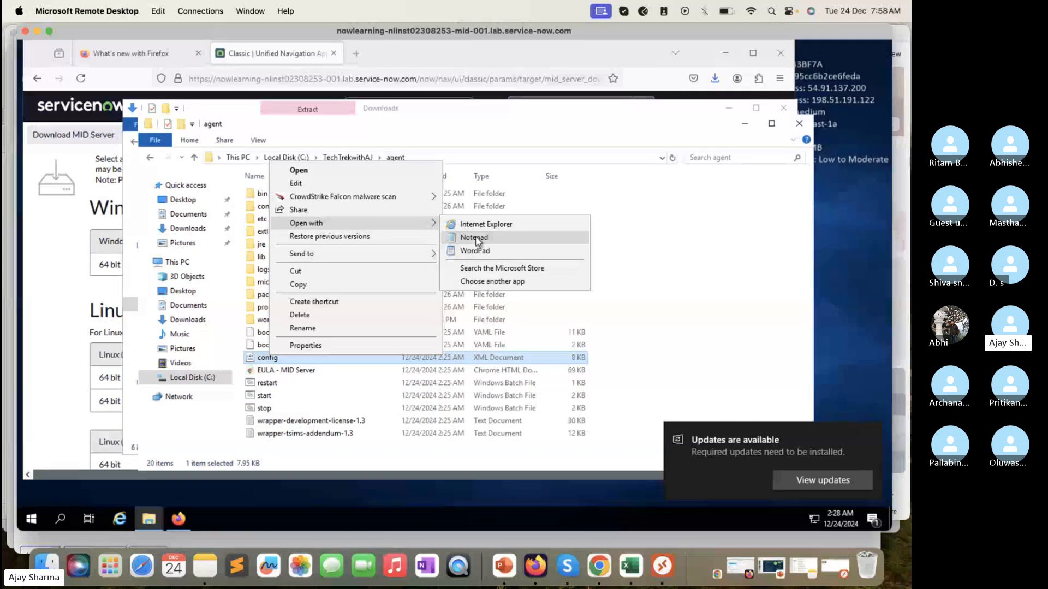
{"action": "left_click", "coordinate": [475, 238]}
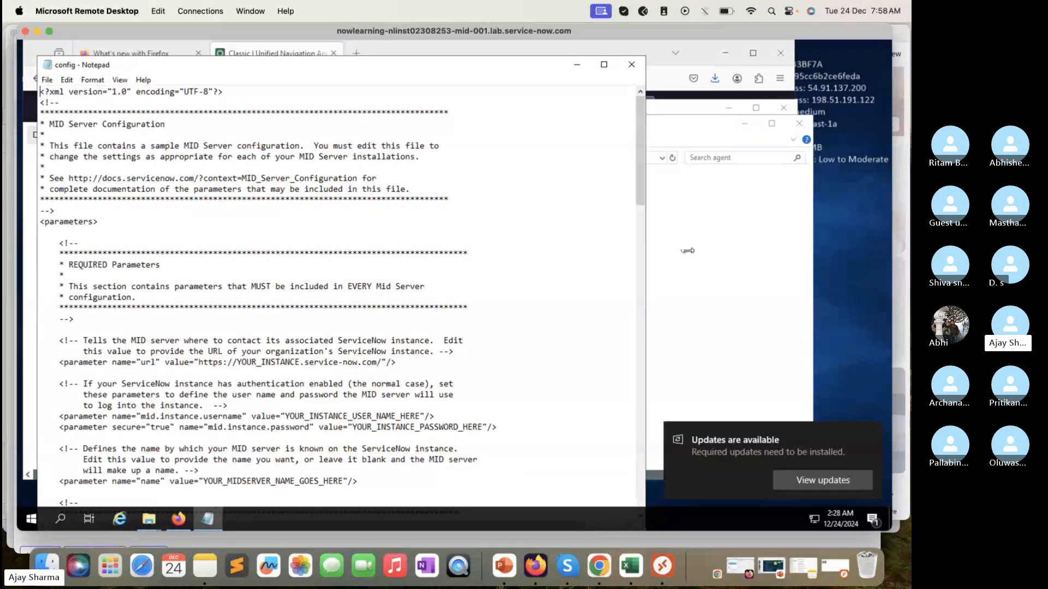
{"action": "left_click_drag", "start_coordinate": [688, 251], "coordinate": [772, 272]}
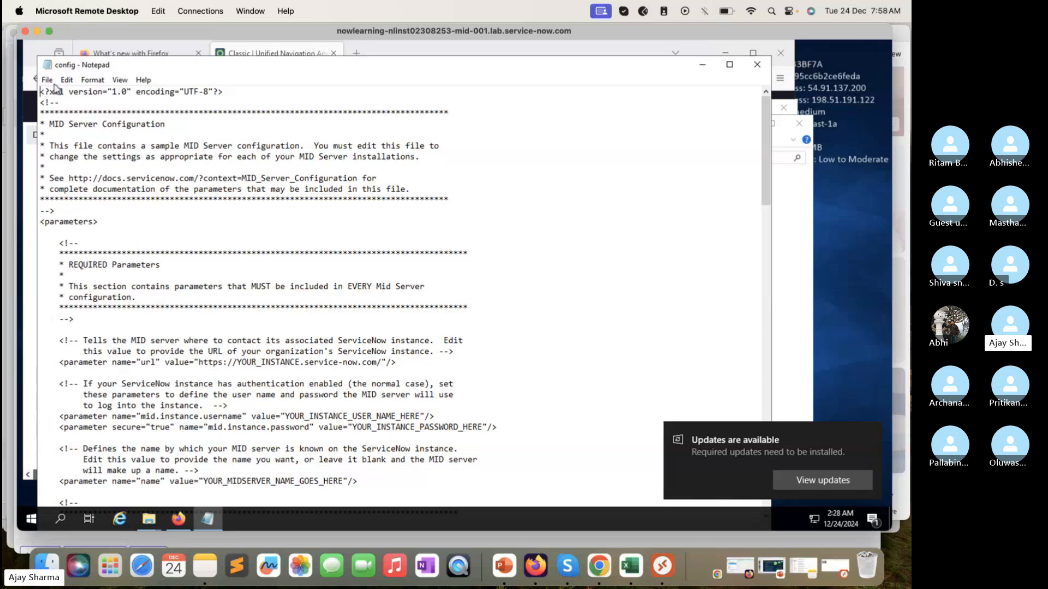
{"action": "left_click", "coordinate": [50, 82]}
{"action": "left_click", "coordinate": [517, 180]}
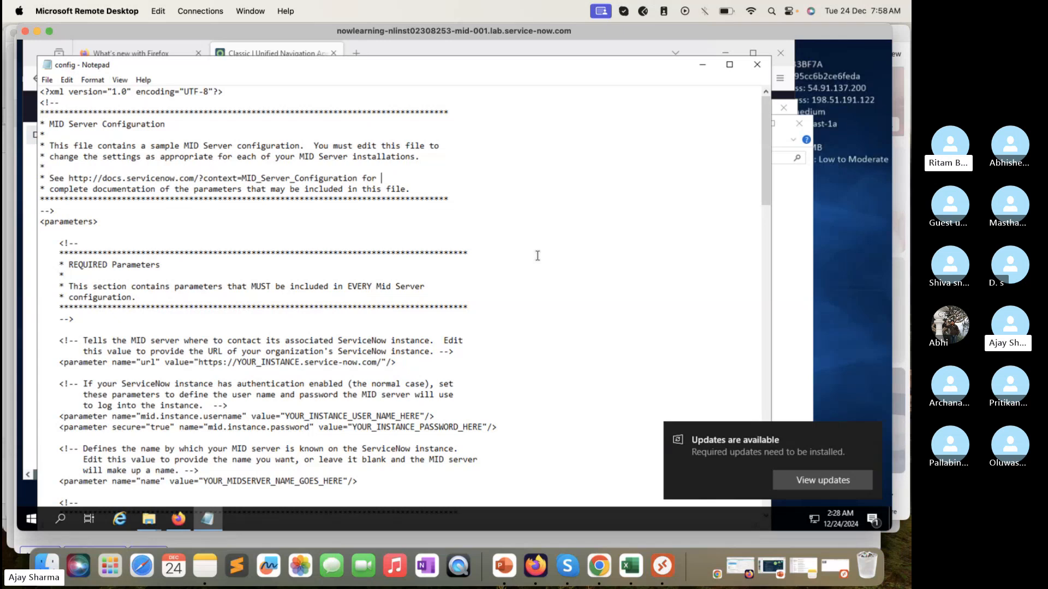
Step: Examine the url parameter in the REQUIRED Parameters section of the MID Server configuration file
{"action": "scroll", "coordinate": [537, 255], "scroll_direction": "down", "scroll_amount": 1}
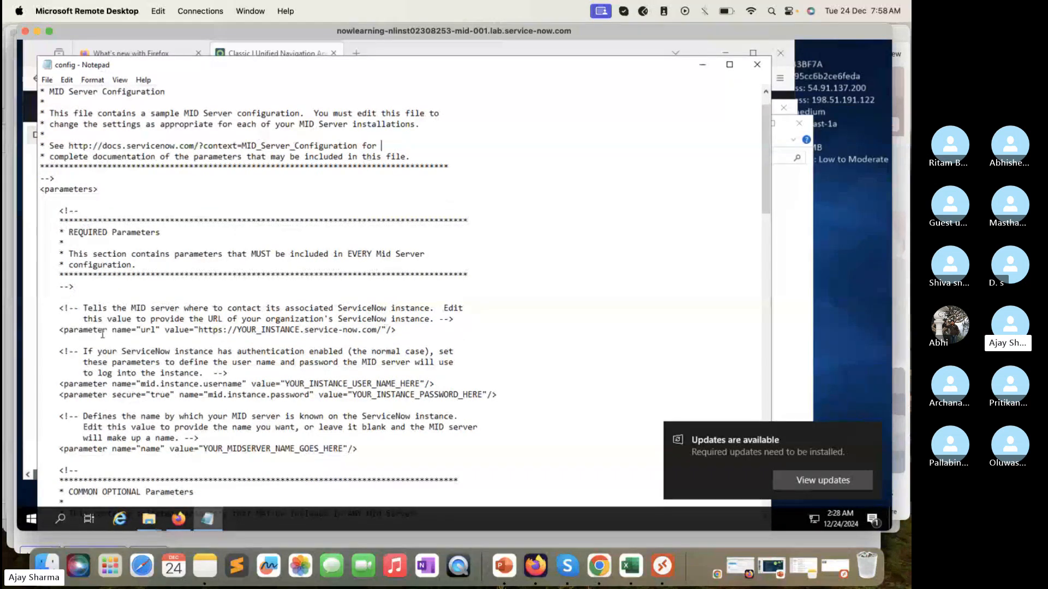
{"action": "left_click_drag", "start_coordinate": [60, 329], "coordinate": [219, 341]}
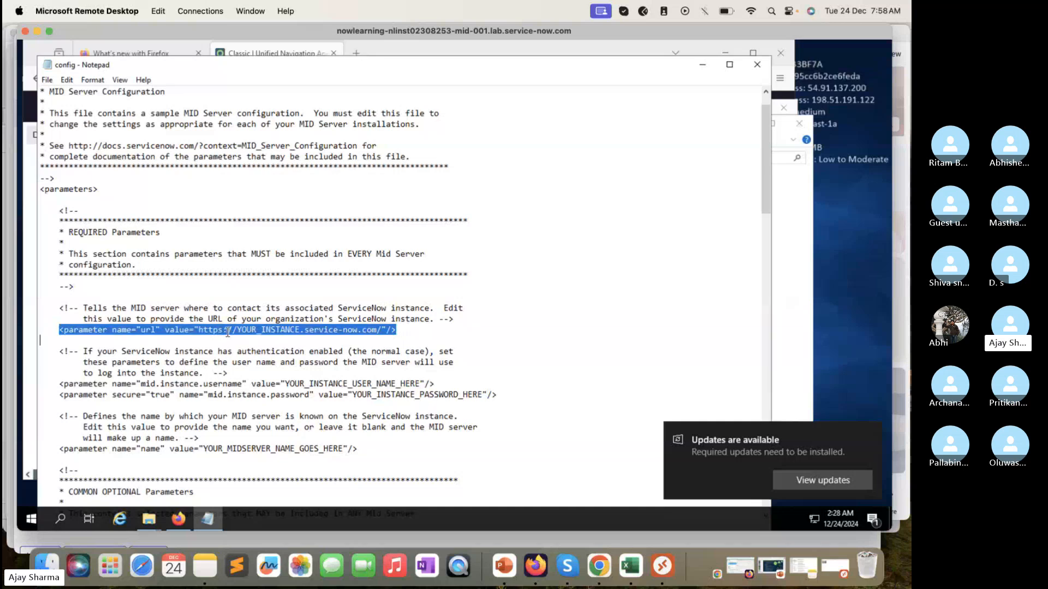
{"action": "left_click", "coordinate": [227, 331]}
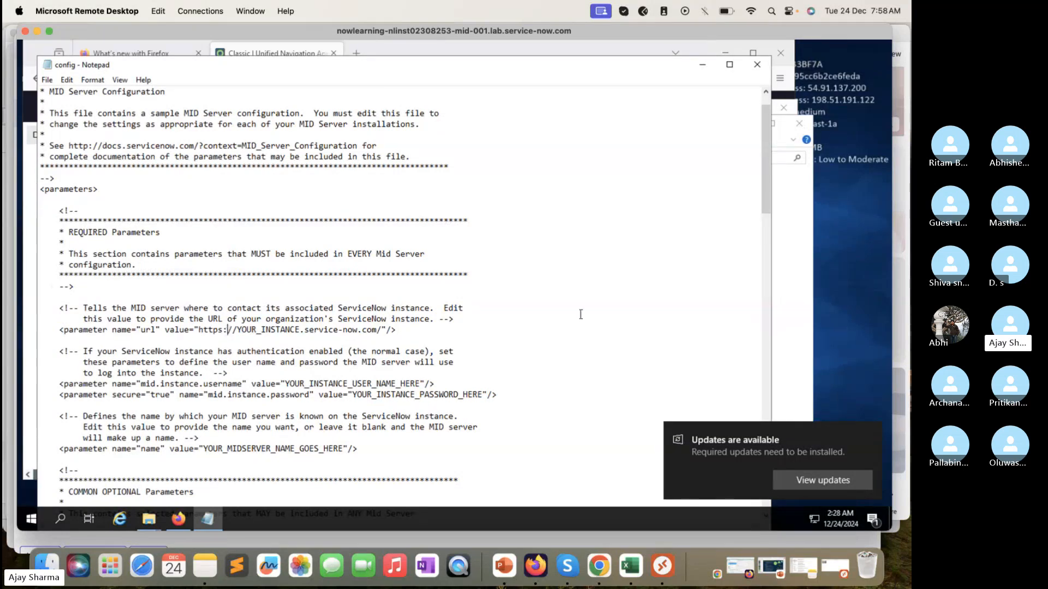
{"action": "left_click", "coordinate": [836, 42]}
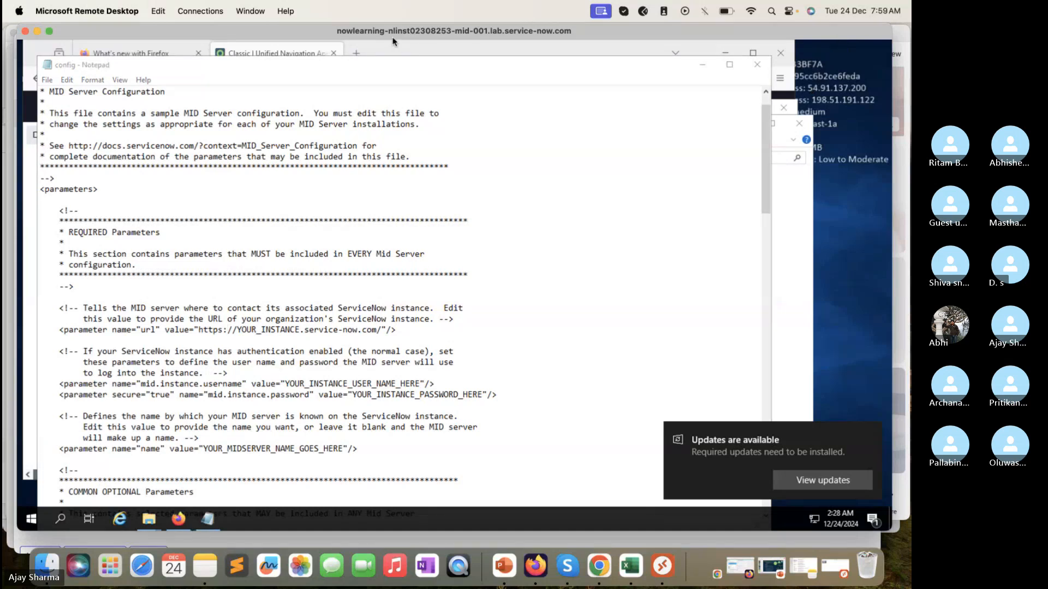
{"action": "left_click", "coordinate": [483, 72]}
{"action": "left_click_drag", "start_coordinate": [483, 72], "coordinate": [569, 76]}
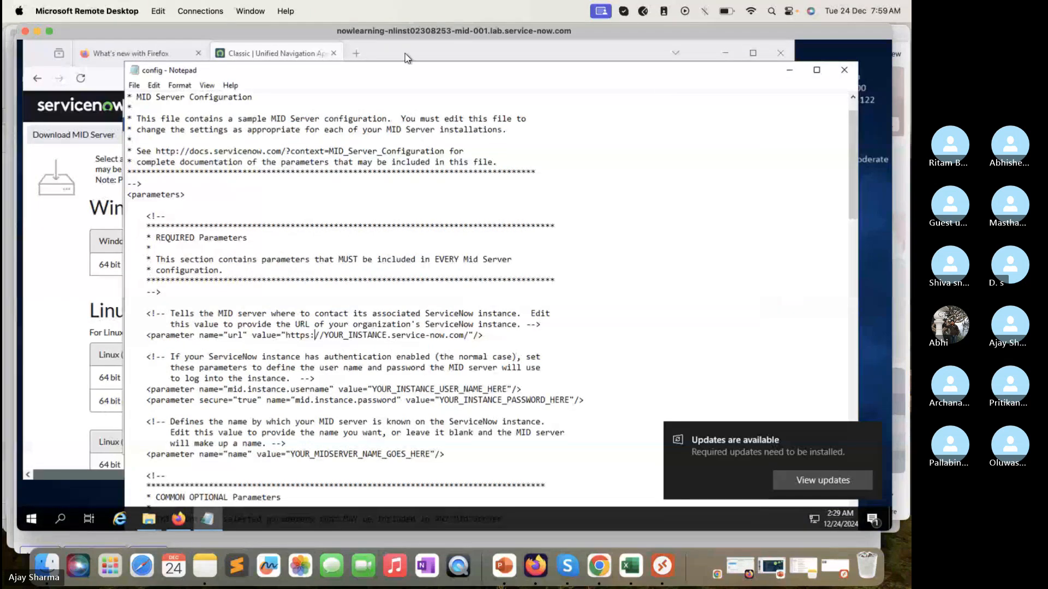
{"action": "left_click", "coordinate": [179, 64]}
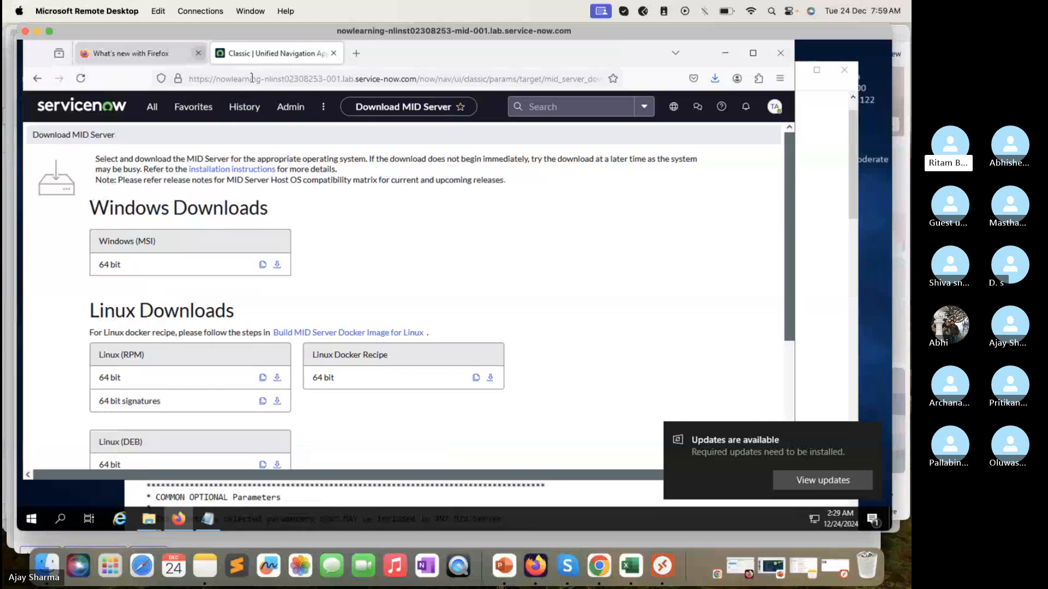
{"action": "left_click", "coordinate": [418, 80]}
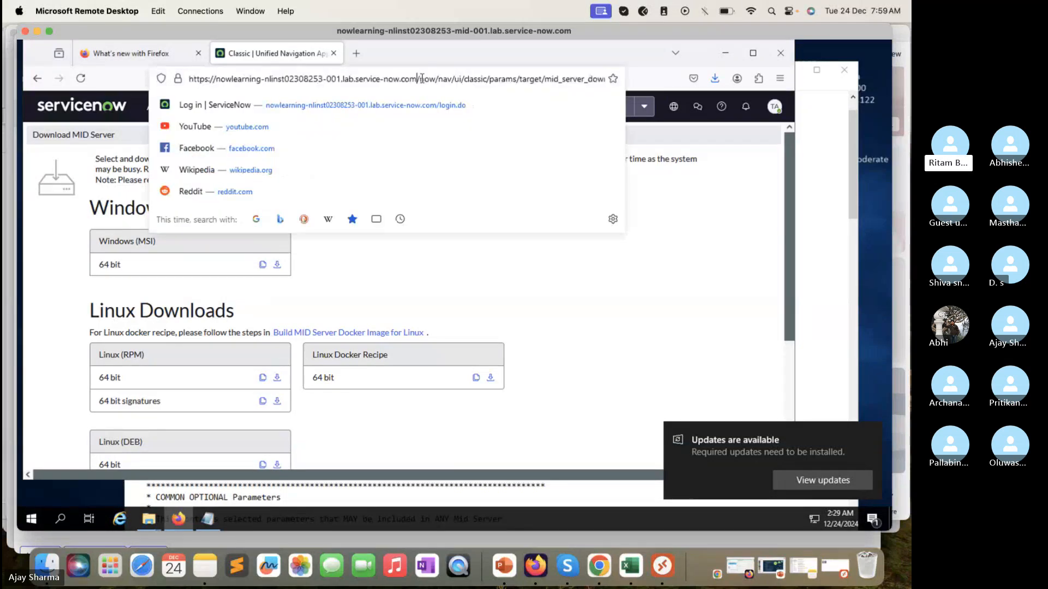
{"action": "left_click", "coordinate": [418, 80]}
{"action": "left_click_drag", "start_coordinate": [418, 80], "coordinate": [162, 69]}
{"action": "key", "text": "ctrl+c"}
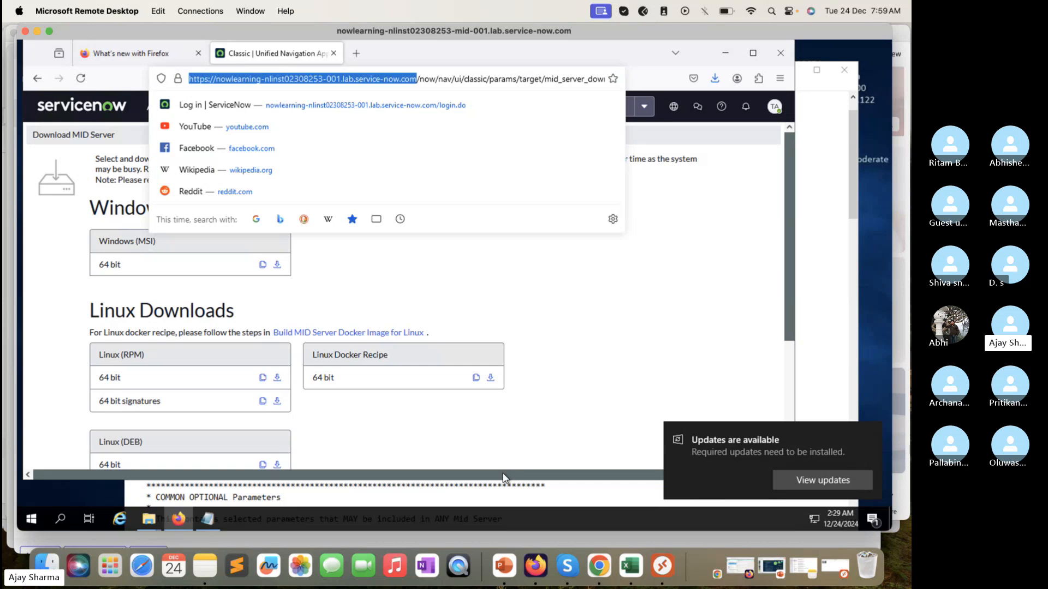
{"action": "left_click", "coordinate": [507, 503]}
{"action": "left_click", "coordinate": [468, 335]}
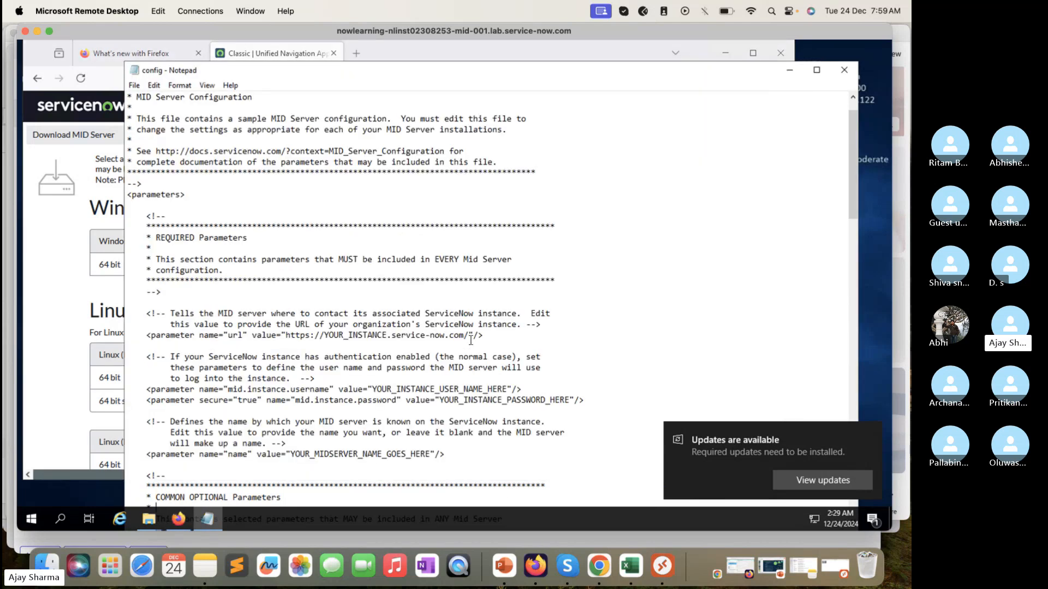
{"action": "left_click_drag", "start_coordinate": [468, 335], "coordinate": [286, 335]}
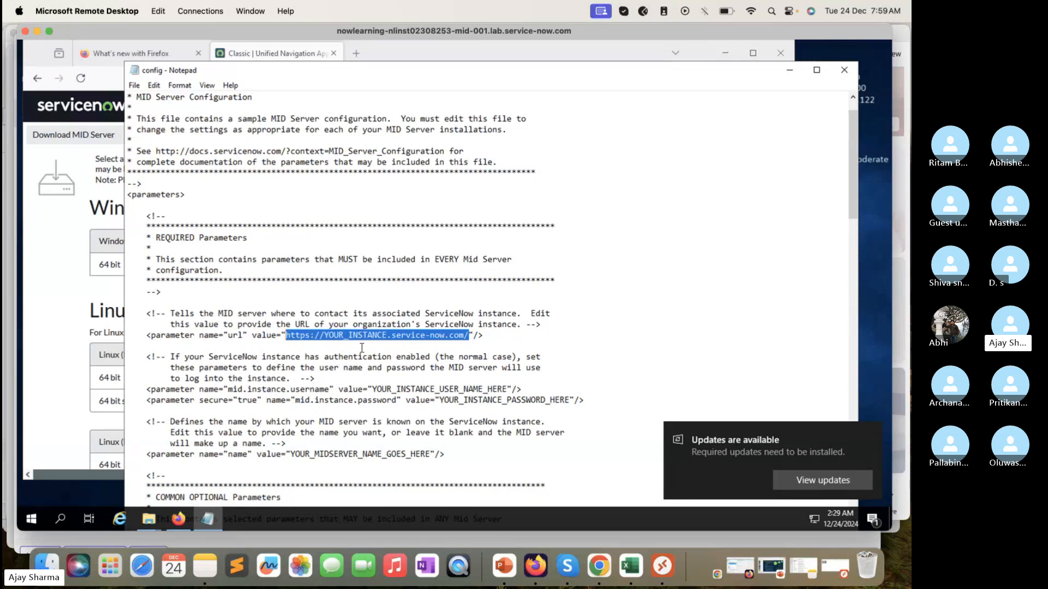
{"action": "key", "text": "ctrl+v"}
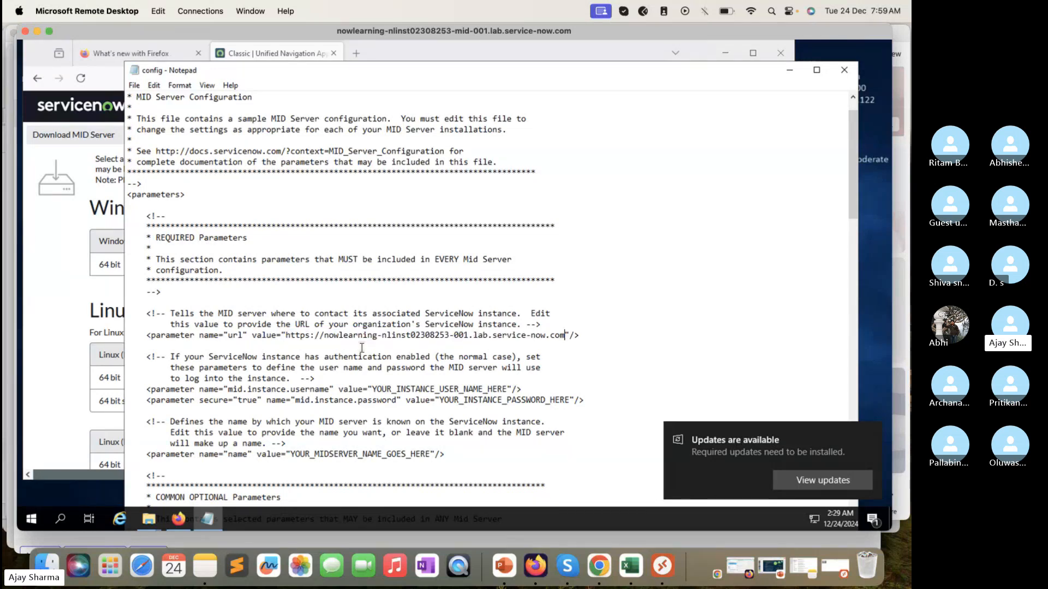
{"action": "type", "text": "/"}
{"action": "left_click", "coordinate": [562, 347]}
Step: Replace the placeholder value of the mid.instance.username parameter with TechTrekwithAJ
{"action": "scroll", "coordinate": [593, 377], "scroll_direction": "down", "scroll_amount": 1}
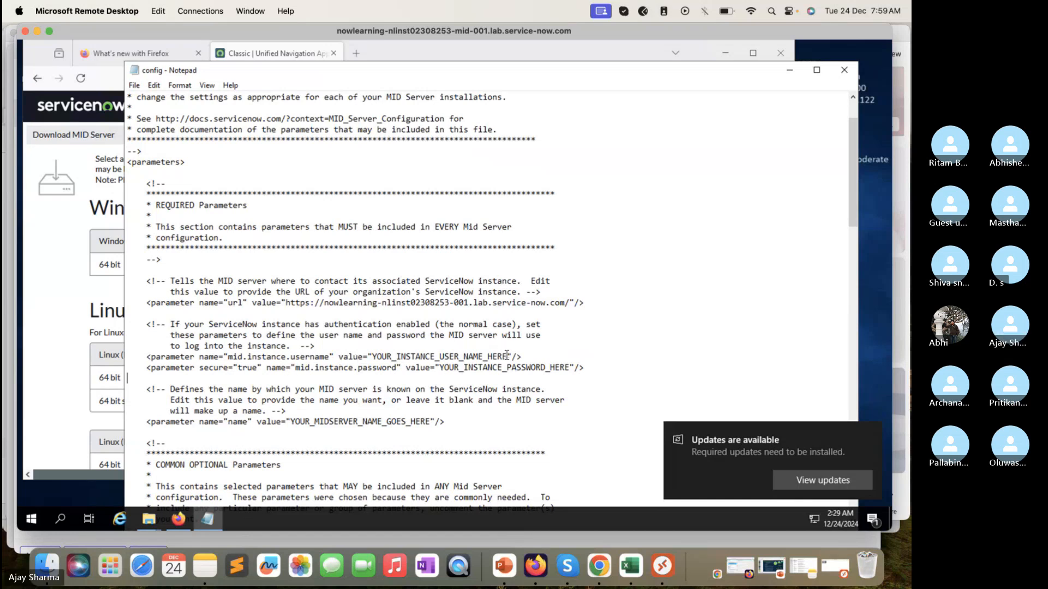
{"action": "left_click_drag", "start_coordinate": [507, 355], "coordinate": [373, 359]}
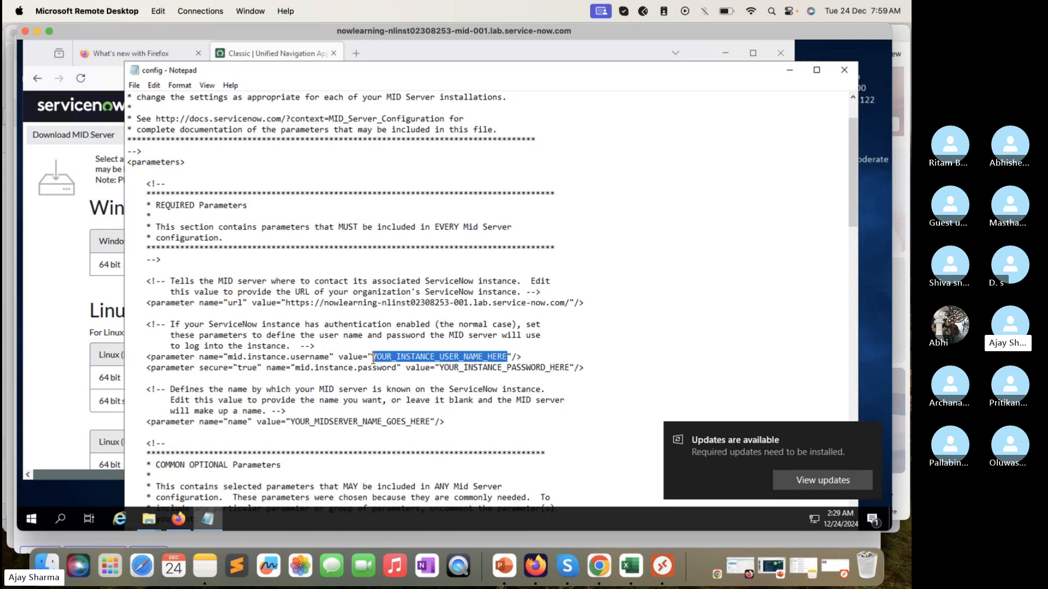
{"action": "type", "text": "im"}
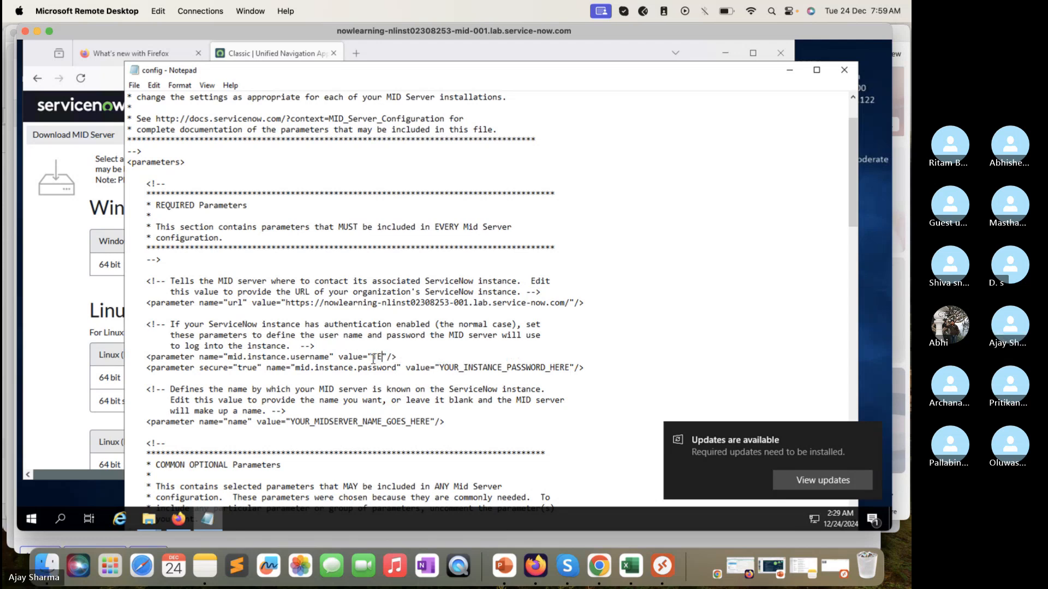
{"action": "key", "text": "BackSpace"}
{"action": "type", "text": "ech"}
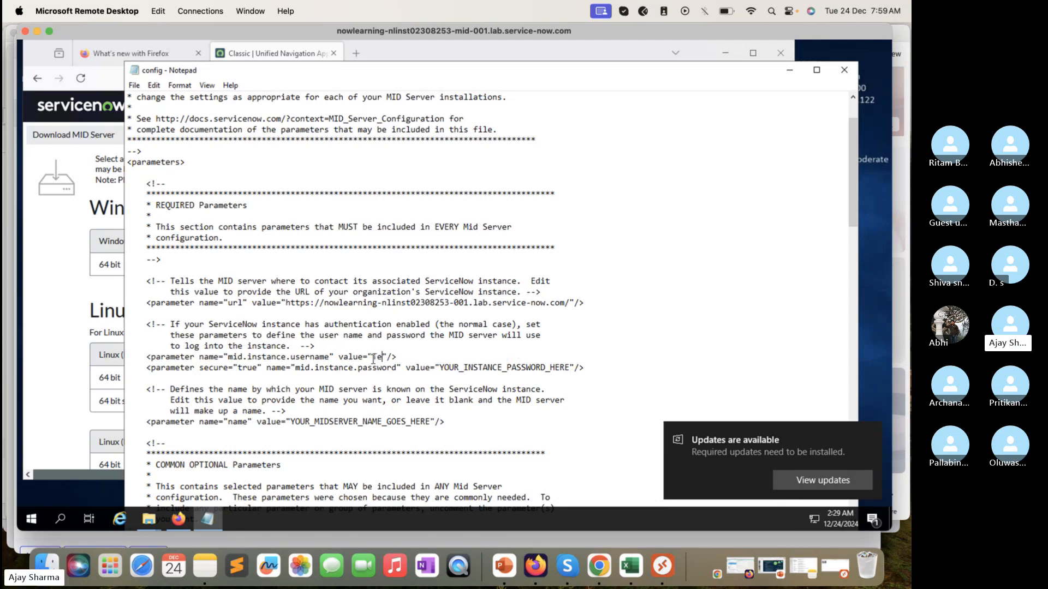
{"action": "type", "text": "TrekwithAJ"}
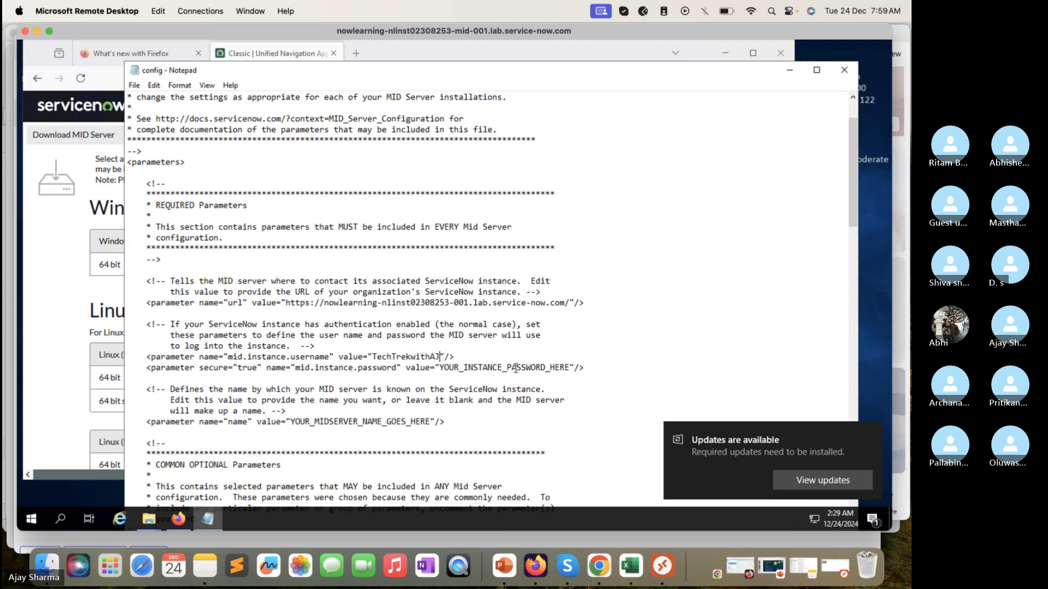
Step: Replace the placeholder value of the mid.instance.password parameter with the MID user's password
{"action": "left_click_drag", "start_coordinate": [570, 370], "coordinate": [442, 371]}
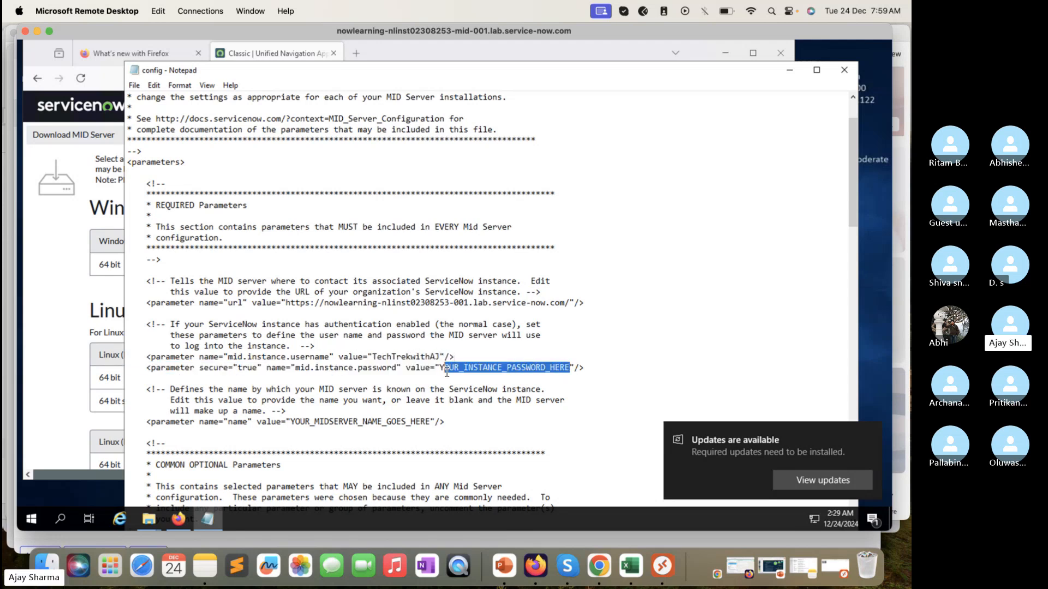
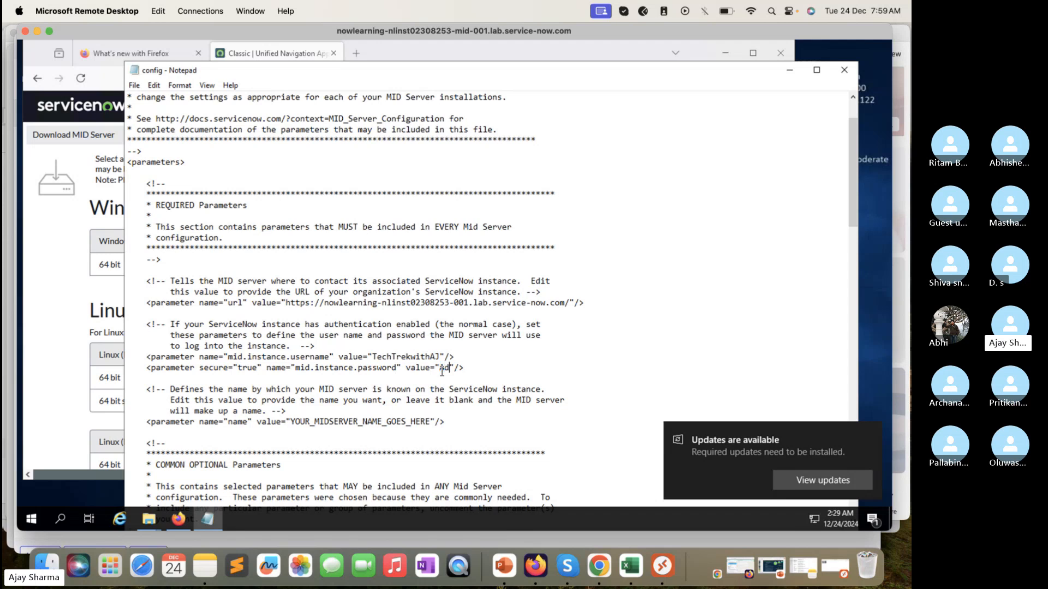
Step: Set the MID Server's name parameter to TechTrekwithAJ in place of the placeholder
{"action": "scroll", "coordinate": [469, 374], "scroll_direction": "down", "scroll_amount": 1}
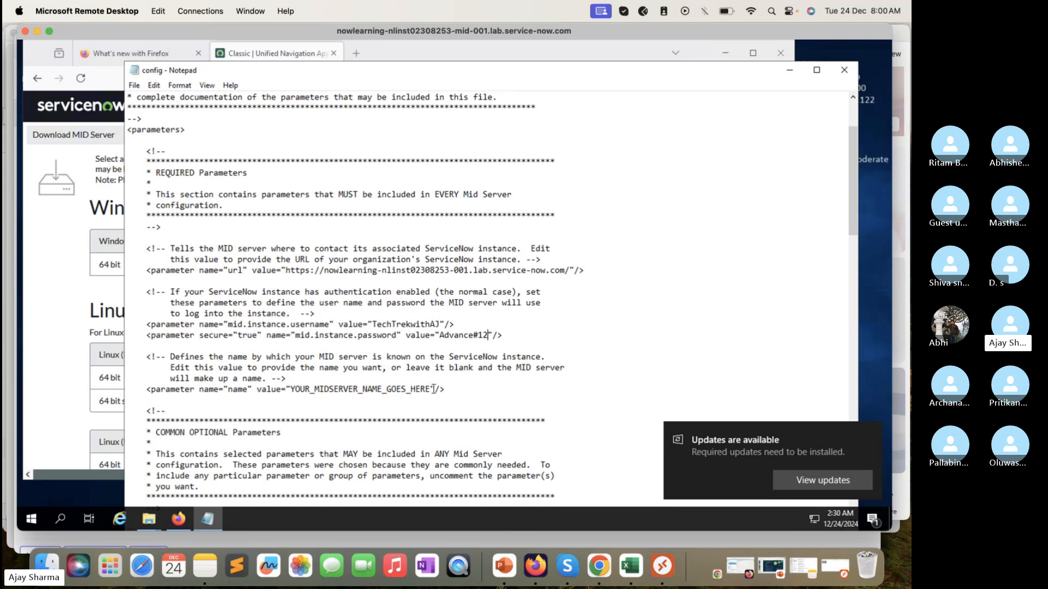
{"action": "left_click_drag", "start_coordinate": [431, 387], "coordinate": [293, 388]}
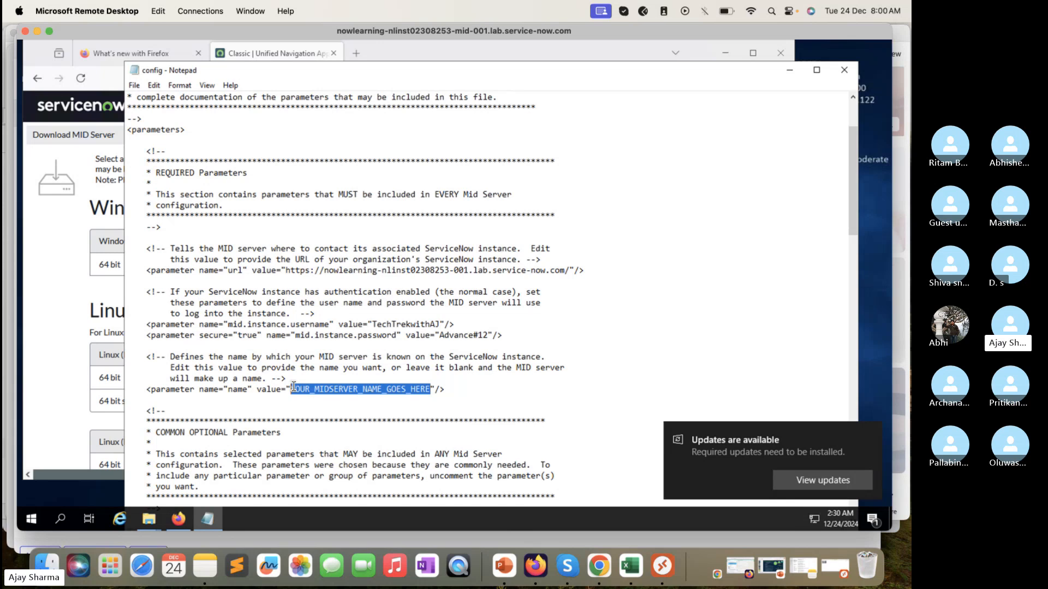
{"action": "type", "text": "TechTre"}
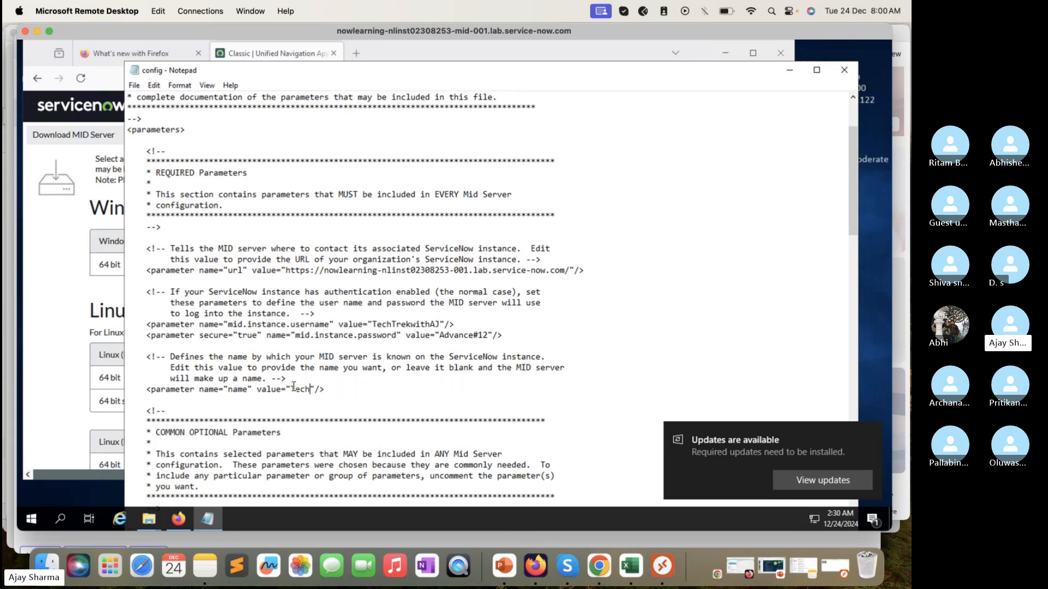
{"action": "type", "text": "kwithAJ"}
Step: Examine the COMMON OPTIONAL Parameters section, covering the security encryption, execution threads and instance date format settings
{"action": "scroll", "coordinate": [430, 356], "scroll_direction": "down", "scroll_amount": 1}
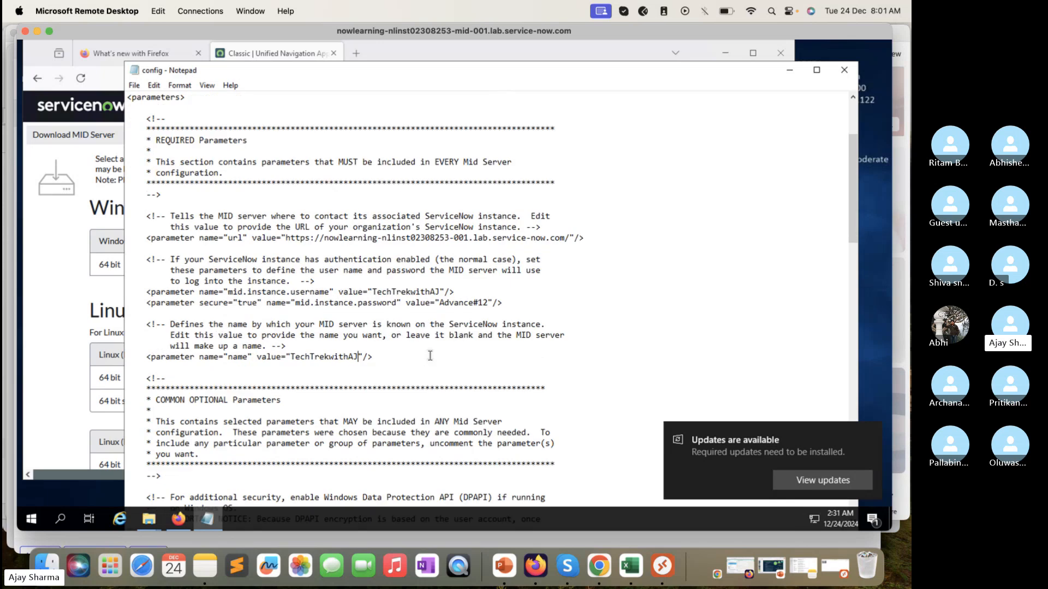
{"action": "scroll", "coordinate": [430, 356], "scroll_direction": "down", "scroll_amount": 1}
{"action": "scroll", "coordinate": [430, 356], "scroll_direction": "down", "scroll_amount": 5}
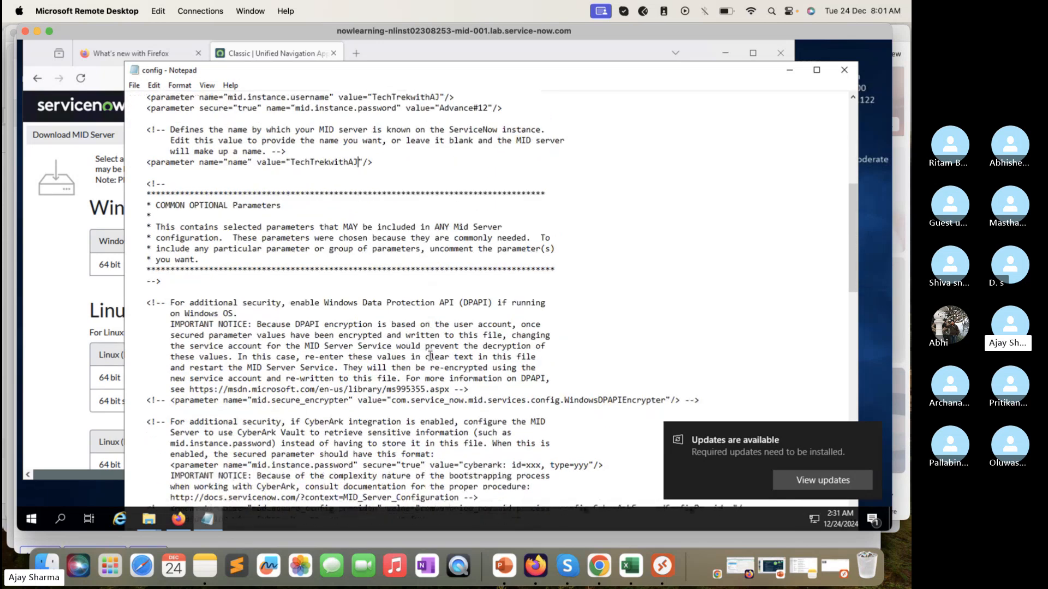
{"action": "scroll", "coordinate": [430, 356], "scroll_direction": "down", "scroll_amount": 1}
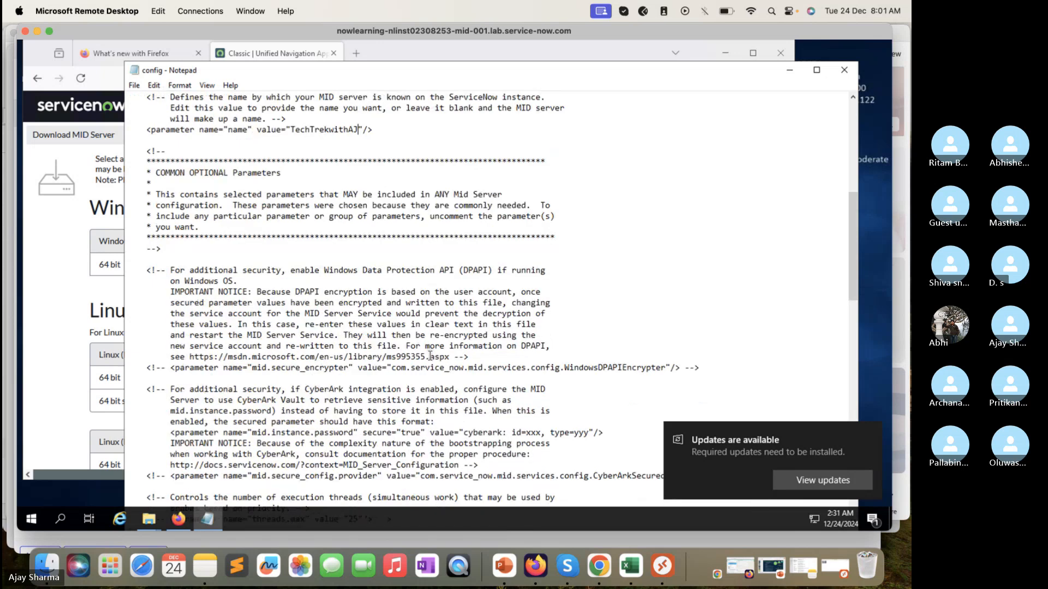
{"action": "scroll", "coordinate": [430, 356], "scroll_direction": "down", "scroll_amount": 2}
{"action": "scroll", "coordinate": [430, 356], "scroll_direction": "down", "scroll_amount": 2}
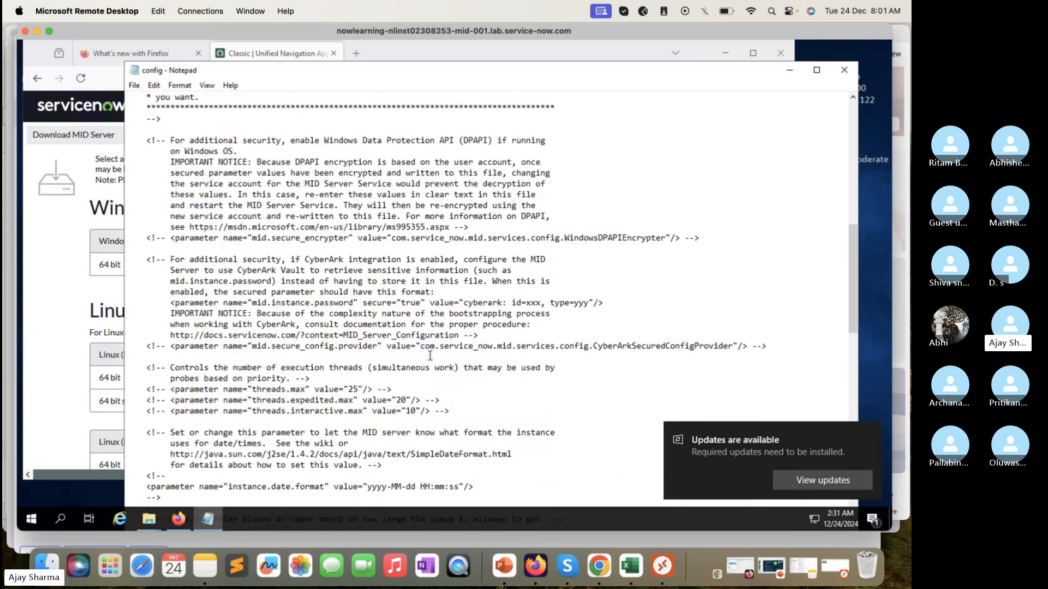
{"action": "scroll", "coordinate": [430, 356], "scroll_direction": "down", "scroll_amount": 1}
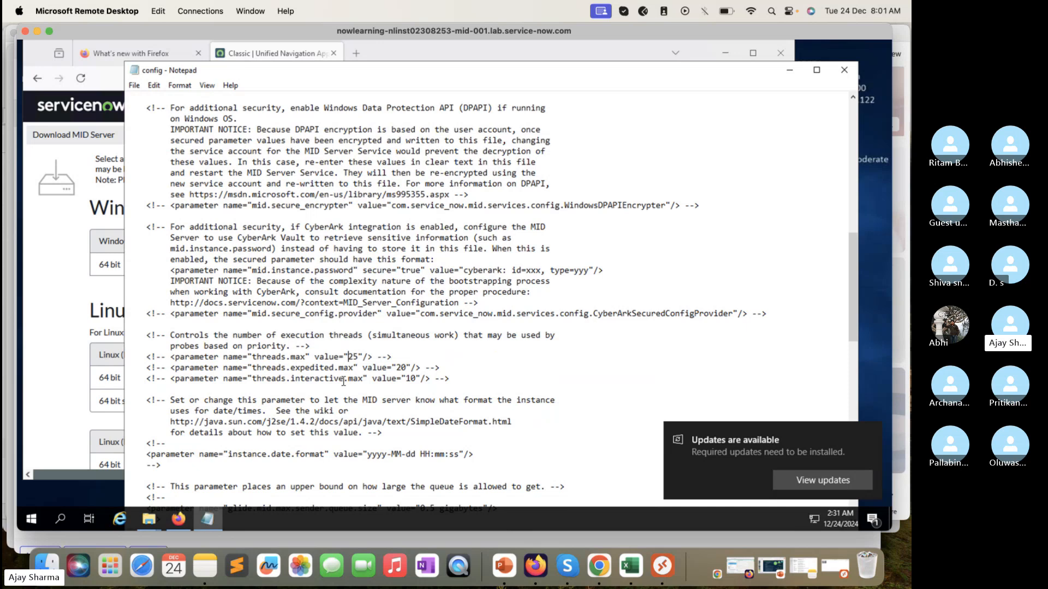
{"action": "scroll", "coordinate": [343, 381], "scroll_direction": "down", "scroll_amount": 2}
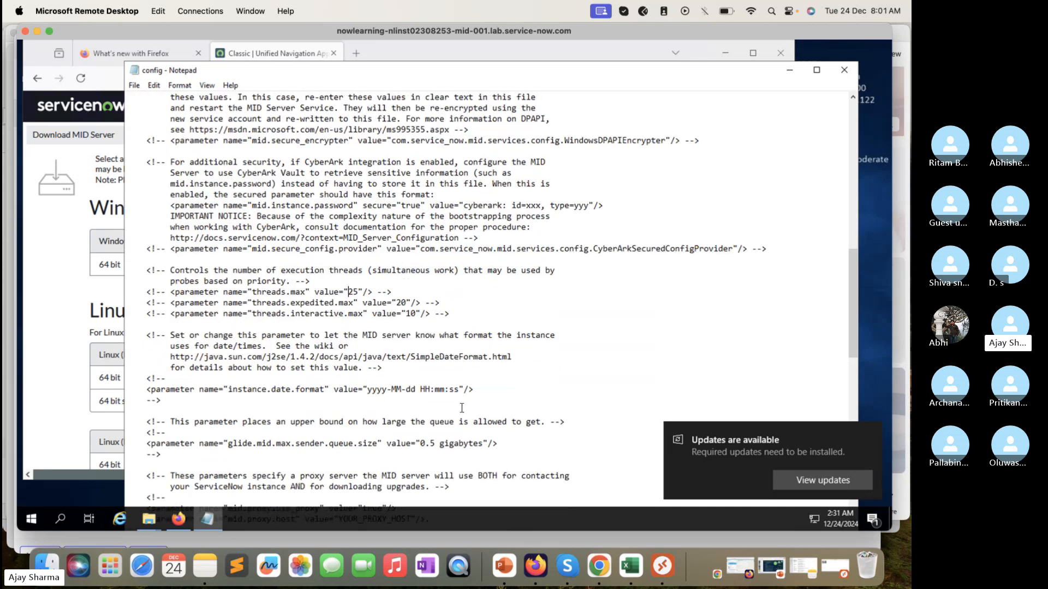
{"action": "left_click_drag", "start_coordinate": [477, 389], "coordinate": [319, 394]}
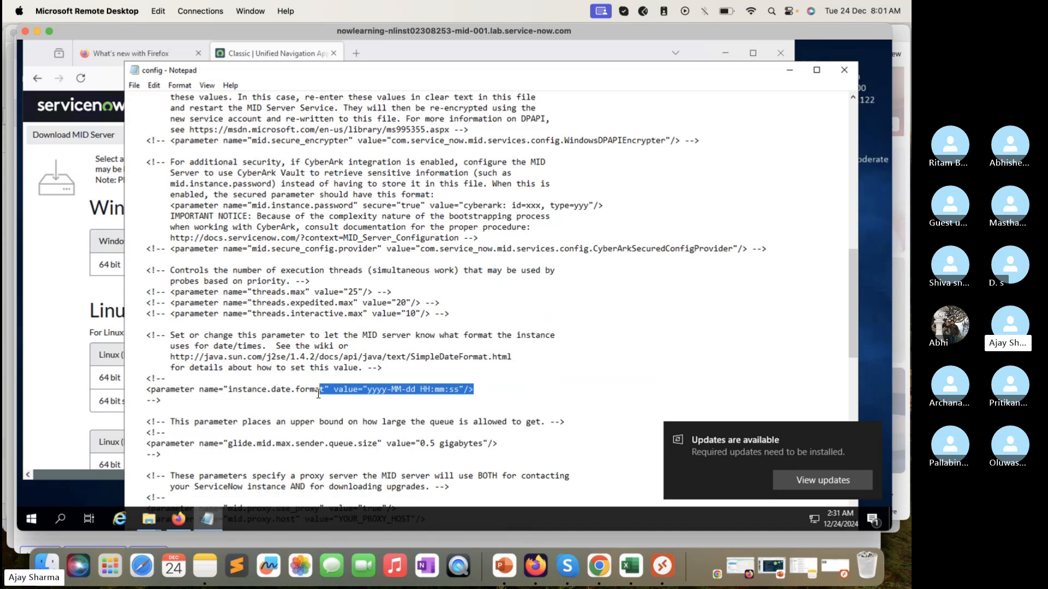
Step: Examine the optional proxy server parameters for host, port, user name and password
{"action": "scroll", "coordinate": [319, 393], "scroll_direction": "down", "scroll_amount": 3}
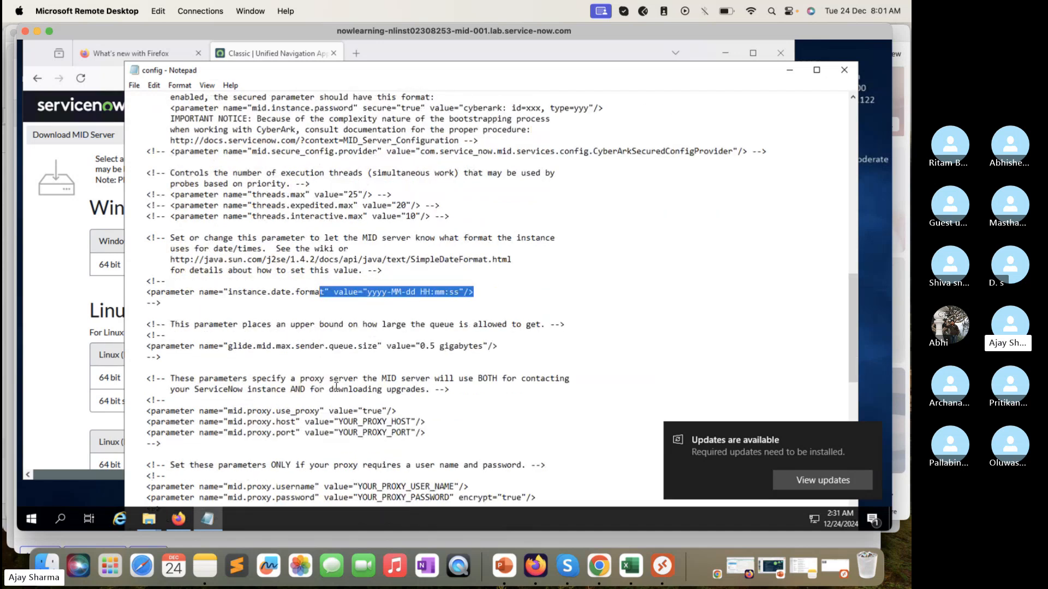
{"action": "scroll", "coordinate": [406, 389], "scroll_direction": "down", "scroll_amount": 1}
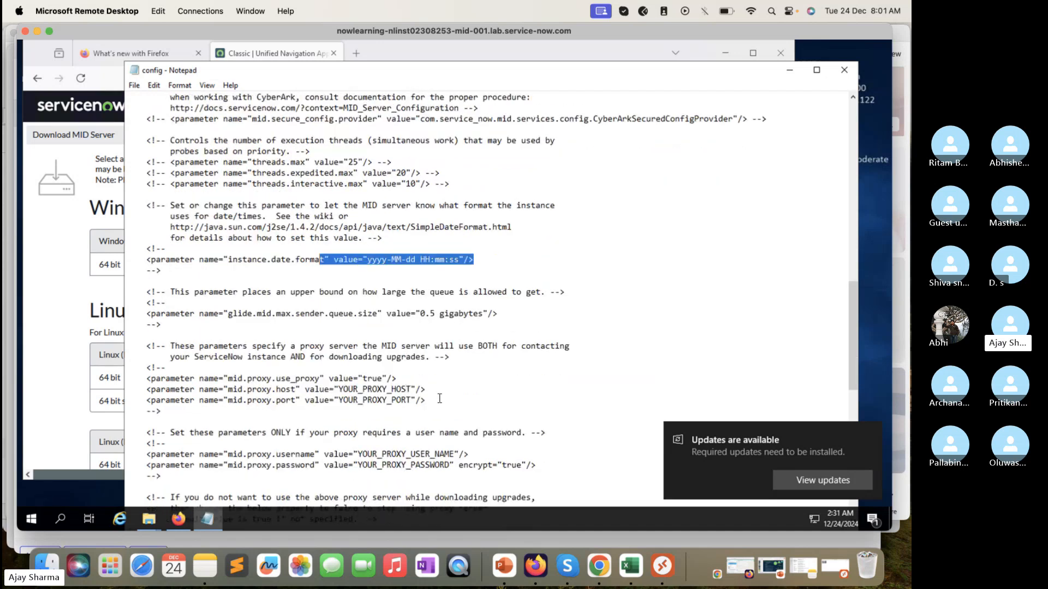
{"action": "left_click_drag", "start_coordinate": [439, 399], "coordinate": [298, 368]}
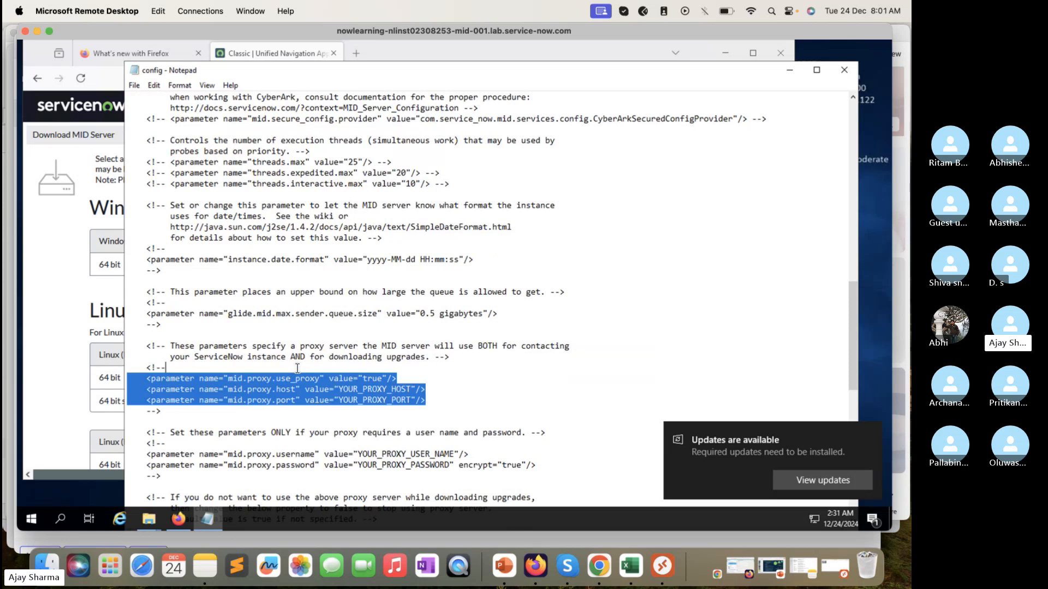
{"action": "left_click", "coordinate": [497, 396]}
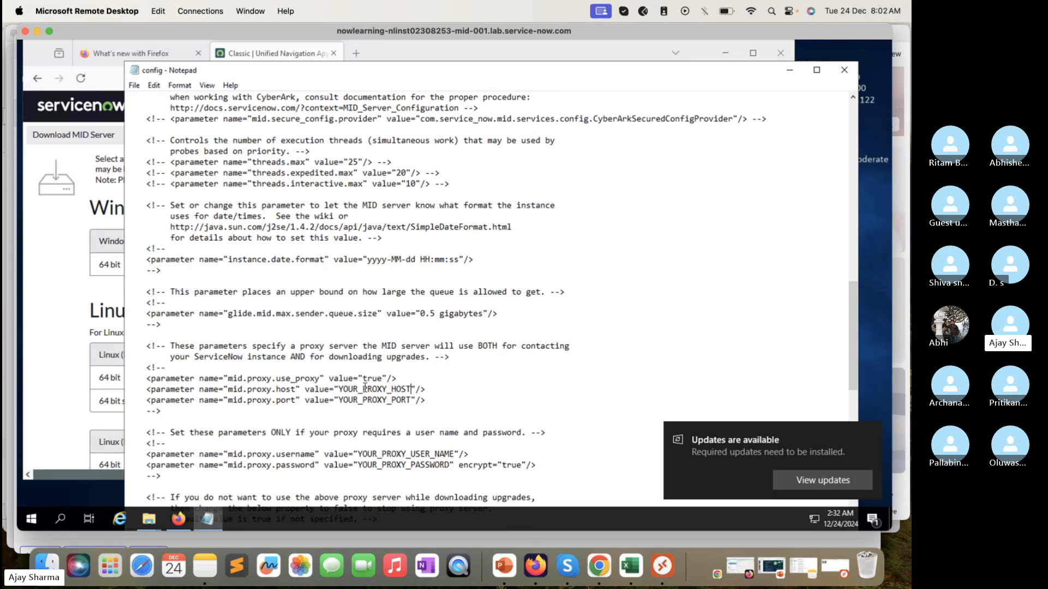
{"action": "left_click_drag", "start_coordinate": [412, 389], "coordinate": [340, 389]}
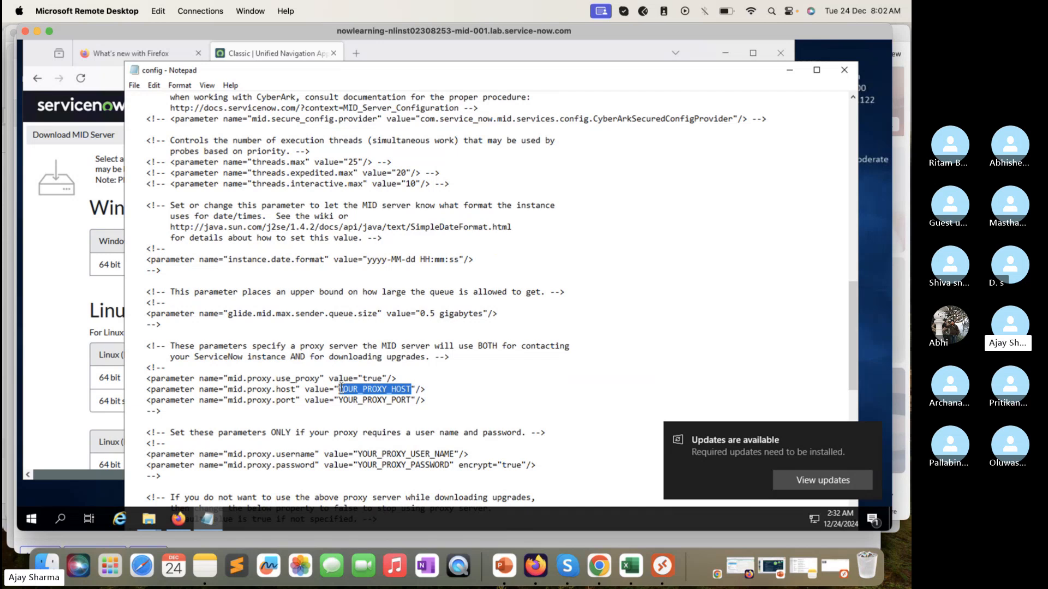
{"action": "left_click", "coordinate": [412, 400]}
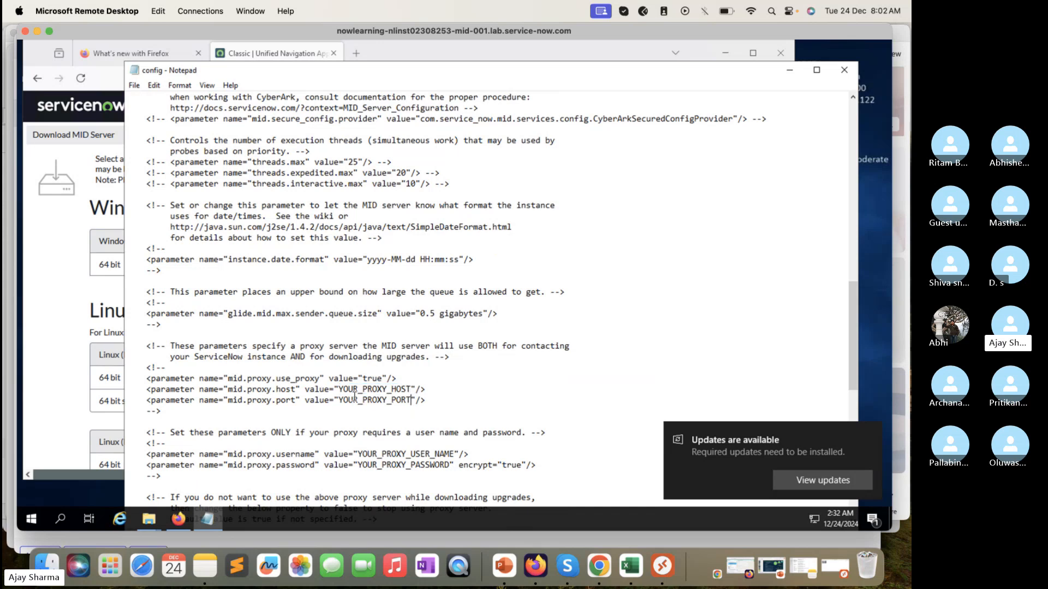
{"action": "left_click_drag", "start_coordinate": [355, 397], "coordinate": [338, 397]}
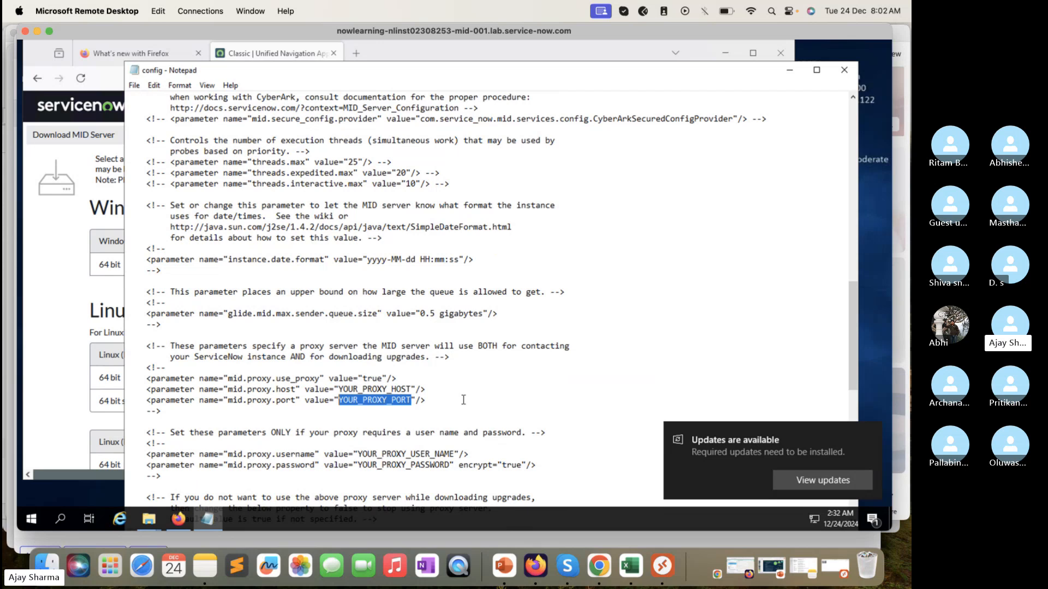
{"action": "scroll", "coordinate": [464, 401], "scroll_direction": "down", "scroll_amount": 2}
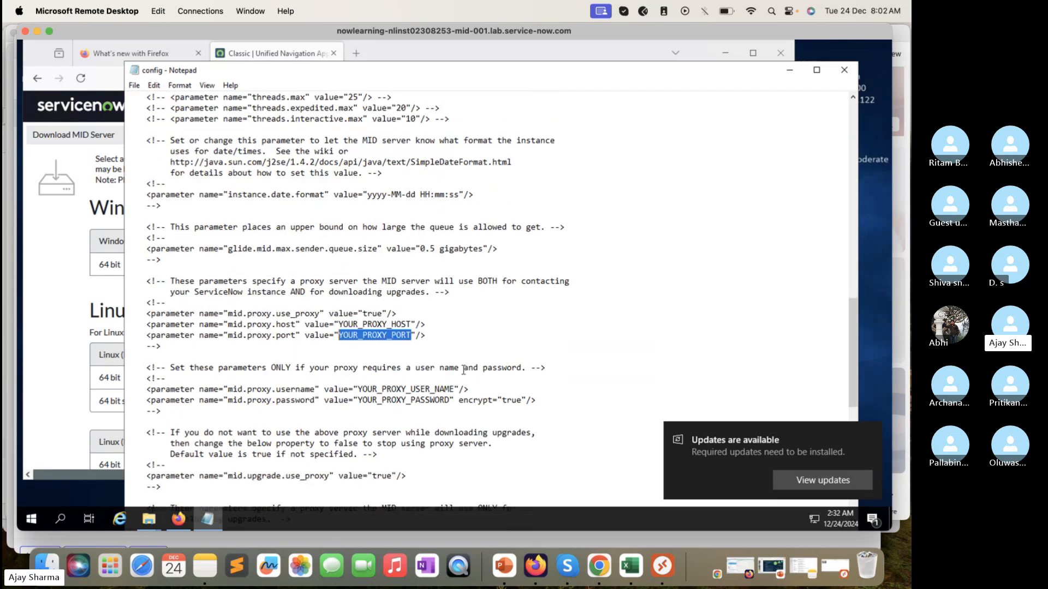
{"action": "left_click_drag", "start_coordinate": [454, 390], "coordinate": [354, 388]}
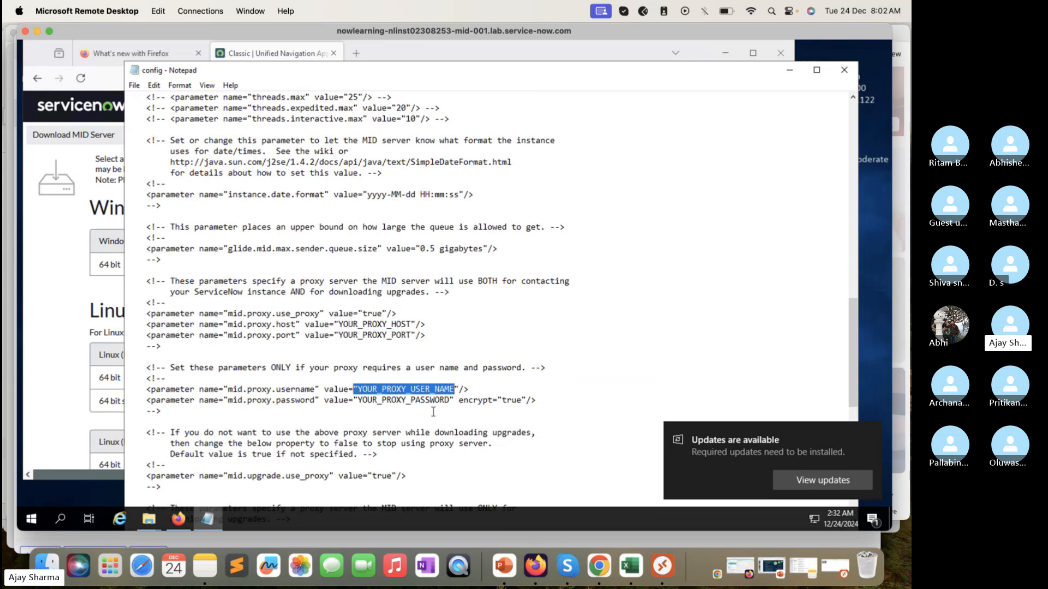
{"action": "left_click_drag", "start_coordinate": [450, 400], "coordinate": [363, 401]}
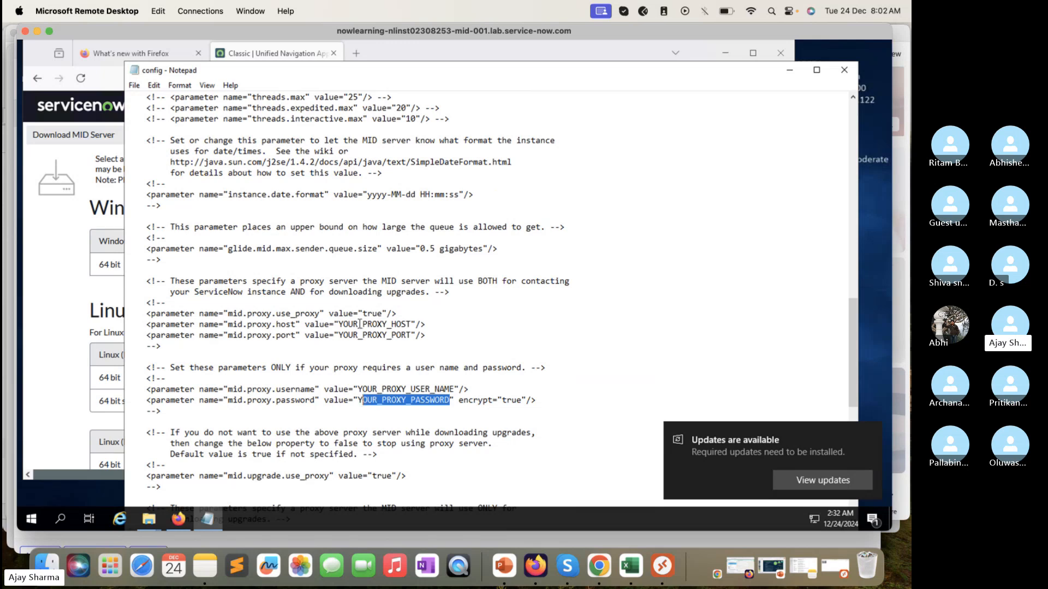
{"action": "scroll", "coordinate": [443, 413], "scroll_direction": "down", "scroll_amount": 1}
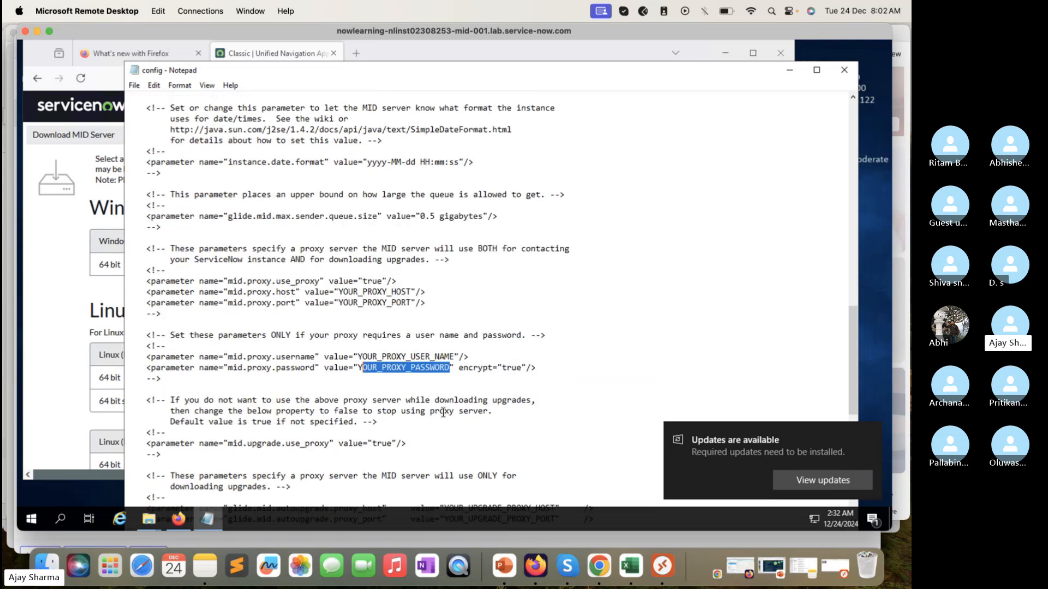
Step: Examine the upgrade proxy, TLS bootstrap, less common optional and automatically filled parameters in the rest of the configuration file
{"action": "scroll", "coordinate": [443, 413], "scroll_direction": "down", "scroll_amount": 1}
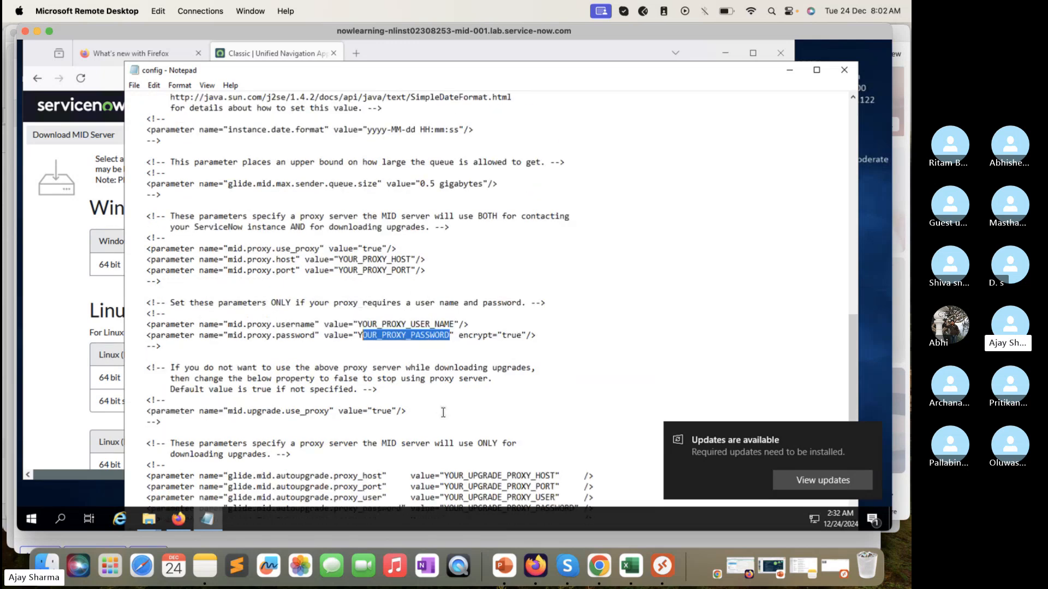
{"action": "left_click", "coordinate": [407, 410]}
{"action": "key", "text": "shift+Up"}
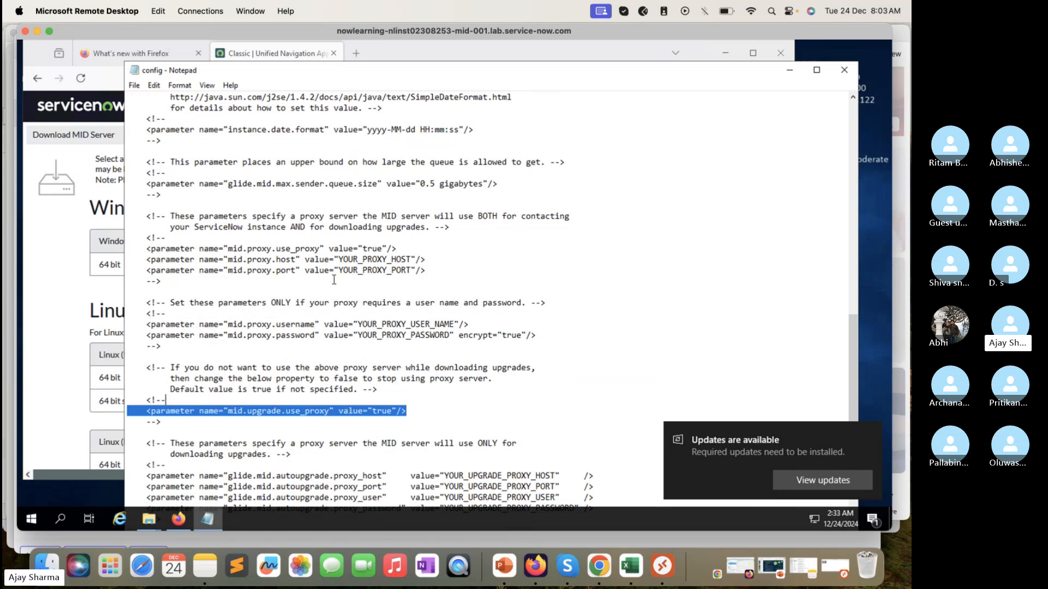
{"action": "scroll", "coordinate": [396, 375], "scroll_direction": "down", "scroll_amount": 2}
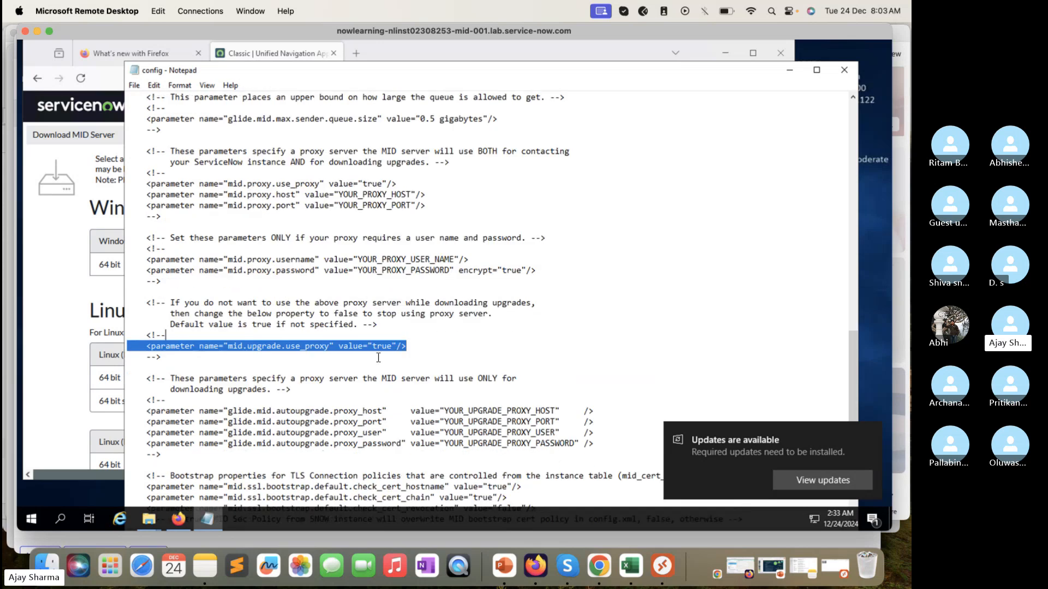
{"action": "scroll", "coordinate": [393, 498], "scroll_direction": "down", "scroll_amount": 1}
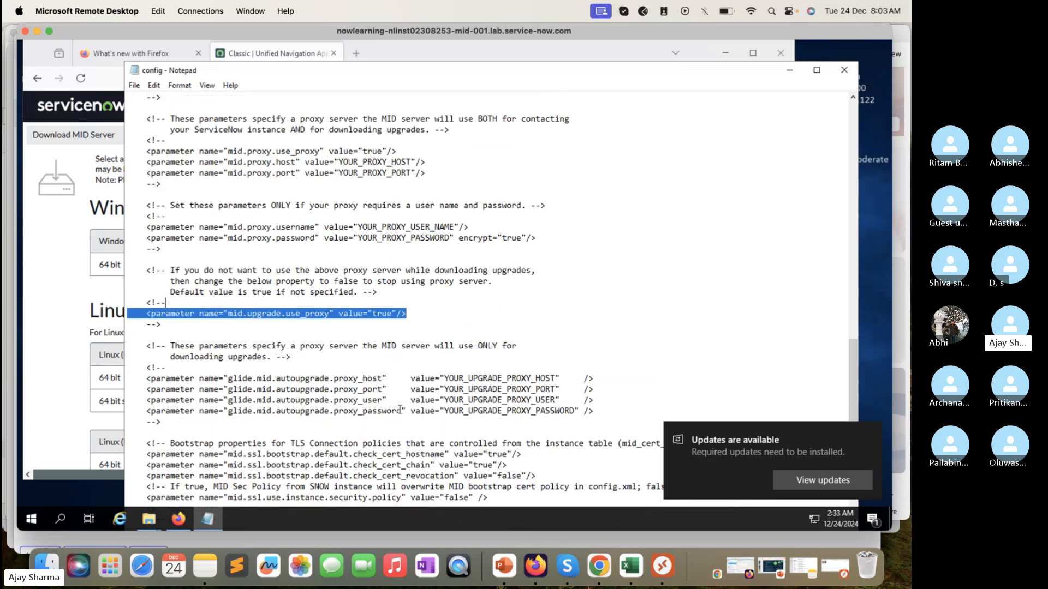
{"action": "scroll", "coordinate": [403, 402], "scroll_direction": "down", "scroll_amount": 6}
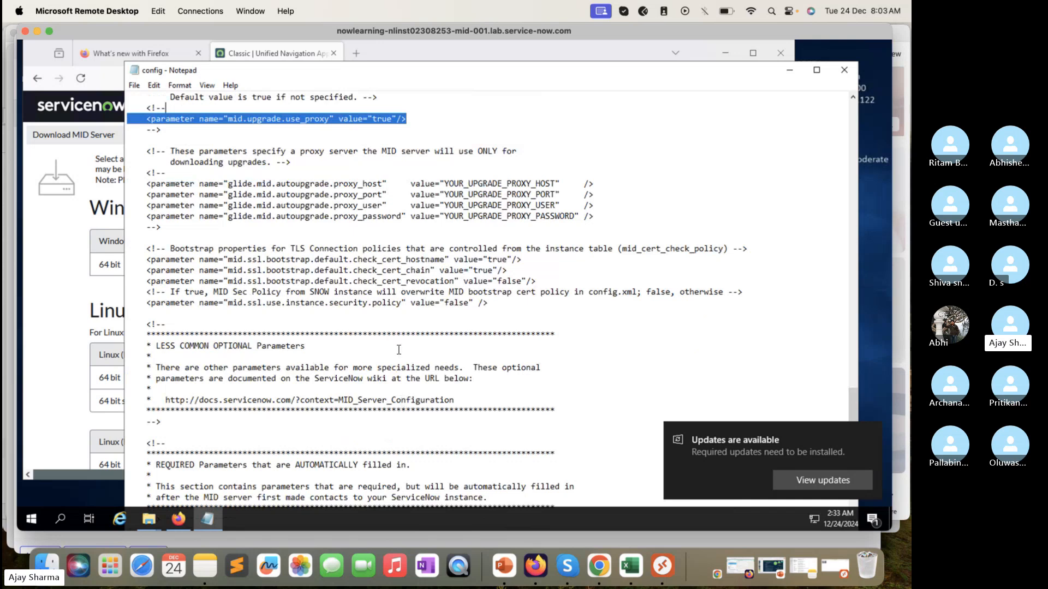
{"action": "scroll", "coordinate": [345, 373], "scroll_direction": "down", "scroll_amount": 2}
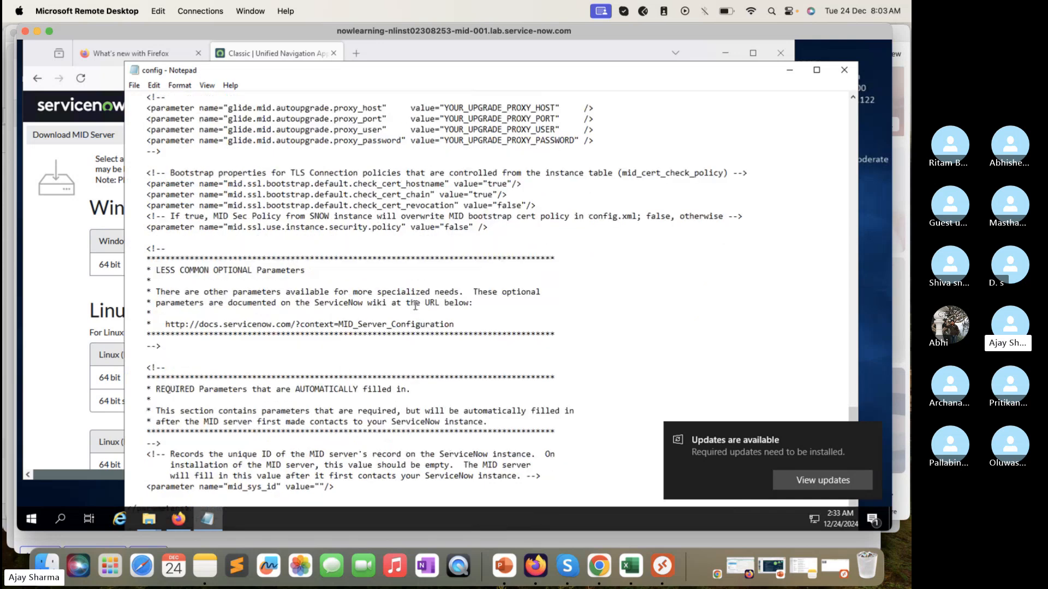
Step: Review the URL, user credentials and name entered in the REQUIRED Parameters section of the configuration file
{"action": "scroll", "coordinate": [531, 176], "scroll_direction": "up", "scroll_amount": 15}
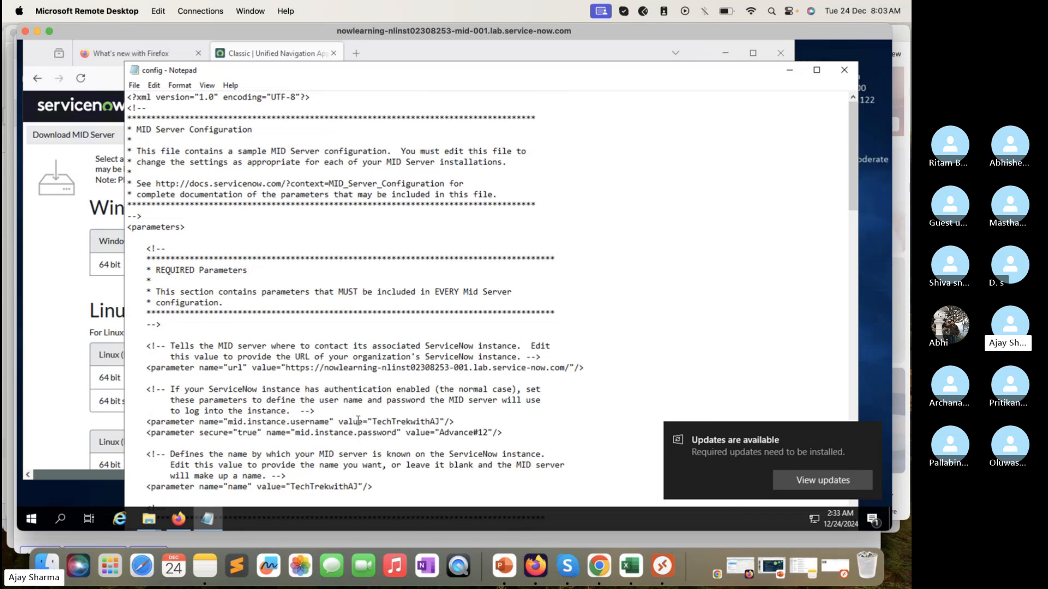
{"action": "scroll", "coordinate": [376, 437], "scroll_direction": "down", "scroll_amount": 1}
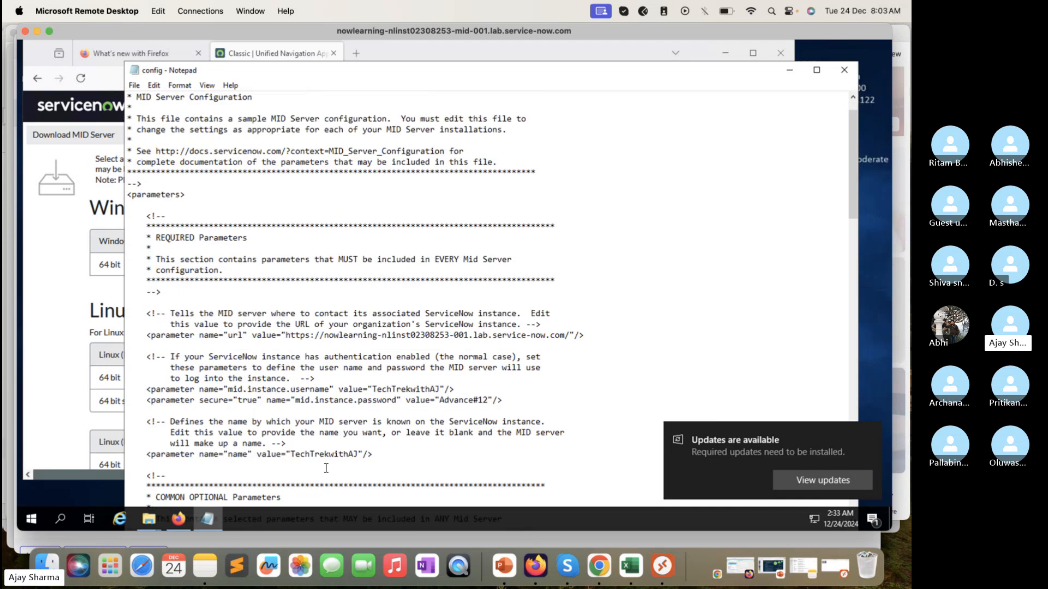
{"action": "scroll", "coordinate": [322, 454], "scroll_direction": "down", "scroll_amount": 1}
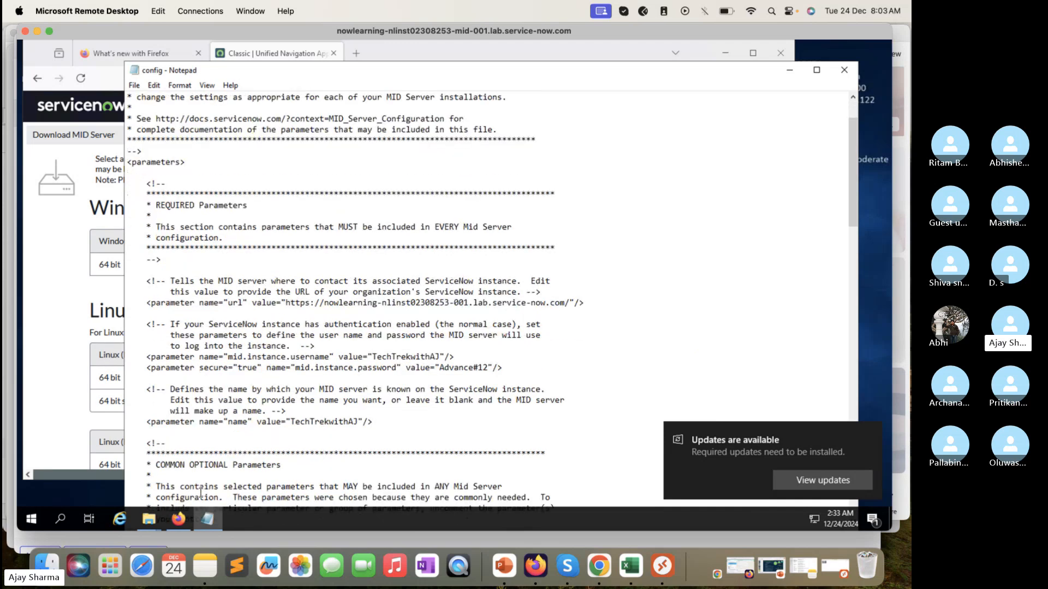
{"action": "scroll", "coordinate": [371, 332], "scroll_direction": "down", "scroll_amount": 2}
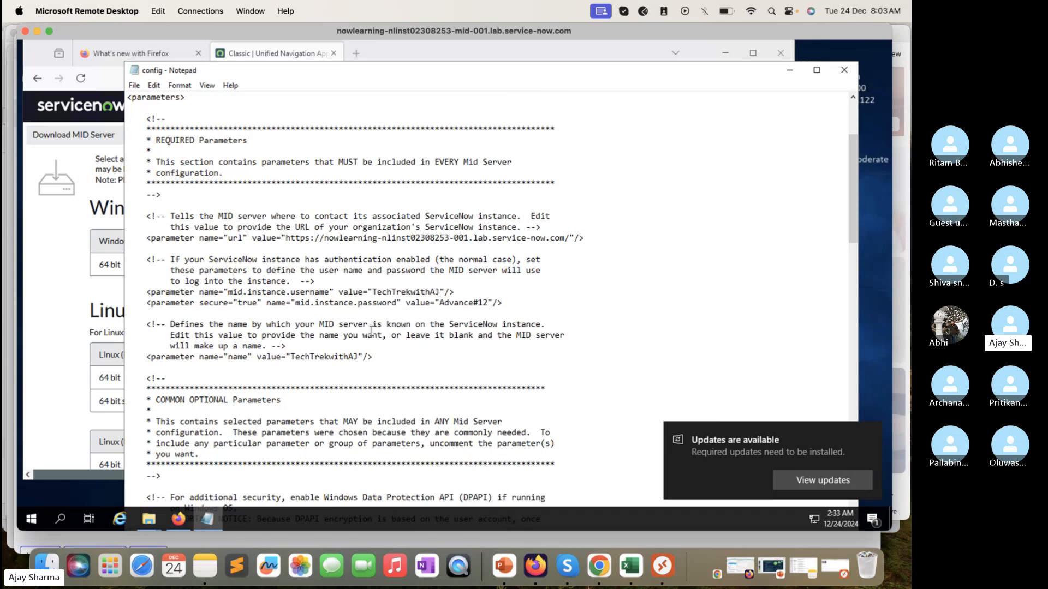
{"action": "scroll", "coordinate": [371, 331], "scroll_direction": "down", "scroll_amount": 15}
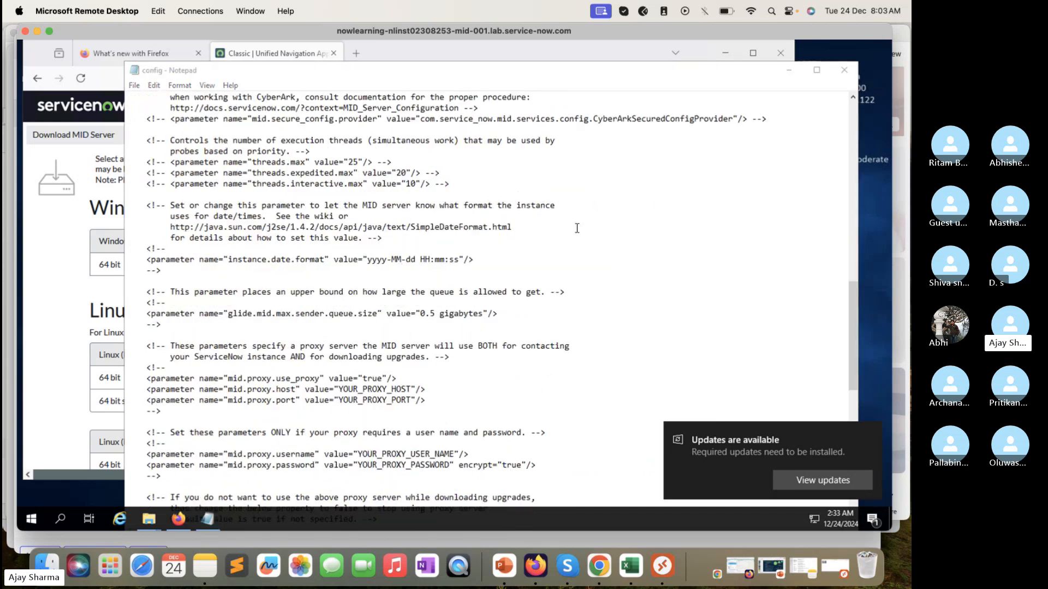
Step: Save the edited config file and close it
{"action": "key", "text": "super+s"}
{"action": "key", "text": "Escape"}
{"action": "right_click", "coordinate": [577, 224]}
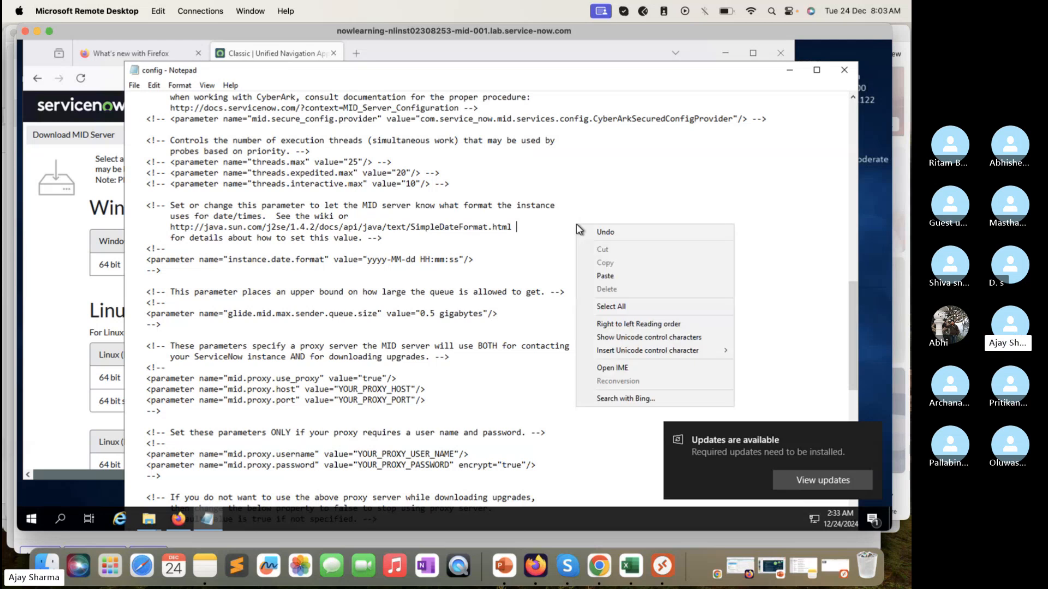
{"action": "left_click", "coordinate": [551, 250]}
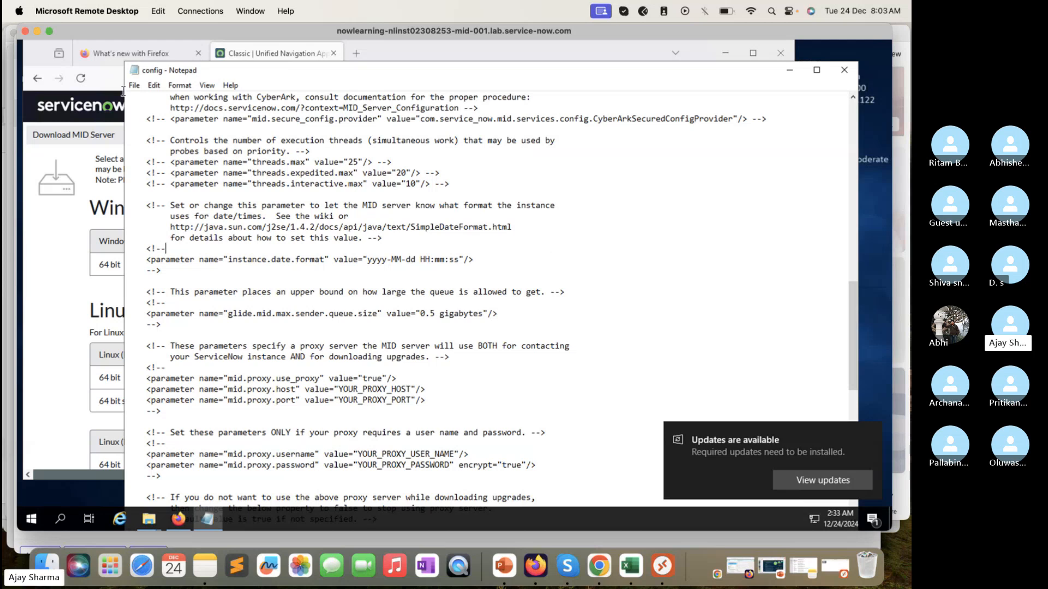
{"action": "left_click", "coordinate": [134, 85]}
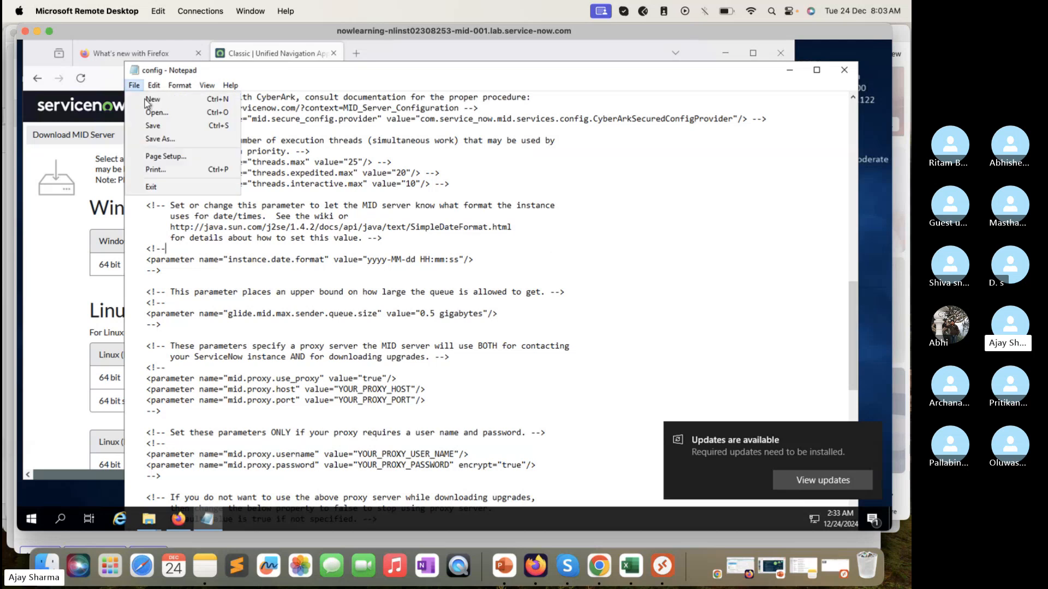
{"action": "left_click", "coordinate": [167, 126]}
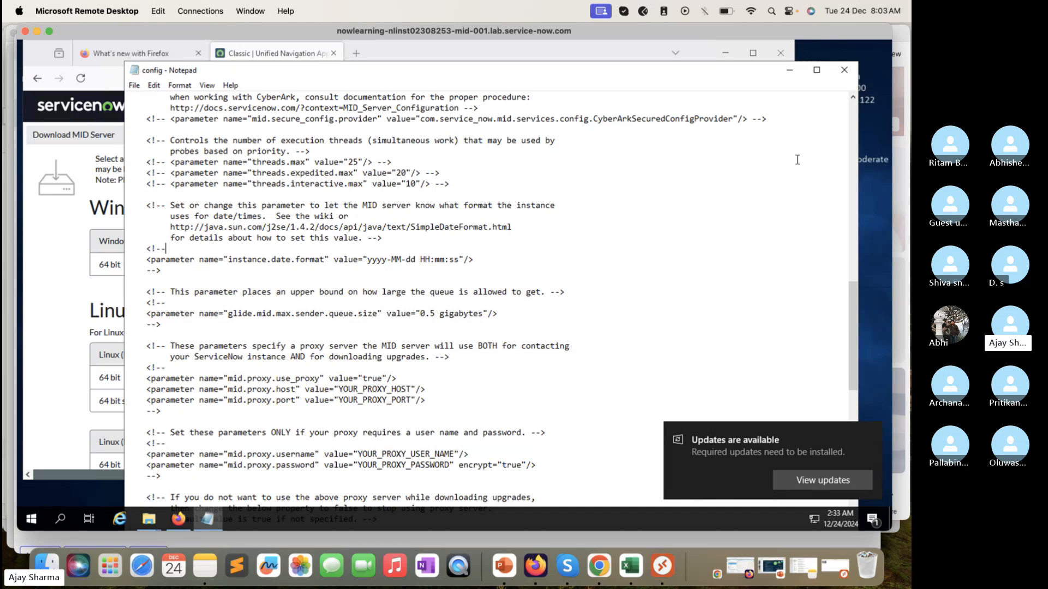
{"action": "left_click", "coordinate": [845, 70]}
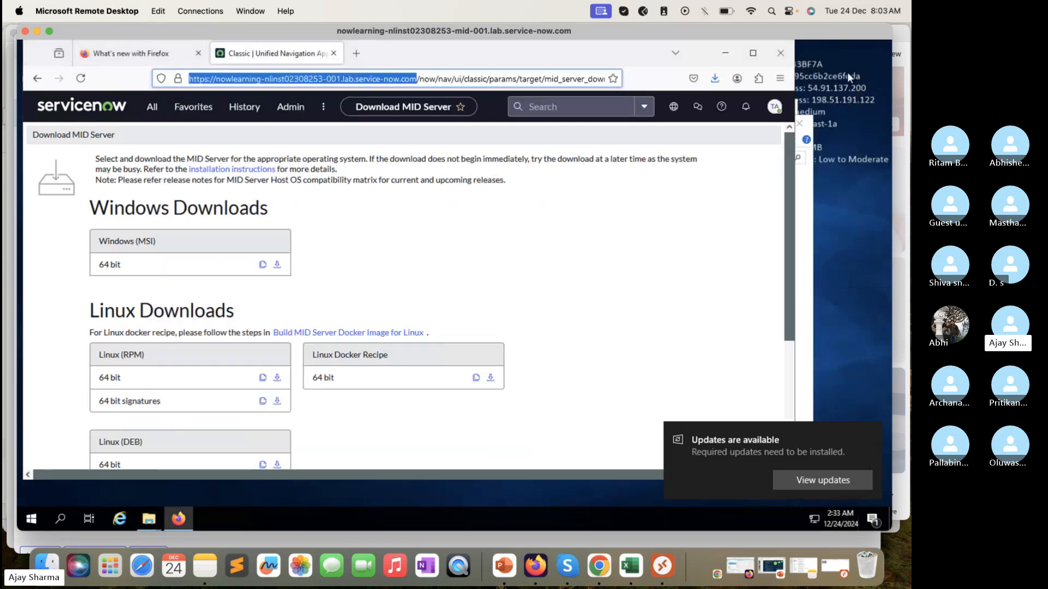
Step: Try to run the start batch file directly from the agent folder
{"action": "left_click", "coordinate": [808, 216]}
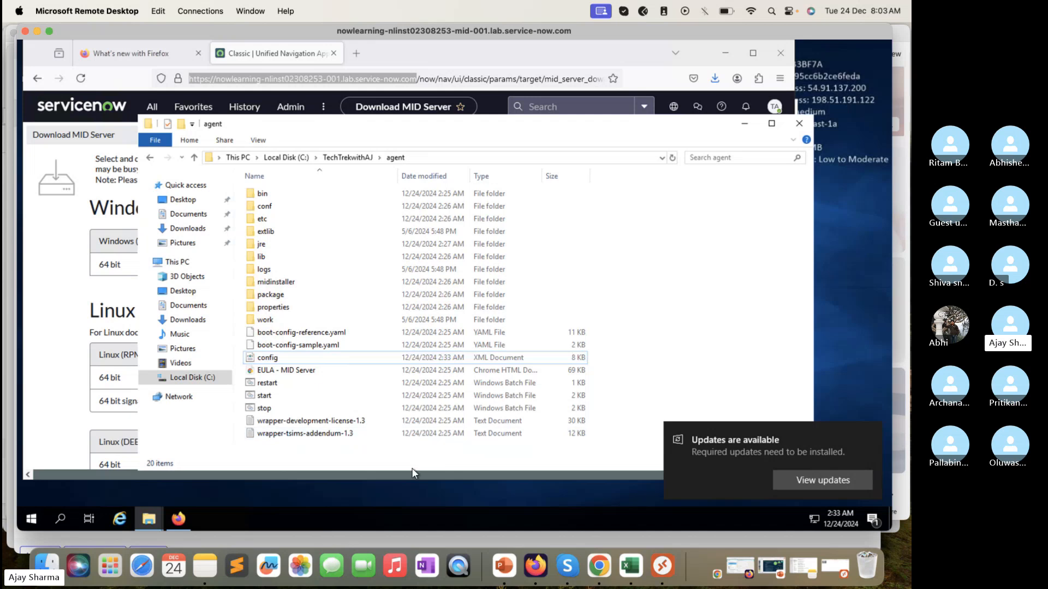
{"action": "left_click_drag", "start_coordinate": [411, 471], "coordinate": [411, 502]}
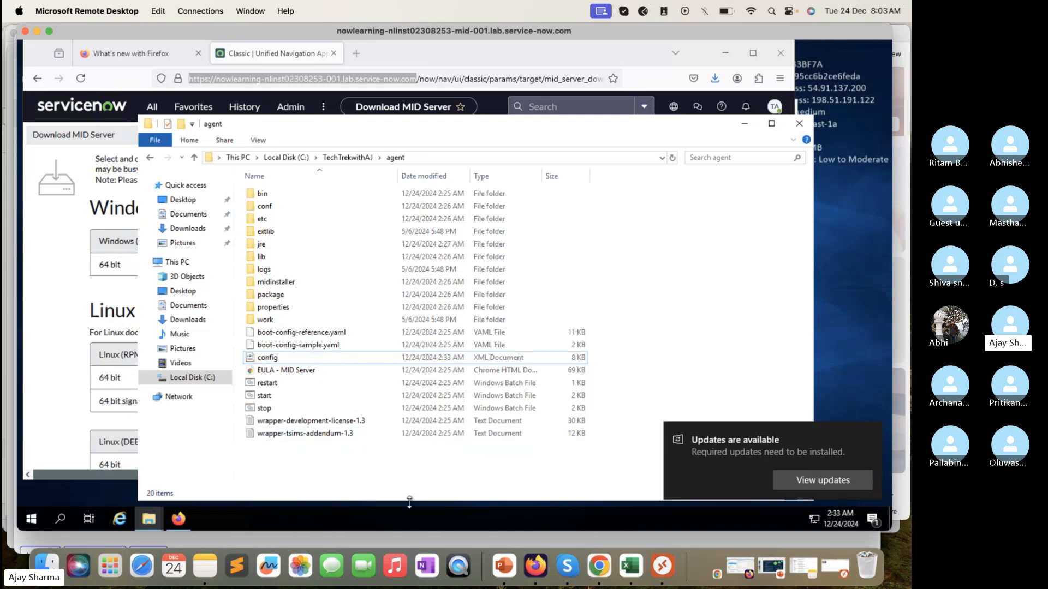
{"action": "double_click", "coordinate": [270, 400]}
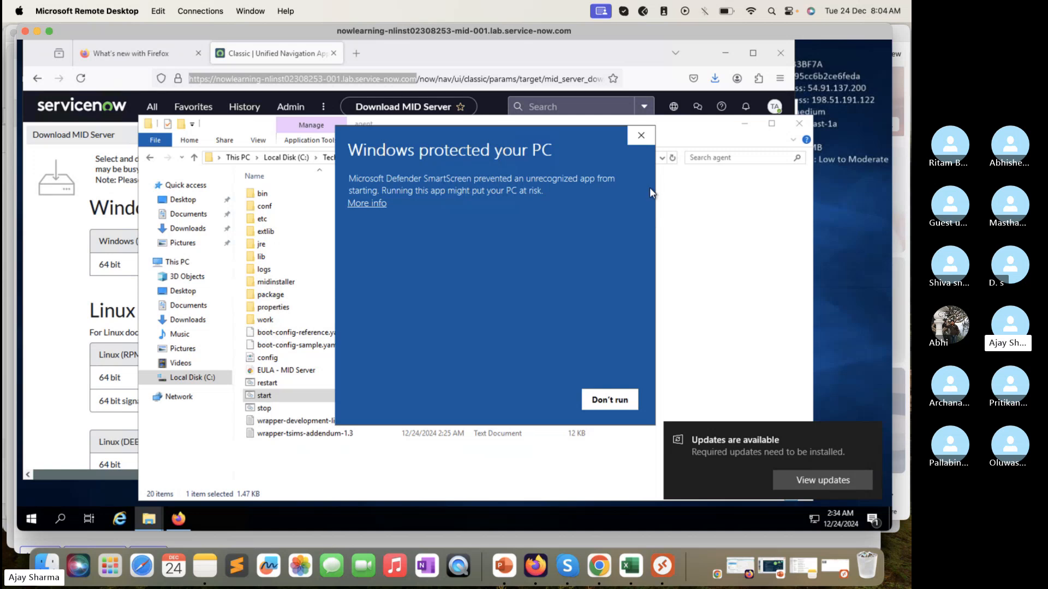
{"action": "left_click", "coordinate": [642, 136]}
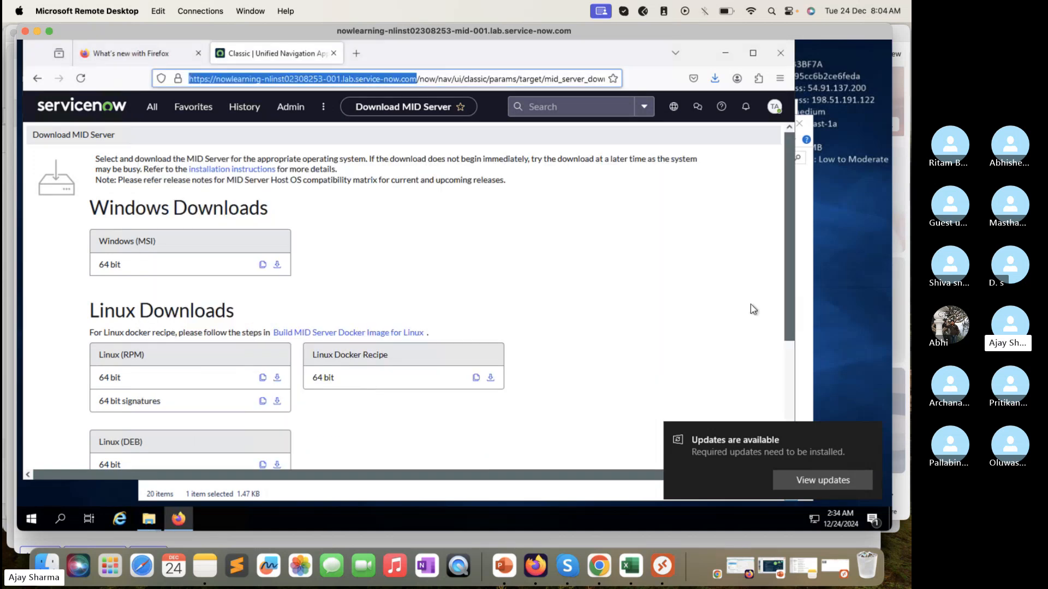
{"action": "left_click", "coordinate": [807, 242]}
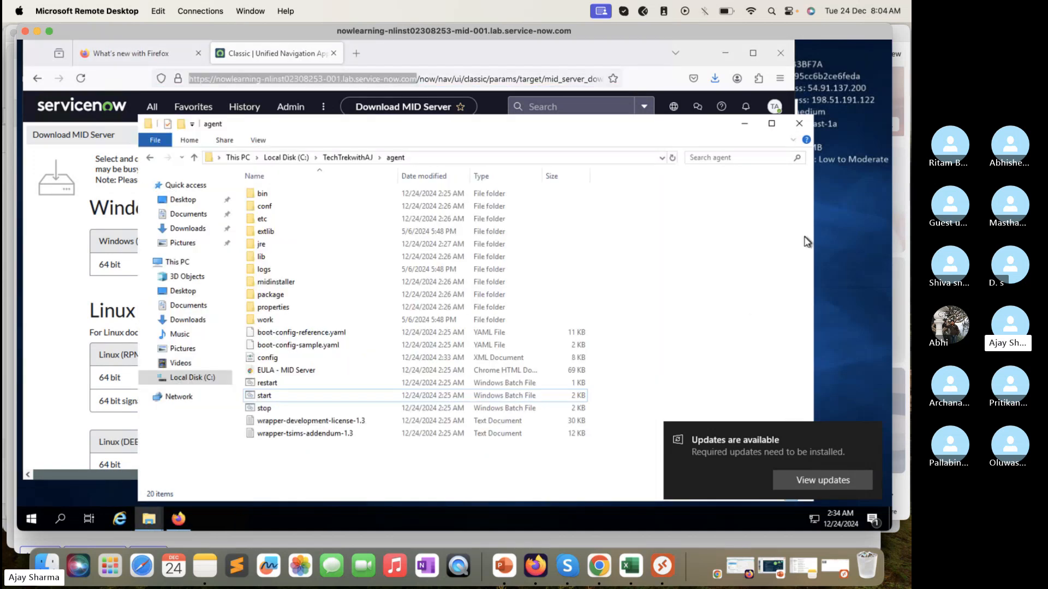
Step: Search the remote host for cmd and open the Command Prompt as administrator
{"action": "left_click", "coordinate": [32, 519]}
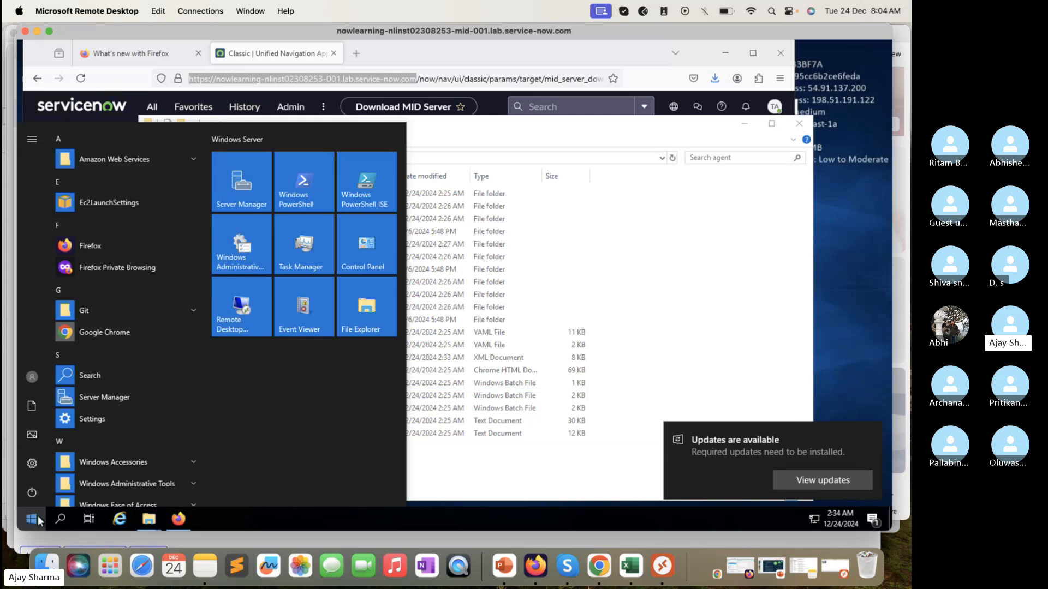
{"action": "type", "text": "cmdb"}
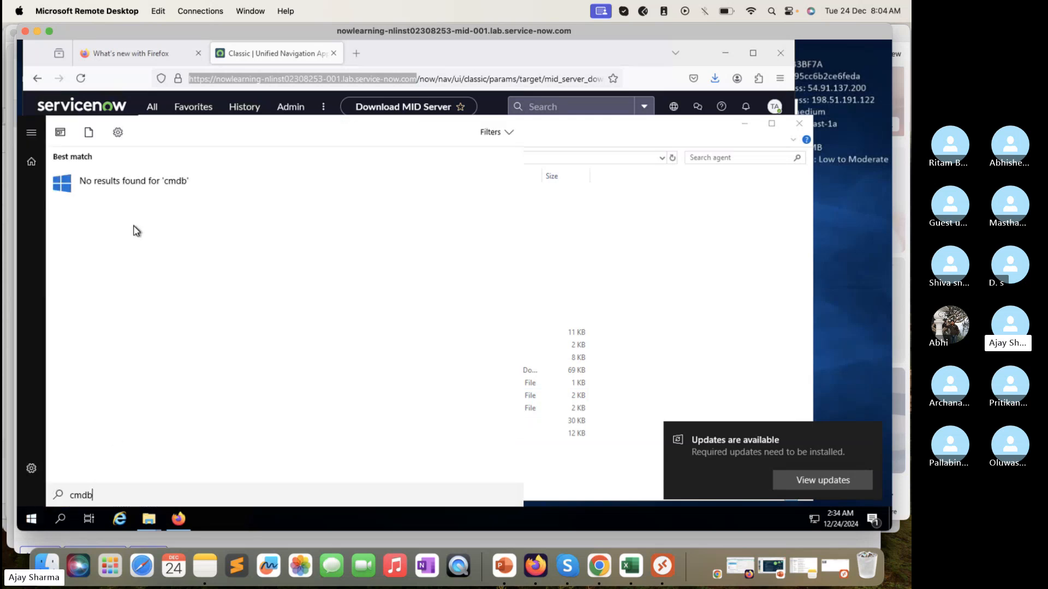
{"action": "key", "text": "BackSpace"}
{"action": "right_click", "coordinate": [135, 192]}
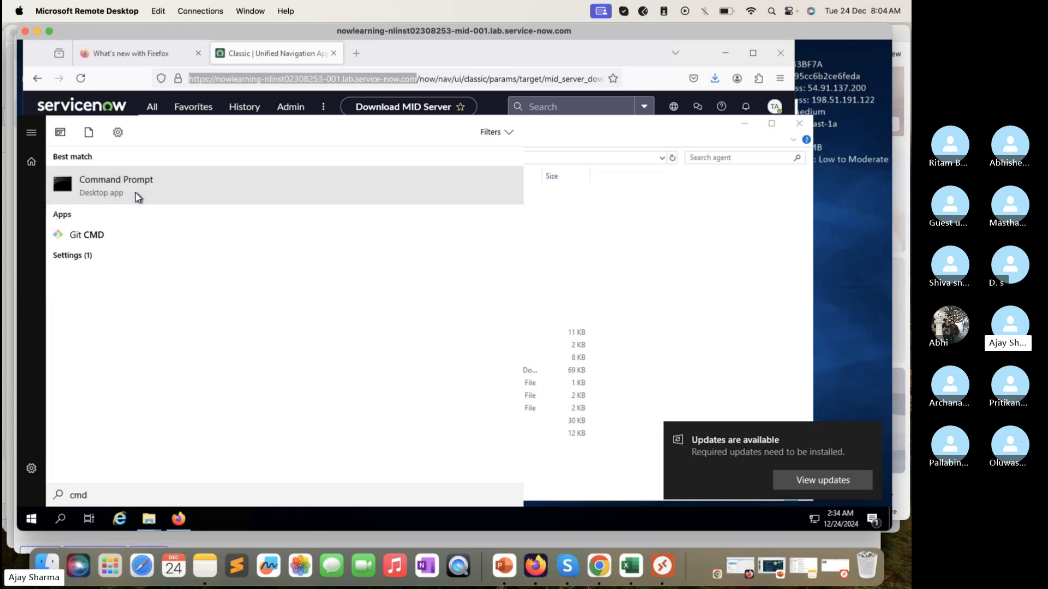
{"action": "left_click", "coordinate": [188, 211]}
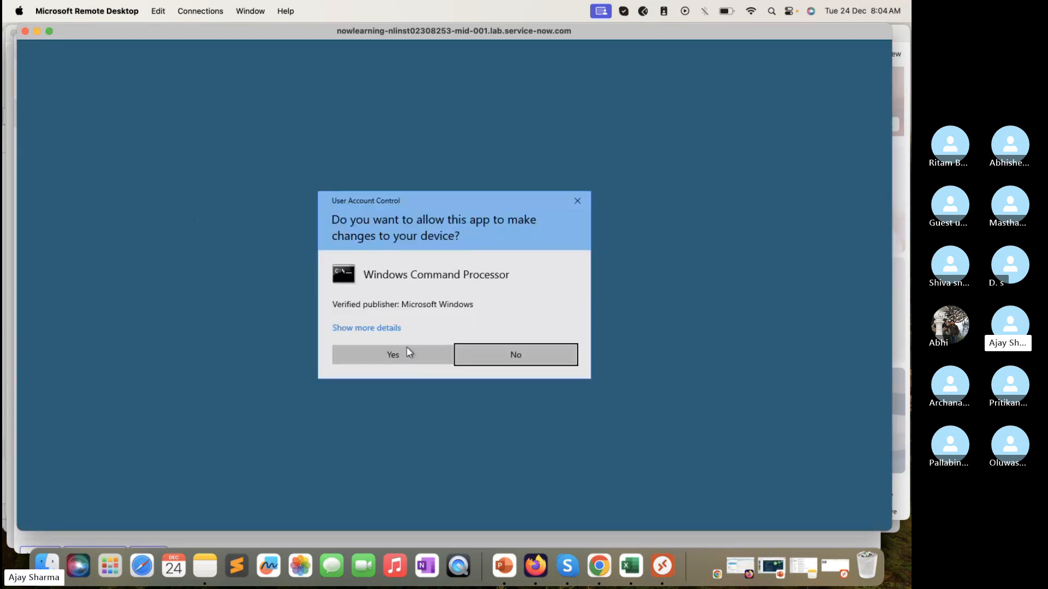
{"action": "left_click", "coordinate": [408, 352]}
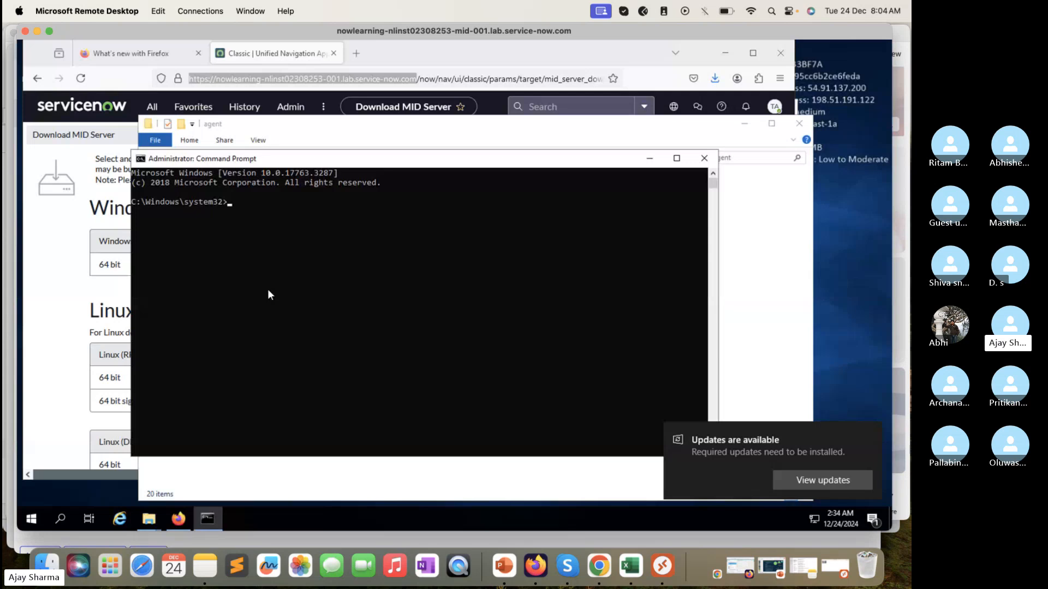
Step: Move the Command Prompt up two levels from the system32 directory to the root of C:
{"action": "type", "text": "cd.."}
{"action": "key", "text": "Return"}
{"action": "type", "text": "cd.."}
{"action": "key", "text": "Return"}
Step: Change the directory to TechTrekwithAJ\agent, using the agent folder's path copied from File Explorer without its C:\ prefix
{"action": "type", "text": "cd"}
{"action": "left_click", "coordinate": [760, 218]}
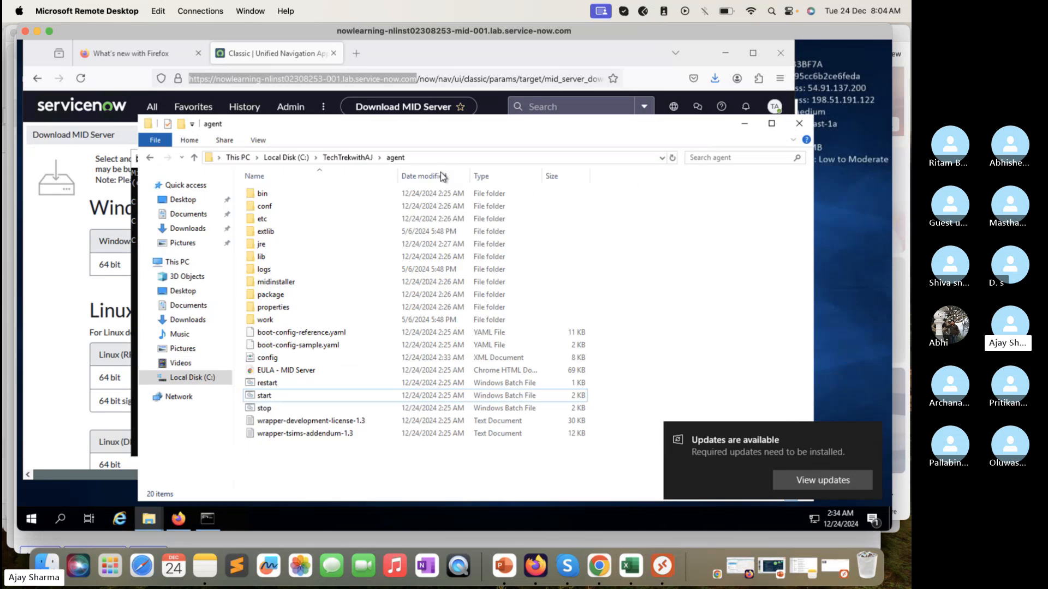
{"action": "left_click", "coordinate": [435, 155]}
{"action": "key", "text": "ctrl+c"}
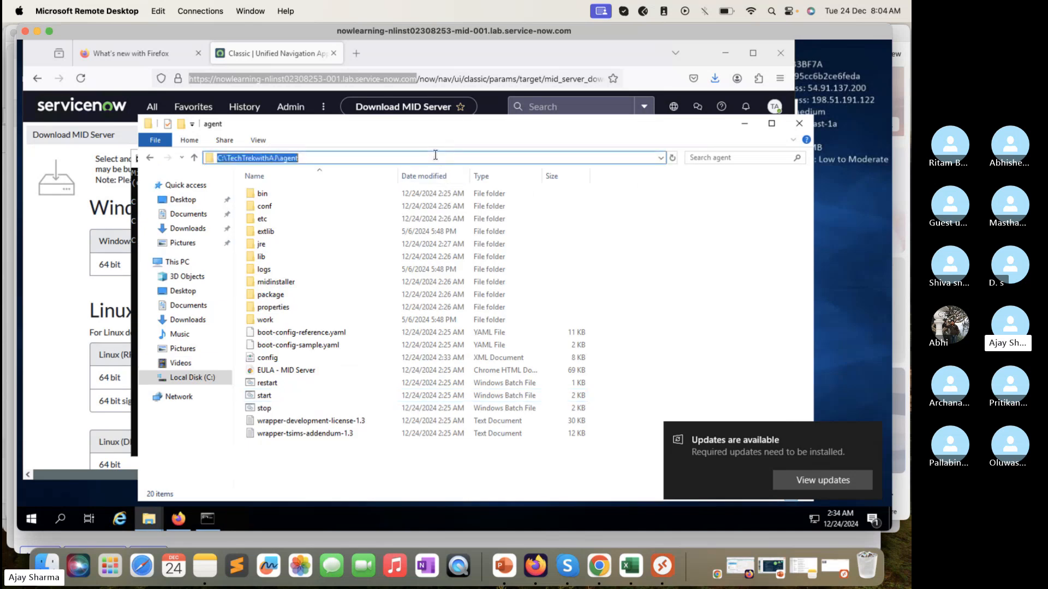
{"action": "left_click", "coordinate": [207, 518]}
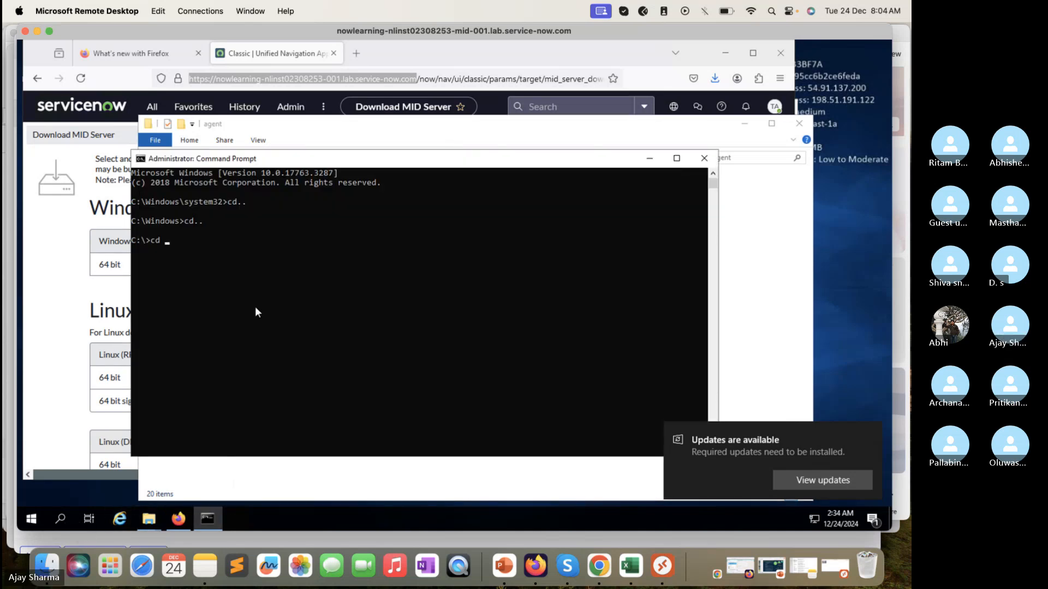
{"action": "key", "text": "ctrl+v"}
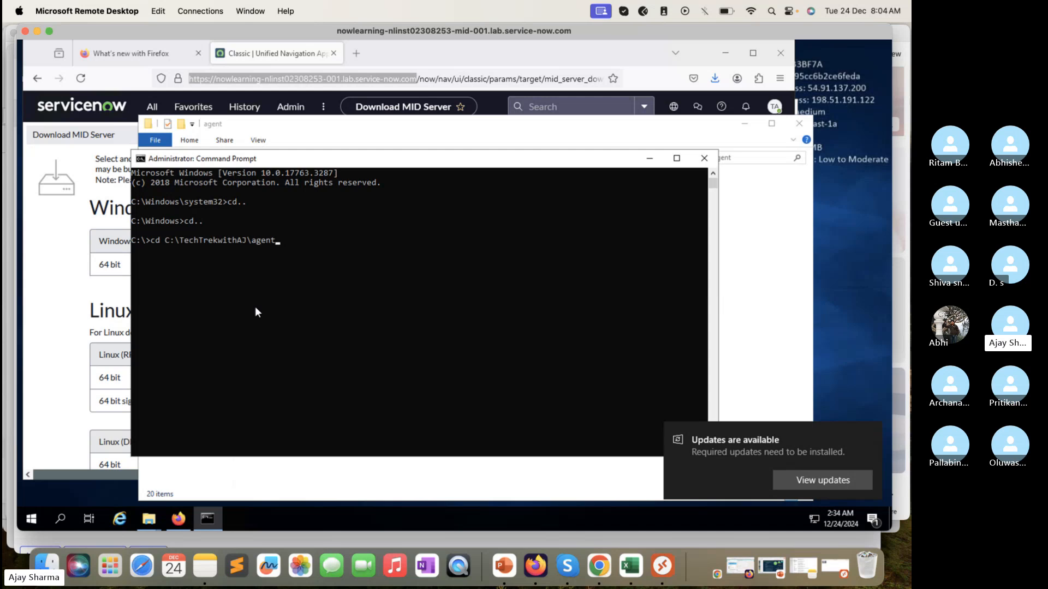
{"action": "key", "text": "Left"}
{"action": "key", "text": "Left"}
{"action": "key", "text": "Left"}
{"action": "key", "text": "Left"}
{"action": "key", "text": "Left"}
{"action": "key", "text": "BackSpace"}
{"action": "key", "text": "BackSpace"}
{"action": "key", "text": "BackSpace"}
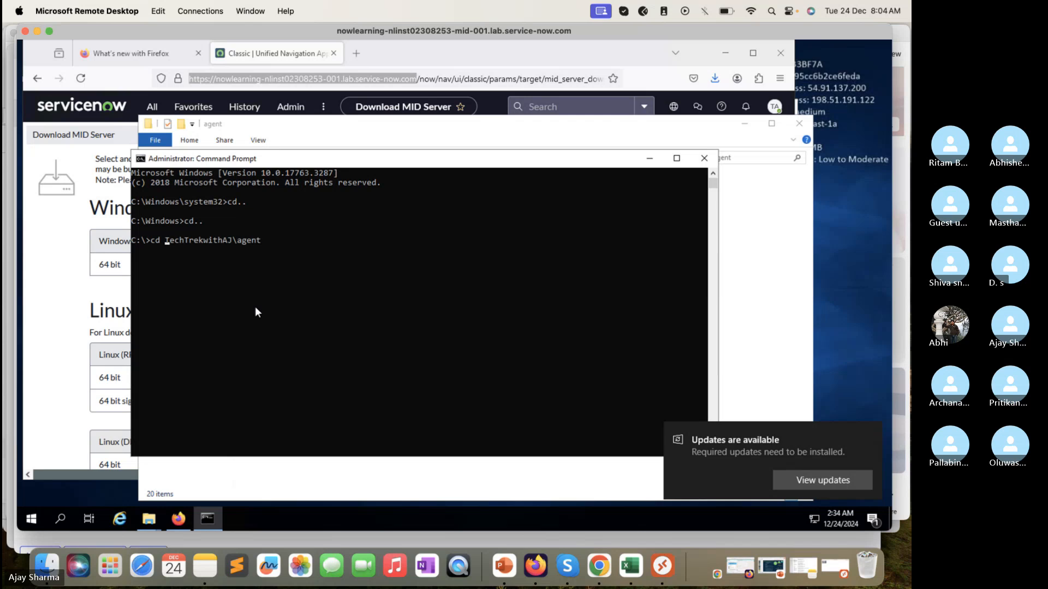
{"action": "key", "text": "Return"}
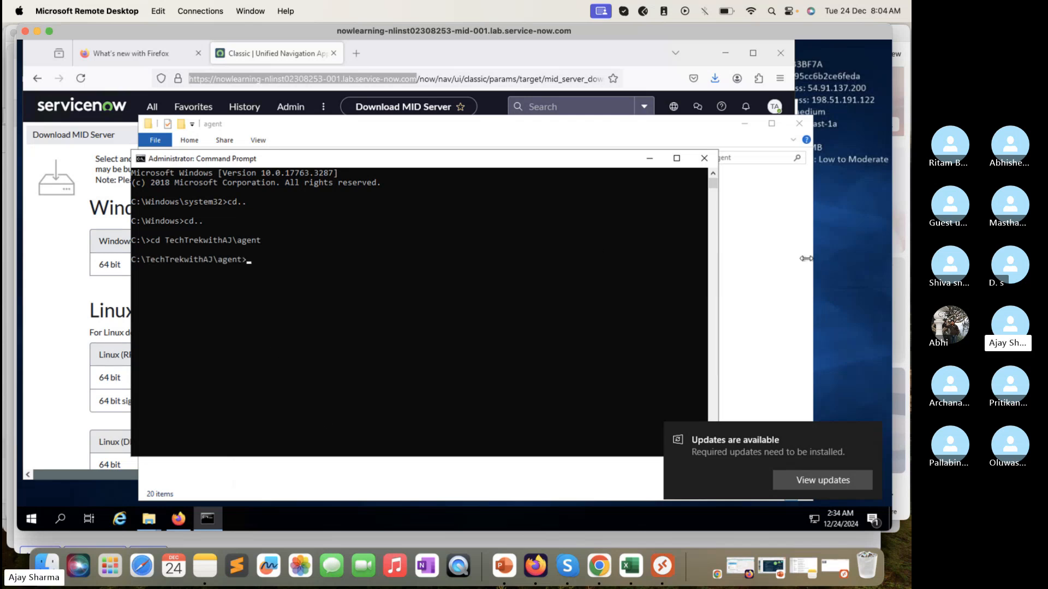
Step: Enter start.bat at the TechTrekwithAJ\agent prompt without running it, checking the batch file's name in the agent folder
{"action": "type", "text": "start.bat"}
{"action": "left_click", "coordinate": [764, 258]}
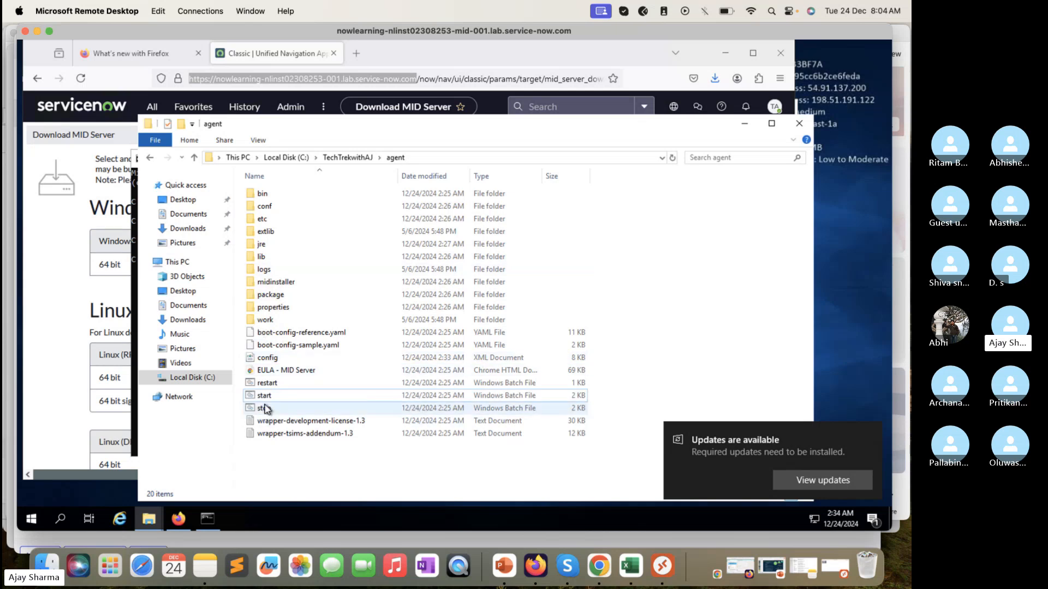
{"action": "left_click", "coordinate": [208, 525]}
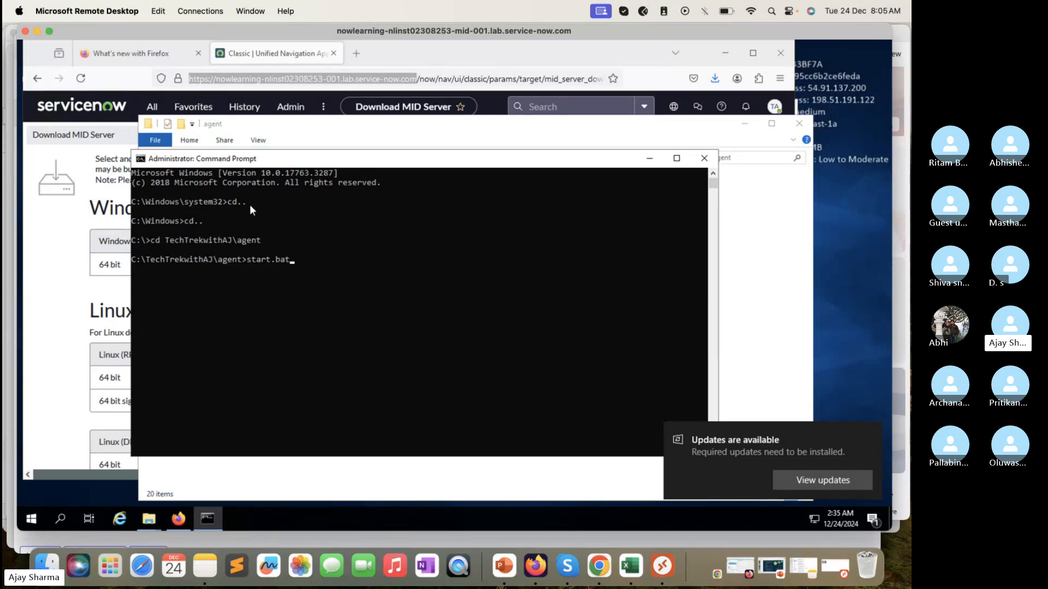
Step: Browse from Local Disk (C:) through Windows to System32 in File Explorer and compare the path with the Command Prompt's starting directory
{"action": "left_click", "coordinate": [797, 275]}
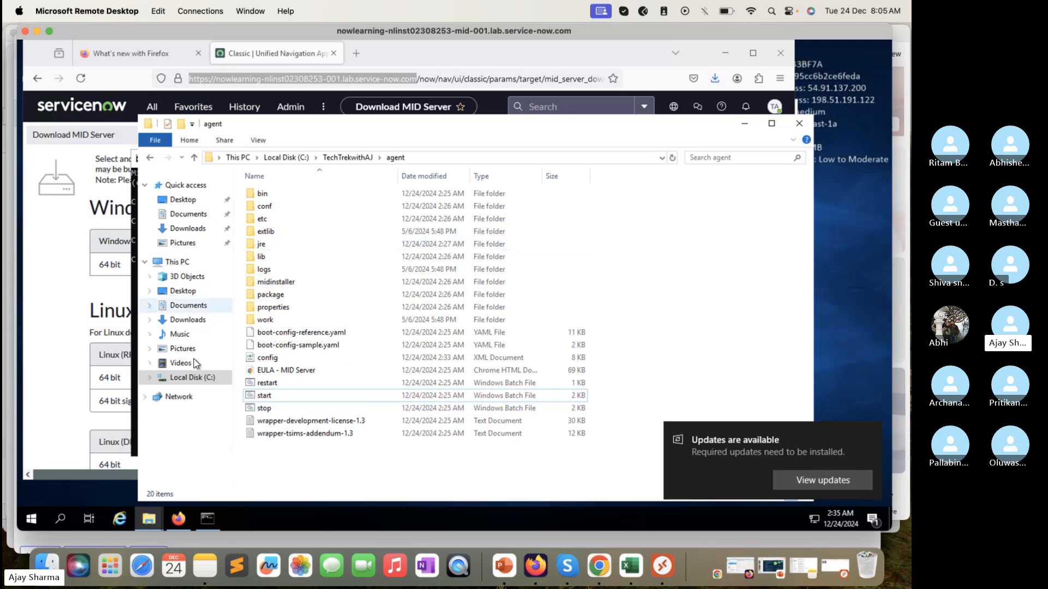
{"action": "left_click", "coordinate": [196, 376]}
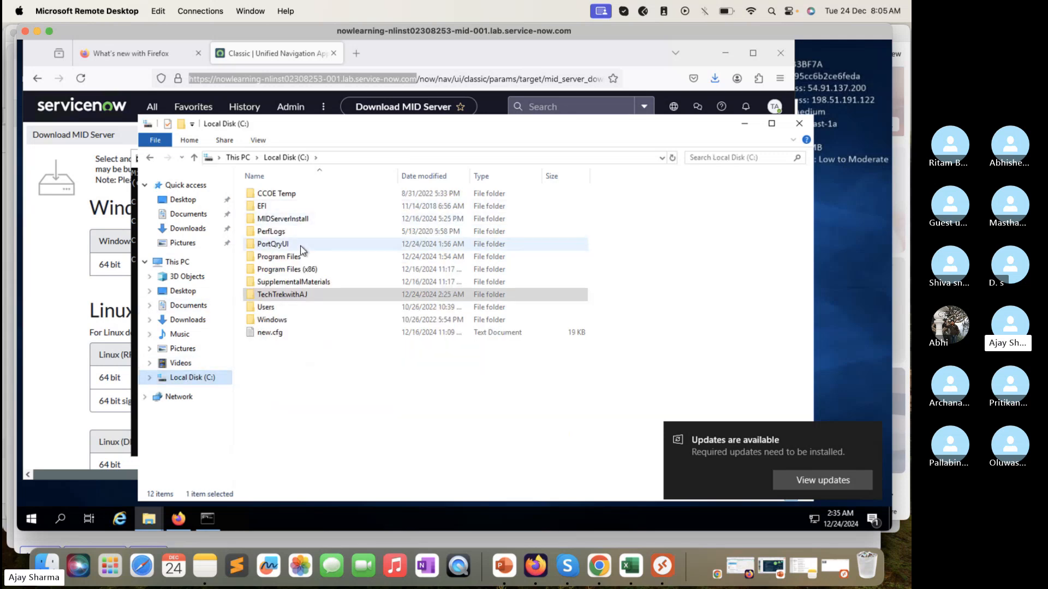
{"action": "left_click", "coordinate": [207, 518]}
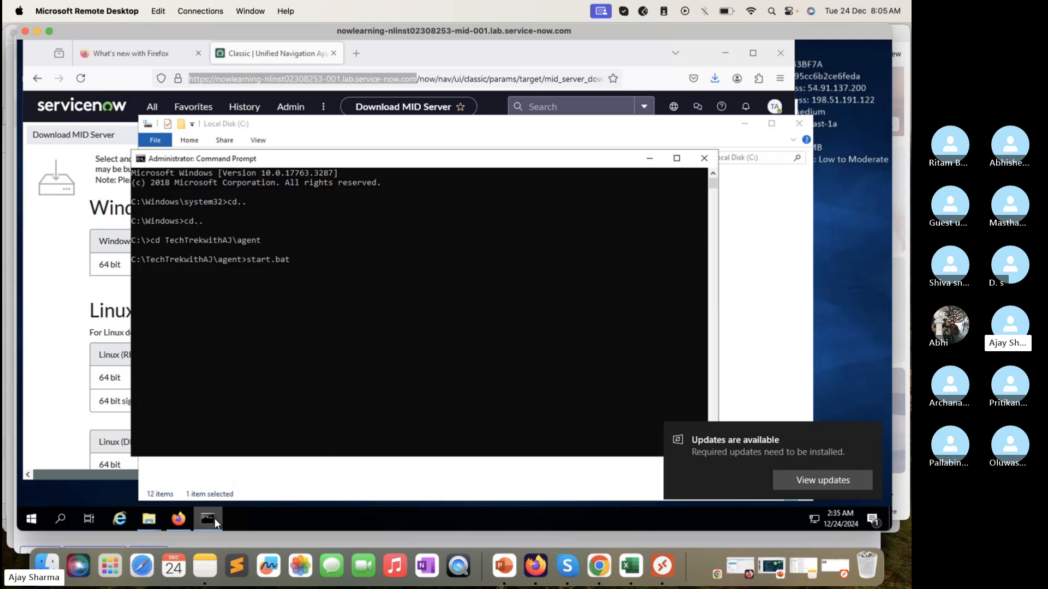
{"action": "left_click", "coordinate": [316, 478]}
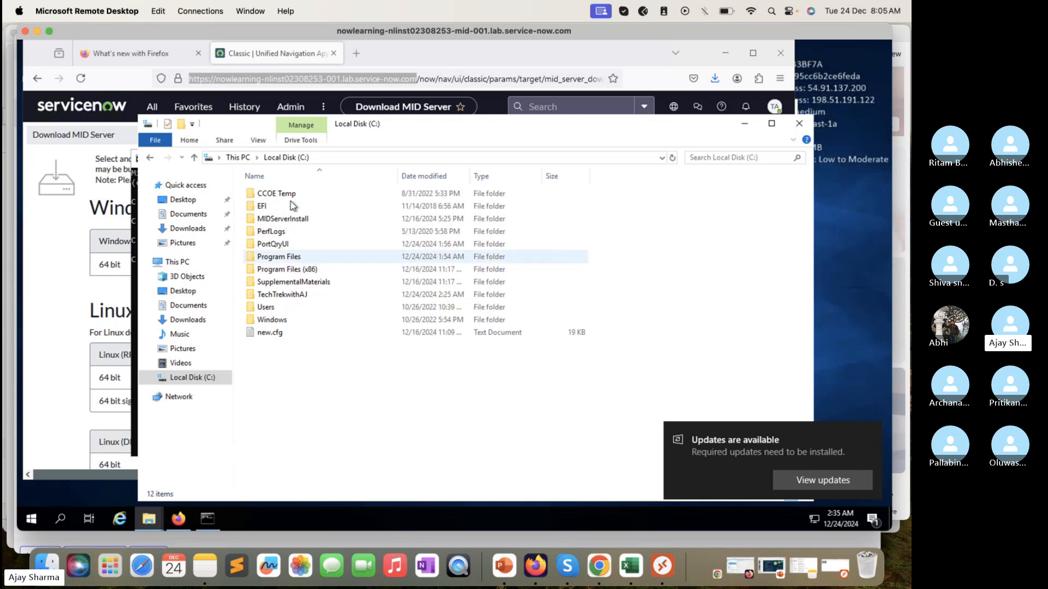
{"action": "double_click", "coordinate": [273, 324]}
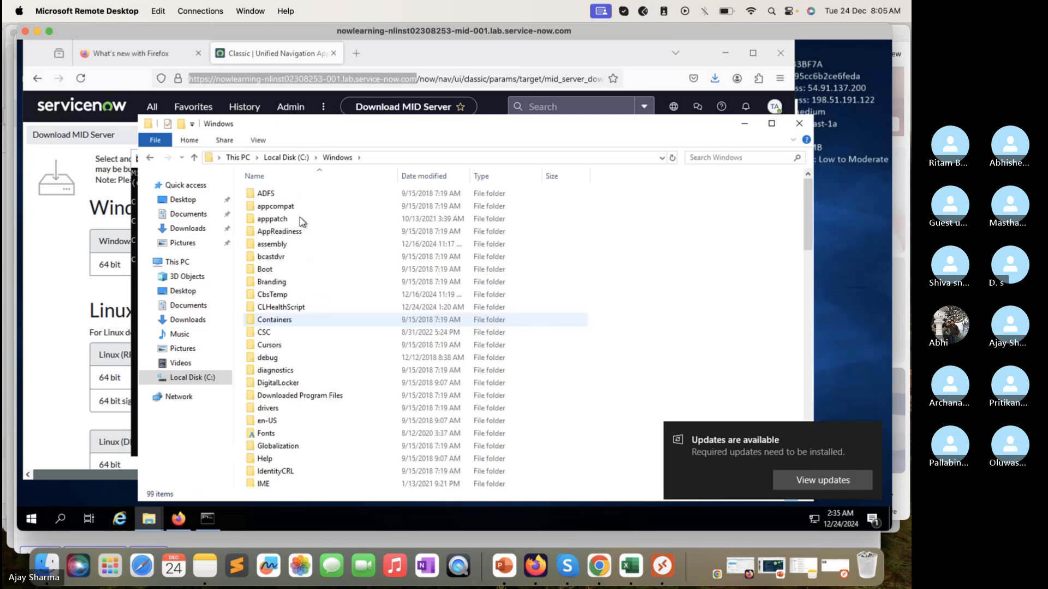
{"action": "scroll", "coordinate": [273, 358], "scroll_direction": "down", "scroll_amount": 2}
{"action": "scroll", "coordinate": [273, 359], "scroll_direction": "down", "scroll_amount": 2}
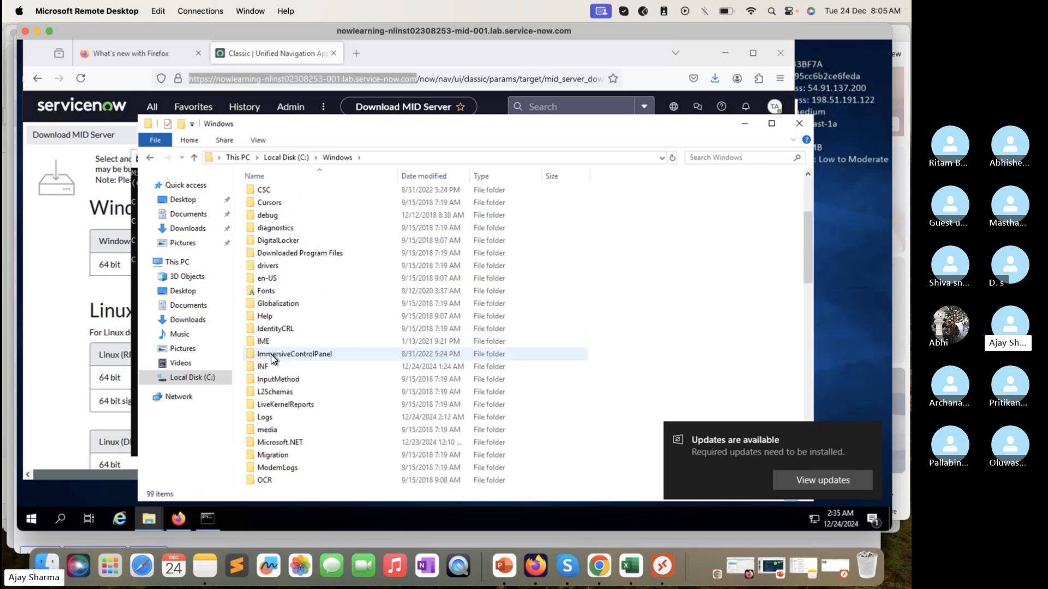
{"action": "left_click", "coordinate": [273, 359]}
{"action": "scroll", "coordinate": [273, 359], "scroll_direction": "down", "scroll_amount": 12}
{"action": "left_click", "coordinate": [272, 358]}
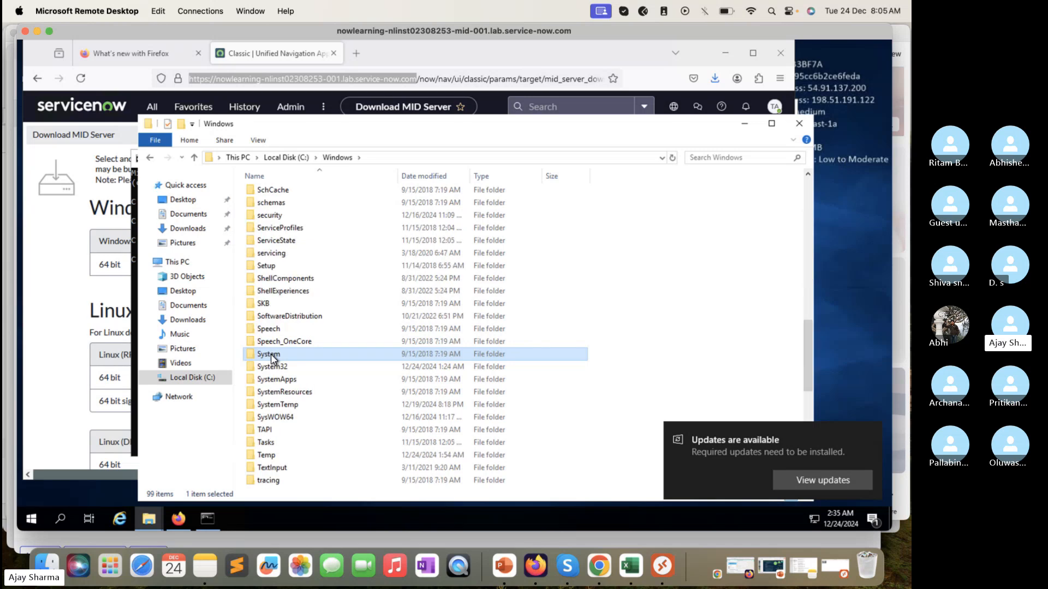
{"action": "double_click", "coordinate": [273, 367]}
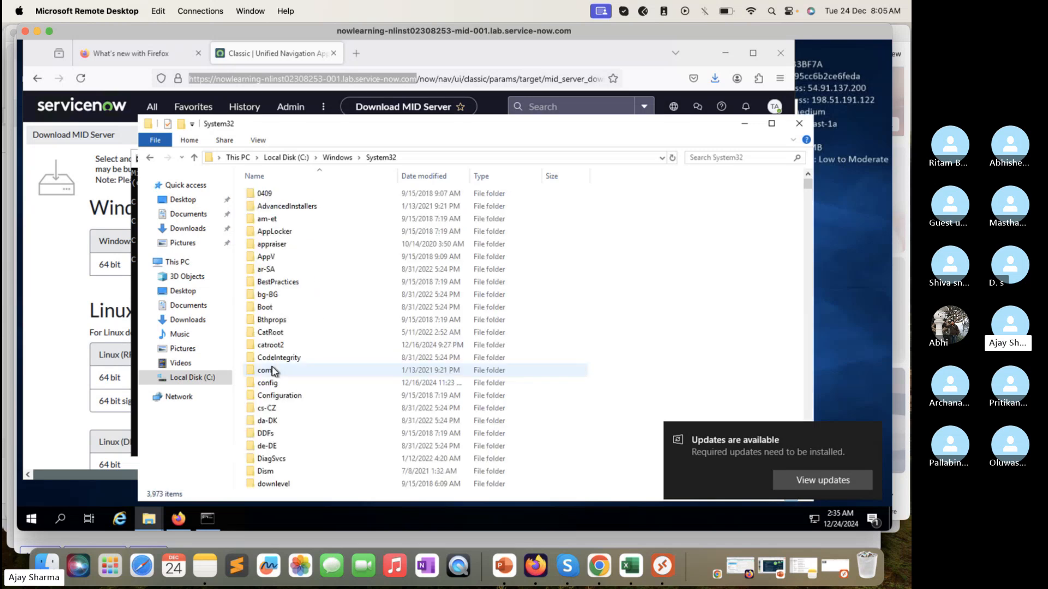
{"action": "scroll", "coordinate": [300, 434], "scroll_direction": "down", "scroll_amount": 15}
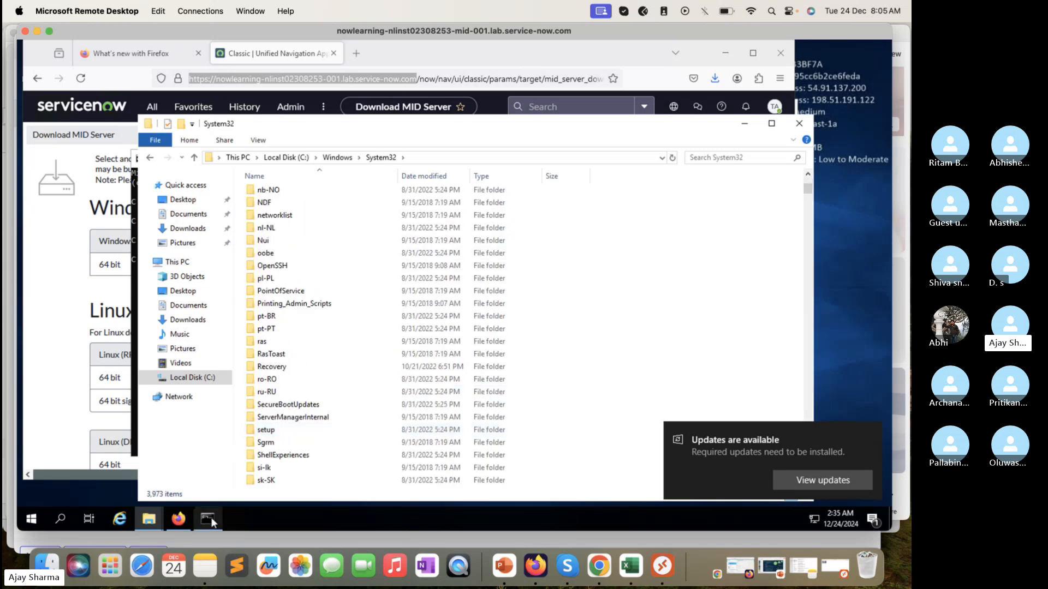
{"action": "left_click", "coordinate": [208, 519]}
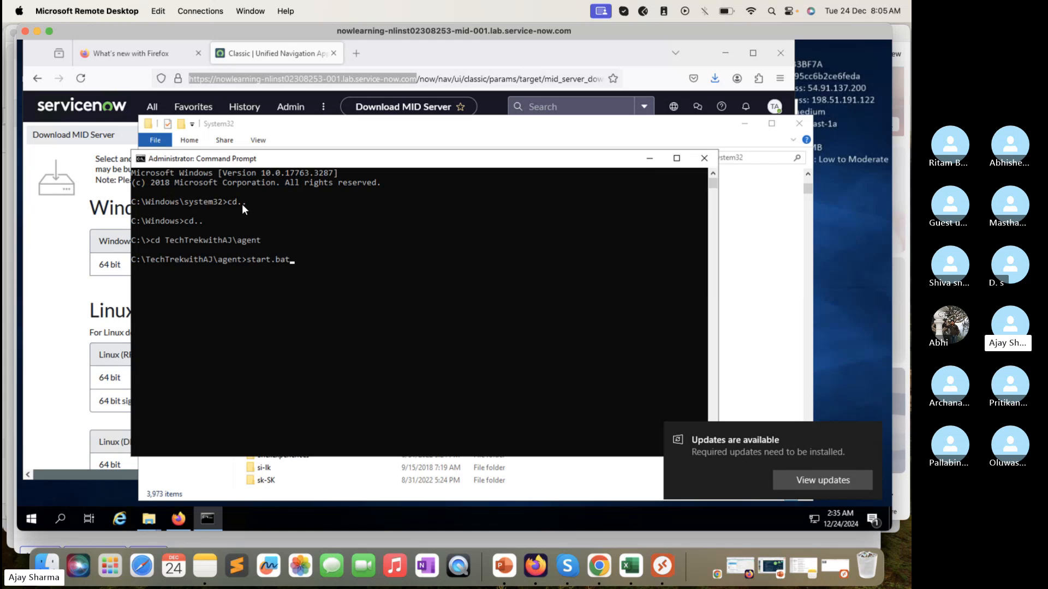
Step: Browse to C:\TechTrekwithAJ\agent in File Explorer and compare it with the Command Prompt's current directory
{"action": "left_click", "coordinate": [218, 480]}
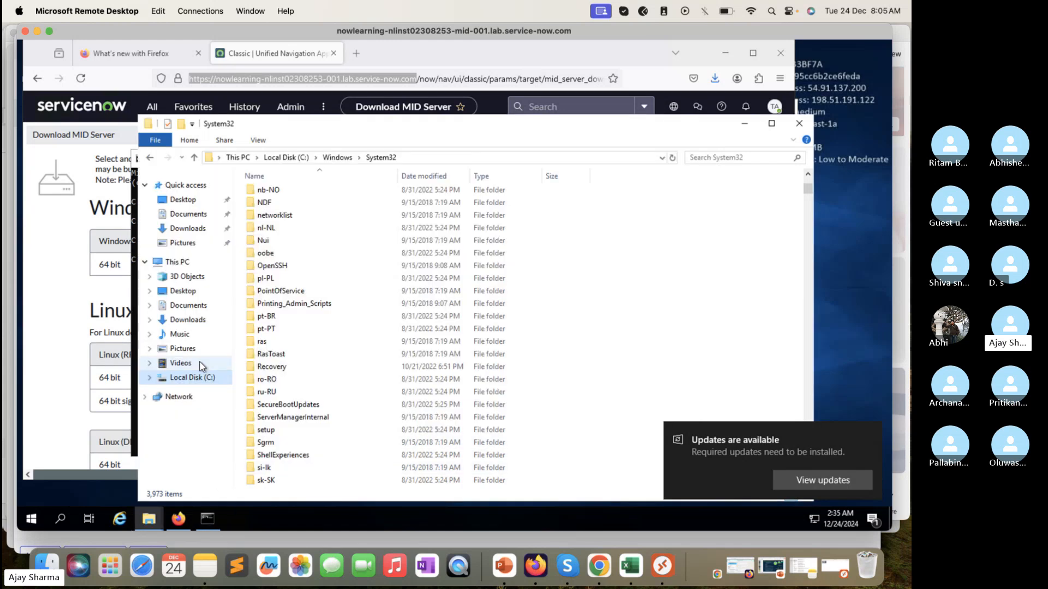
{"action": "left_click", "coordinate": [192, 377]}
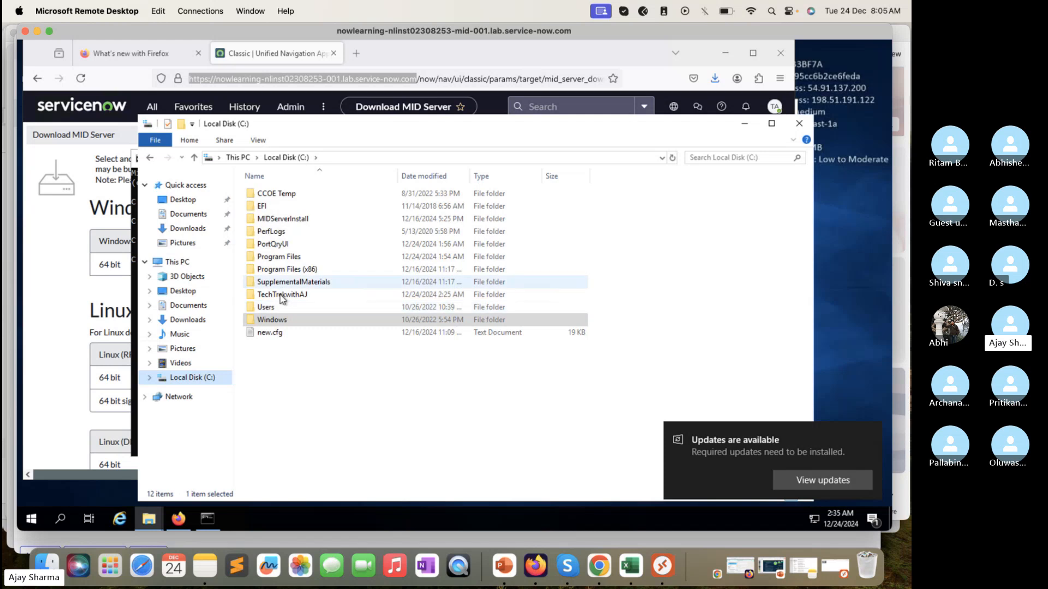
{"action": "double_click", "coordinate": [282, 295]}
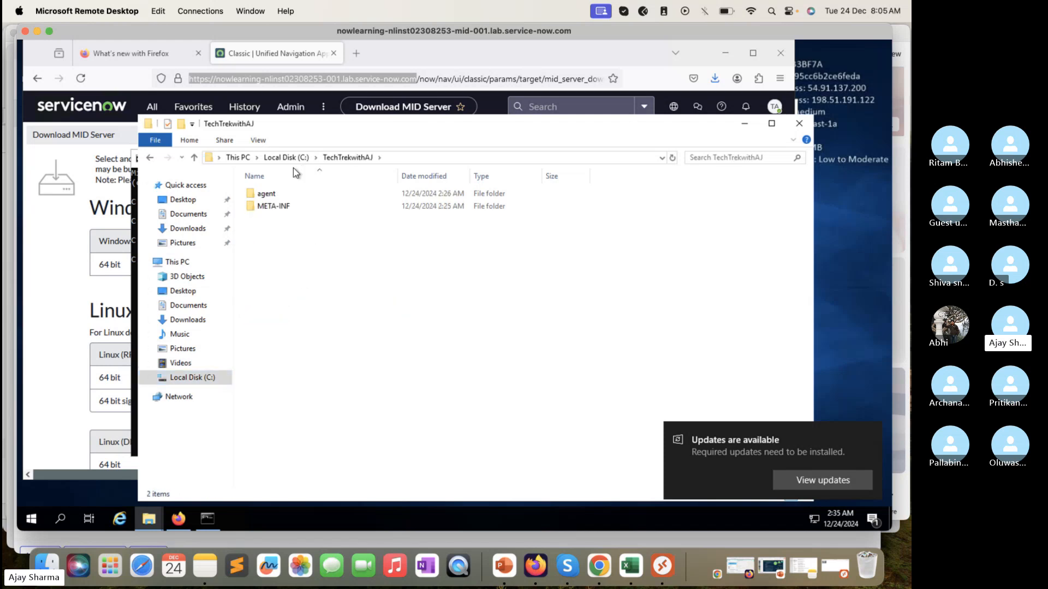
{"action": "double_click", "coordinate": [285, 196]}
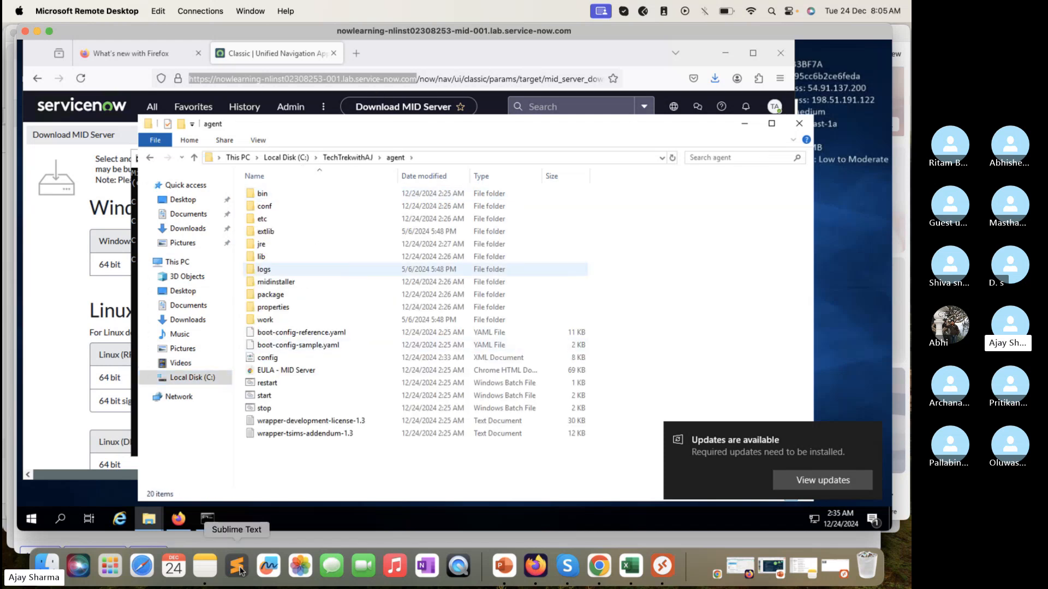
{"action": "left_click", "coordinate": [209, 520]}
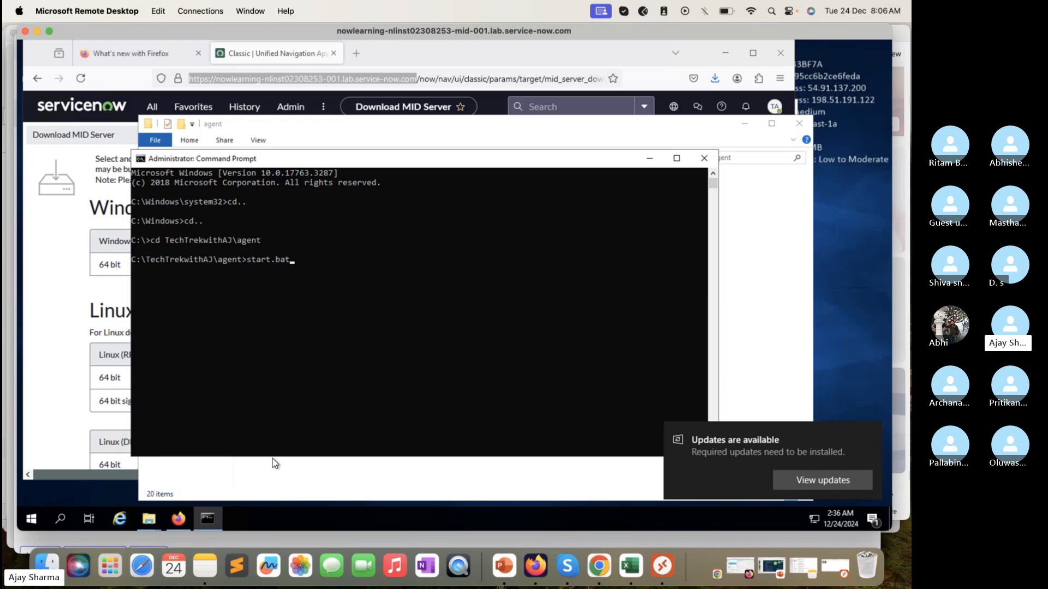
Step: Check the start batch file in the agent folder, and run start.bat in the administrator Command Prompt
{"action": "left_click", "coordinate": [273, 484]}
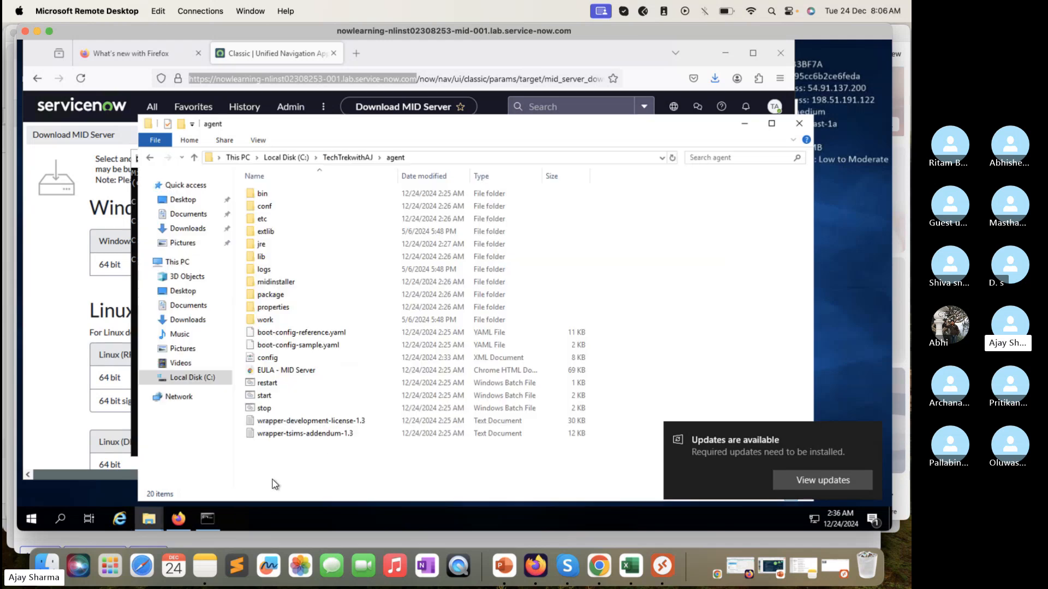
{"action": "left_click", "coordinate": [273, 397]}
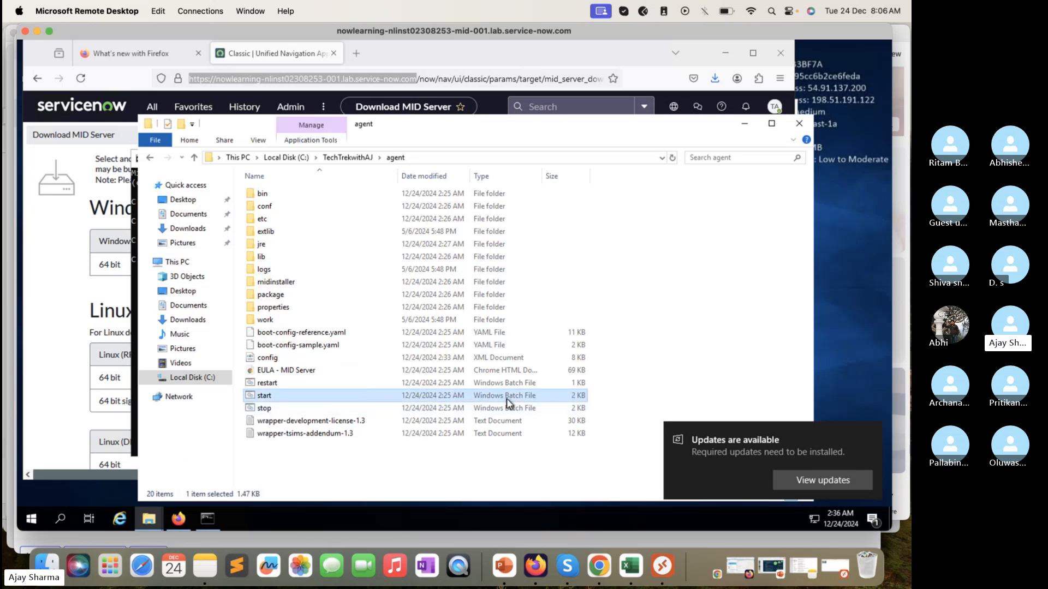
{"action": "left_click", "coordinate": [215, 523]}
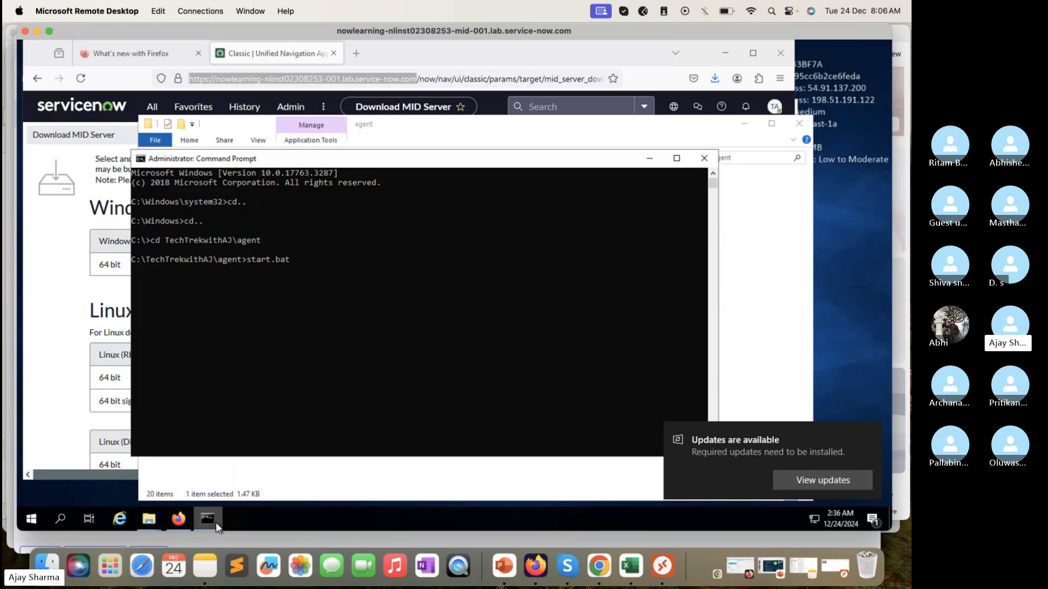
{"action": "key", "text": "Return"}
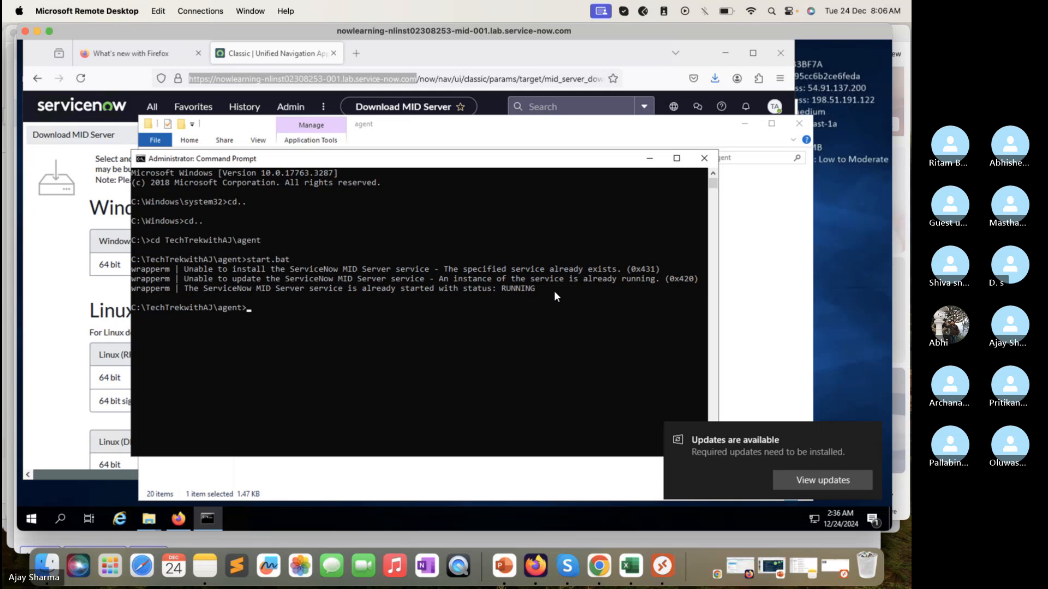
Step: Copy the start.bat command line together with its three wrapperm output lines from the Command Prompt
{"action": "left_click_drag", "start_coordinate": [555, 292], "coordinate": [129, 265]}
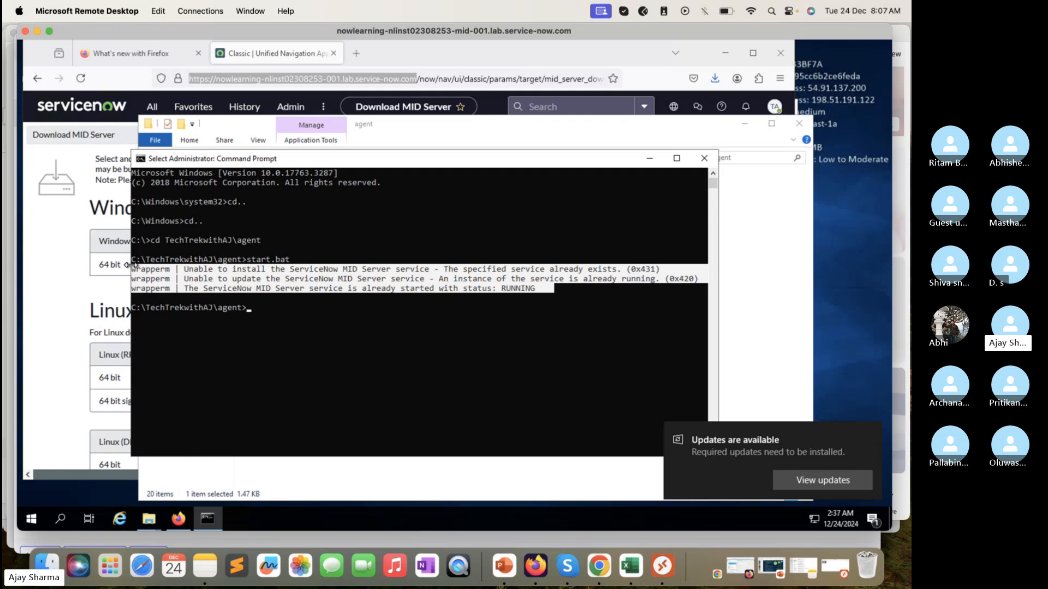
{"action": "key", "text": "Escape"}
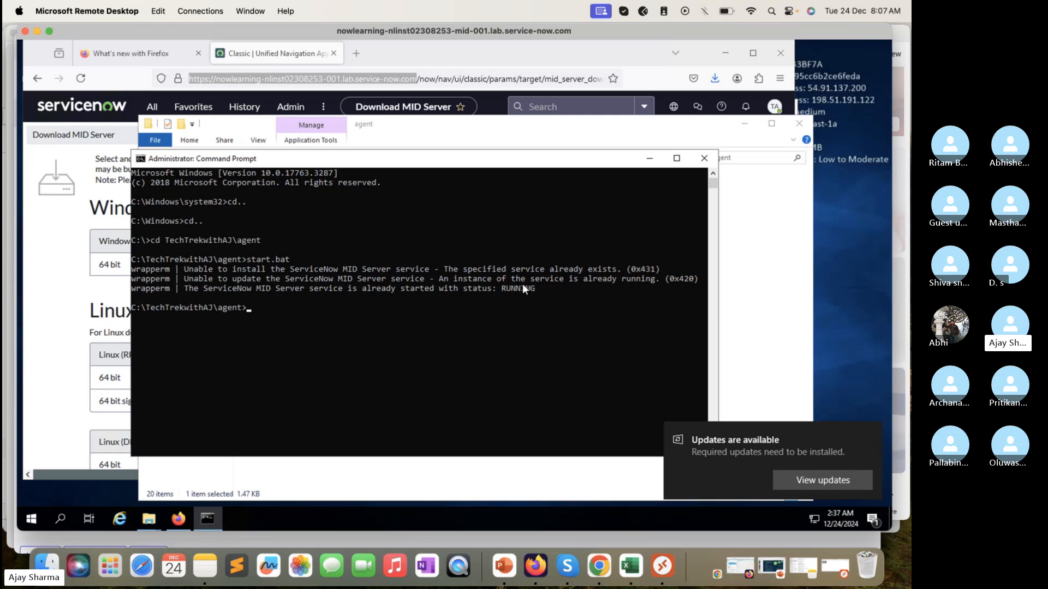
{"action": "left_click_drag", "start_coordinate": [558, 289], "coordinate": [116, 262]}
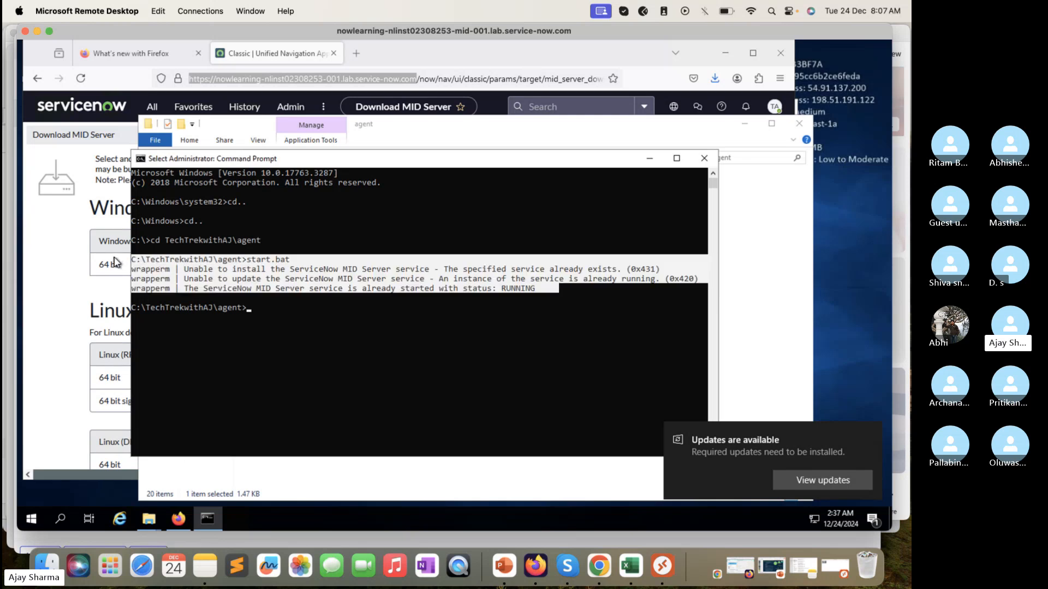
{"action": "key", "text": "Return"}
{"action": "key", "text": "Return"}
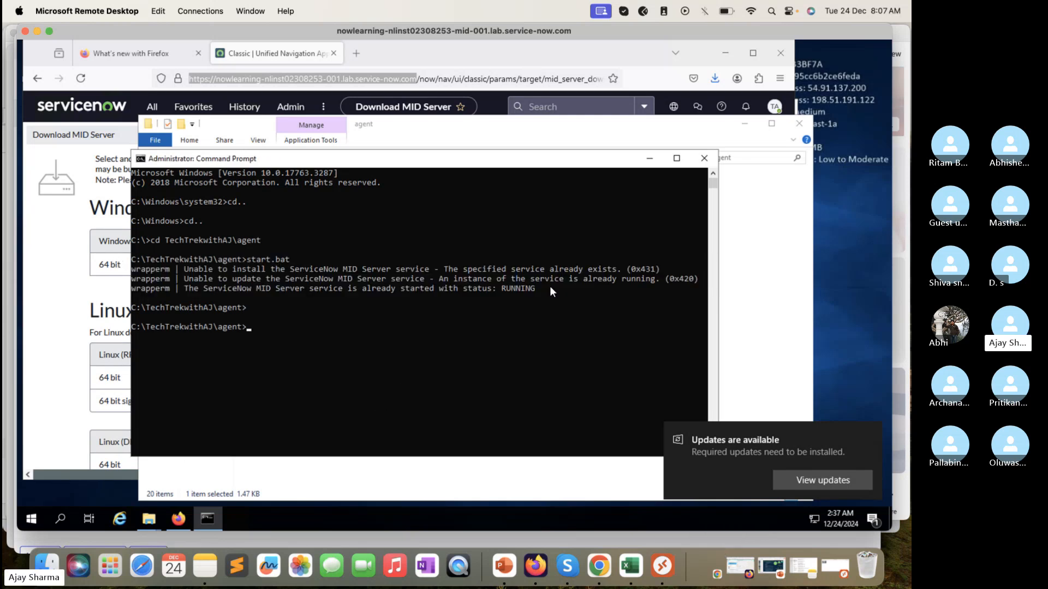
{"action": "left_click_drag", "start_coordinate": [551, 291], "coordinate": [130, 264]}
{"action": "key", "text": "super+c"}
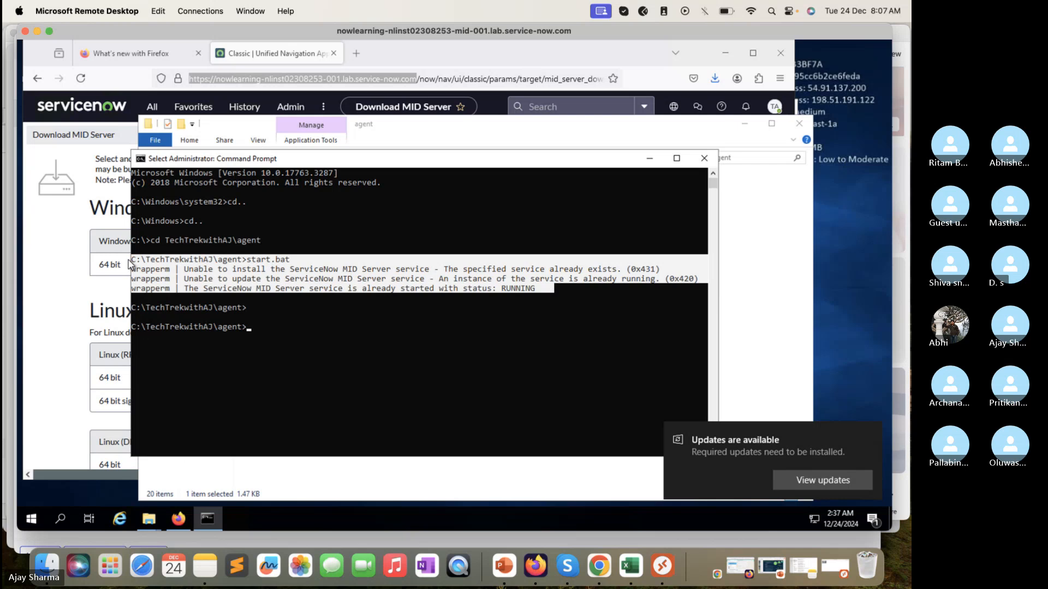
{"action": "key", "text": "Return"}
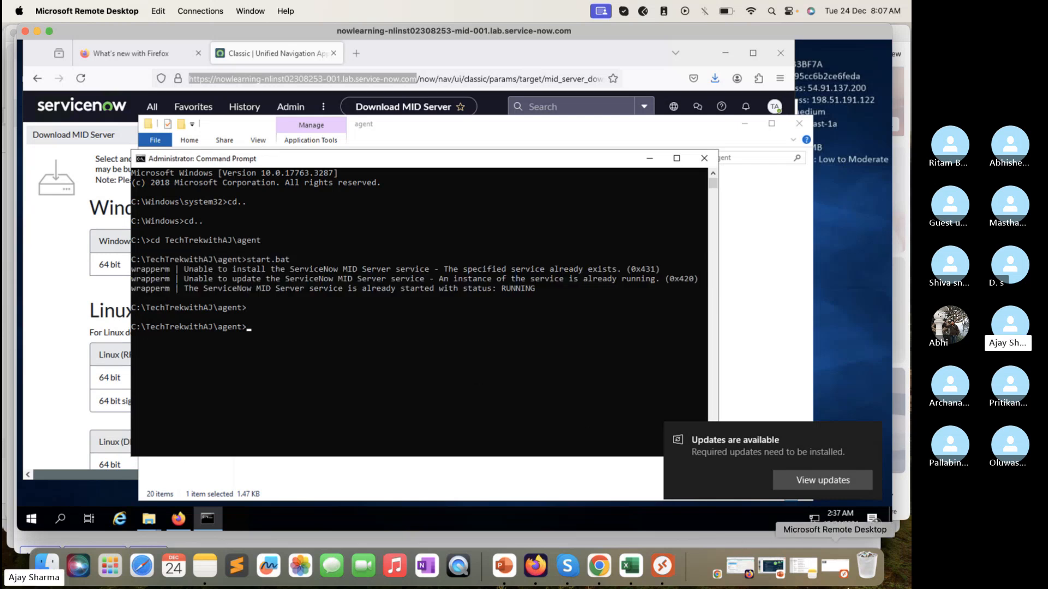
Step: Close the Finder Downloads window, switch to the Skype call and send the copied Command Prompt output in its chat
{"action": "left_click", "coordinate": [10, 535]}
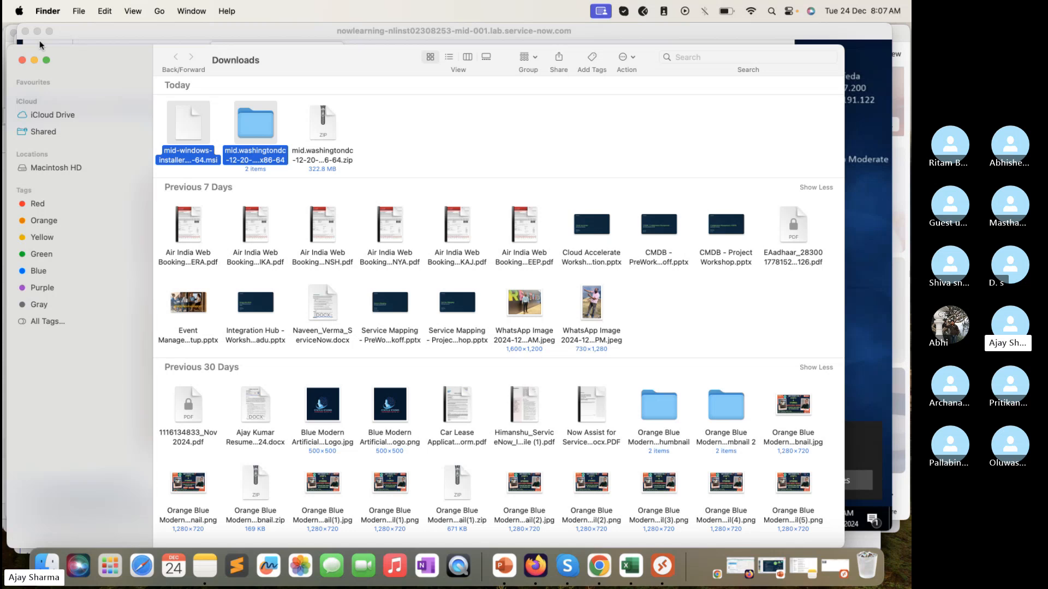
{"action": "left_click", "coordinate": [22, 60]}
{"action": "left_click", "coordinate": [12, 230]}
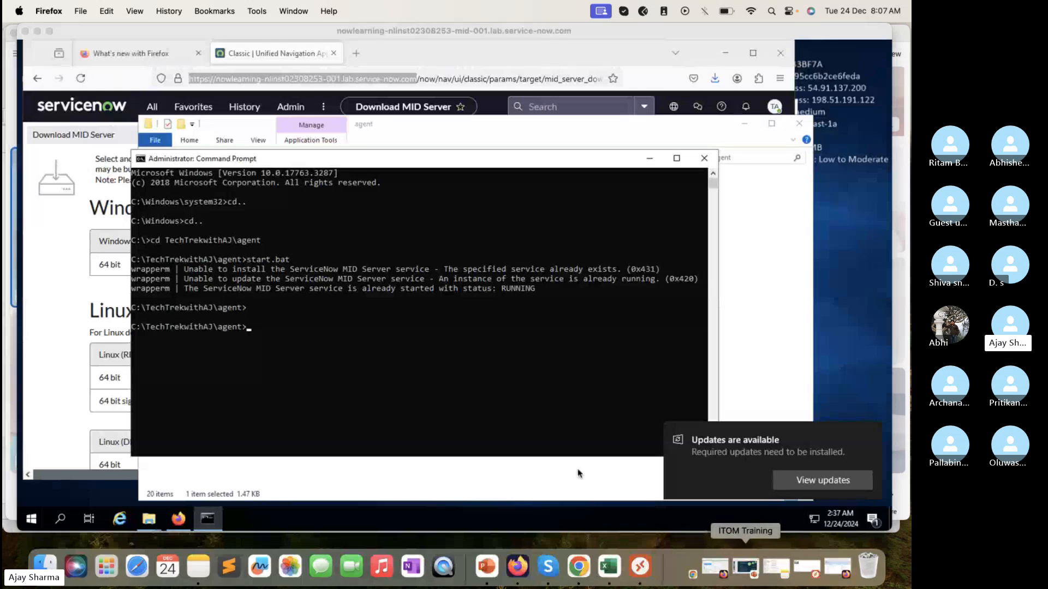
{"action": "left_click", "coordinate": [11, 401]}
{"action": "left_click", "coordinate": [721, 495]}
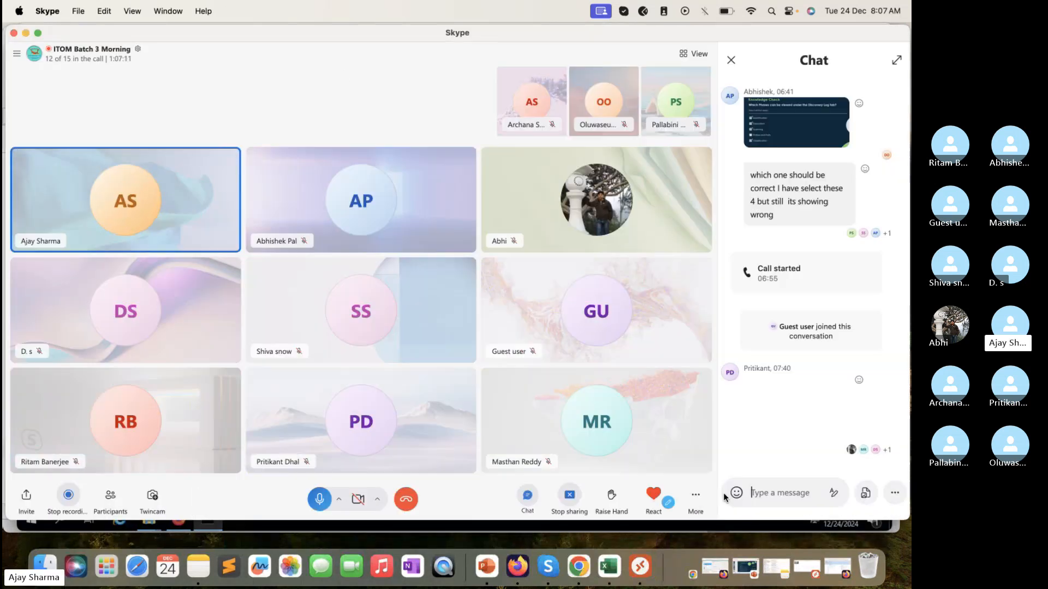
{"action": "key", "text": "super+v"}
{"action": "key", "text": "Return"}
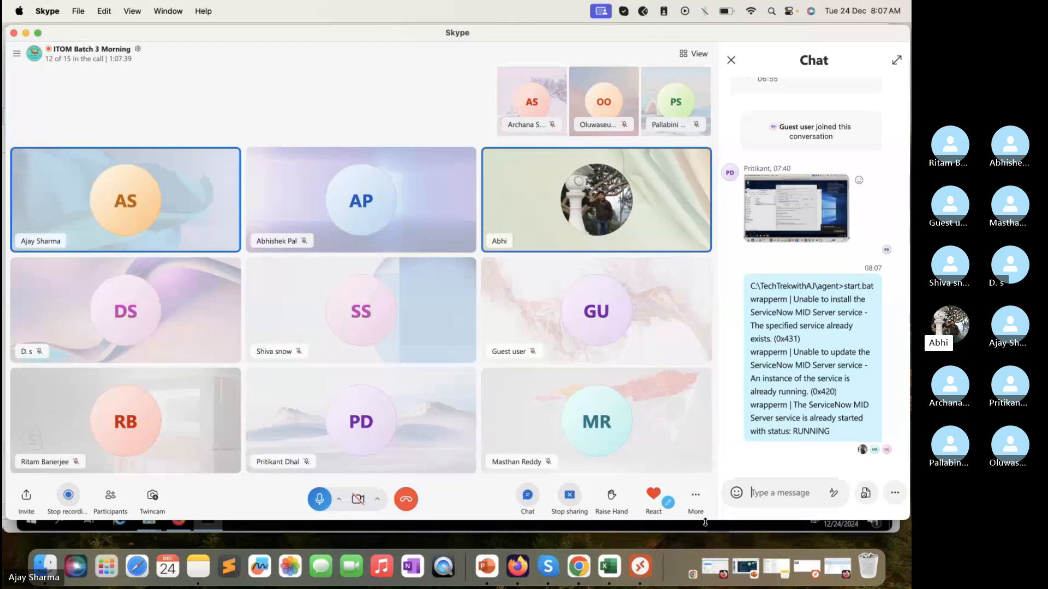
Step: Rearrange the remote desktop and Skype windows so both stay reachable, and close the call's chat
{"action": "left_click_drag", "start_coordinate": [705, 523], "coordinate": [474, 543]}
{"action": "left_click", "coordinate": [476, 529]}
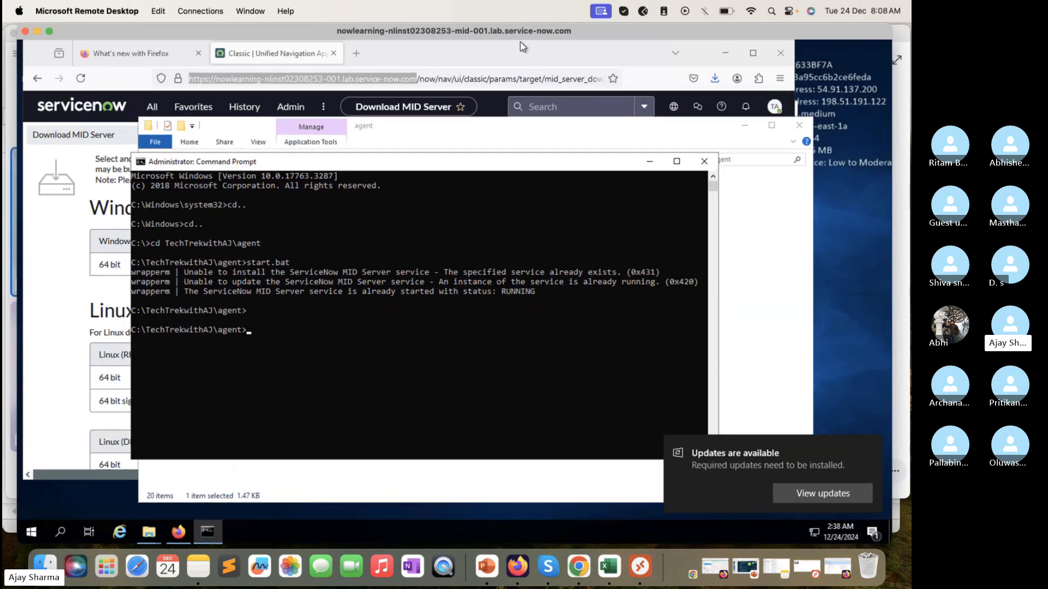
{"action": "left_click_drag", "start_coordinate": [531, 32], "coordinate": [529, 50]}
{"action": "left_click", "coordinate": [542, 31]}
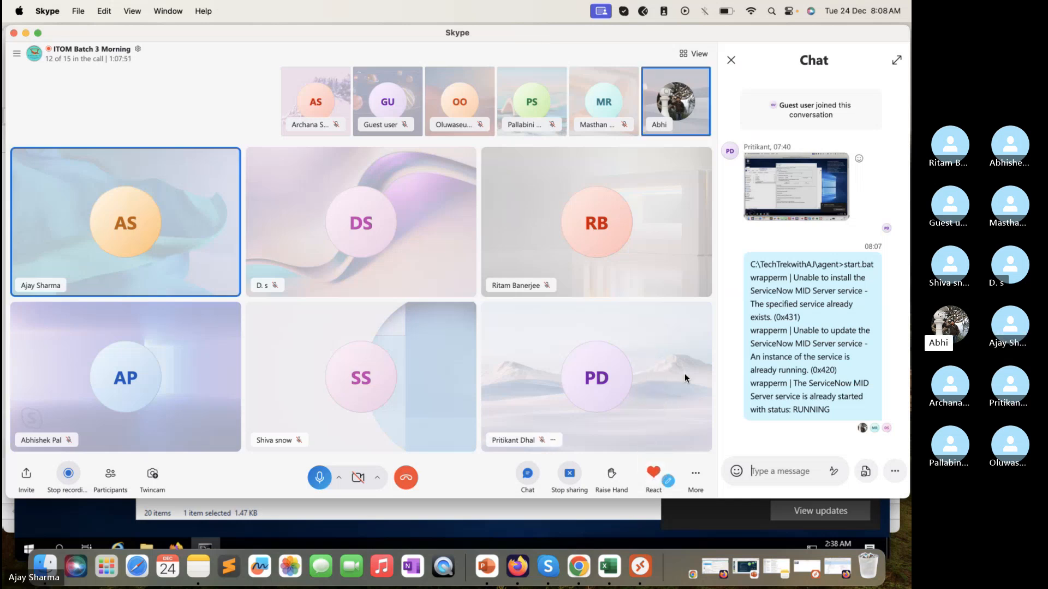
{"action": "left_click_drag", "start_coordinate": [459, 498], "coordinate": [459, 510]}
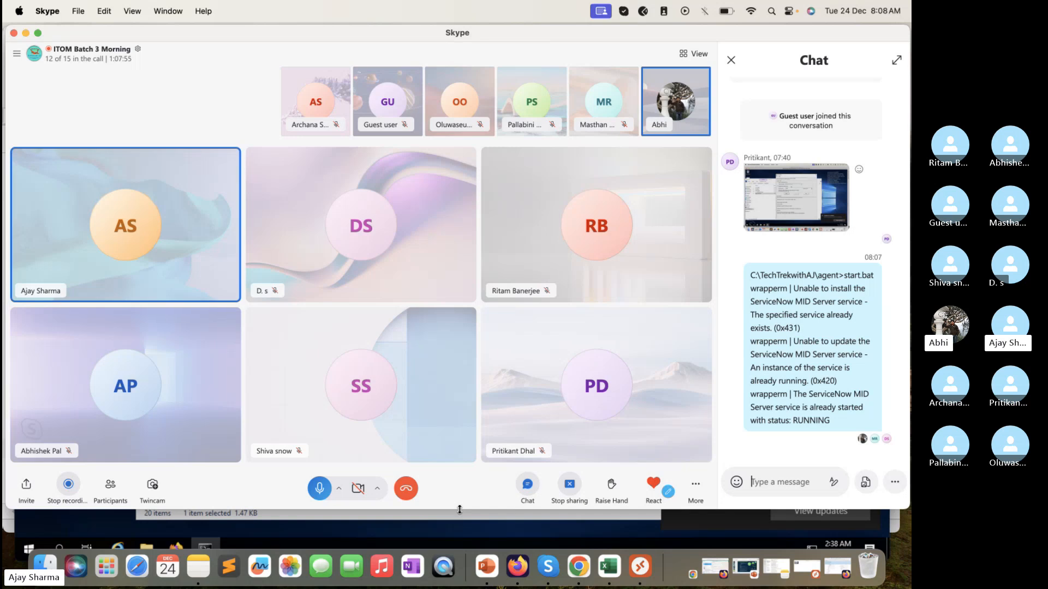
{"action": "left_click", "coordinate": [732, 61]}
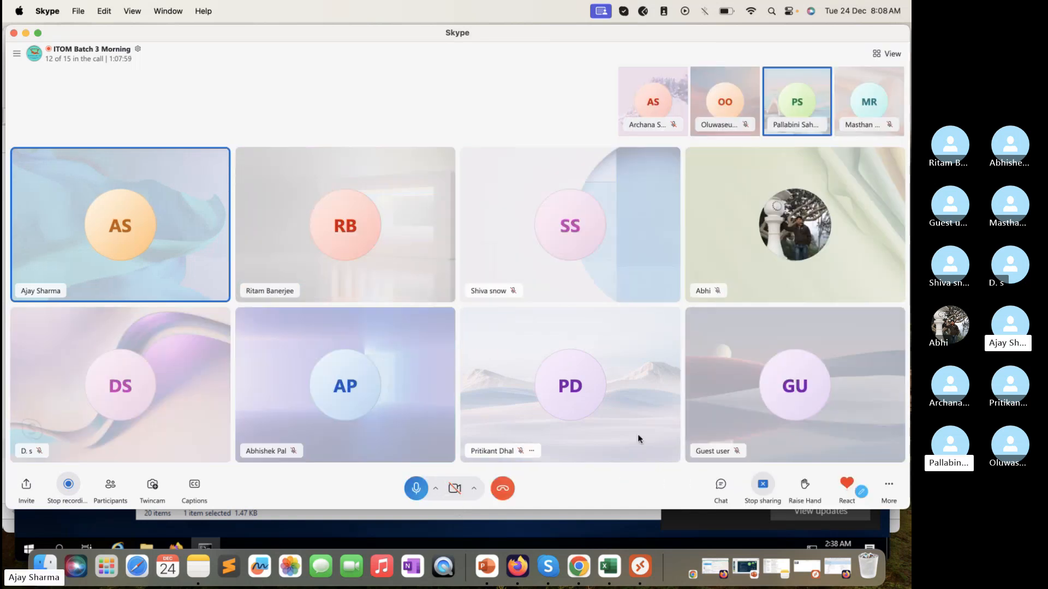
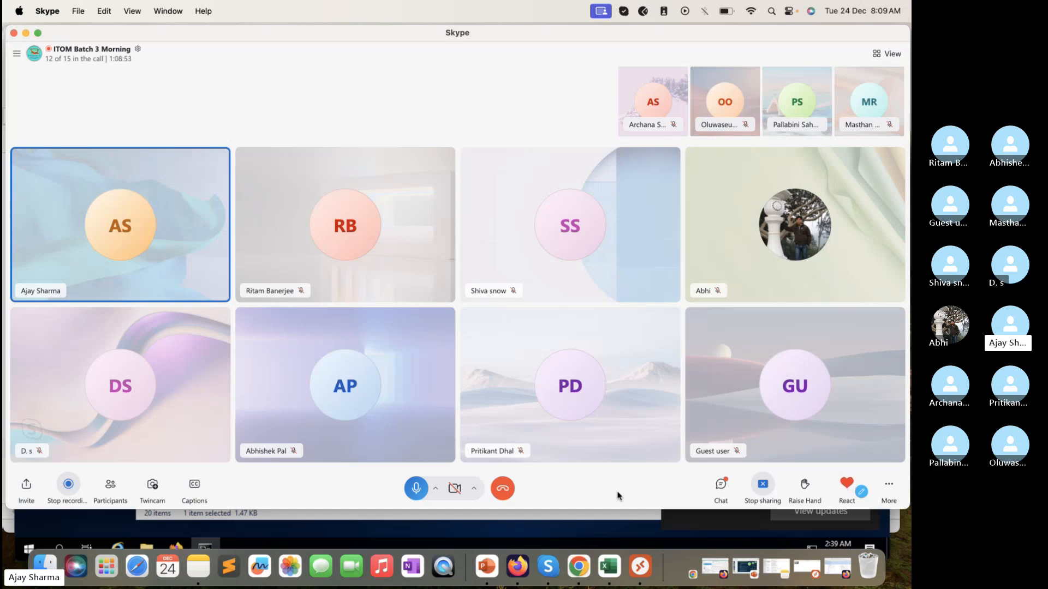
Step: Switch to the remote desktop and browse File Explorer from the agent folder back to the root of Local Disk (C:)
{"action": "left_click", "coordinate": [616, 516]}
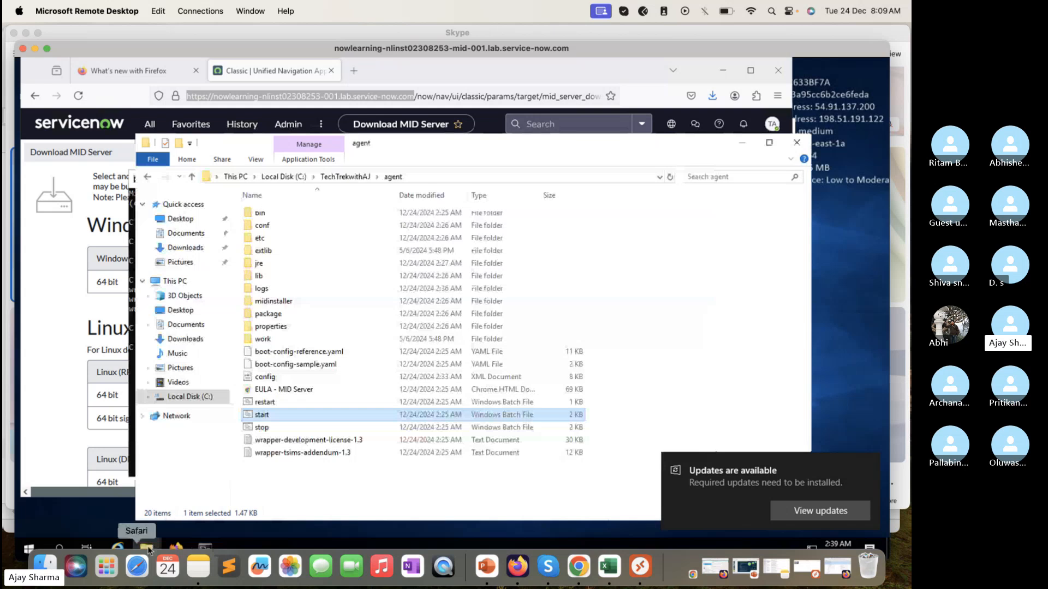
{"action": "mouse_move", "coordinate": [148, 548]}
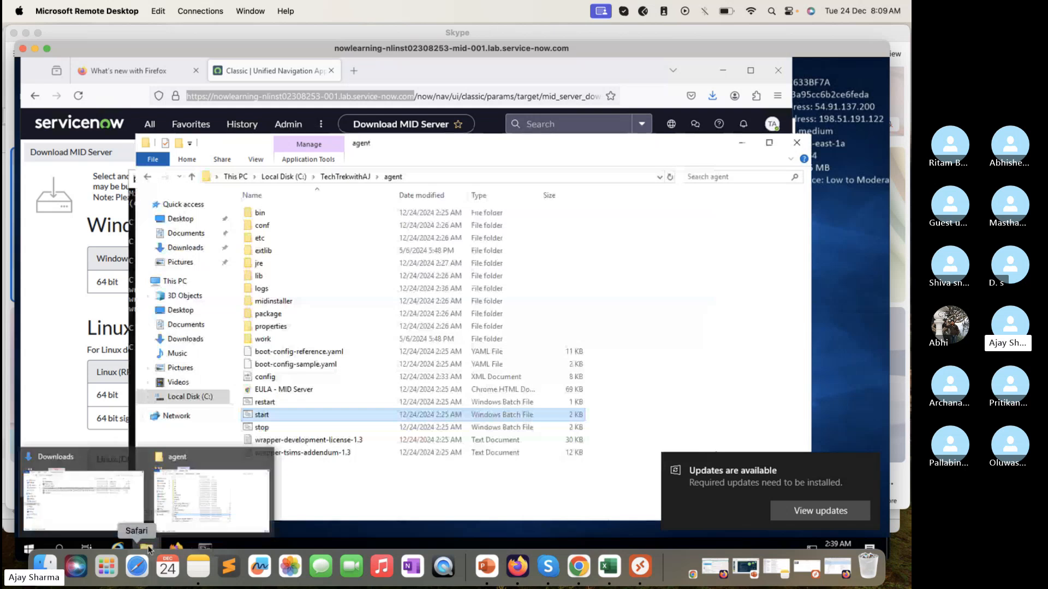
{"action": "left_click", "coordinate": [188, 397]}
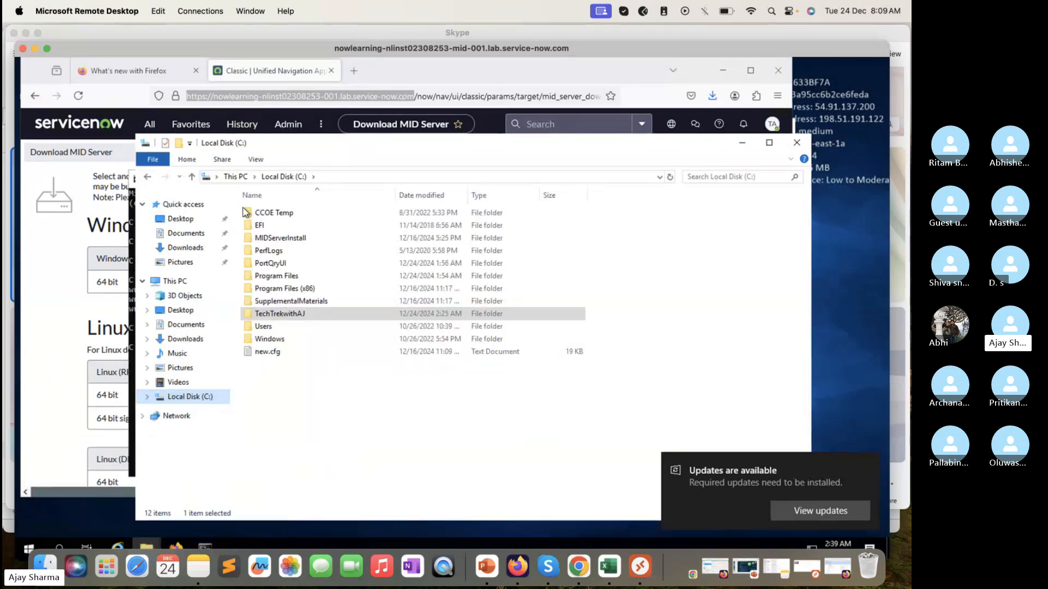
{"action": "left_click", "coordinate": [148, 177]}
{"action": "left_click", "coordinate": [147, 177]}
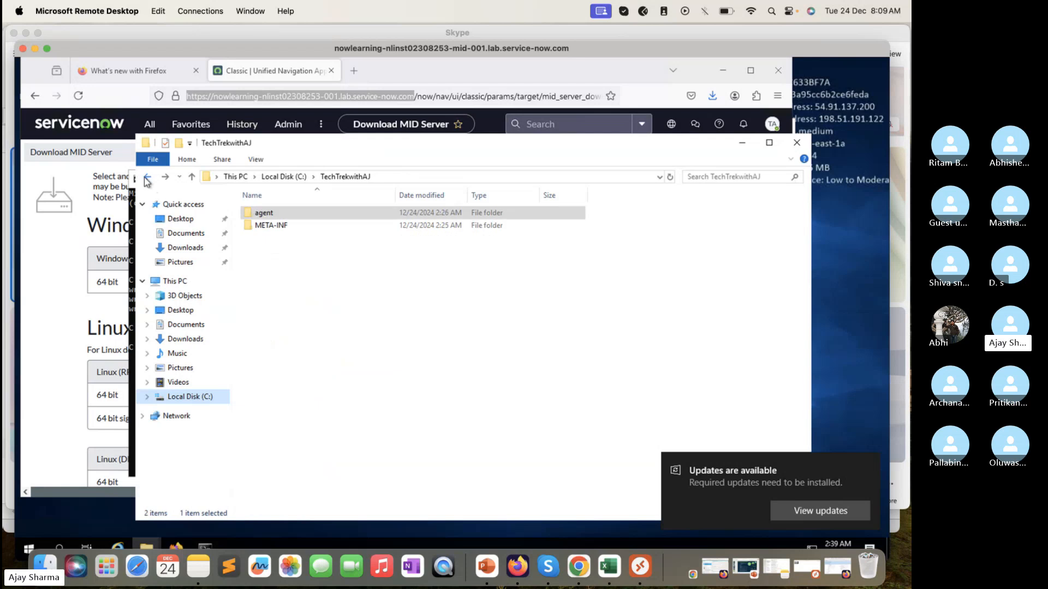
{"action": "left_click", "coordinate": [149, 180]}
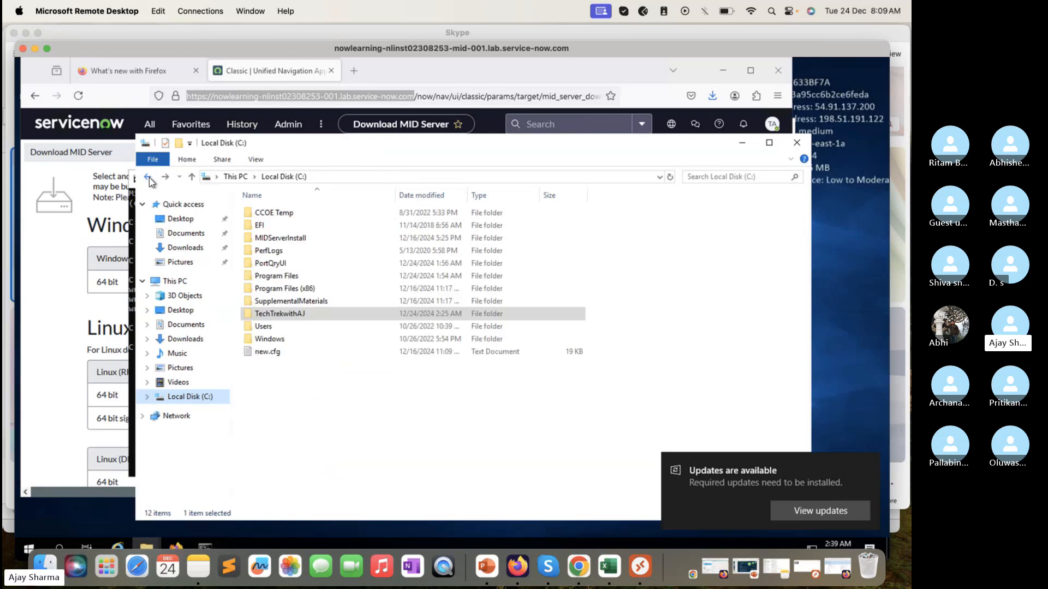
{"action": "left_click", "coordinate": [149, 180]}
{"action": "left_click", "coordinate": [149, 177]}
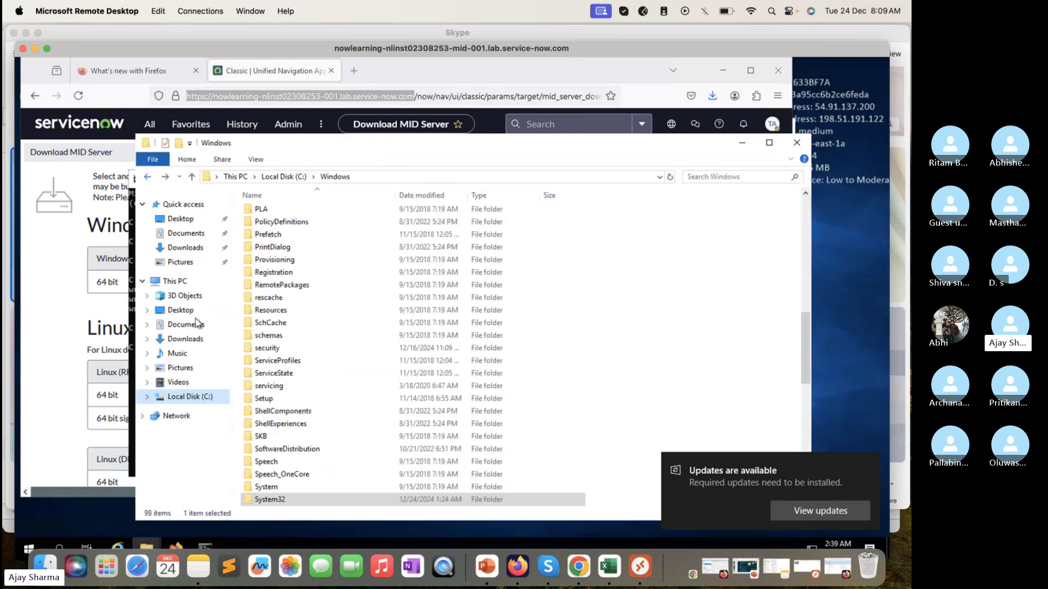
{"action": "left_click", "coordinate": [192, 396]}
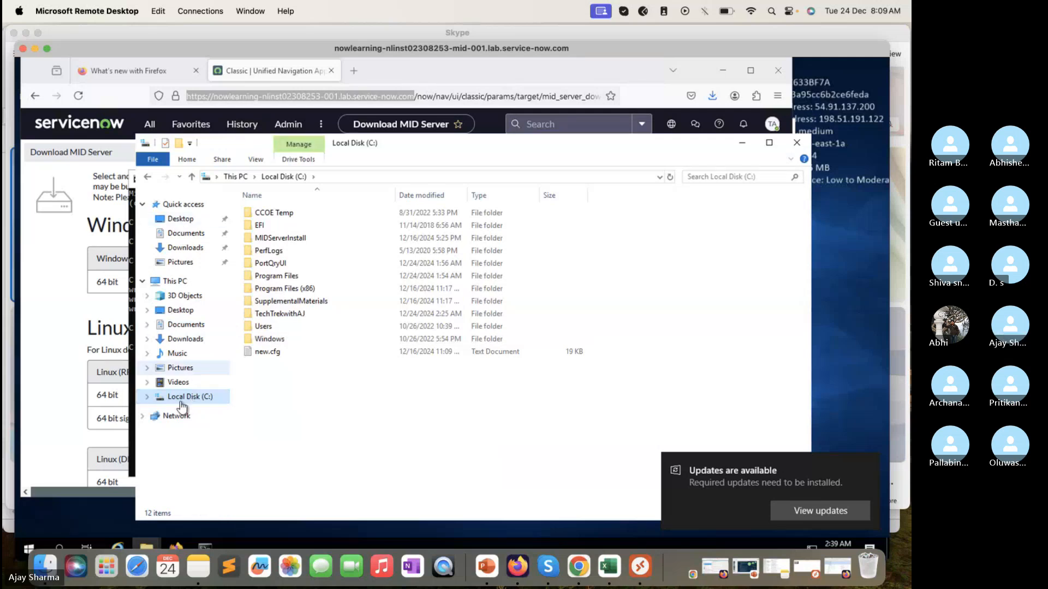
Step: Open the agent folder inside TechTrekwithAJ on Local Disk (C:), starting from This PC
{"action": "left_click", "coordinate": [182, 284]}
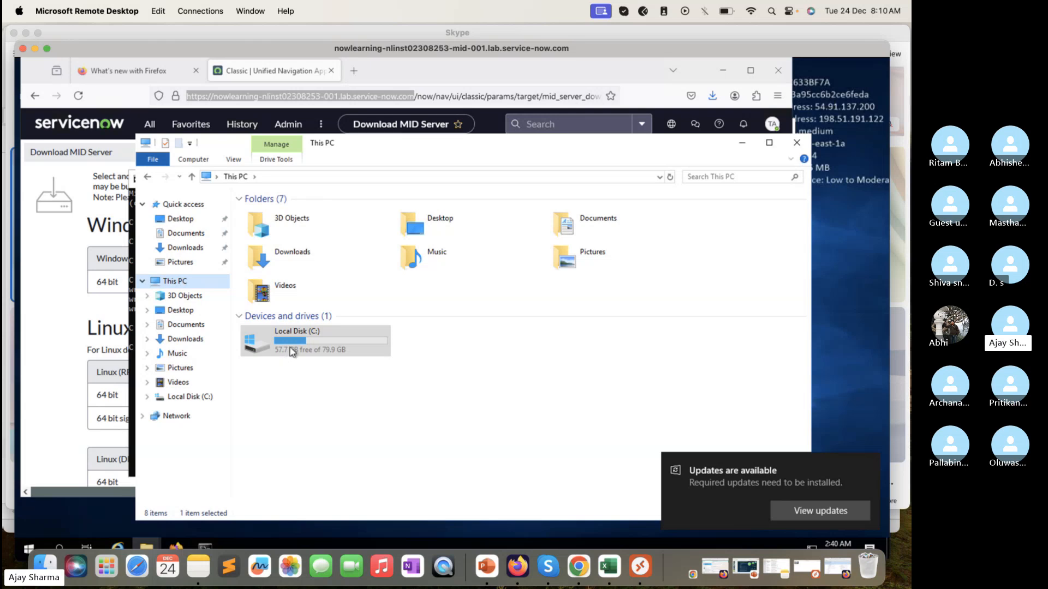
{"action": "double_click", "coordinate": [292, 341]}
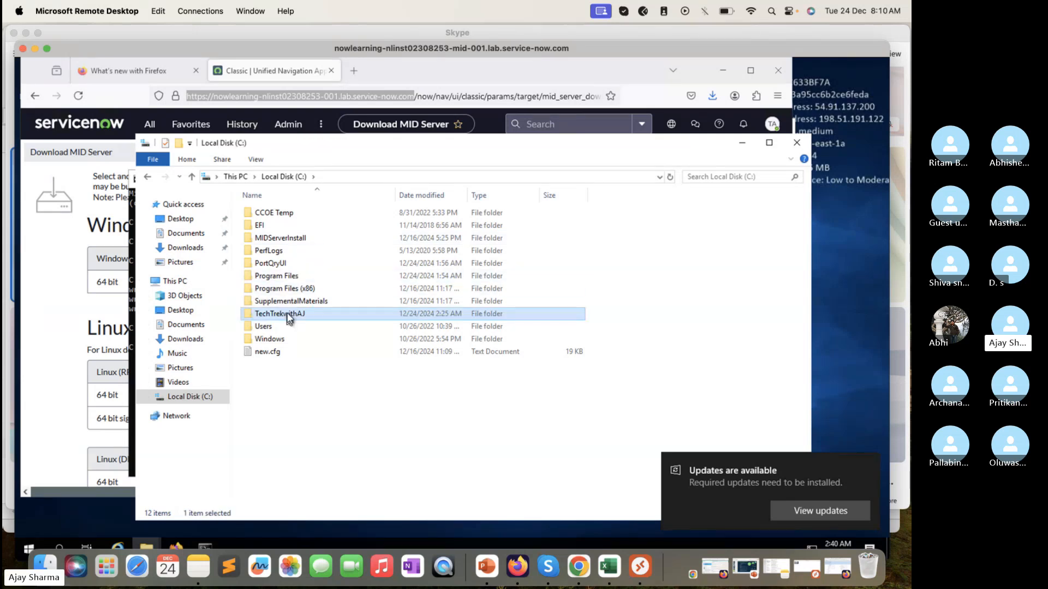
{"action": "double_click", "coordinate": [278, 314]}
{"action": "double_click", "coordinate": [291, 216]}
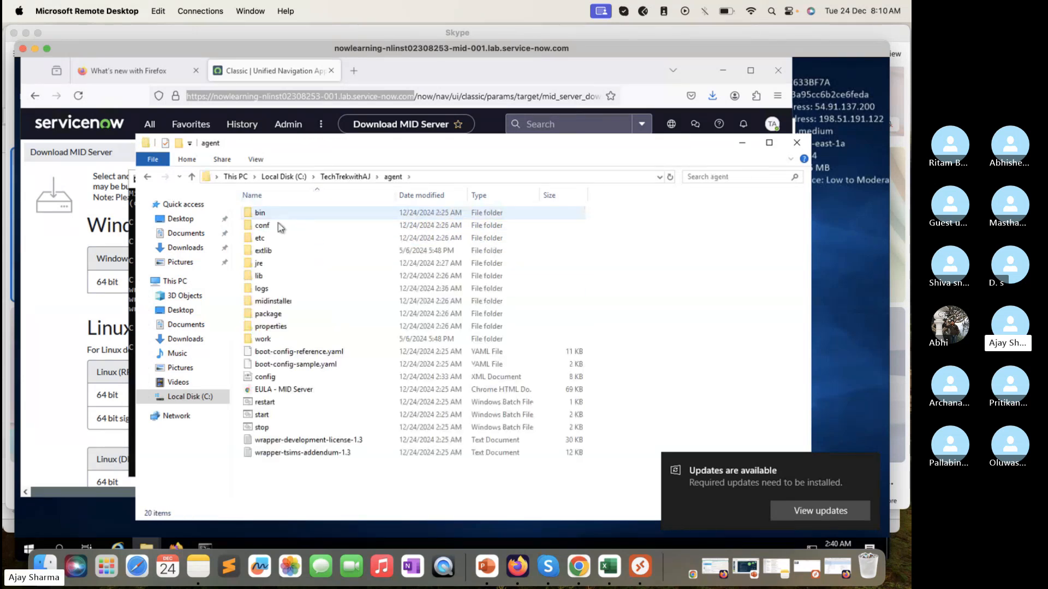
Step: Look through the conf, bin and etc subfolders of the agent folder, returning to the agent folder after each
{"action": "left_click", "coordinate": [280, 228]}
{"action": "double_click", "coordinate": [279, 228]}
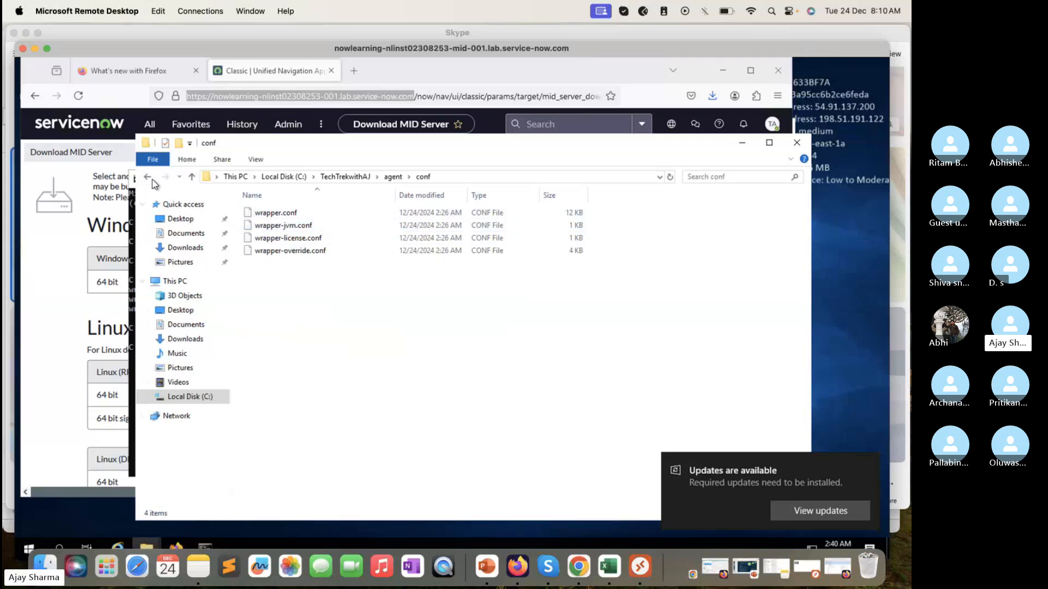
{"action": "key", "text": "alt+Left"}
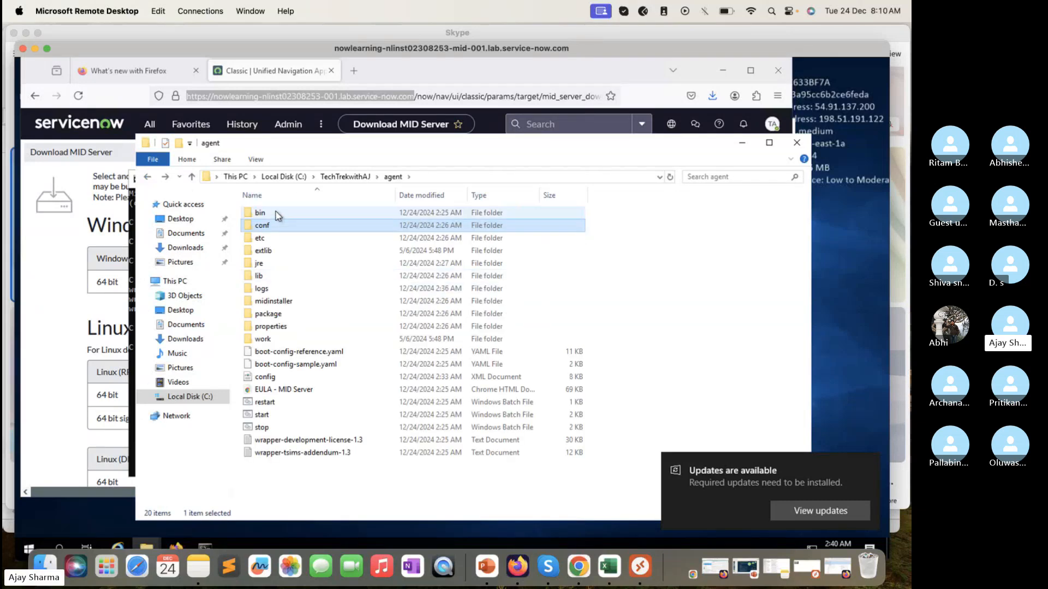
{"action": "double_click", "coordinate": [275, 213]}
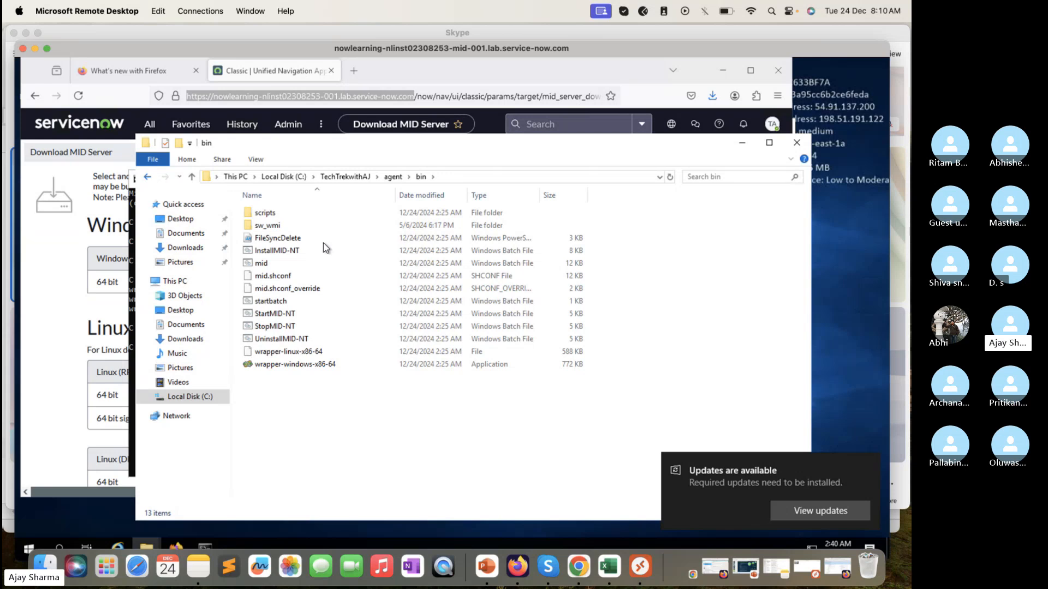
{"action": "left_click", "coordinate": [149, 177]}
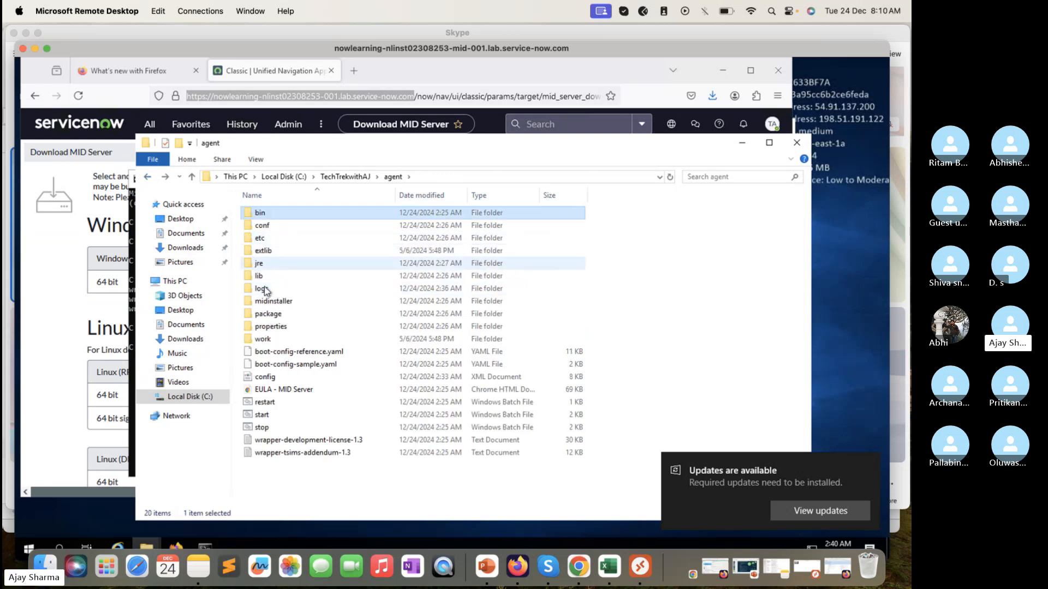
{"action": "double_click", "coordinate": [278, 239]}
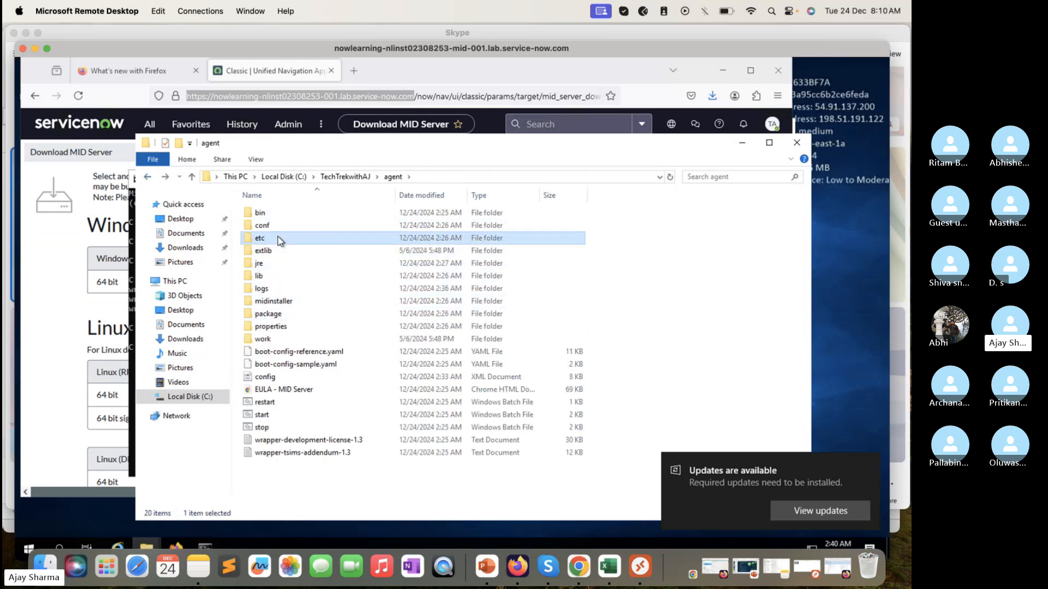
{"action": "left_click", "coordinate": [153, 179]}
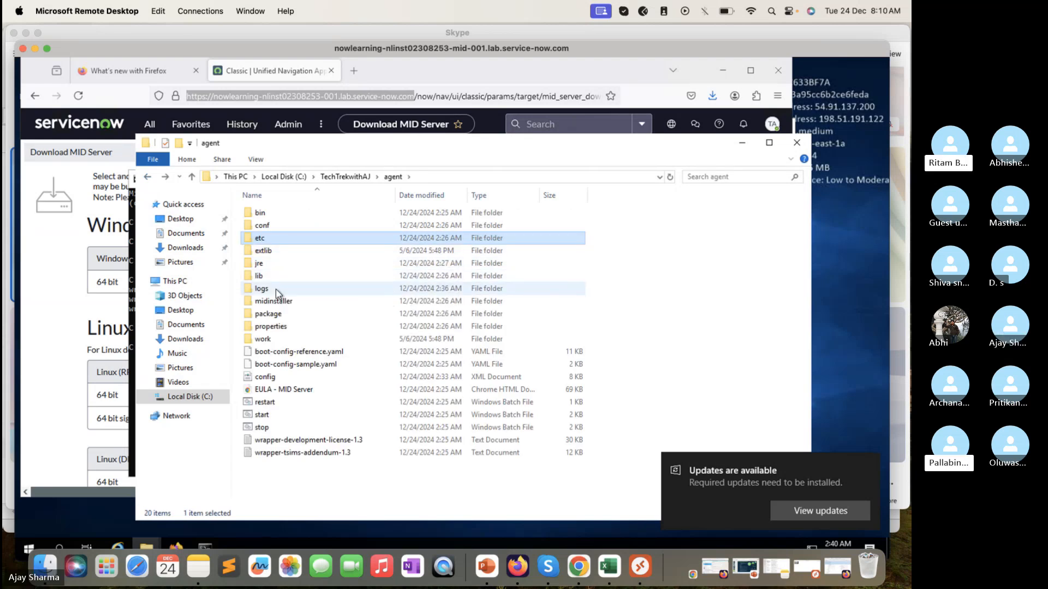
Step: Check the contents of the agent's logs folder and go back up to the TechTrekwithAJ folder
{"action": "double_click", "coordinate": [260, 289]}
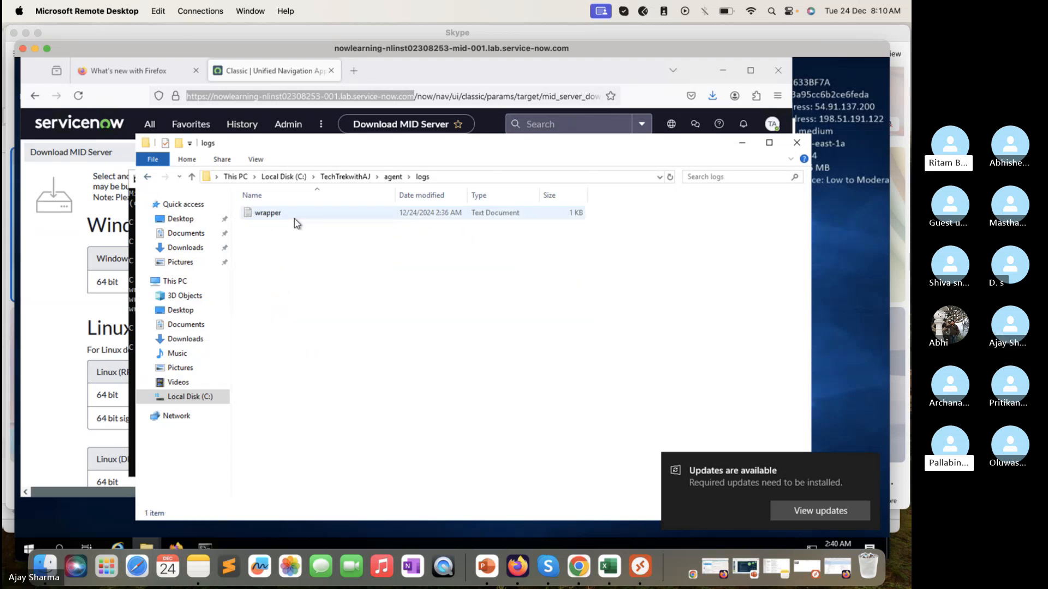
{"action": "left_click", "coordinate": [148, 177]}
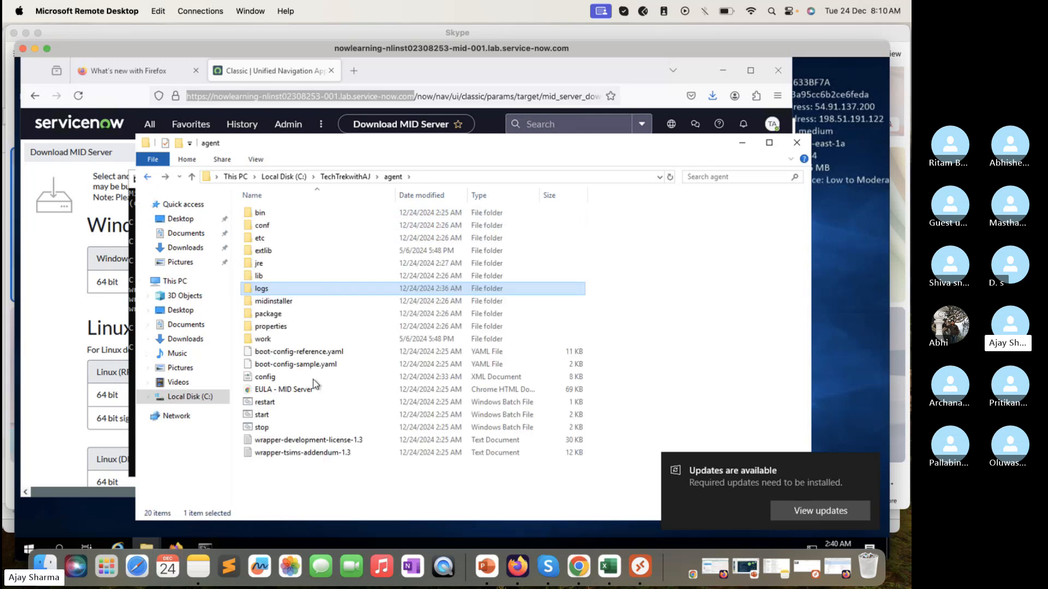
{"action": "double_click", "coordinate": [274, 291]}
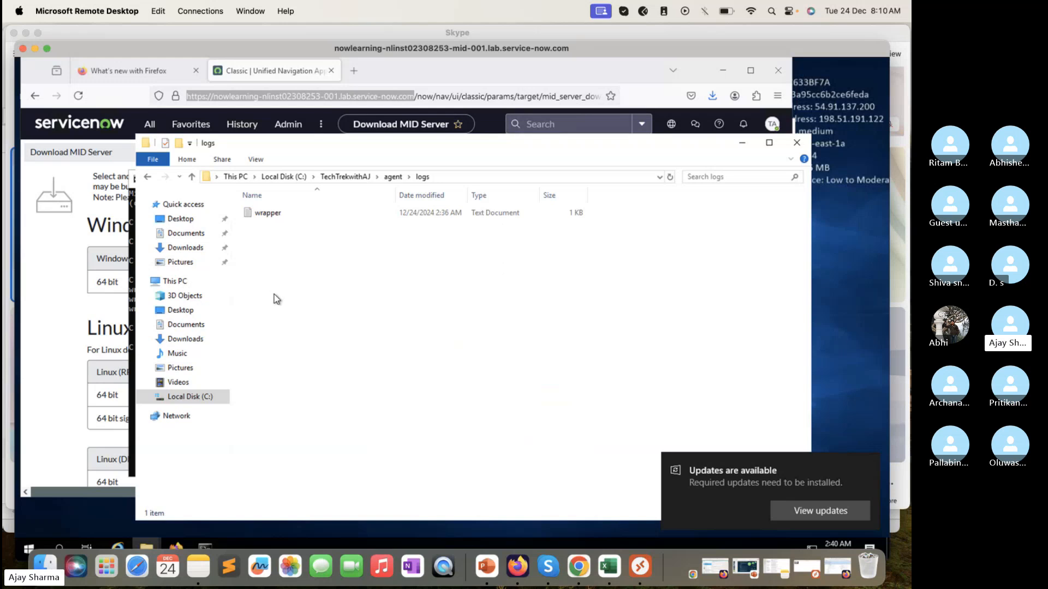
{"action": "left_click", "coordinate": [148, 177]}
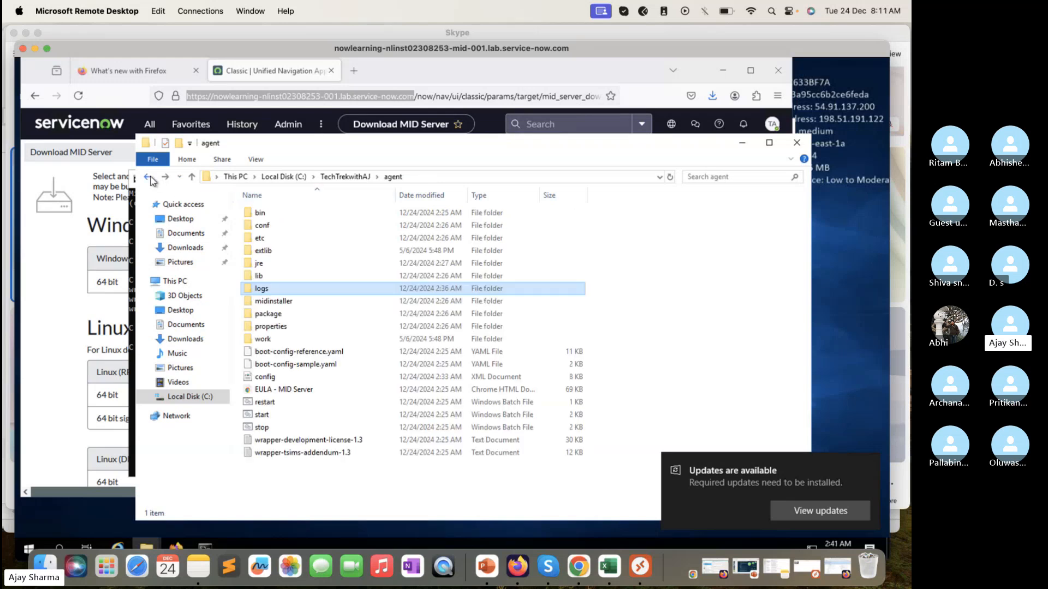
{"action": "left_click", "coordinate": [147, 177]}
Step: Switch to the Skype call, open its chat and view the shared Knowledge Check image about Discovery Log phases
{"action": "key", "text": "super+Tab"}
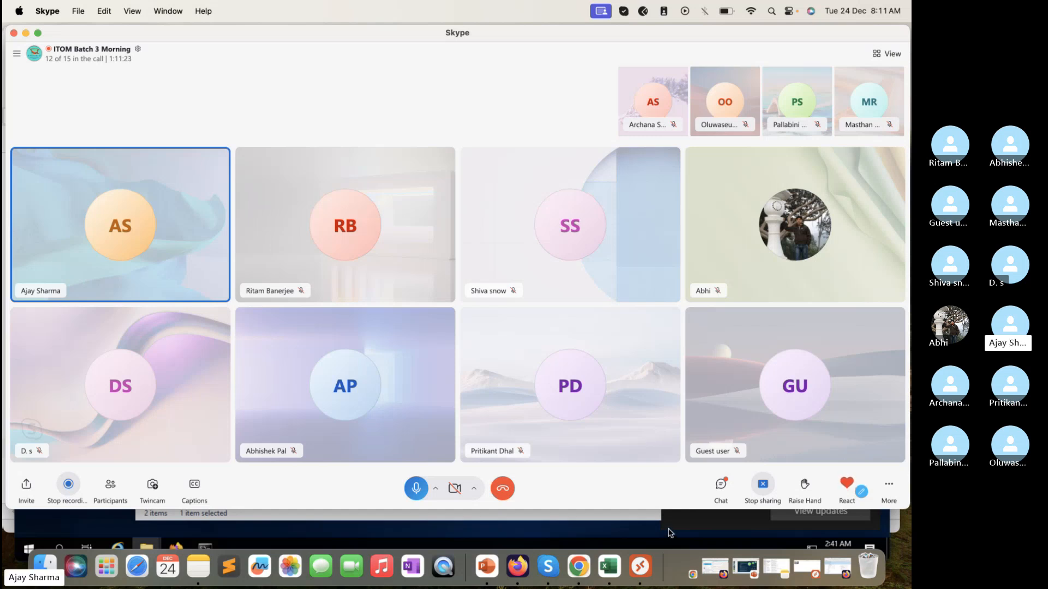
{"action": "left_click", "coordinate": [724, 484]}
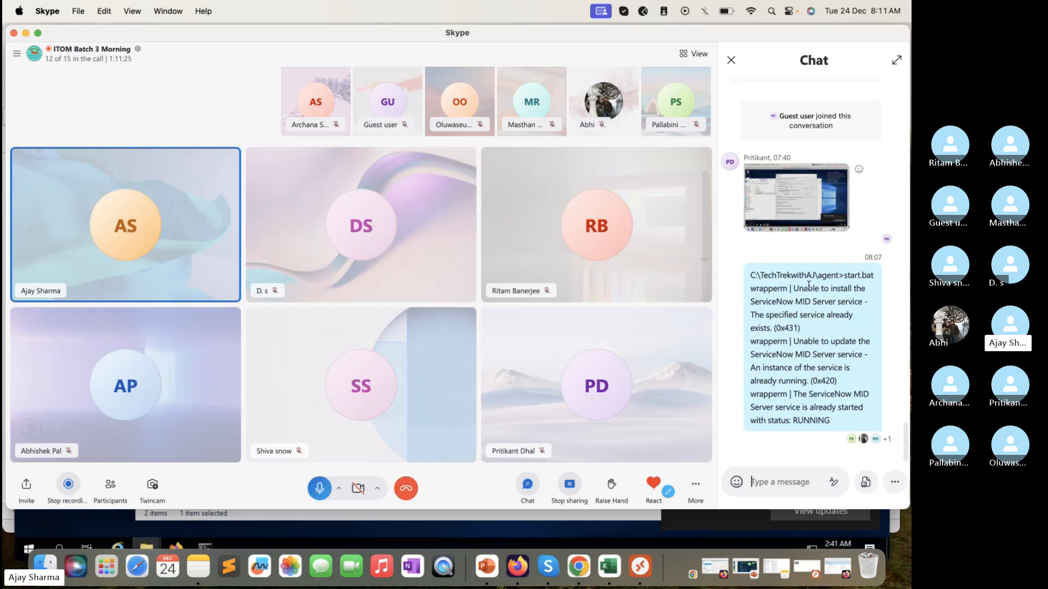
{"action": "scroll", "coordinate": [809, 286], "scroll_direction": "up", "scroll_amount": 5}
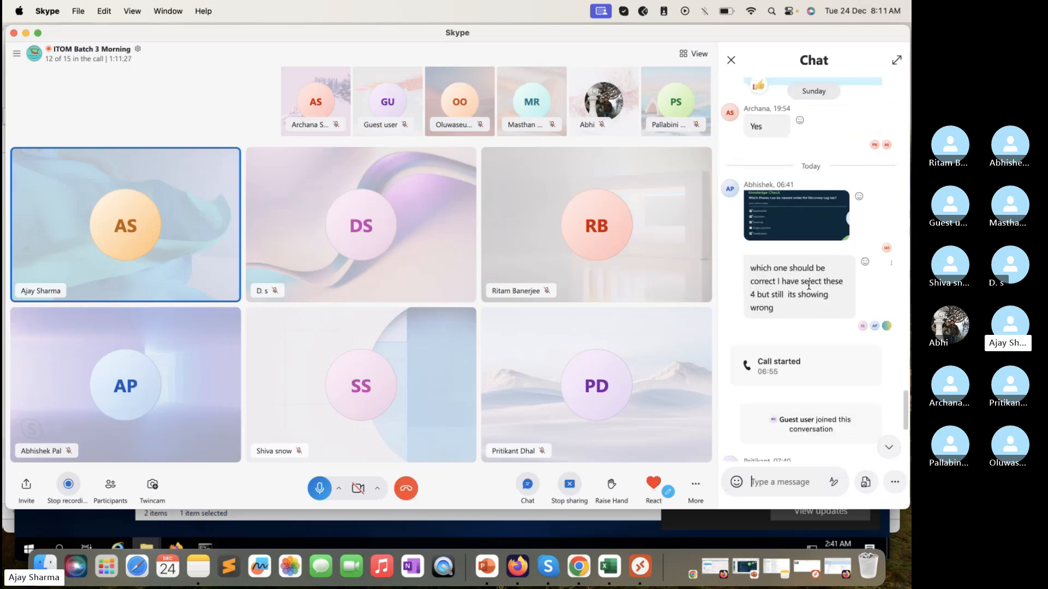
{"action": "left_click", "coordinate": [798, 221]}
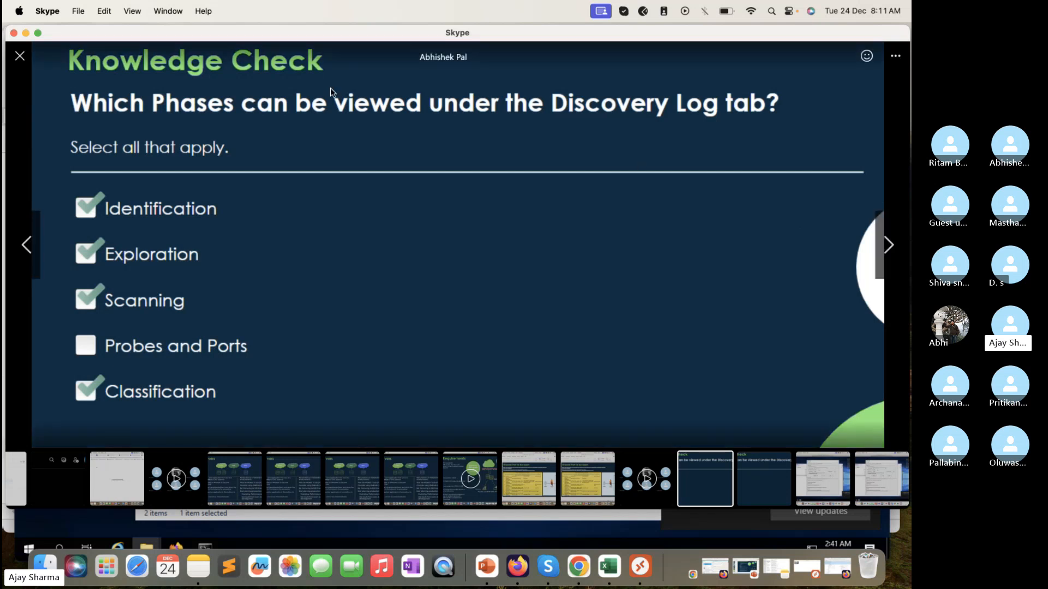
{"action": "left_click", "coordinate": [21, 62]}
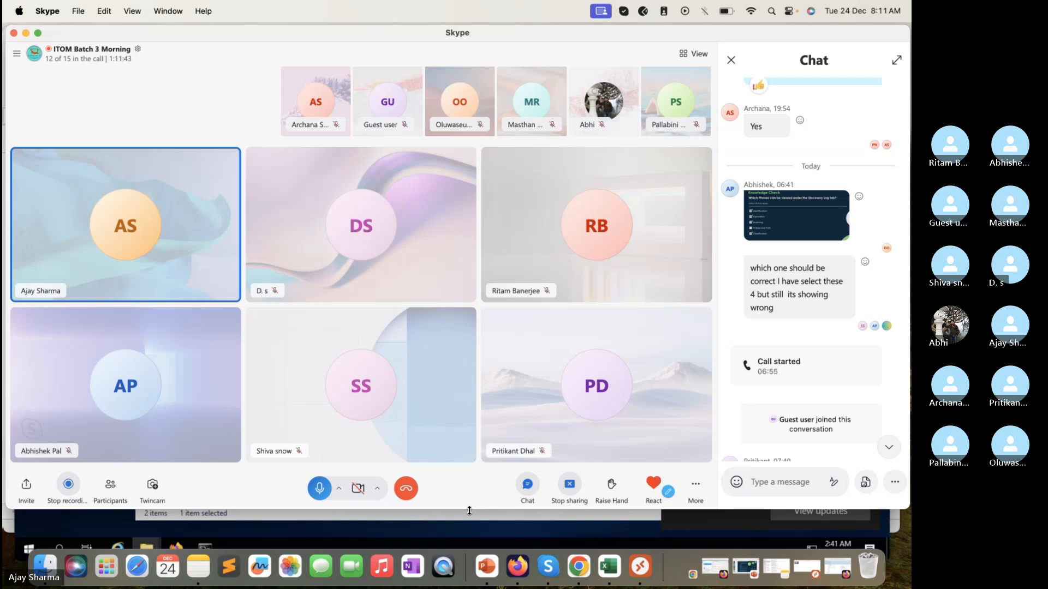
Step: Make the Skype window taller and review the Knowledge Check image with its chat question again, closing the image and chat
{"action": "left_click_drag", "start_coordinate": [469, 511], "coordinate": [469, 527]}
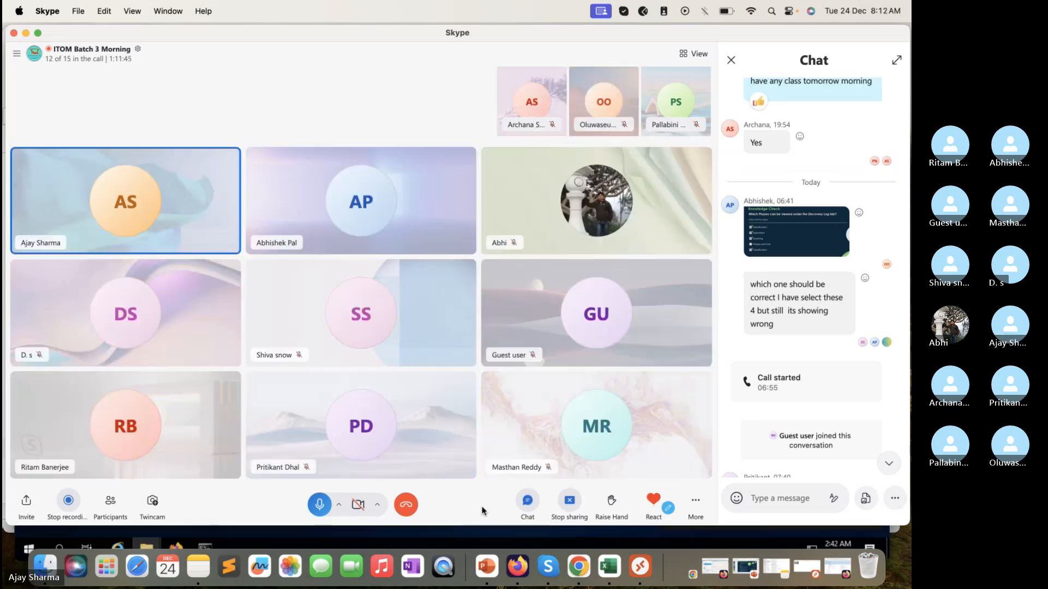
{"action": "scroll", "coordinate": [808, 354], "scroll_direction": "down", "scroll_amount": 3}
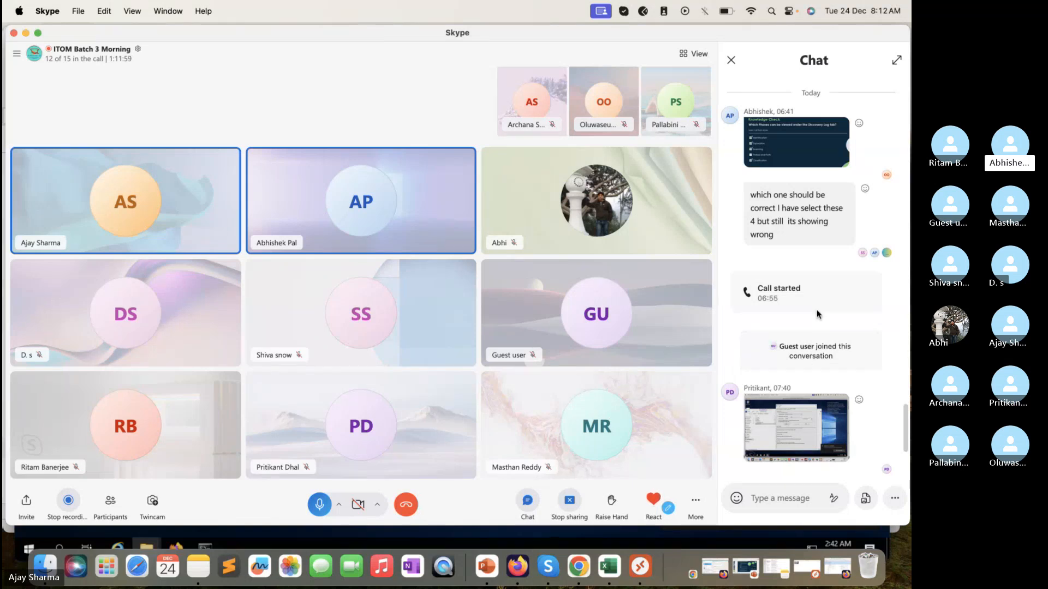
{"action": "scroll", "coordinate": [819, 315], "scroll_direction": "up", "scroll_amount": 2}
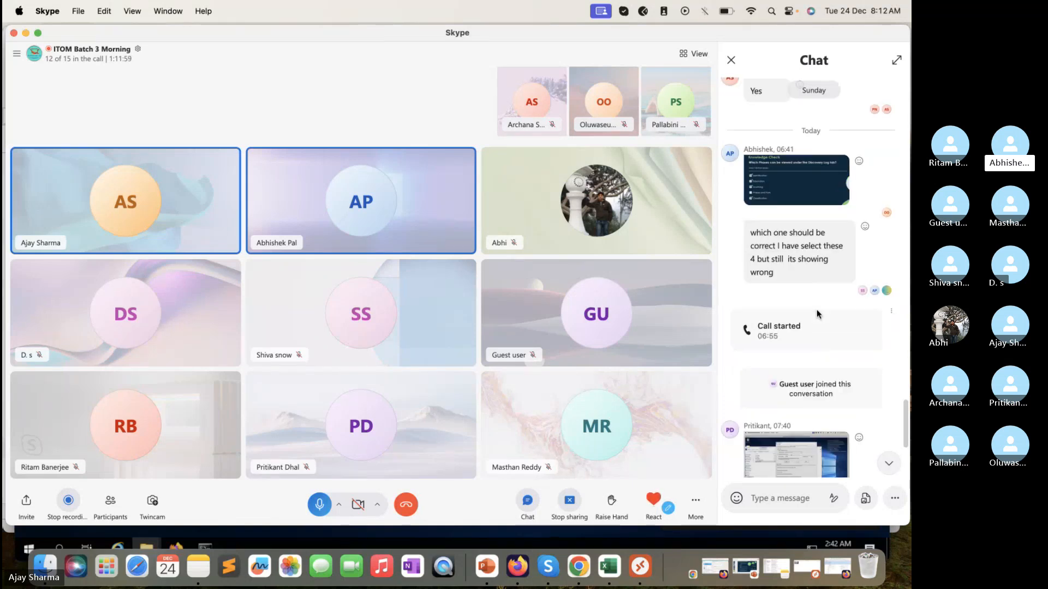
{"action": "left_click", "coordinate": [802, 199]}
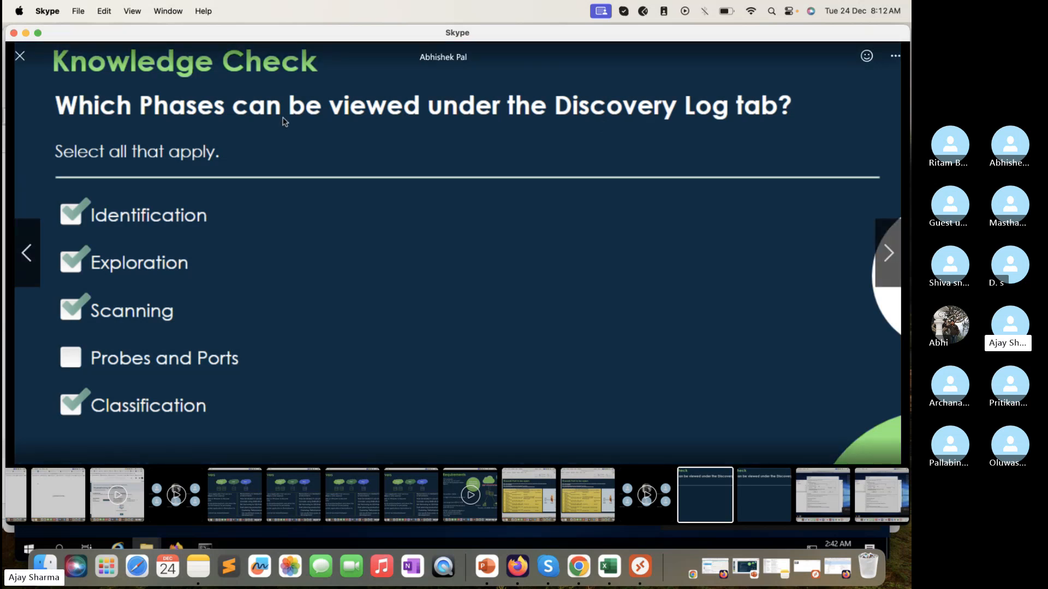
{"action": "left_click", "coordinate": [20, 57]}
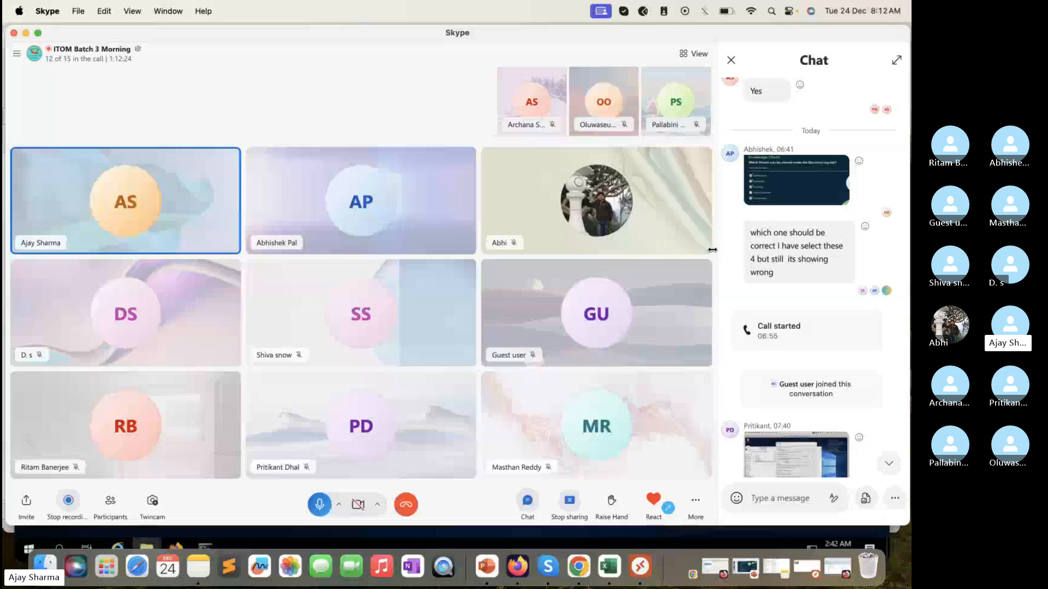
{"action": "scroll", "coordinate": [870, 275], "scroll_direction": "down", "scroll_amount": 5}
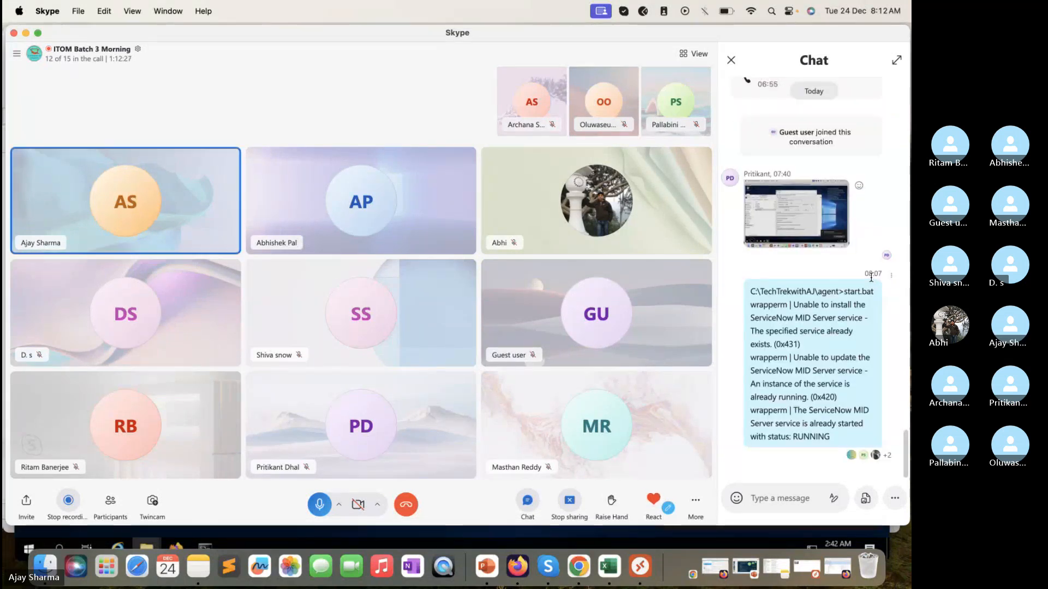
{"action": "left_click", "coordinate": [731, 61]}
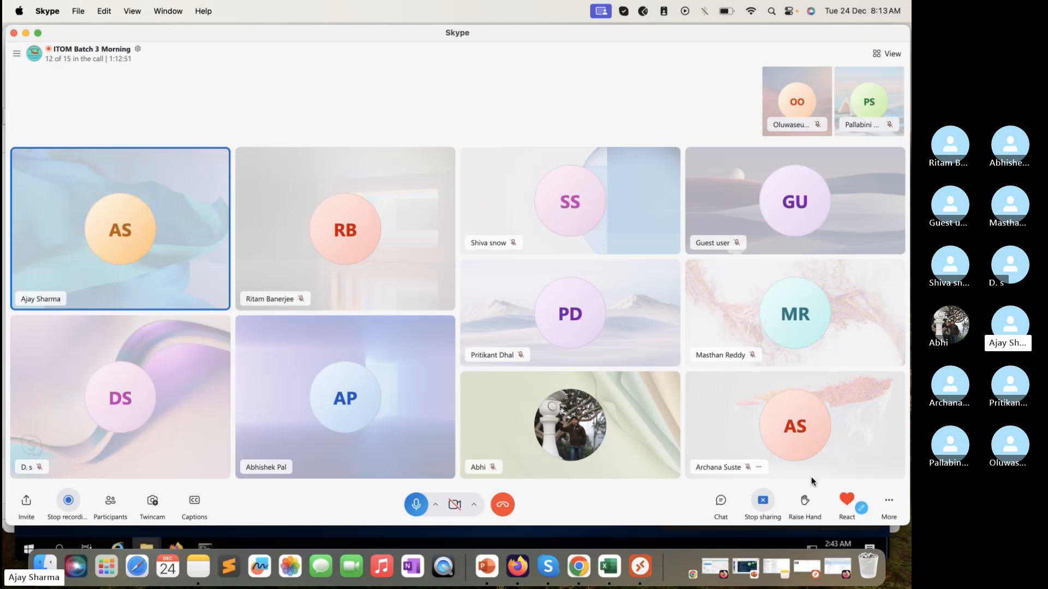
Step: Reopen the call's chat and enlarge the Knowledge Check question on the phases viewable under the Discovery Log tab
{"action": "left_click", "coordinate": [721, 502]}
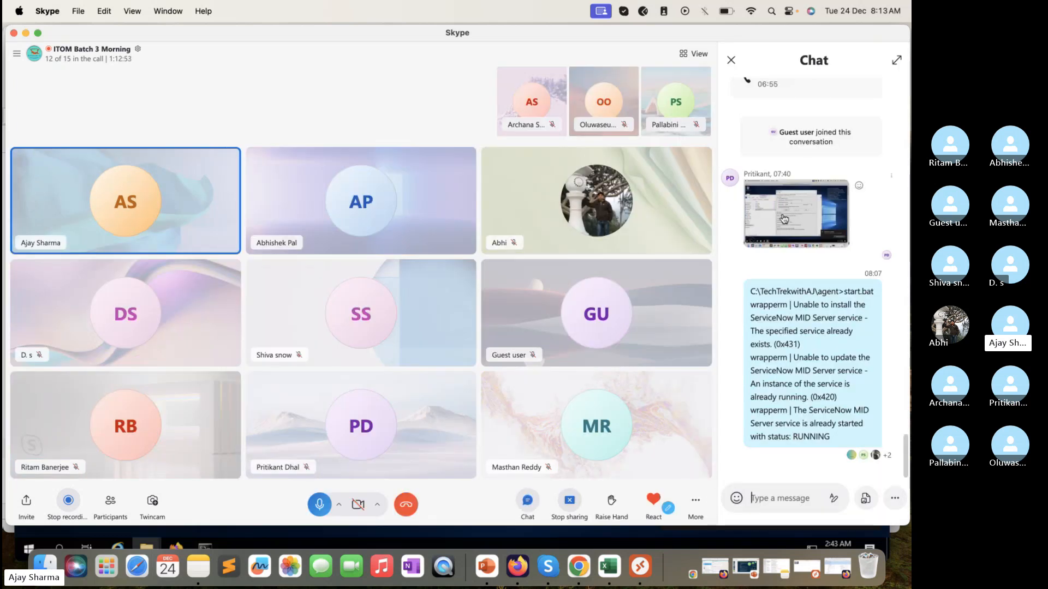
{"action": "scroll", "coordinate": [783, 219], "scroll_direction": "up", "scroll_amount": 5}
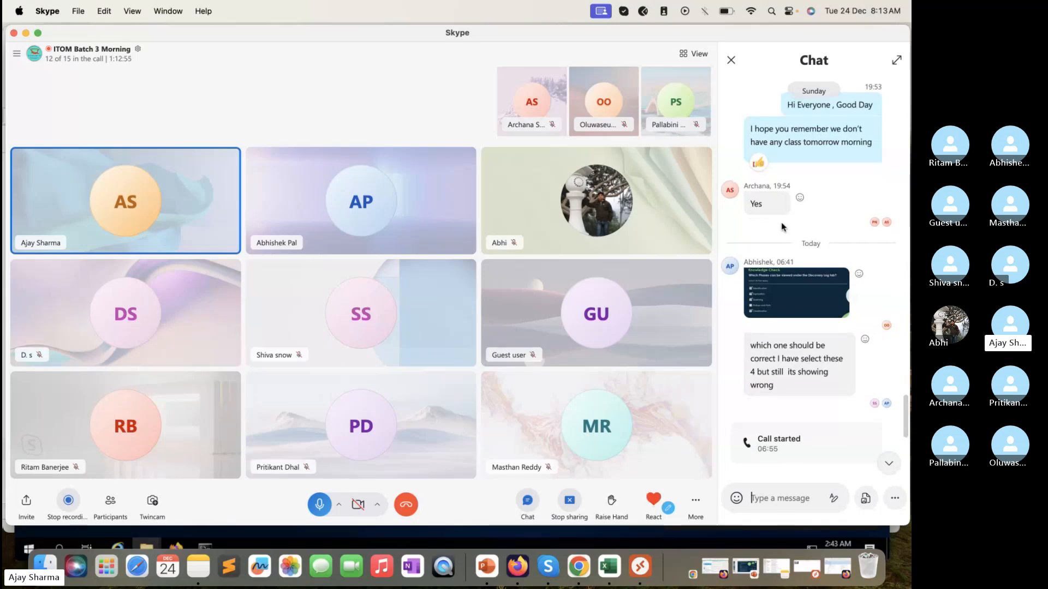
{"action": "left_click", "coordinate": [784, 296]}
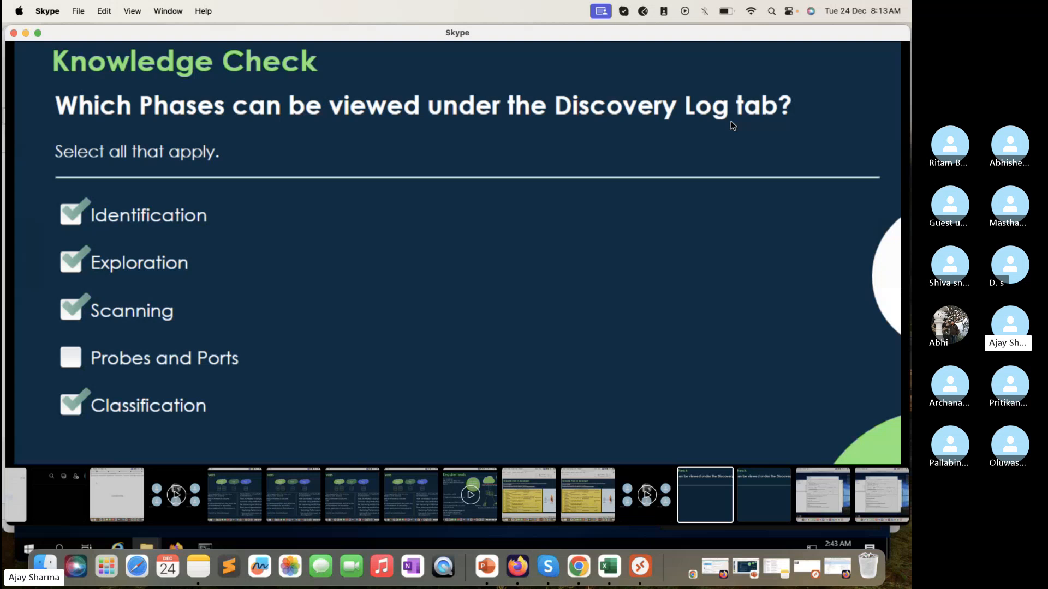
Step: Close the enlarged Knowledge Check image and switch to the ServiceNow Shared admin dashboard in Firefox
{"action": "left_click", "coordinate": [23, 64]}
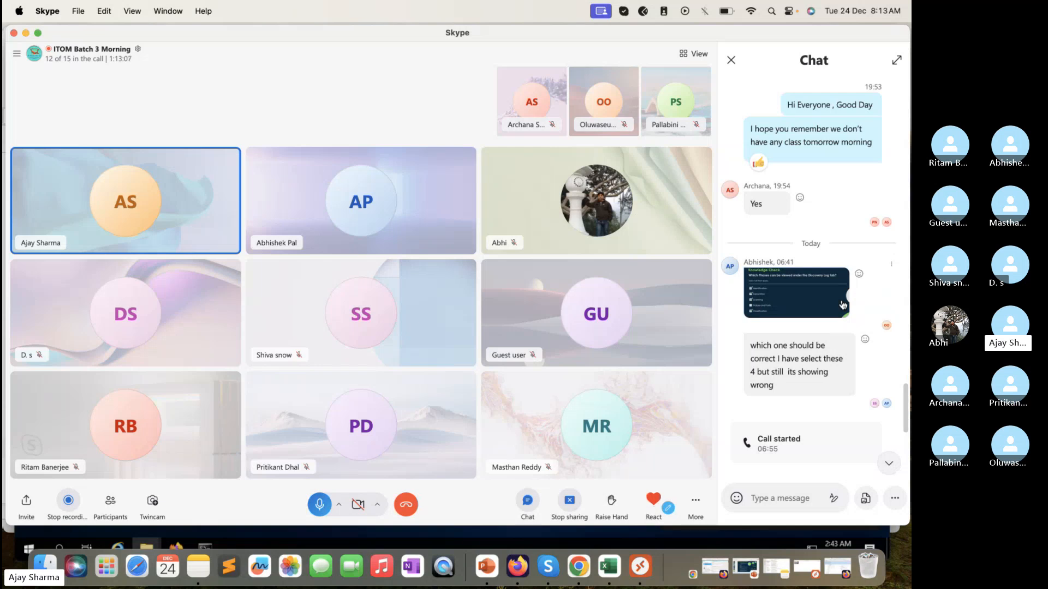
{"action": "left_click", "coordinate": [841, 573]}
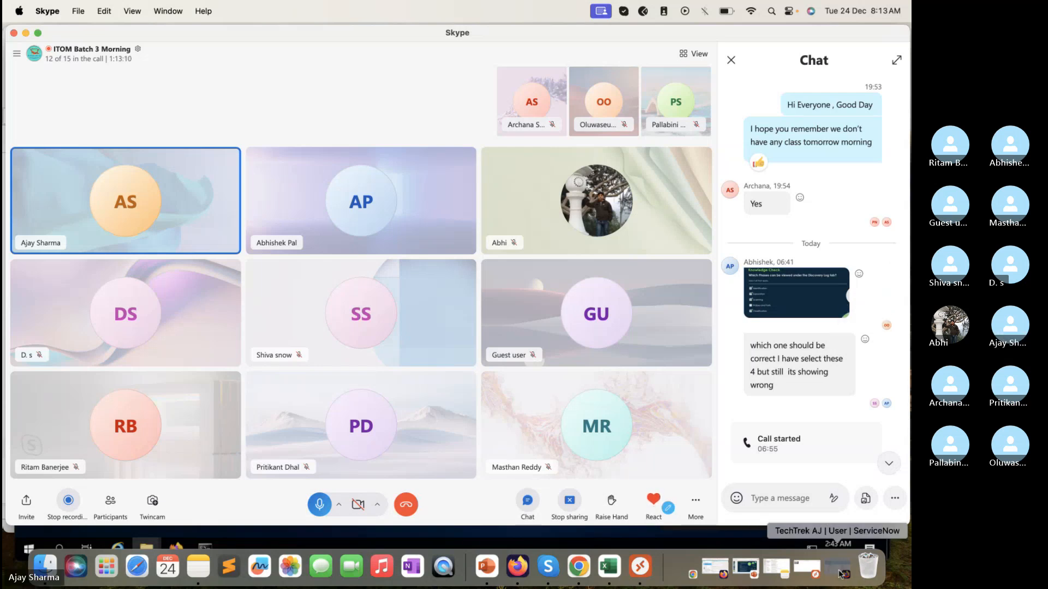
{"action": "left_click", "coordinate": [339, 47]}
{"action": "left_click", "coordinate": [382, 50]}
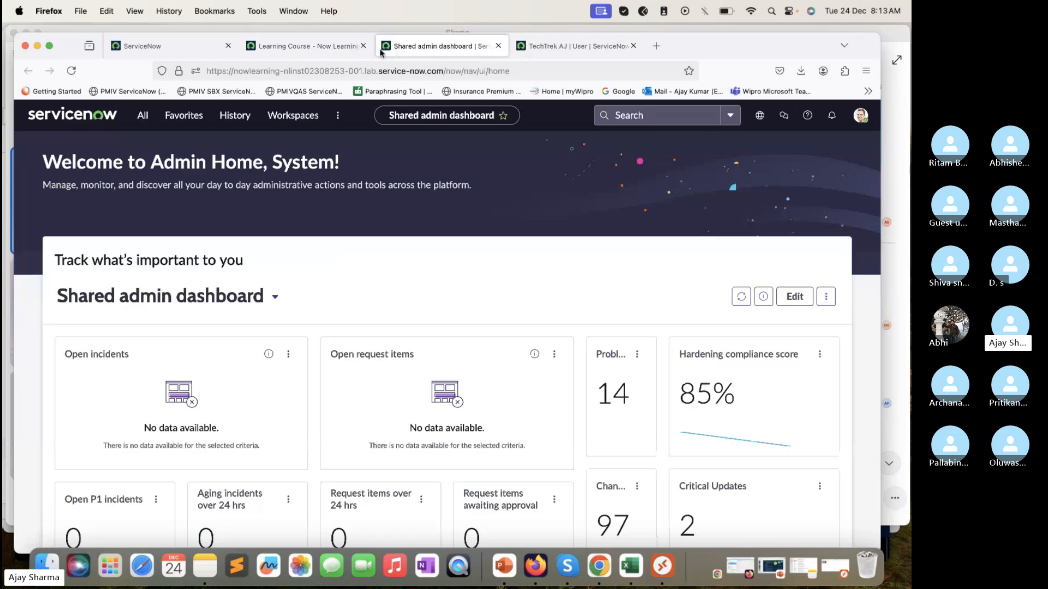
Step: Filter the application navigator for "Status" and open Discovery's Status list in a new browser tab
{"action": "left_click", "coordinate": [143, 116]}
{"action": "type", "text": "Ststu"}
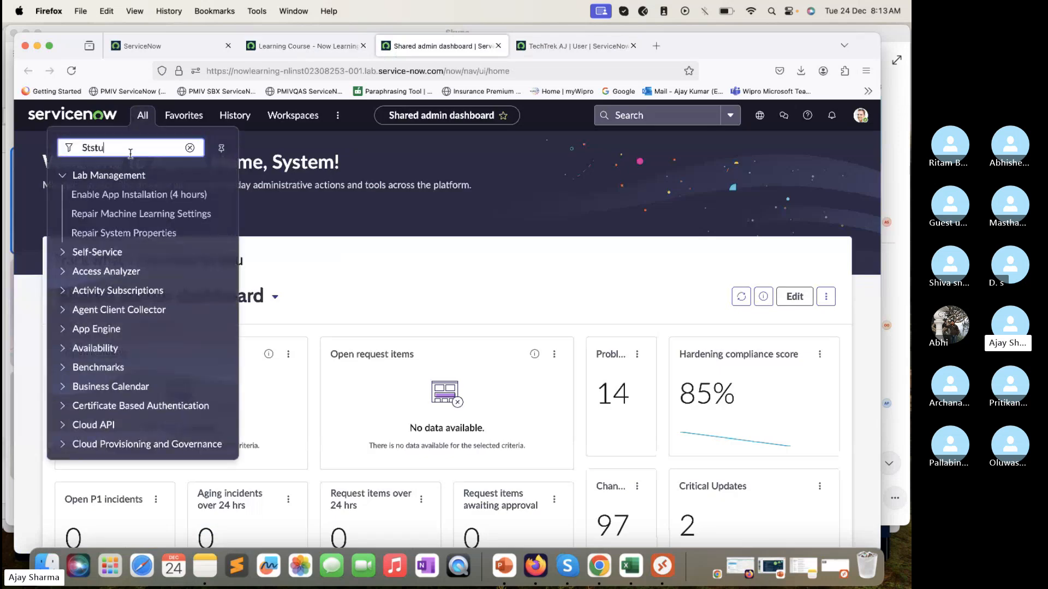
{"action": "key", "text": "BackSpace"}
{"action": "key", "text": "BackSpace"}
{"action": "type", "text": "atus"}
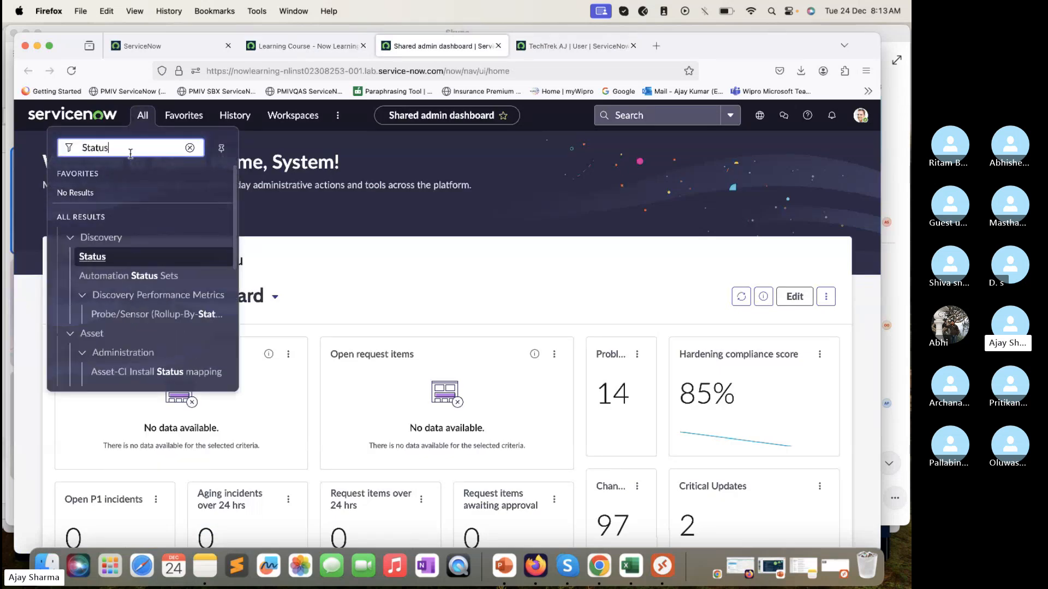
{"action": "middle_click", "coordinate": [121, 265]}
{"action": "left_click", "coordinate": [581, 45]}
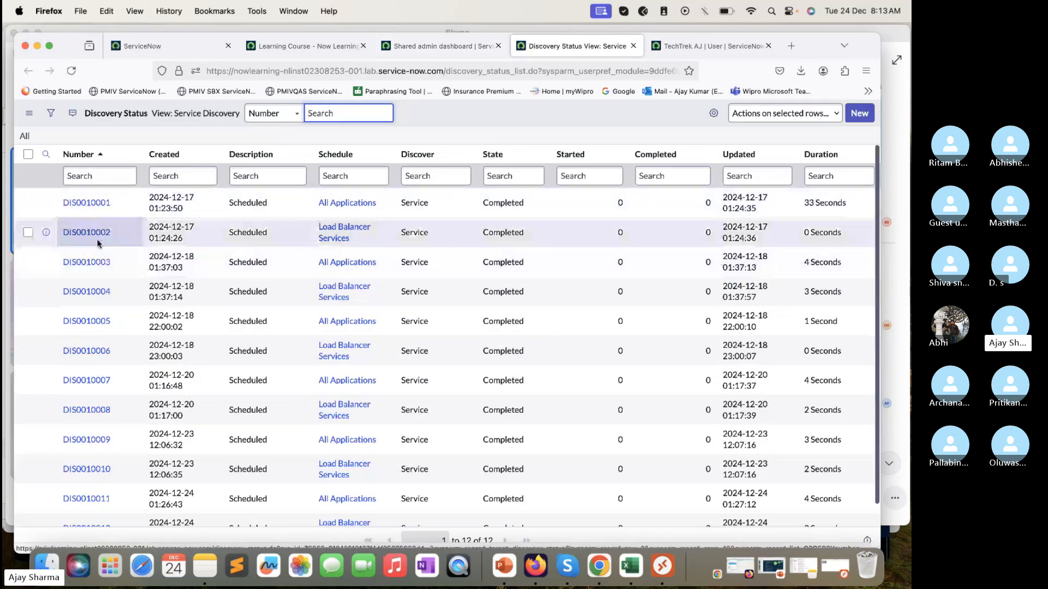
Step: Open the discovery status record DIS0010002 and review its details and Discovery Log entries
{"action": "left_click", "coordinate": [93, 235]}
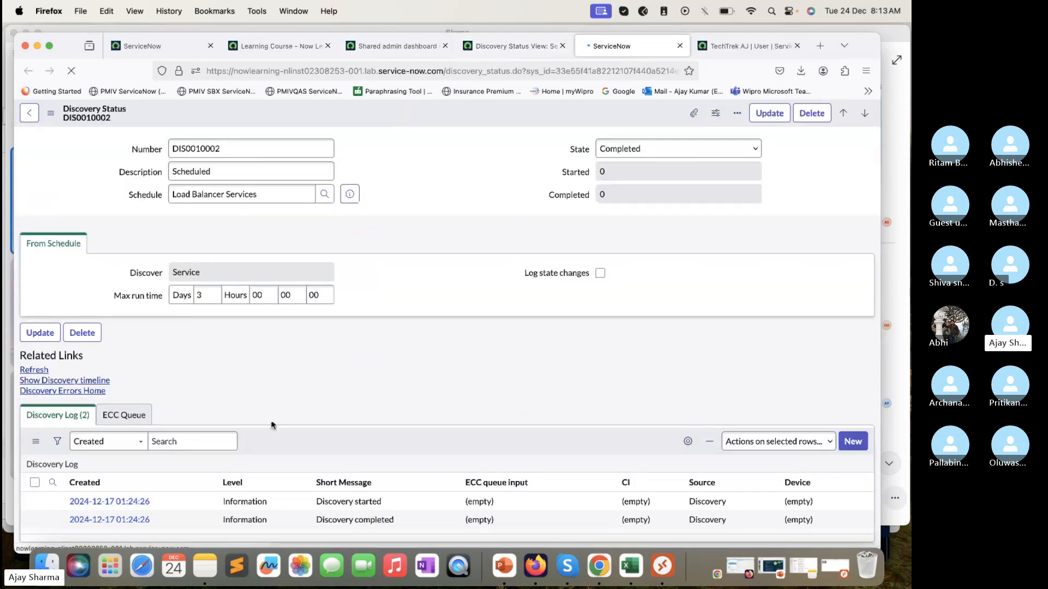
{"action": "scroll", "coordinate": [105, 473], "scroll_direction": "down", "scroll_amount": 3}
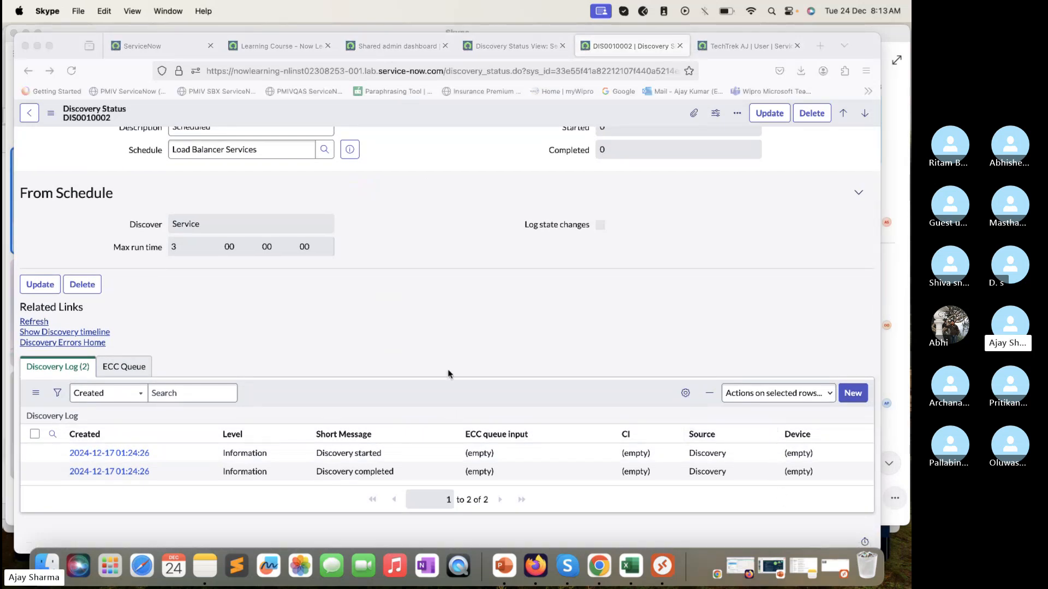
{"action": "scroll", "coordinate": [449, 374], "scroll_direction": "up", "scroll_amount": 3}
{"action": "scroll", "coordinate": [449, 374], "scroll_direction": "down", "scroll_amount": 1}
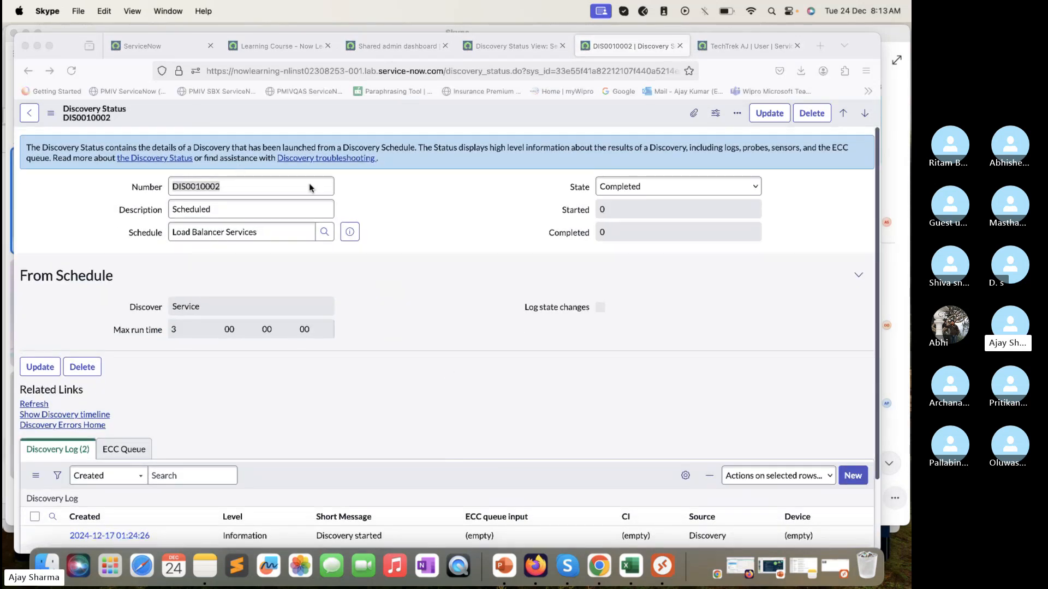
{"action": "scroll", "coordinate": [284, 205], "scroll_direction": "down", "scroll_amount": 3}
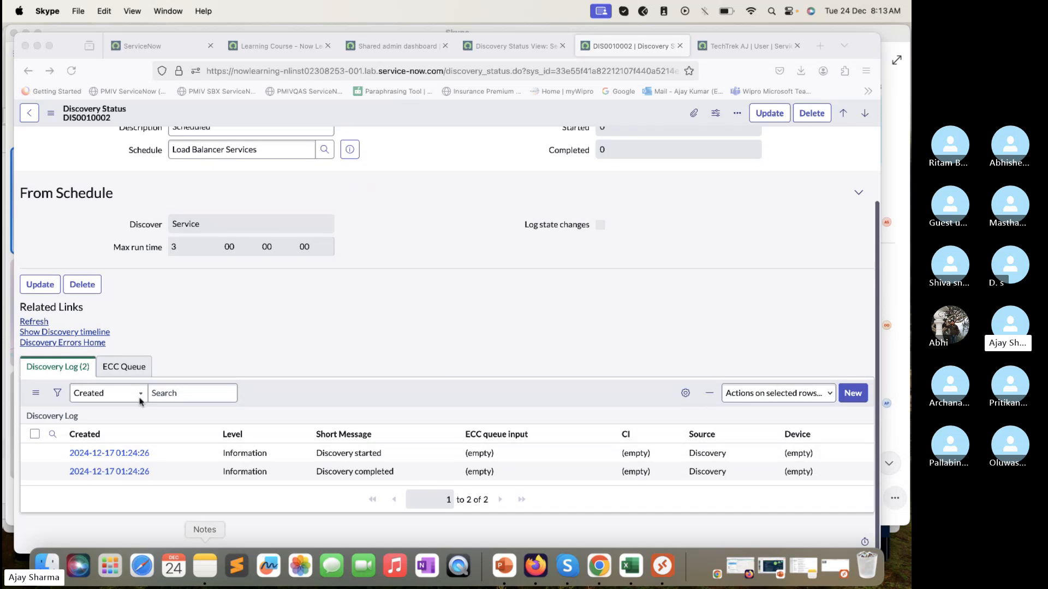
Step: Compare the record's ECC Queue and Discovery Log related lists, ending on the Discovery Log
{"action": "left_click", "coordinate": [133, 367]}
{"action": "left_click", "coordinate": [131, 368]}
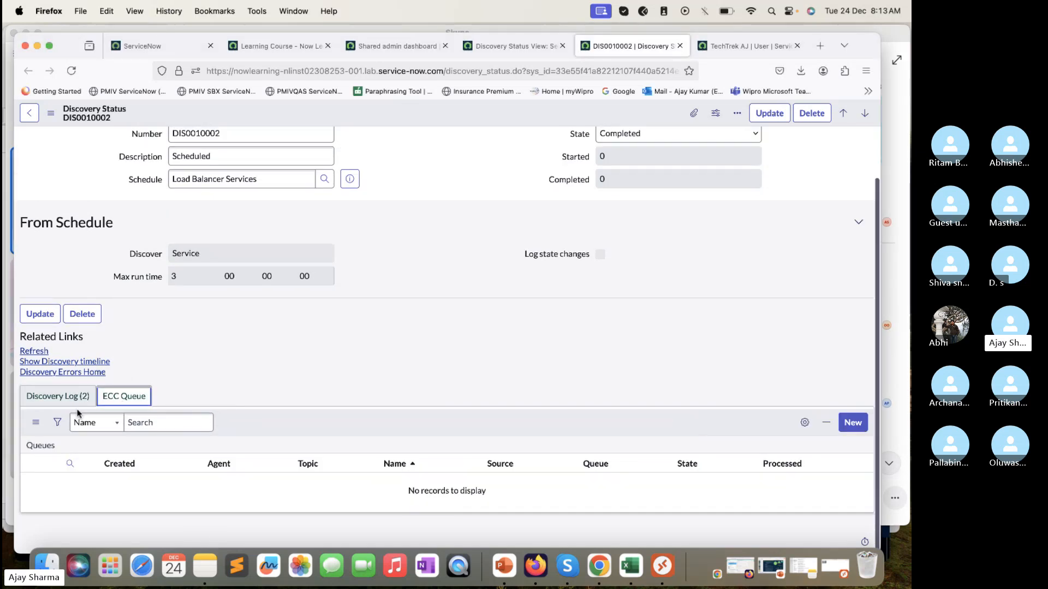
{"action": "left_click", "coordinate": [38, 397]}
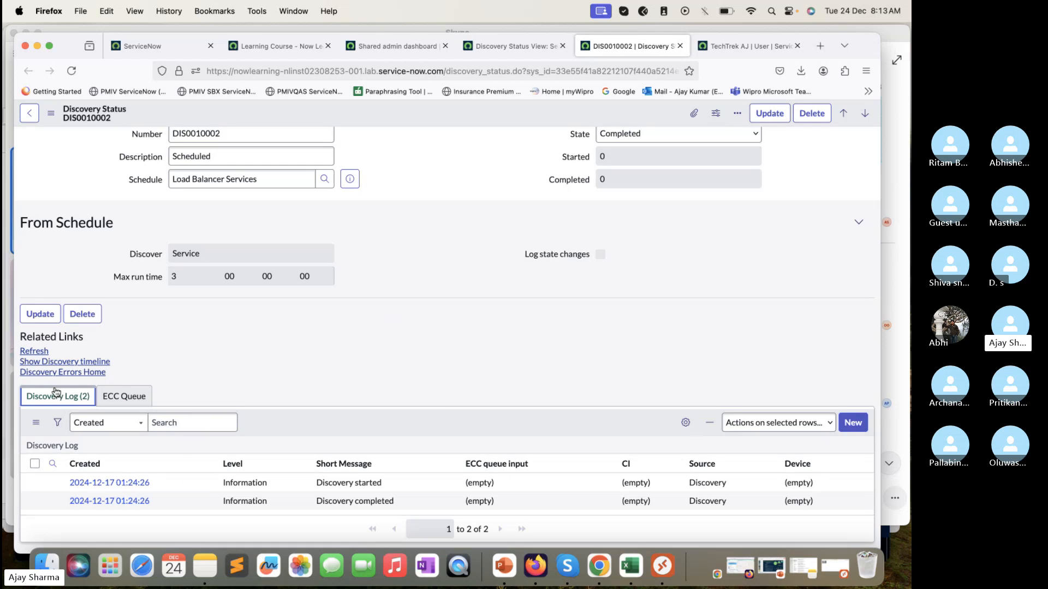
{"action": "left_click", "coordinate": [120, 394]}
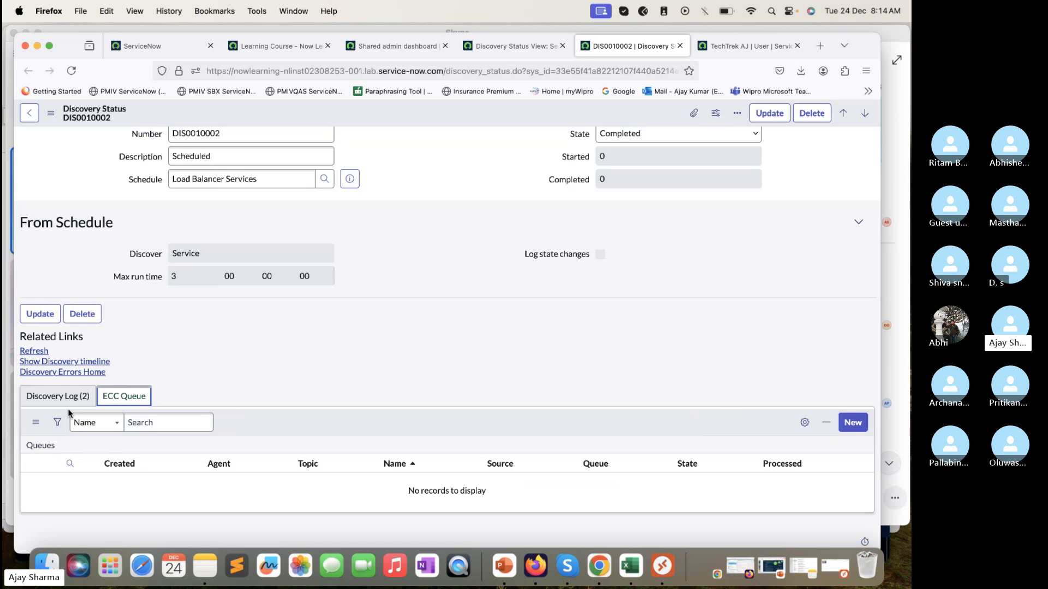
{"action": "left_click", "coordinate": [49, 397]}
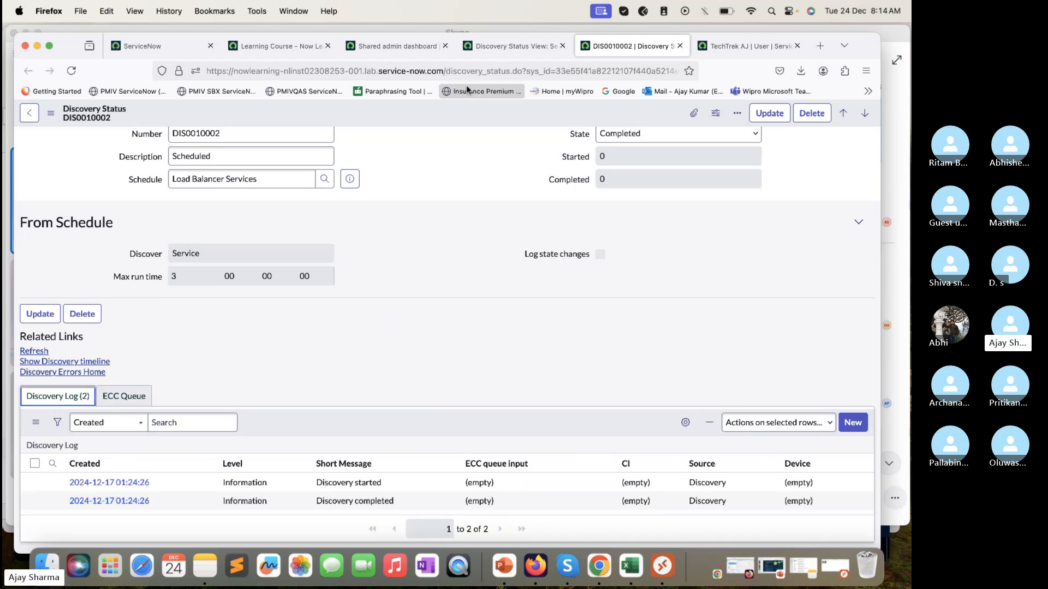
Step: Look through the Discovery Status list of scheduled runs and return to the DIS0010002 record
{"action": "left_click", "coordinate": [511, 46]}
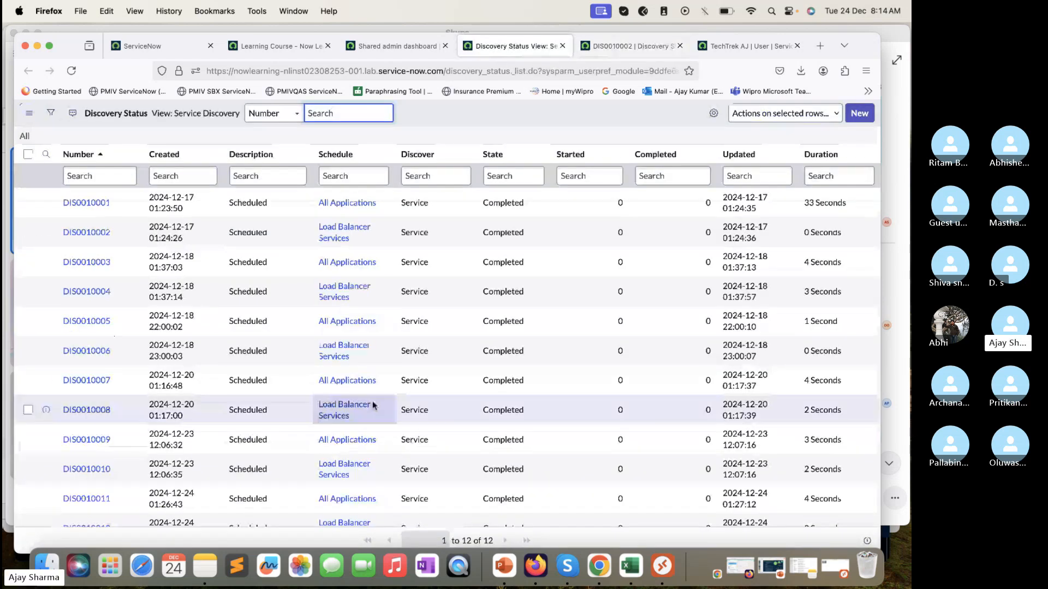
{"action": "scroll", "coordinate": [372, 405], "scroll_direction": "down", "scroll_amount": 2}
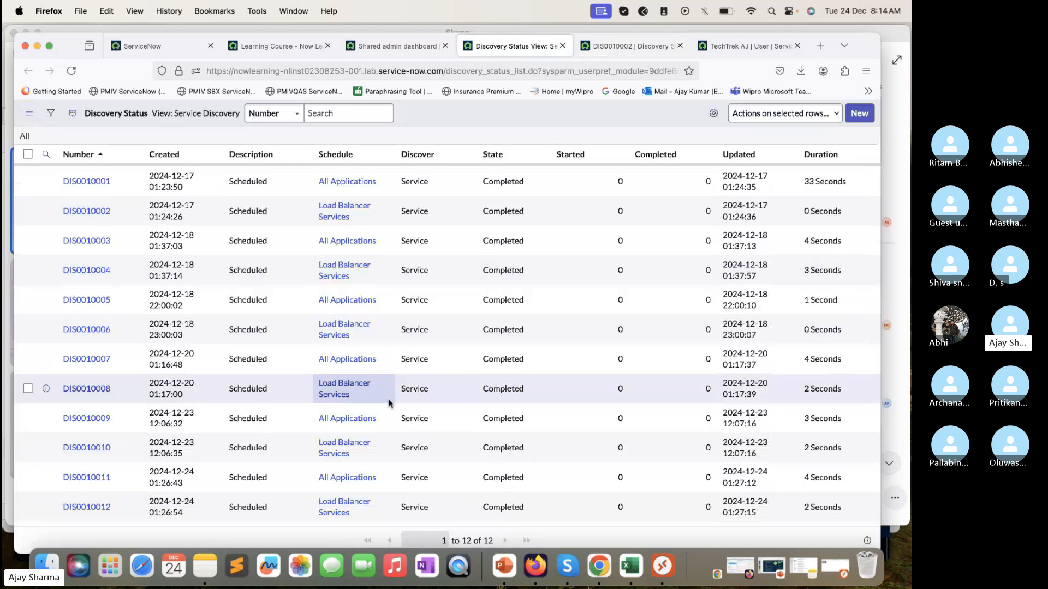
{"action": "scroll", "coordinate": [390, 403], "scroll_direction": "up", "scroll_amount": 2}
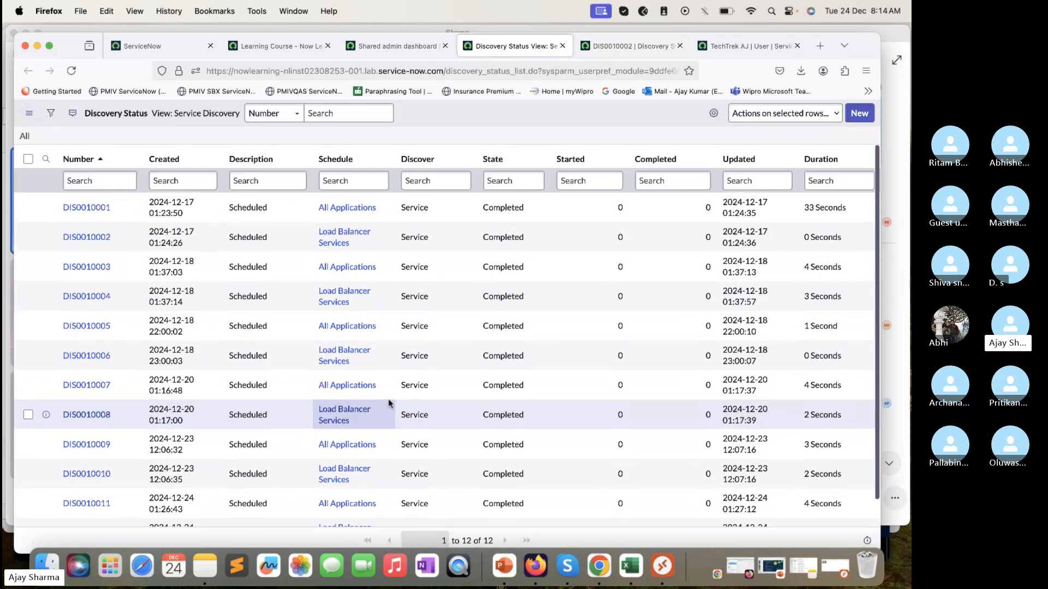
{"action": "left_click", "coordinate": [648, 47]}
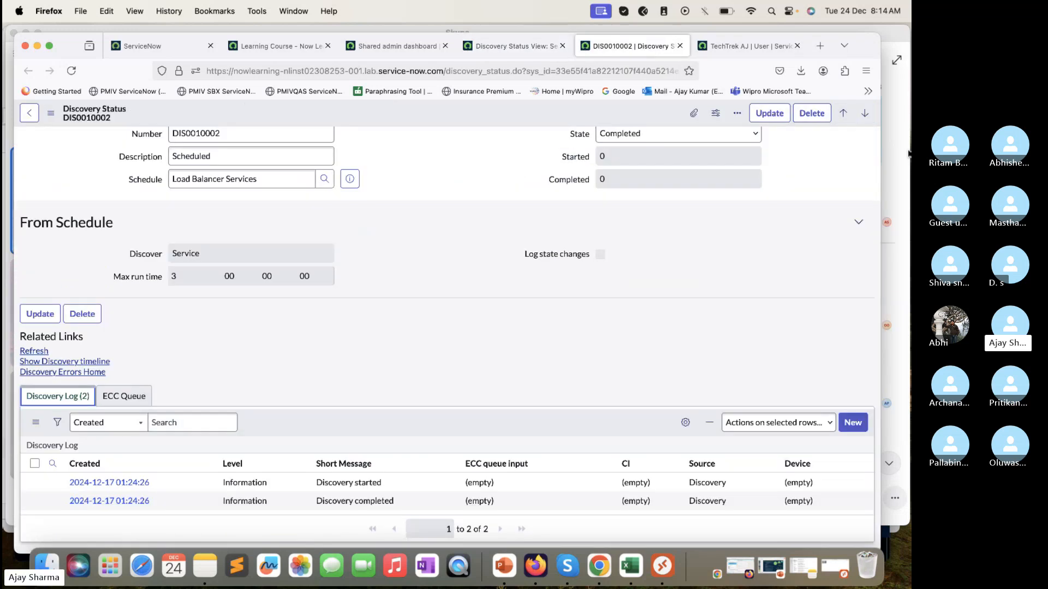
Step: Switch back to the Skype call, view the latest chat messages and close the chat
{"action": "left_click", "coordinate": [908, 155]}
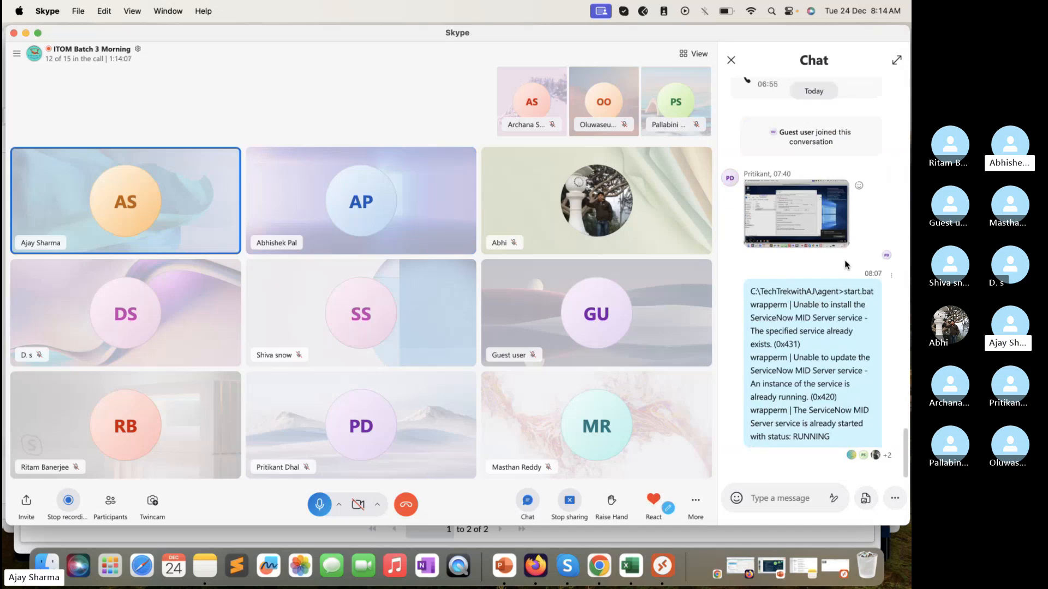
{"action": "left_click", "coordinate": [730, 60]}
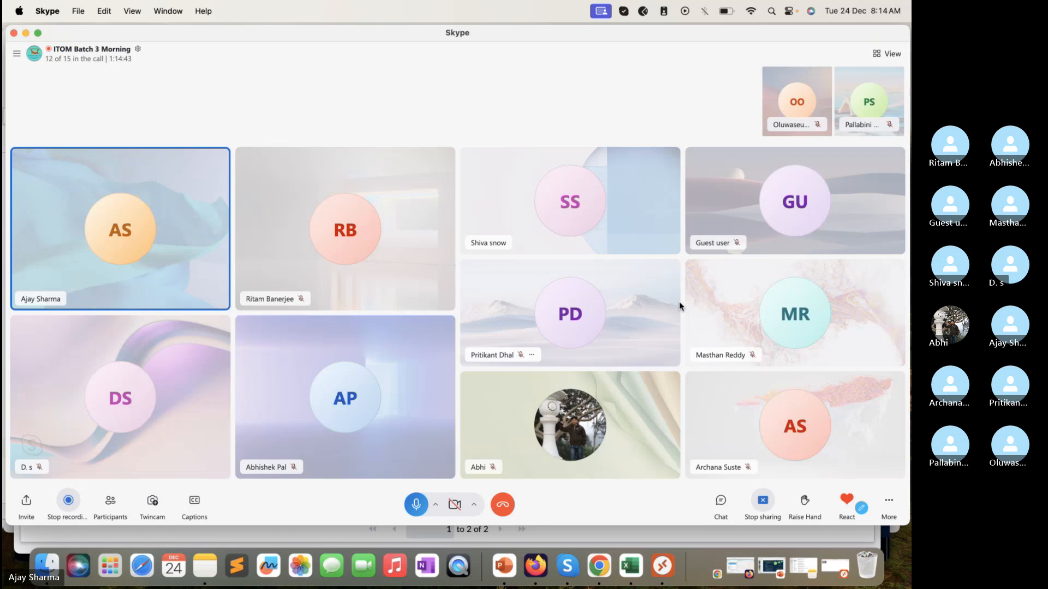
{"action": "left_click", "coordinate": [722, 505]}
{"action": "left_click", "coordinate": [527, 505]}
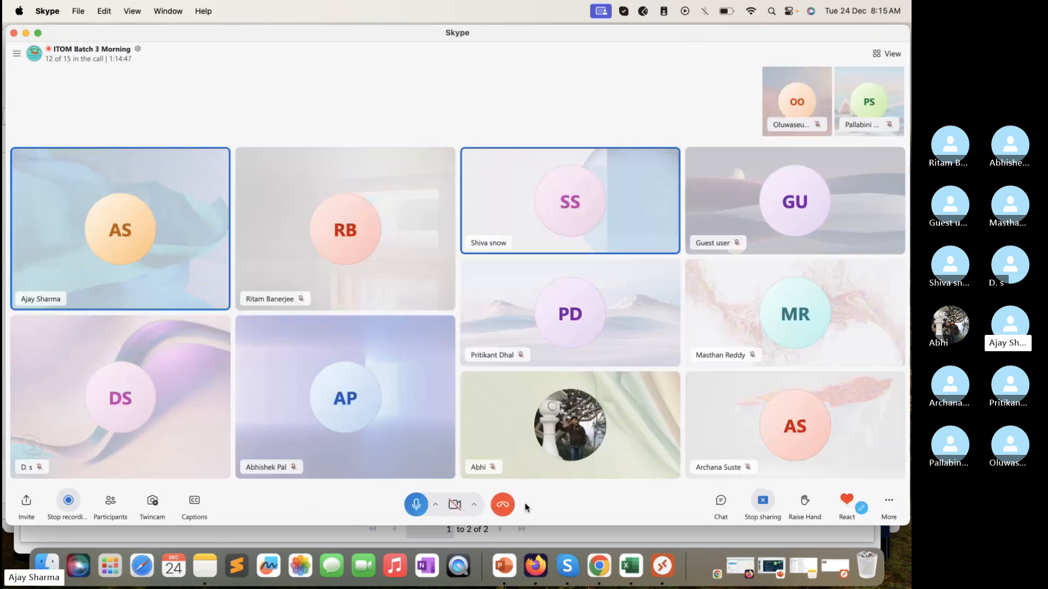